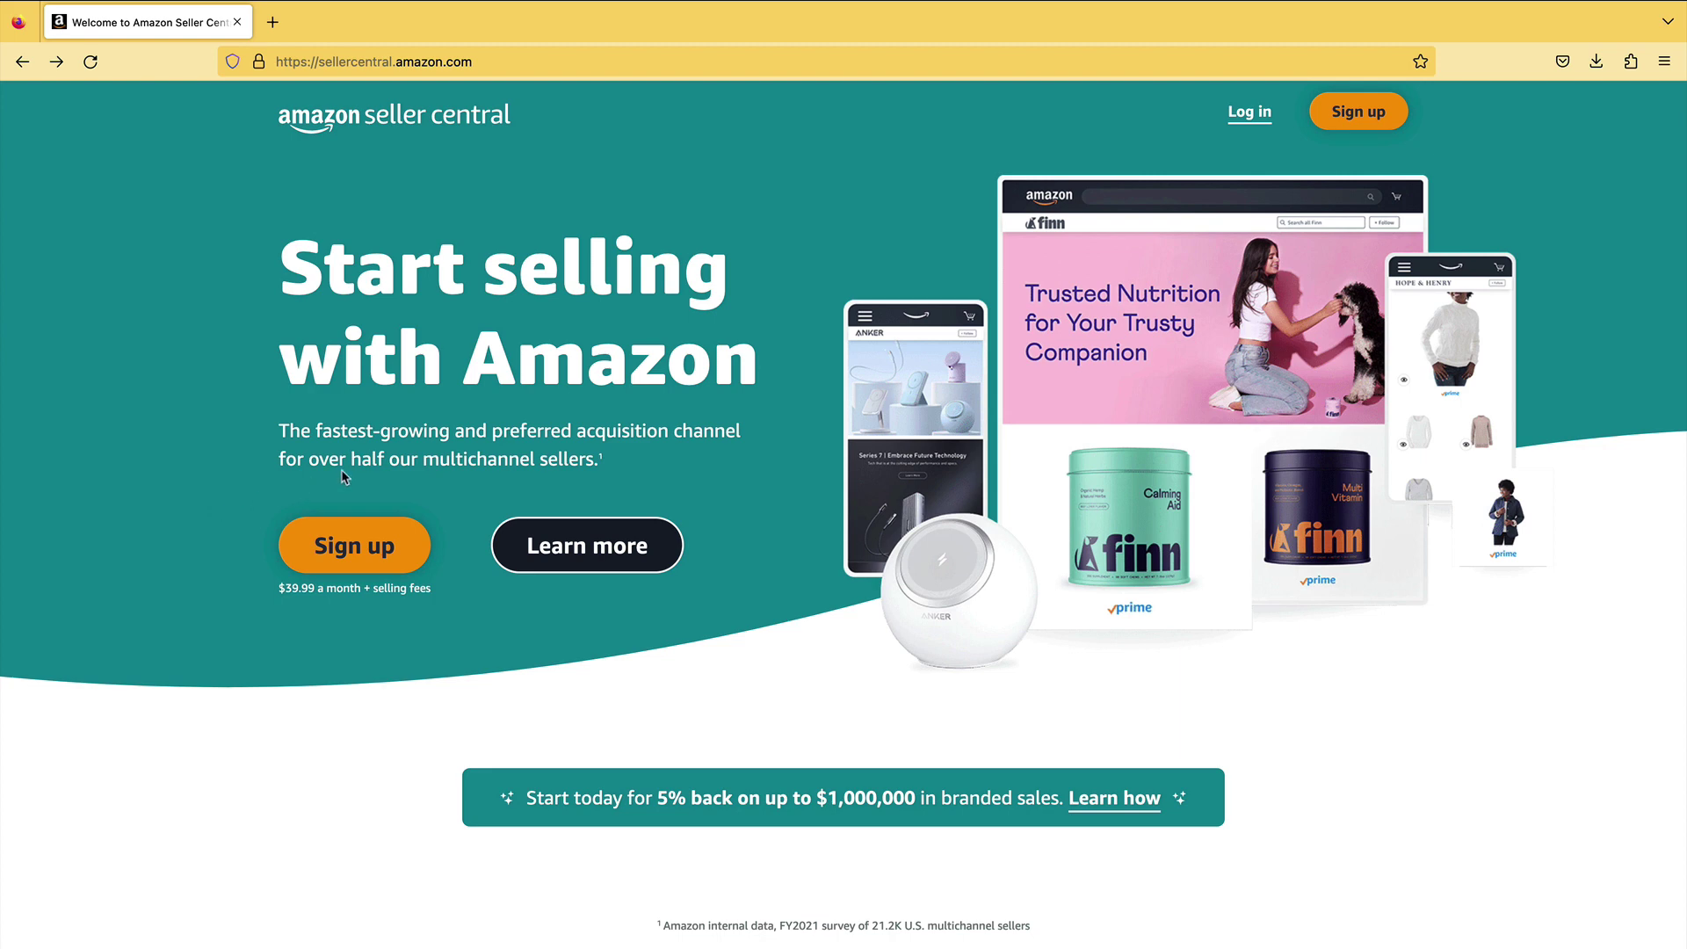
Create a new Amazon account for seller sign-up with the user's name and a confirmed password
click(360, 546)
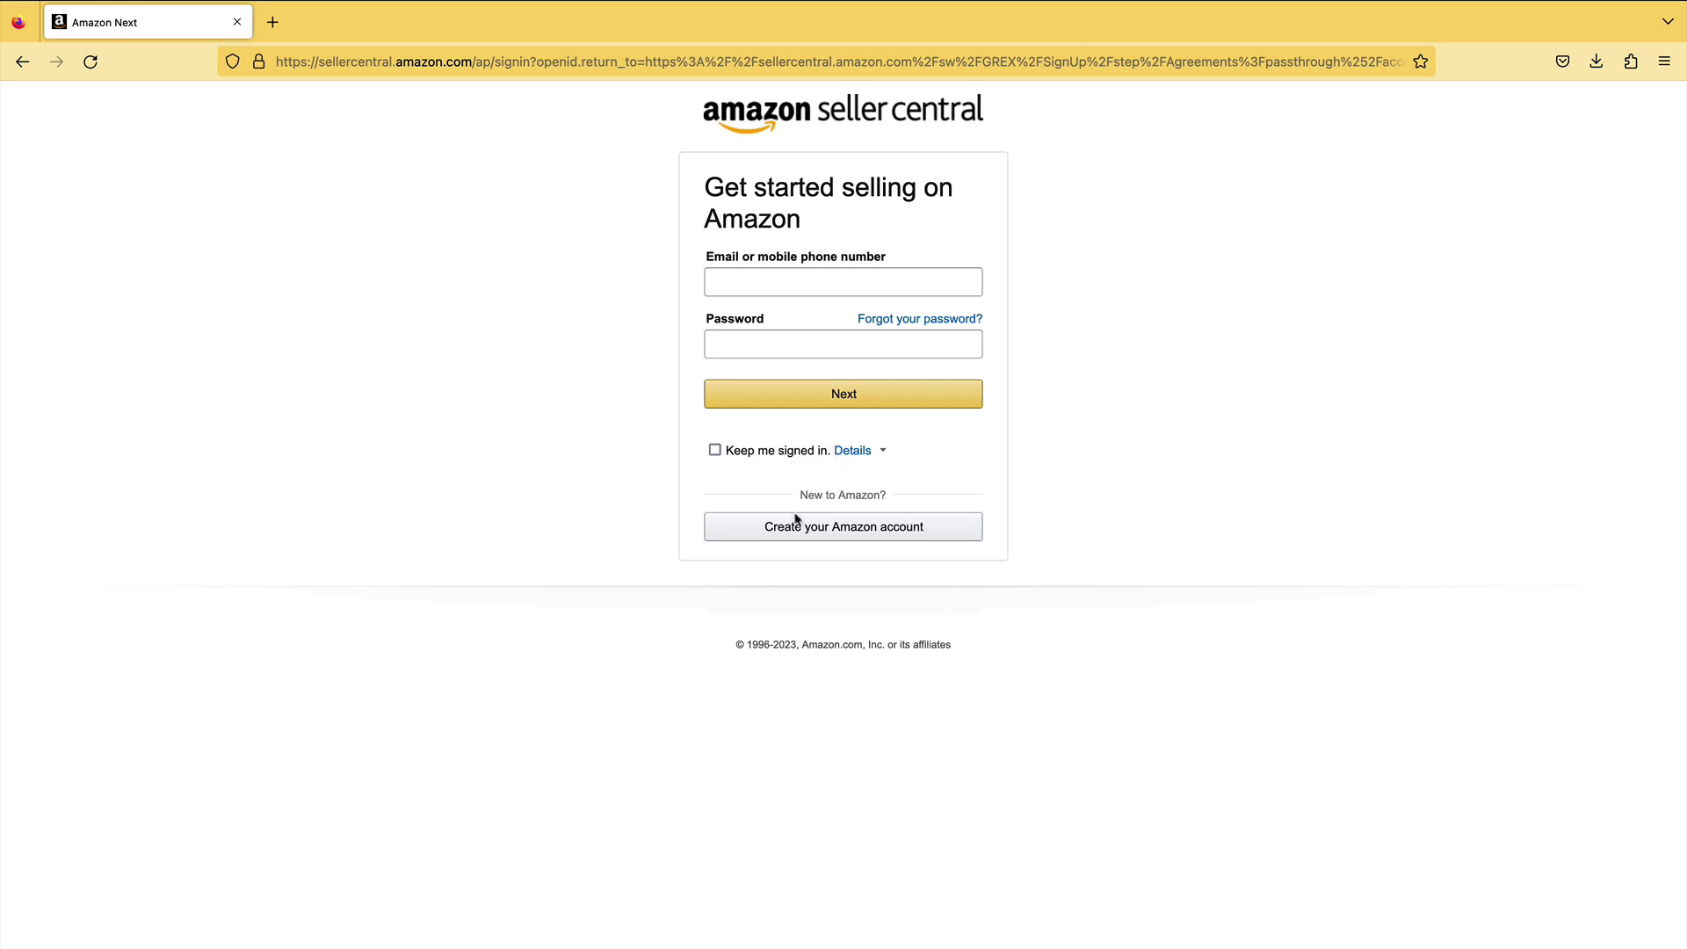
click(837, 533)
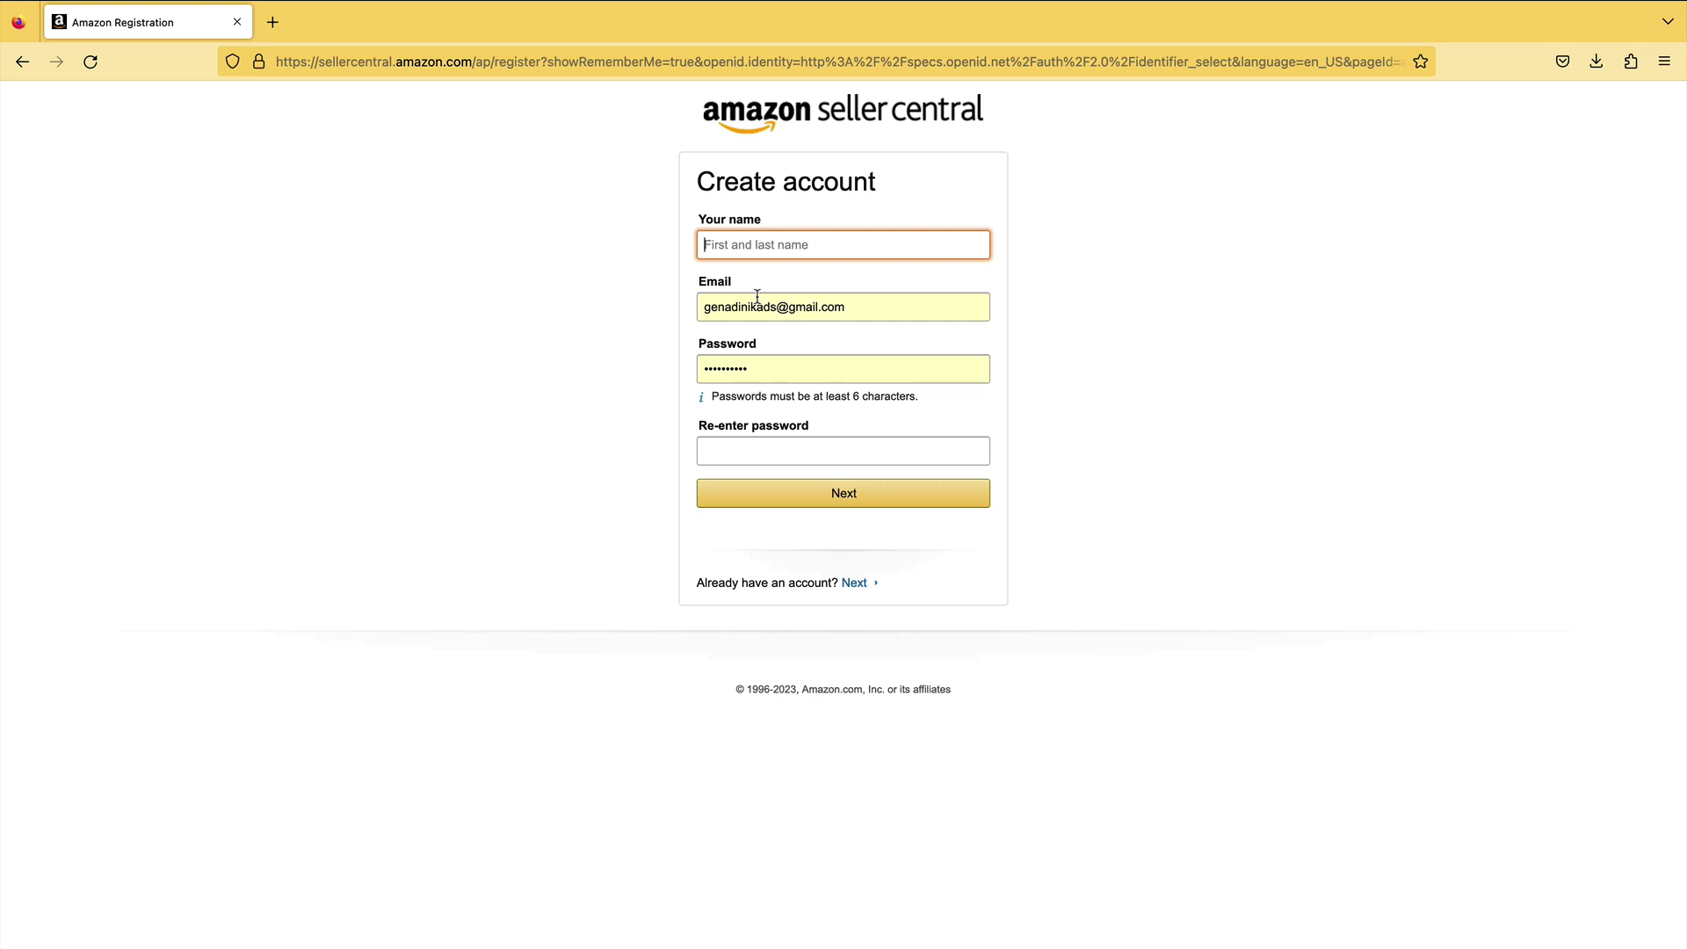
text(Alex Assistant)
drag(793, 242, 710, 243)
drag(848, 306, 694, 298)
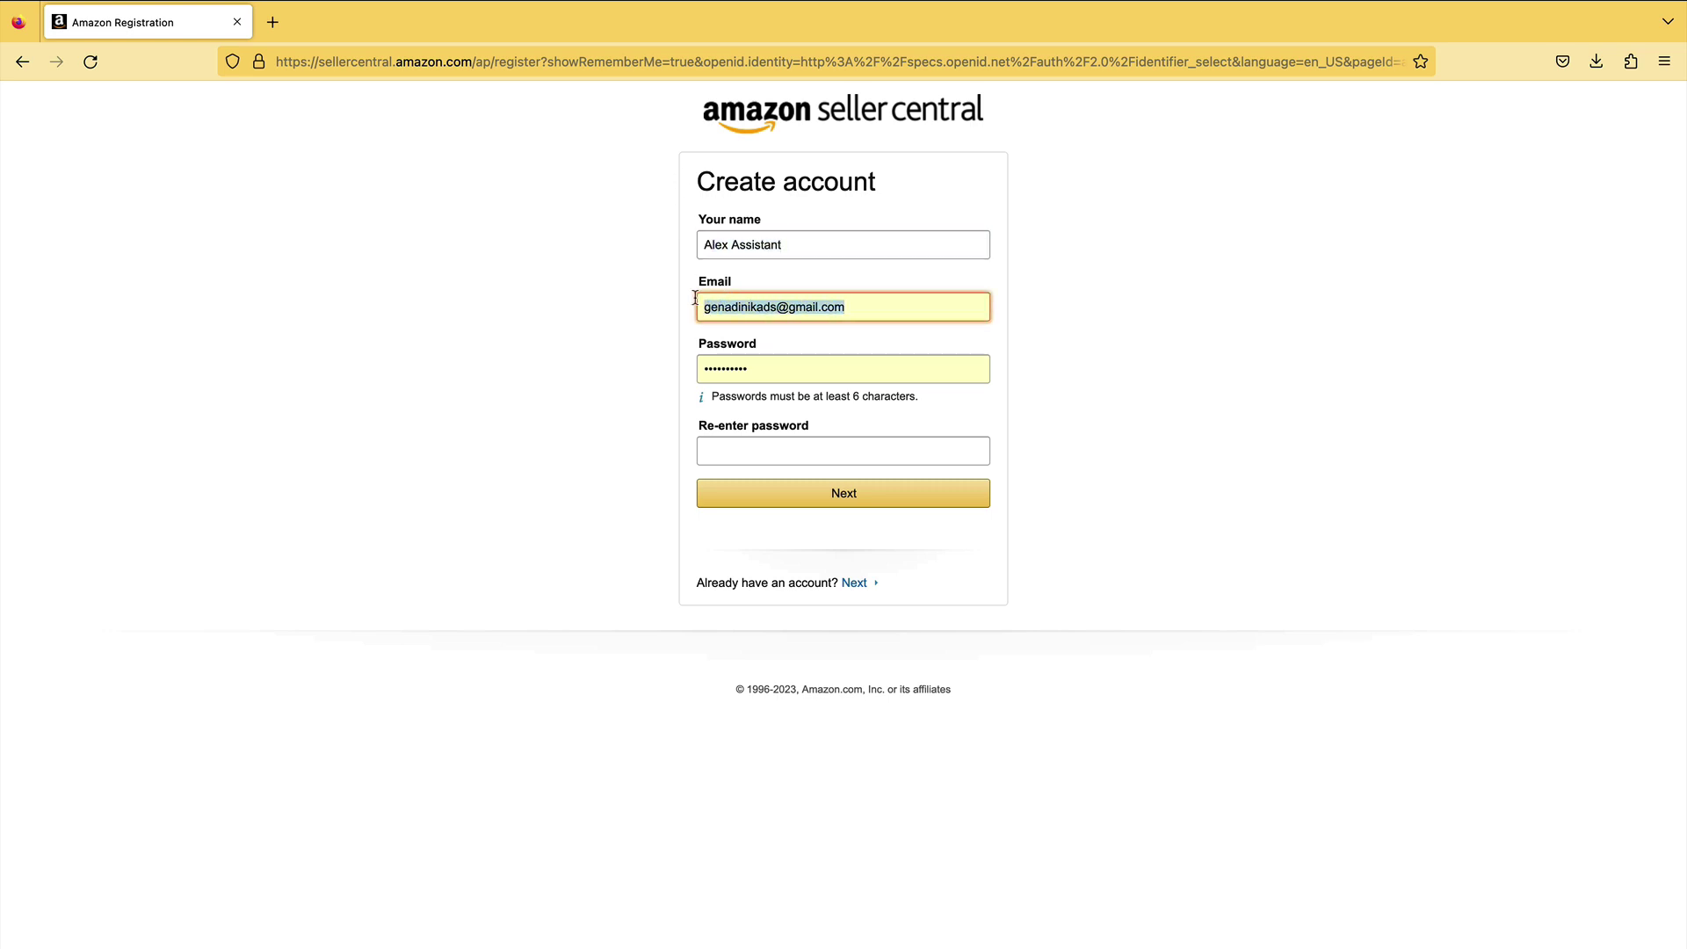
click(758, 365)
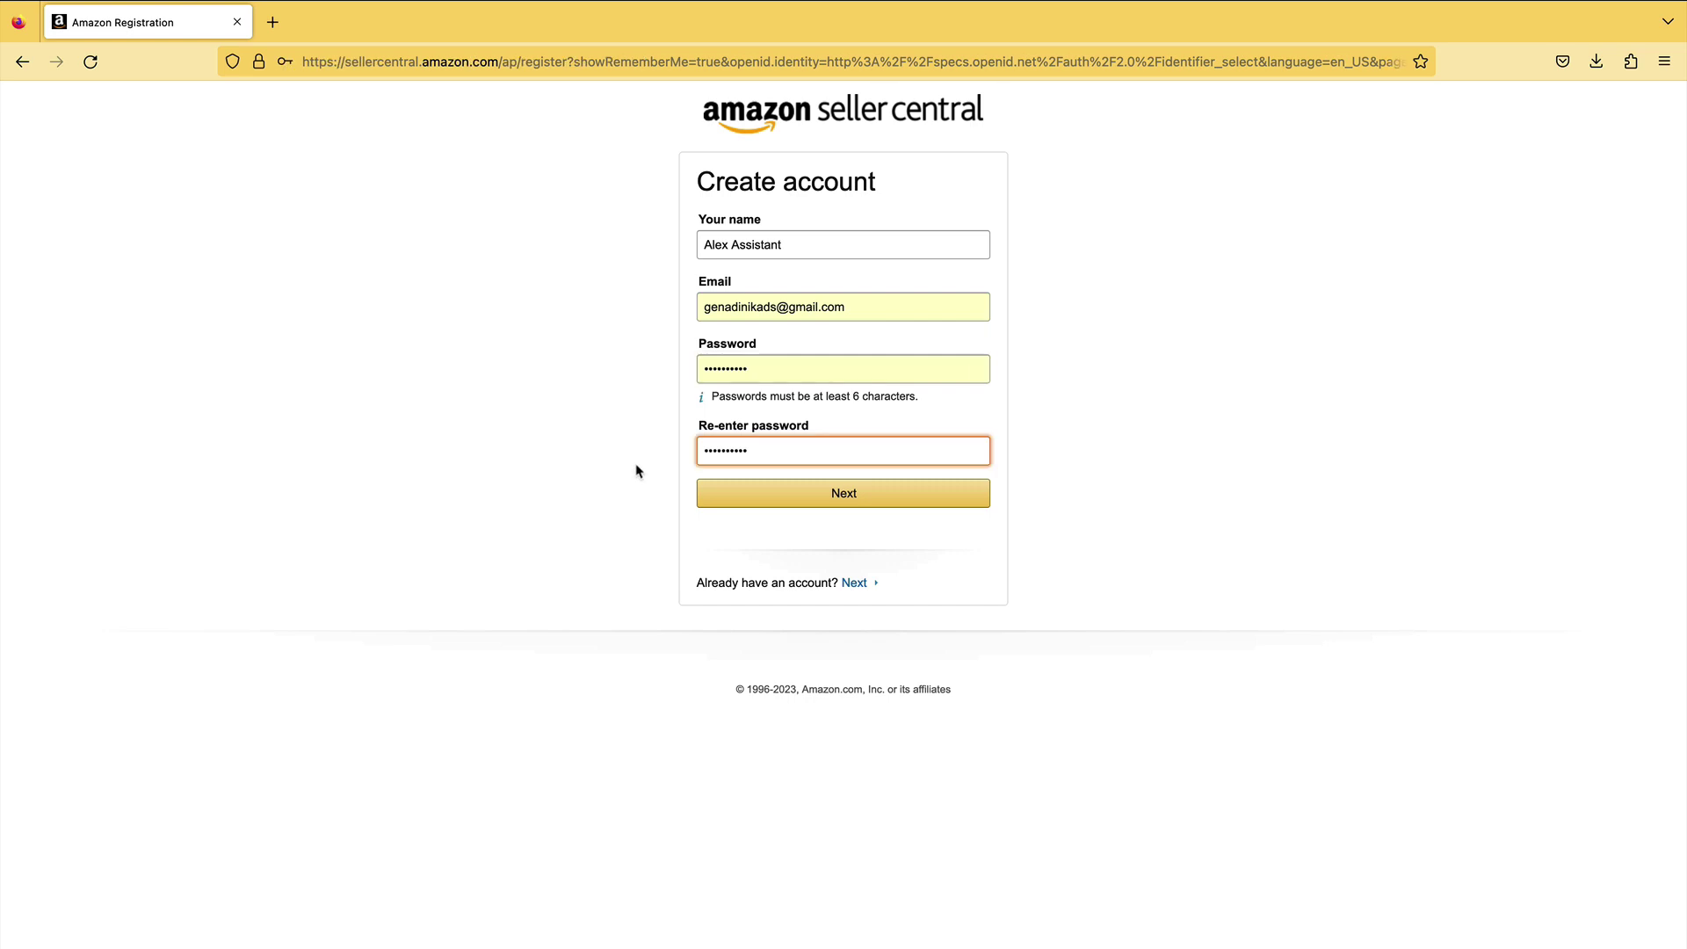
click(869, 506)
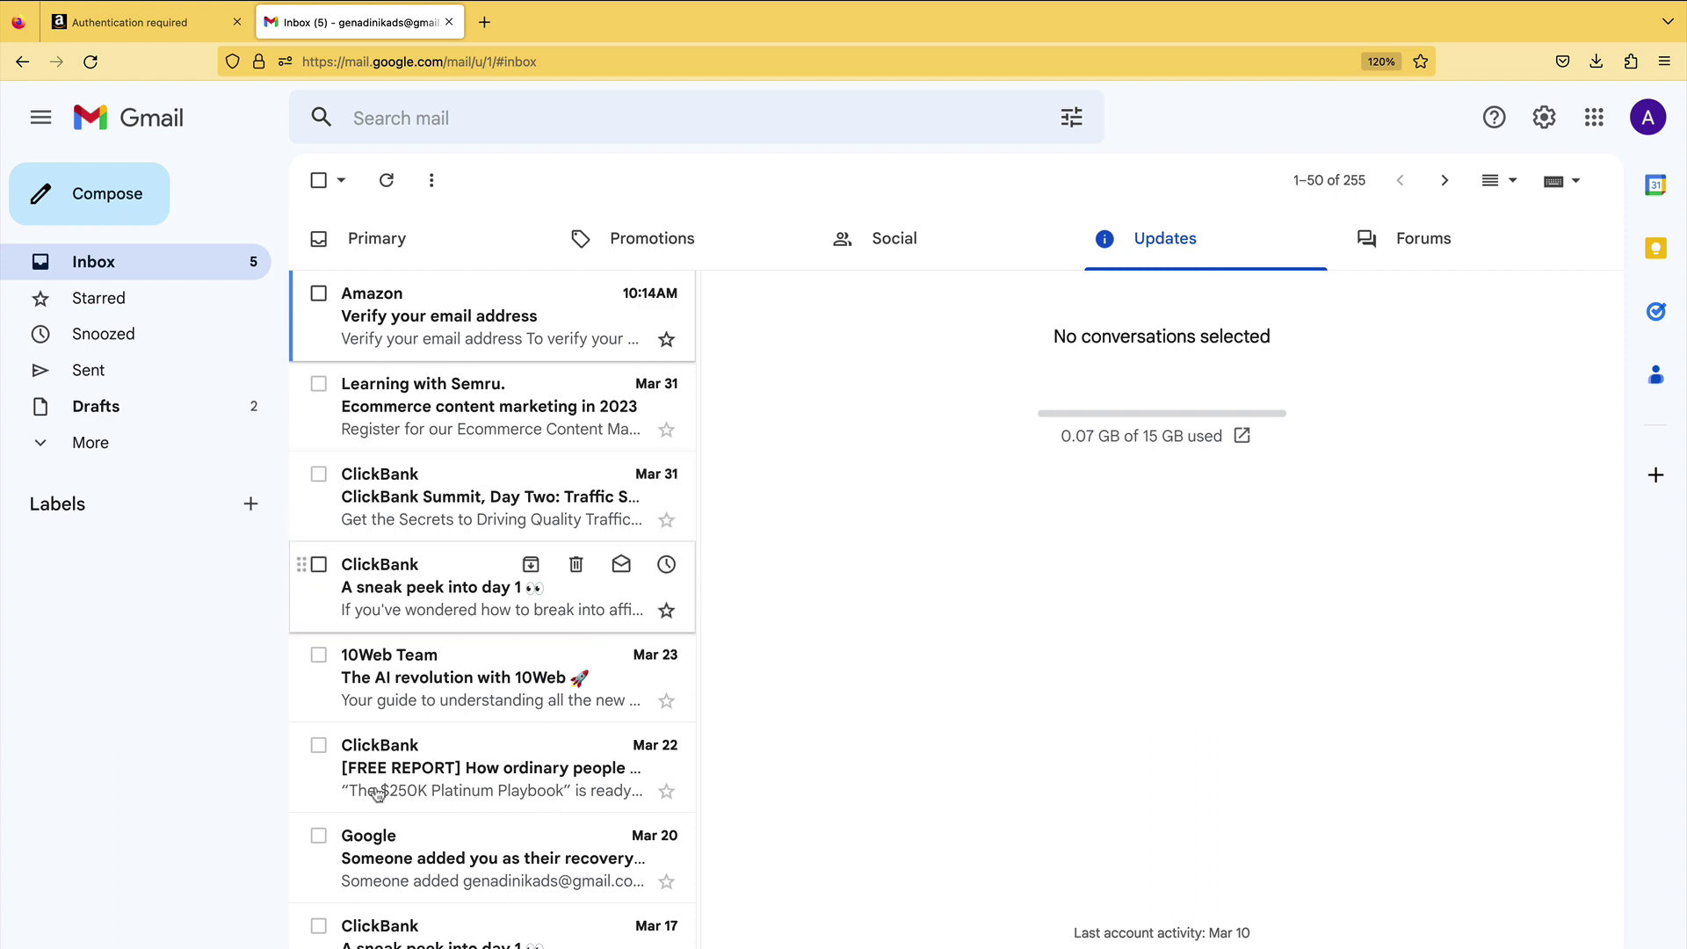
Copy the one-time verification code from the Amazon email in Gmail
click(422, 319)
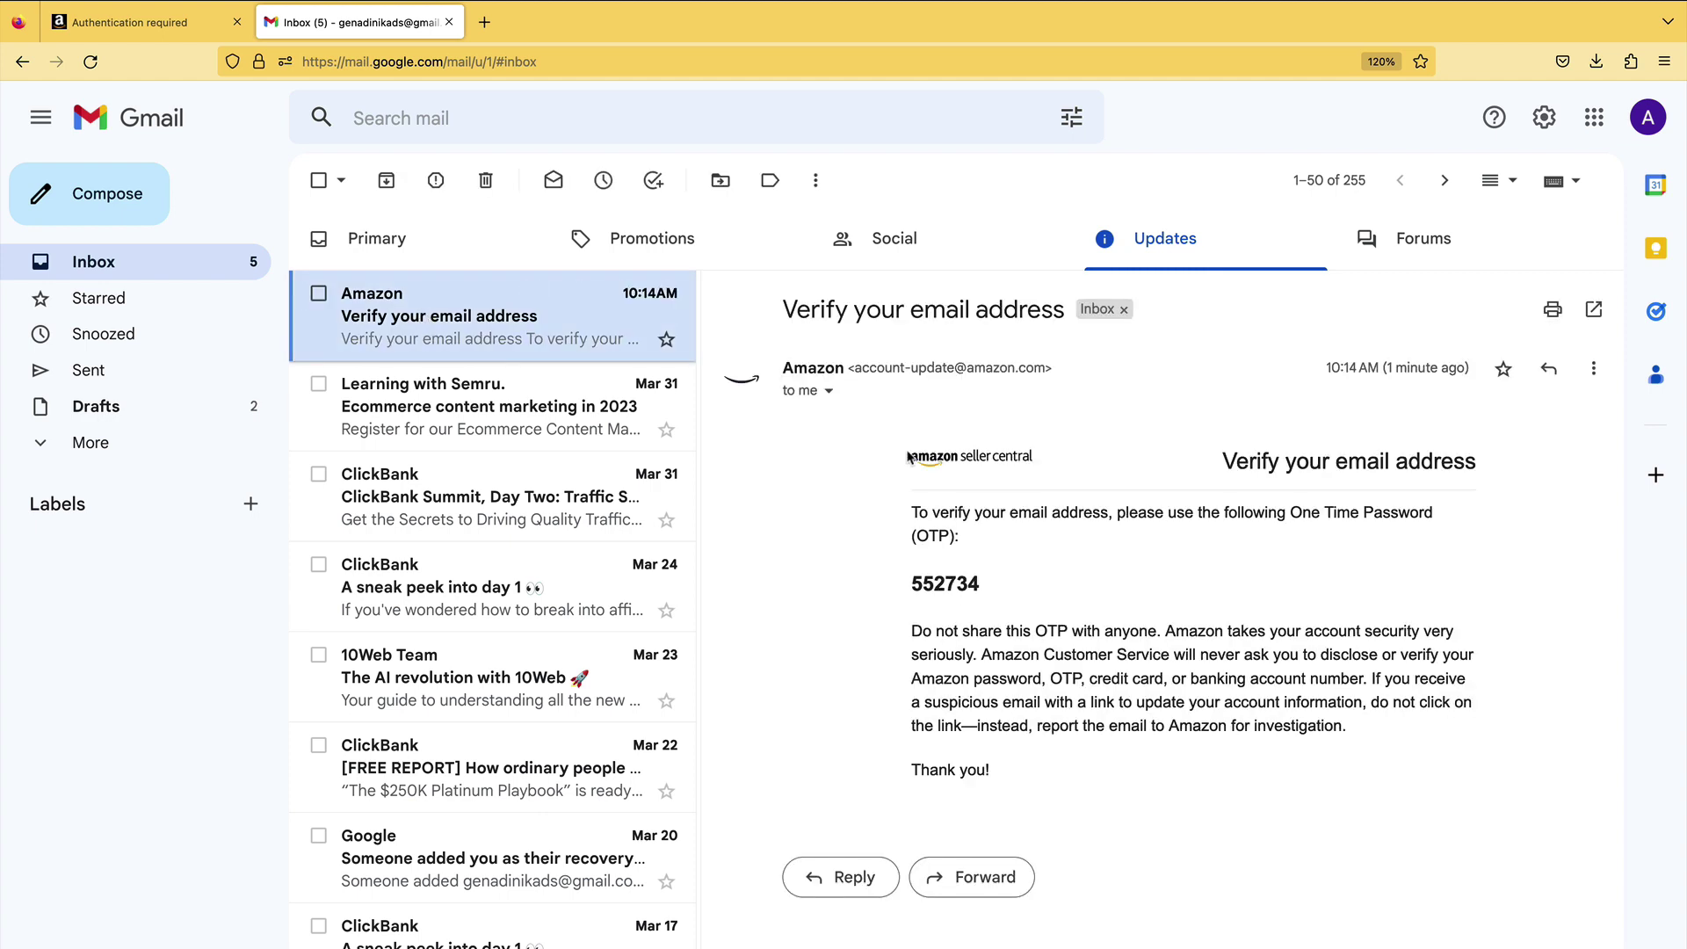
double_click(941, 580)
key(super+c)
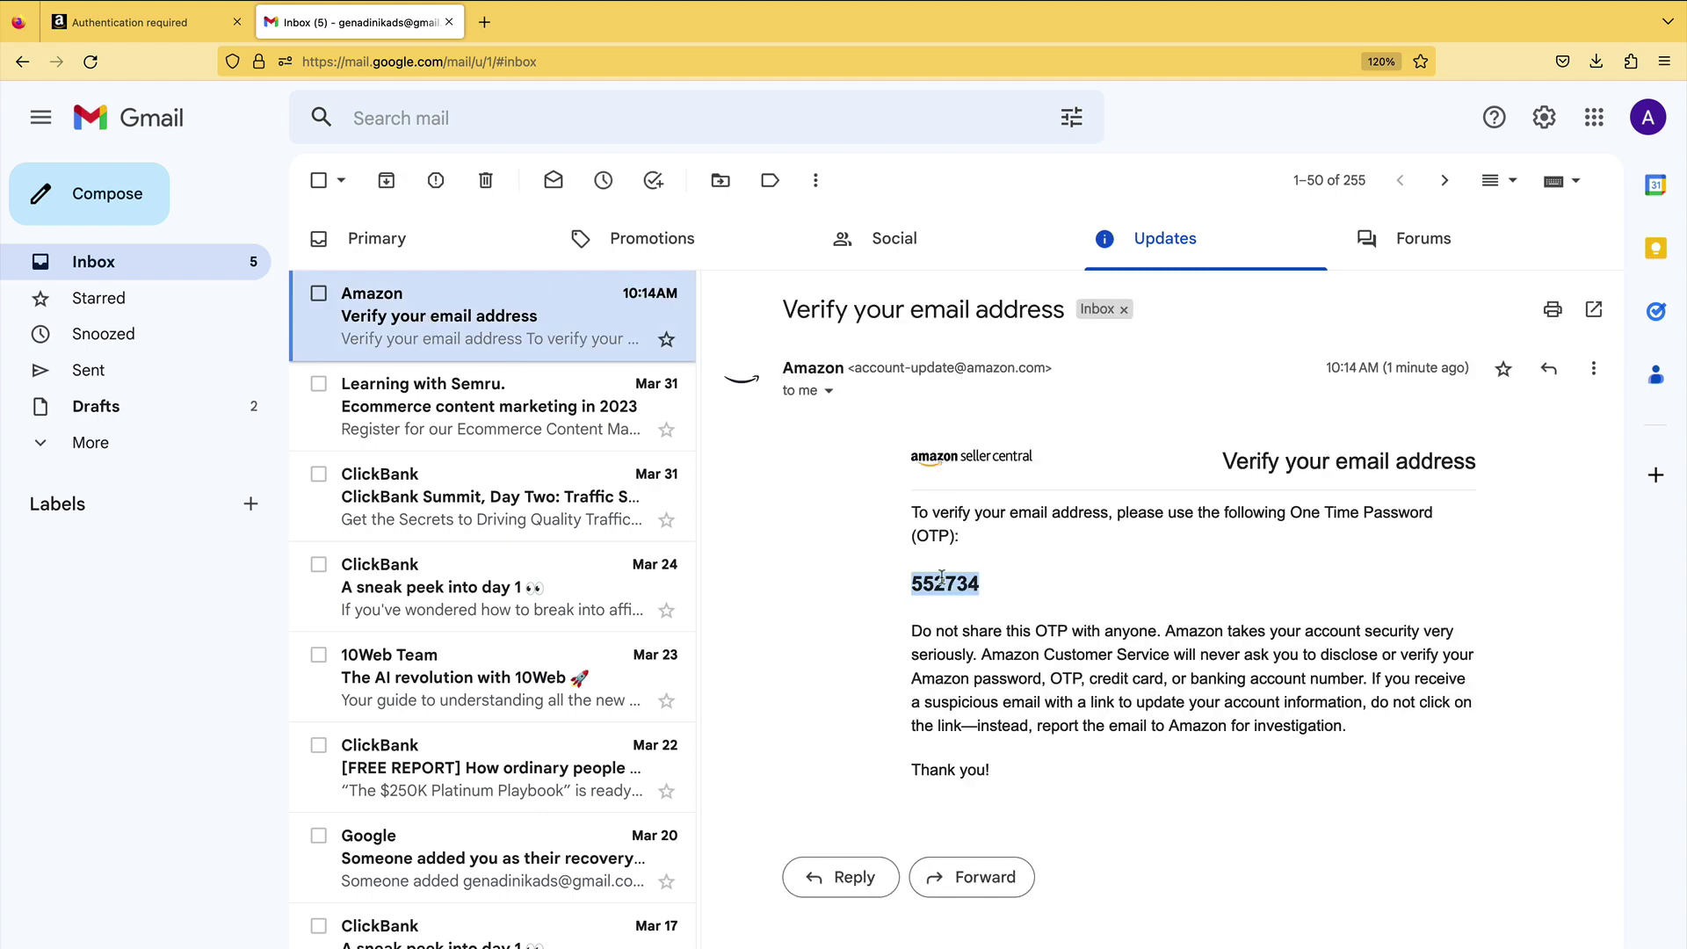
click(127, 68)
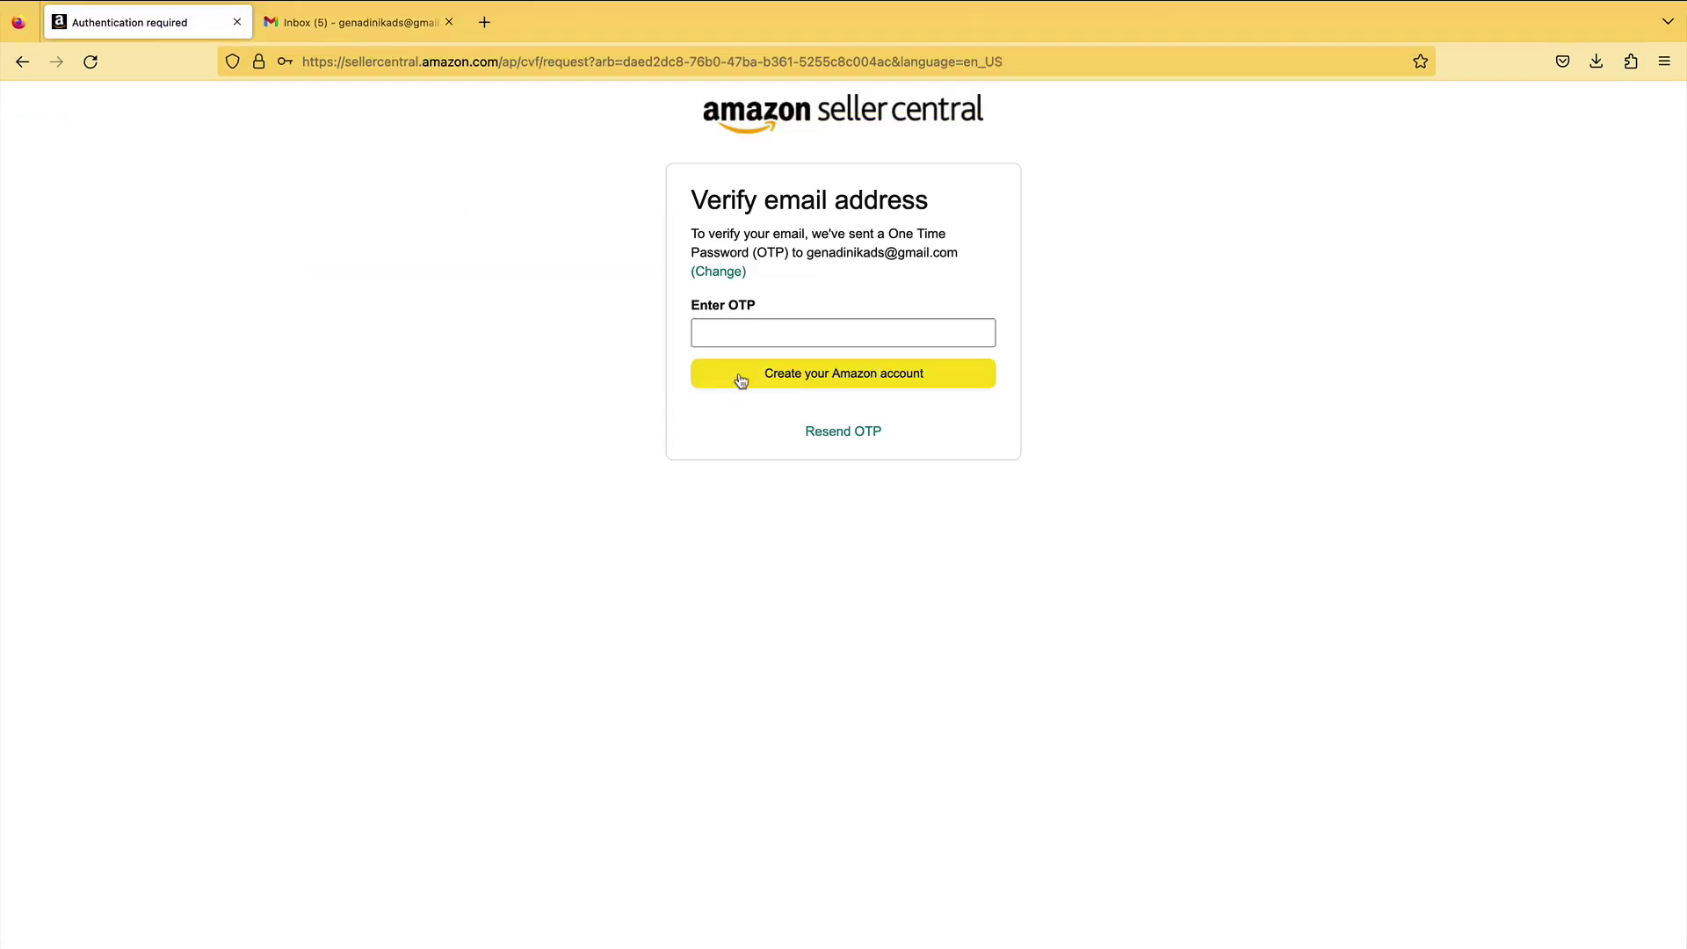
Paste the one-time code and create the Amazon account
click(741, 333)
key(super+v)
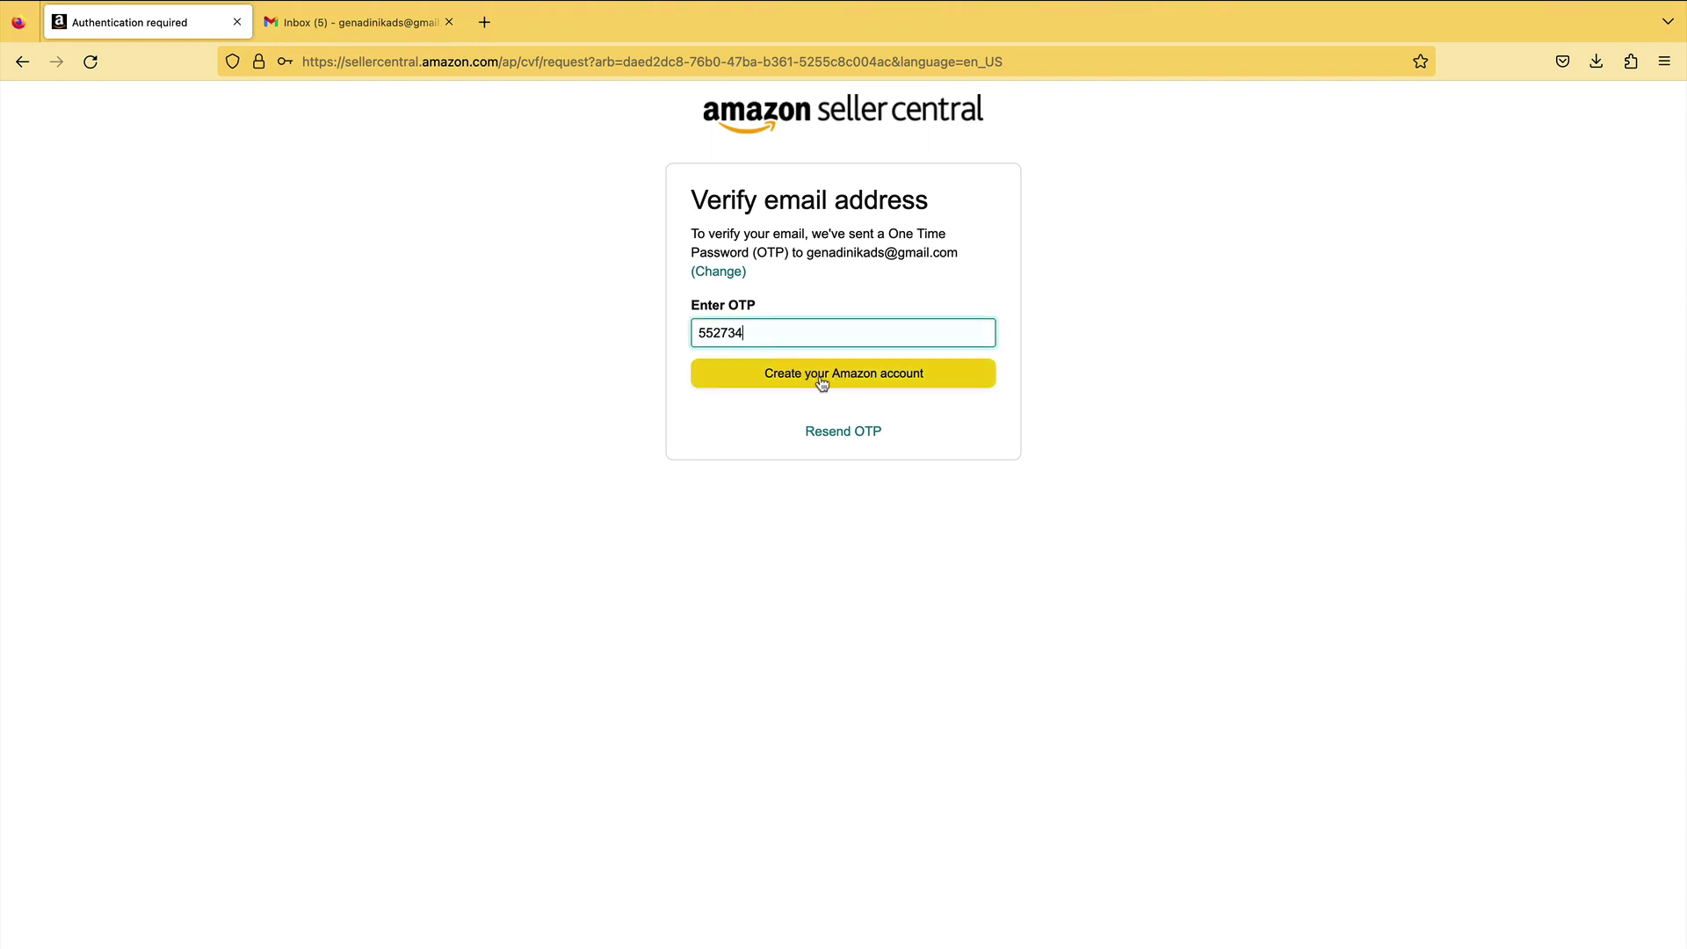
click(823, 384)
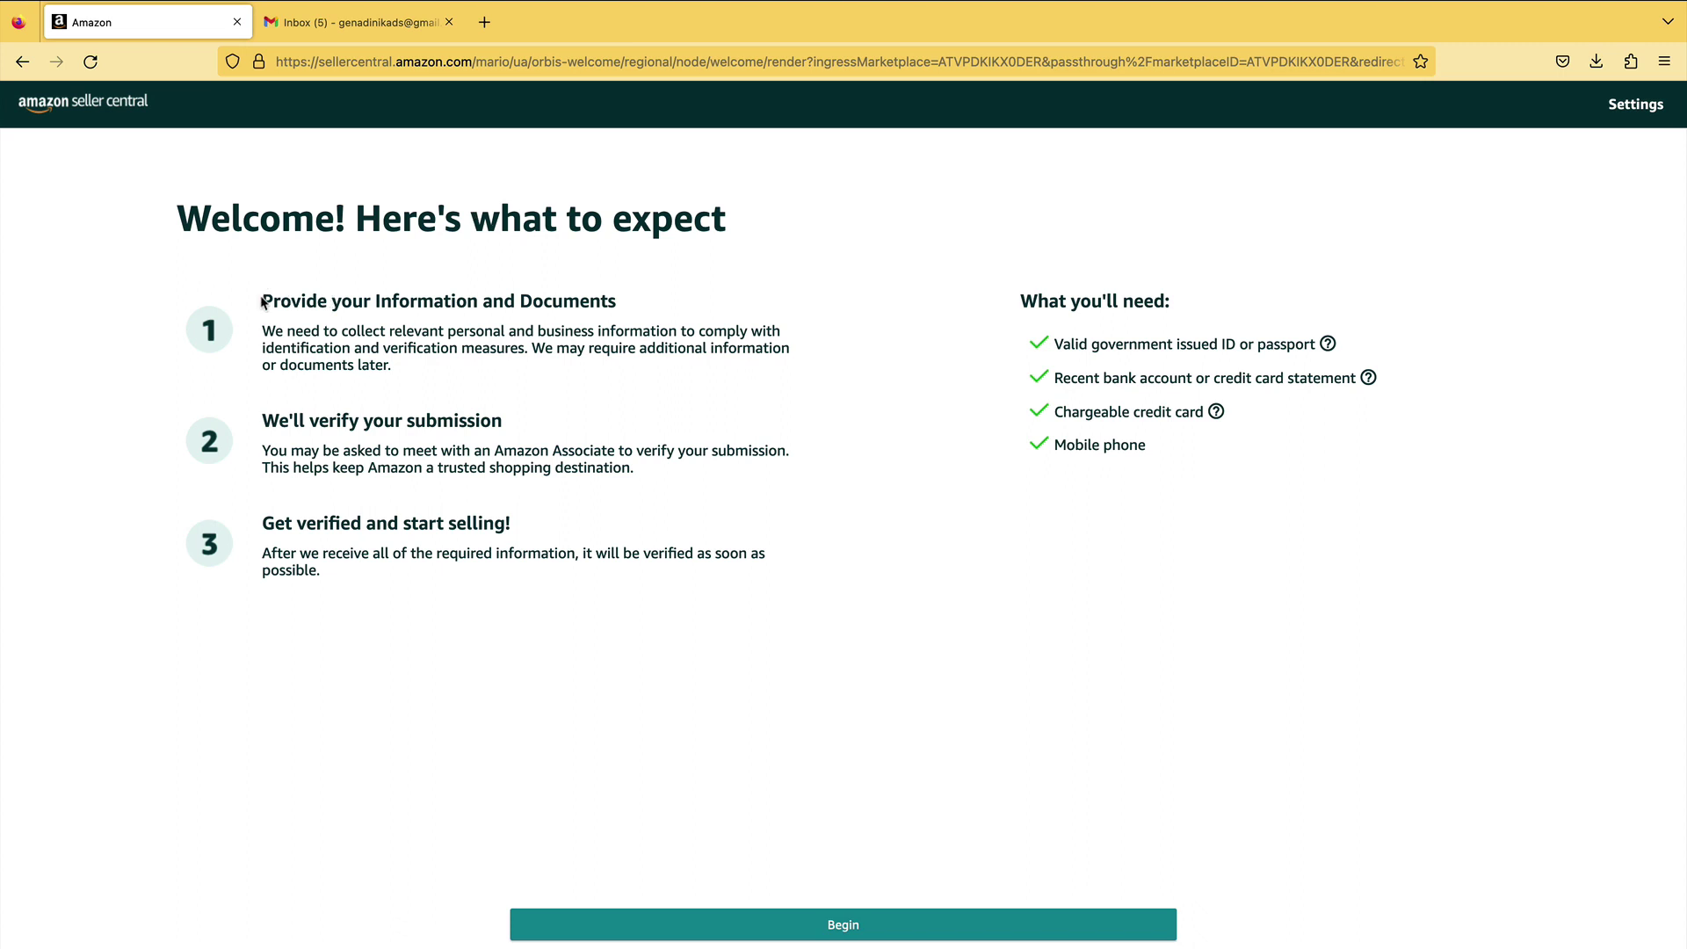
Review the Welcome page's requirements (government ID, bank statement, credit card), then begin onboarding
drag(262, 299, 611, 302)
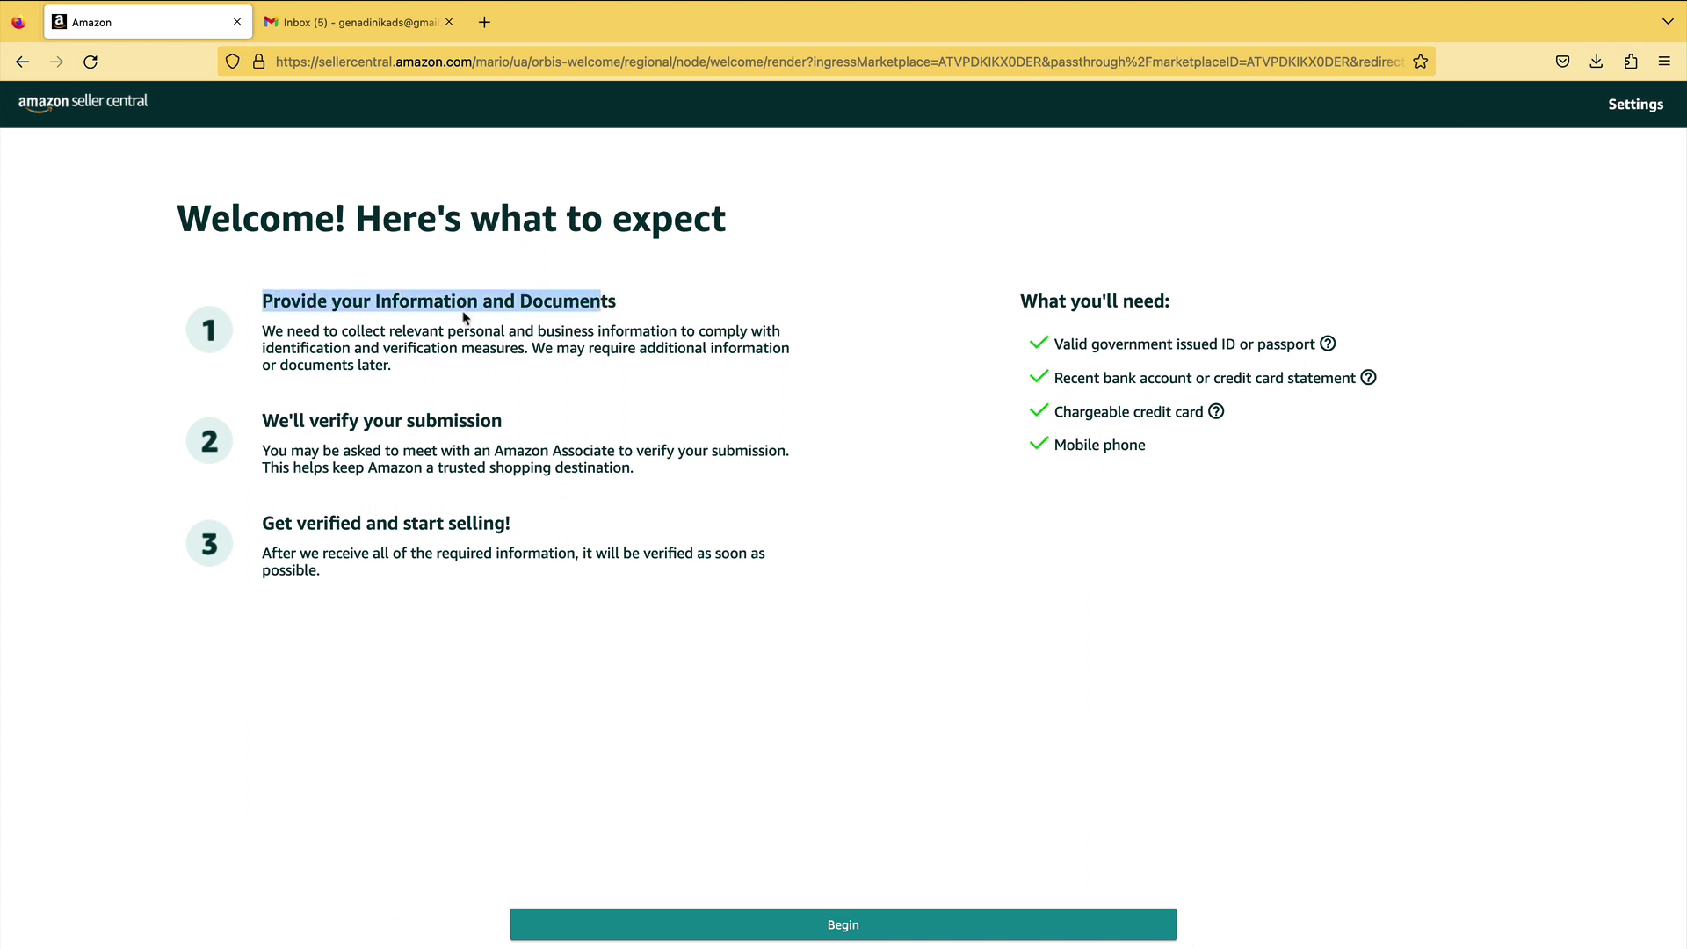
click(271, 335)
drag(271, 335, 488, 345)
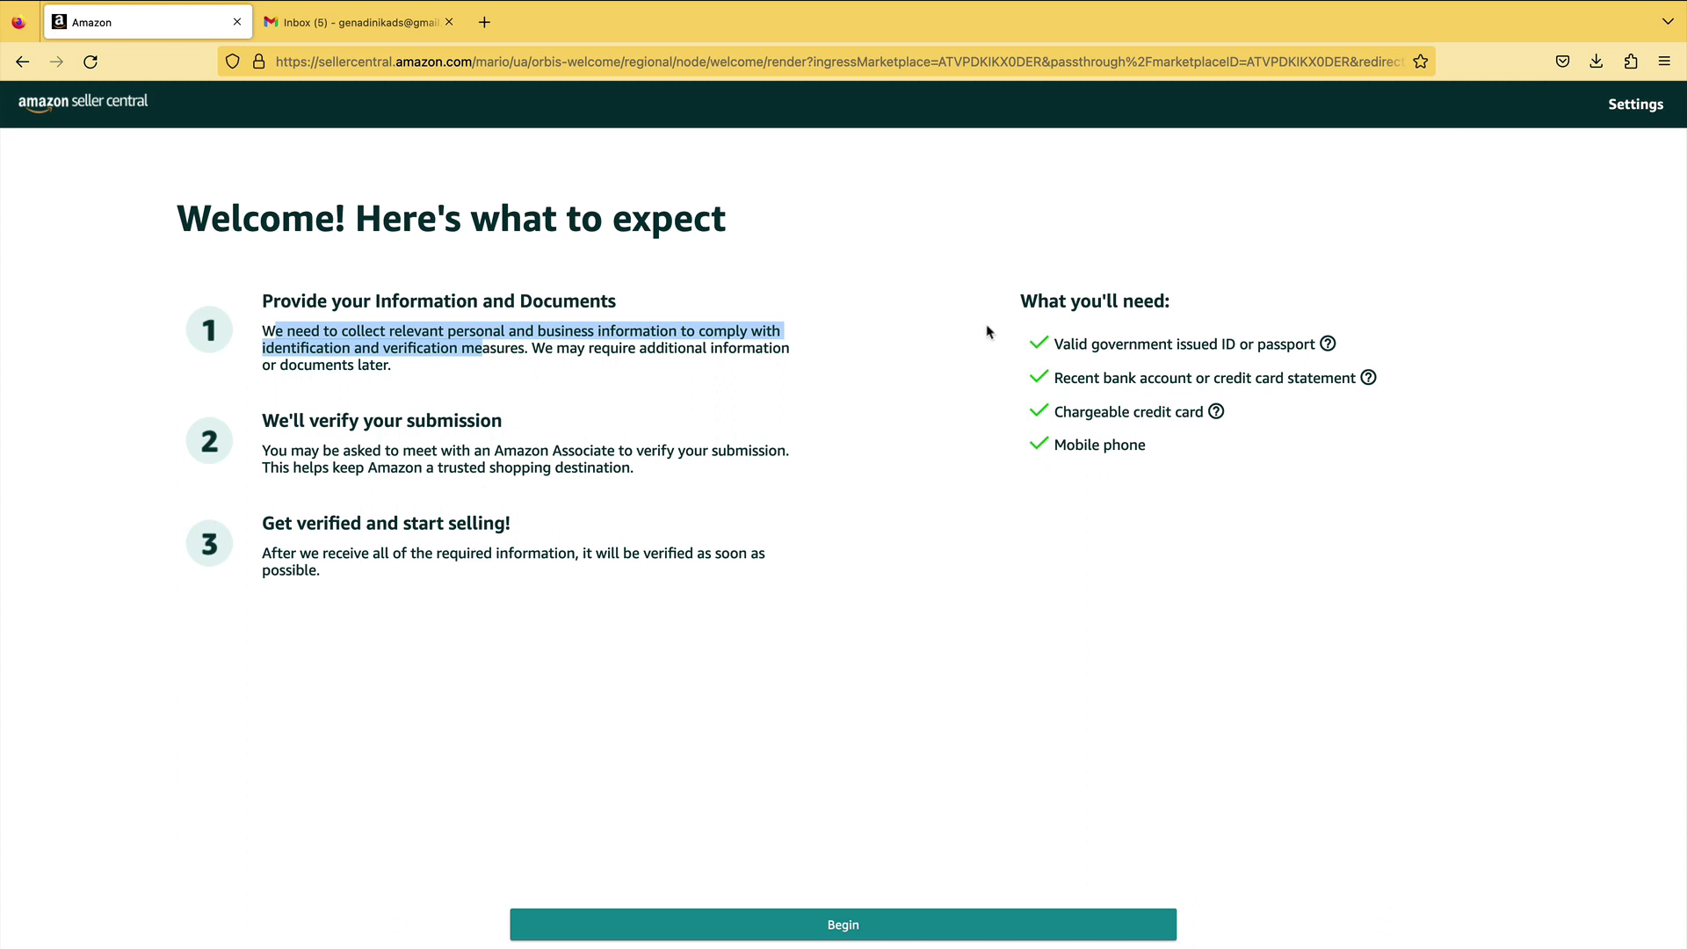
click(1026, 297)
drag(1027, 297, 1164, 302)
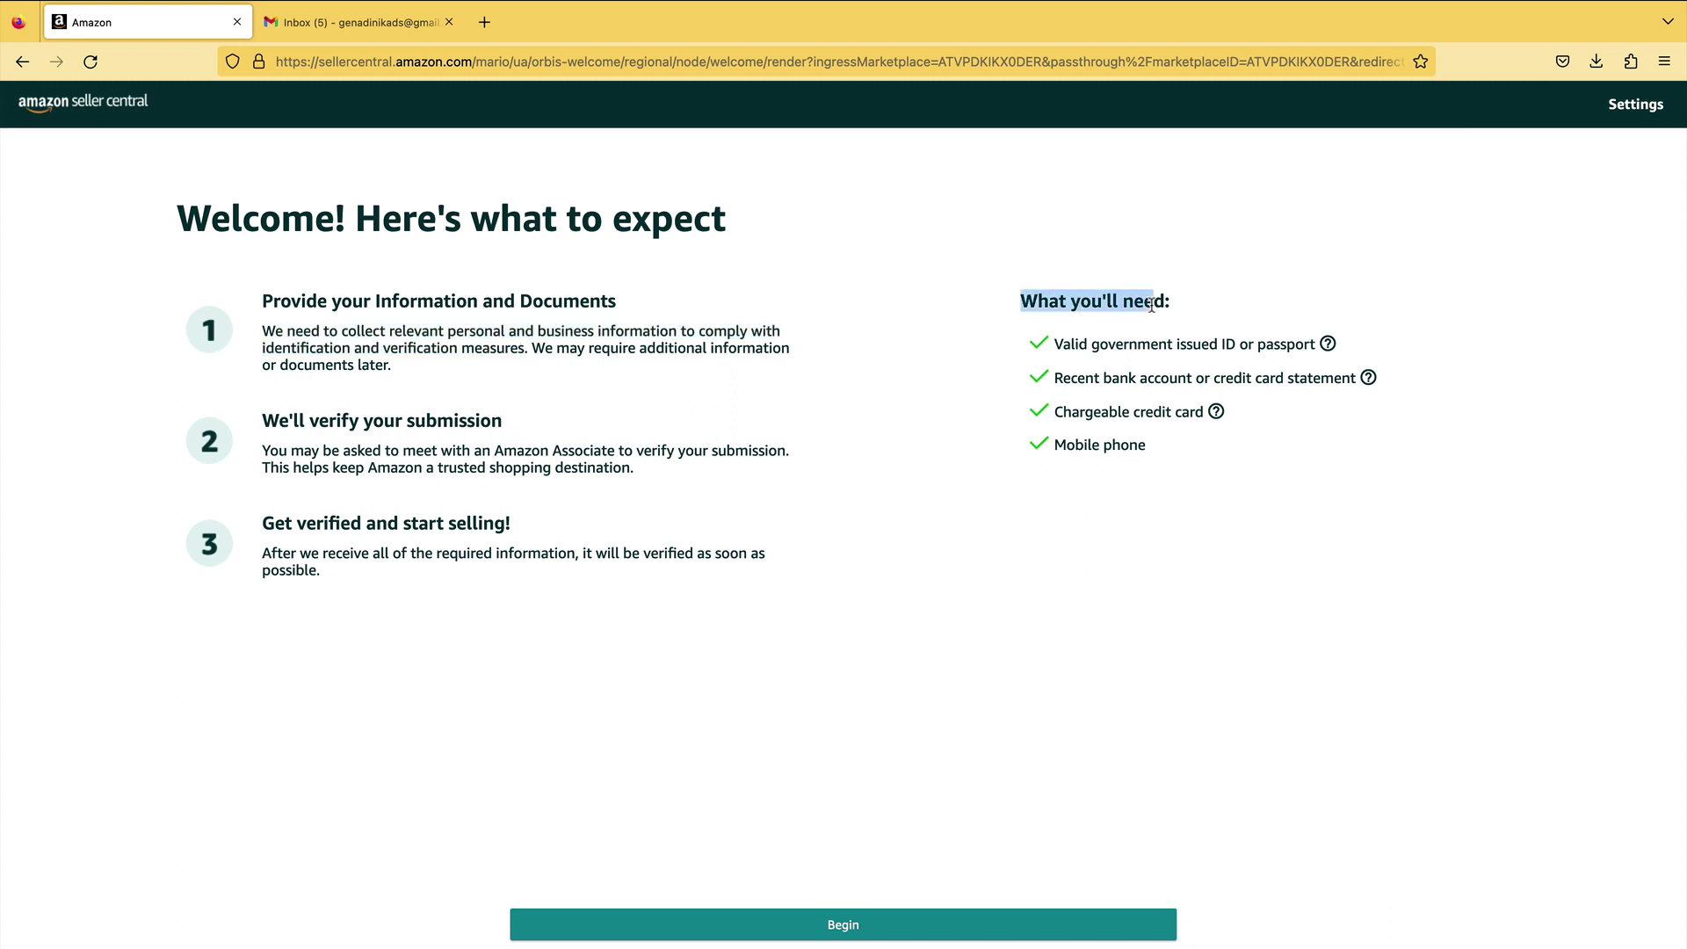
drag(1079, 345, 1237, 345)
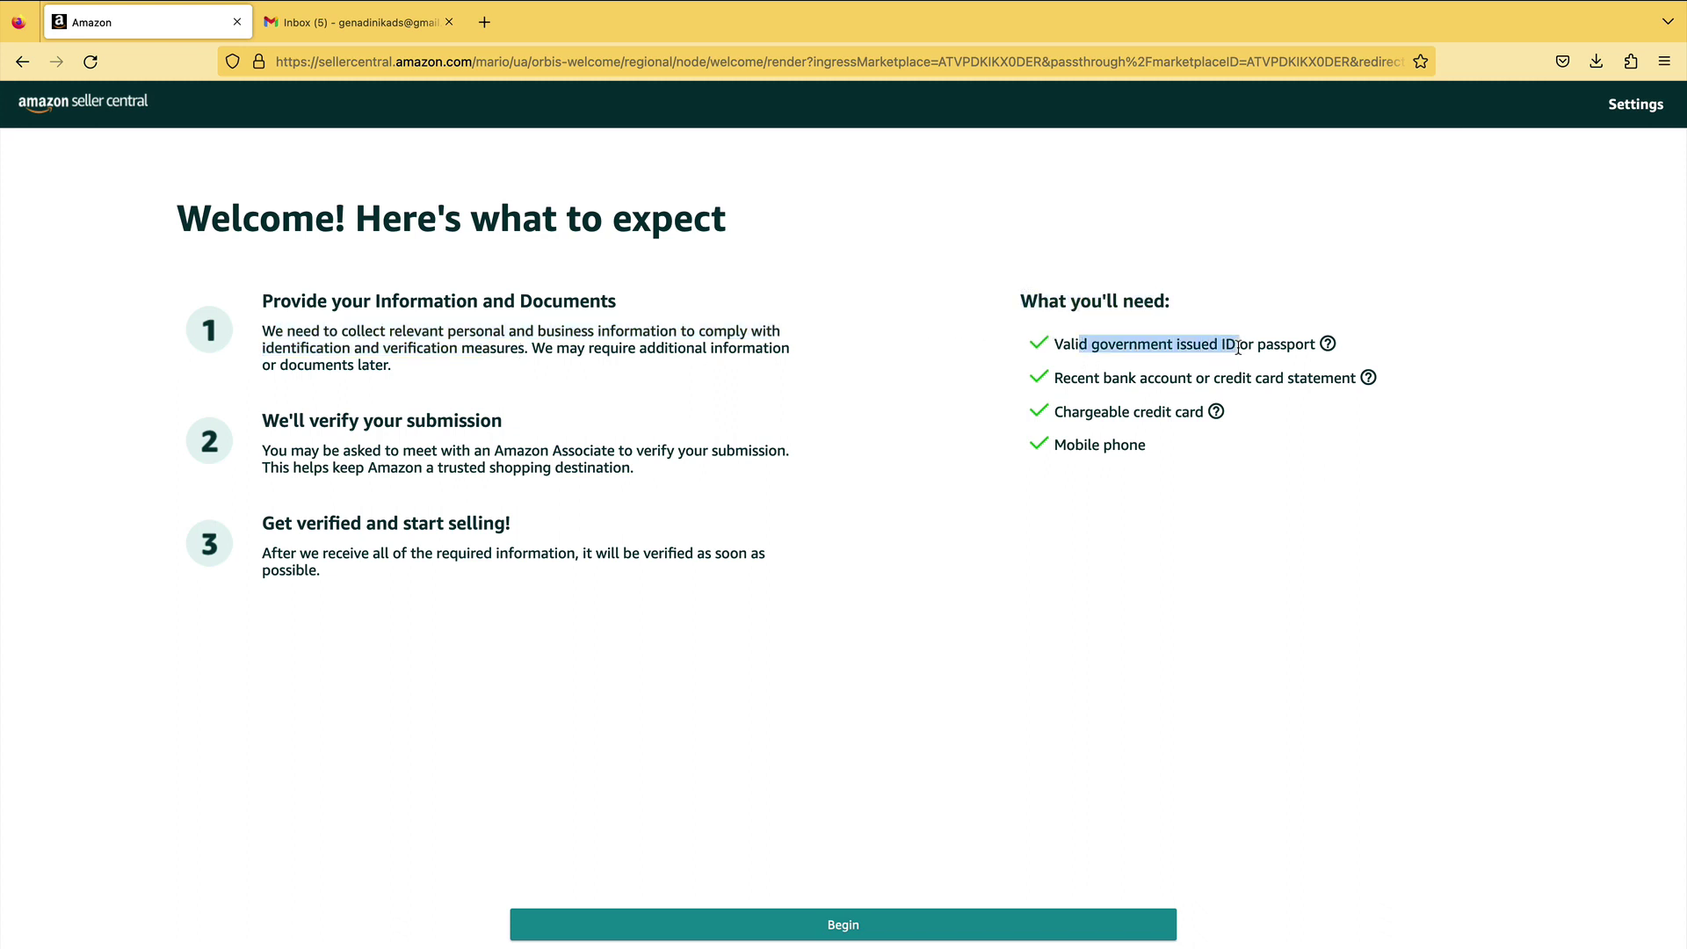
drag(1100, 380, 1210, 384)
click(1273, 395)
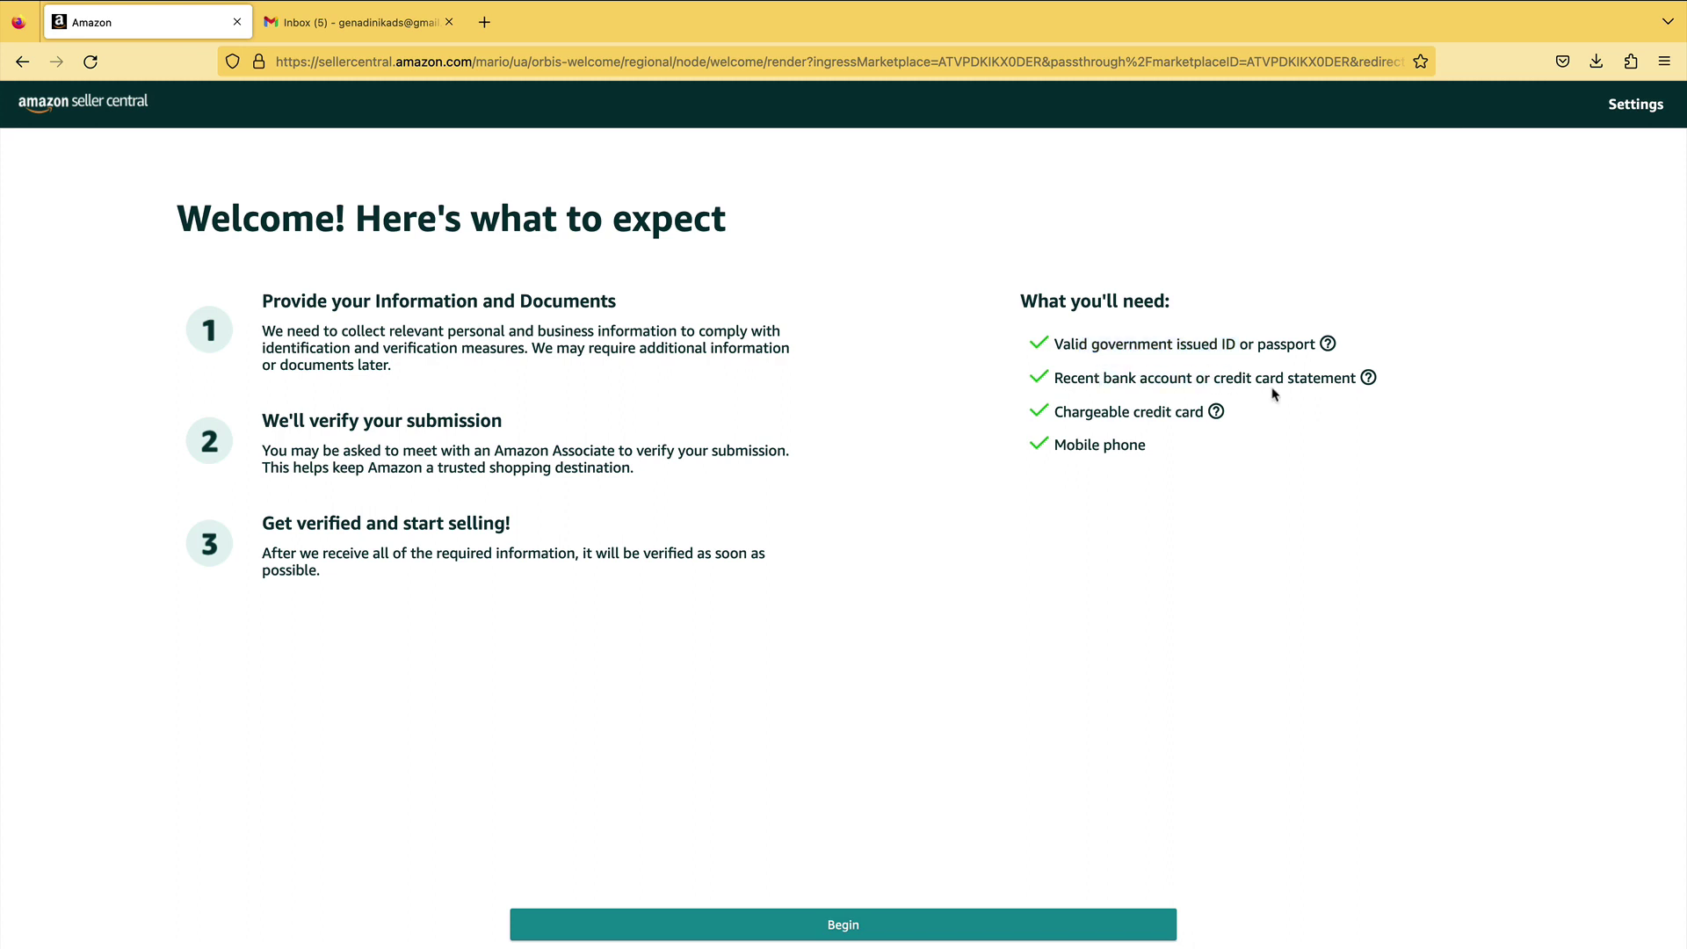
drag(1087, 417, 1150, 419)
click(848, 927)
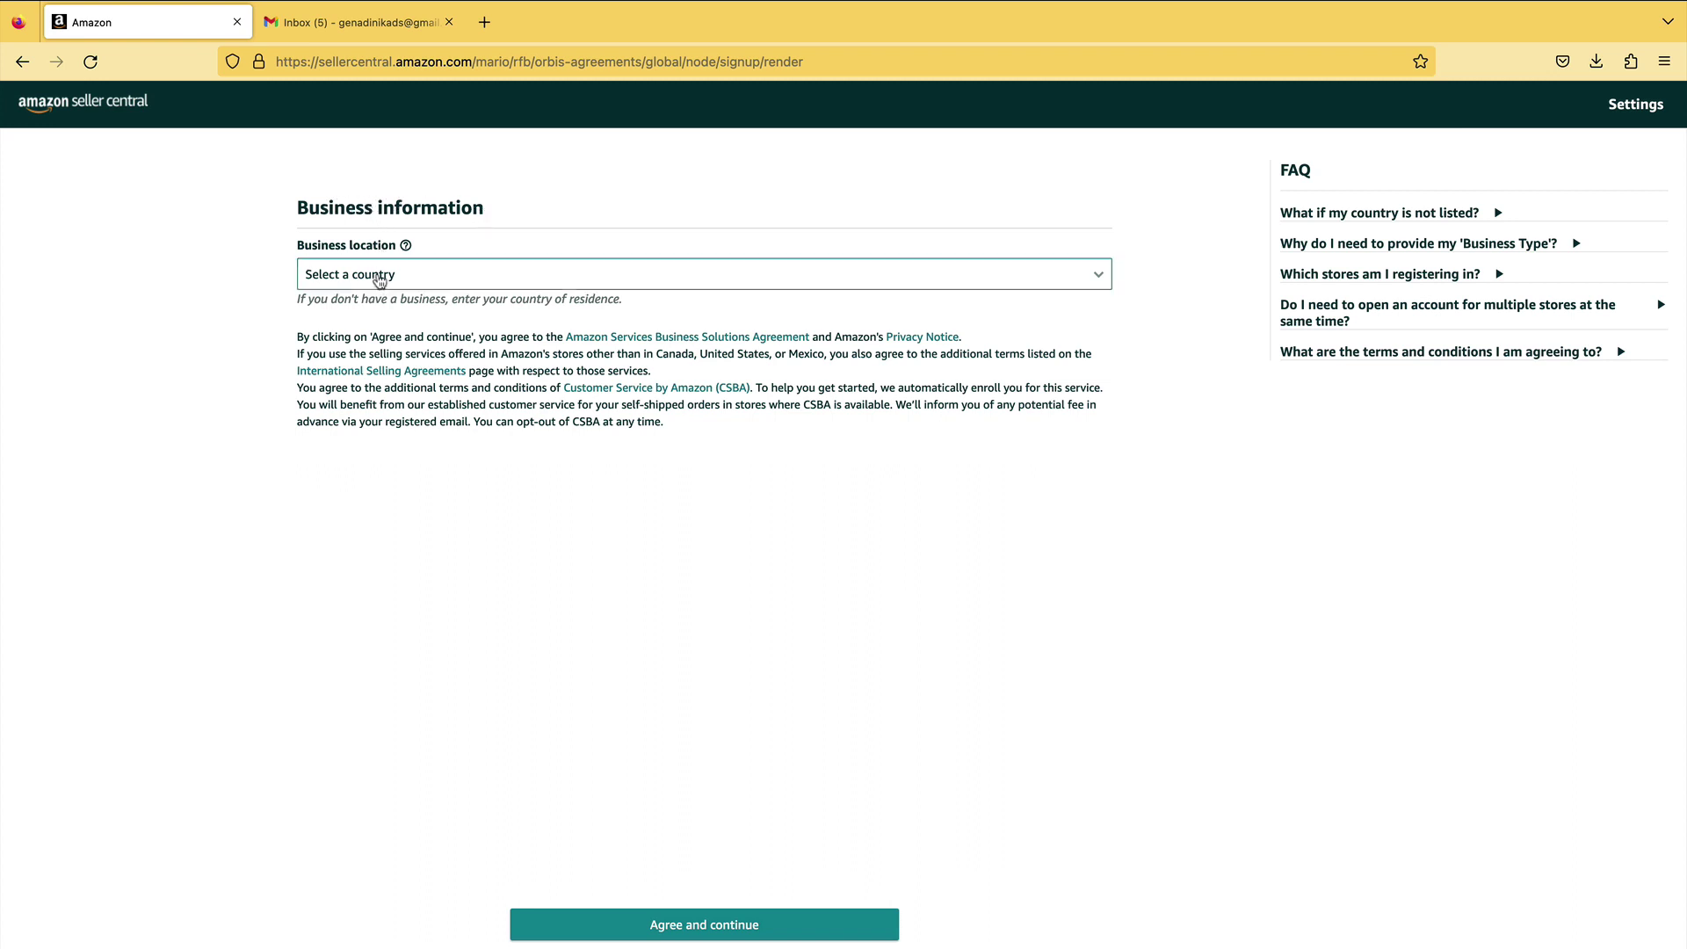
Set business location to United States and business type to Privately-owned business
click(380, 279)
text(u)
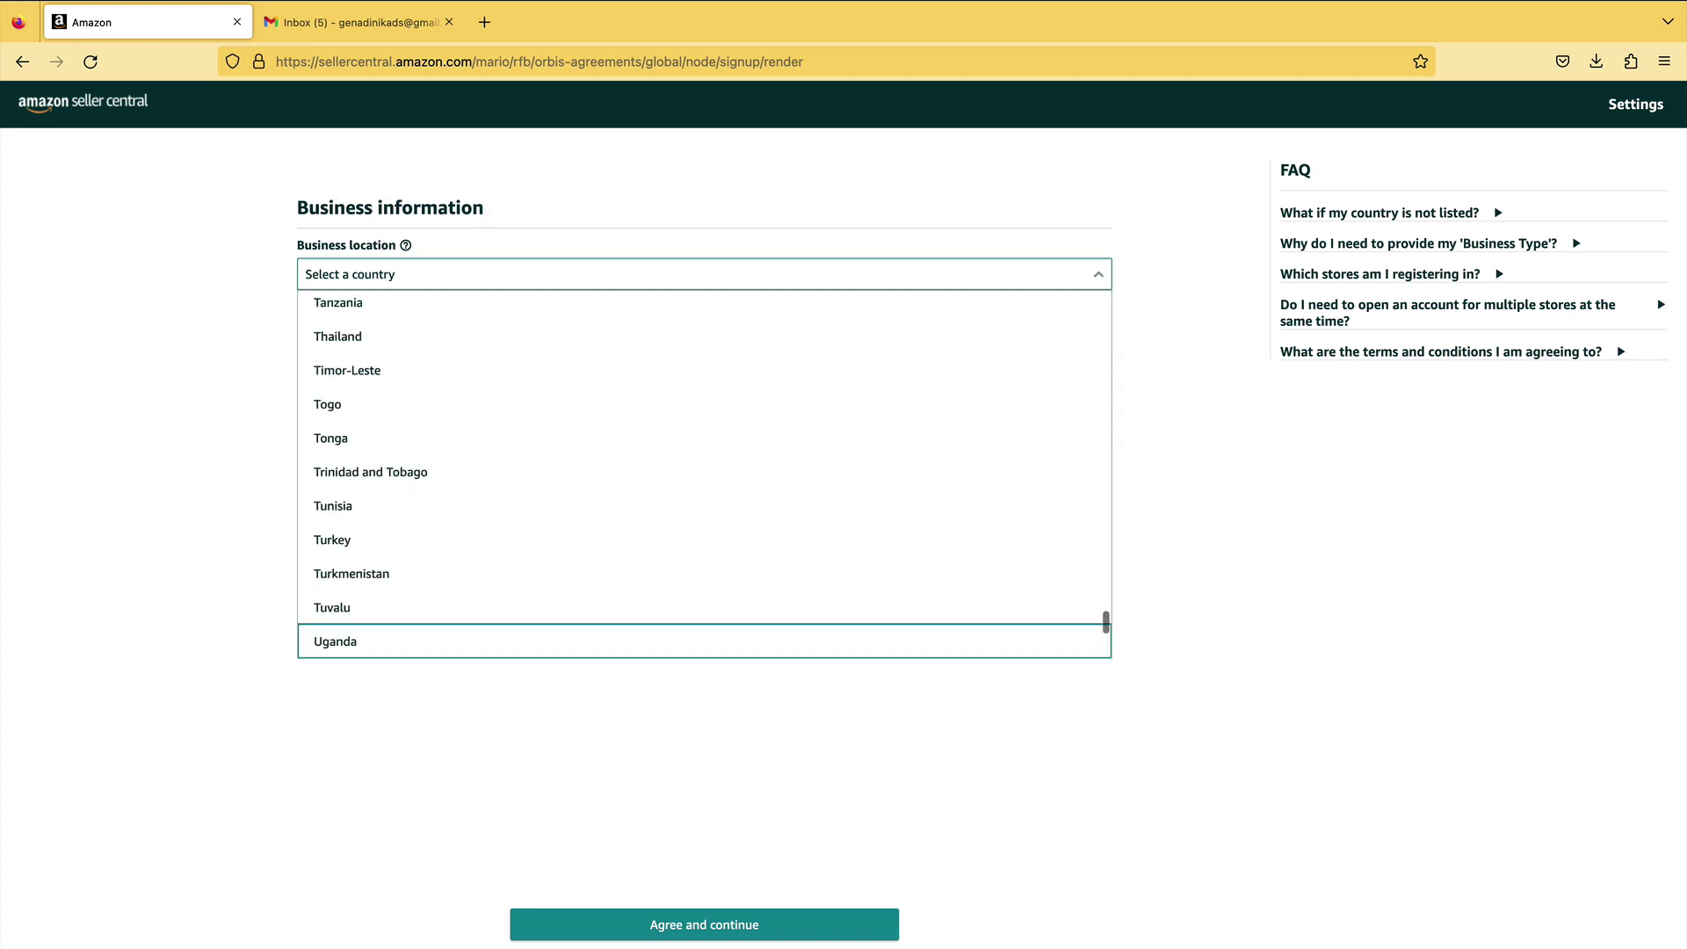
text(nited states)
key(Return)
click(479, 367)
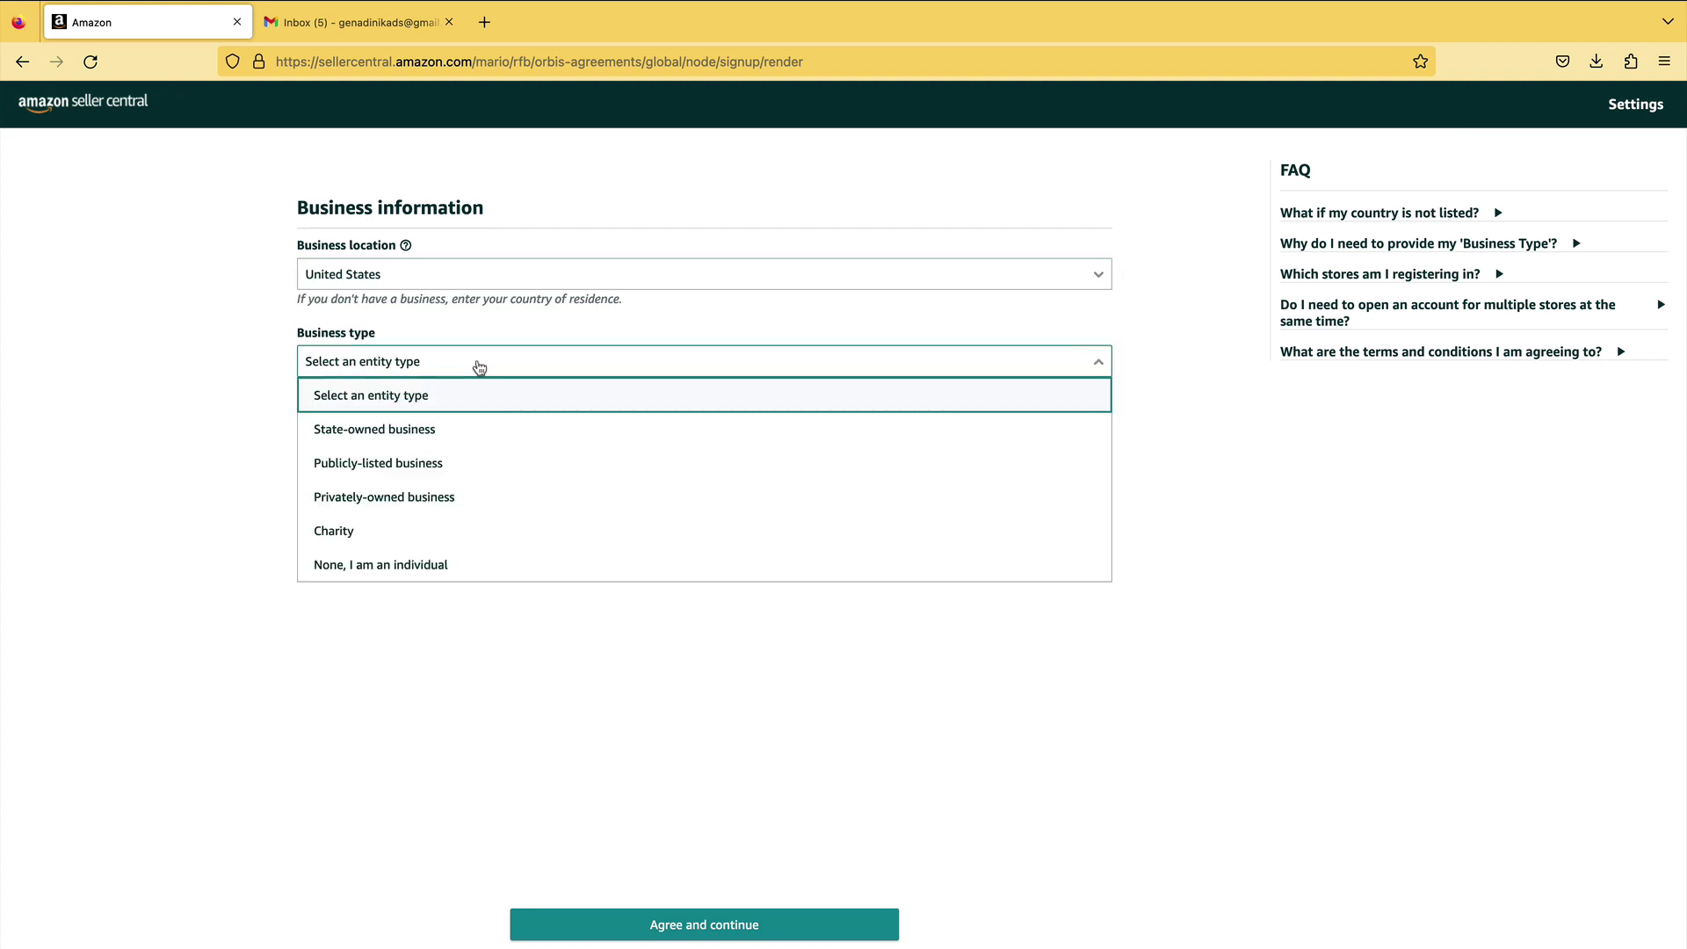
click(225, 399)
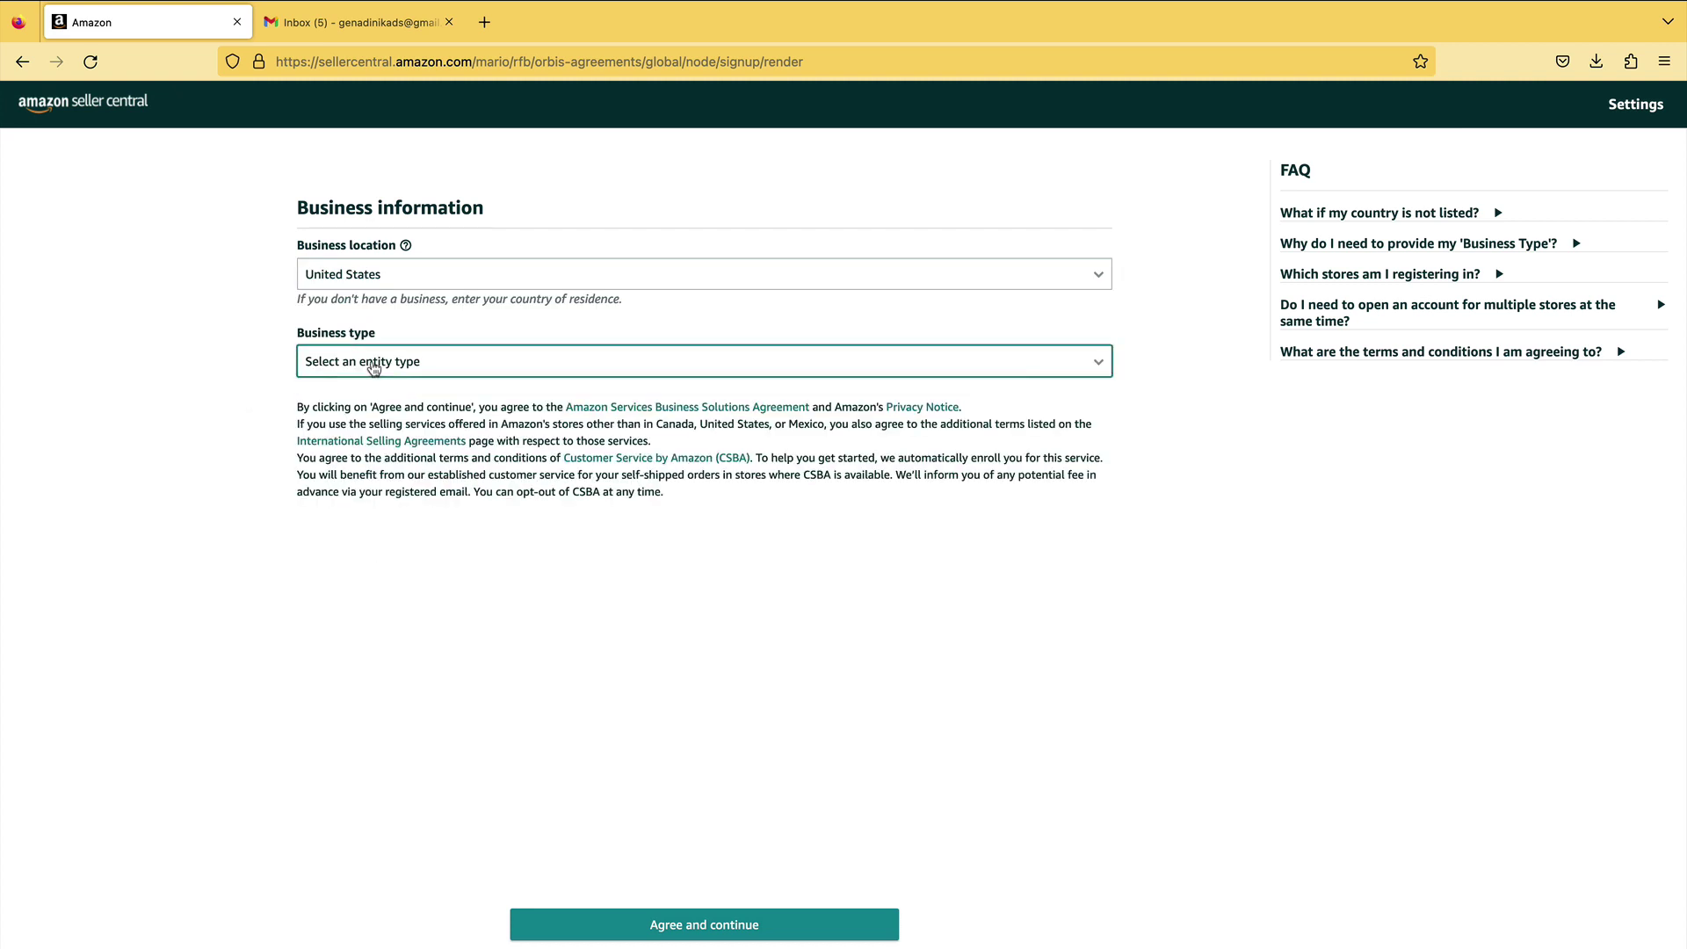
click(374, 367)
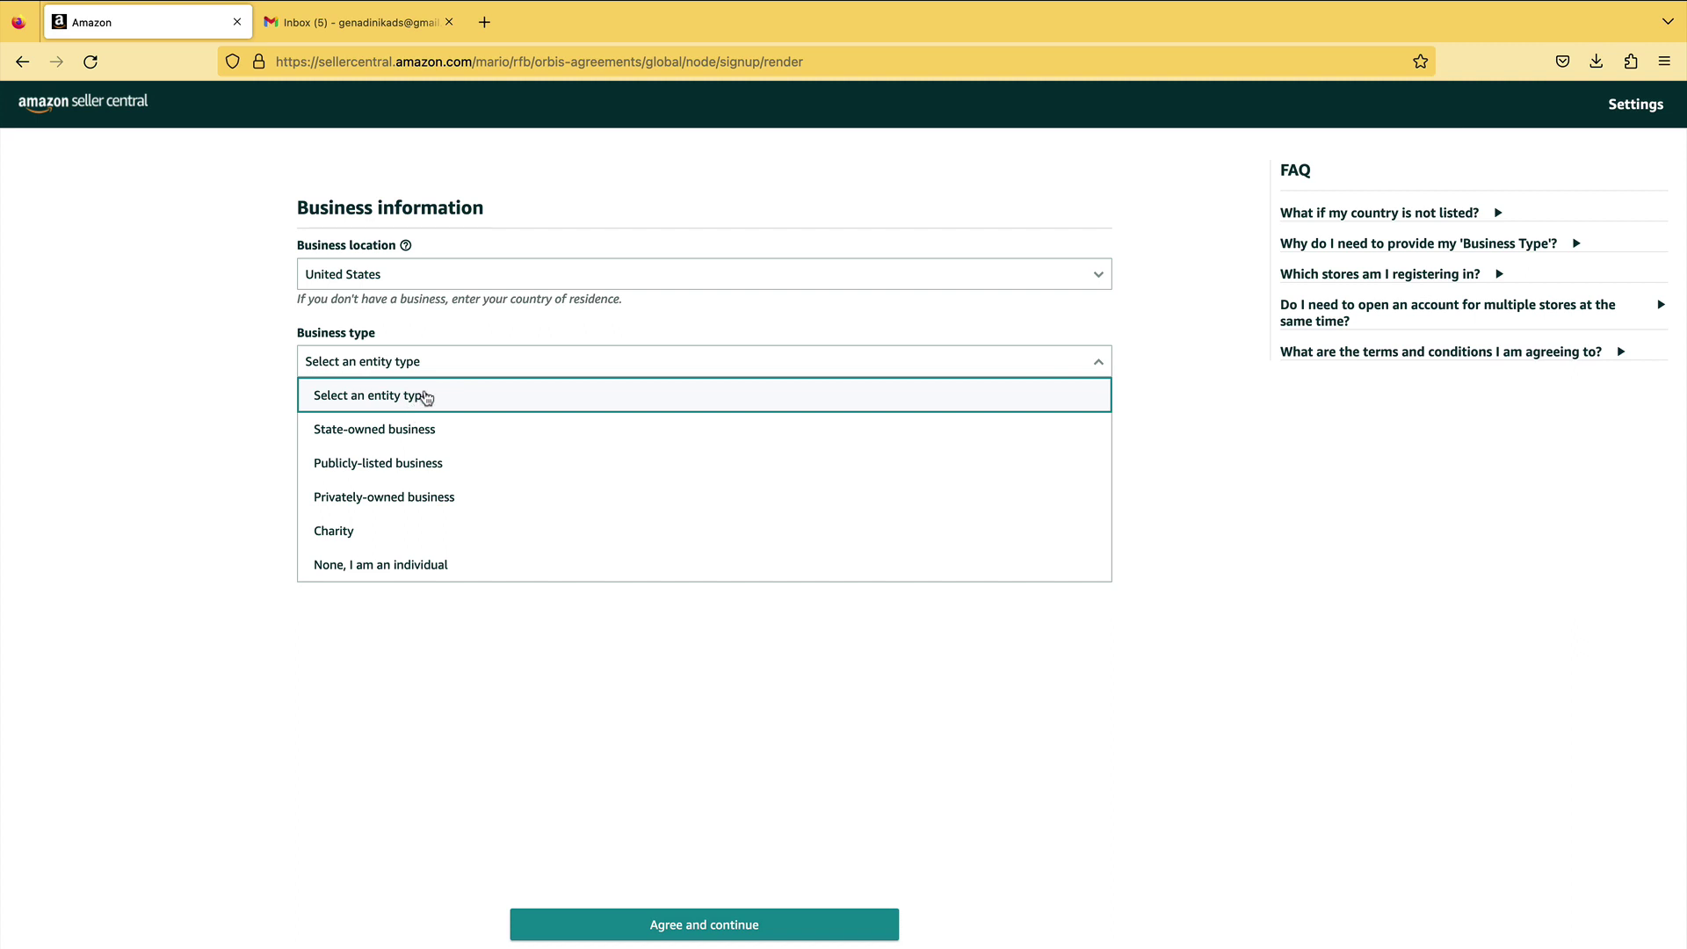
click(356, 501)
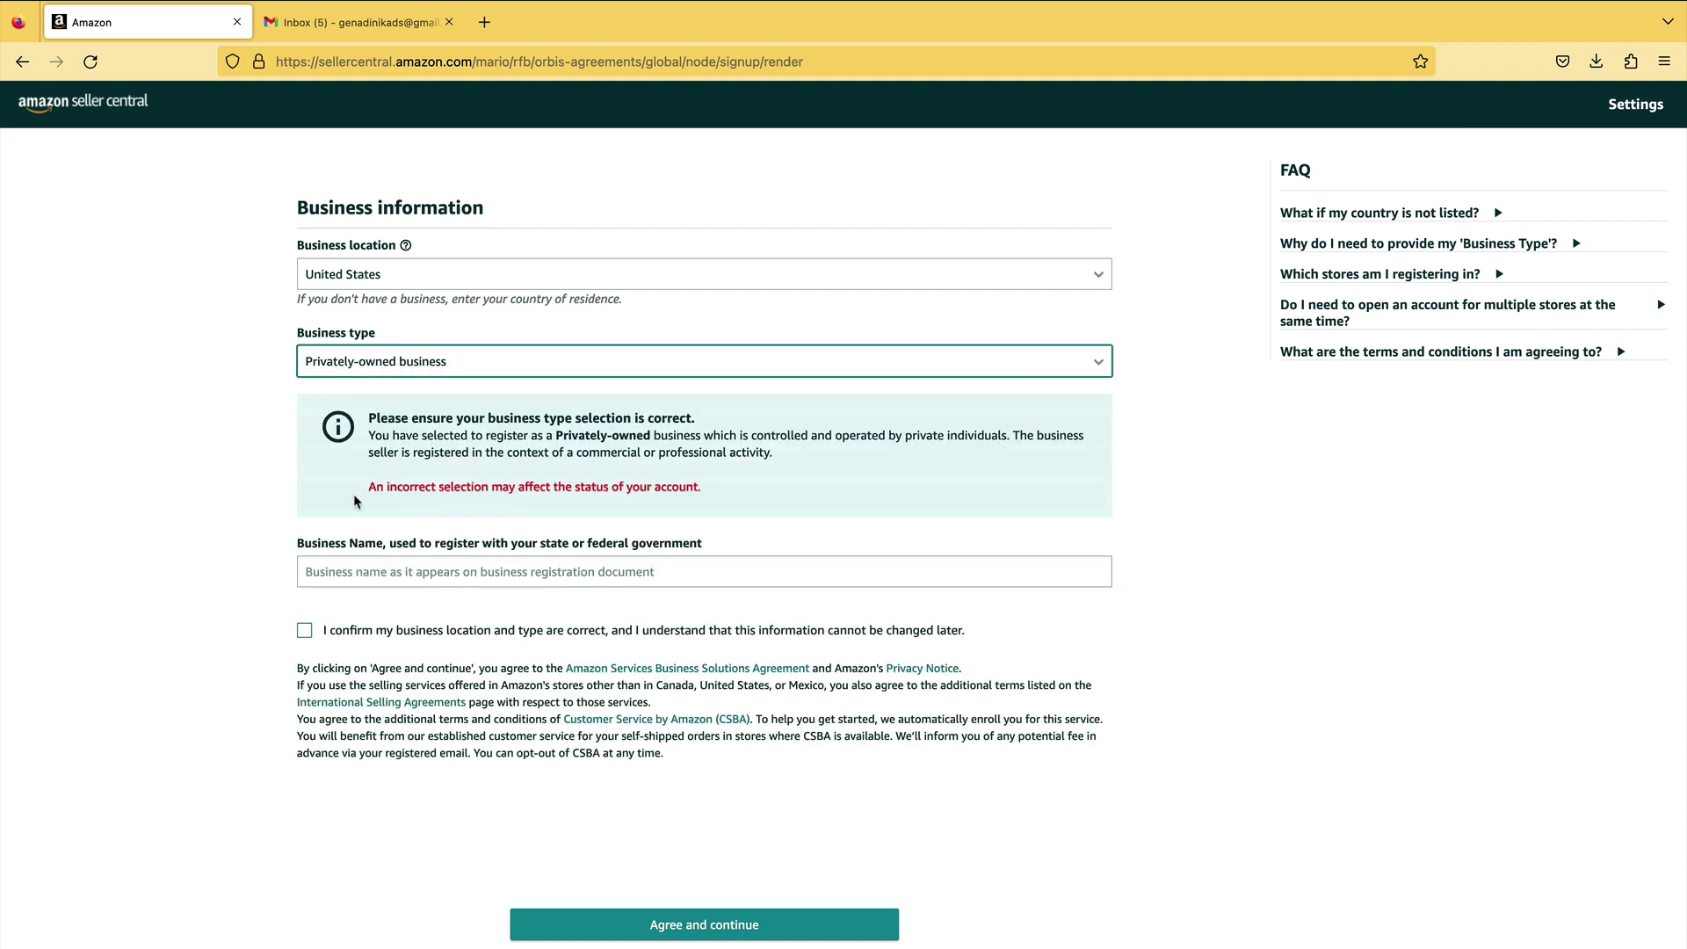
Enter business name 'Semantic Valley LLC', tick the confirmation box, and agree and continue
click(453, 574)
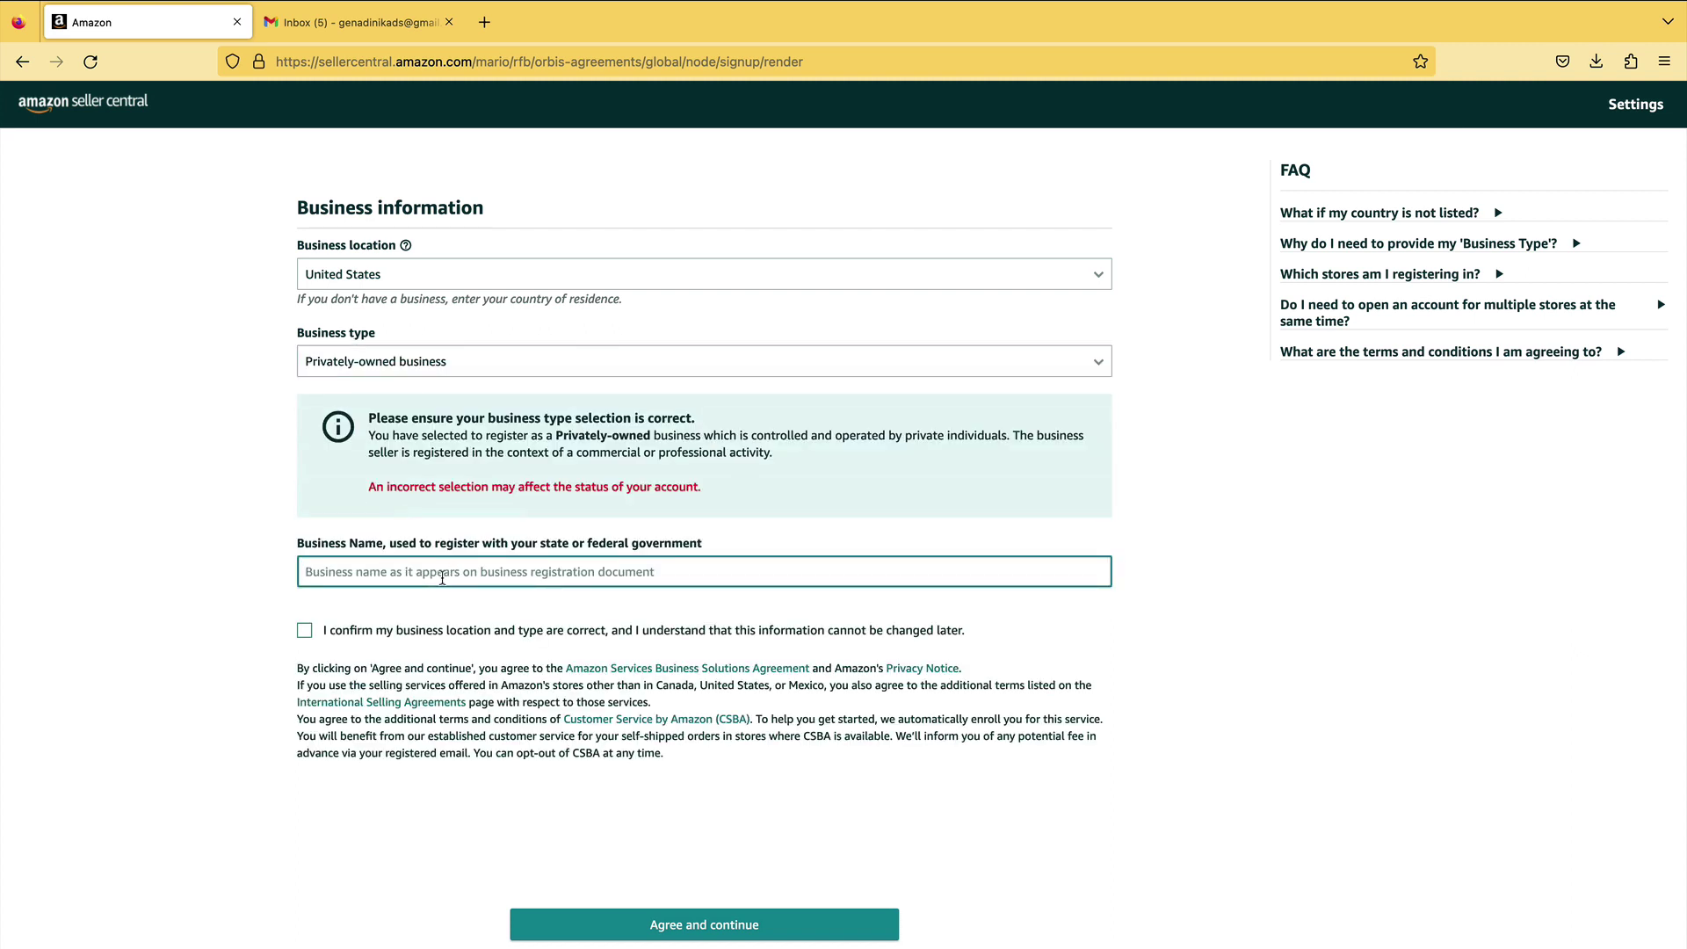
click(304, 631)
text(Semantic Valley LLC)
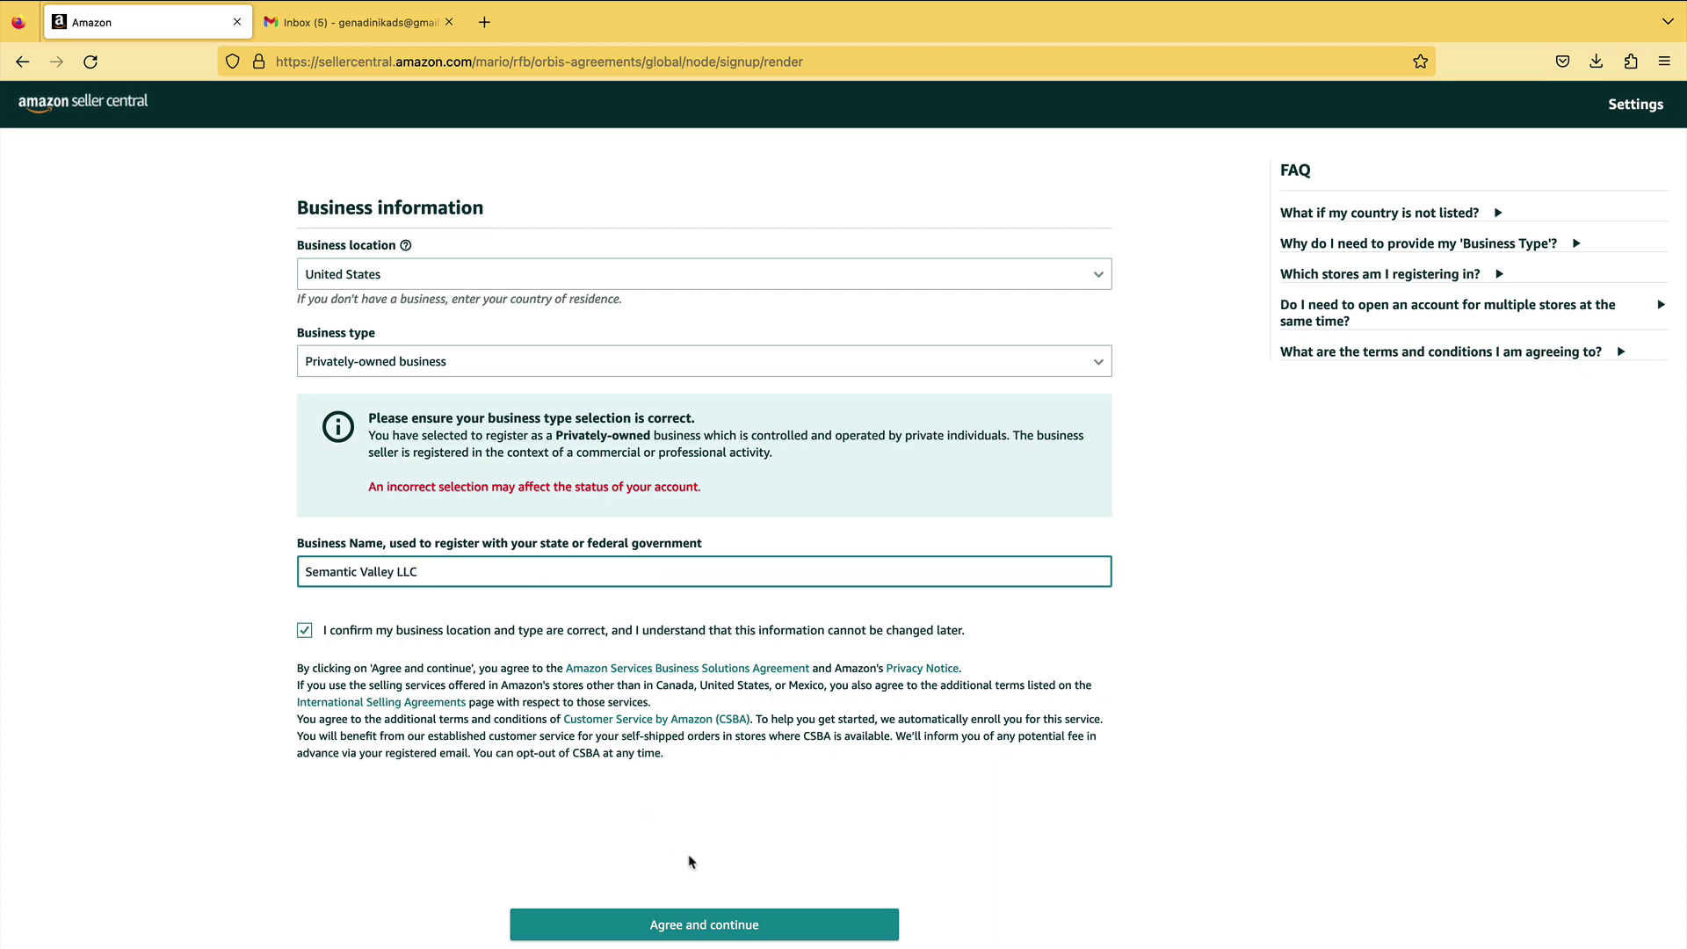
click(712, 925)
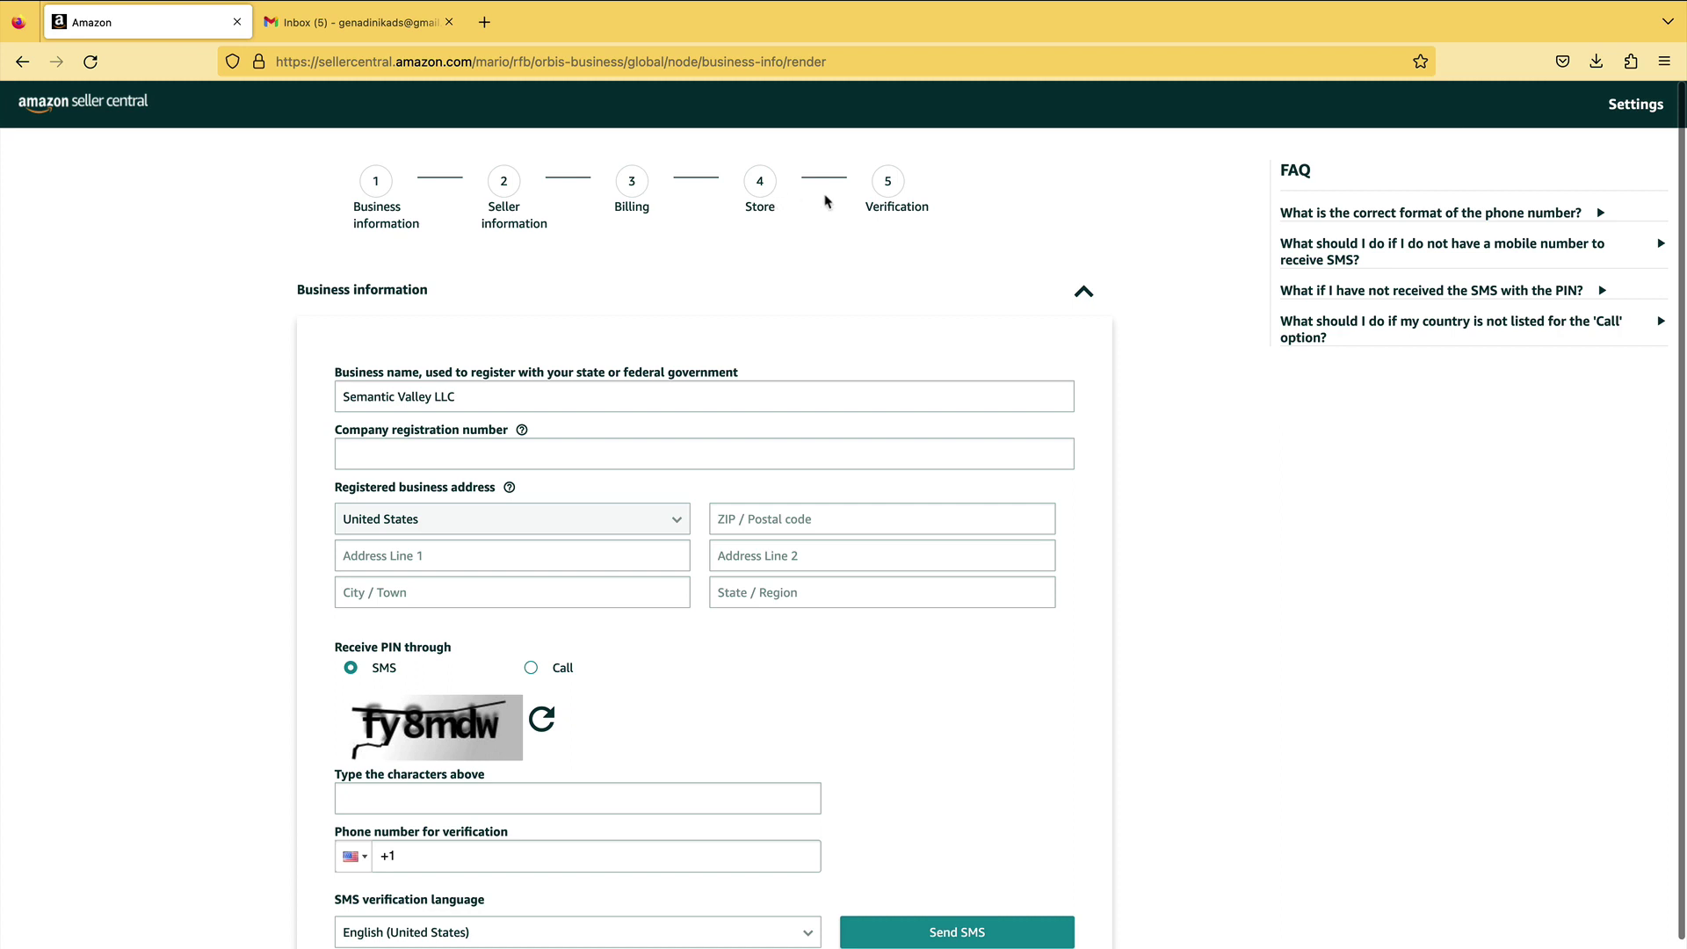
Scroll through the Business information form and review the company registration number field
scroll(1171, 361, down, 1)
scroll(1170, 362, down, 2)
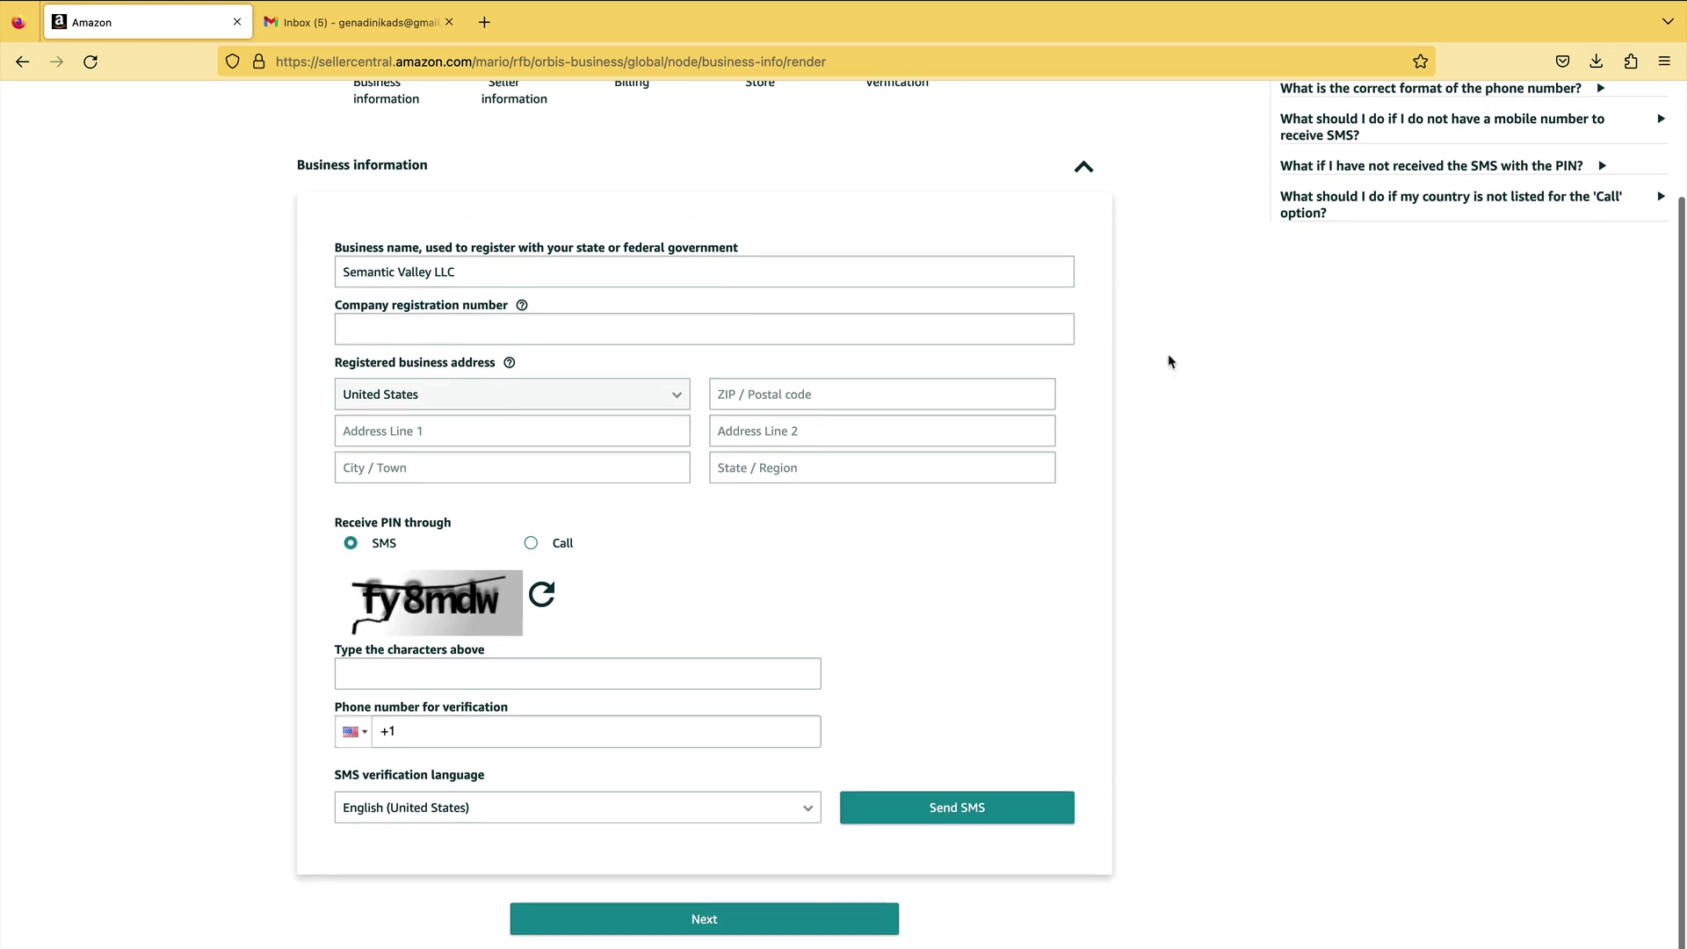
scroll(1171, 361, up, 1)
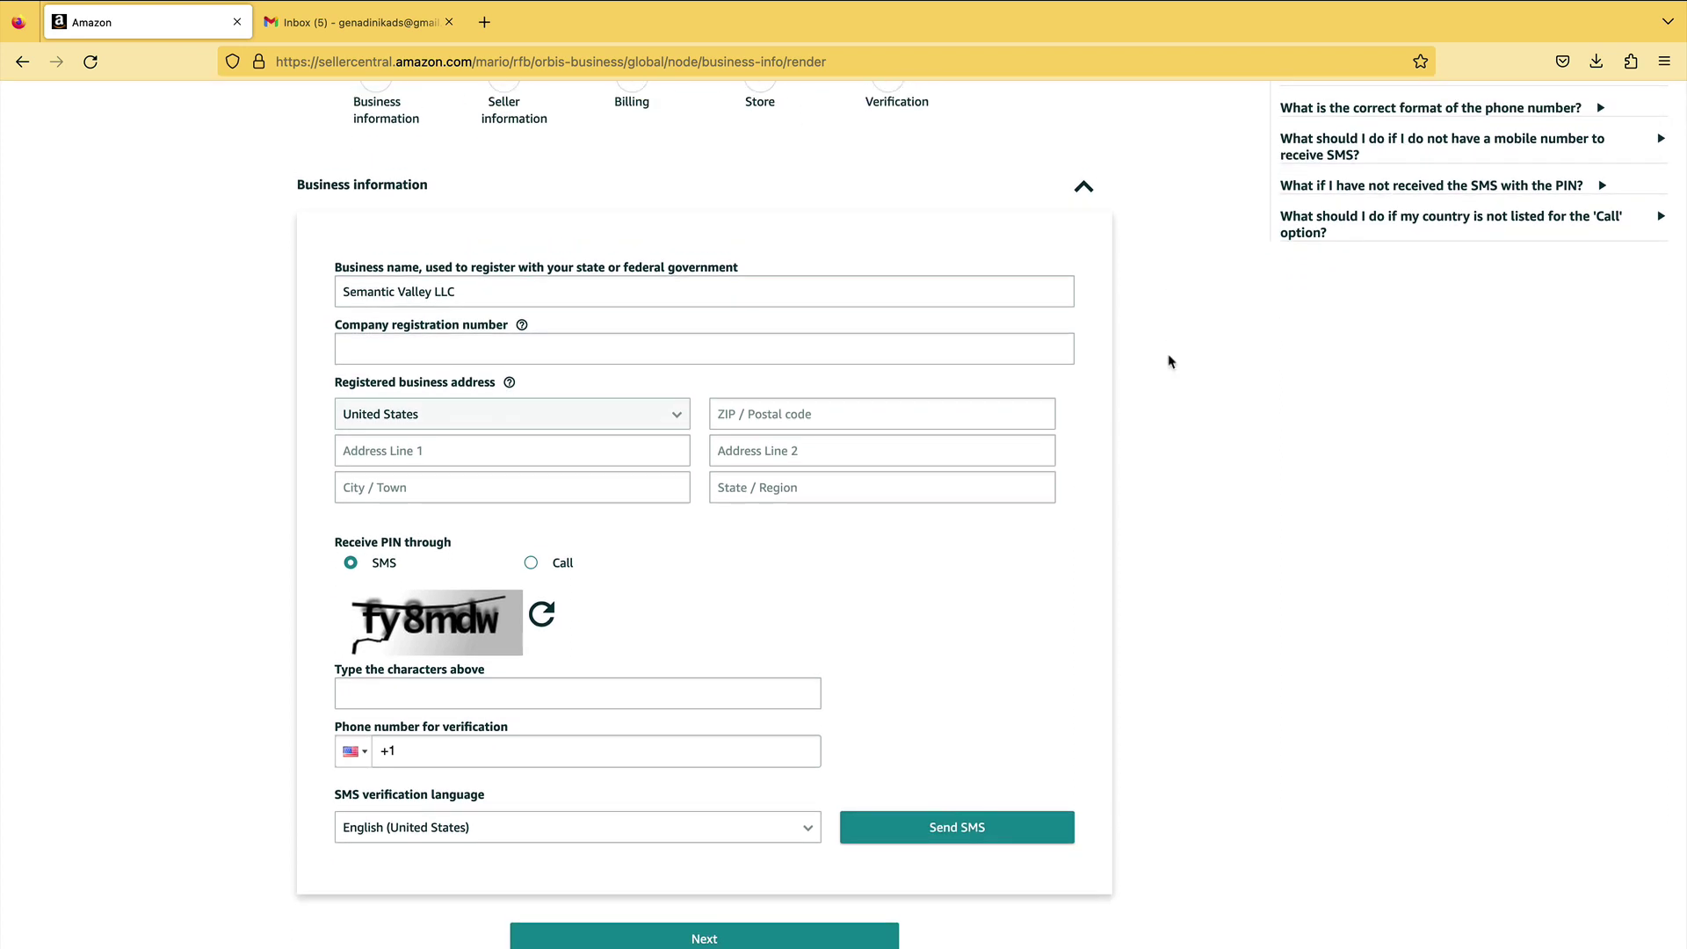
scroll(428, 349, up, 1)
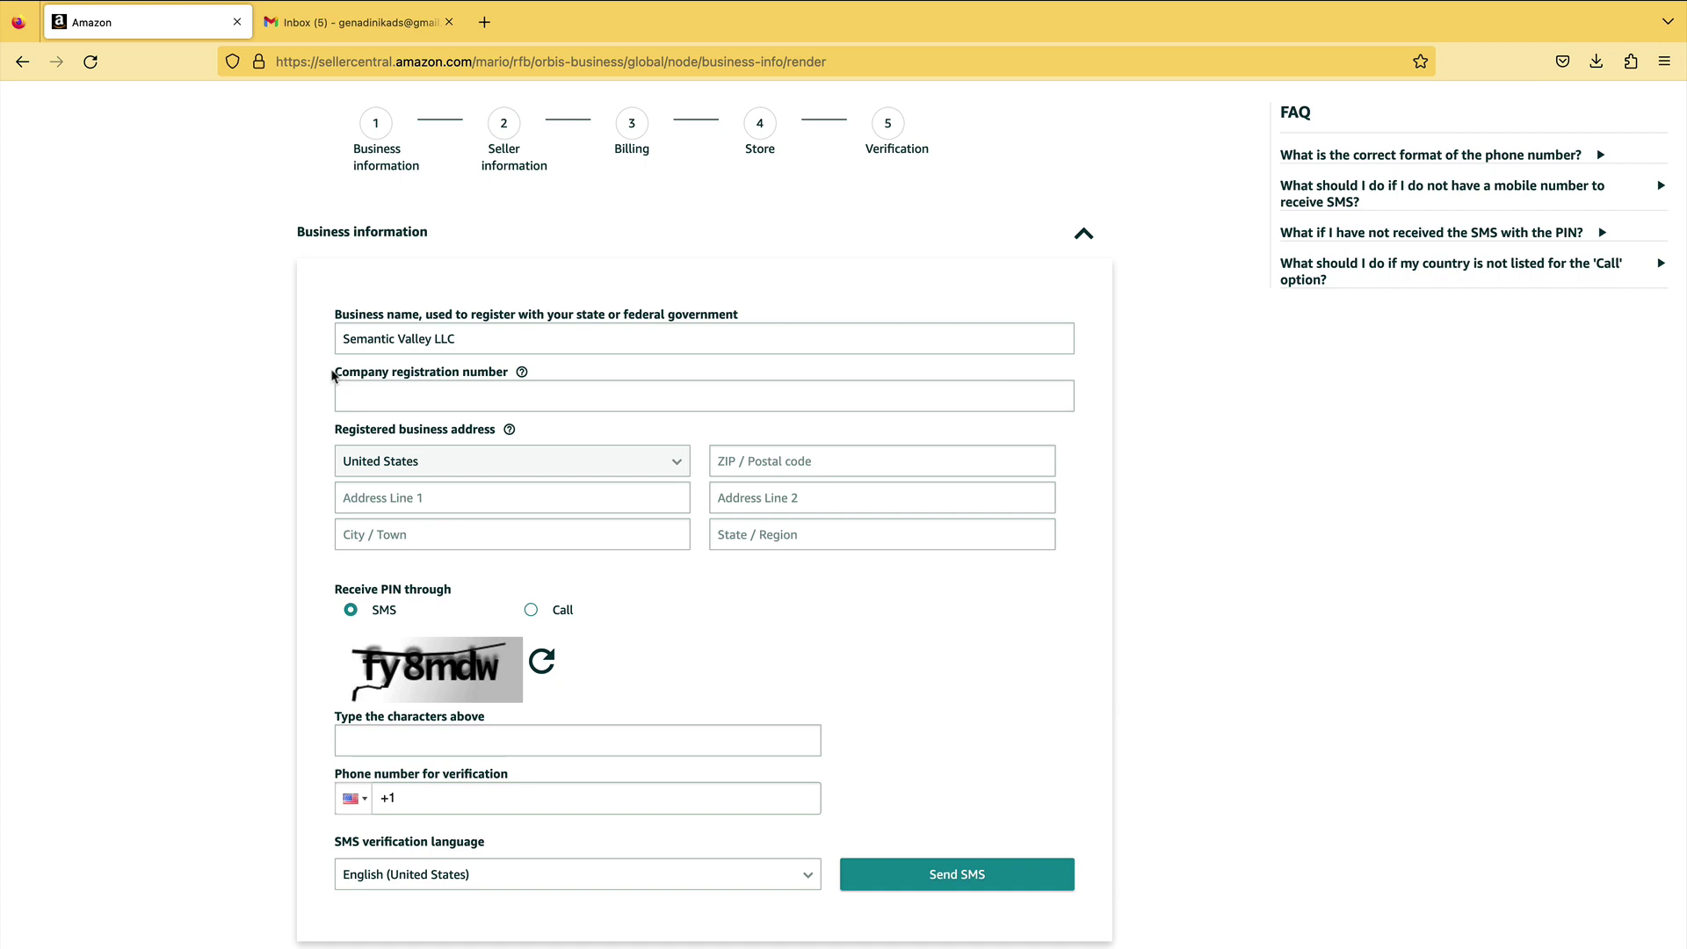
drag(335, 372, 509, 370)
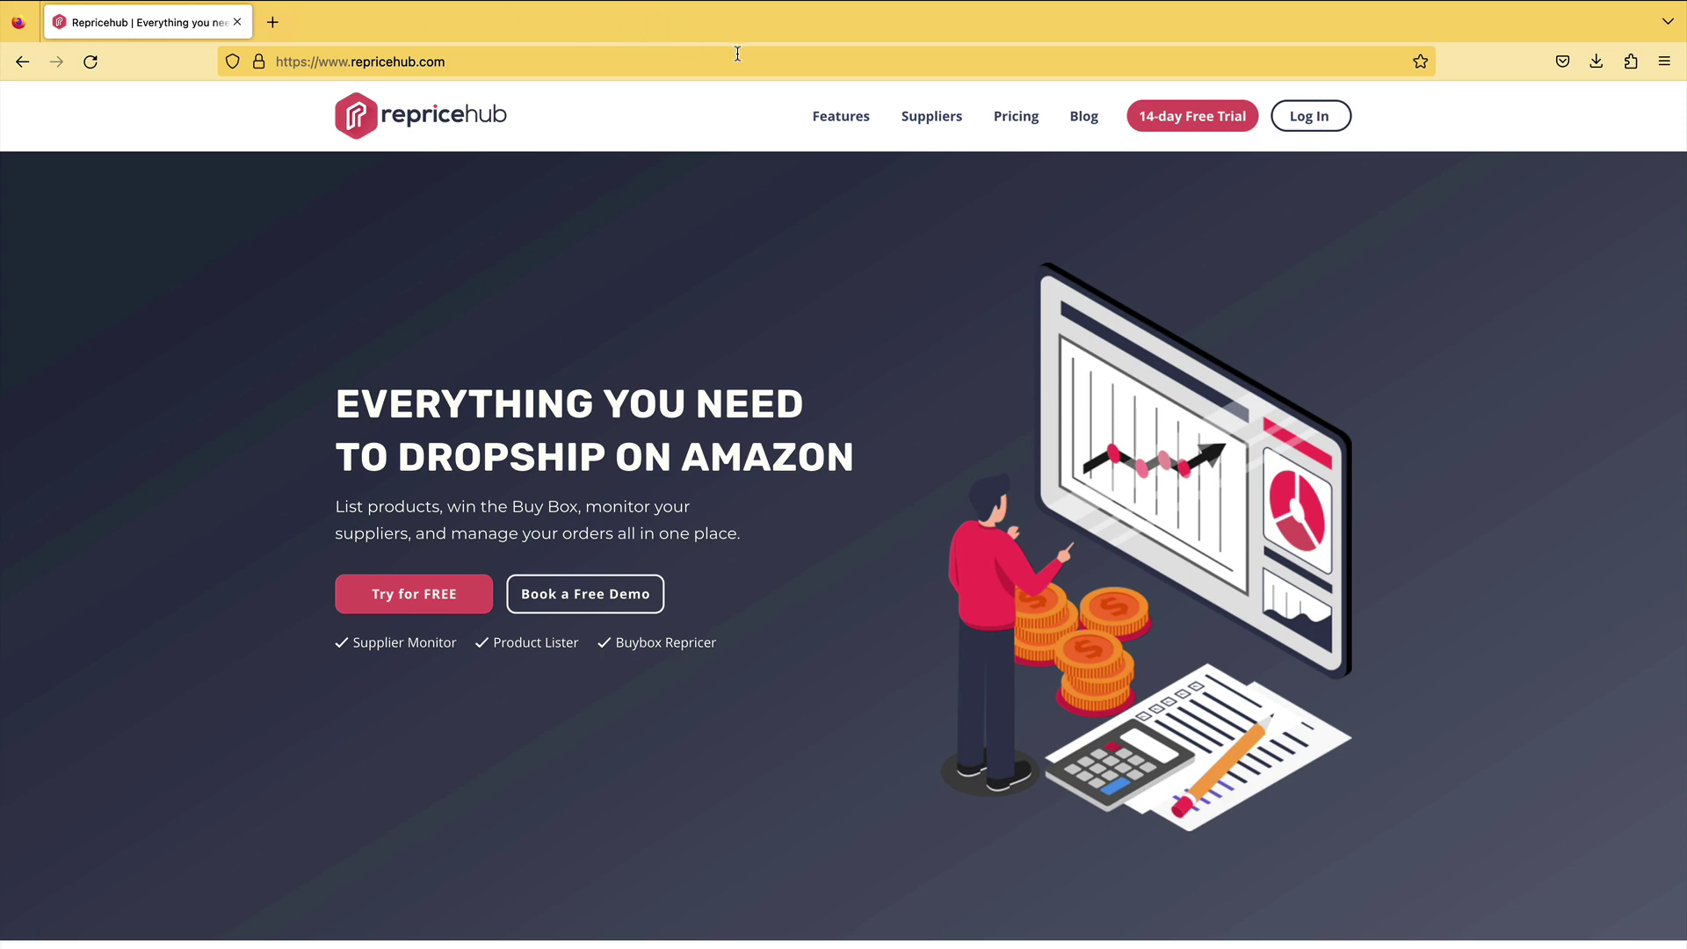
Start a Repricehub free trial from the pricing page and choose to register a new account
click(1015, 123)
click(1177, 117)
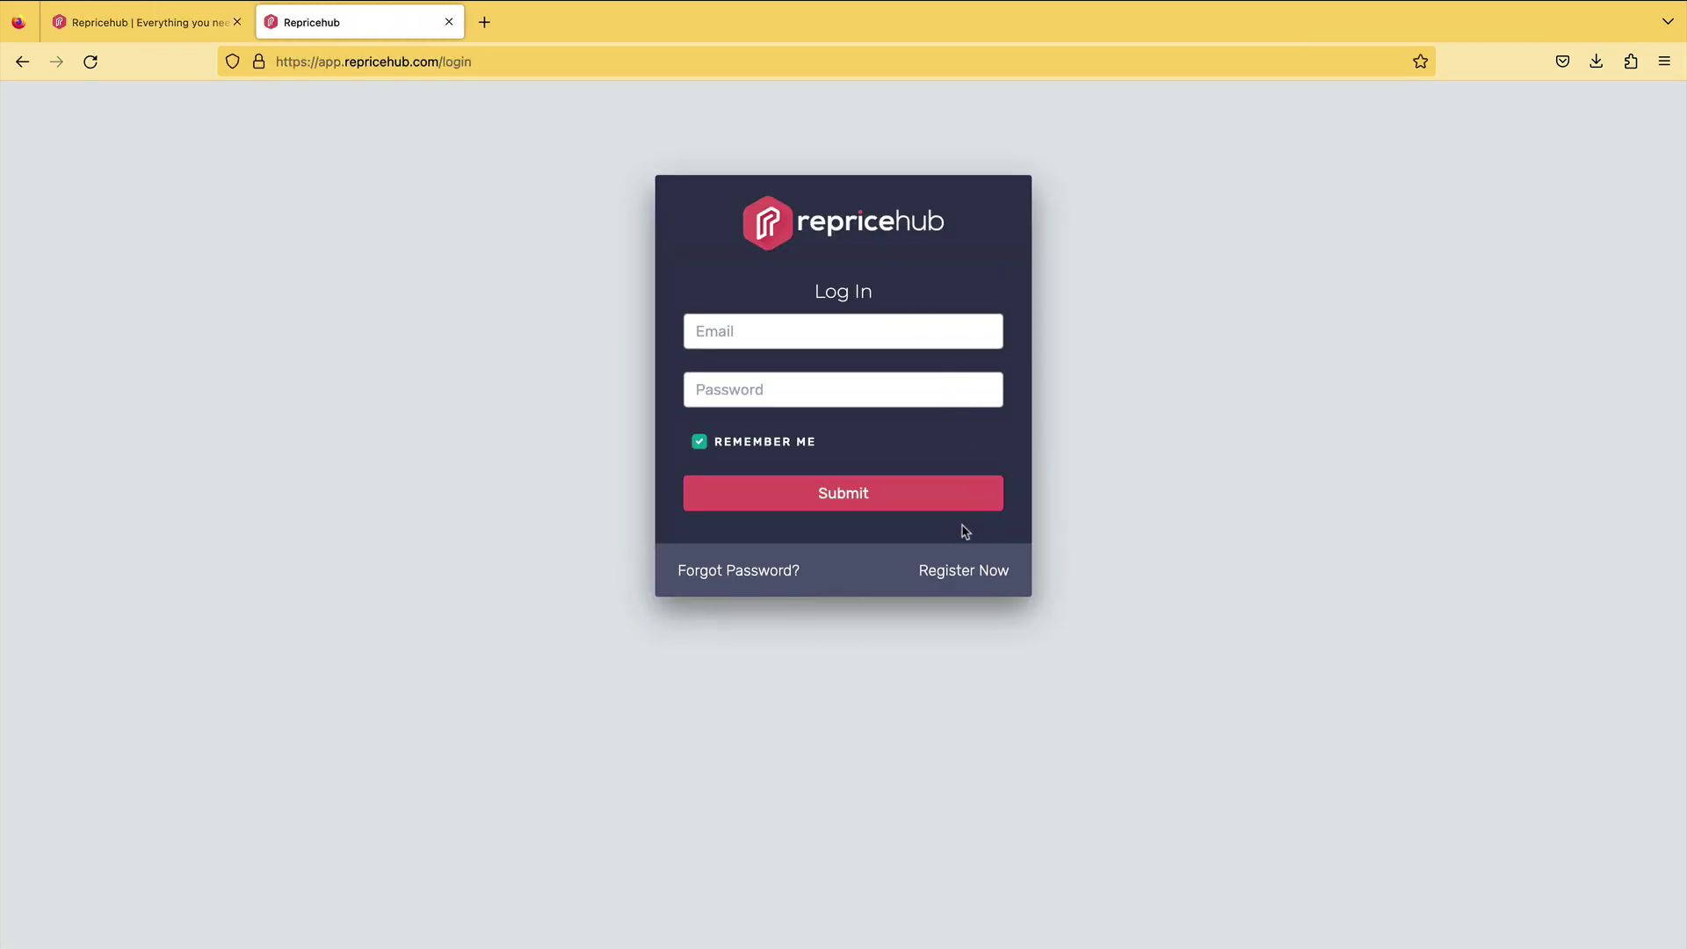
click(949, 573)
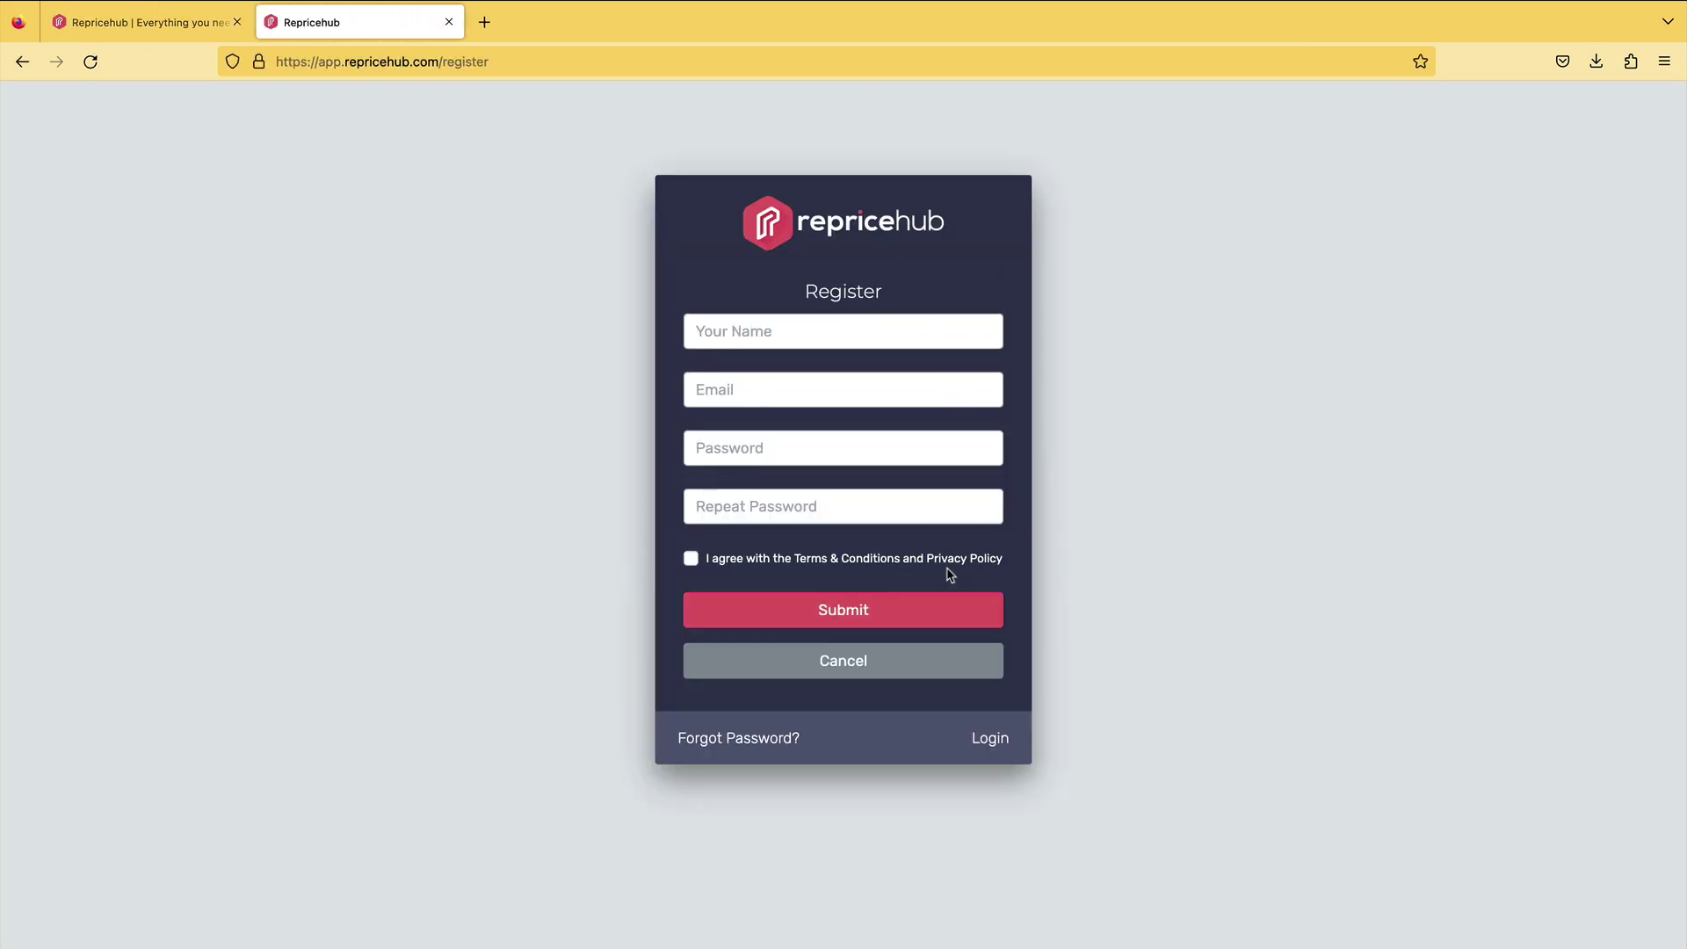
Fill in the registration form, accept the Terms & Conditions, and submit it
click(769, 326)
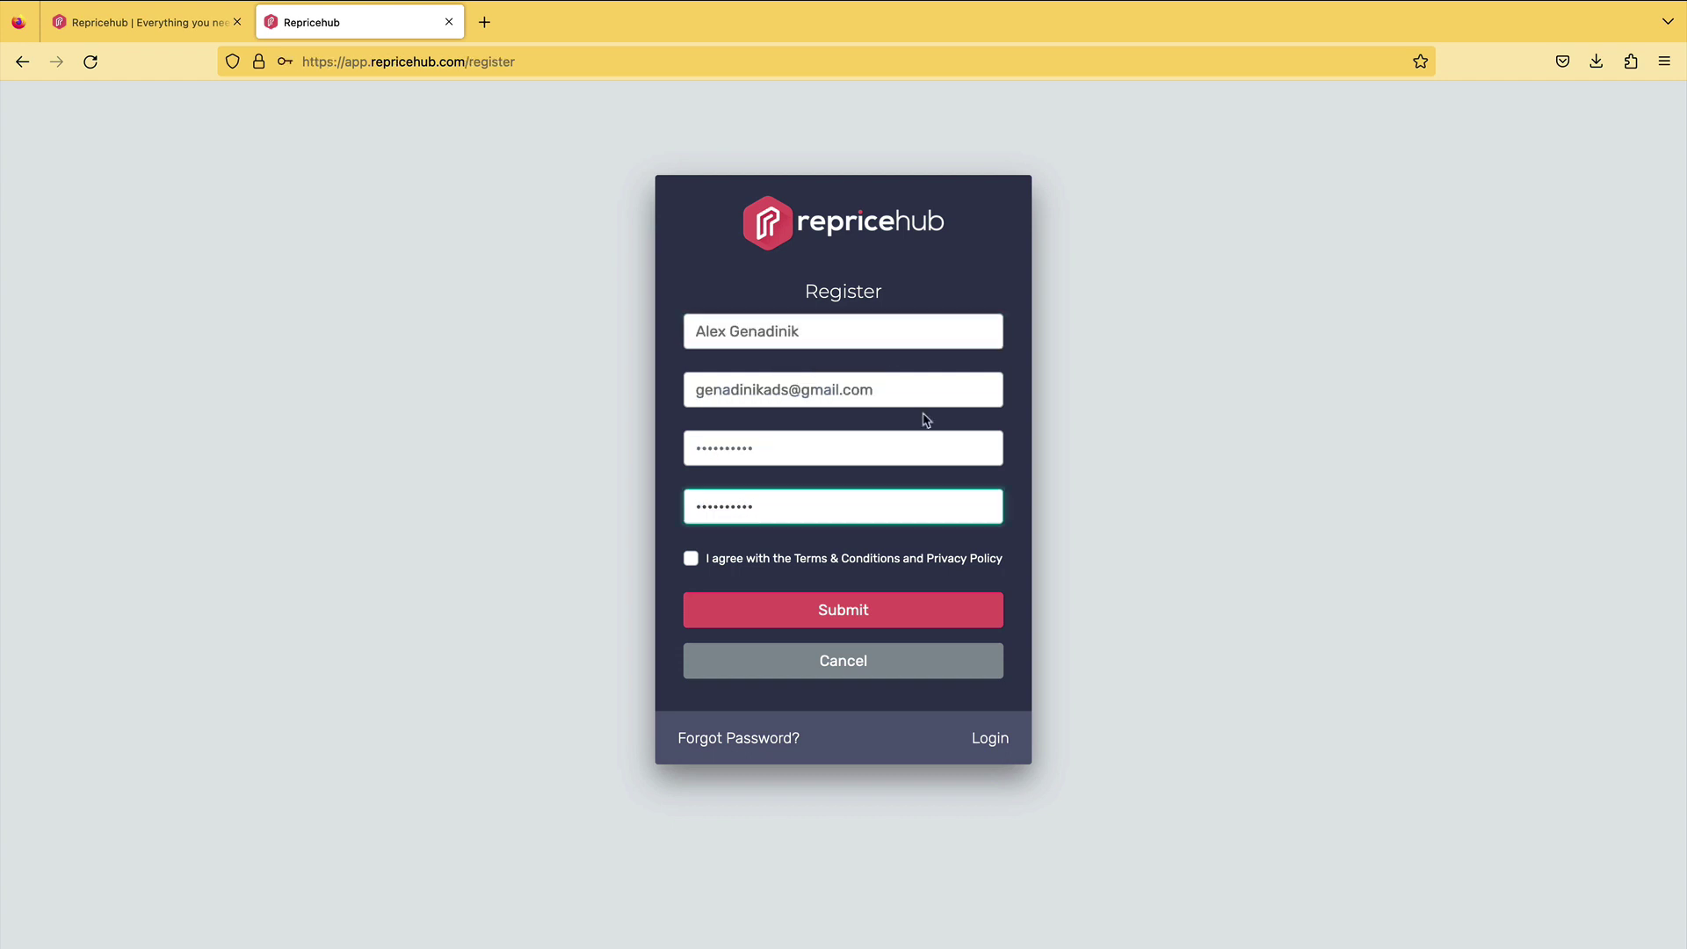
drag(889, 389, 687, 391)
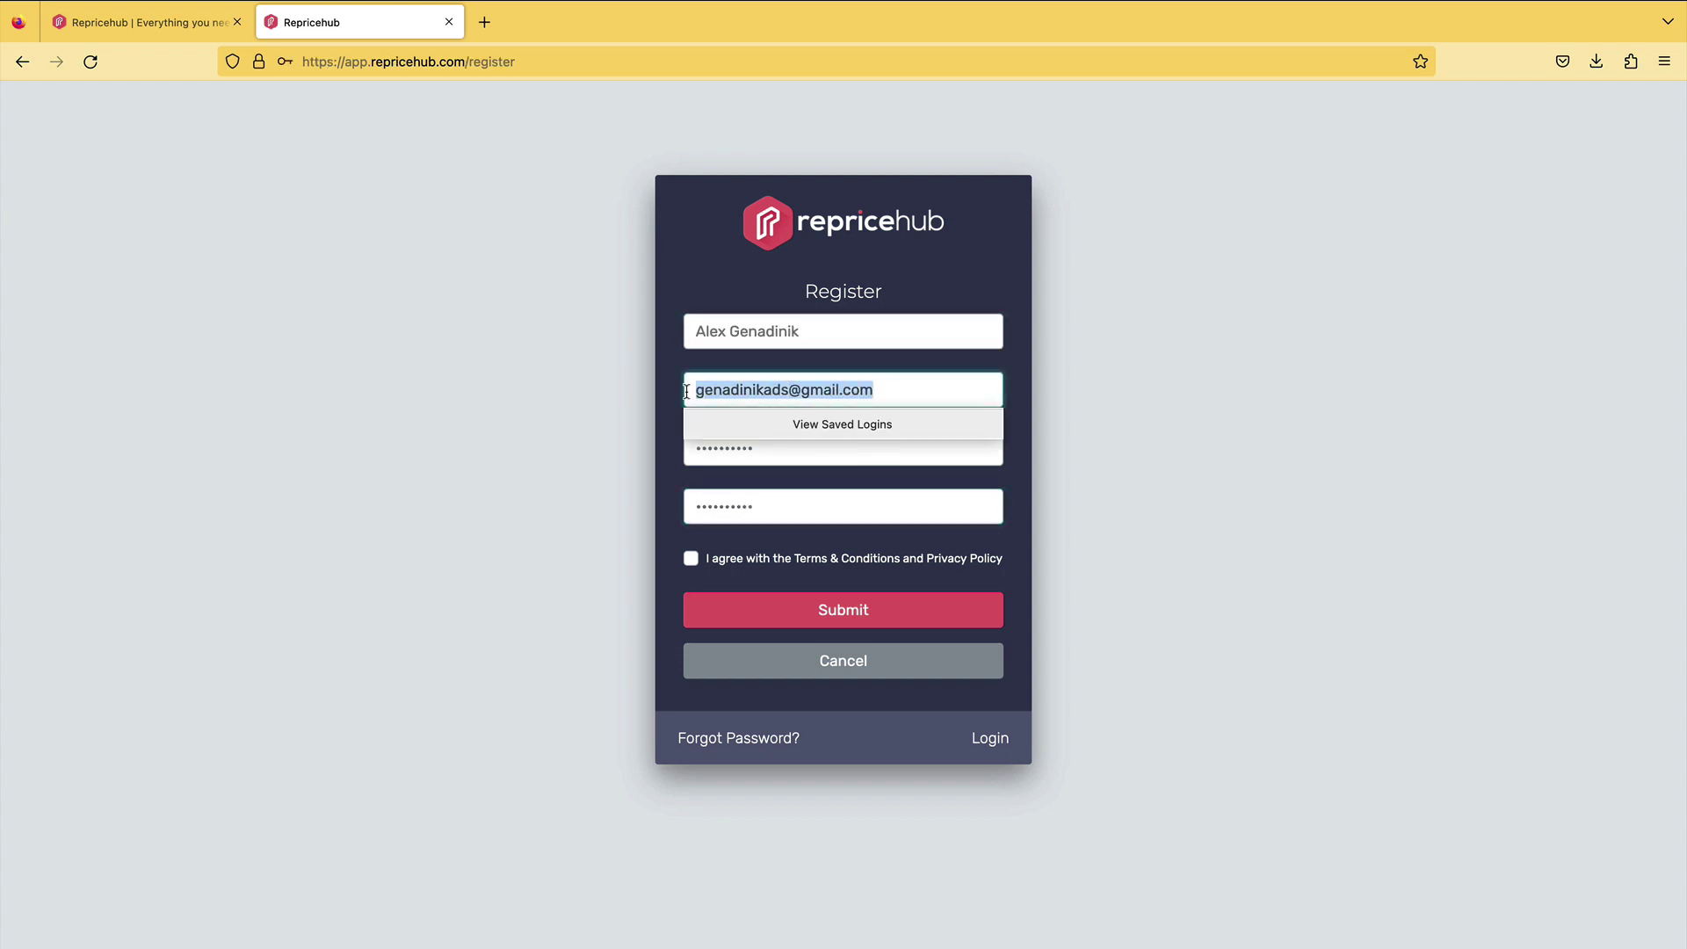
click(606, 422)
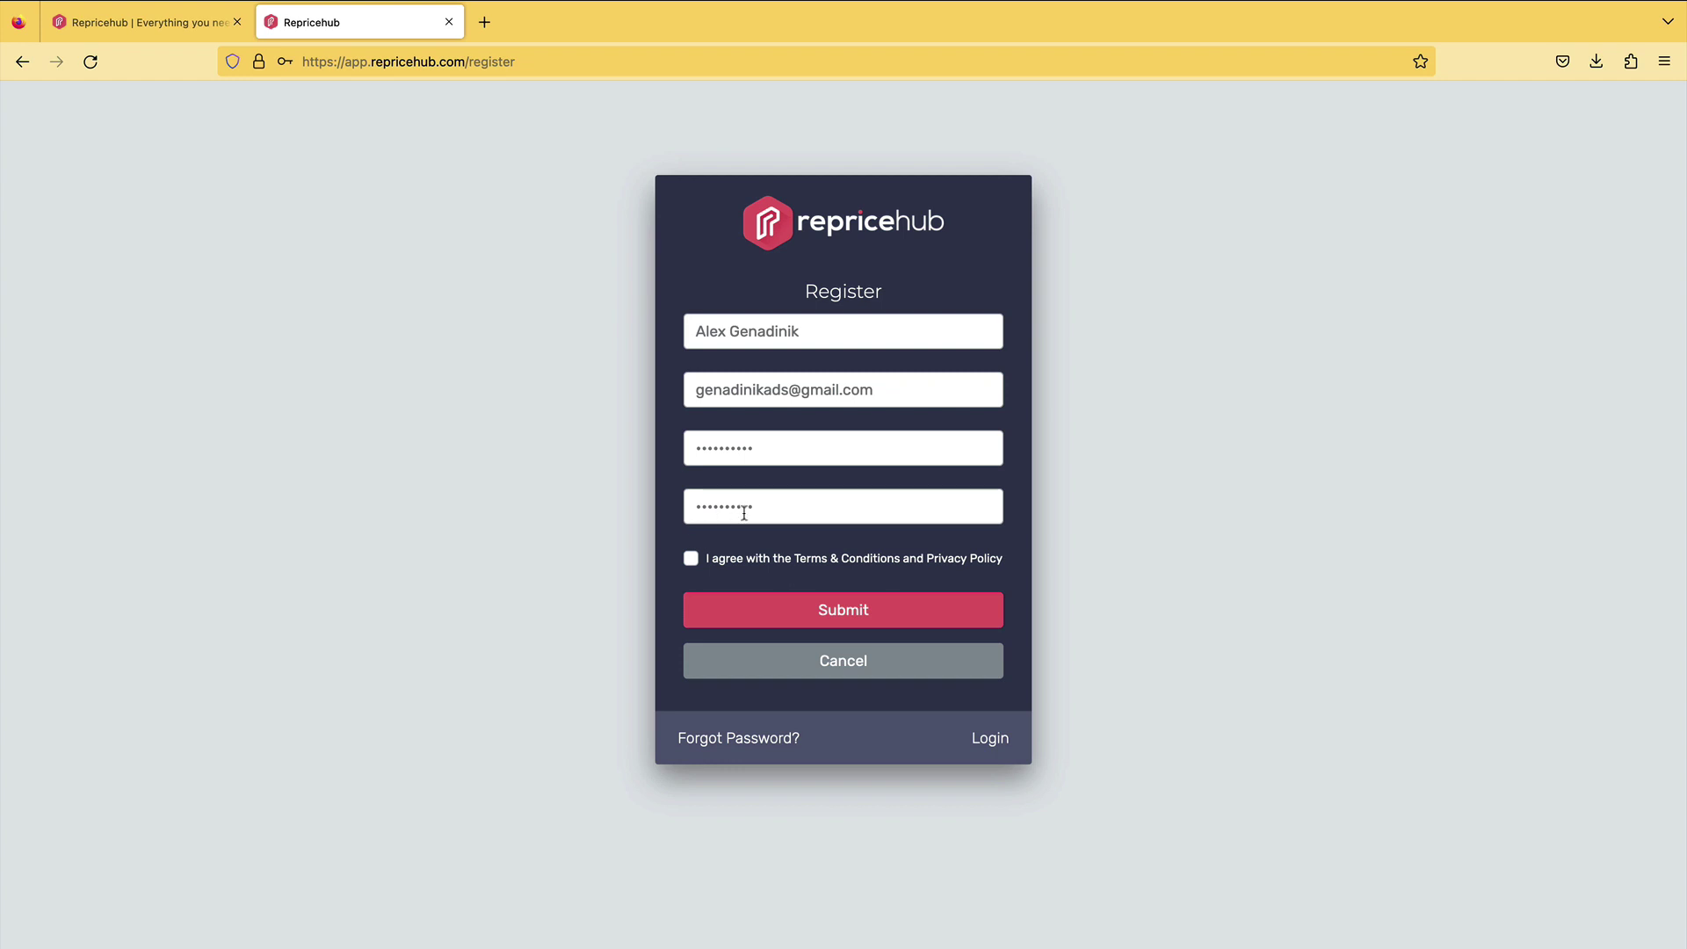
click(691, 559)
click(816, 608)
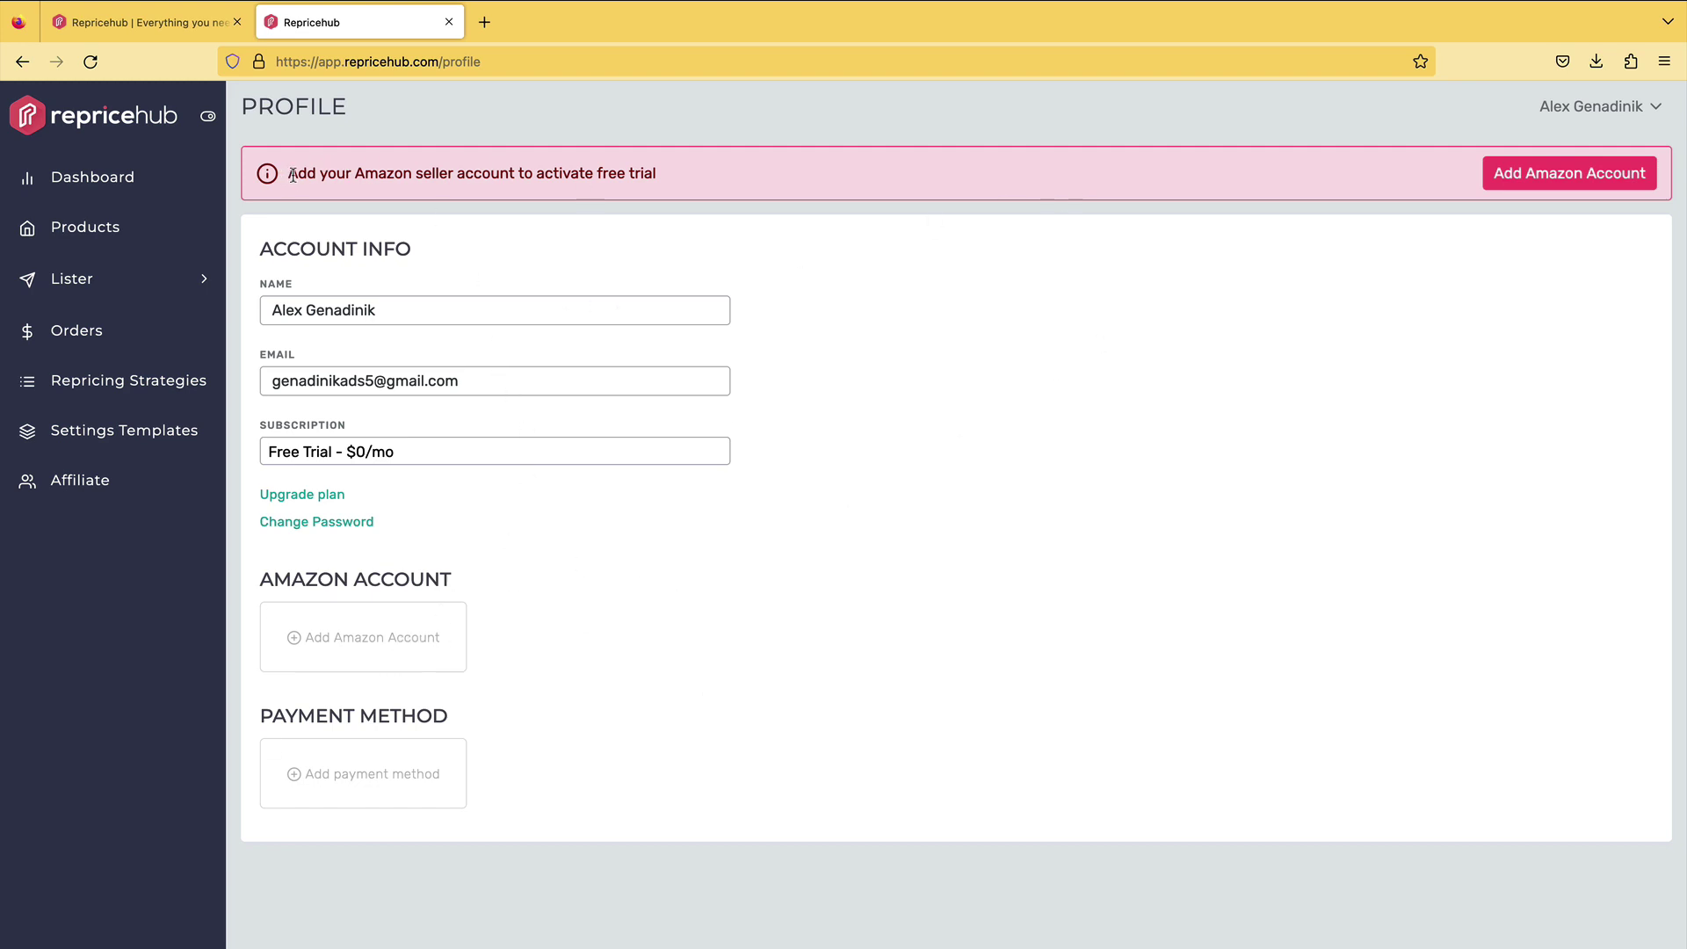
Add an Amazon seller account in Repricehub with the North America region
drag(296, 173, 659, 175)
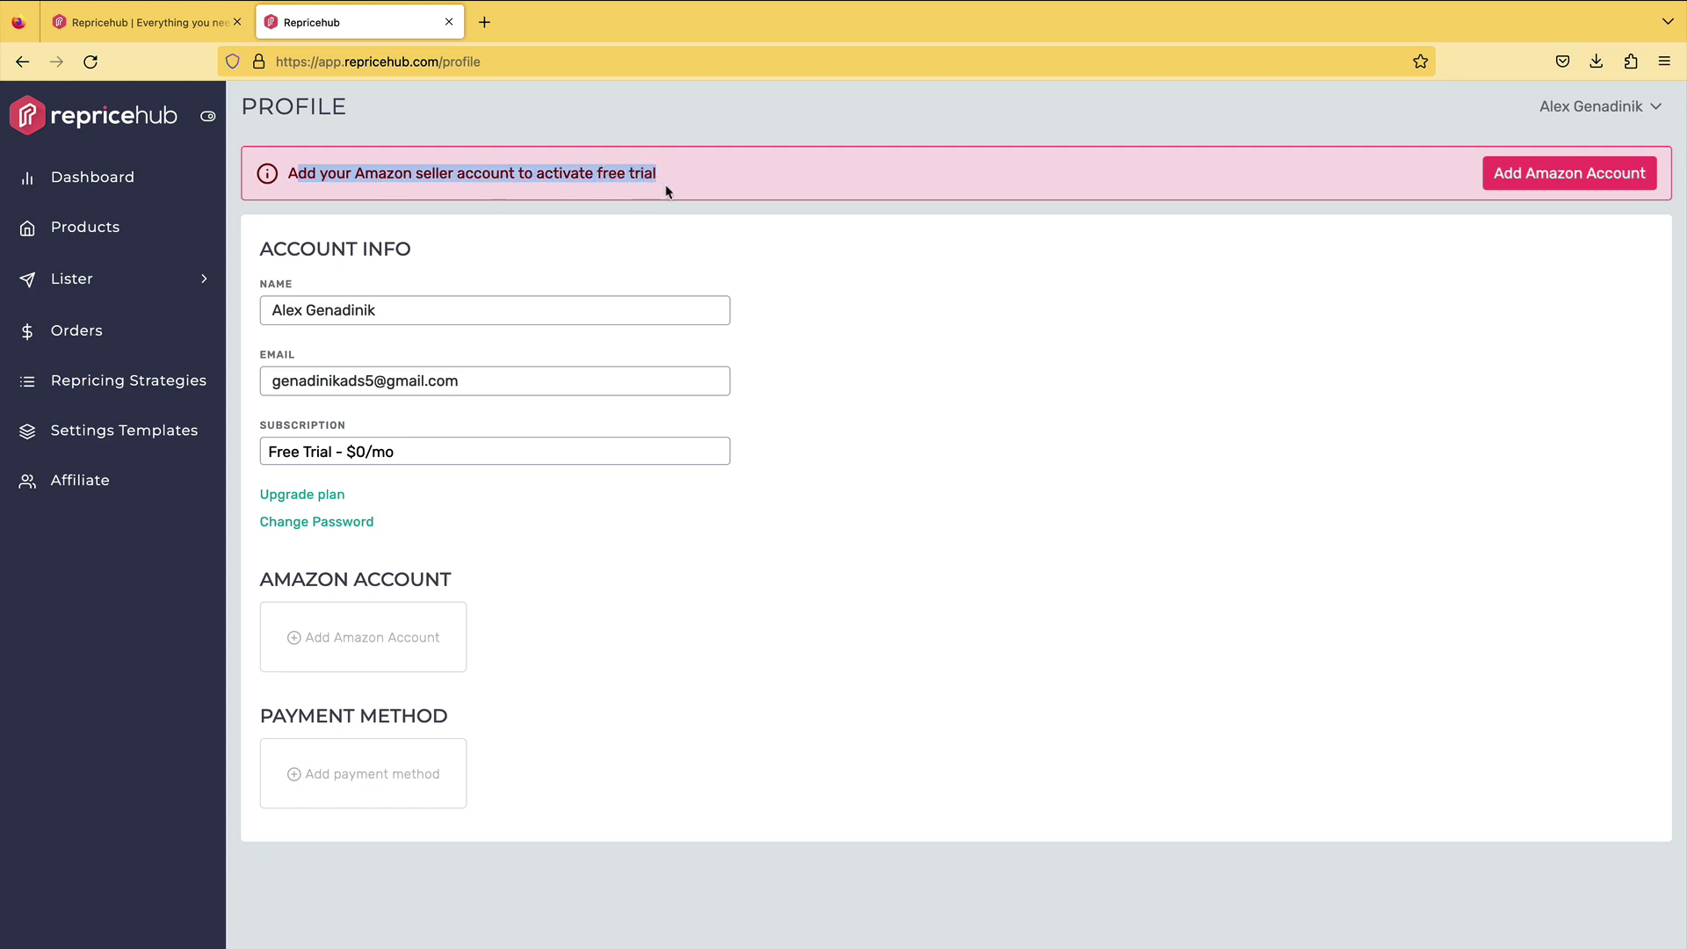
triple_click(356, 579)
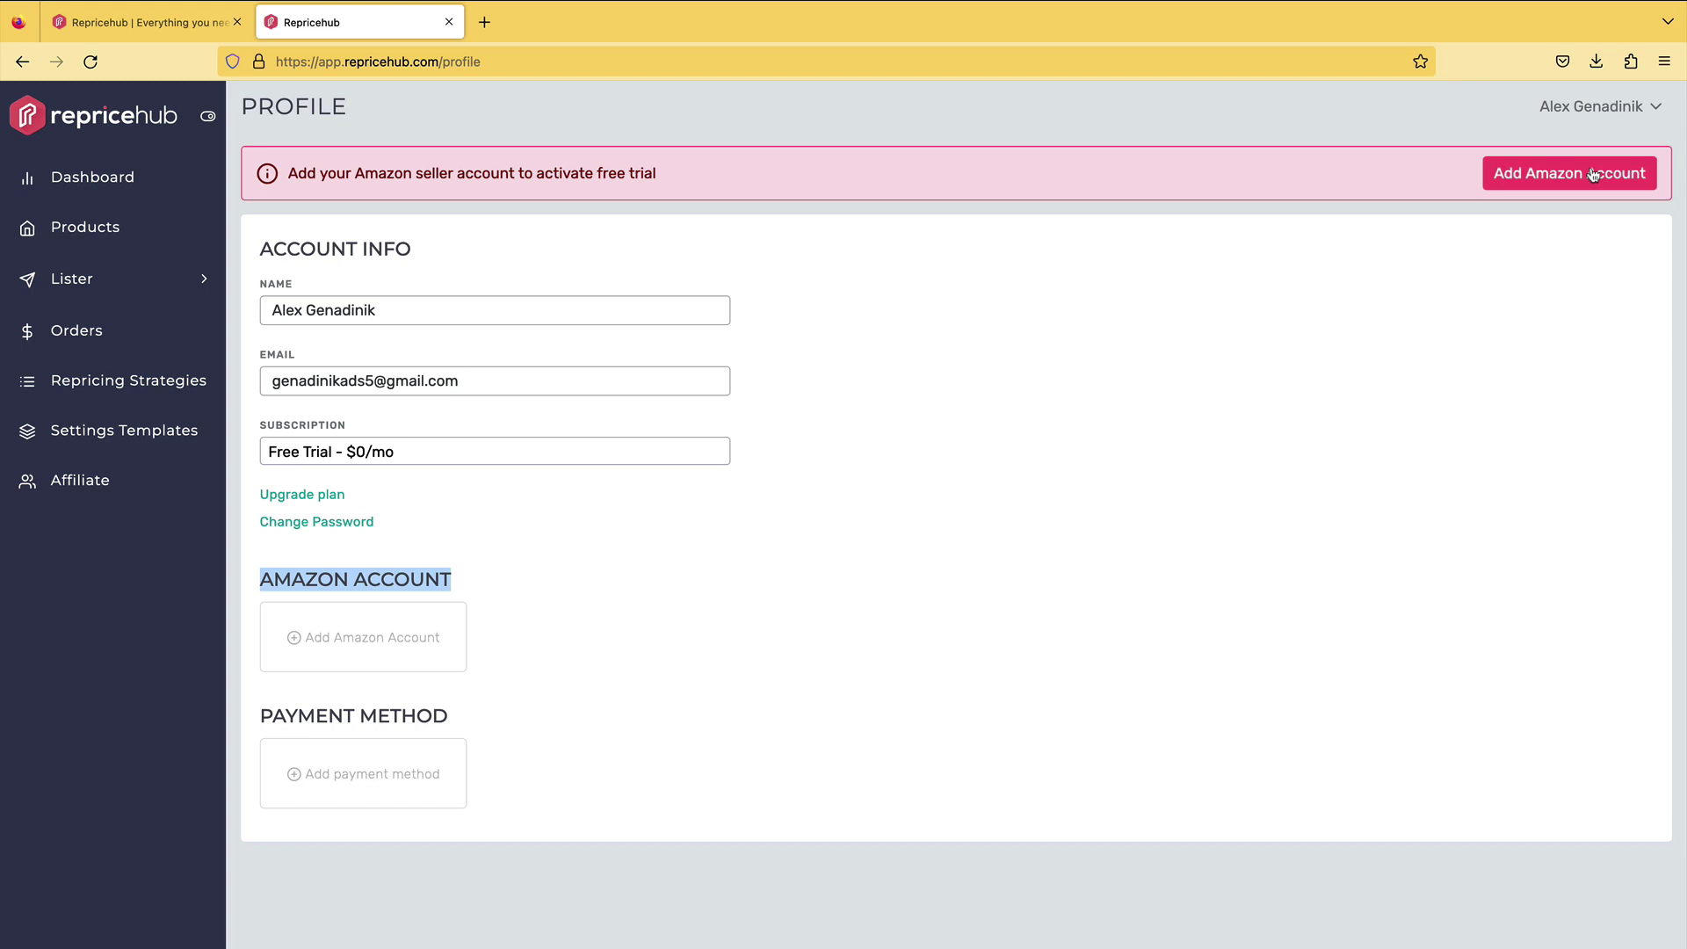
click(1593, 174)
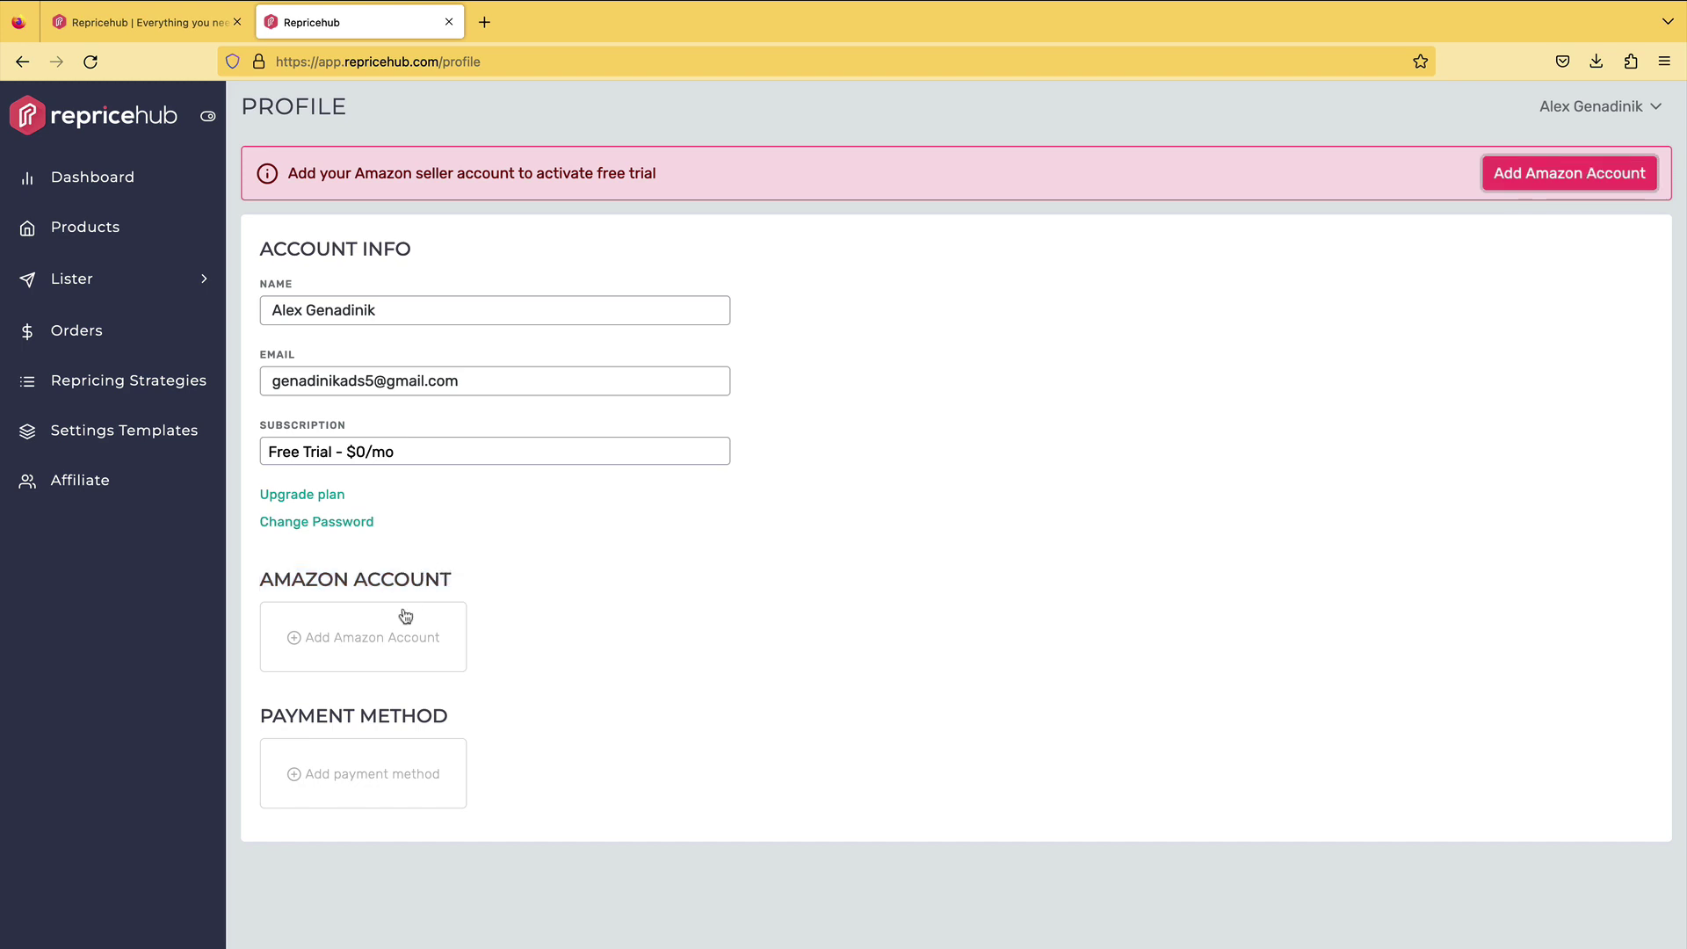
click(362, 637)
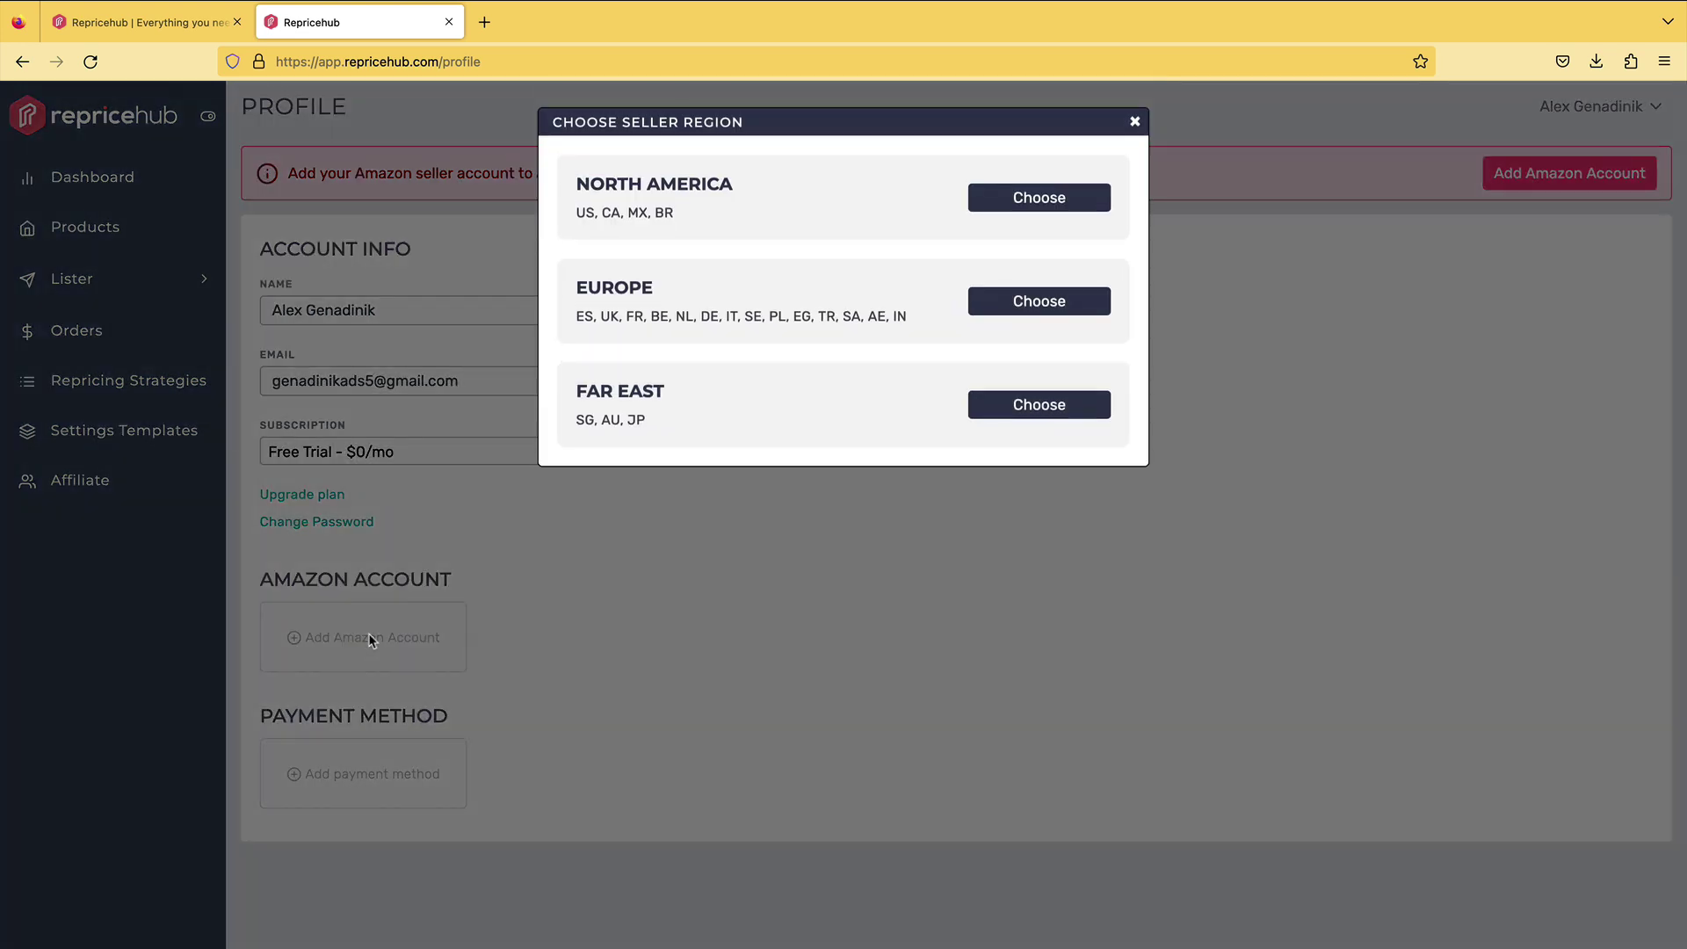
click(1135, 121)
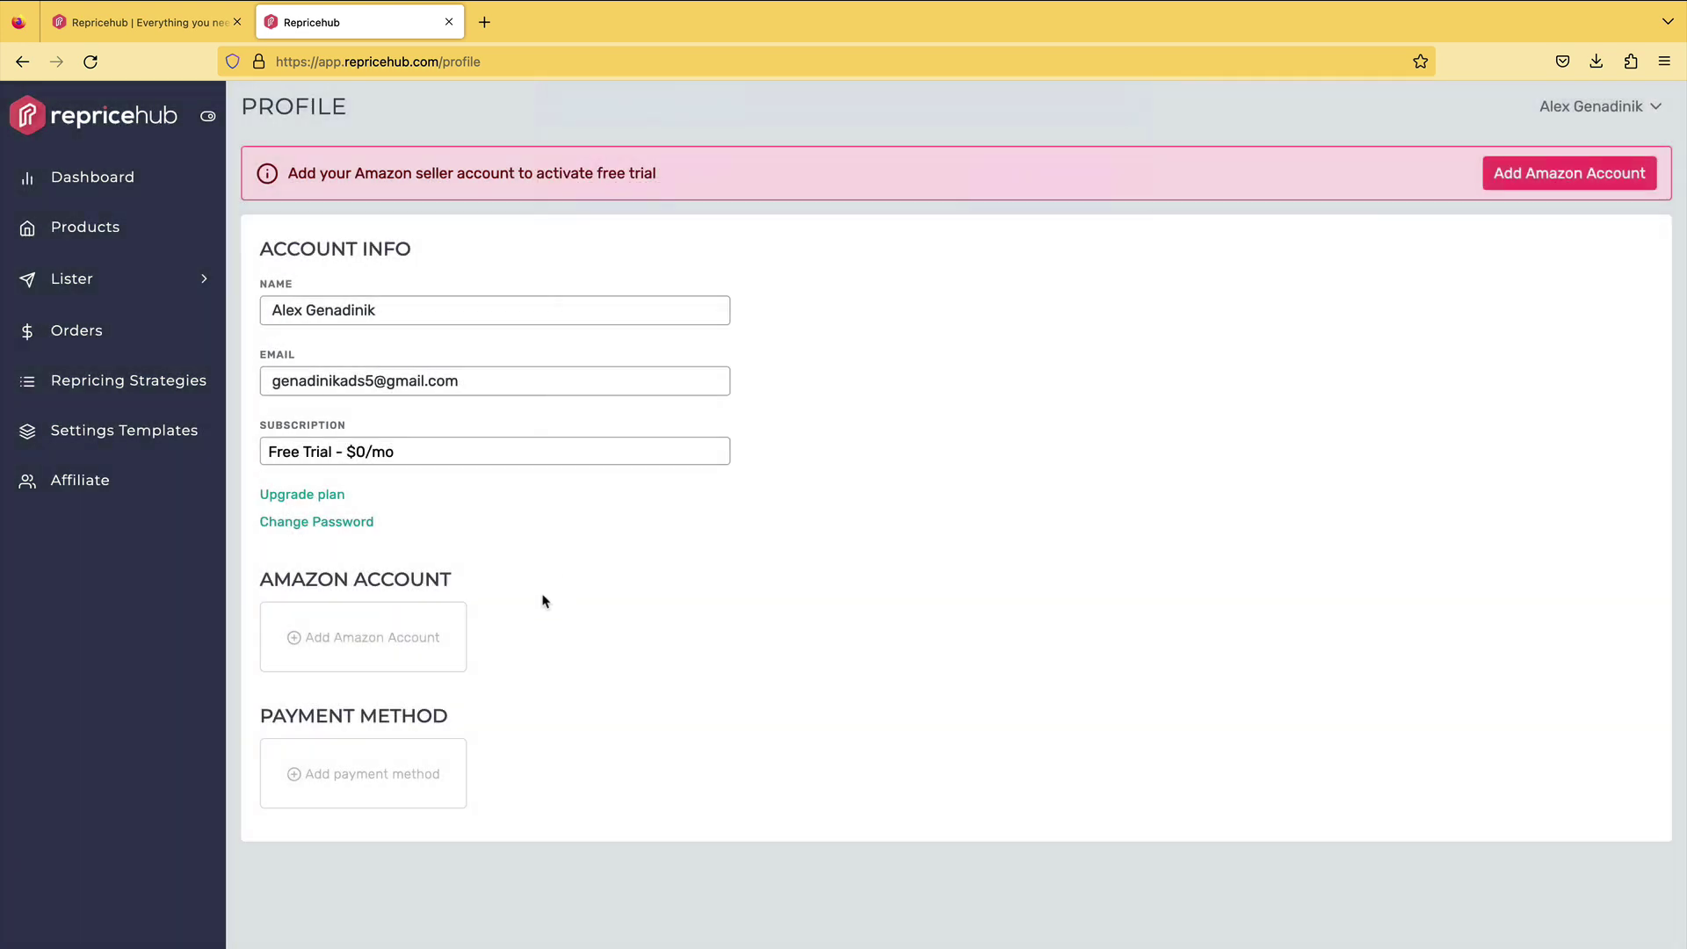
click(369, 646)
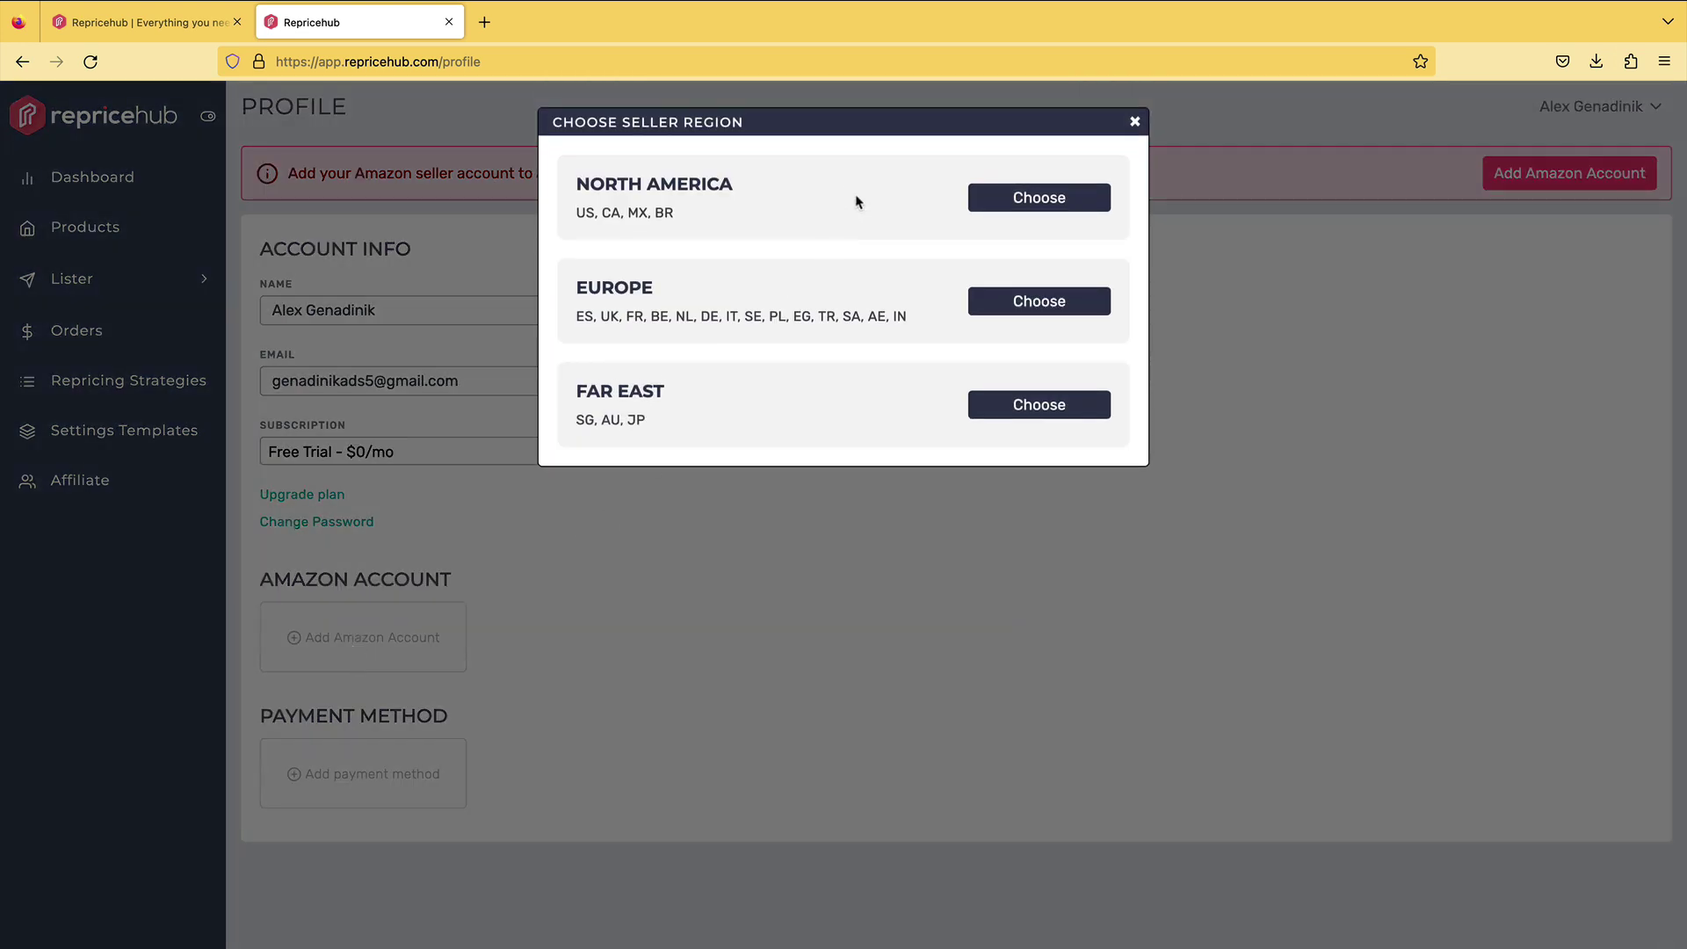
drag(583, 178, 677, 185)
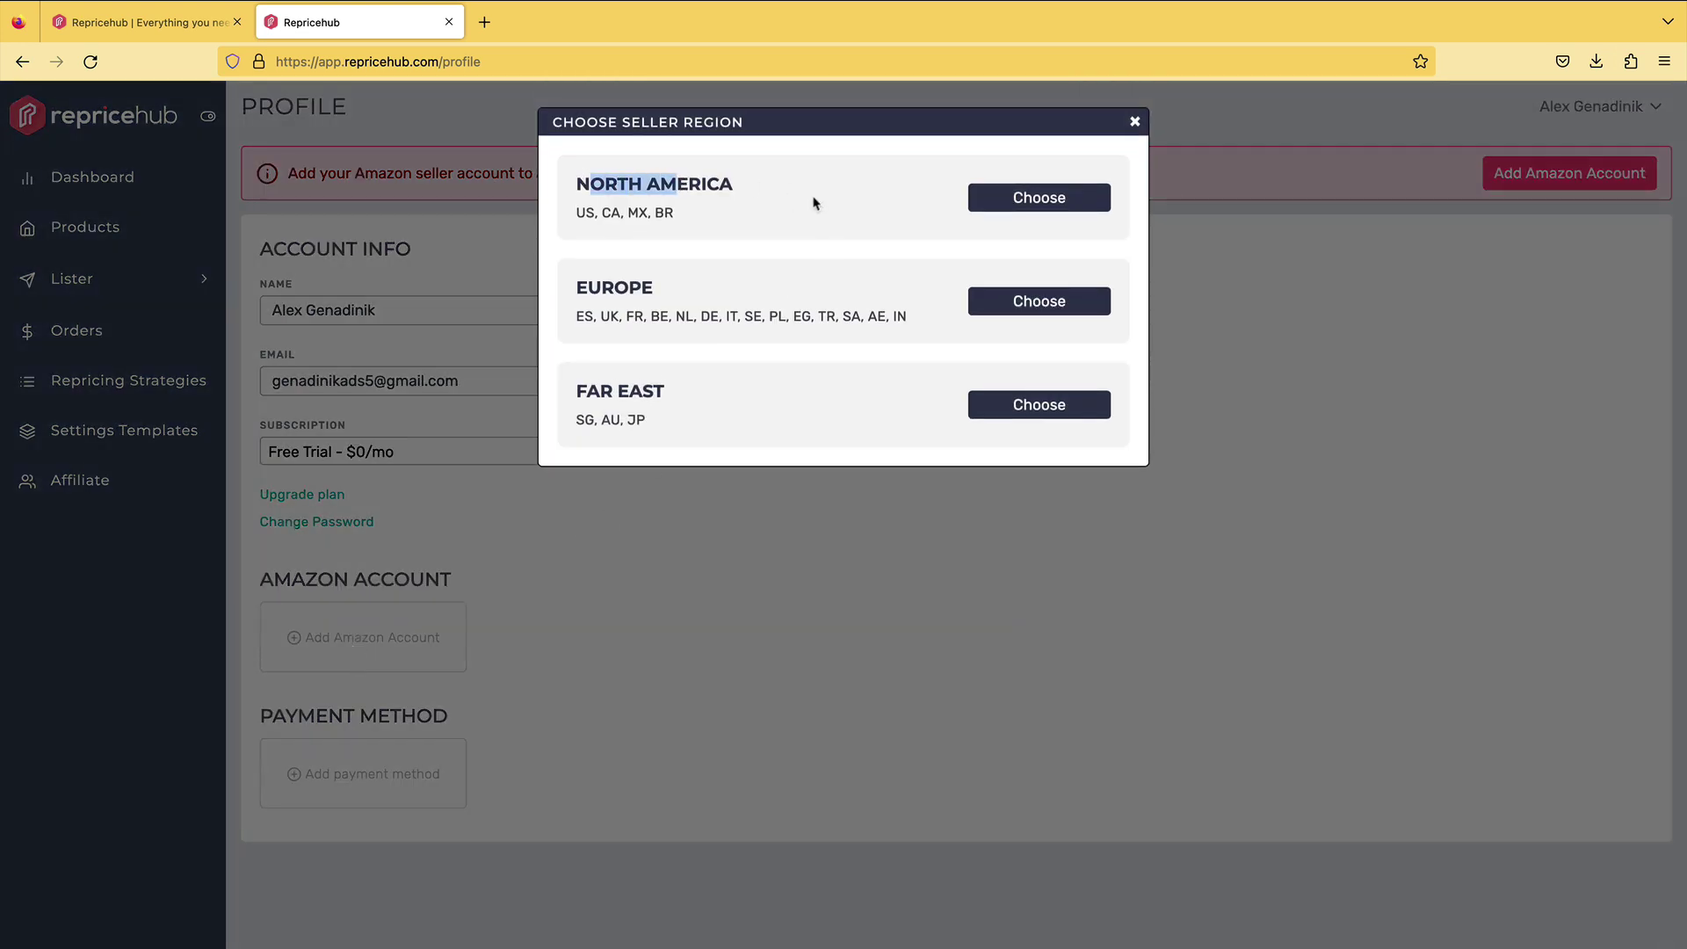
click(1025, 200)
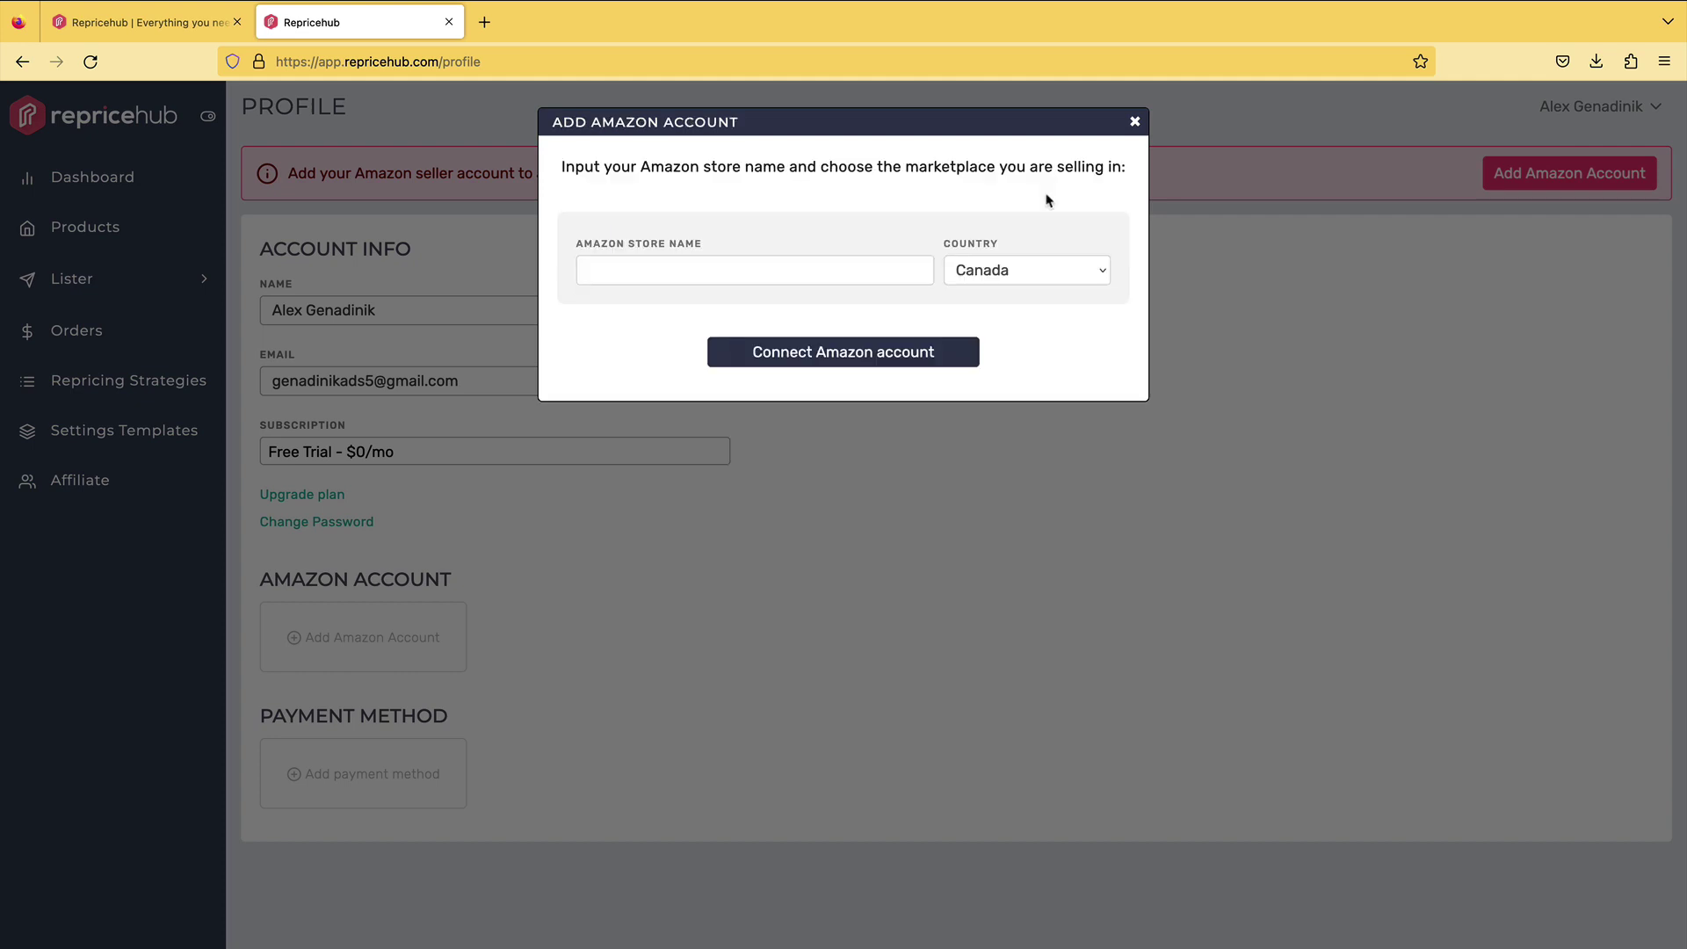
Set the marketplace to United States of America and enter store name Quality Products
click(838, 261)
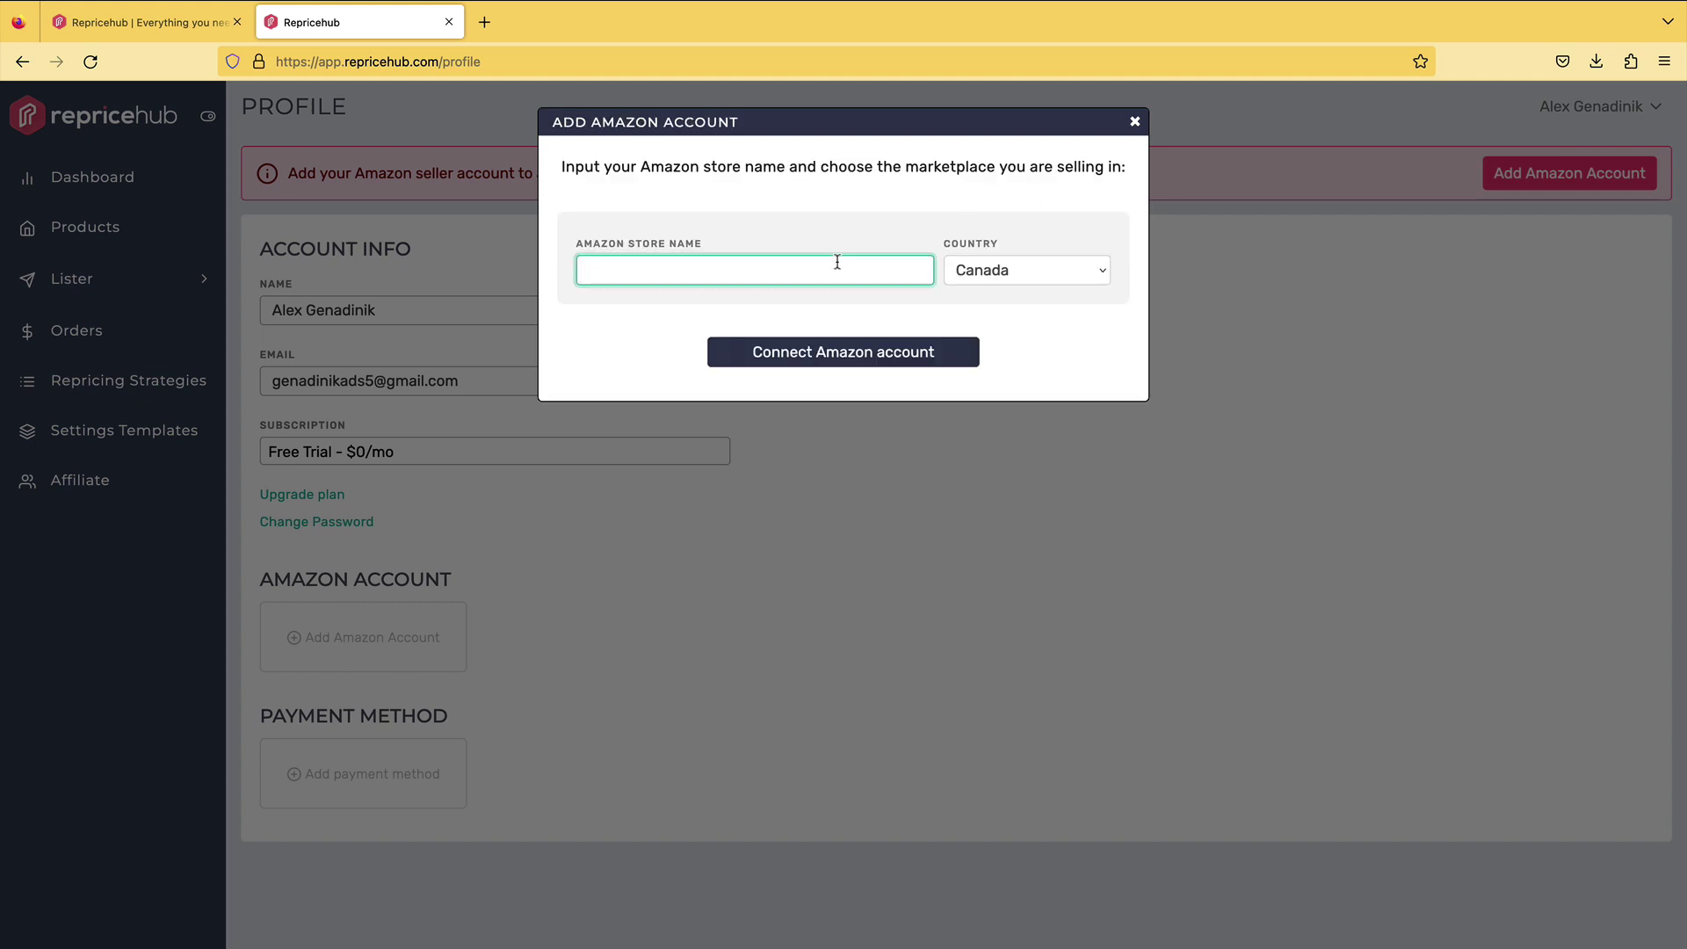
click(976, 268)
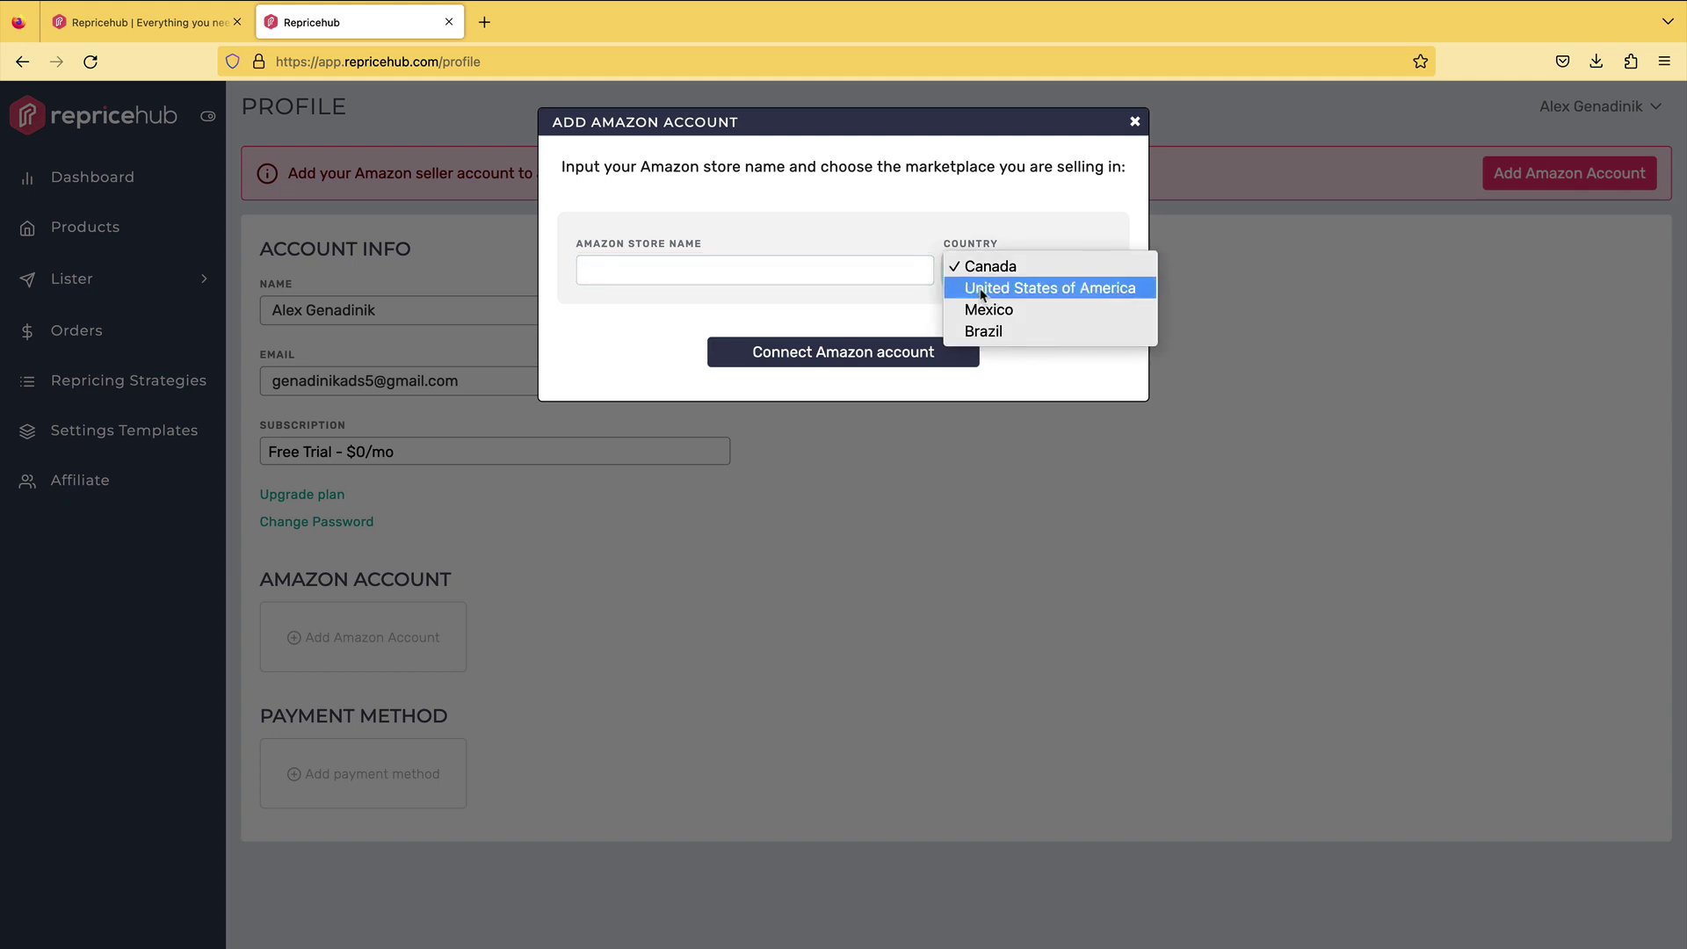
click(982, 288)
click(874, 275)
text(Quality Products)
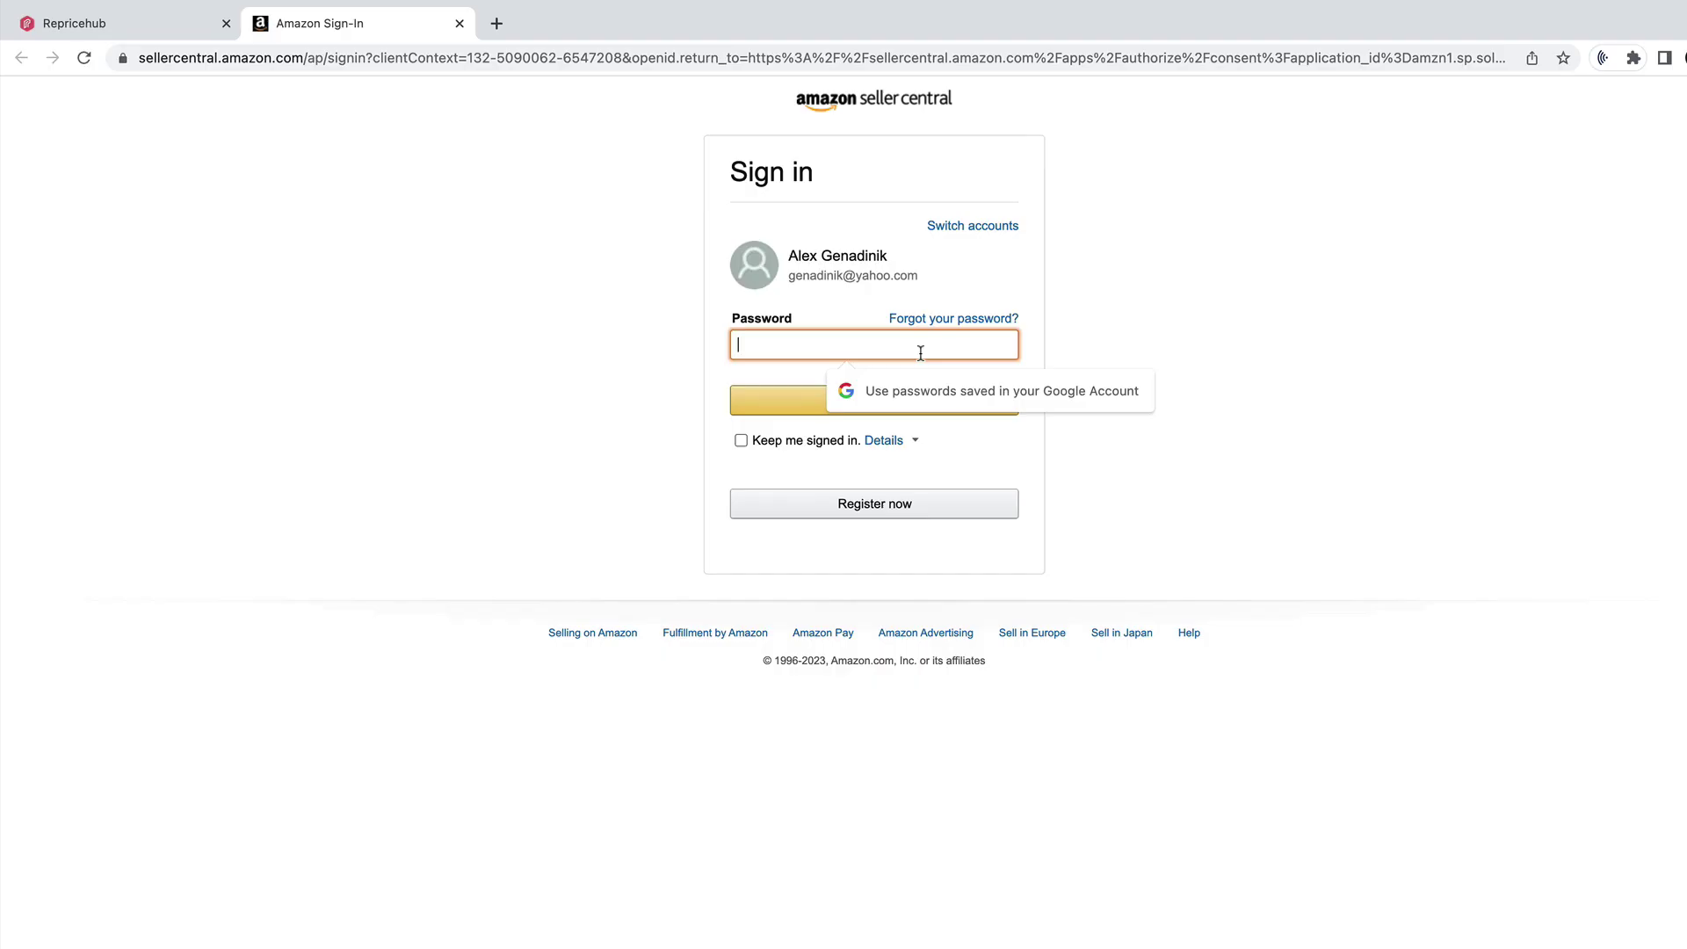
text(•••••)
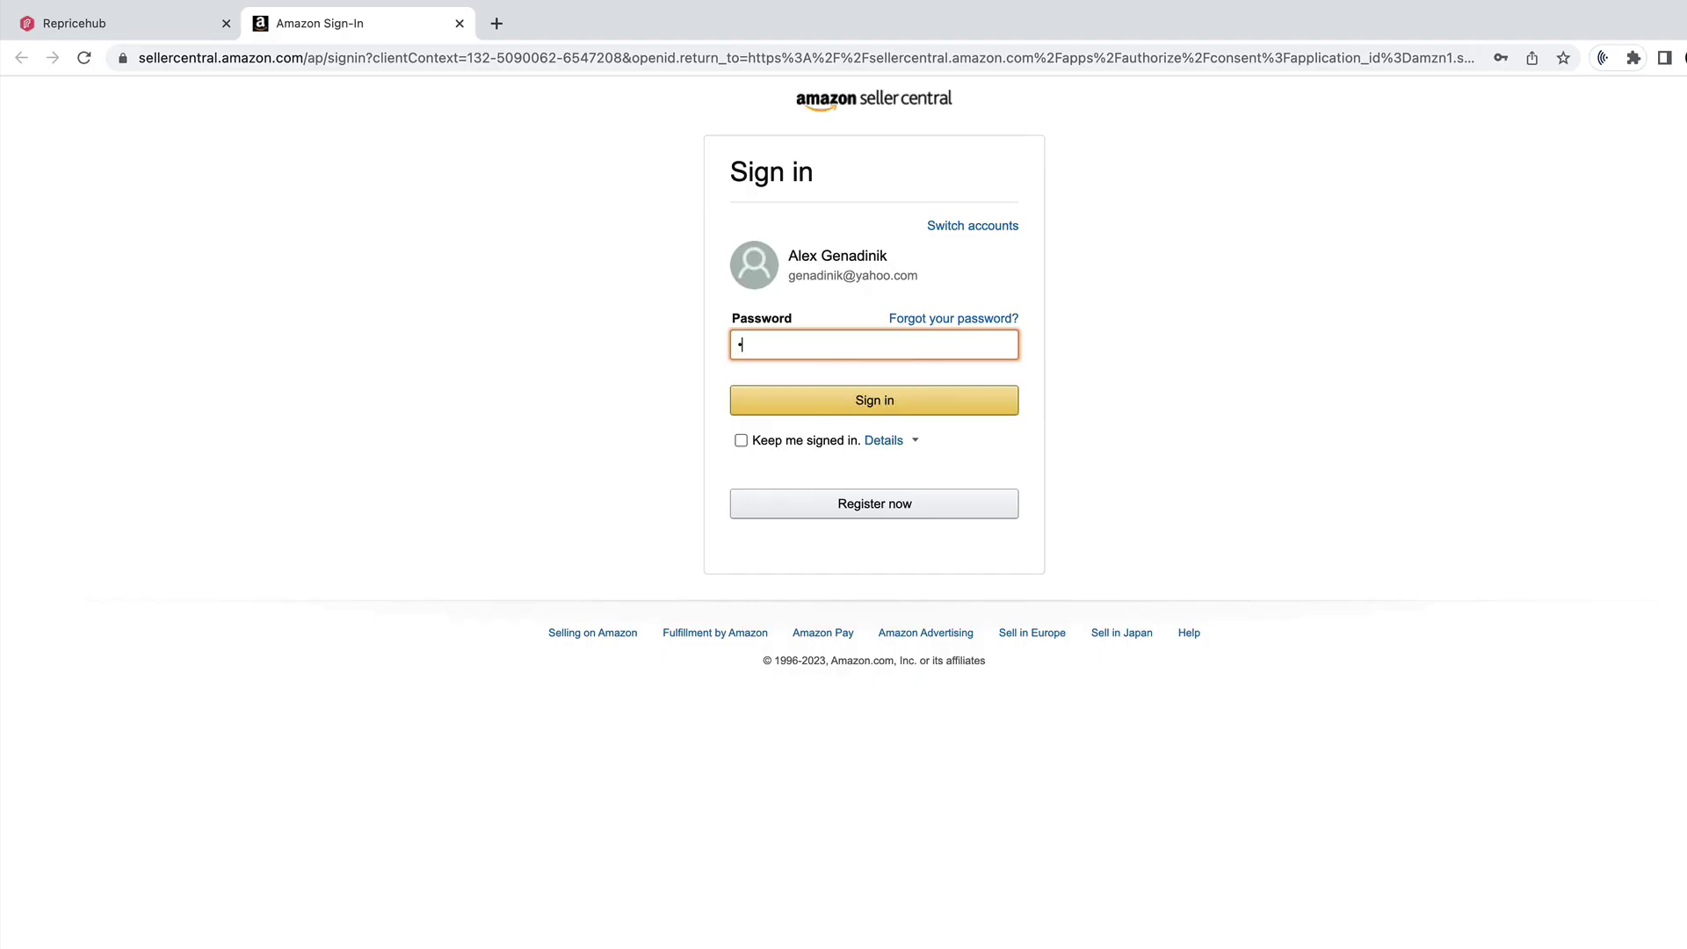
text(•••••)
Enter the account password and sign in to Seller Central to authorize Repricehub
click(917, 402)
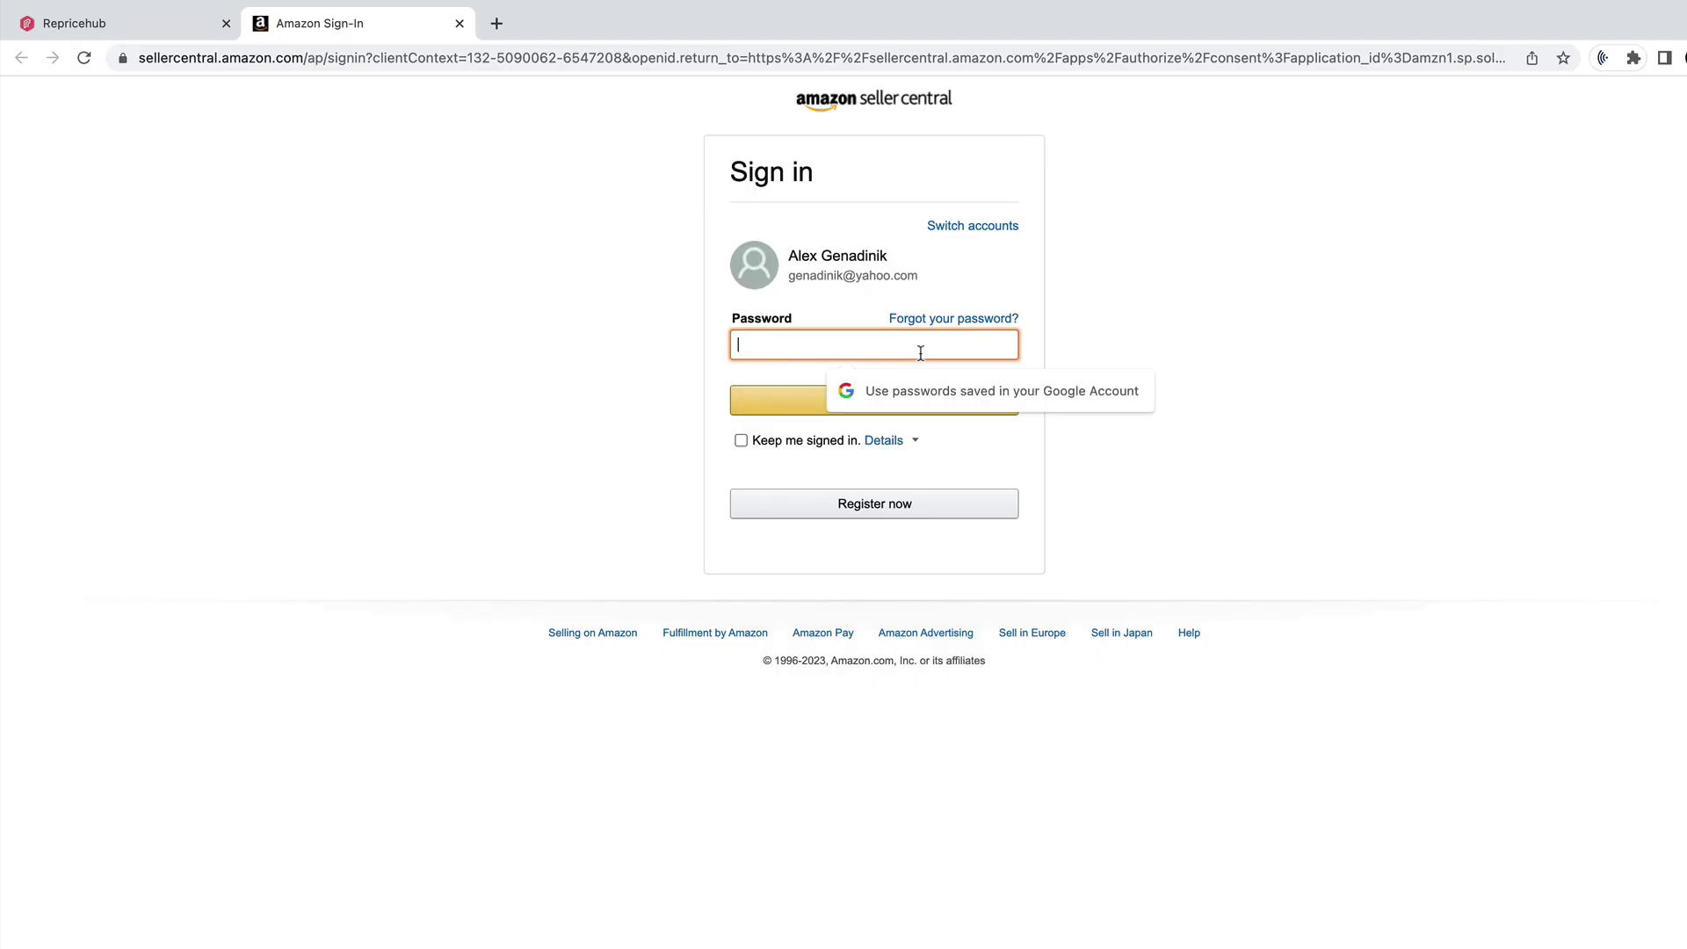
text(••••••••••)
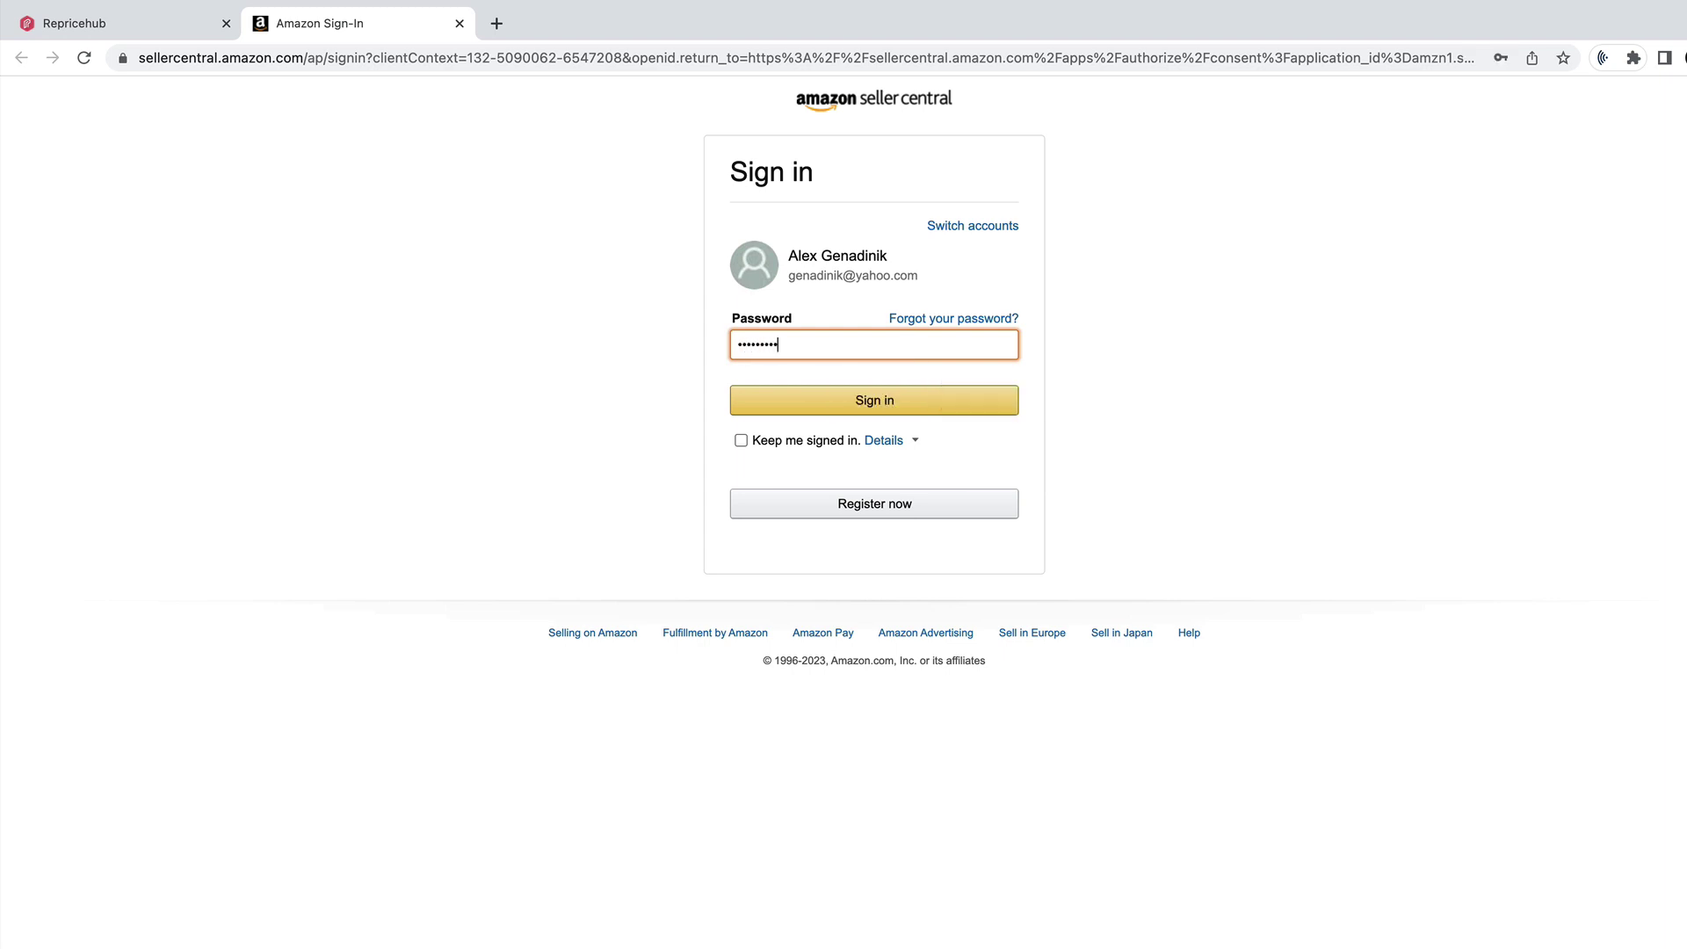
click(916, 402)
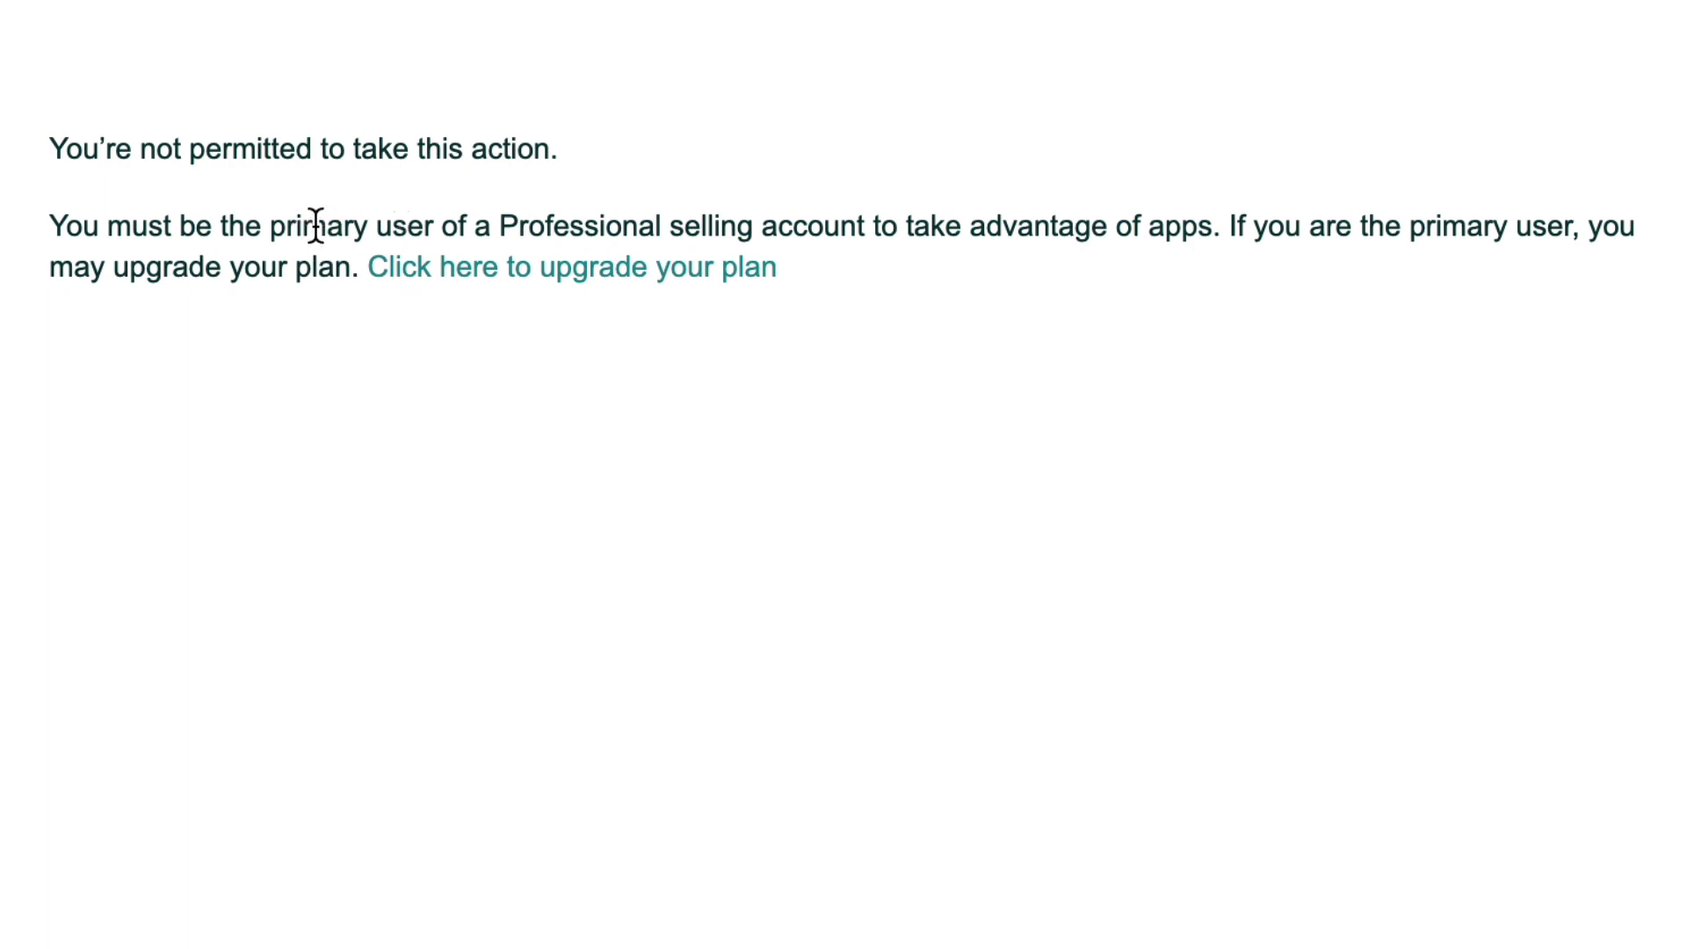
Read the primary-user requirement in the not-permitted notice and scroll to the help link
drag(327, 226, 463, 226)
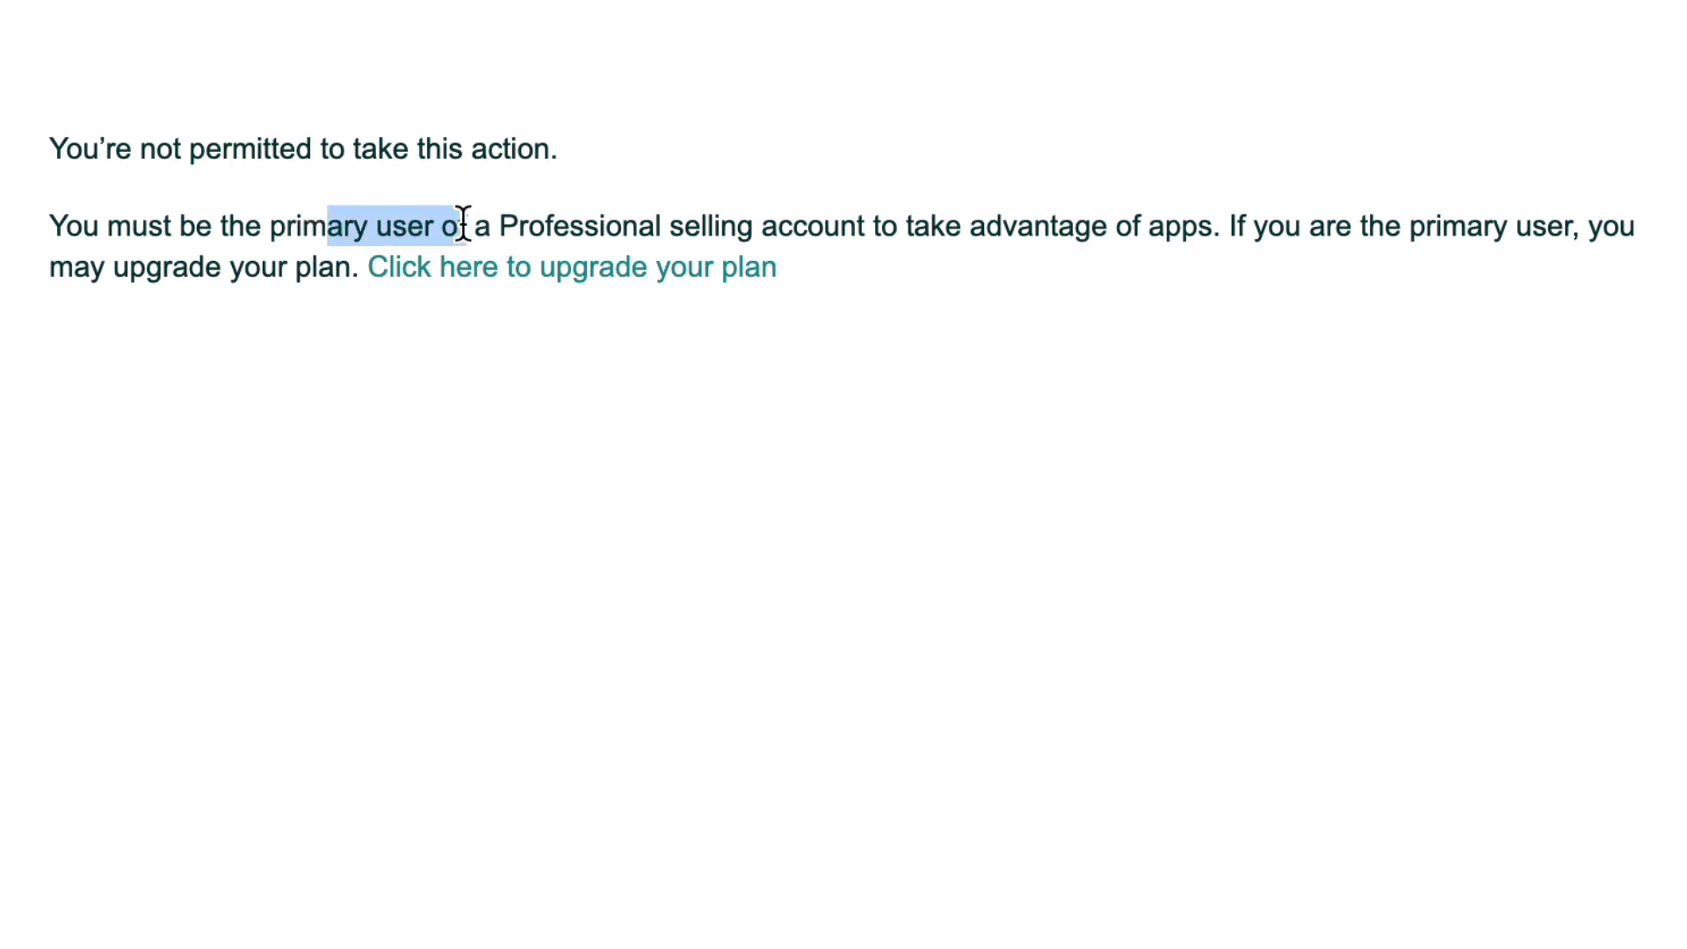
click(341, 180)
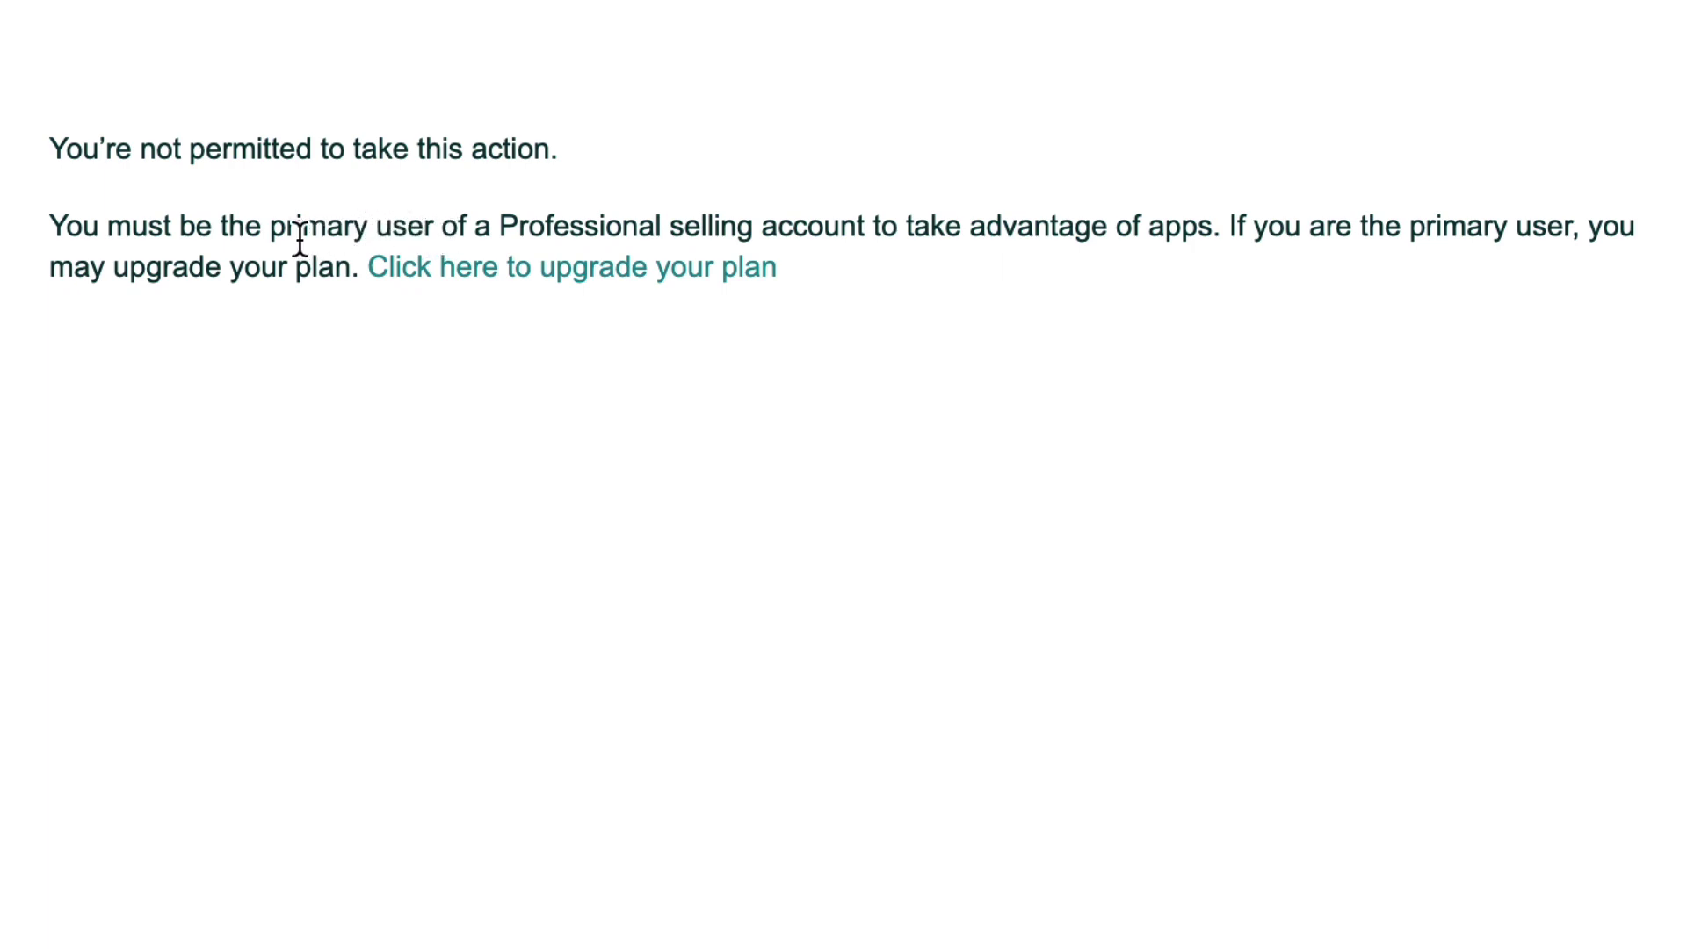
drag(315, 226, 463, 226)
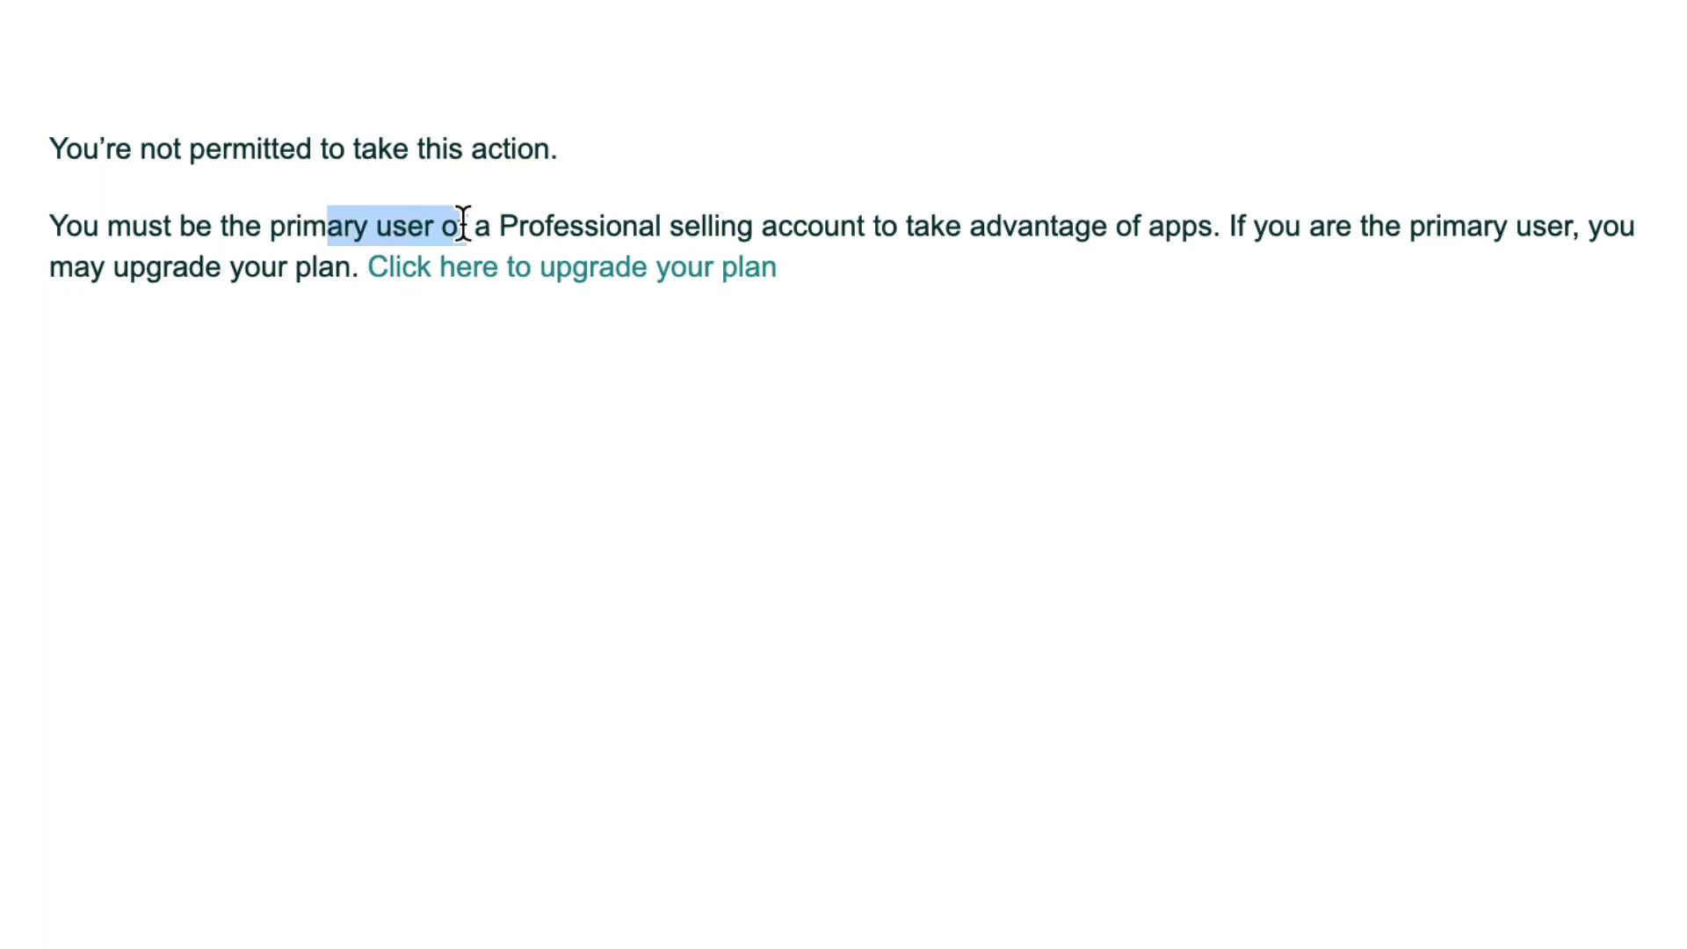
click(463, 226)
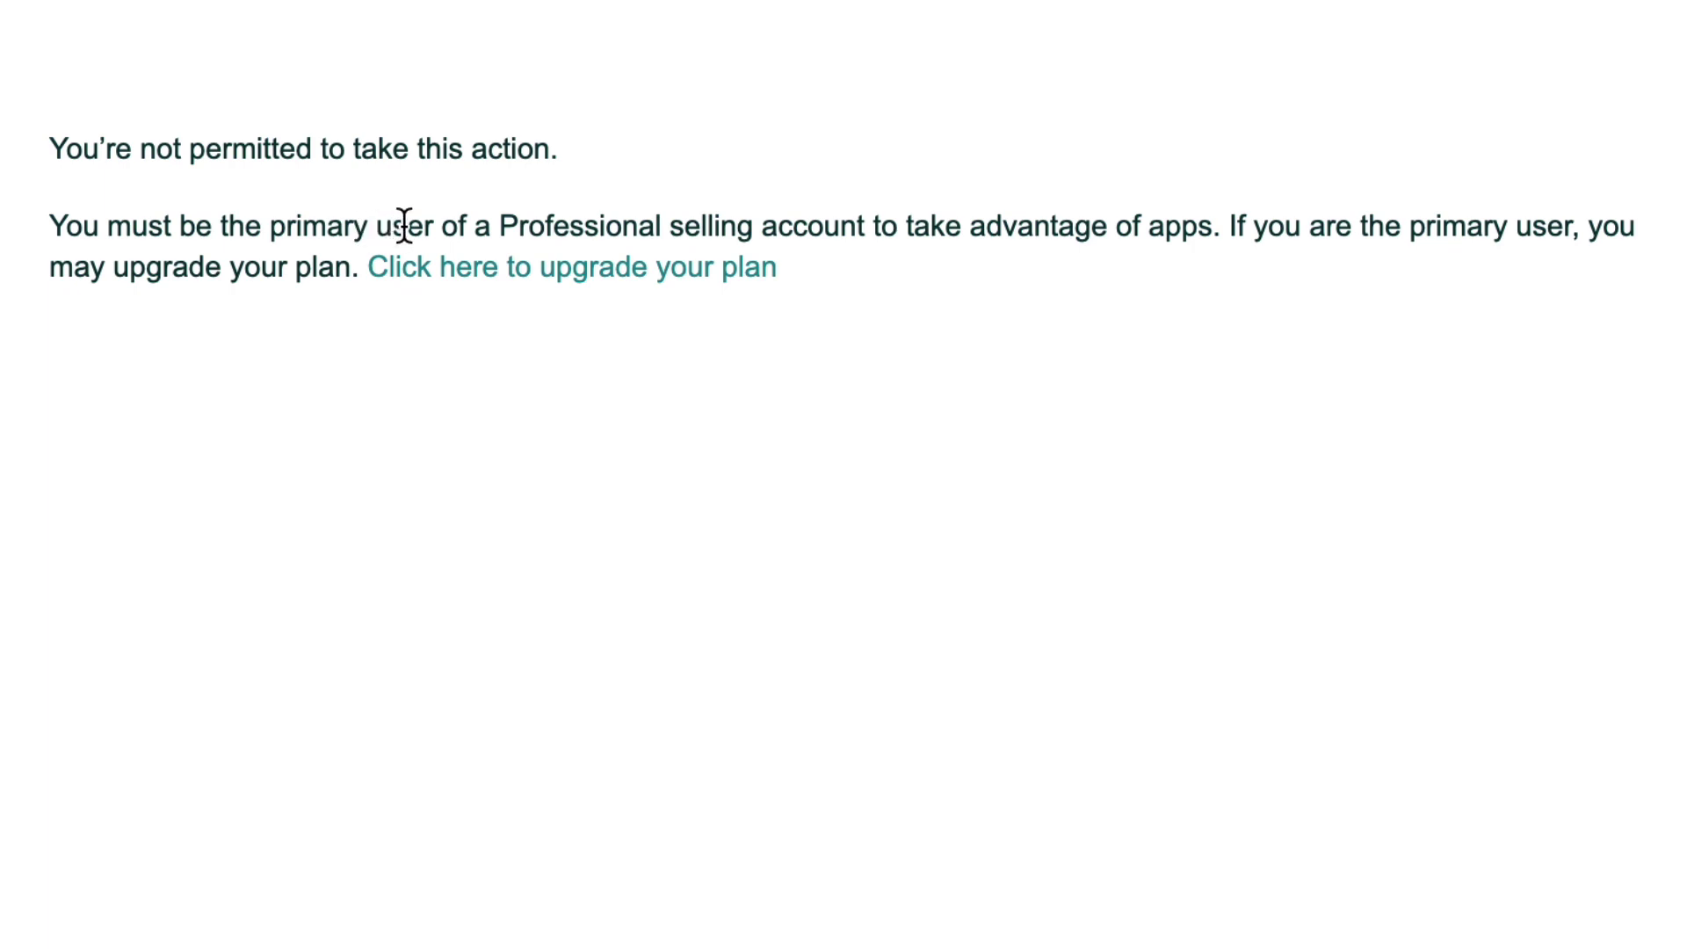
drag(326, 226, 463, 226)
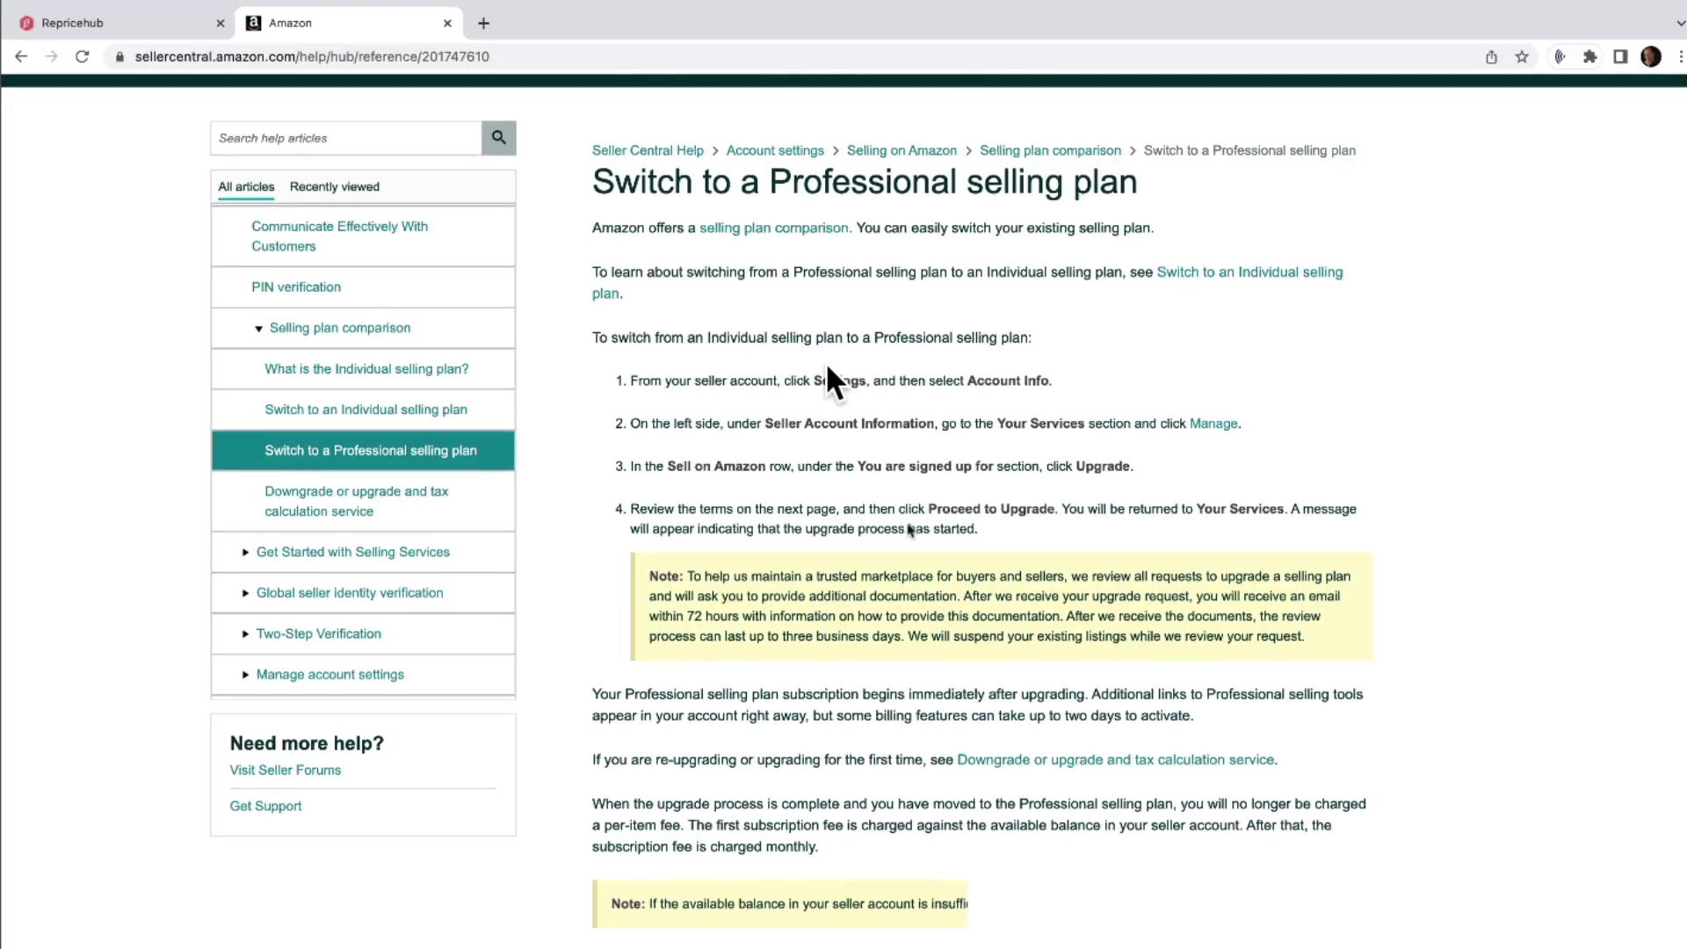
scroll(825, 361, down, 1)
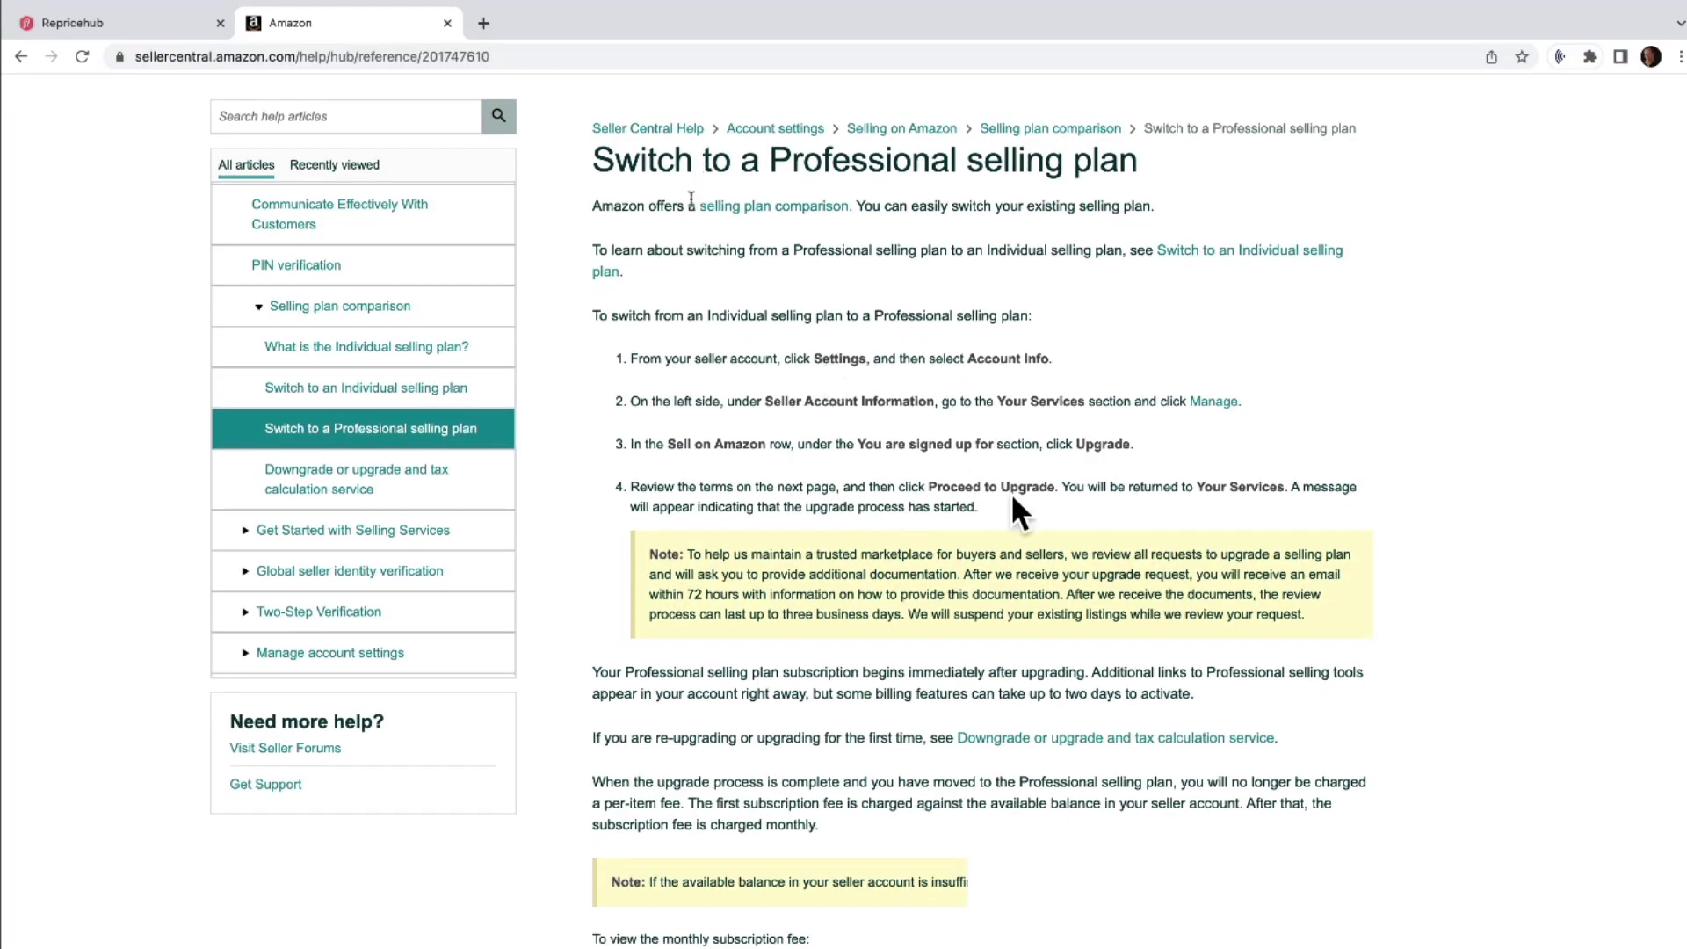
Open Account Info from the settings gear menu on the Seller Central home page
scroll(826, 361, up, 1)
scroll(825, 361, down, 1)
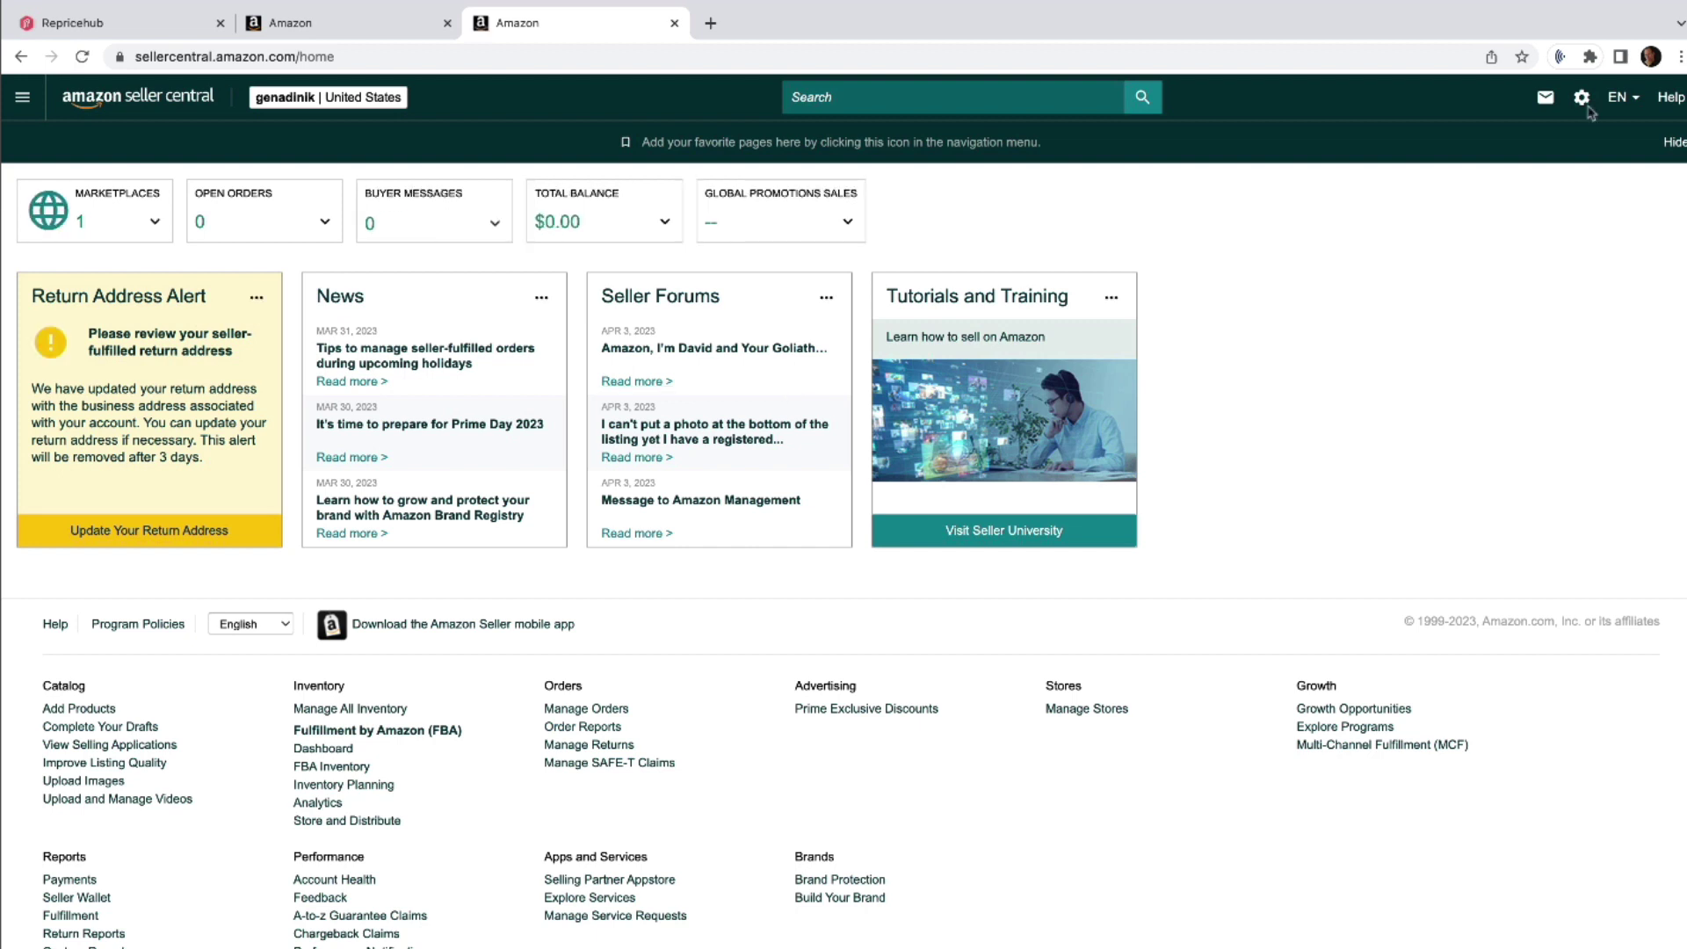
mouse_move(1582, 98)
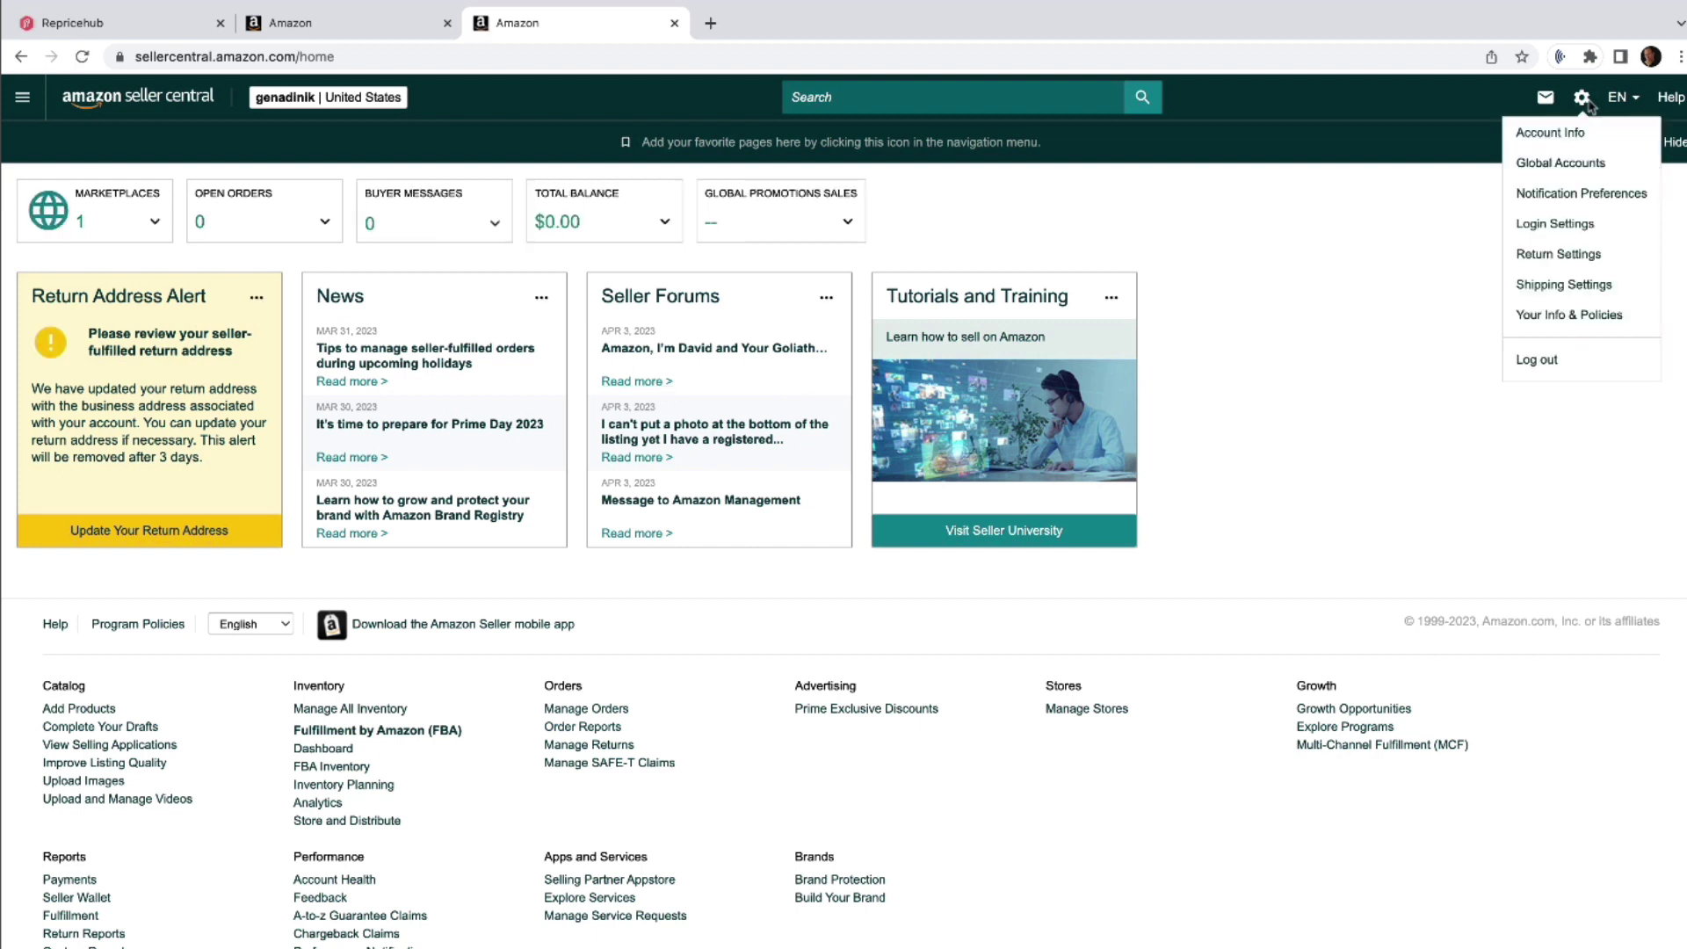
click(1575, 132)
click(378, 56)
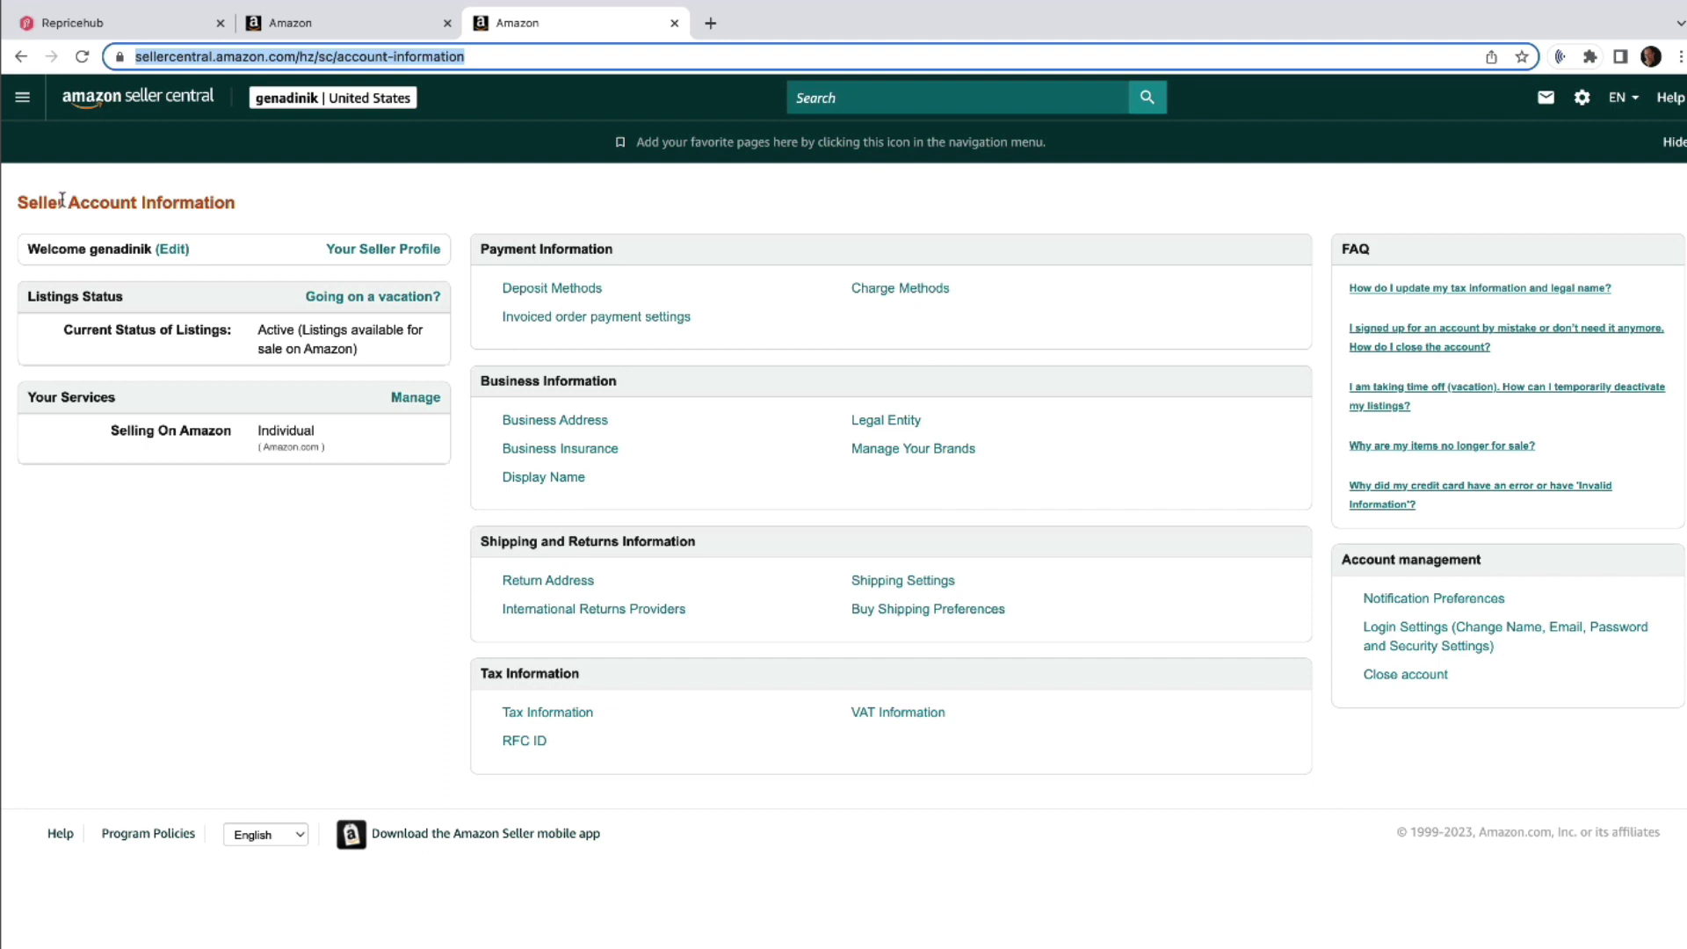
Upgrade the Individual plan to Professional via Manage under Your Services, then Proceed
drag(44, 204, 226, 207)
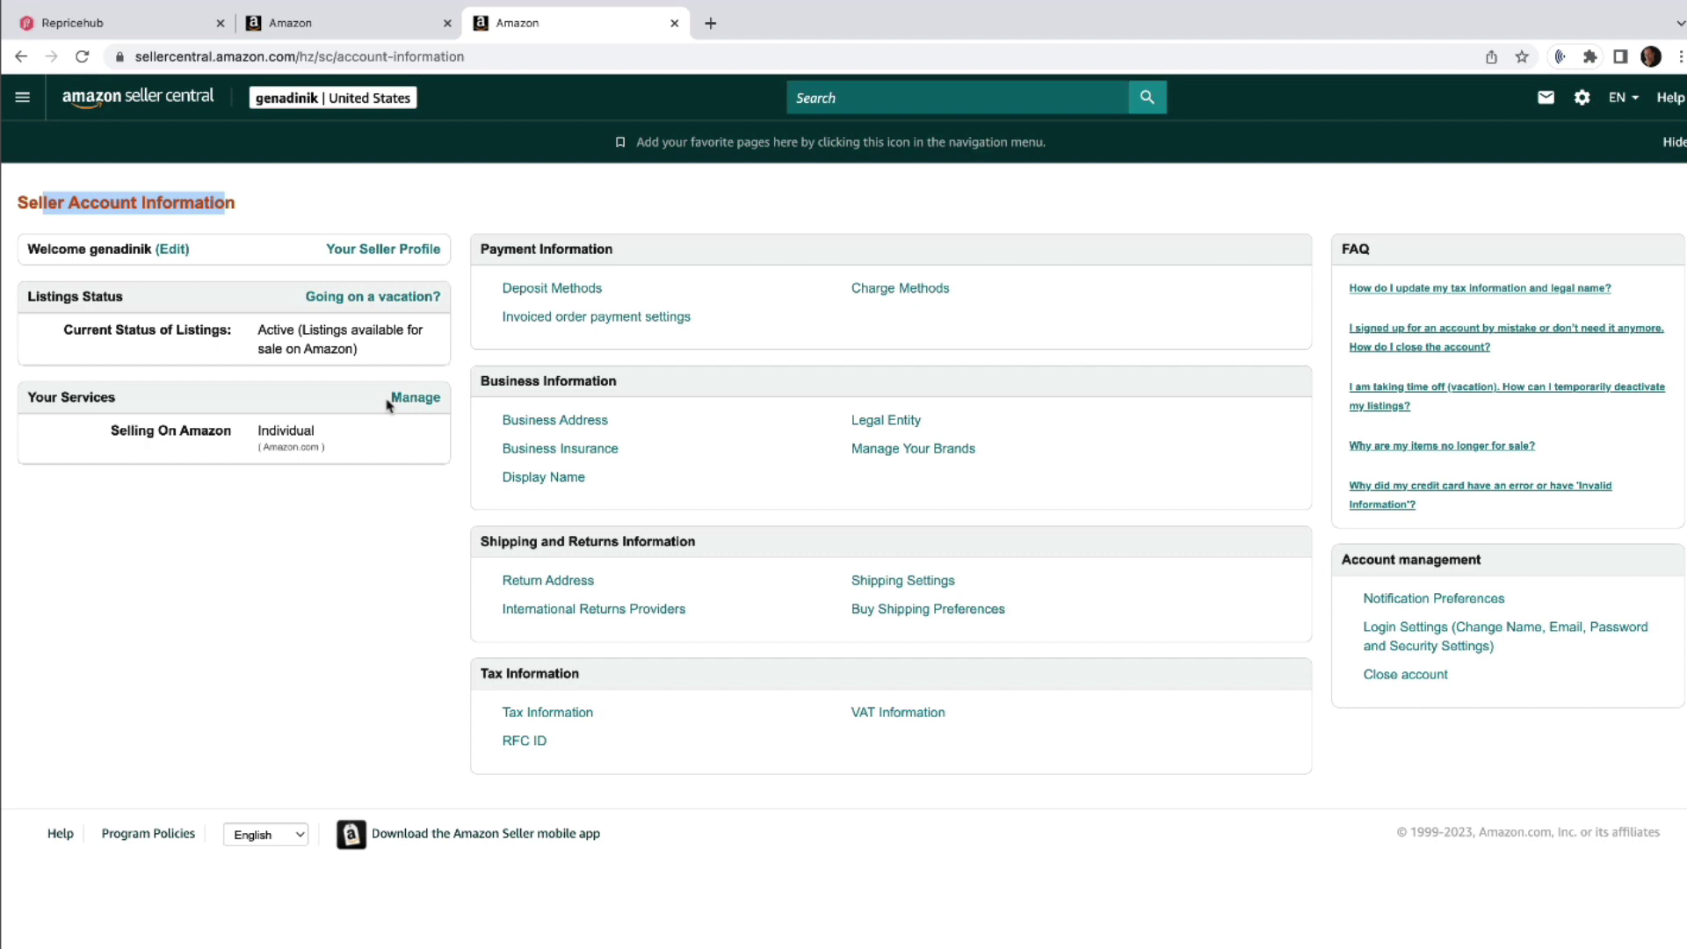
click(393, 400)
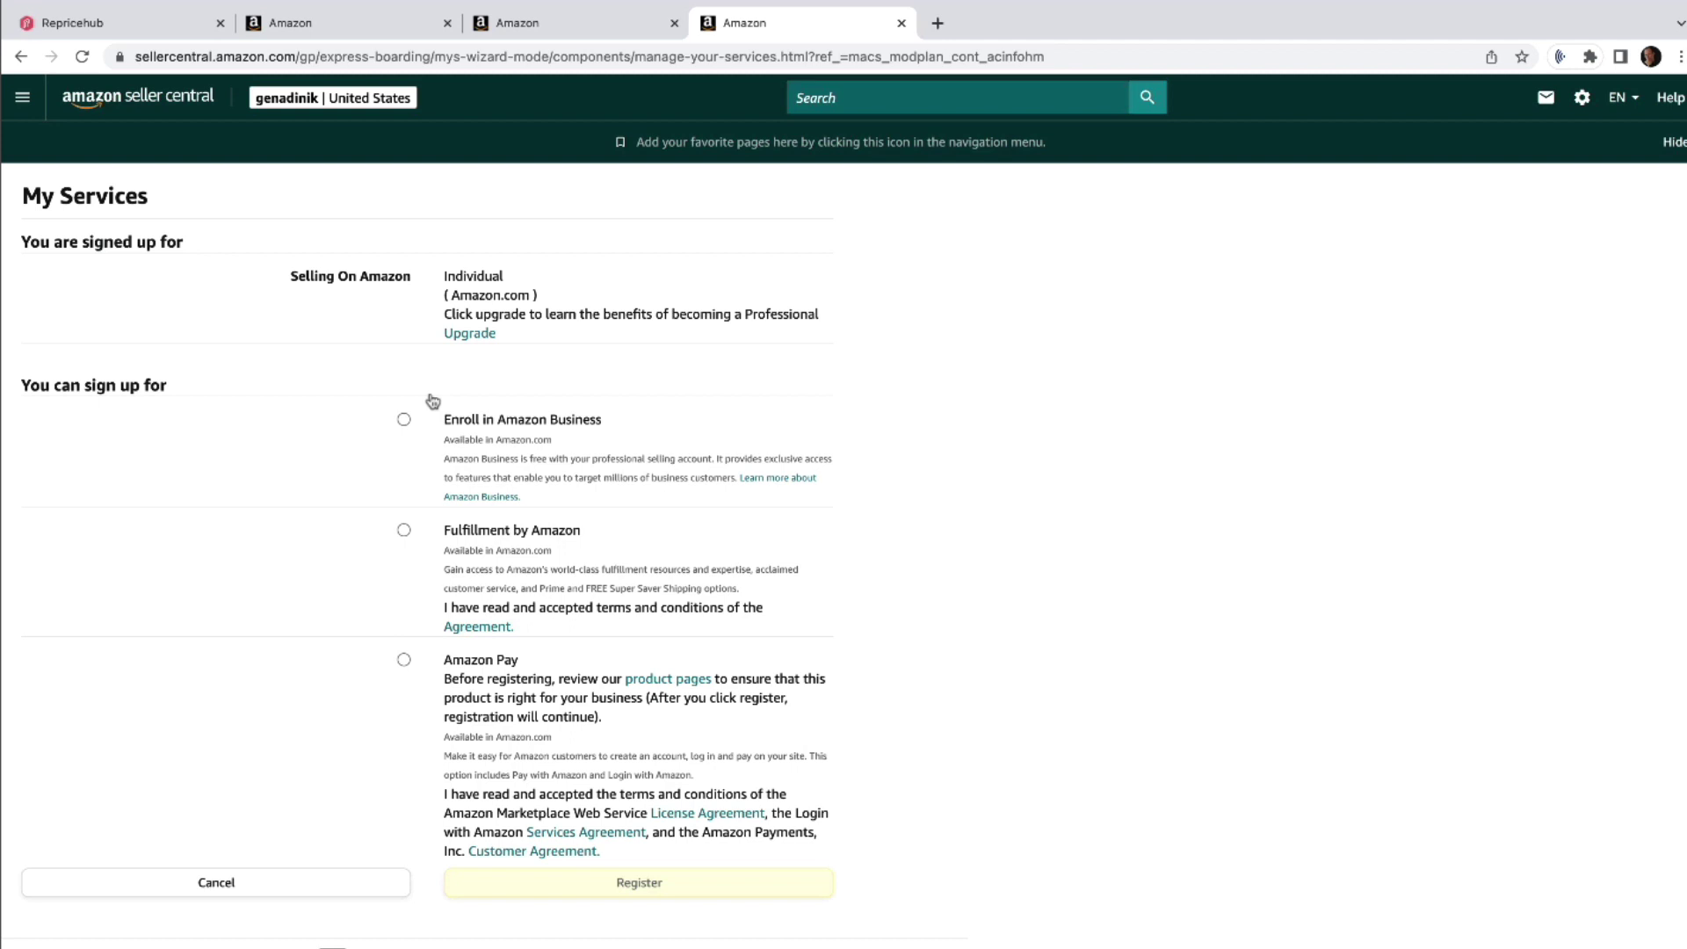
click(433, 400)
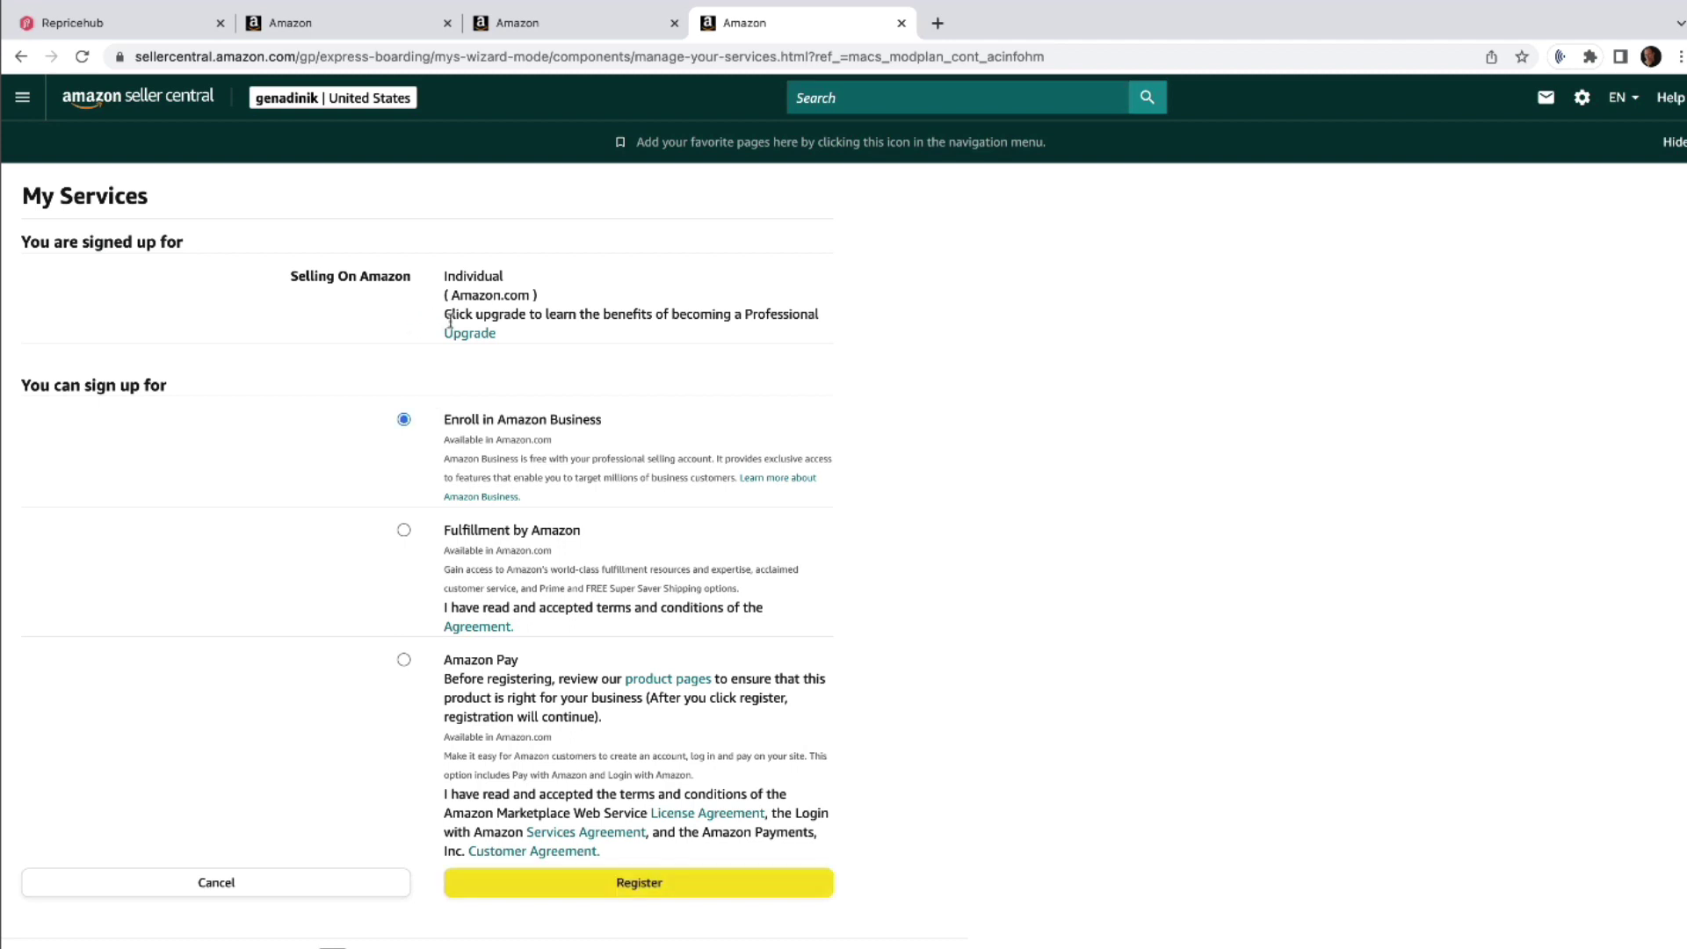
click(466, 337)
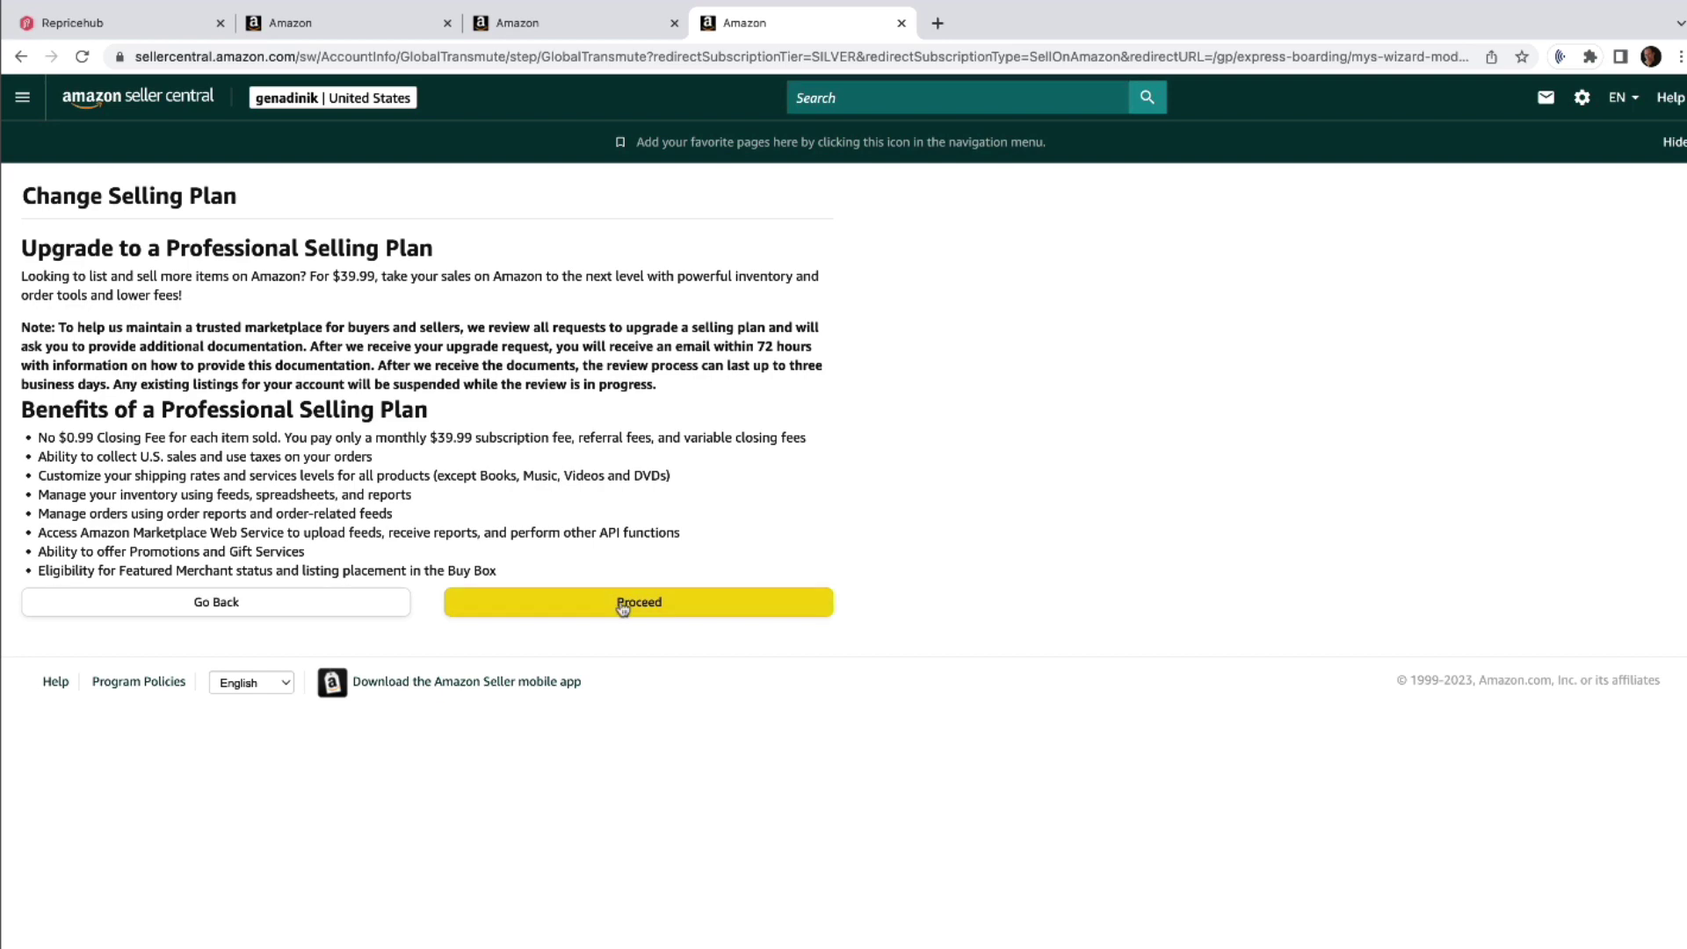
click(623, 606)
mouse_move(1582, 98)
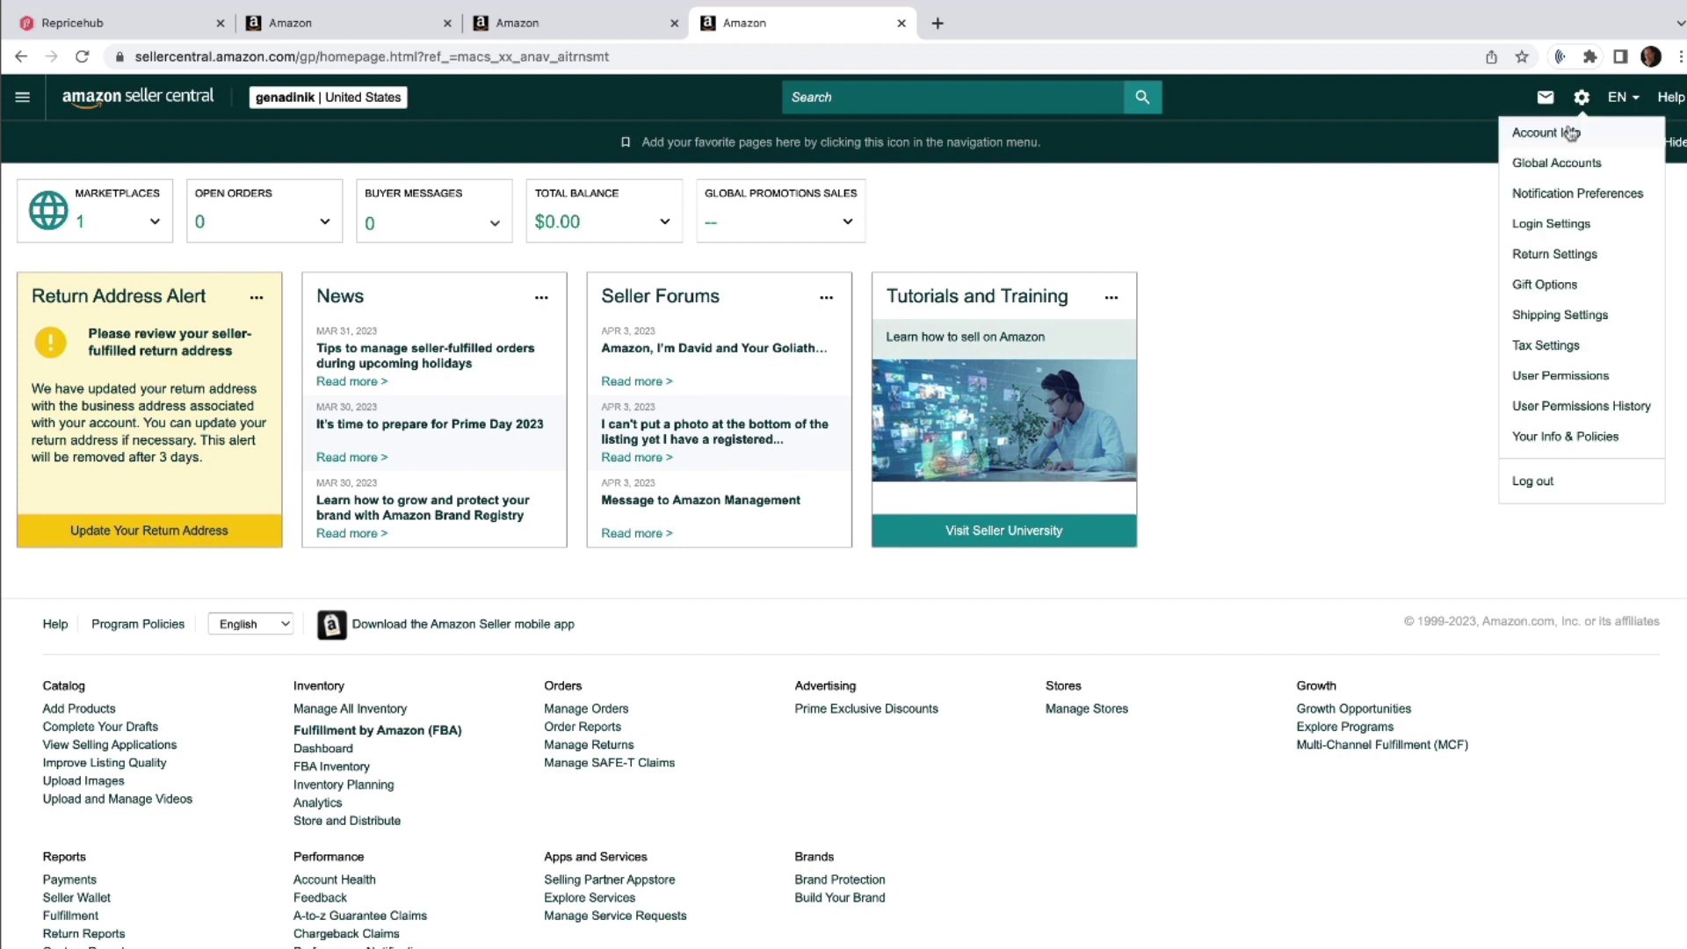
Revisit the Seller Central account info page, then return to the Repricehub Profile page
click(1570, 133)
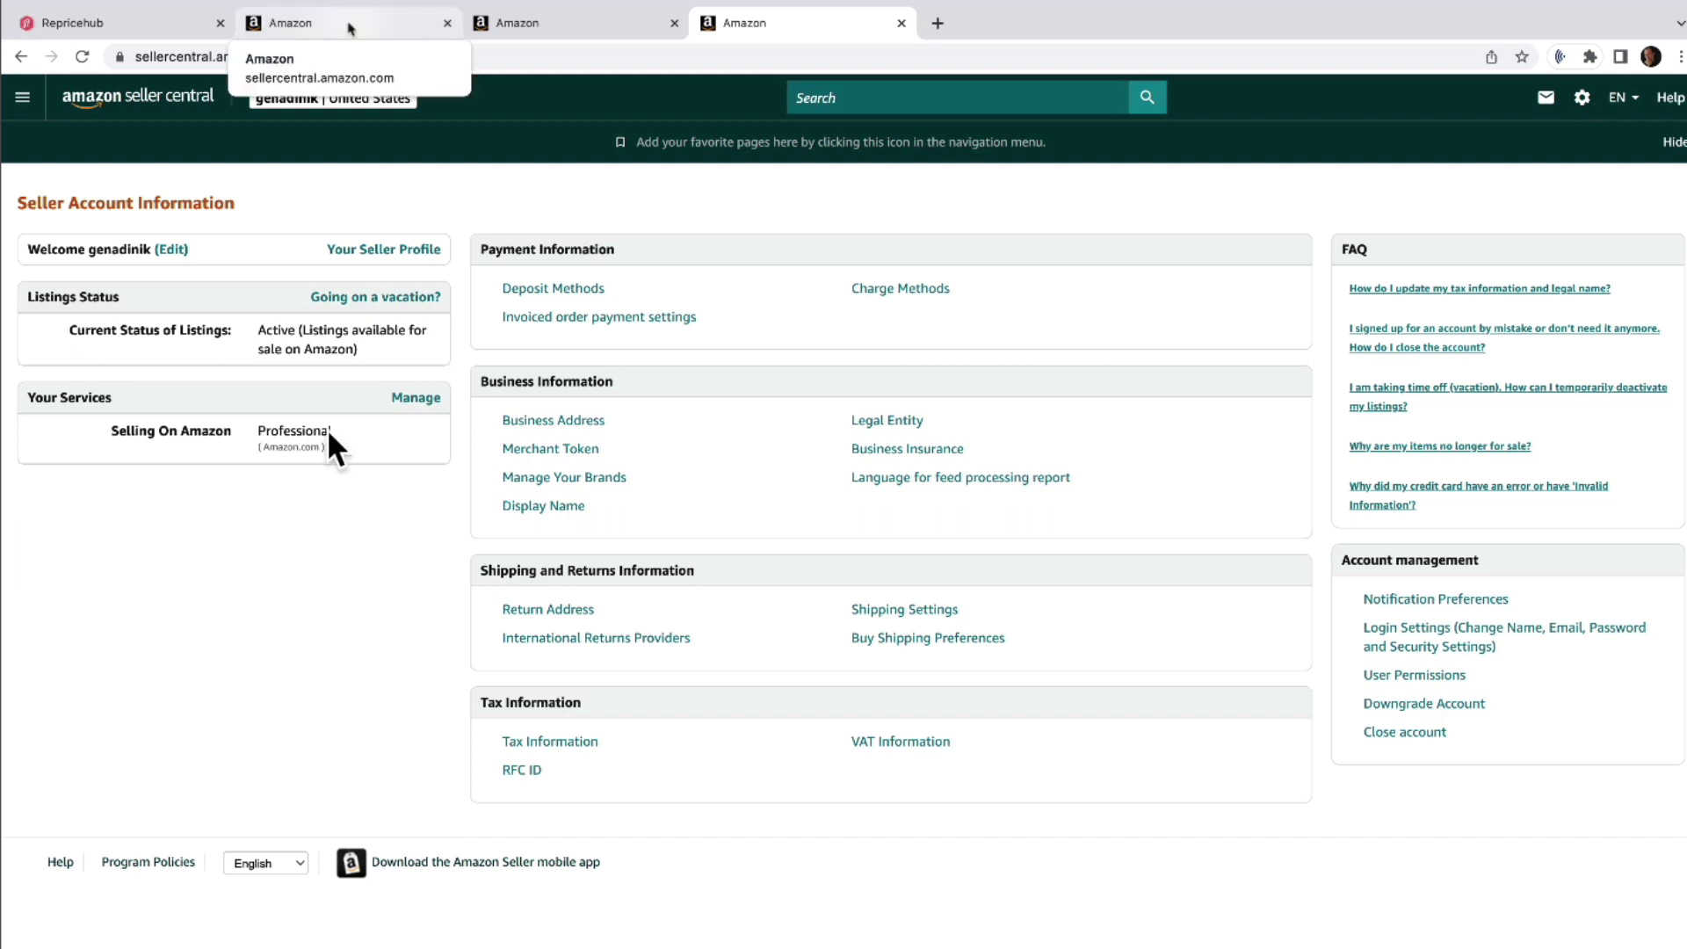
click(158, 24)
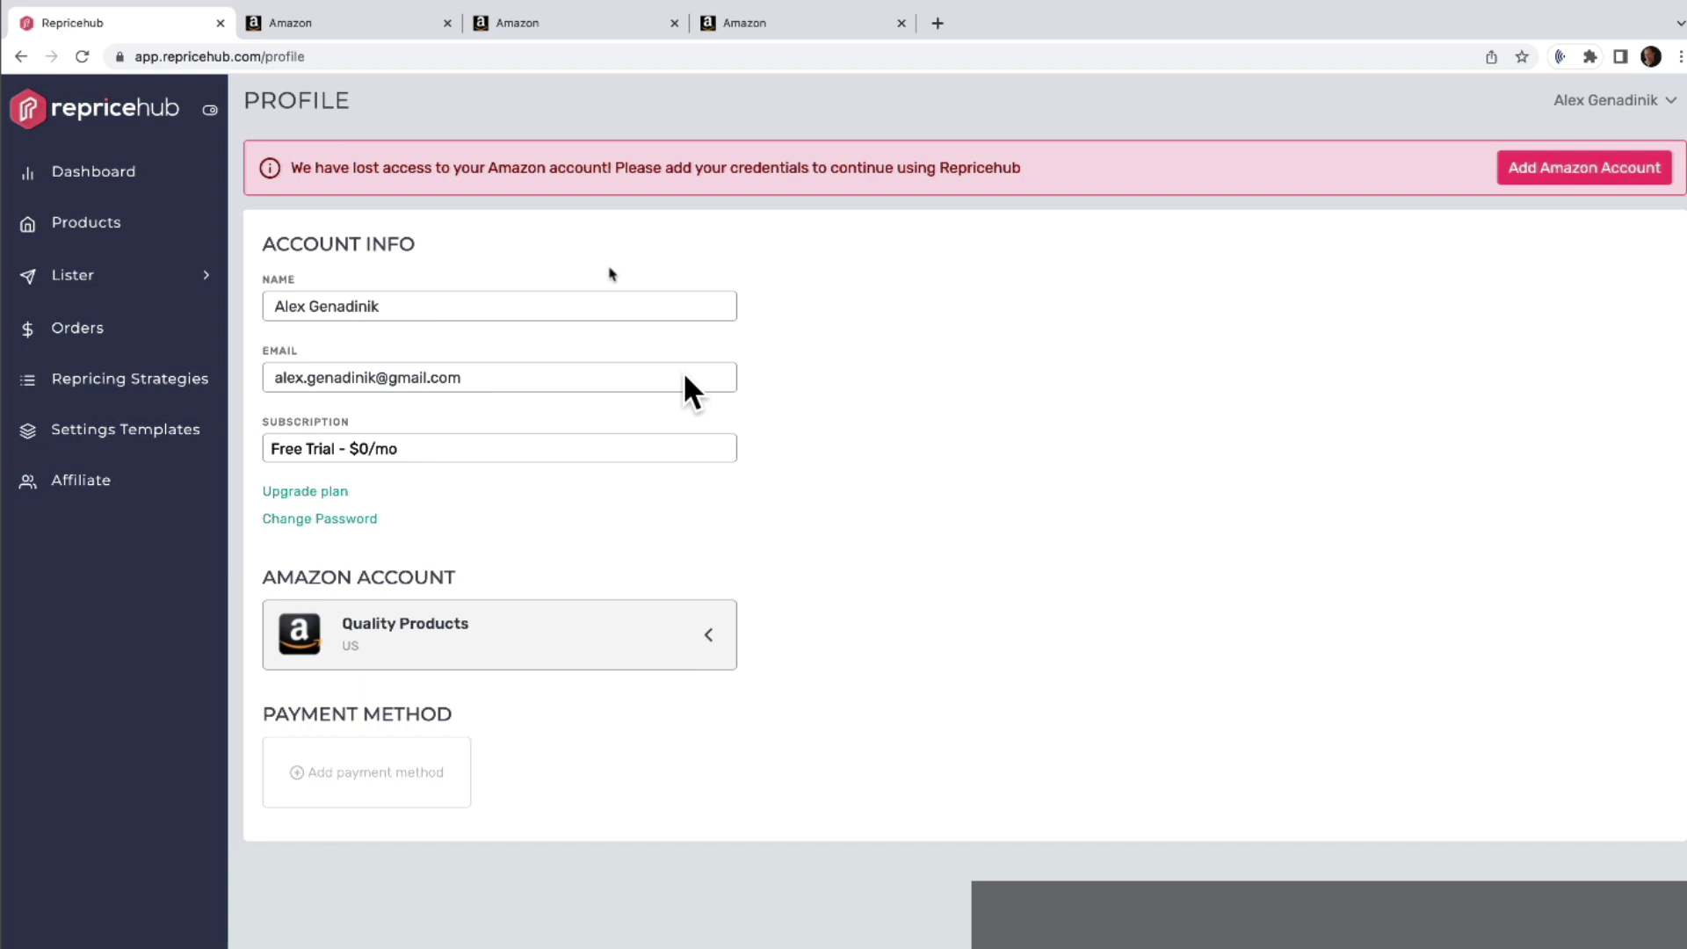
Delete the Quality Products Amazon account from Repricehub and begin adding a new Amazon account
click(580, 619)
click(664, 888)
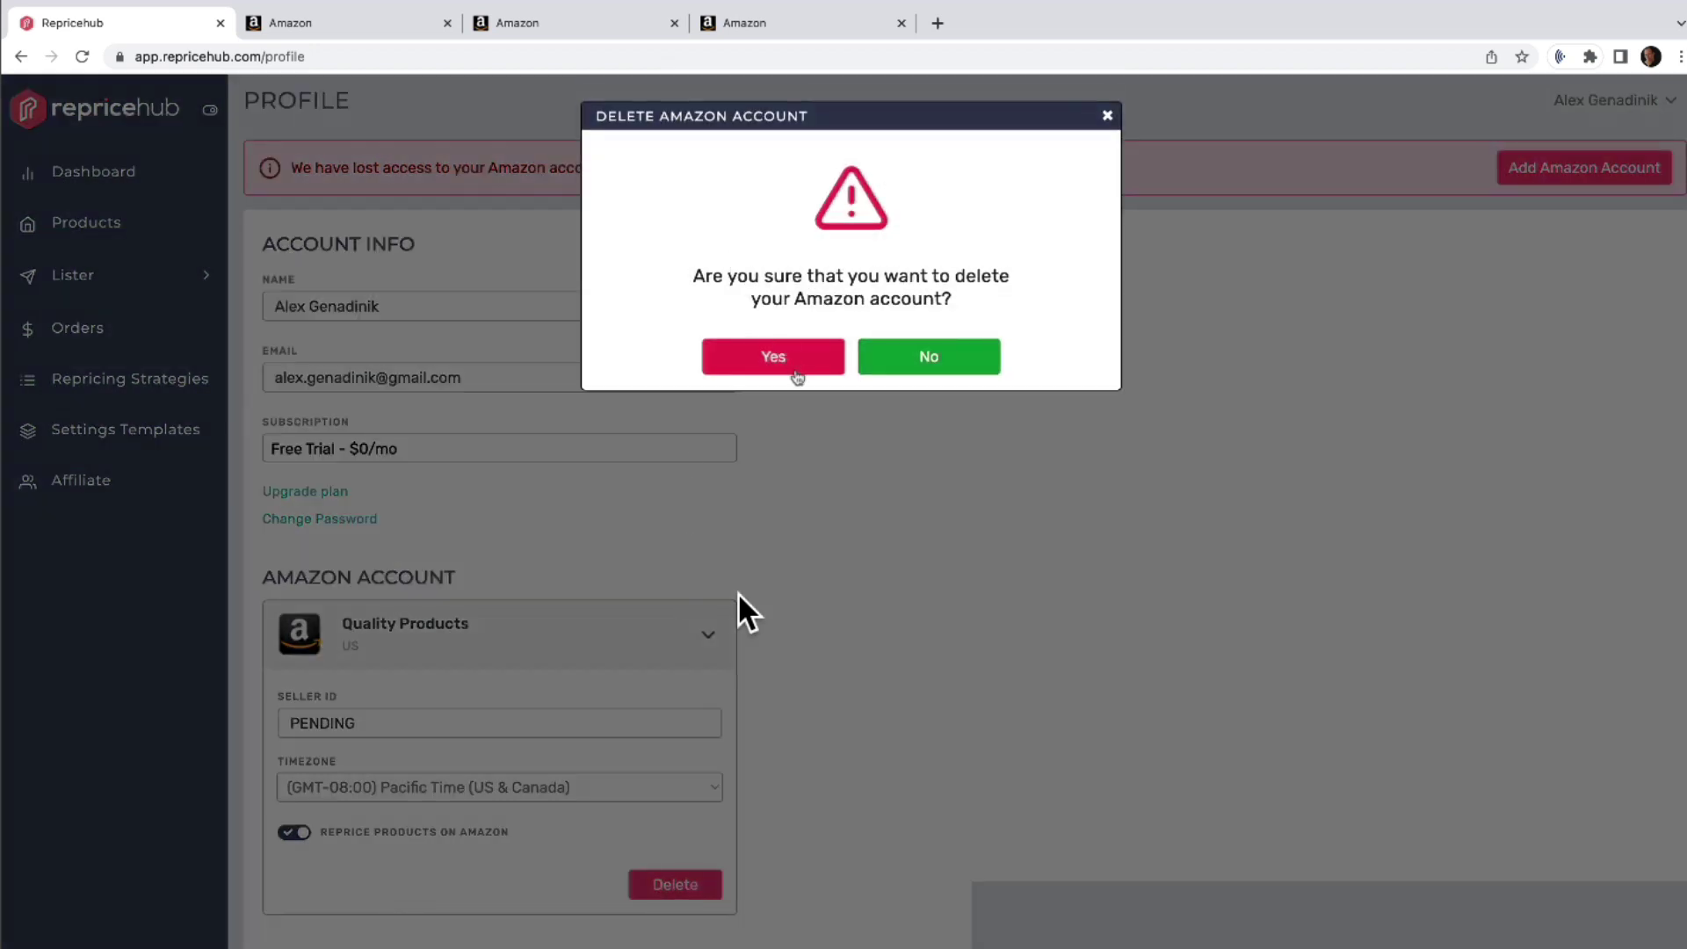
click(773, 360)
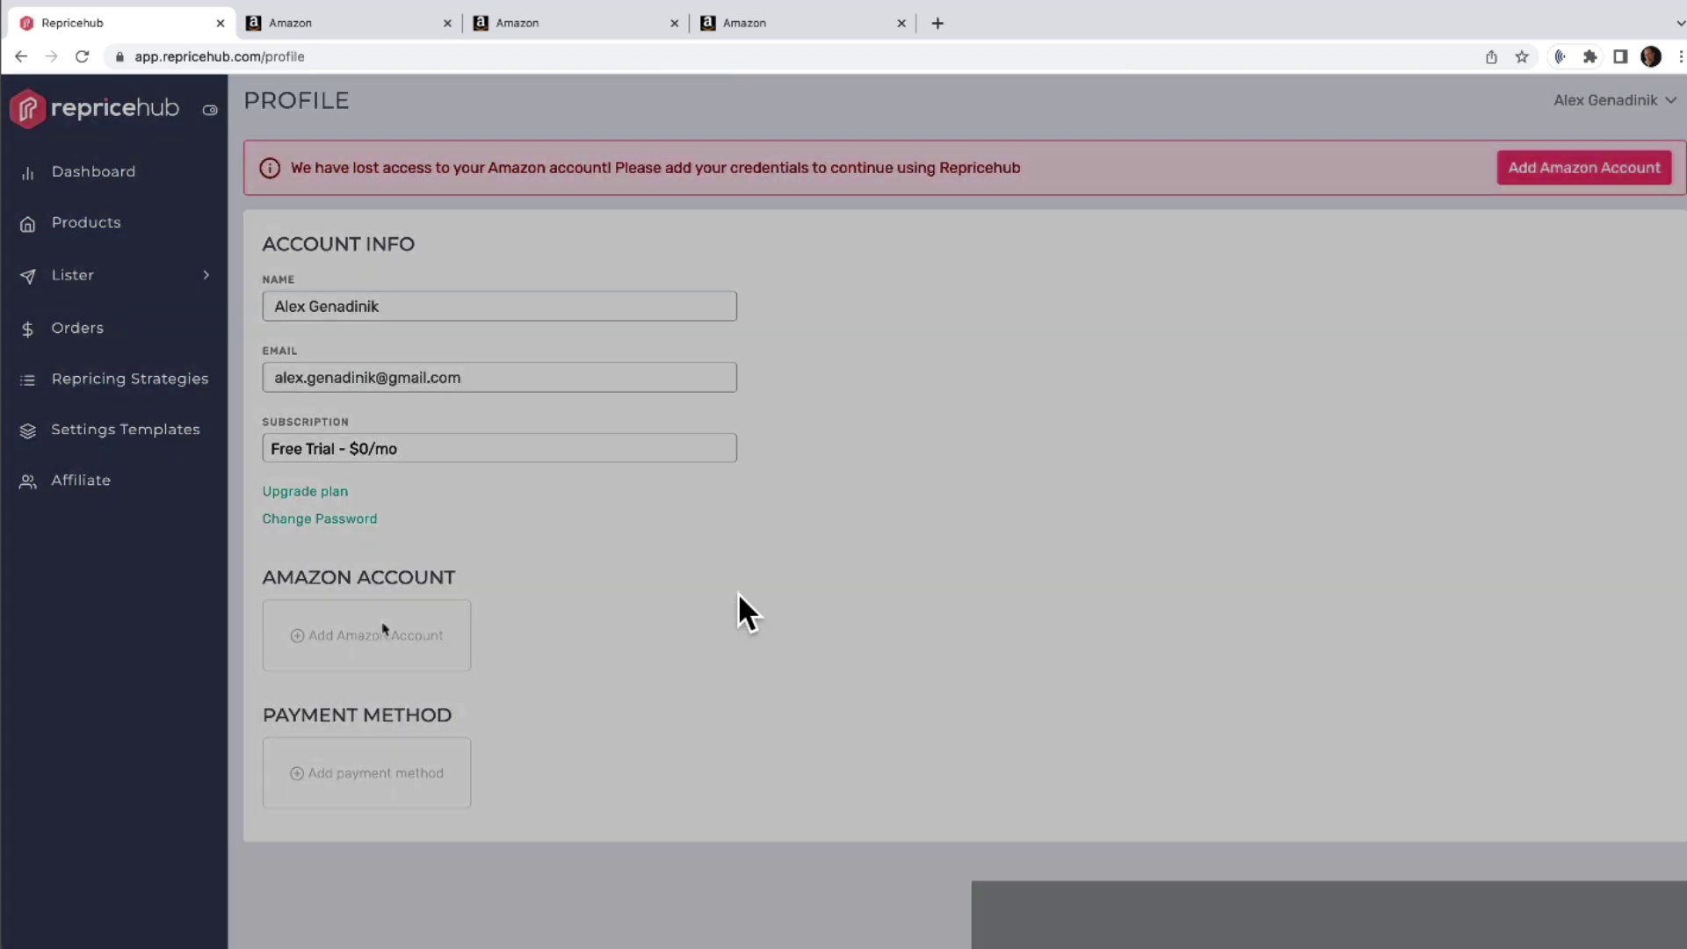
click(384, 628)
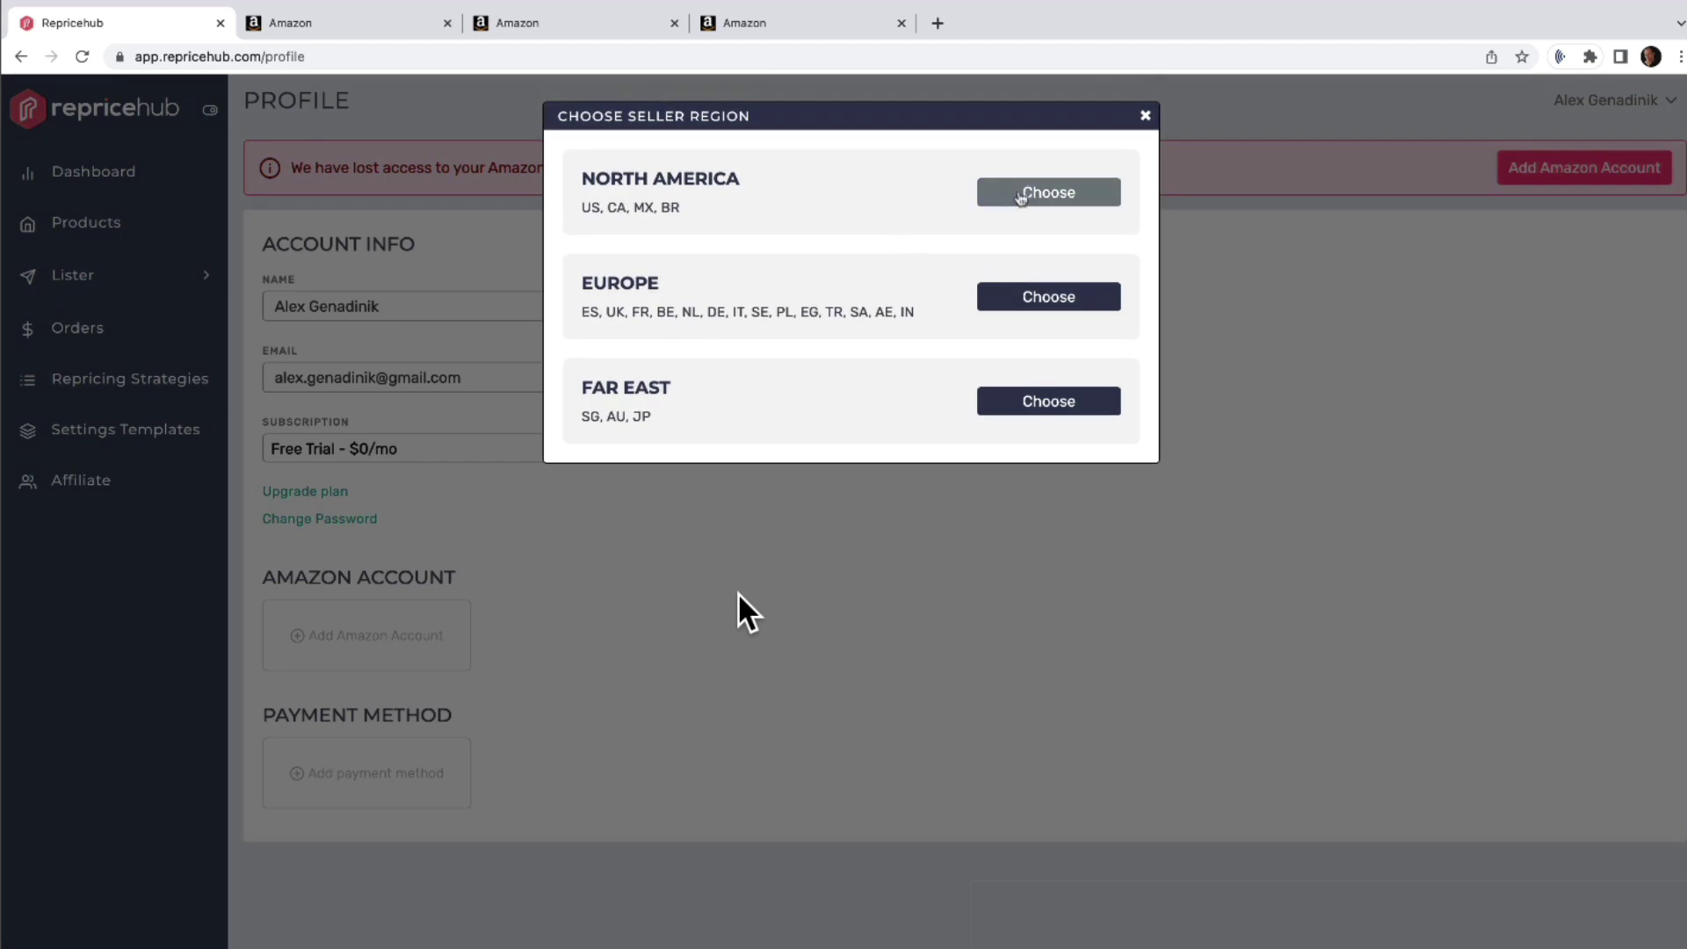
Connect the 'Quality Products' store for North America with the United States of America marketplace
click(1020, 195)
text(Quality Produ)
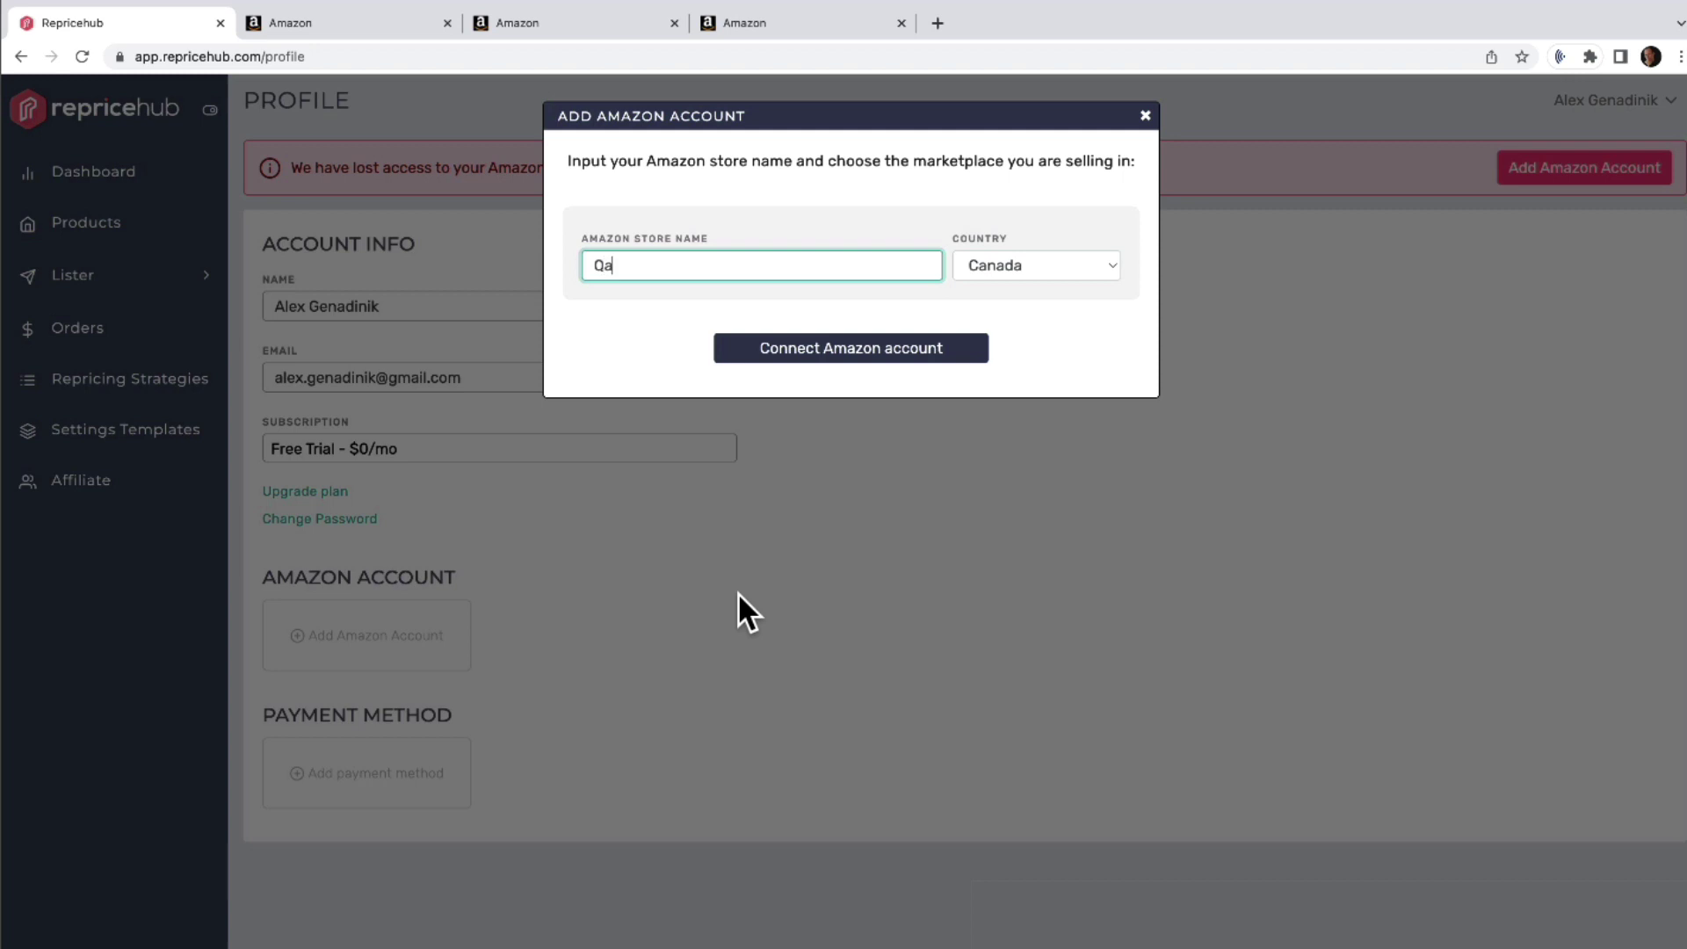
text(cts)
click(1070, 266)
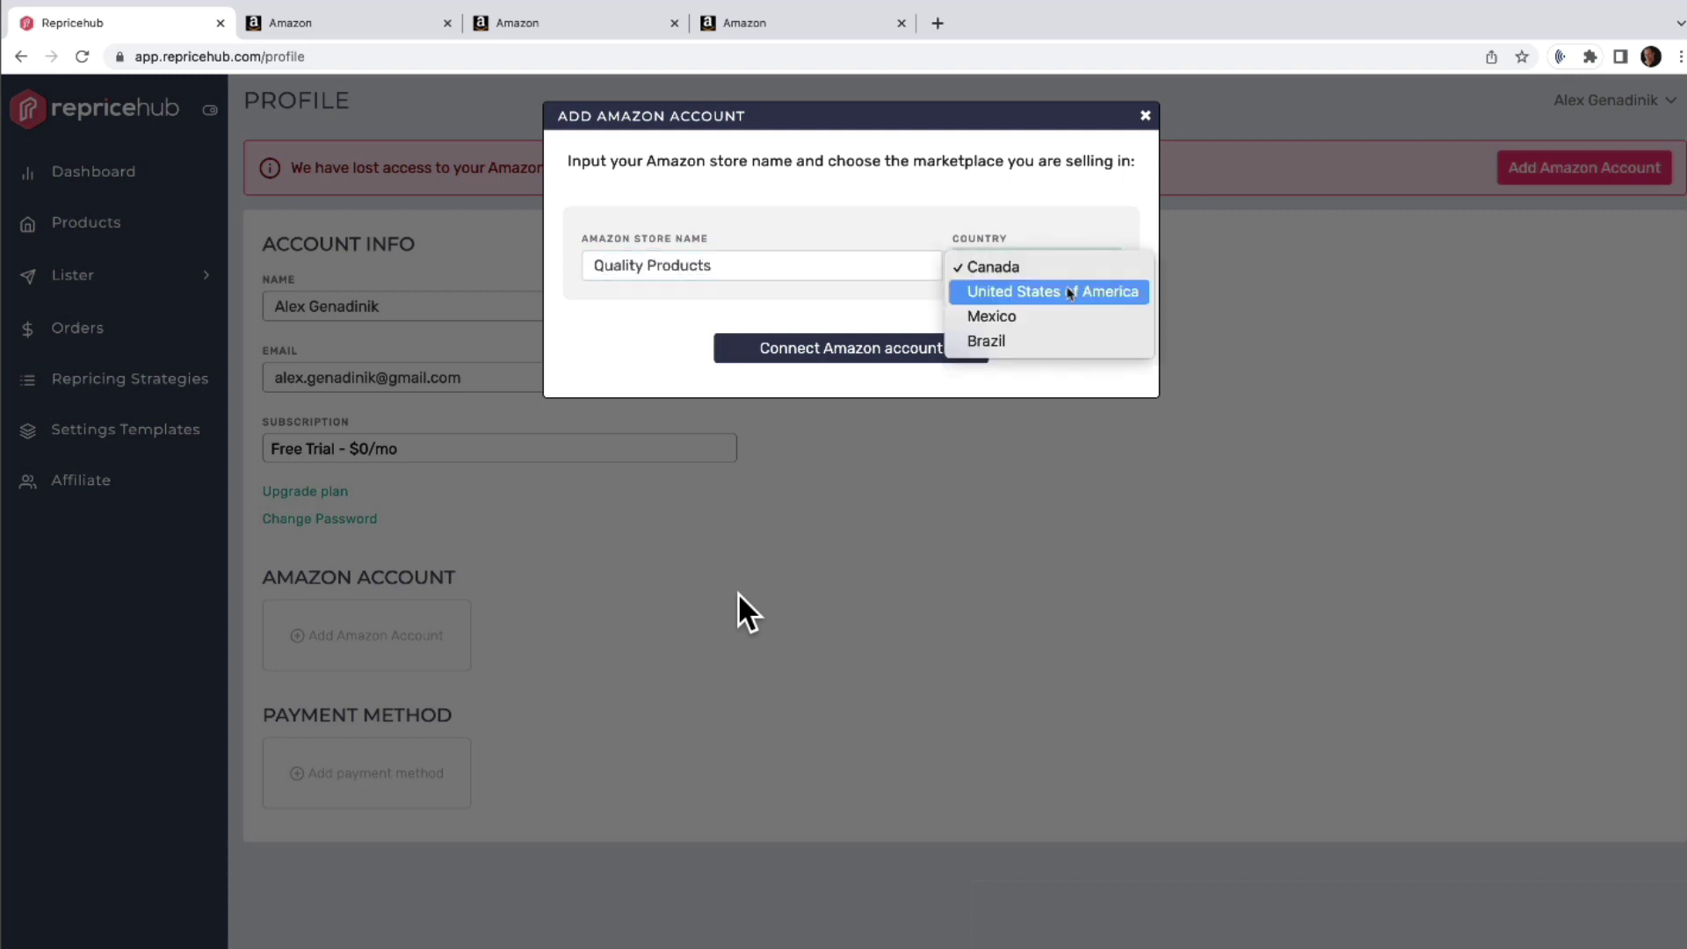
click(1070, 292)
click(890, 348)
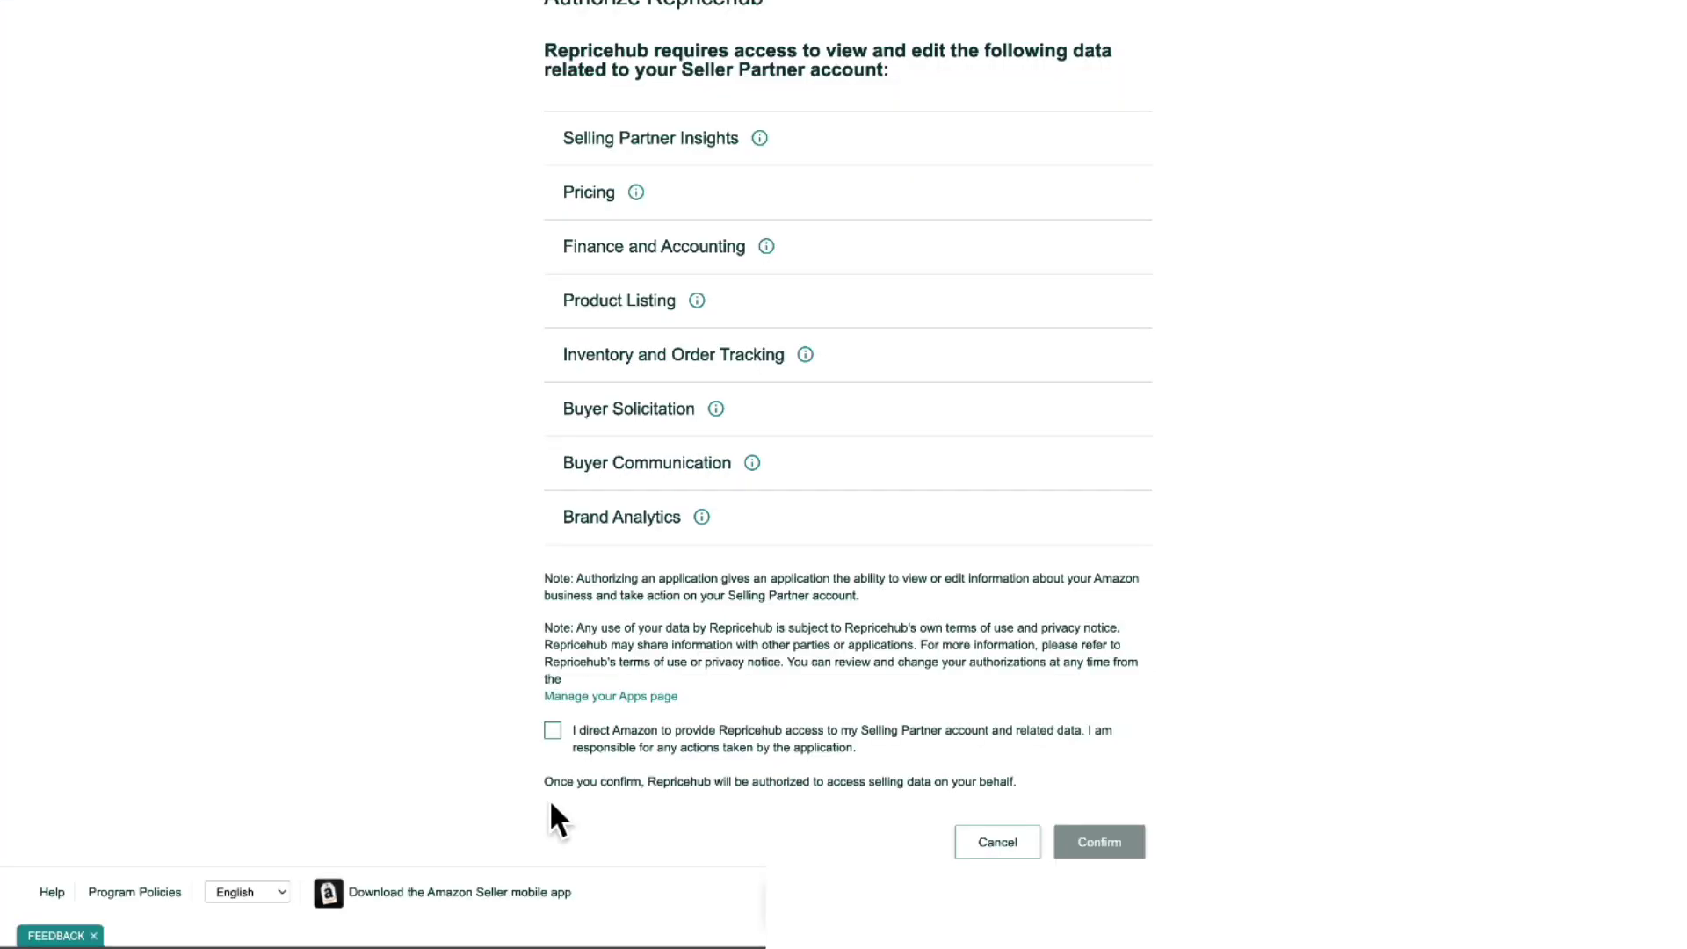
Consent to and confirm Repricehub's access to the Amazon selling account
click(553, 731)
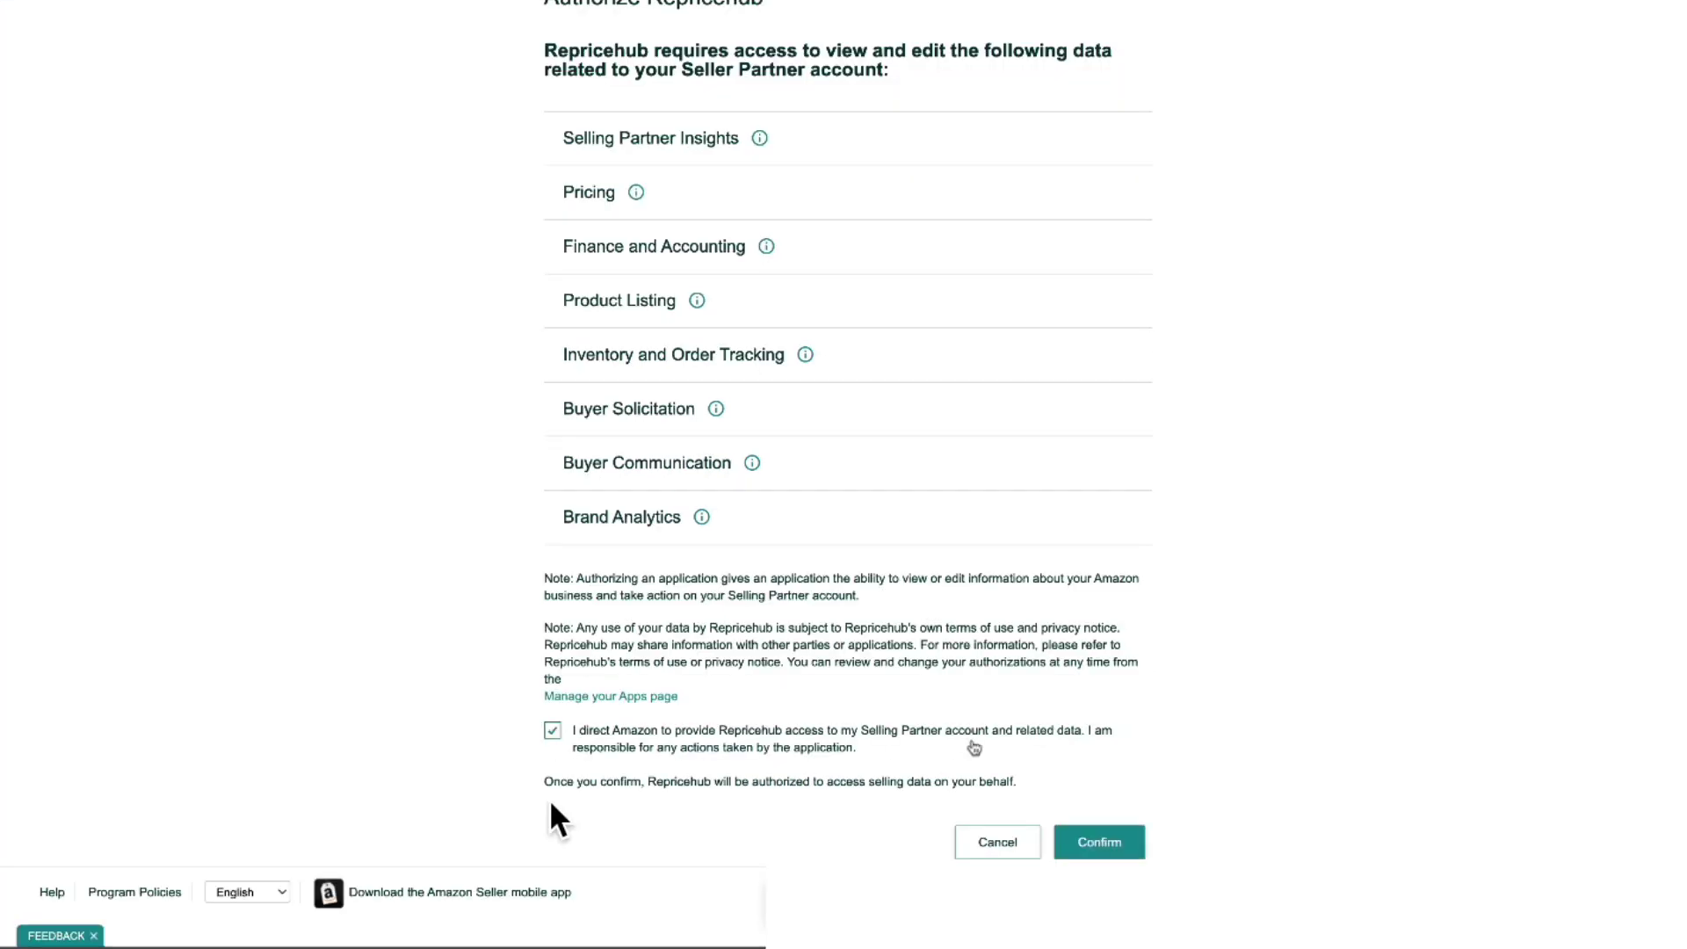
click(1099, 842)
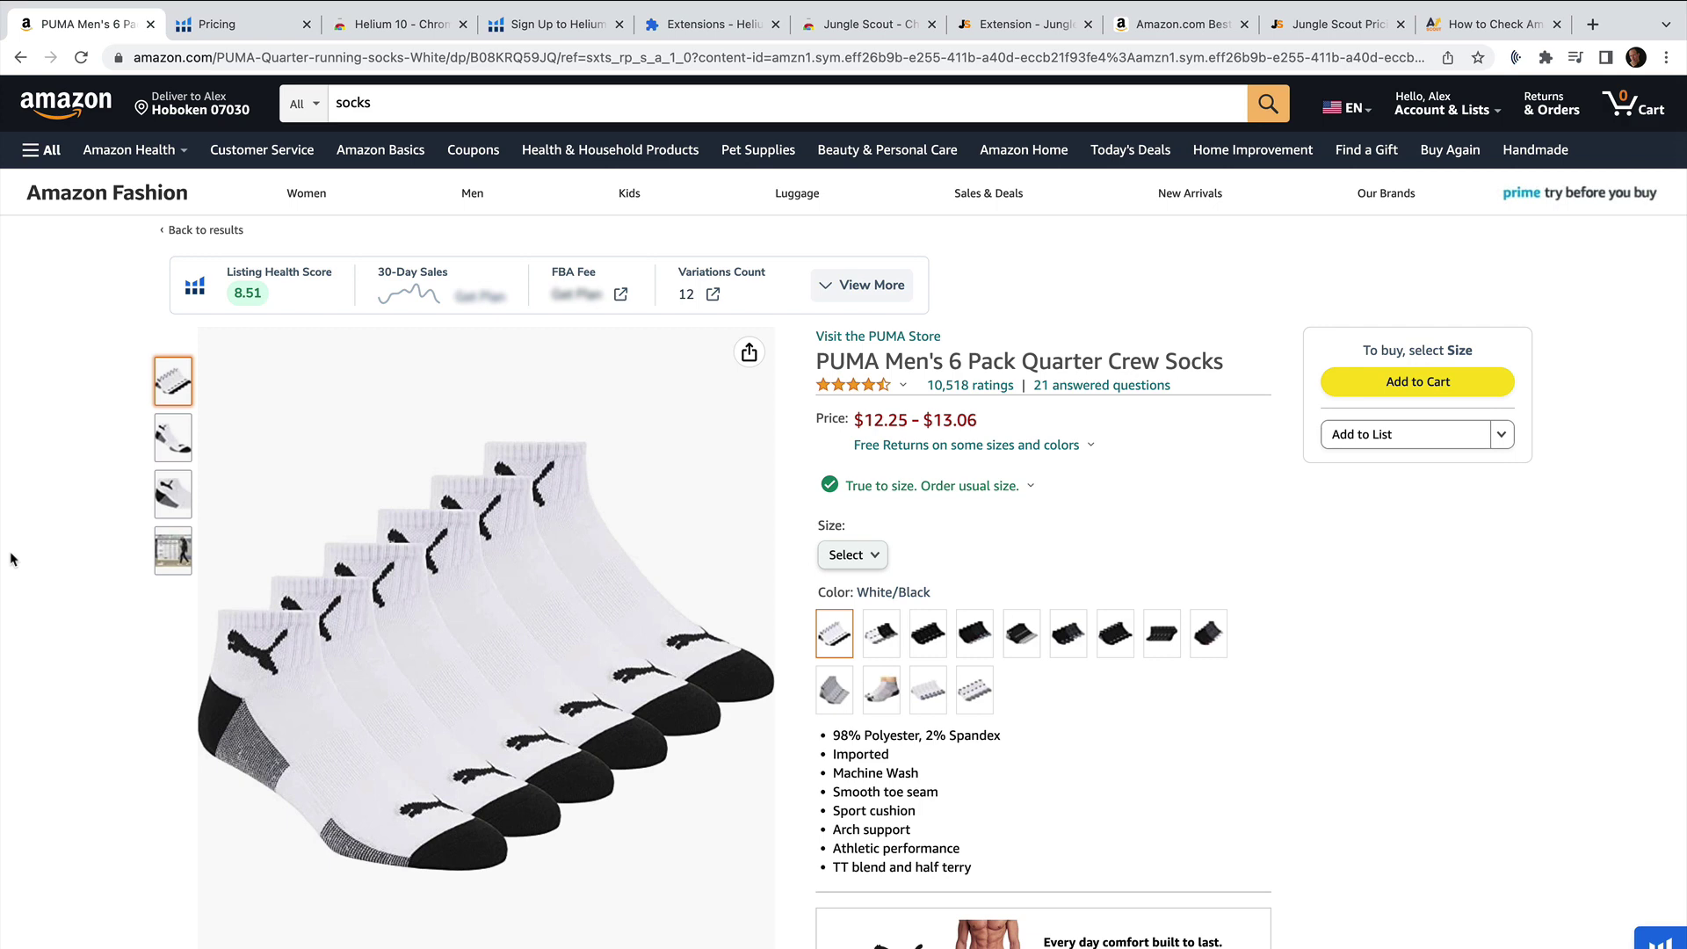
Highlight the PUMA socks' Best Sellers Rank, #7,208 in Clothing, Shoes & Jewelry, under Product details
mouse_move(173, 493)
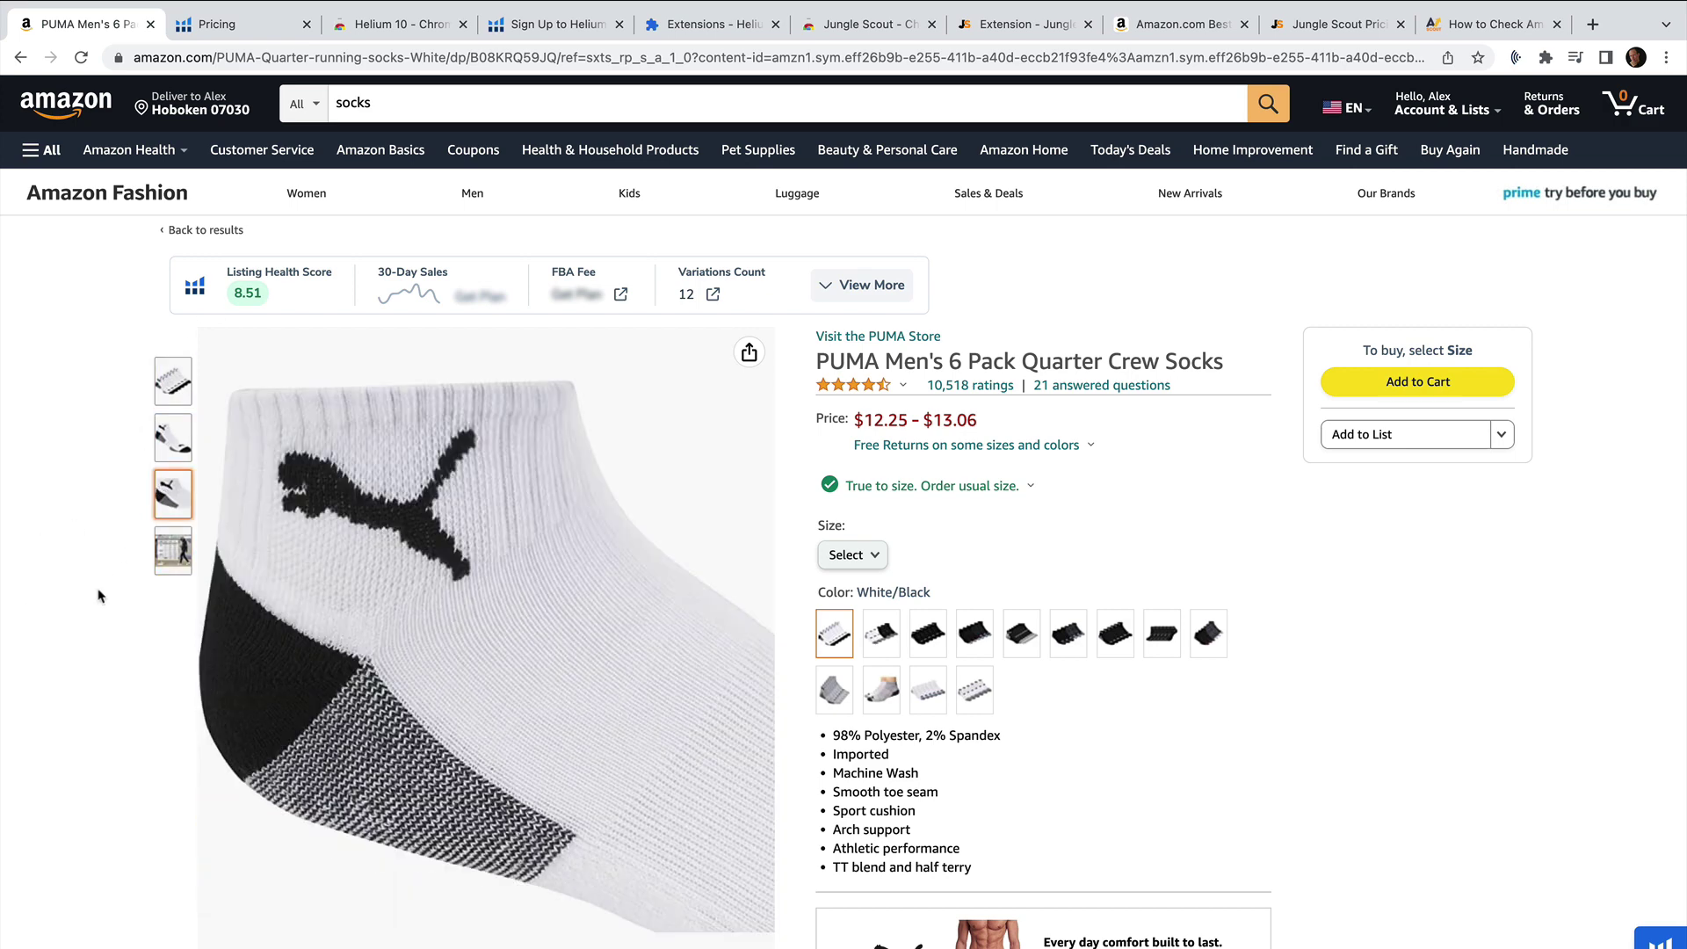
scroll(99, 597, down, 15)
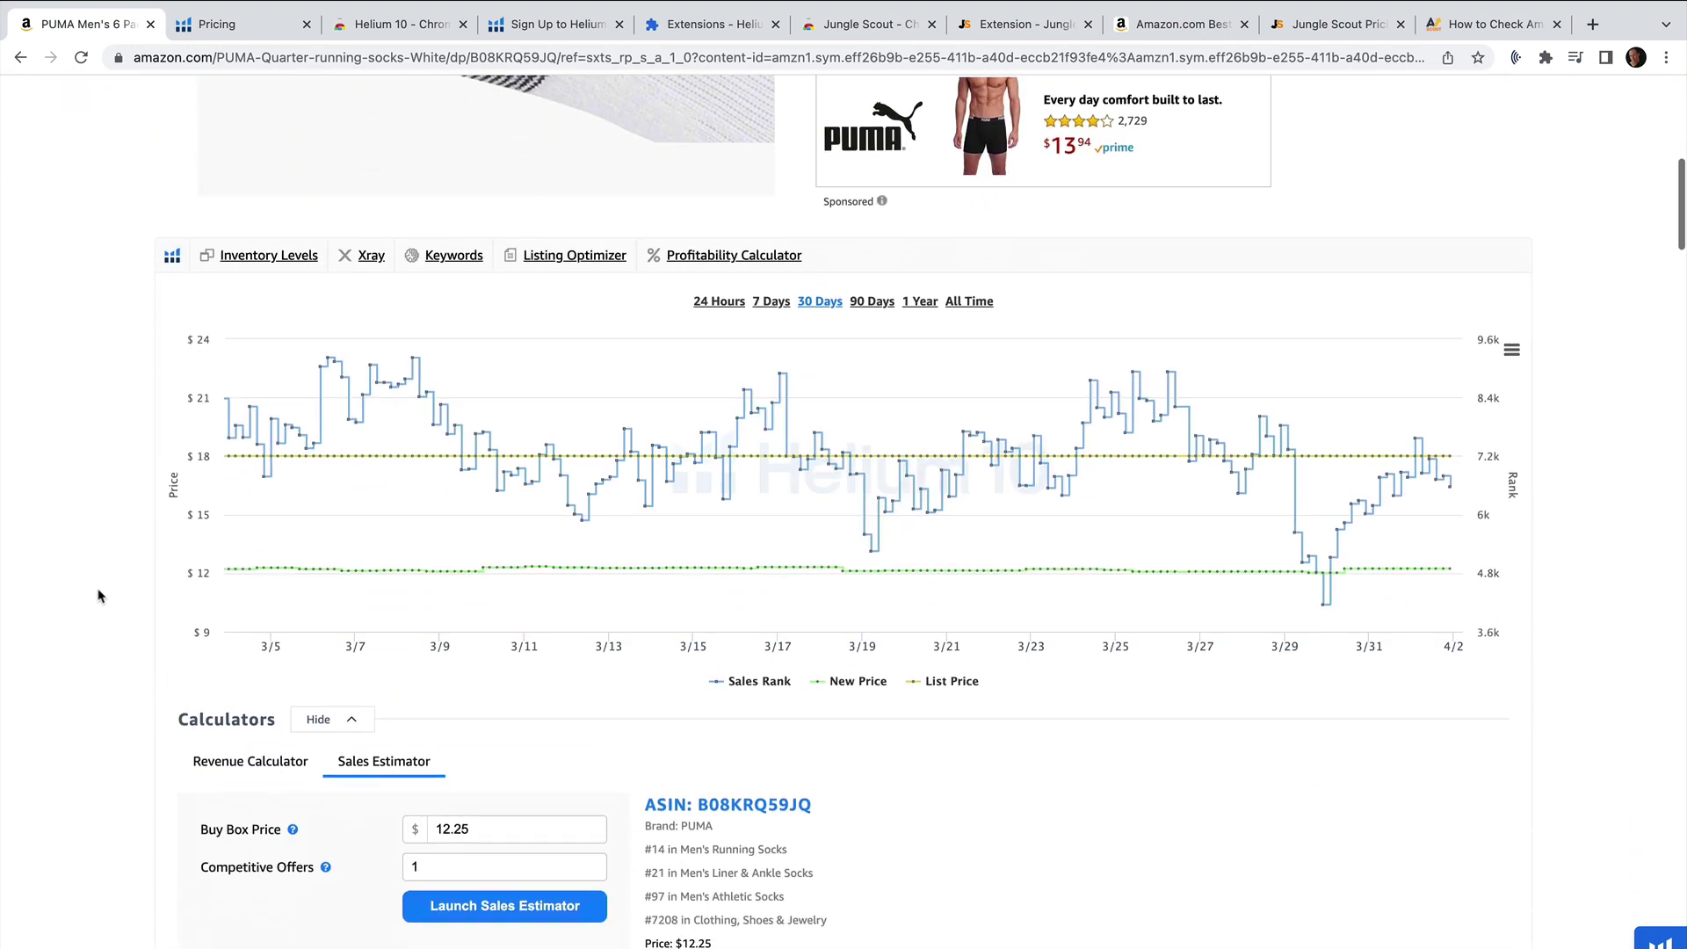
scroll(99, 597, down, 15)
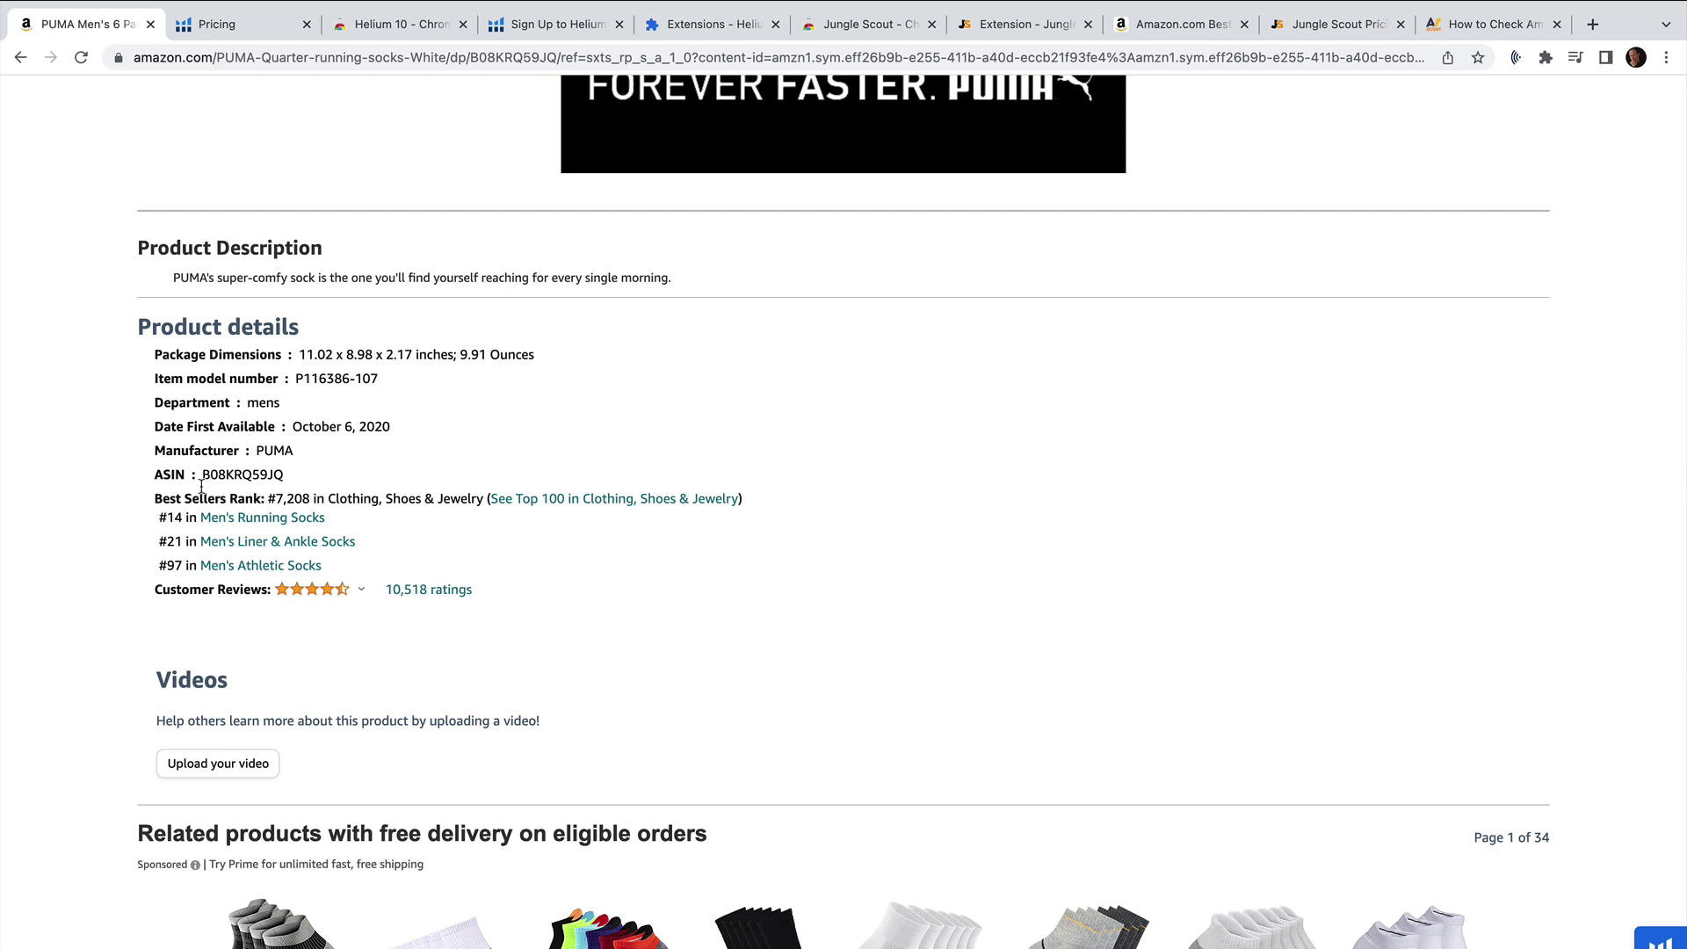
drag(139, 323, 275, 327)
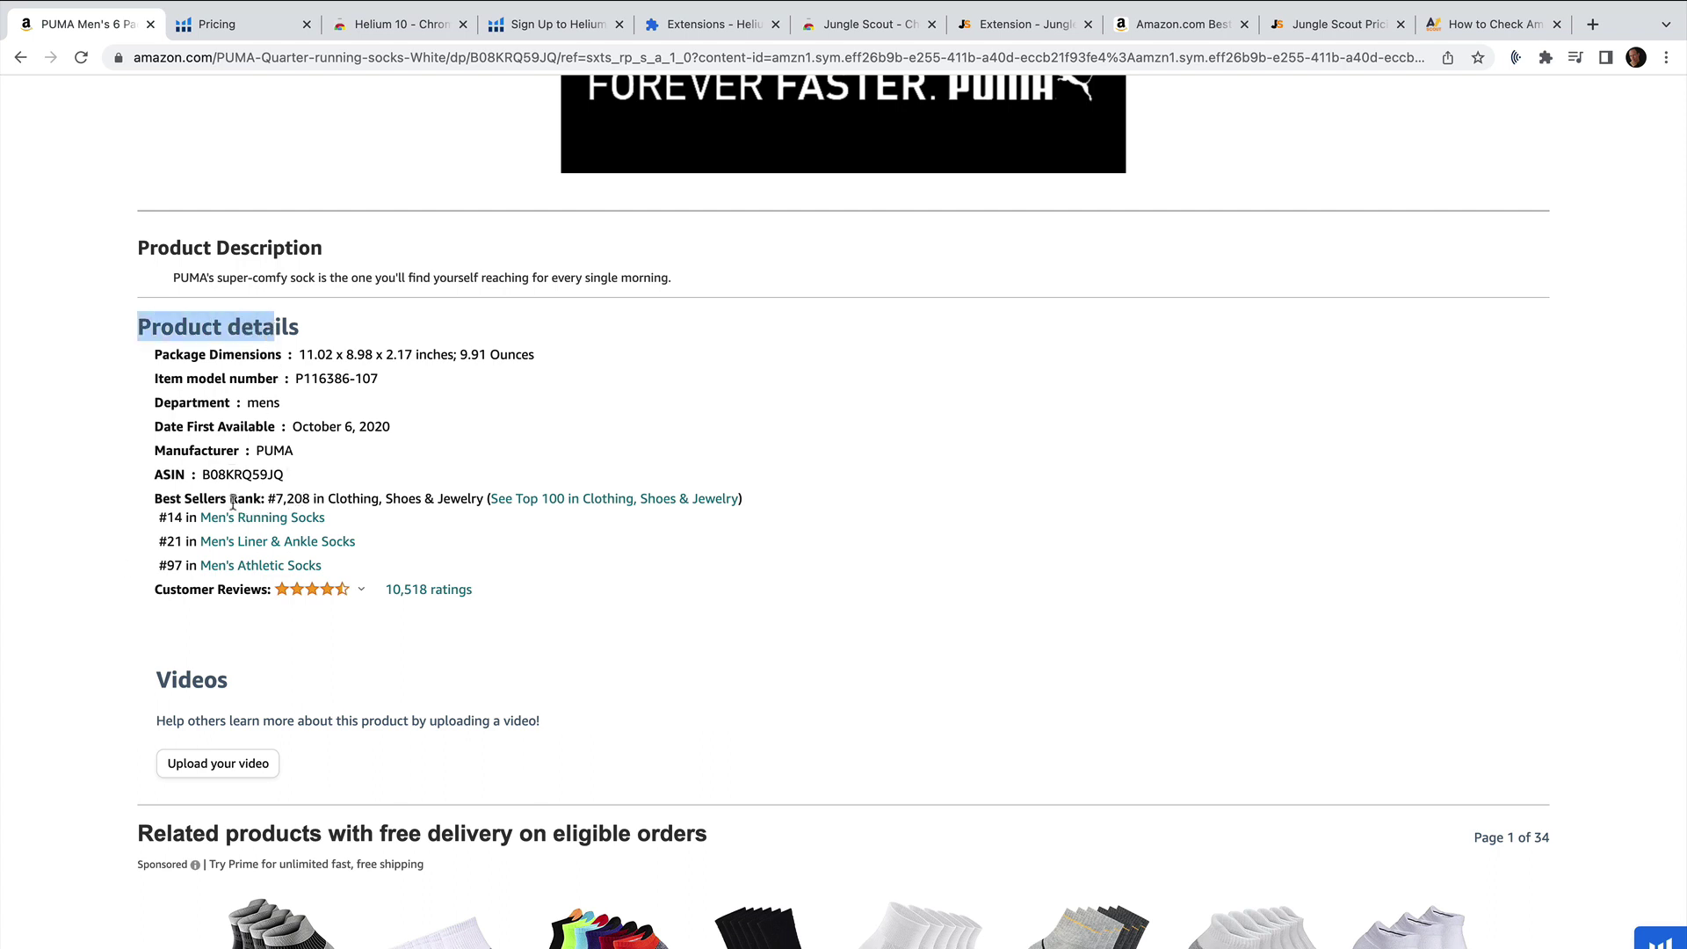
drag(268, 496, 454, 490)
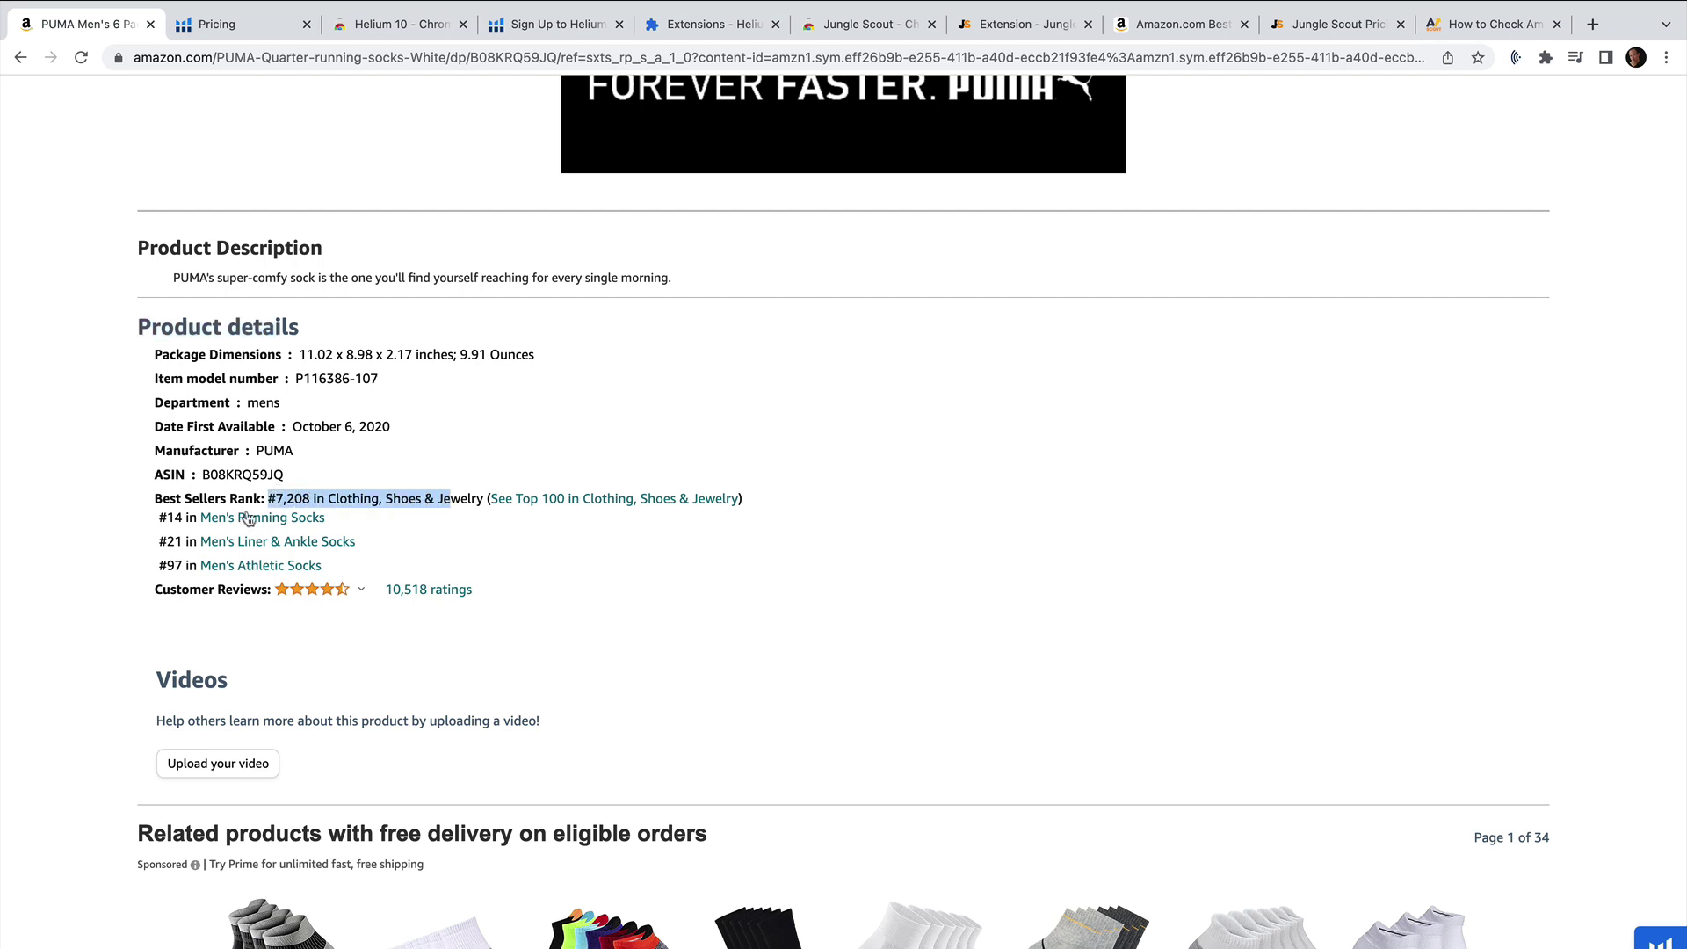
click(160, 517)
drag(161, 517, 343, 564)
click(92, 539)
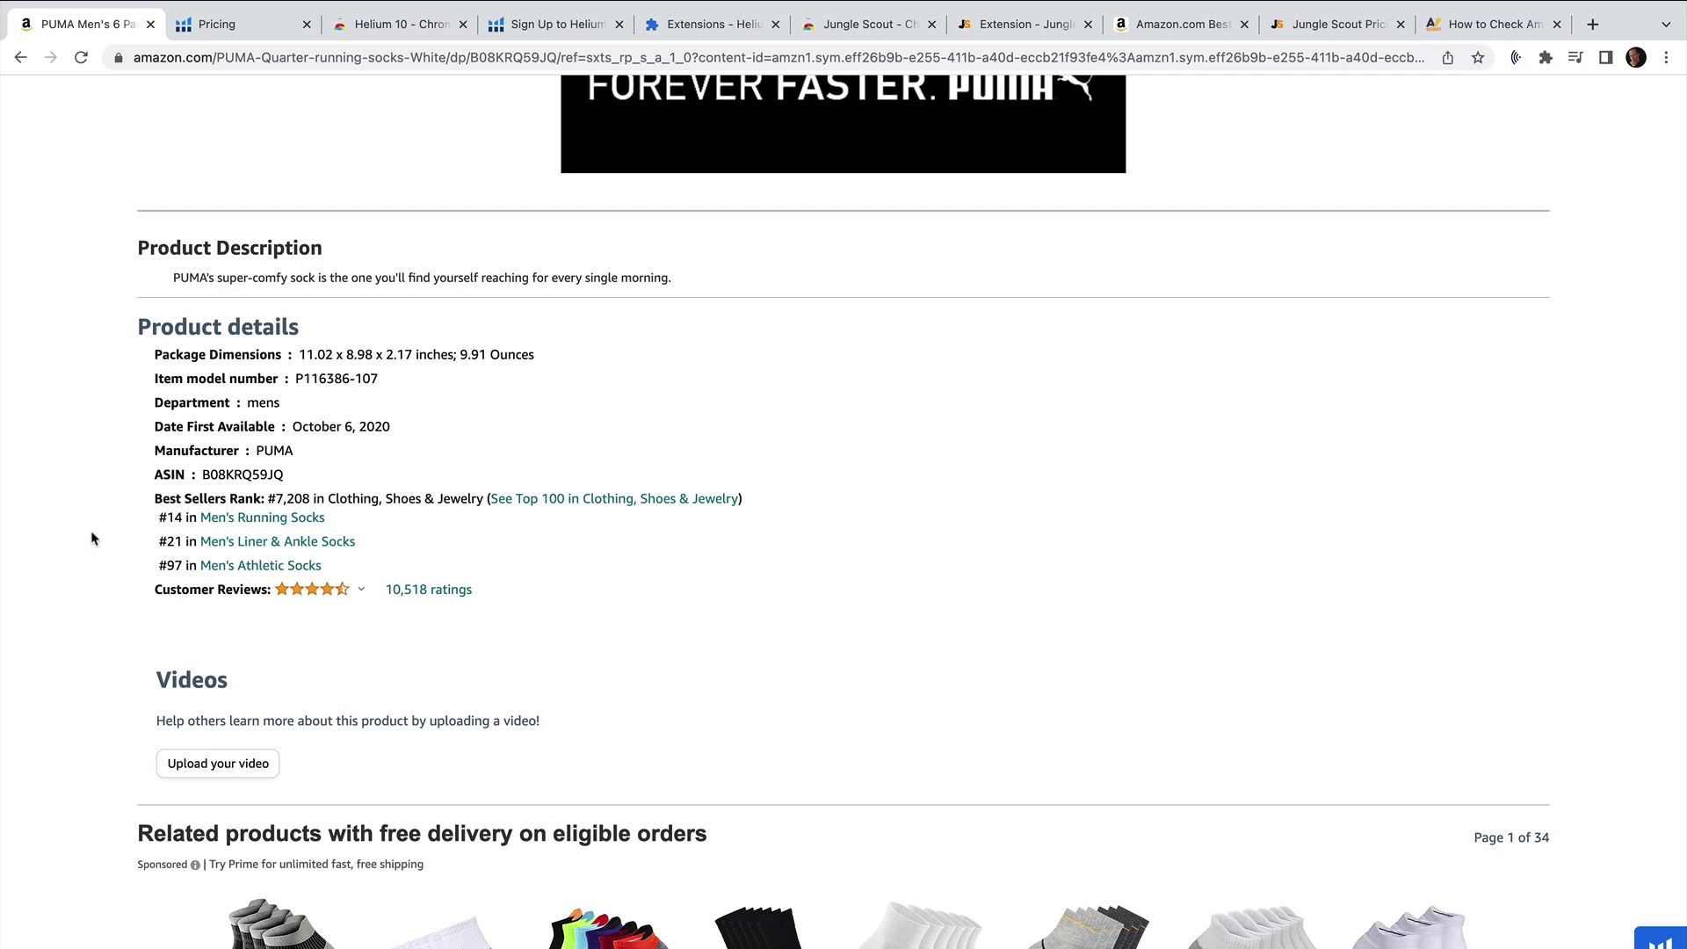
drag(268, 498, 484, 498)
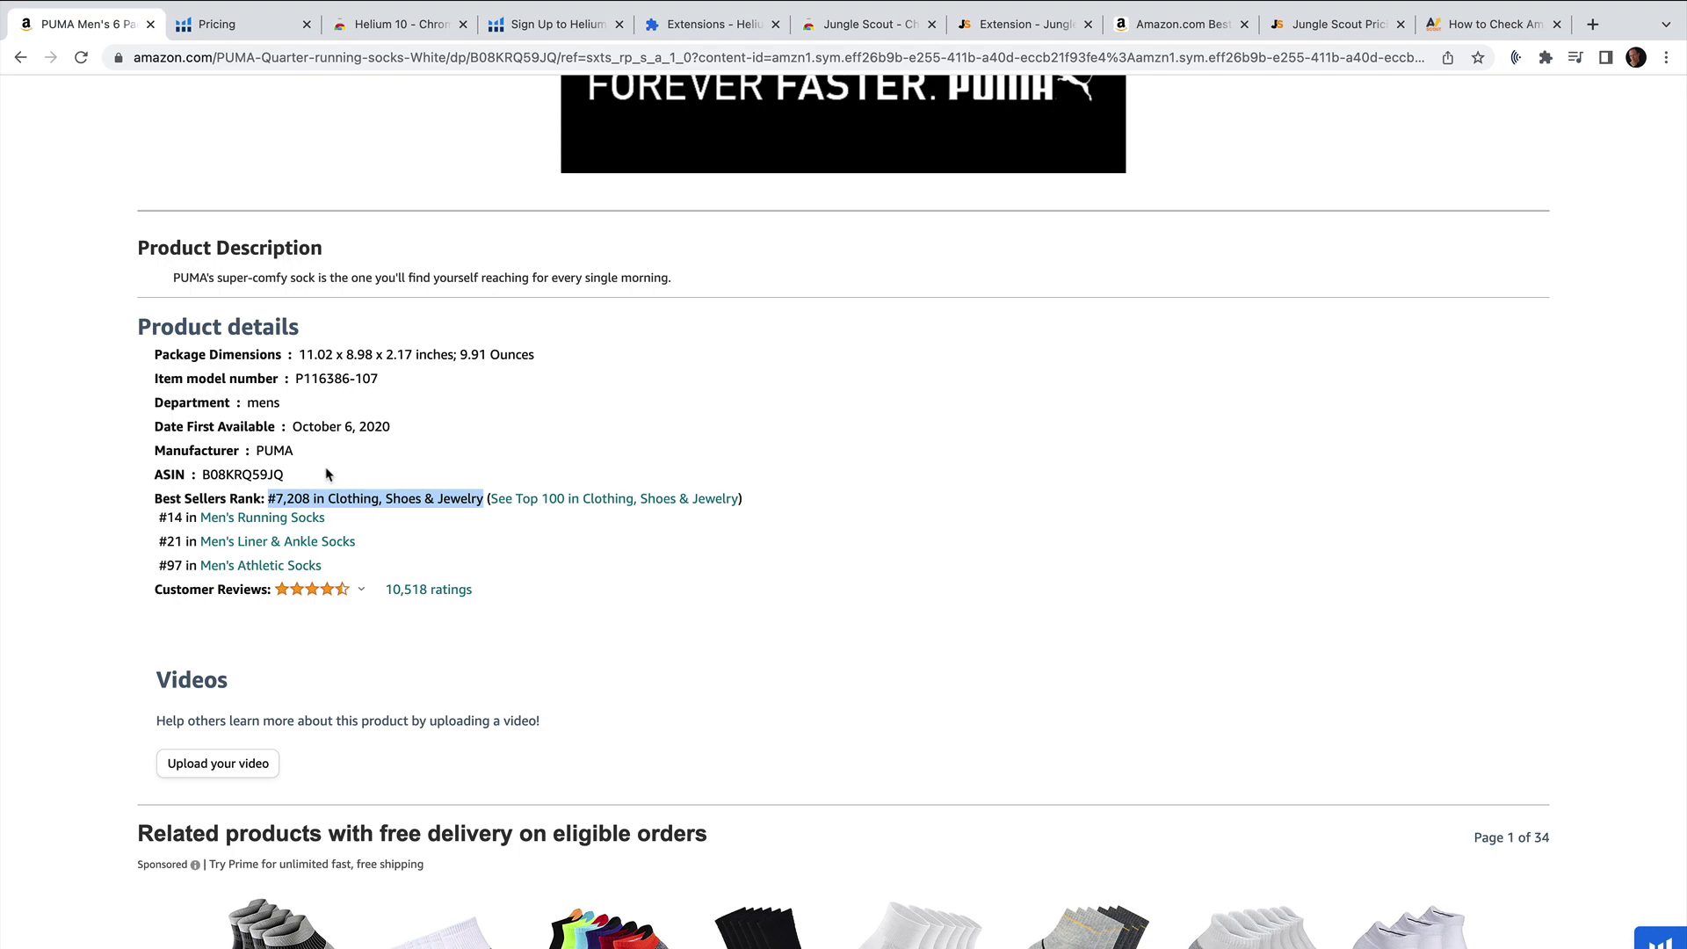
Return to the top of the PUMA listing and show the 6-pack photo as the main image
scroll(66, 455, up, 6)
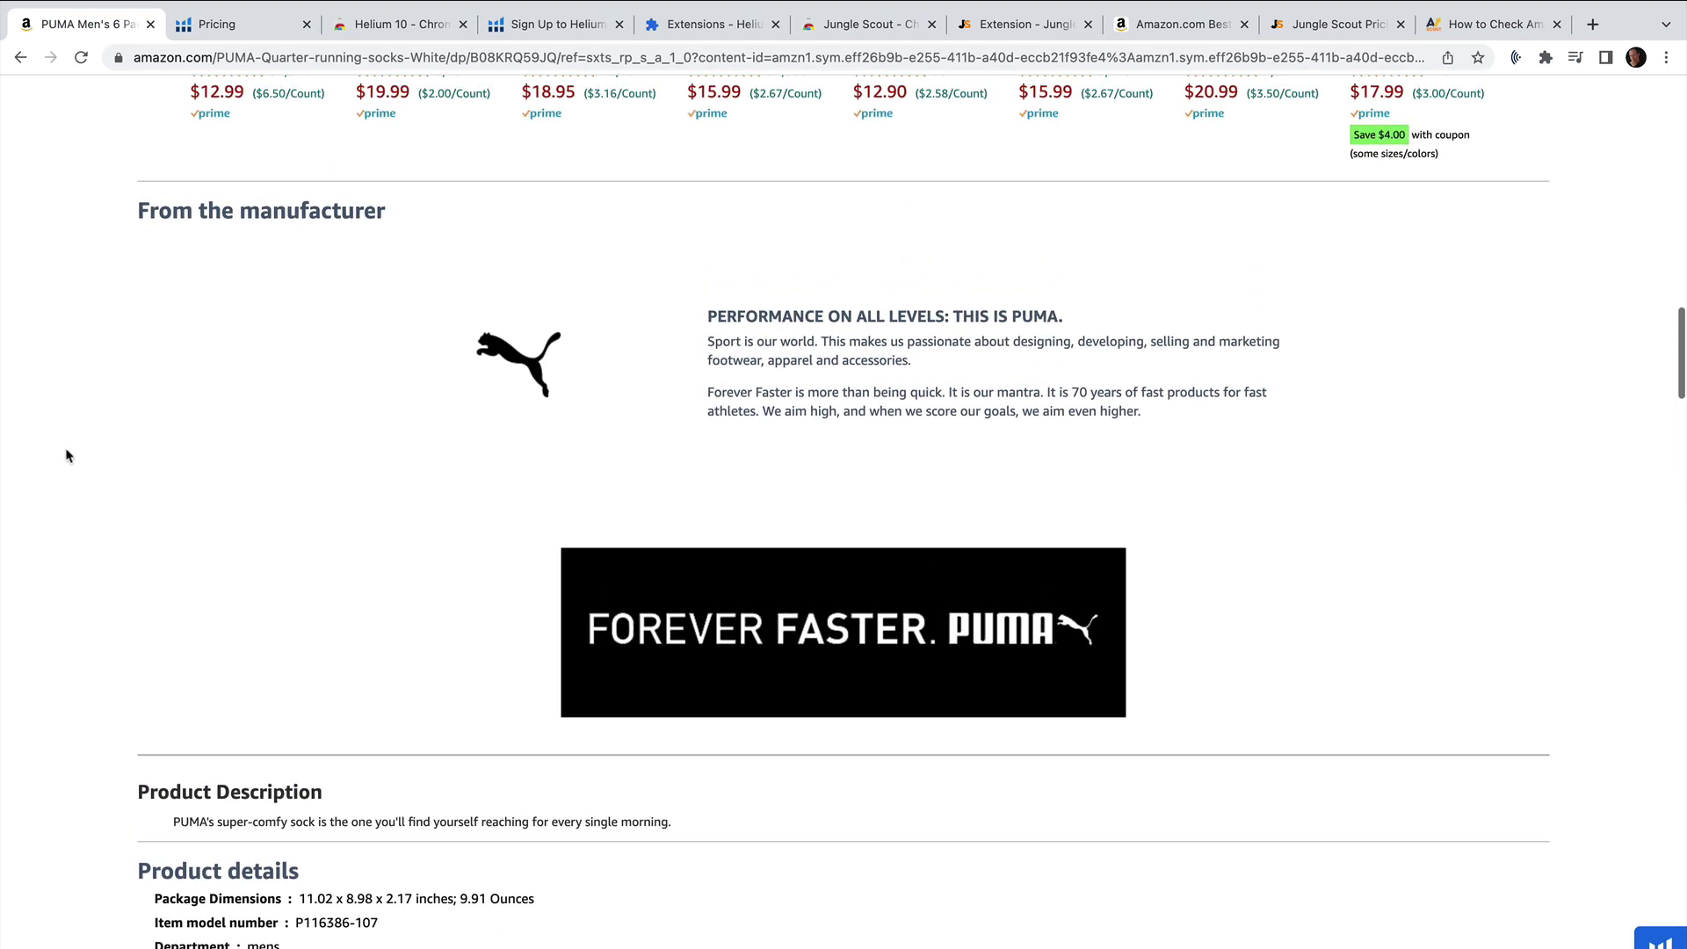
scroll(67, 455, up, 8)
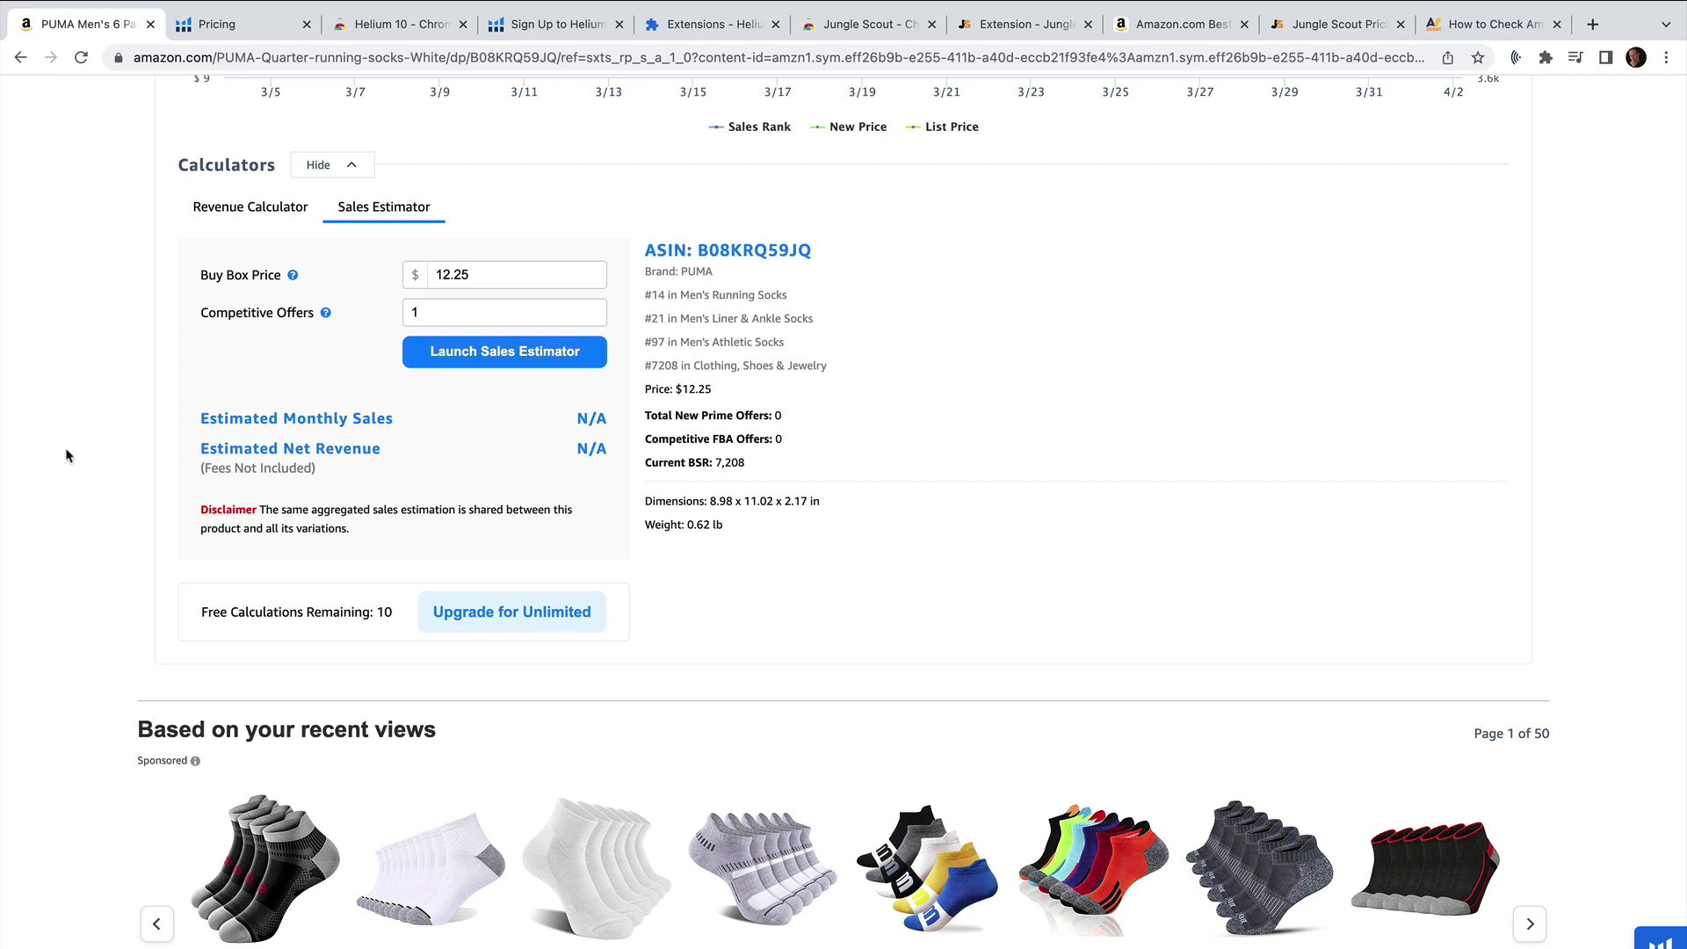
scroll(66, 455, up, 4)
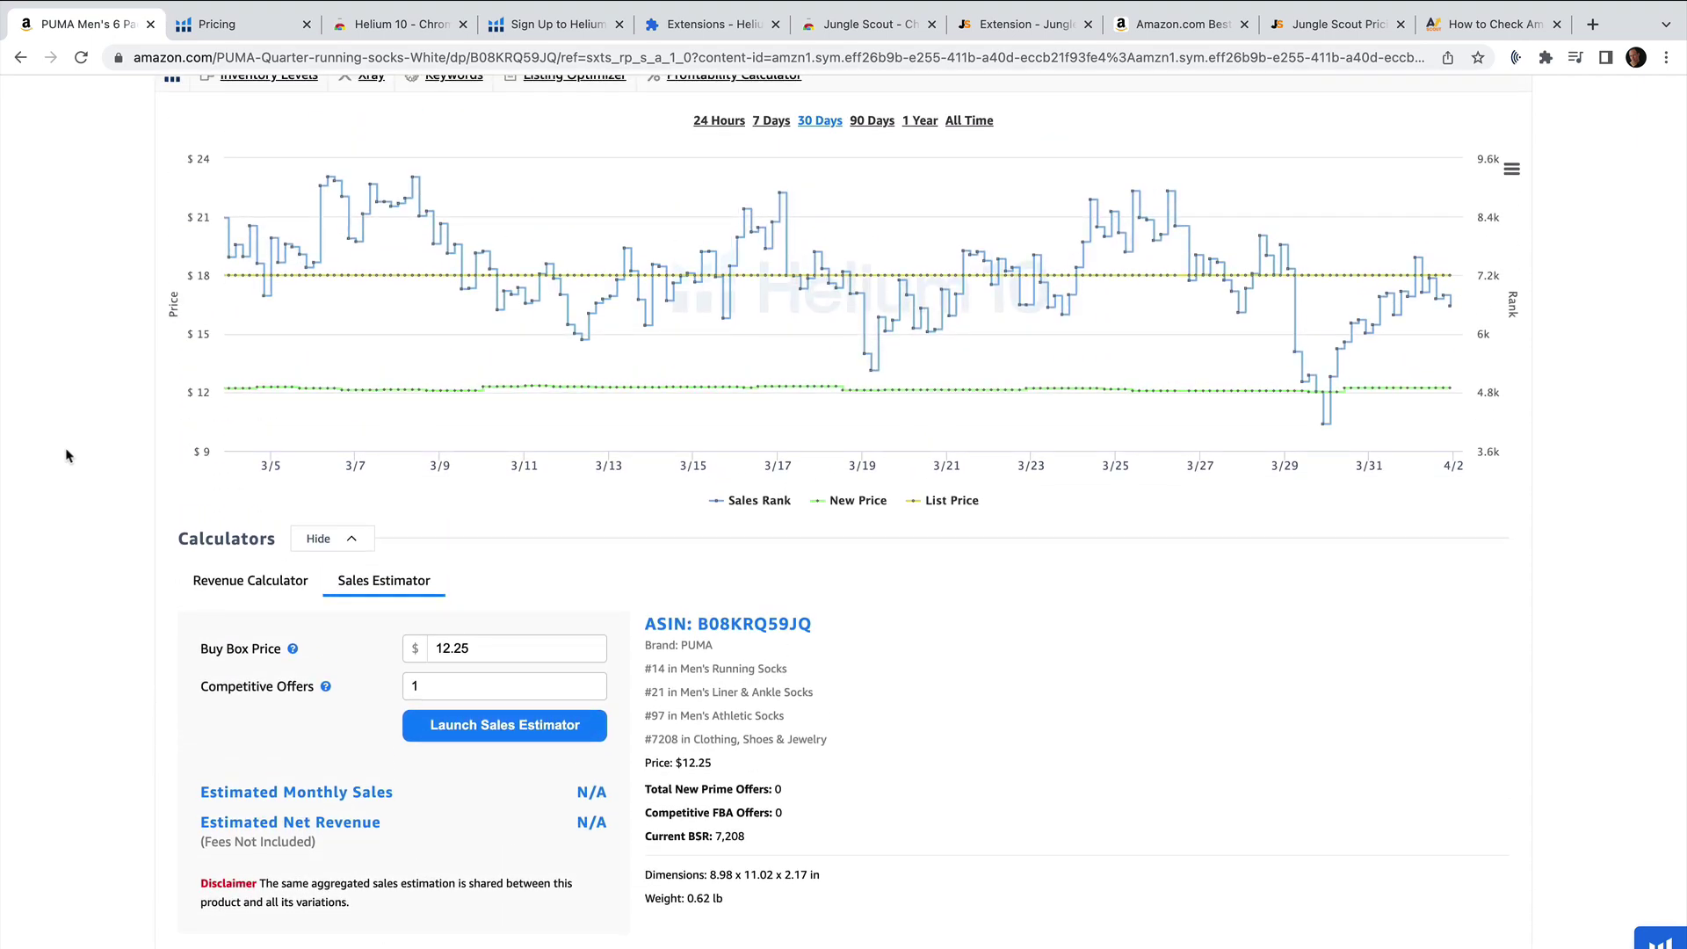
scroll(67, 455, up, 15)
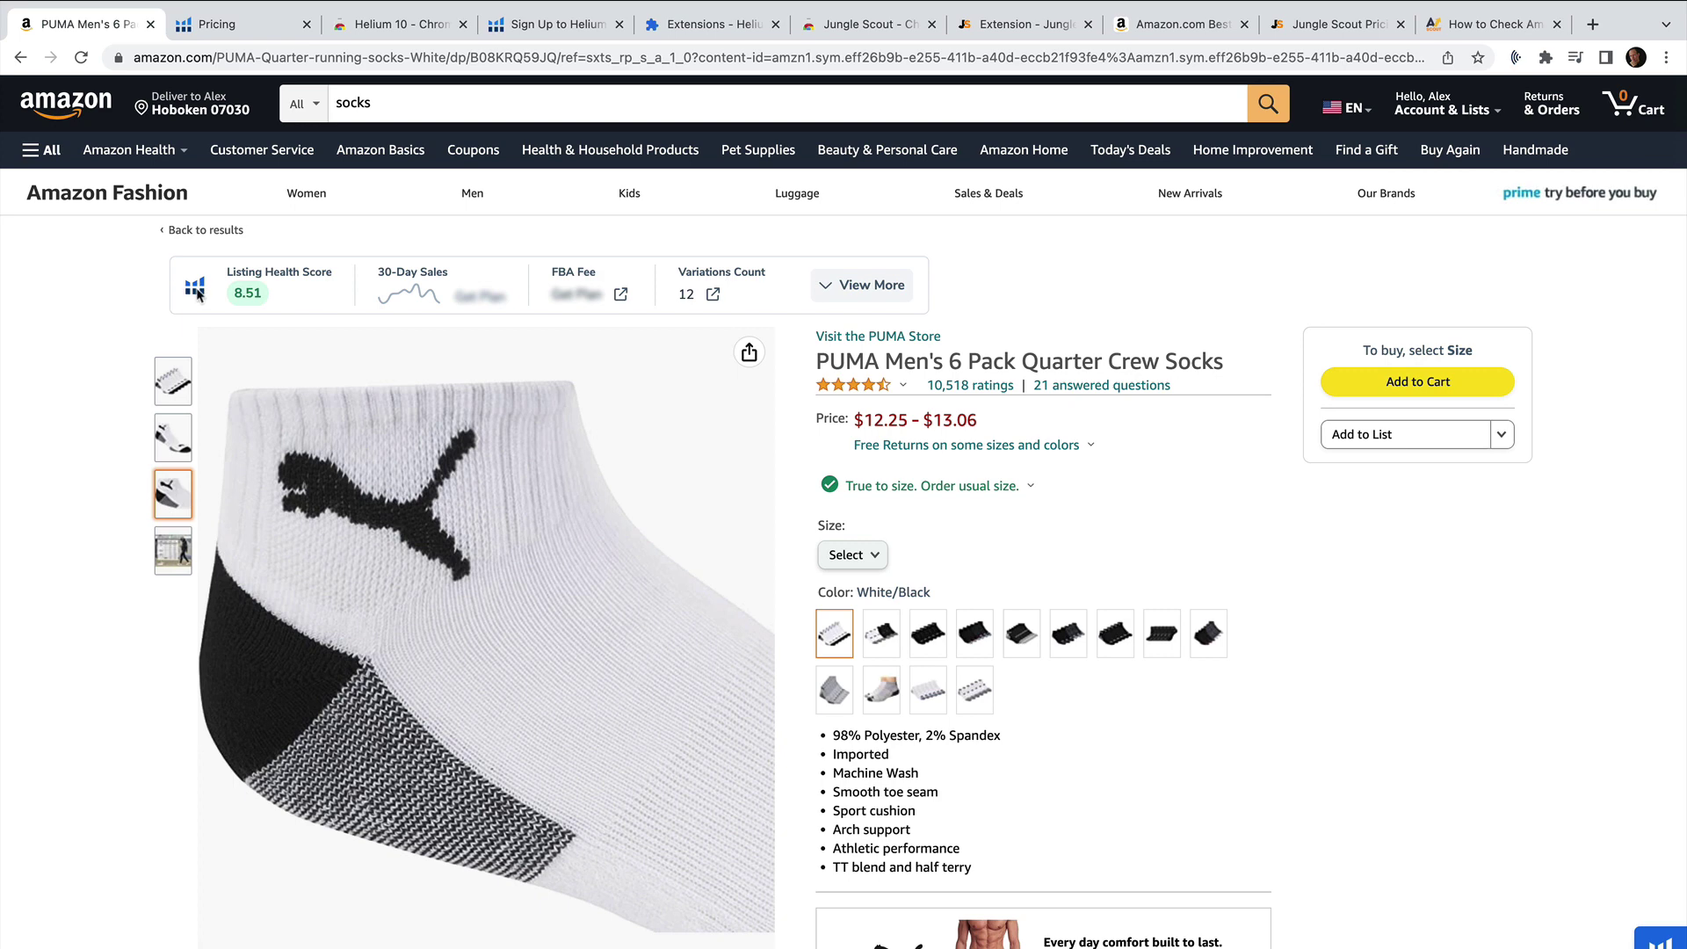
click(172, 380)
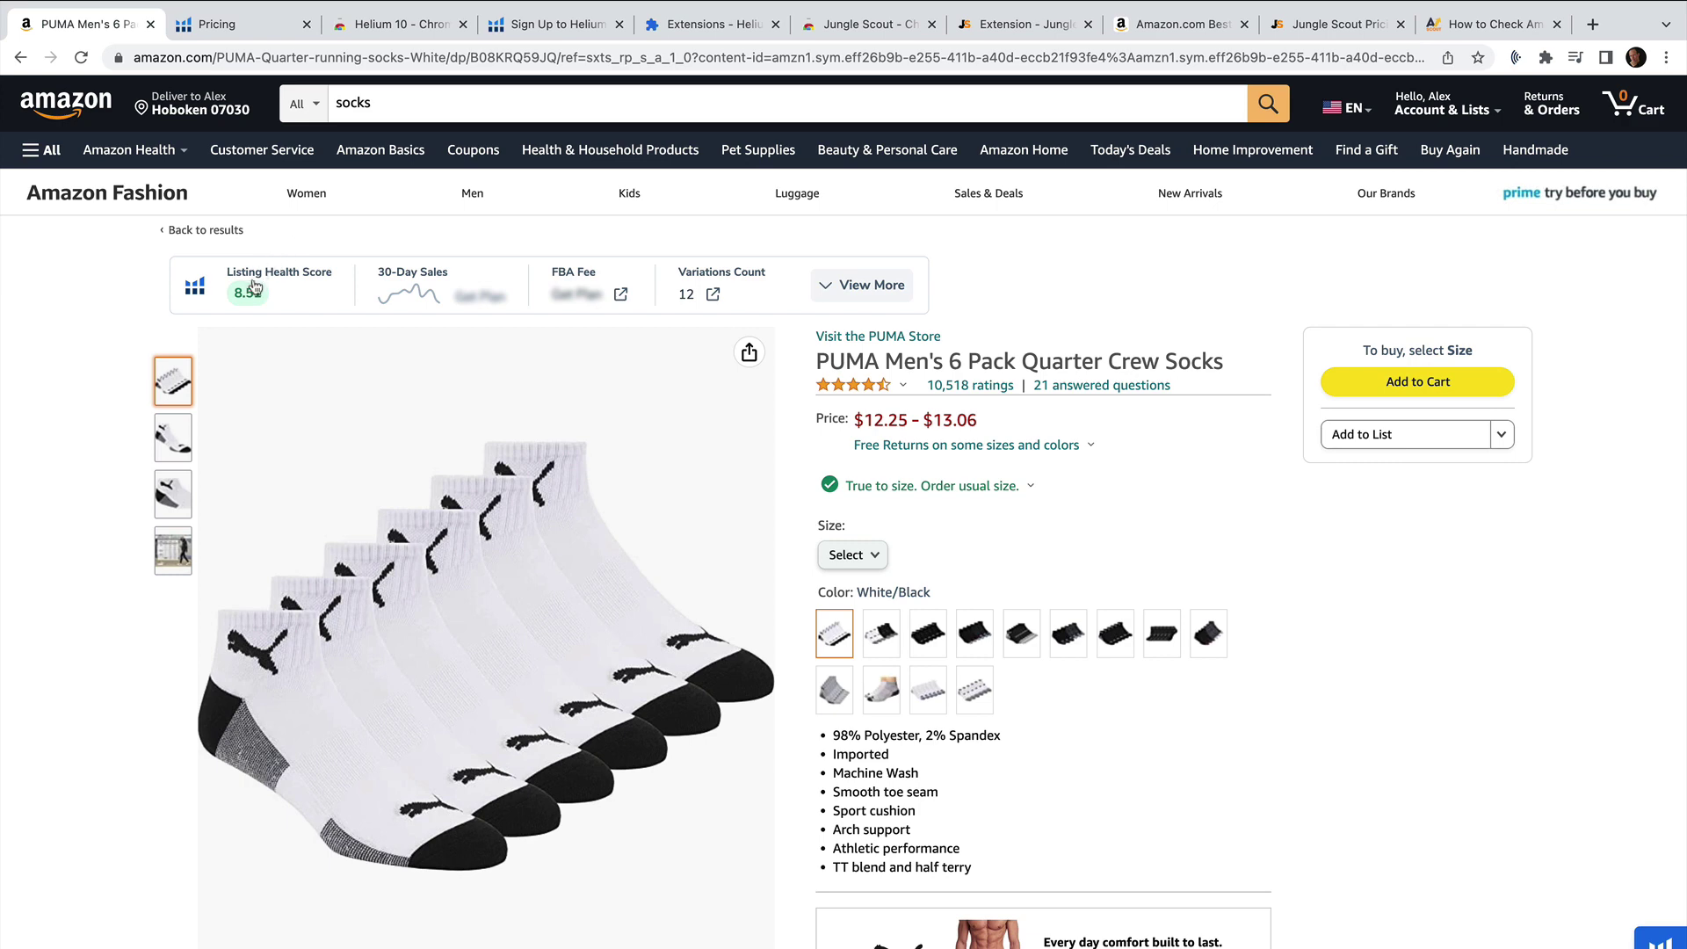
mouse_move(427, 282)
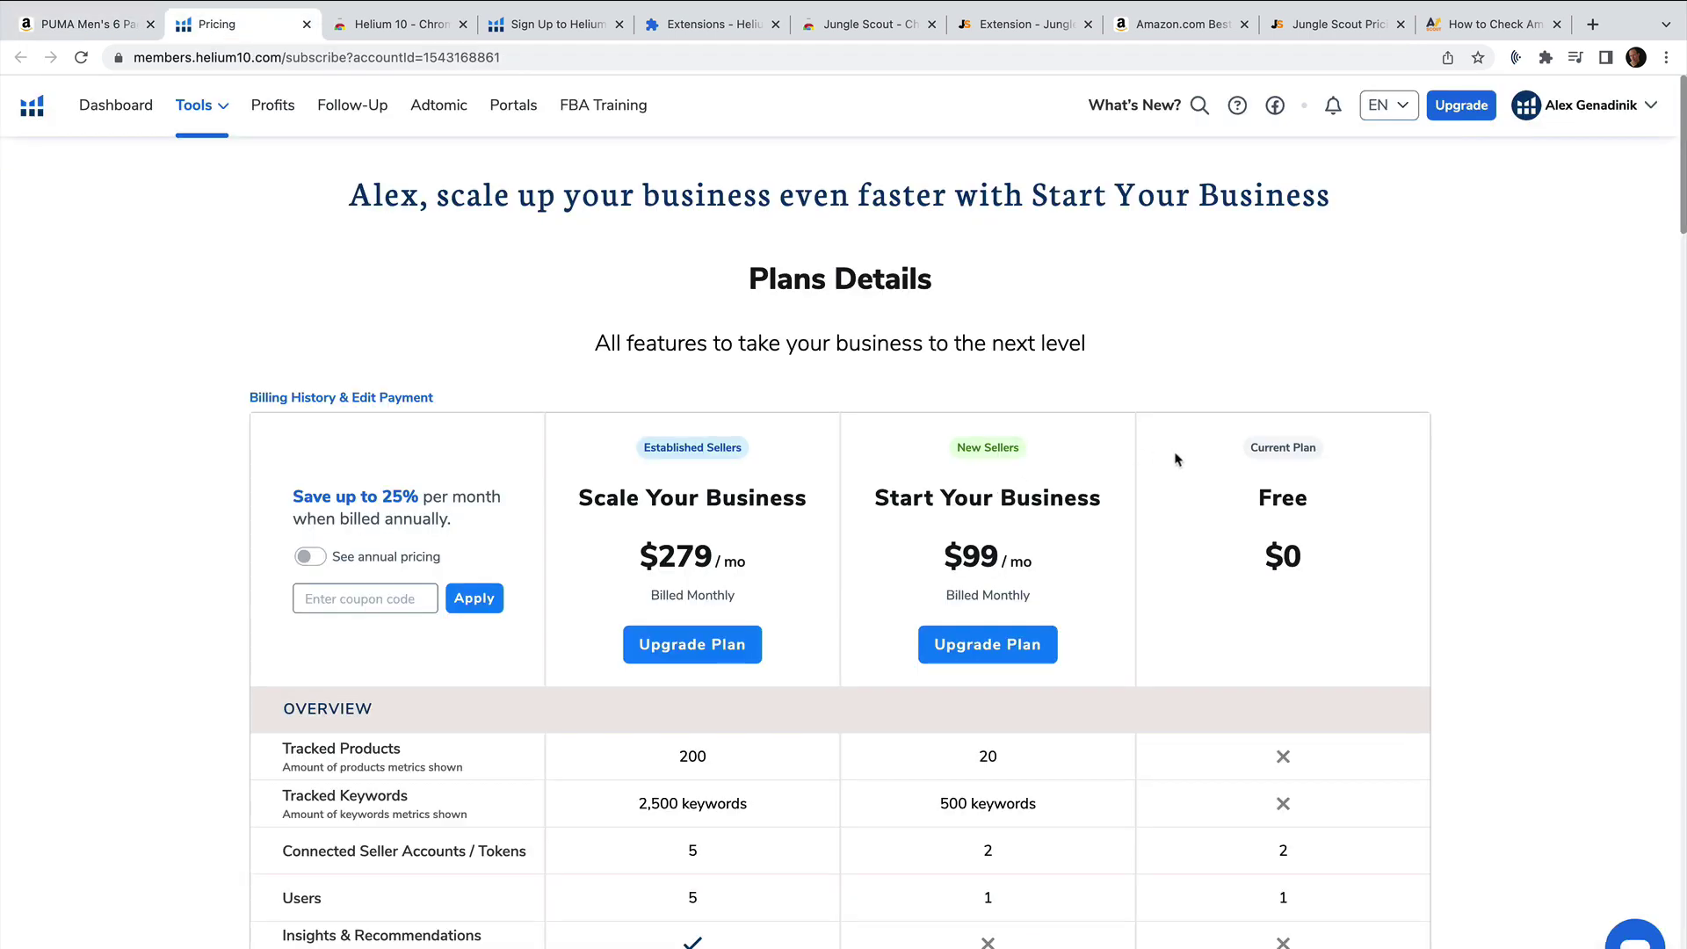
Highlight Helium 10's $99/mo Start Your Business plan, then go back to the PUMA socks listing
scroll(1178, 460, down, 2)
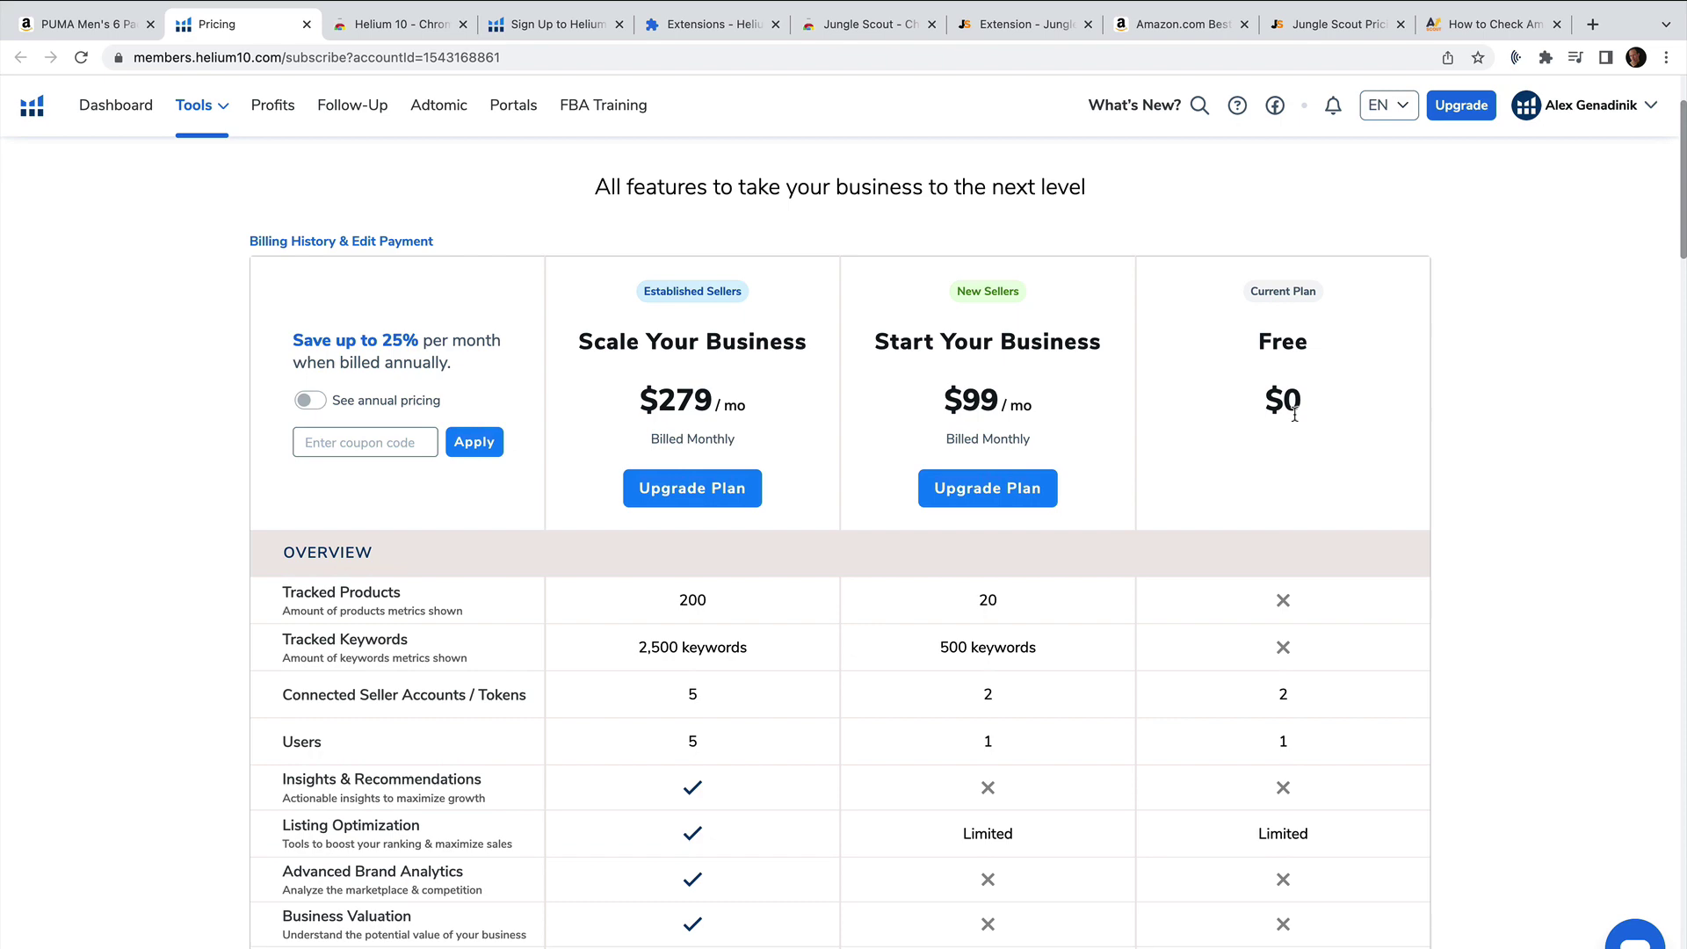
scroll(1294, 415, up, 2)
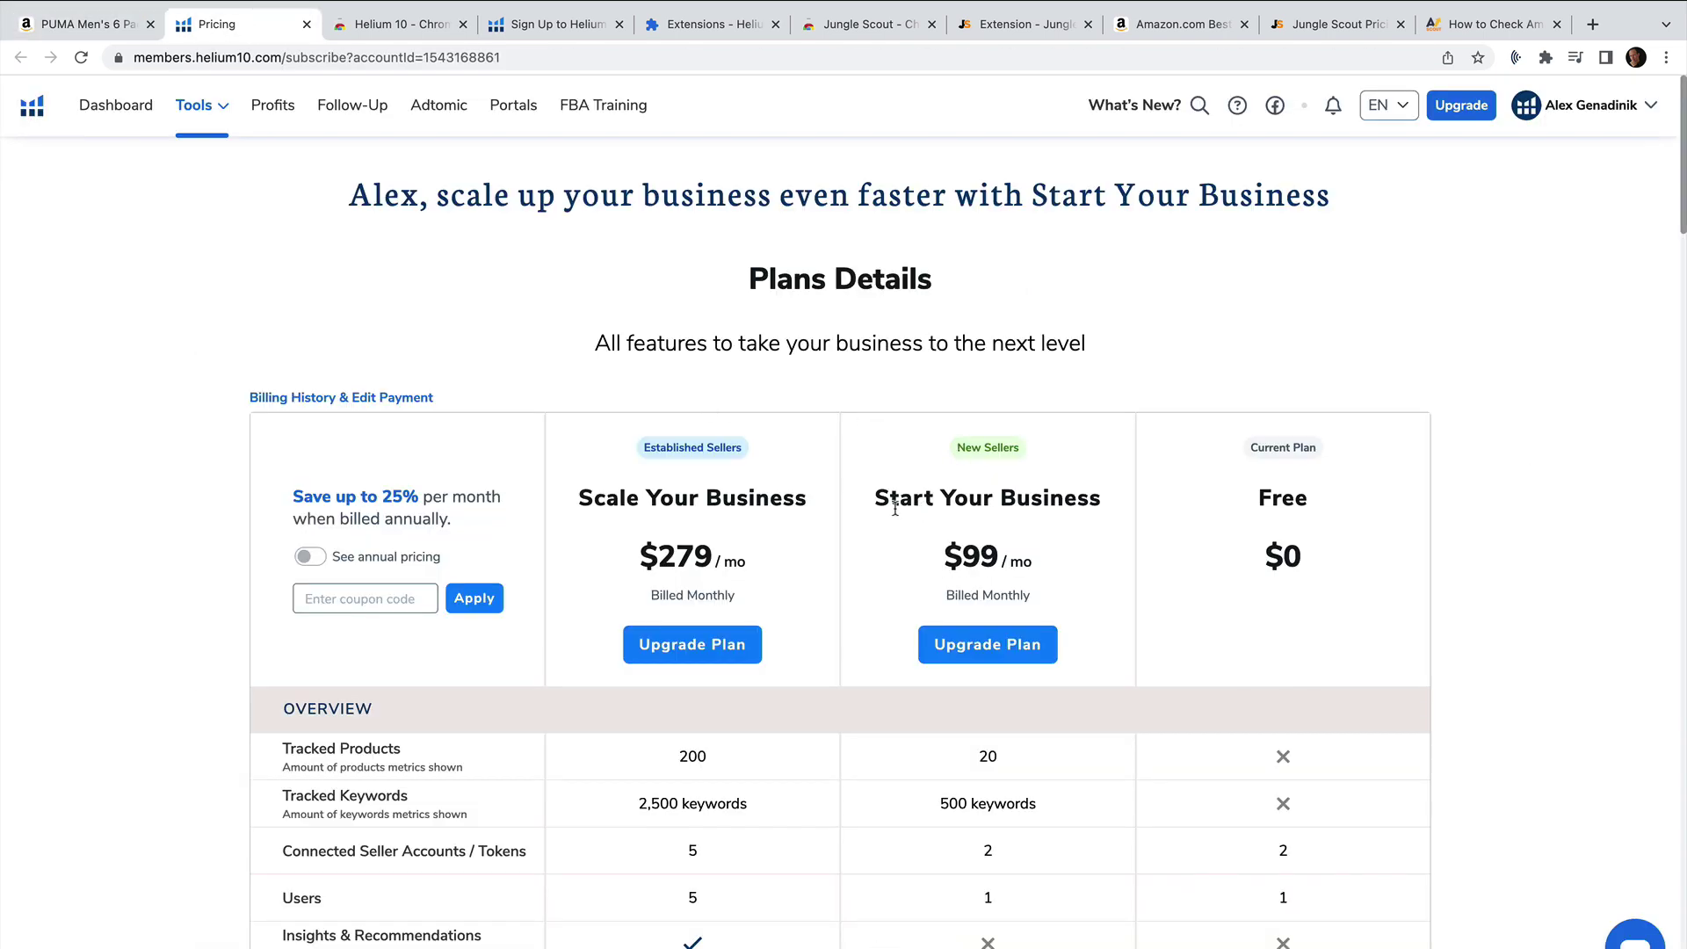
drag(884, 503, 1092, 509)
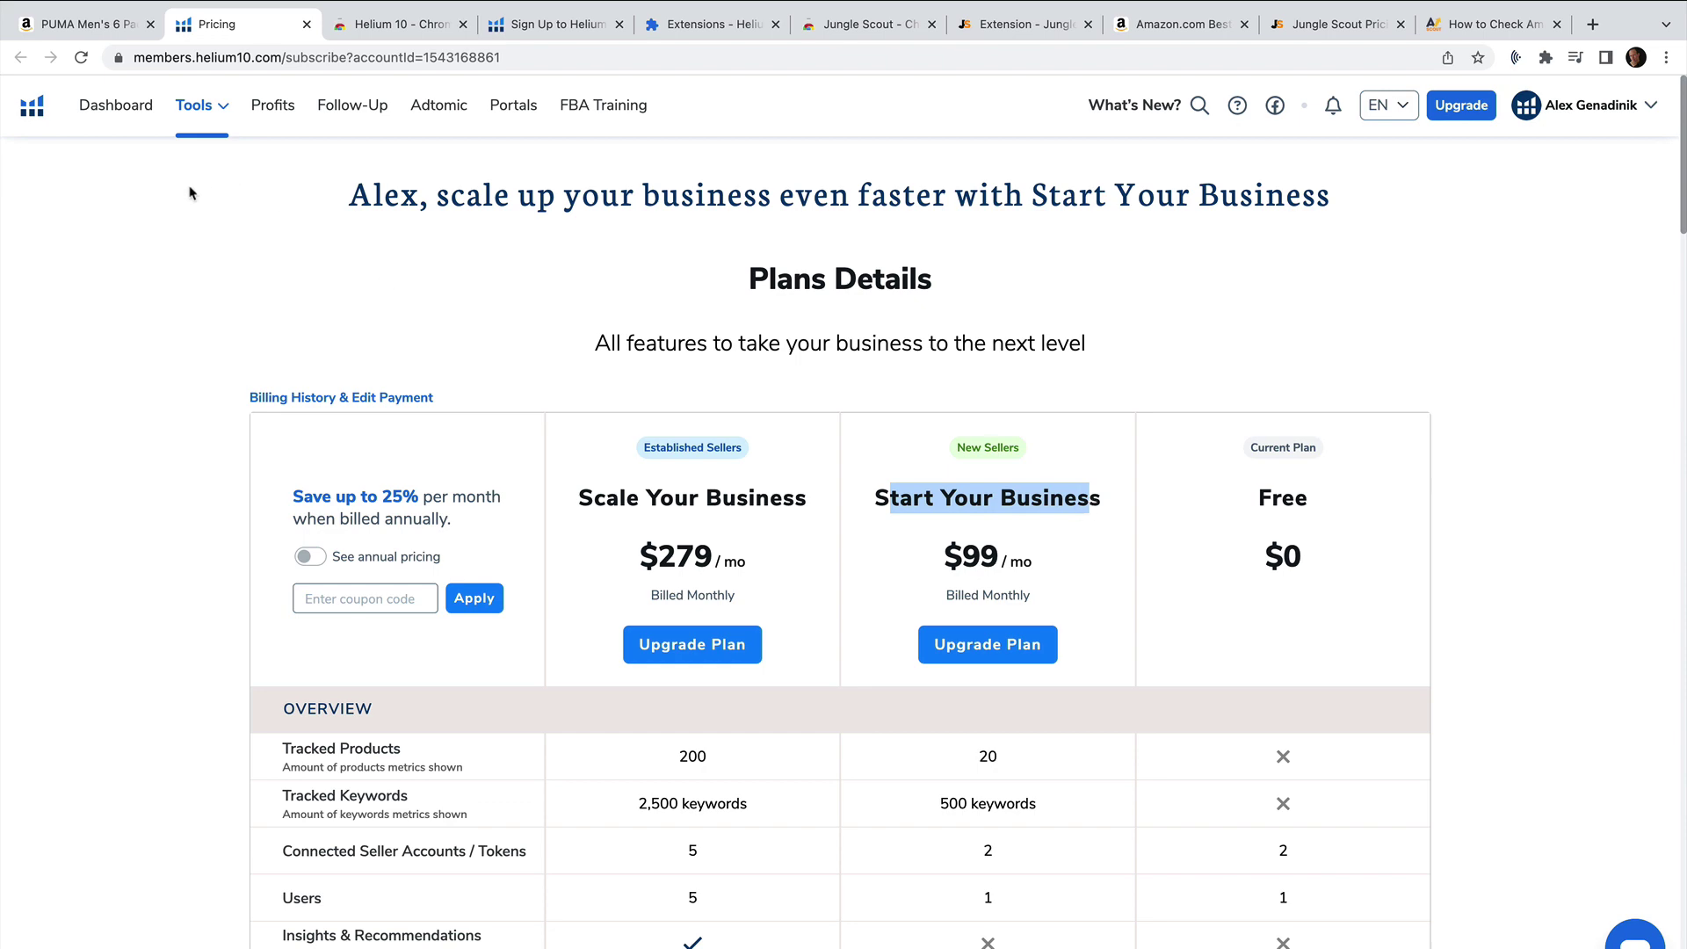
click(81, 27)
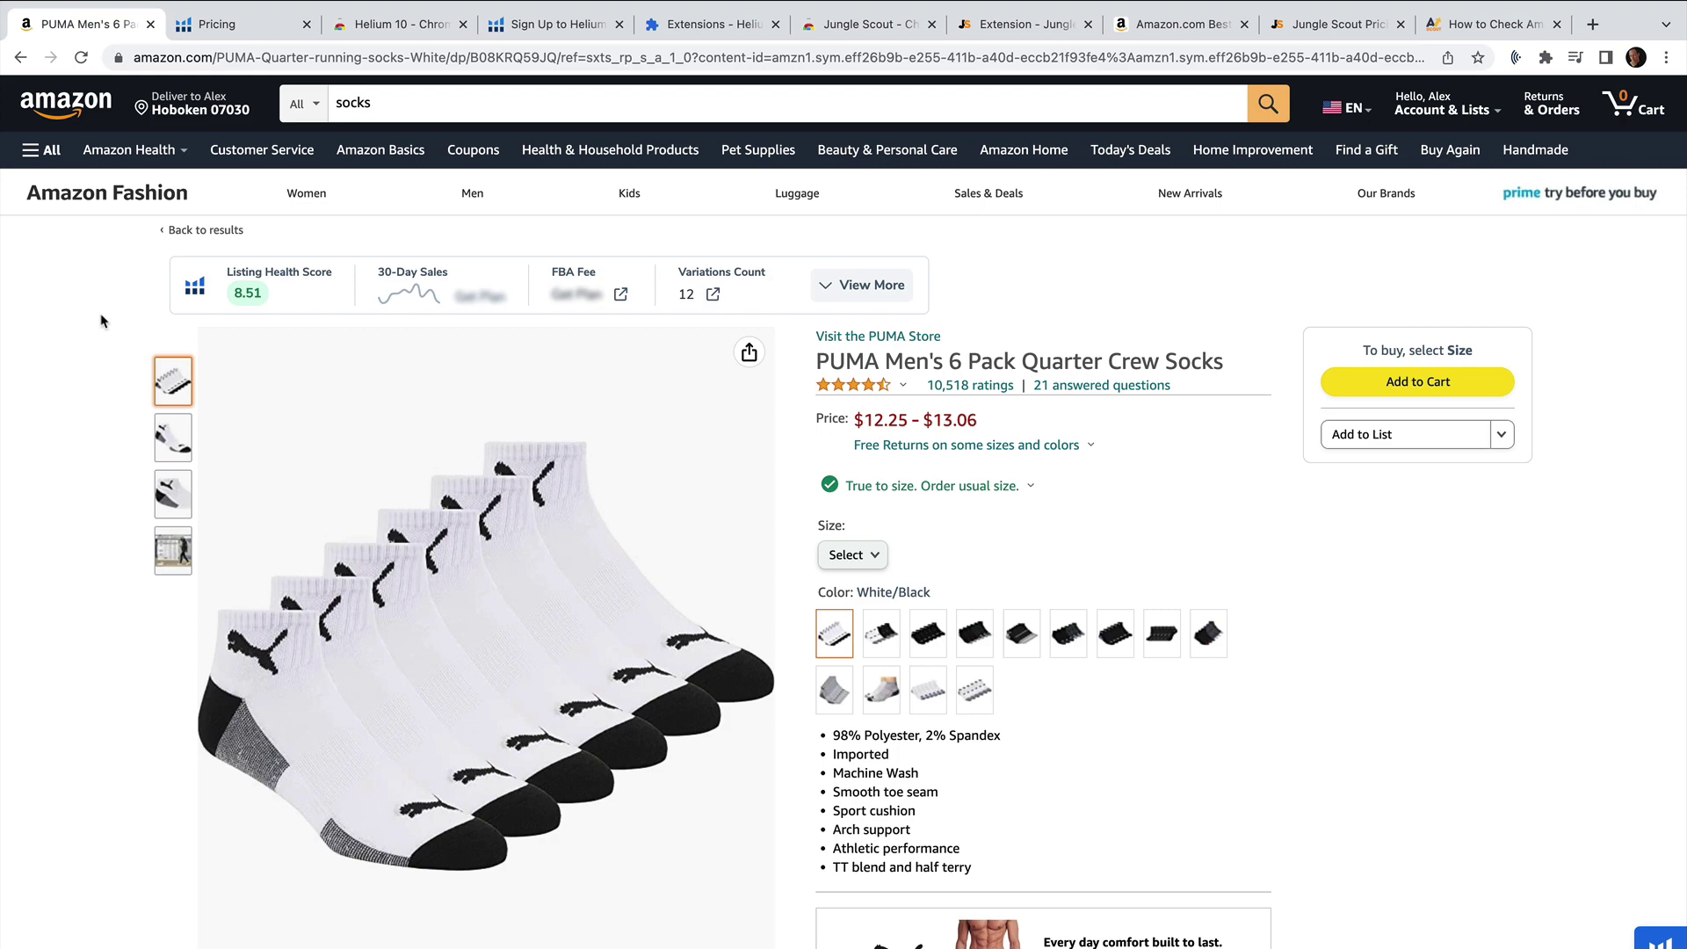
Highlight the Best Sellers Rank label and open the Top 100 in Clothing, Shoes & Jewelry
scroll(100, 435, down, 10)
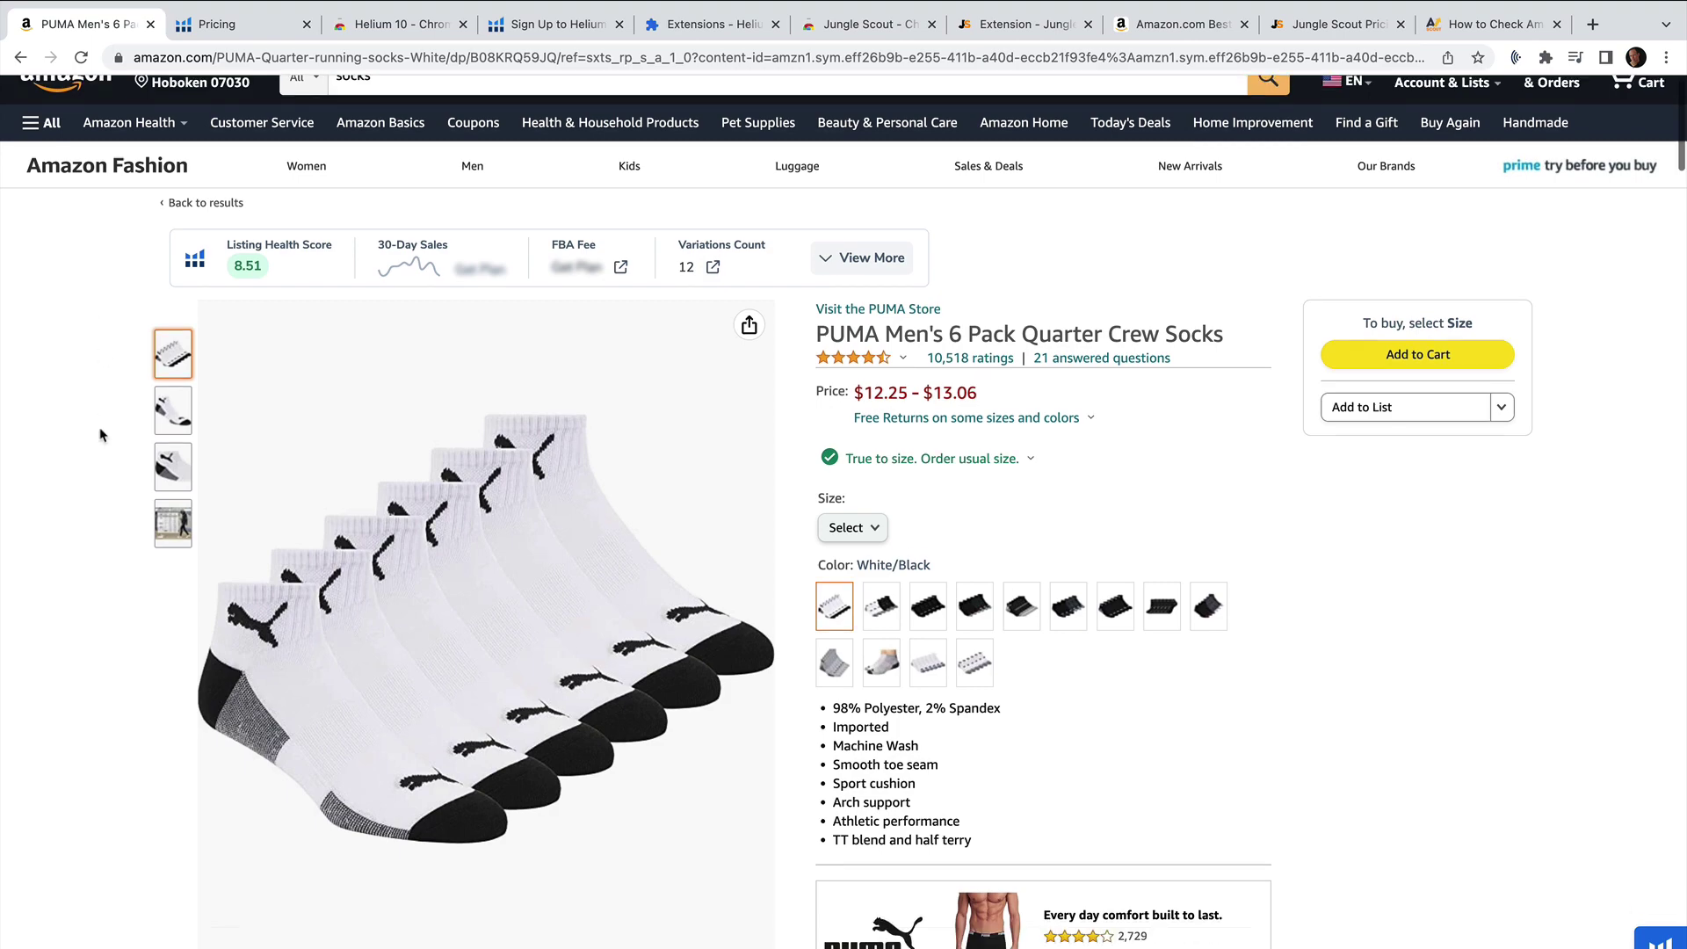
scroll(100, 435, down, 15)
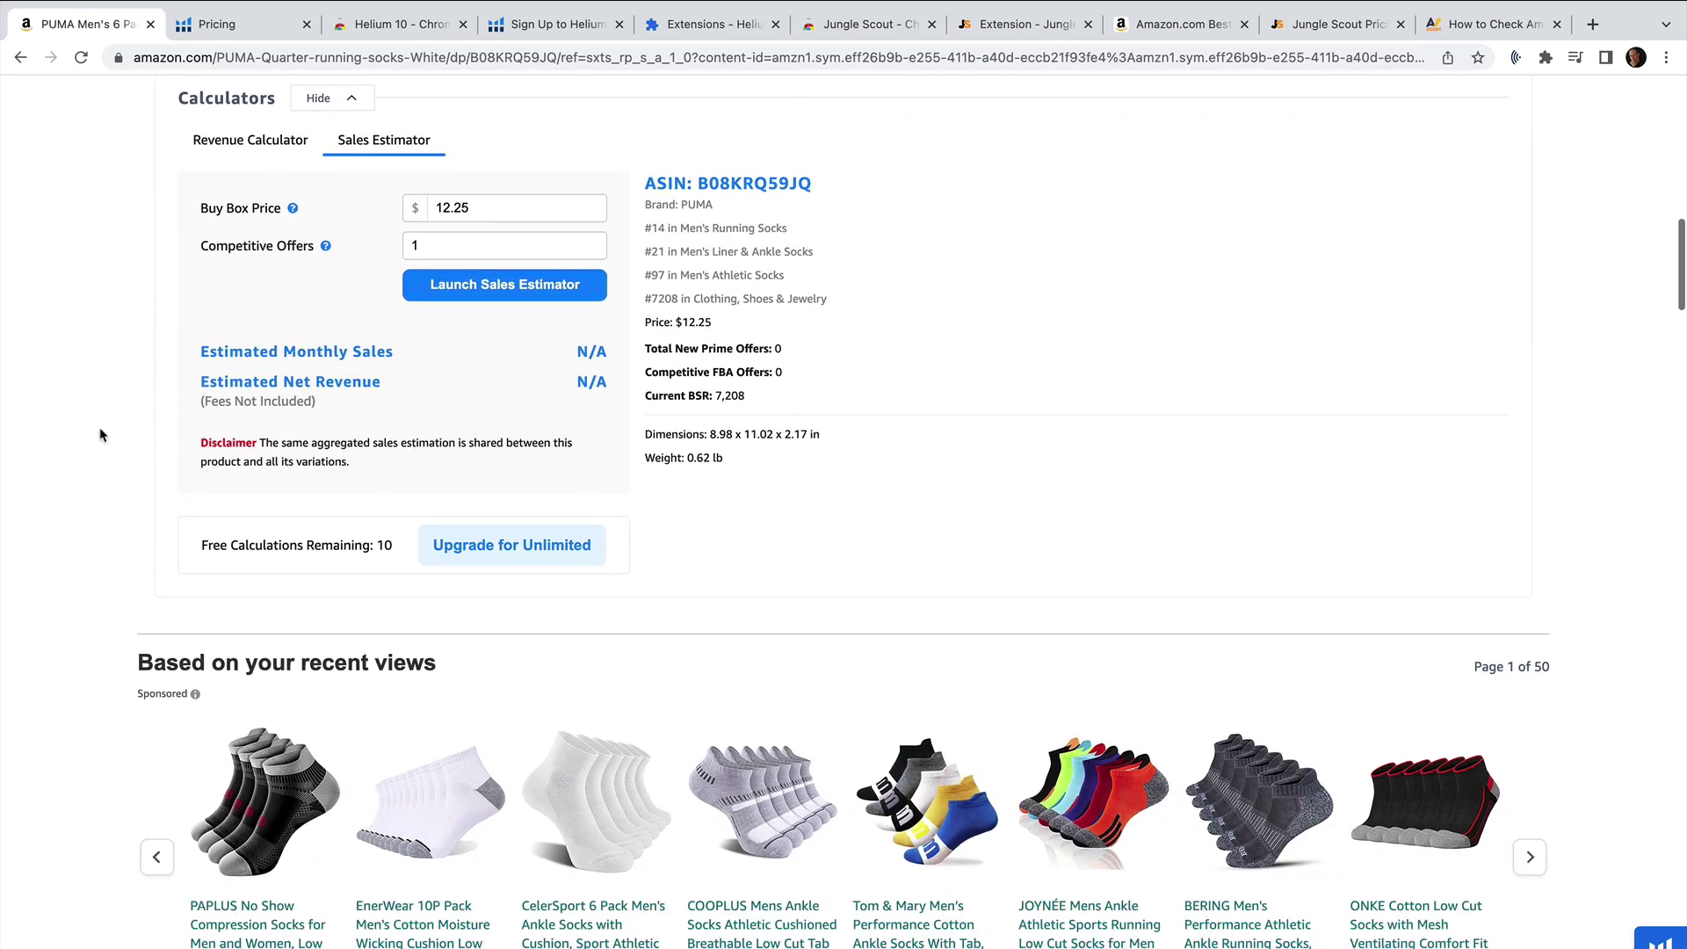
scroll(100, 435, down, 10)
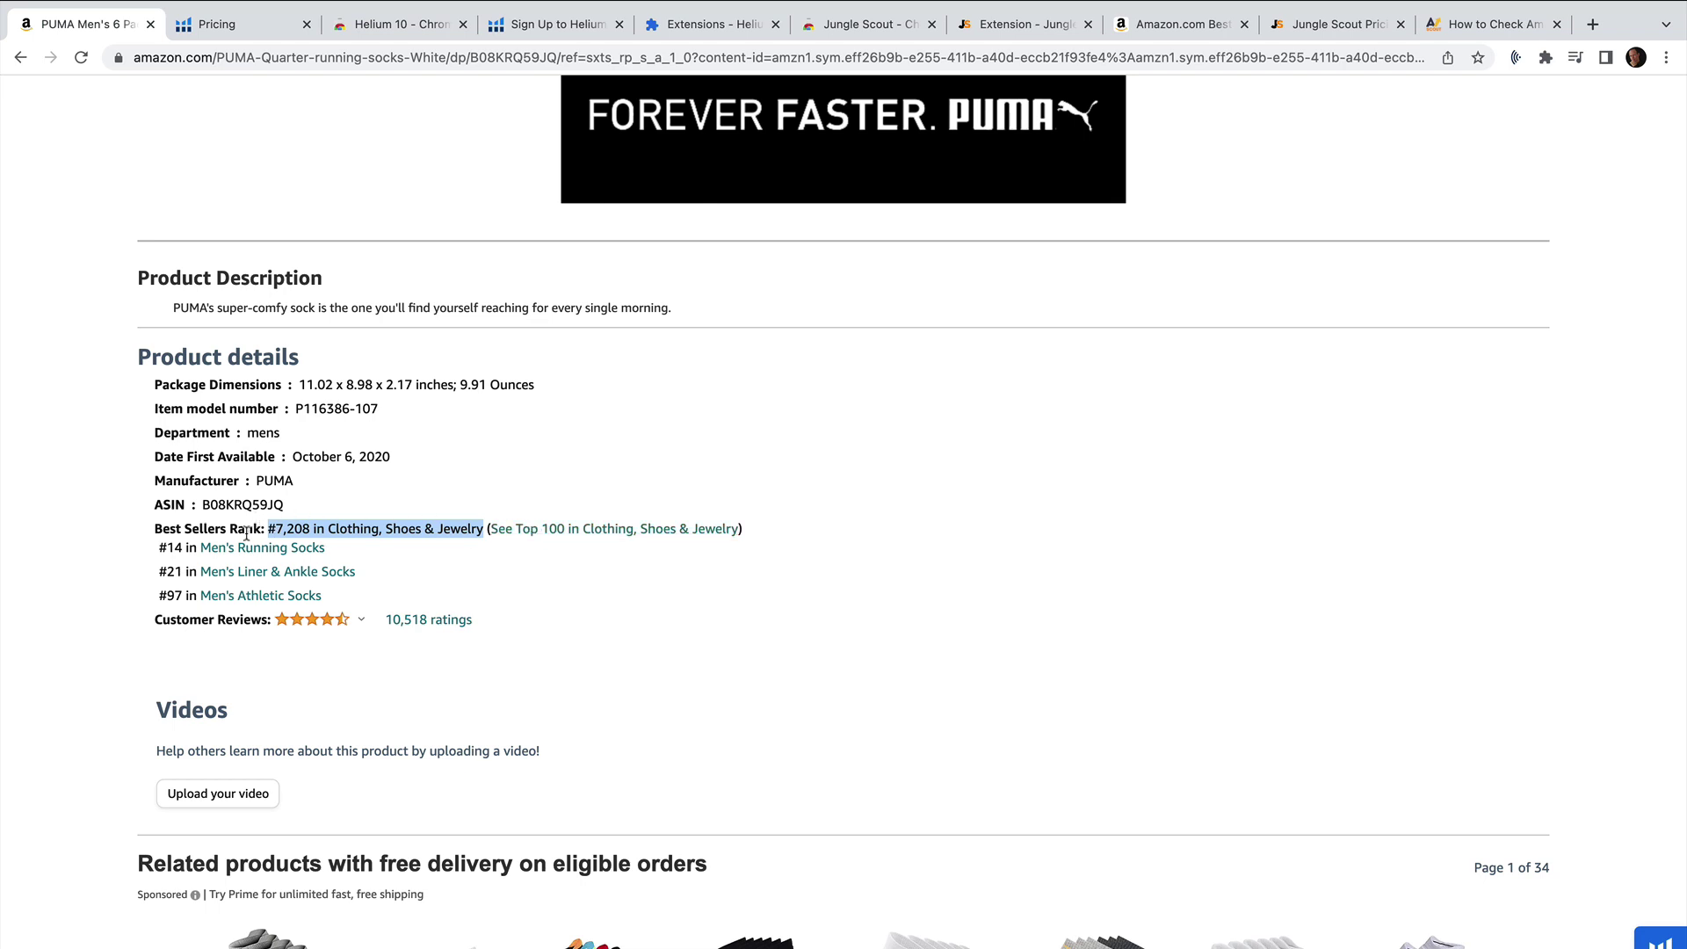
click(159, 526)
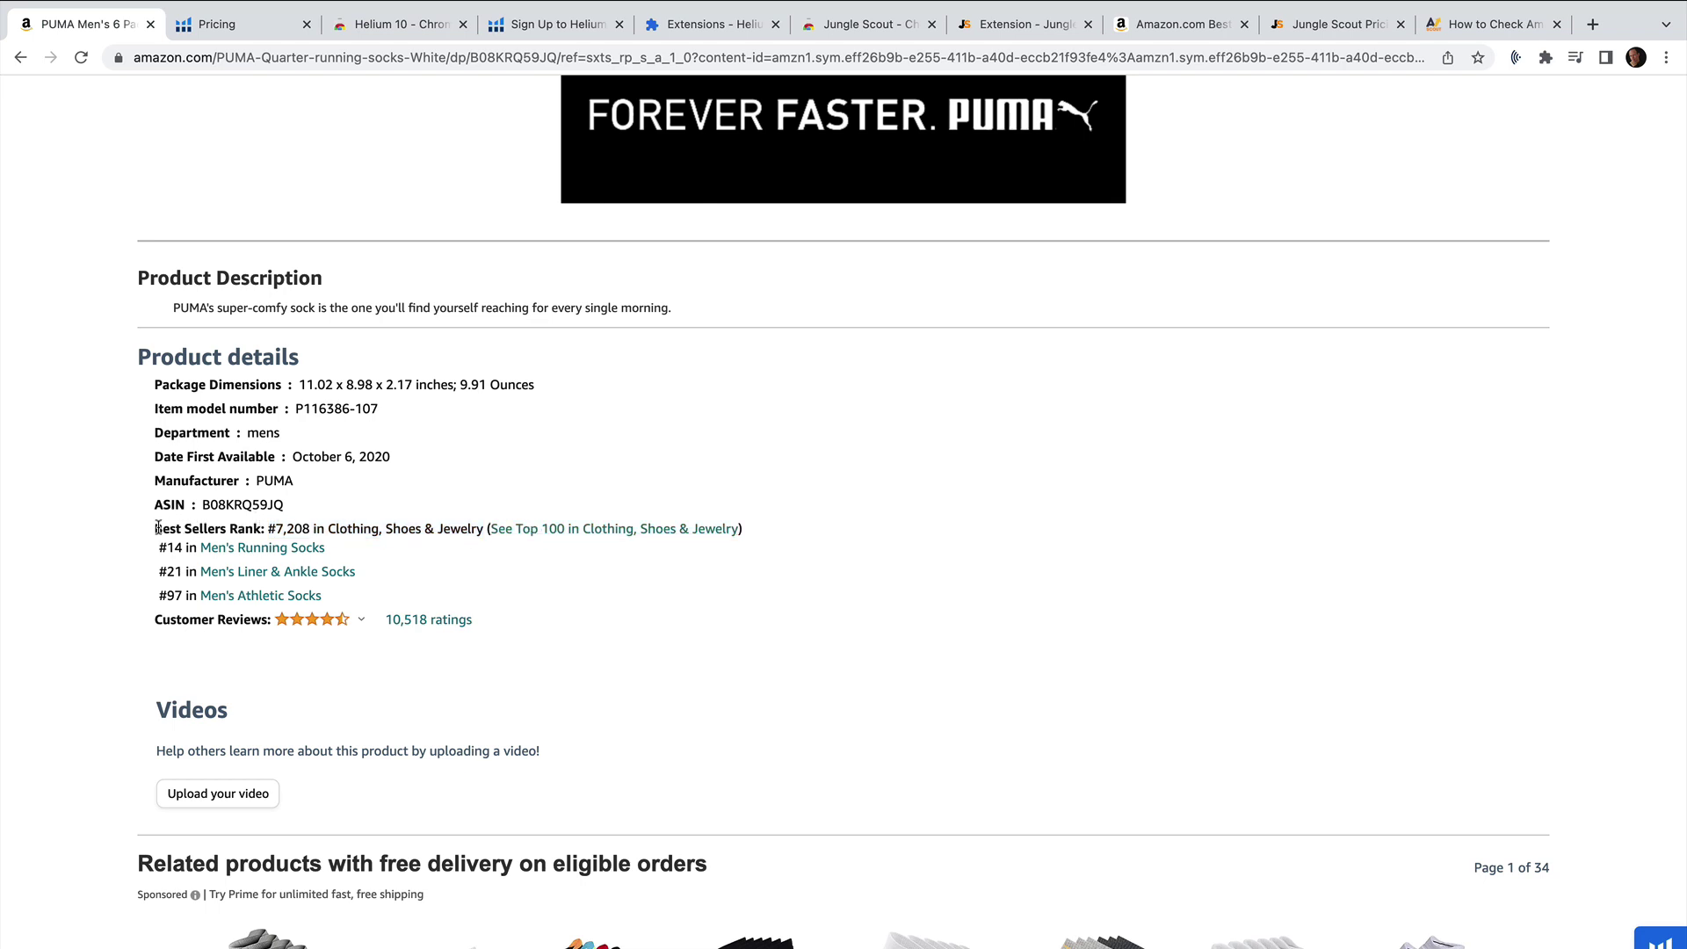
drag(159, 527, 334, 526)
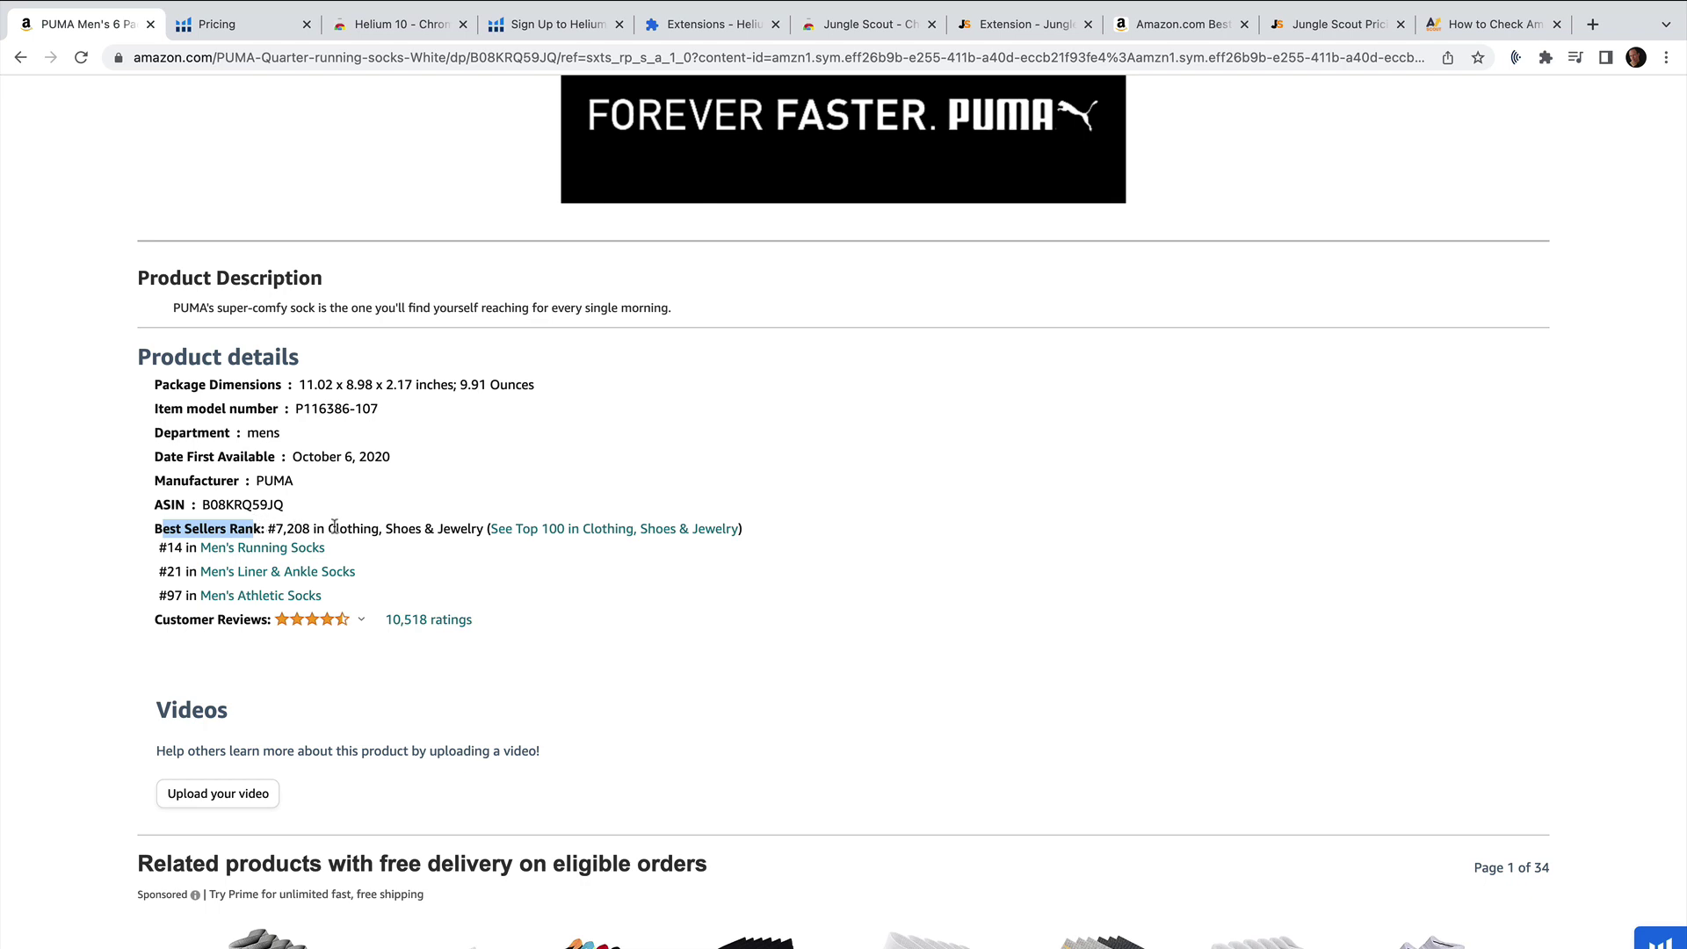
click(565, 529)
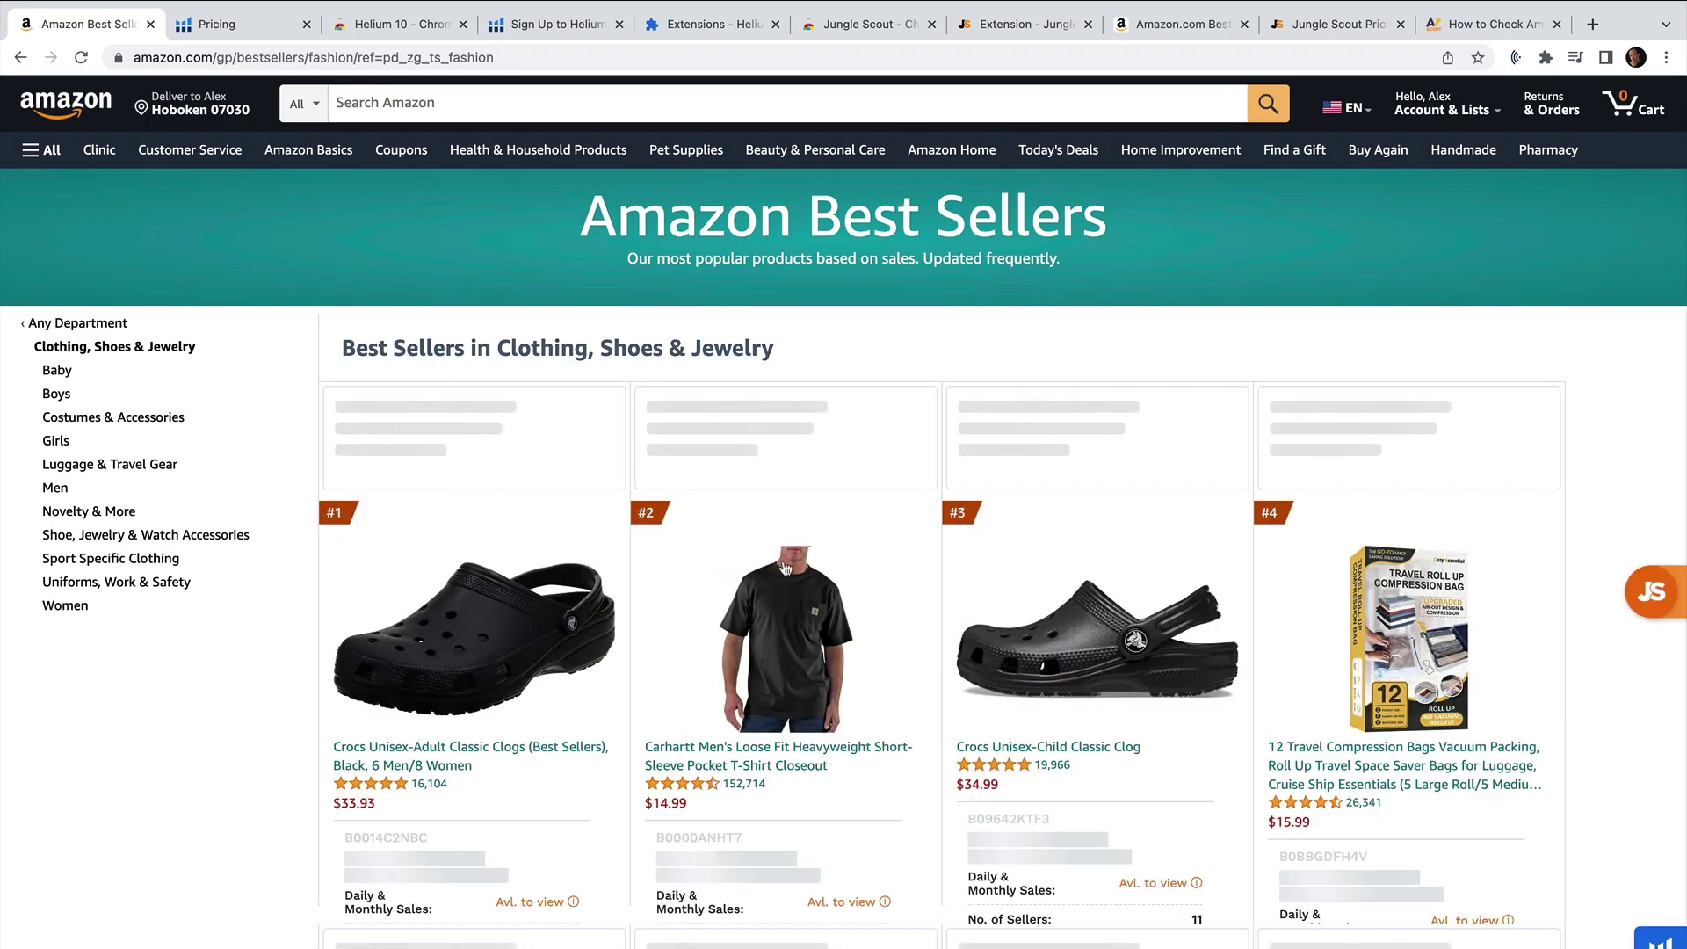
Highlight the Costway table's $59.99 Walmart price, then switch to the Tangkula coffee table on Amazon
scroll(1098, 608, down, 3)
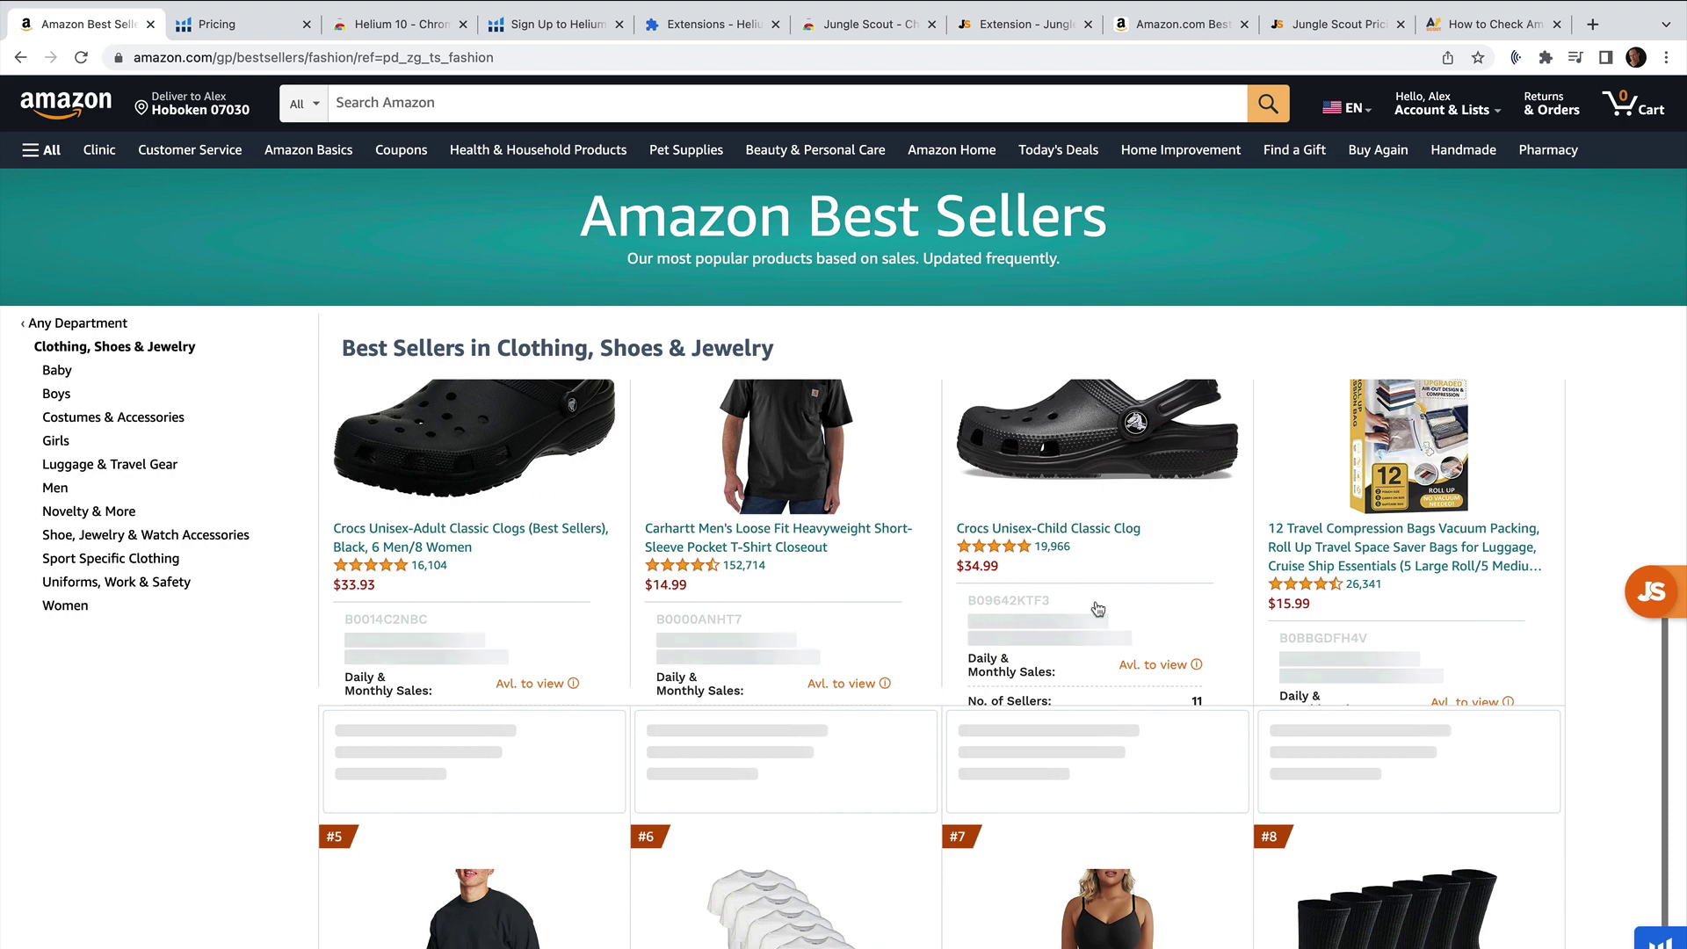
scroll(1098, 608, down, 8)
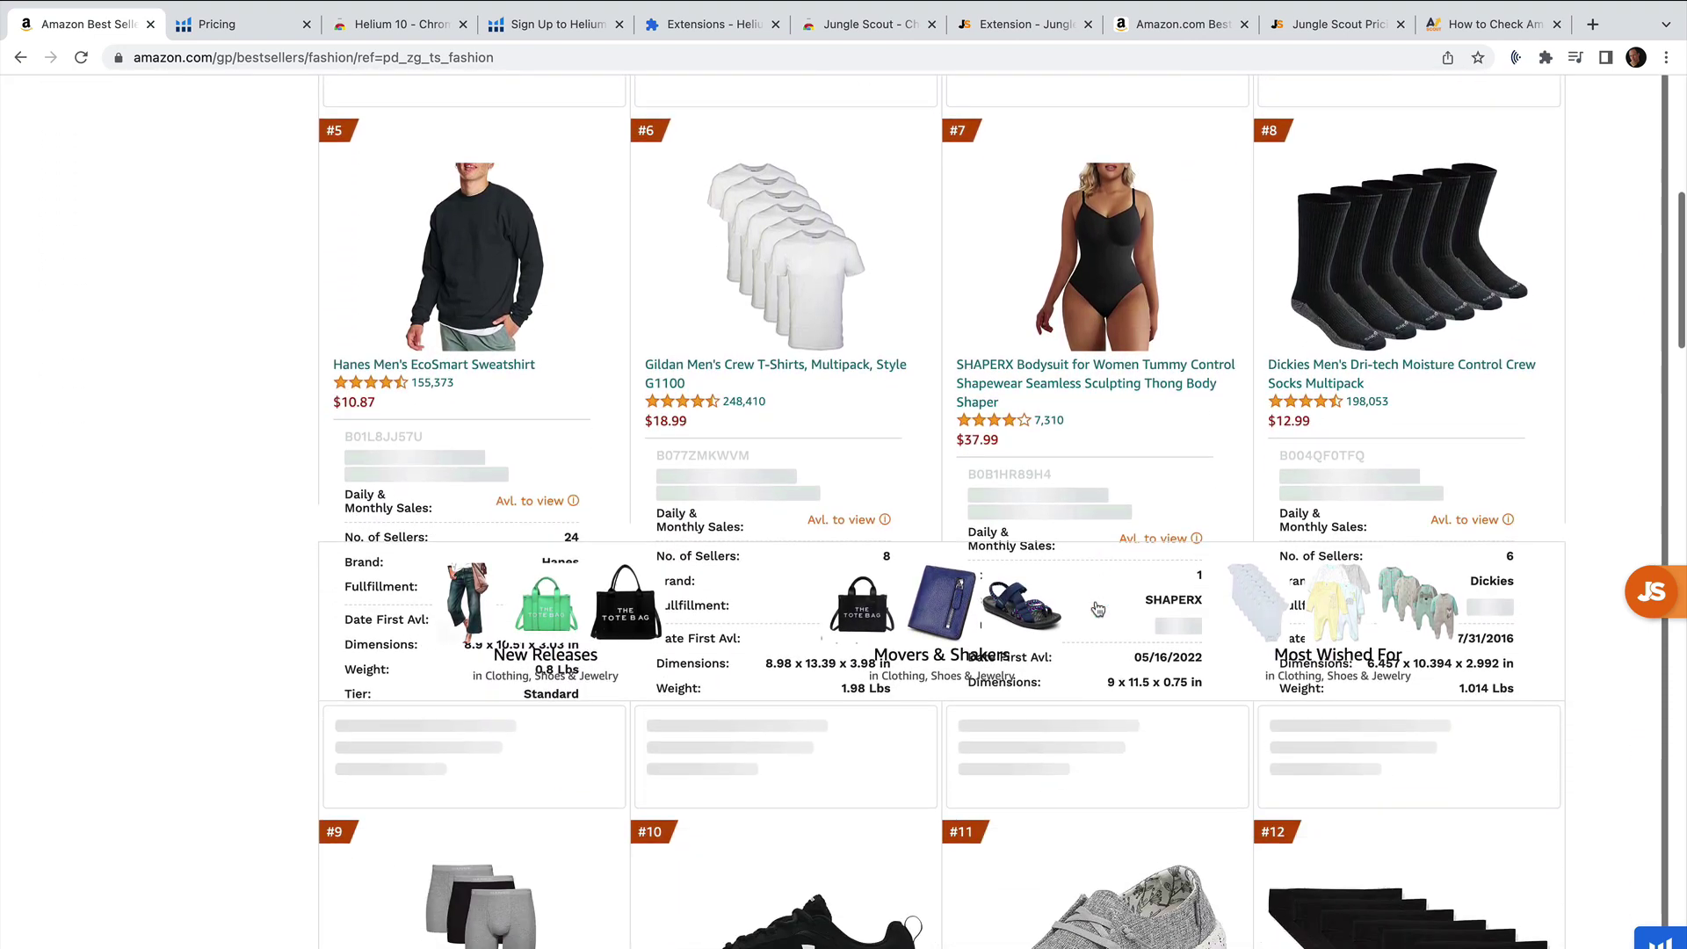
scroll(1097, 608, up, 3)
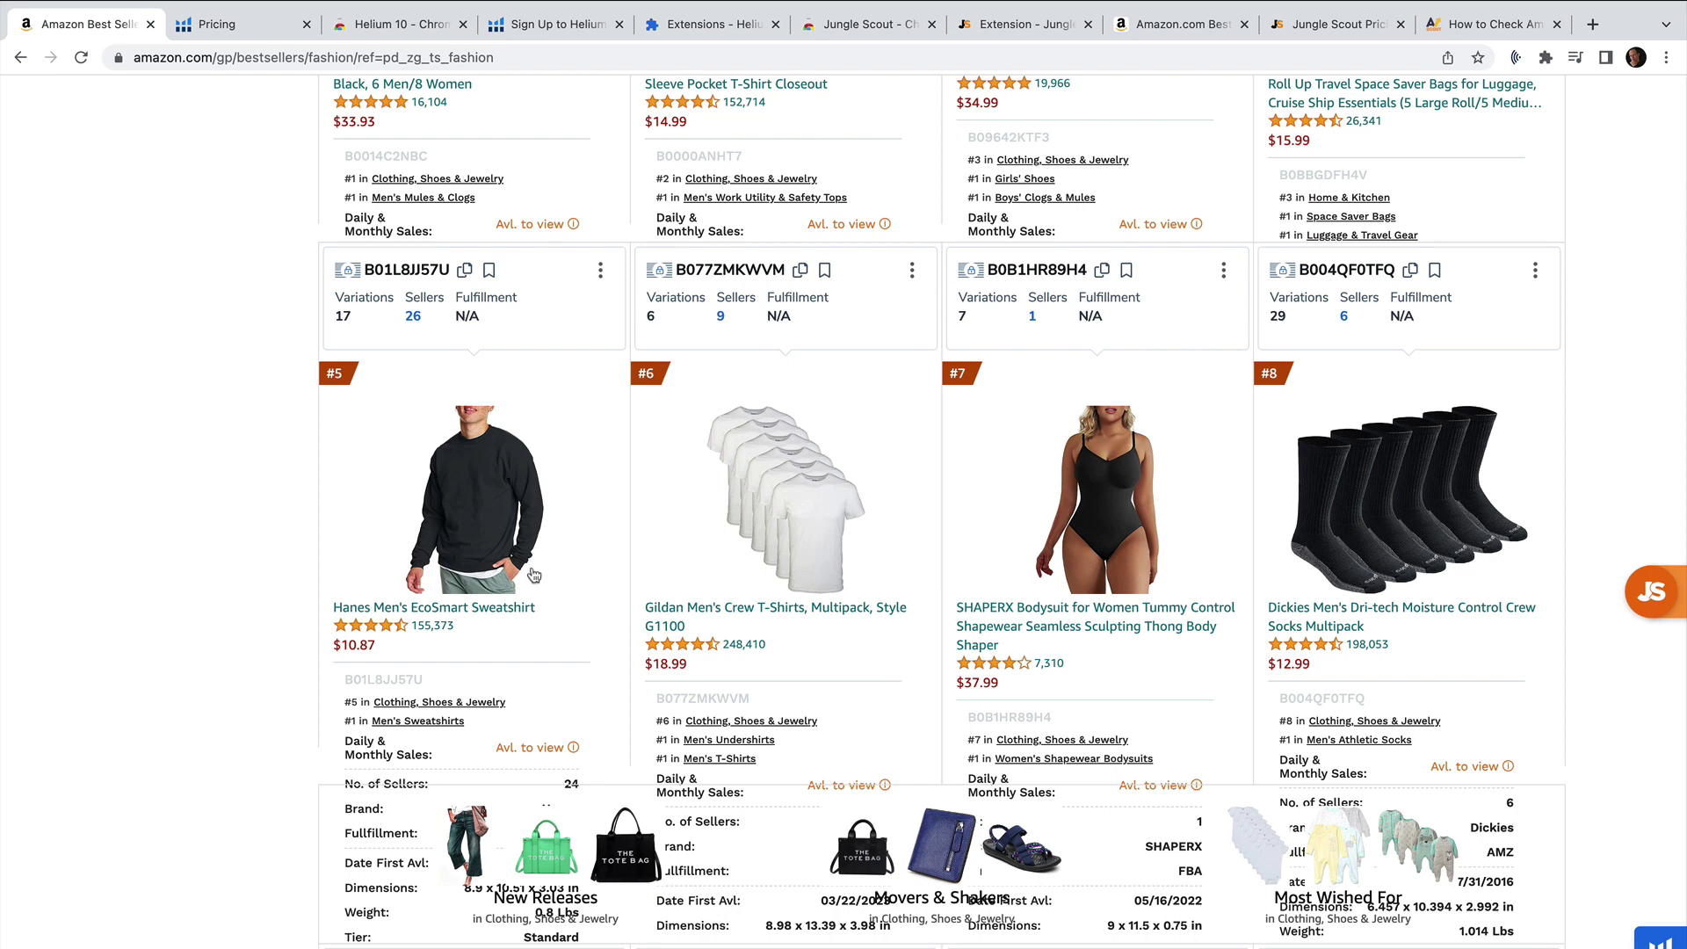
scroll(533, 576, up, 8)
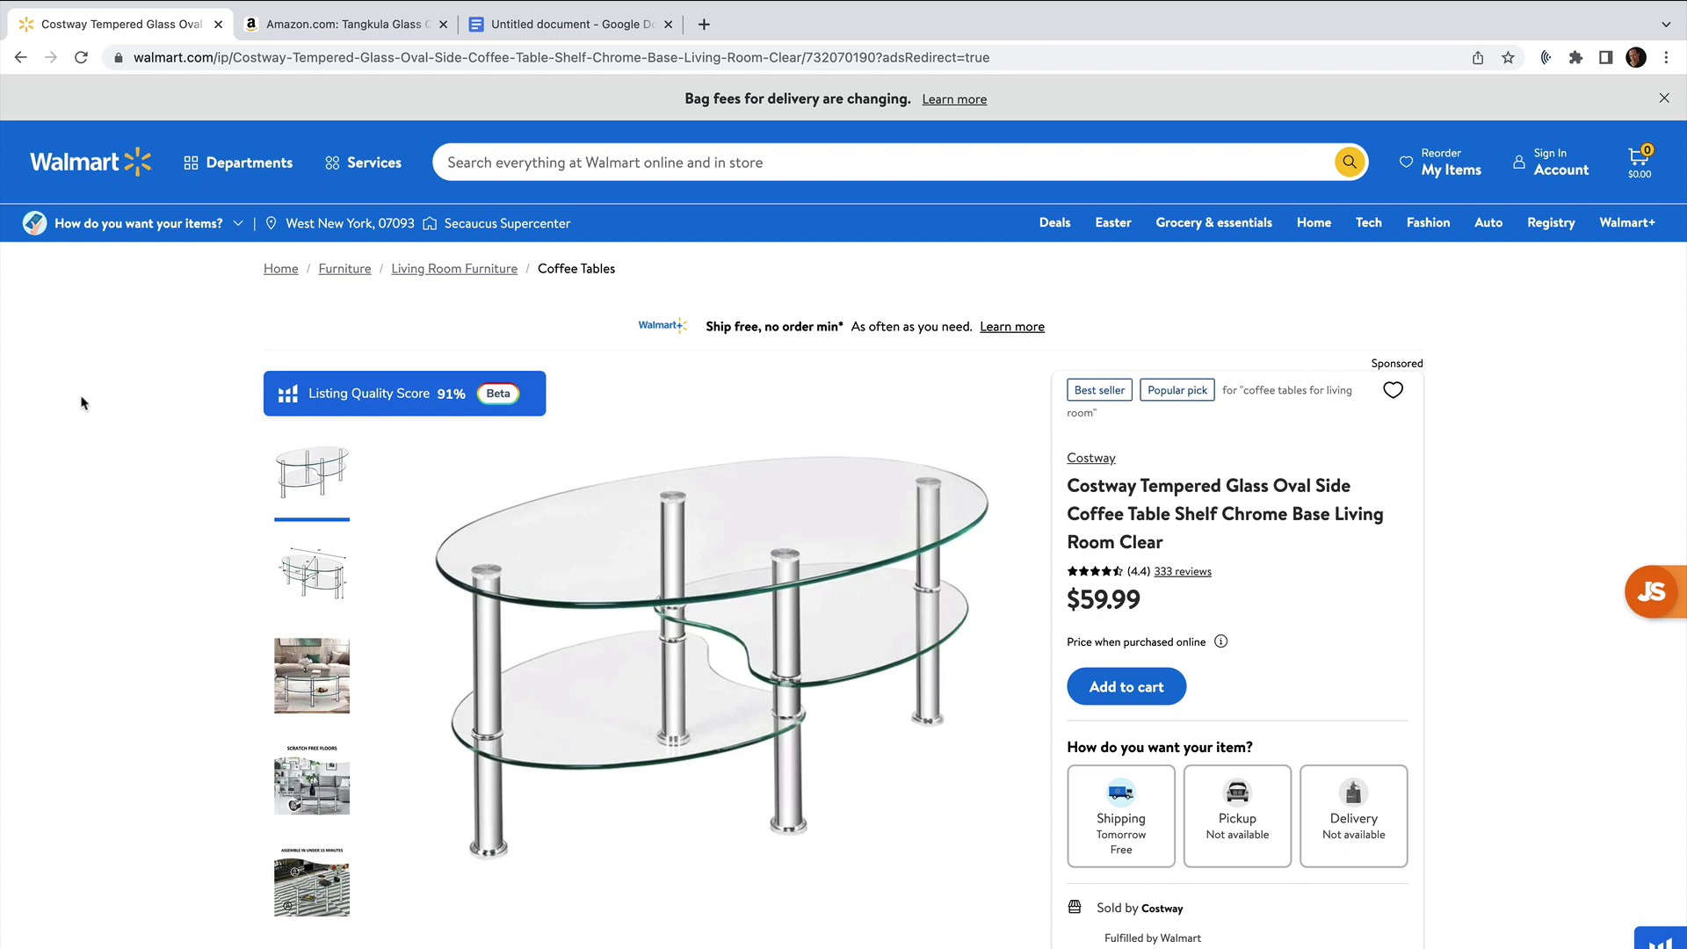
drag(1140, 603, 1069, 599)
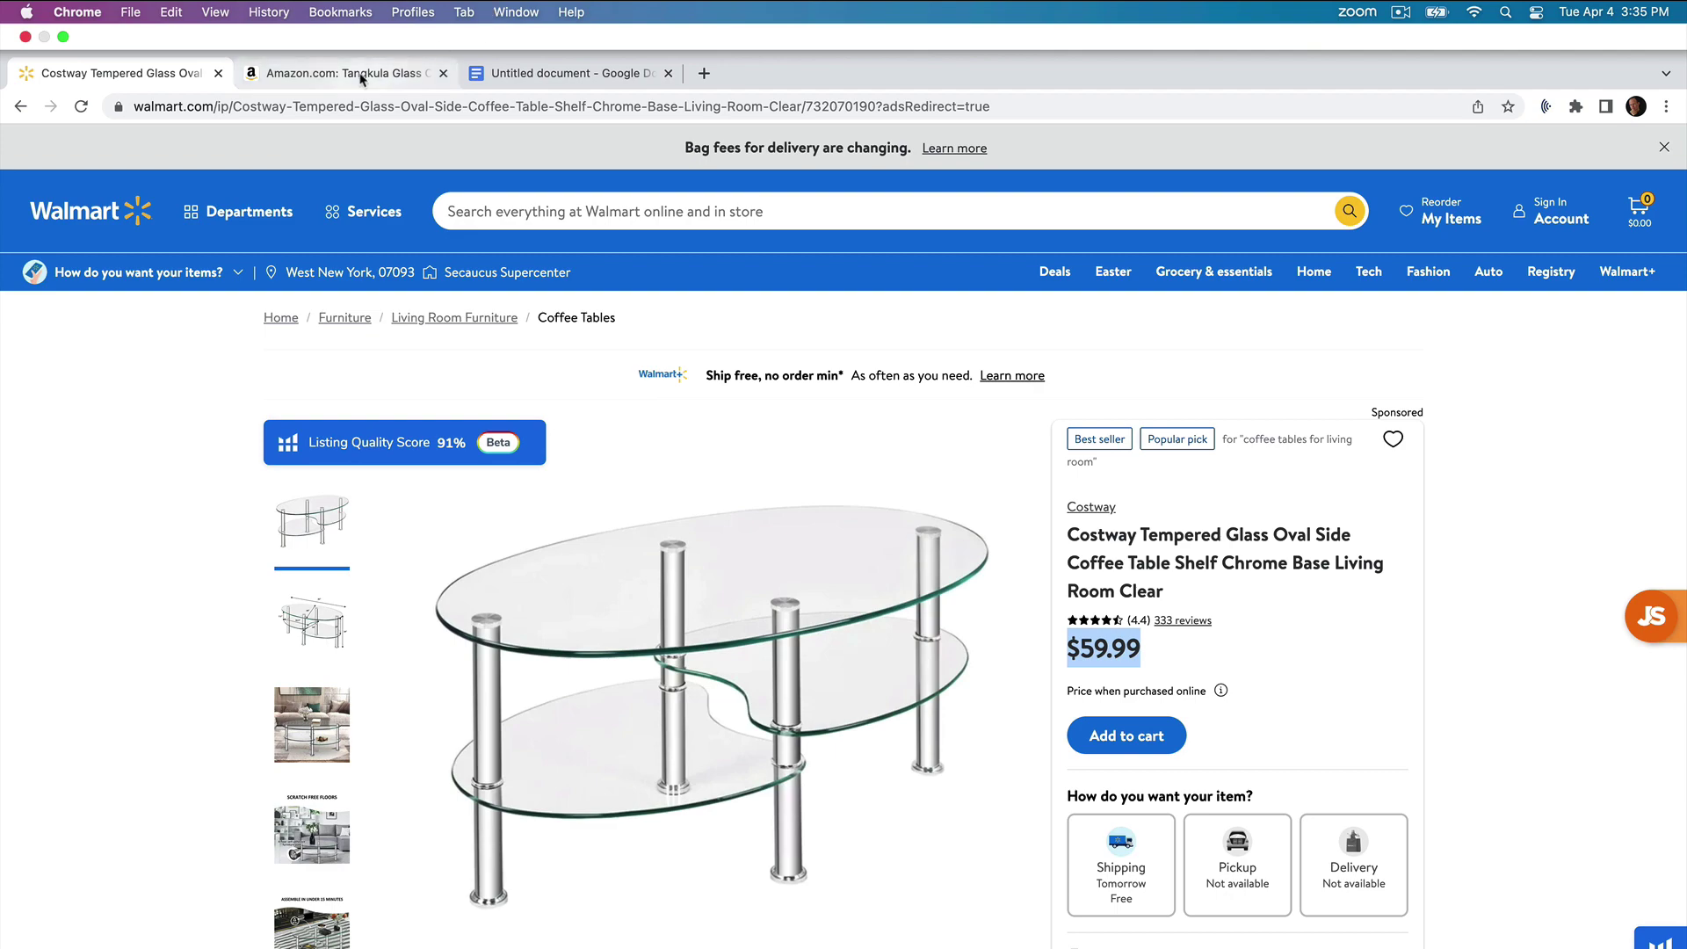
click(356, 73)
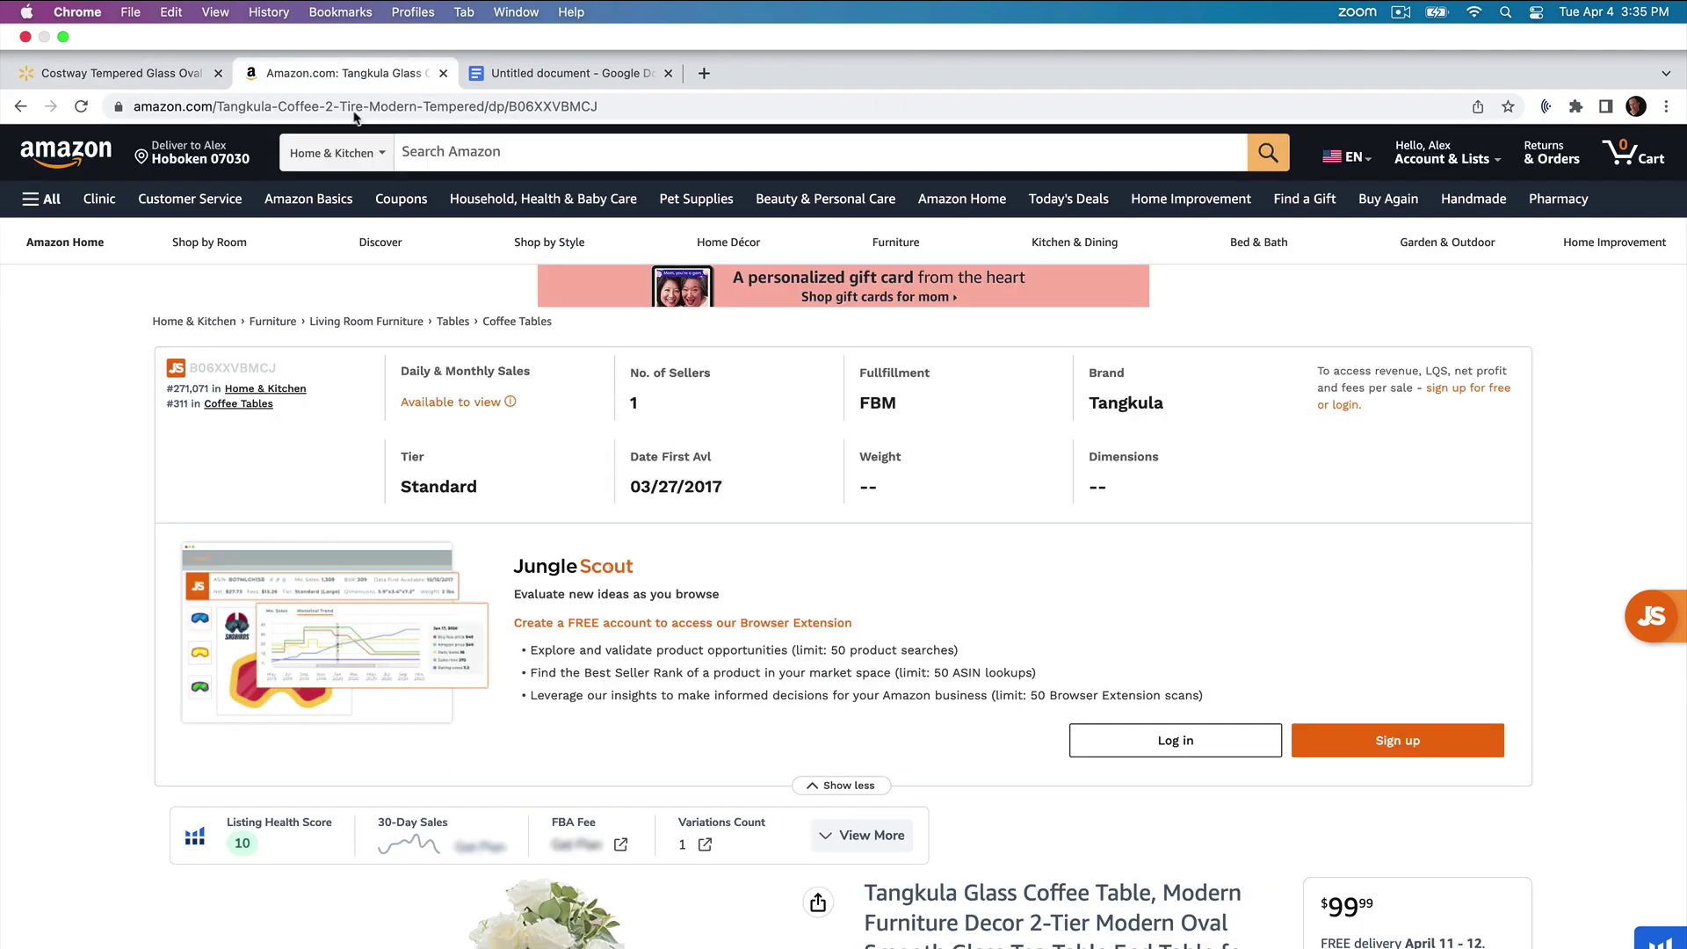
Highlight the Tangkula table's $99.99 Amazon price and switch to the Google Docs profit note
scroll(205, 556, down, 10)
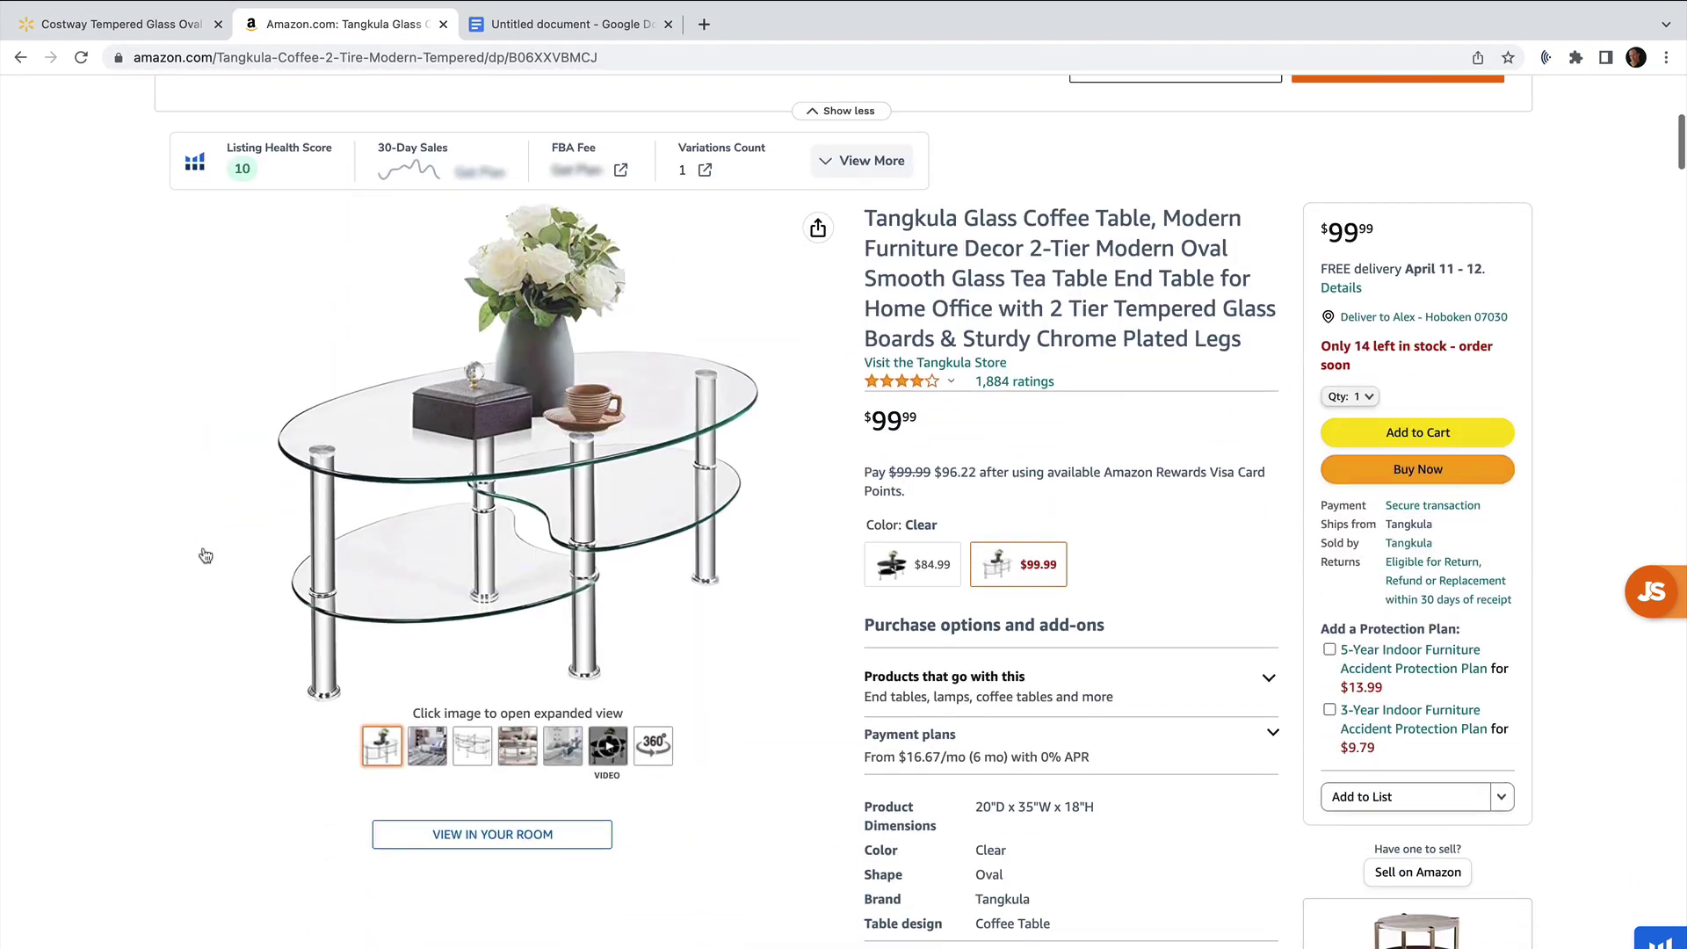
scroll(205, 555, down, 1)
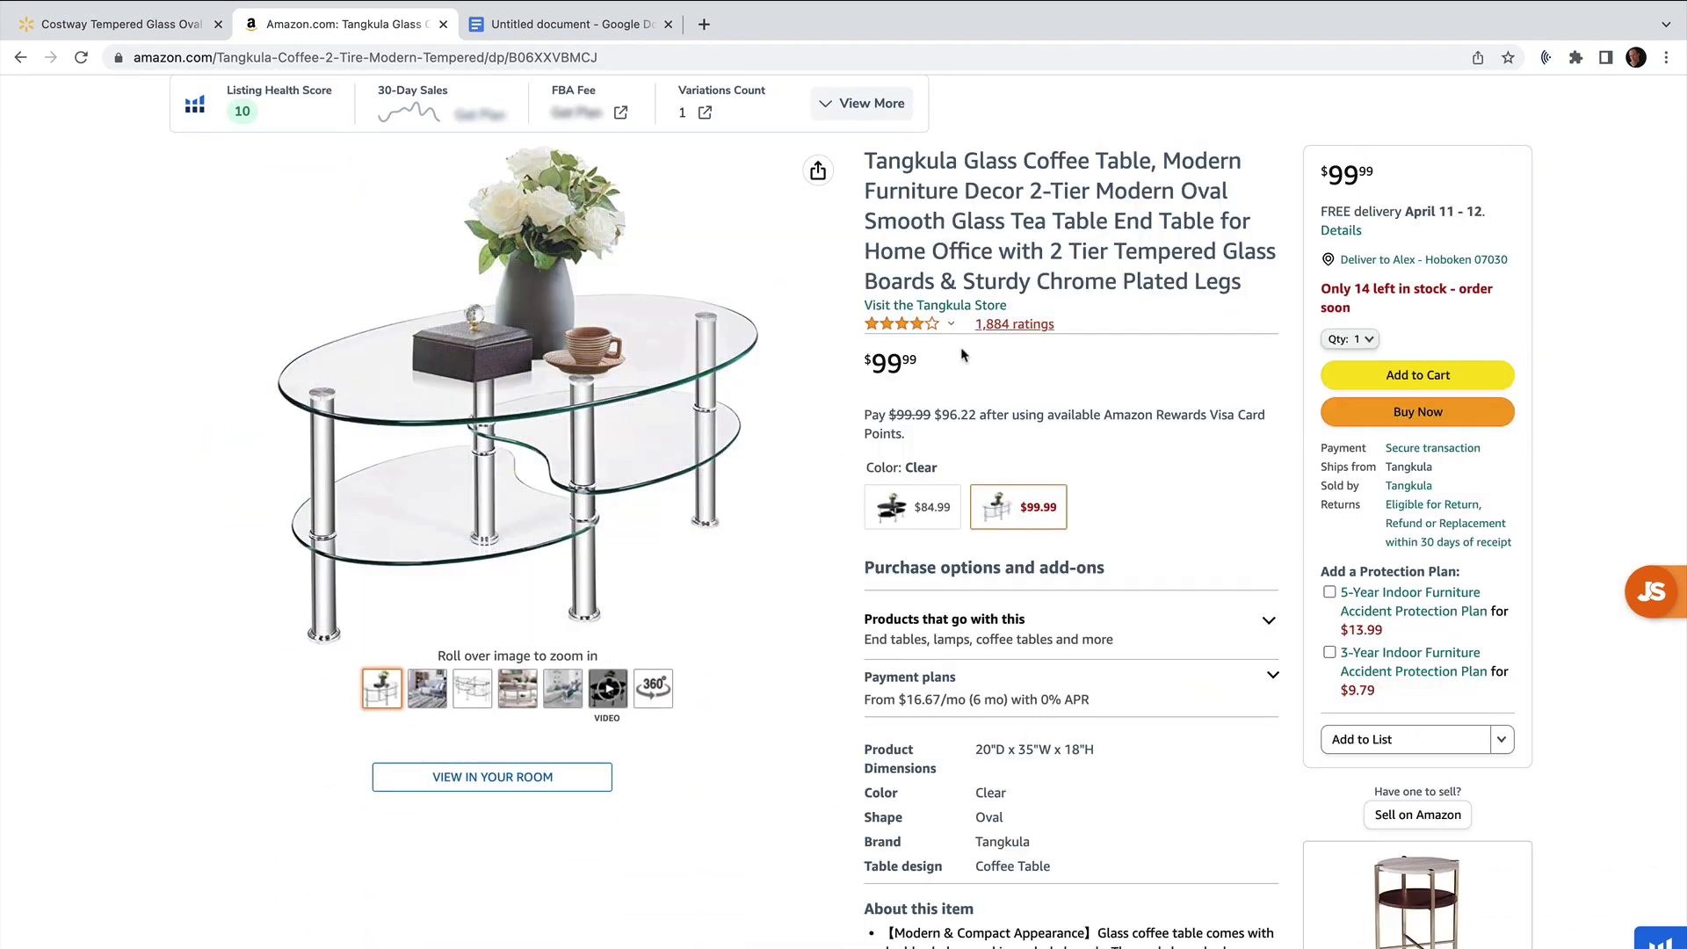
drag(924, 374, 864, 364)
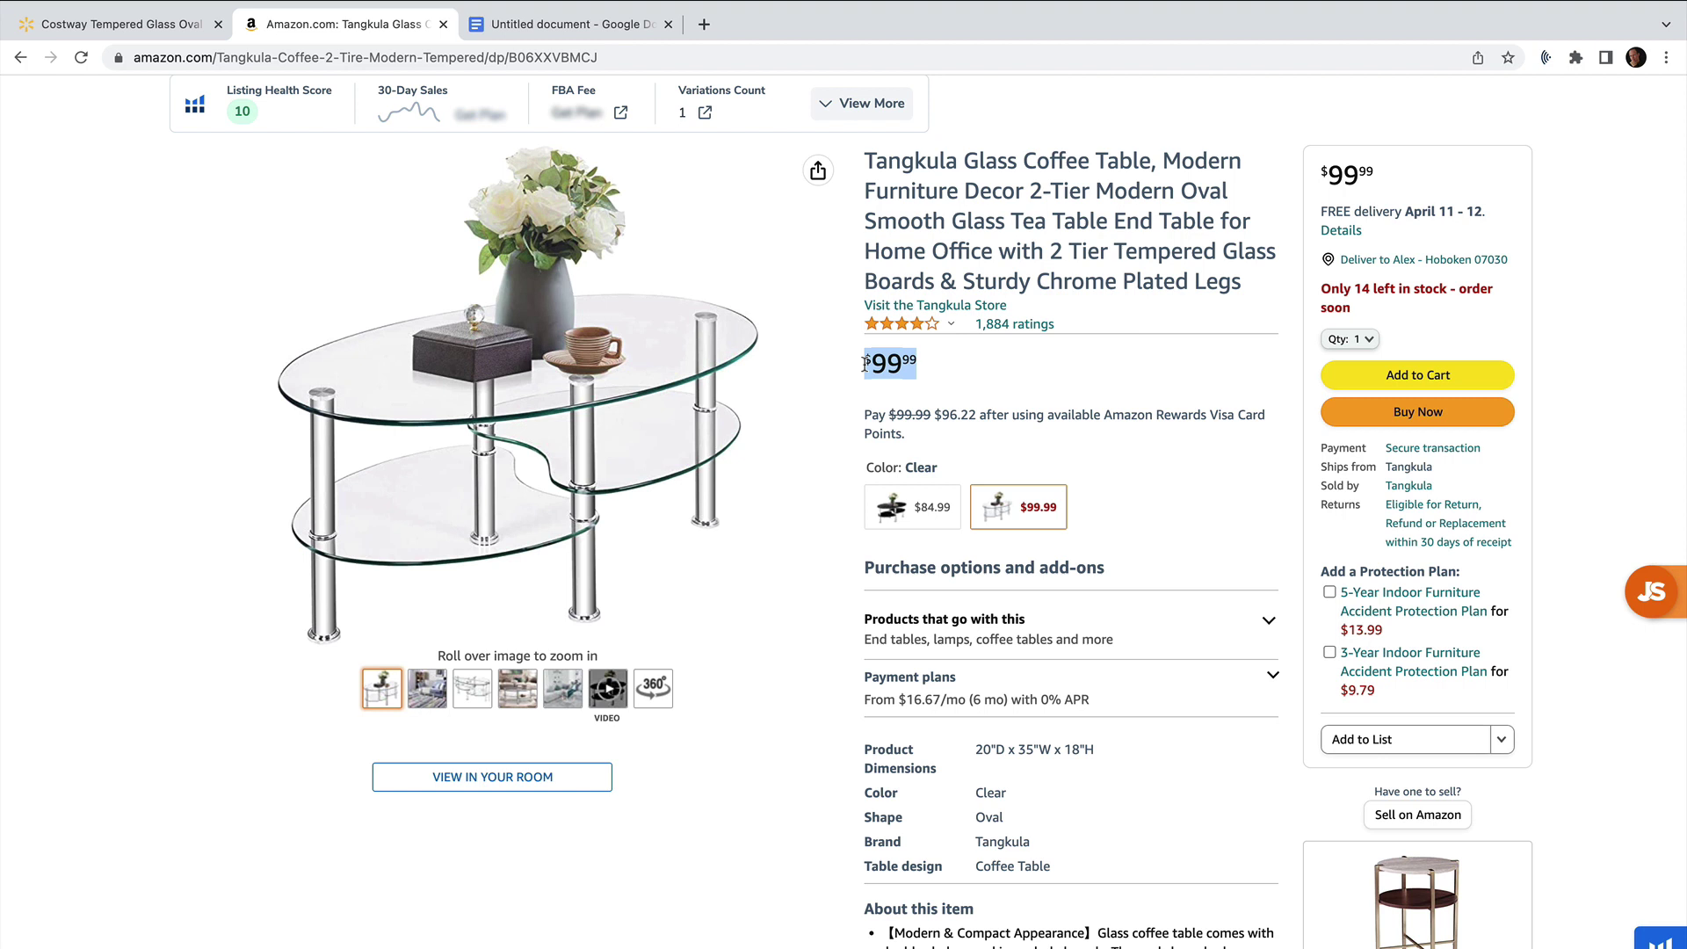
key(ctrl+Tab)
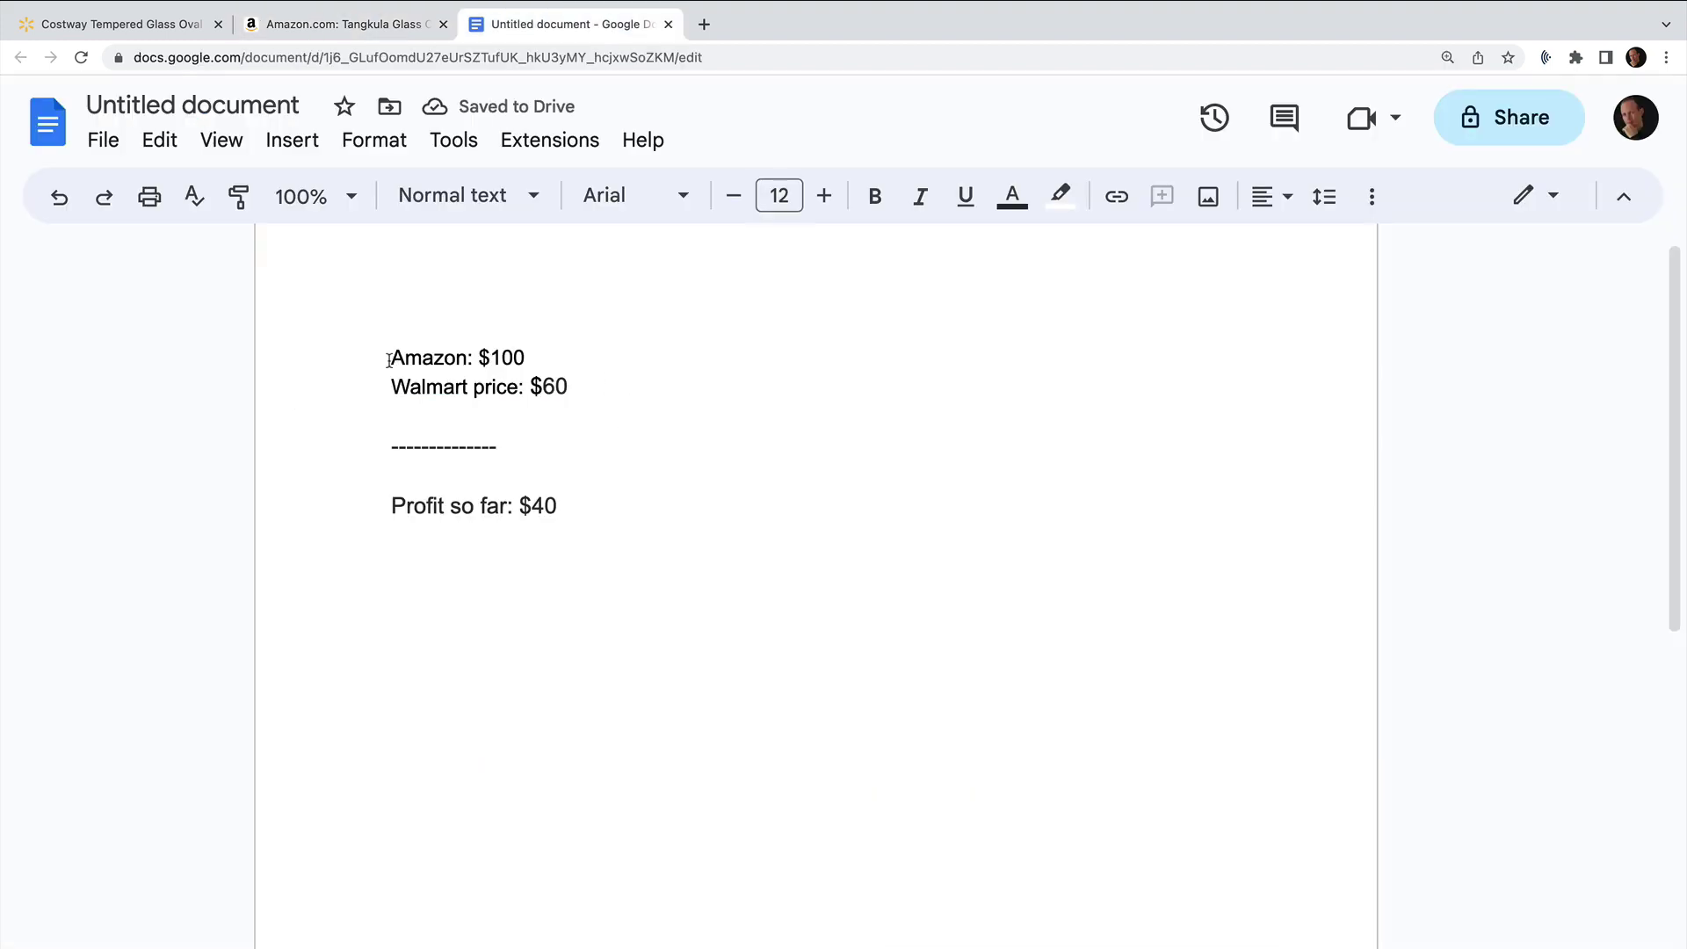
Highlight the Amazon $100, Walmart $60, $40 profit and $25 remaining profit figures in turn
drag(392, 354, 524, 357)
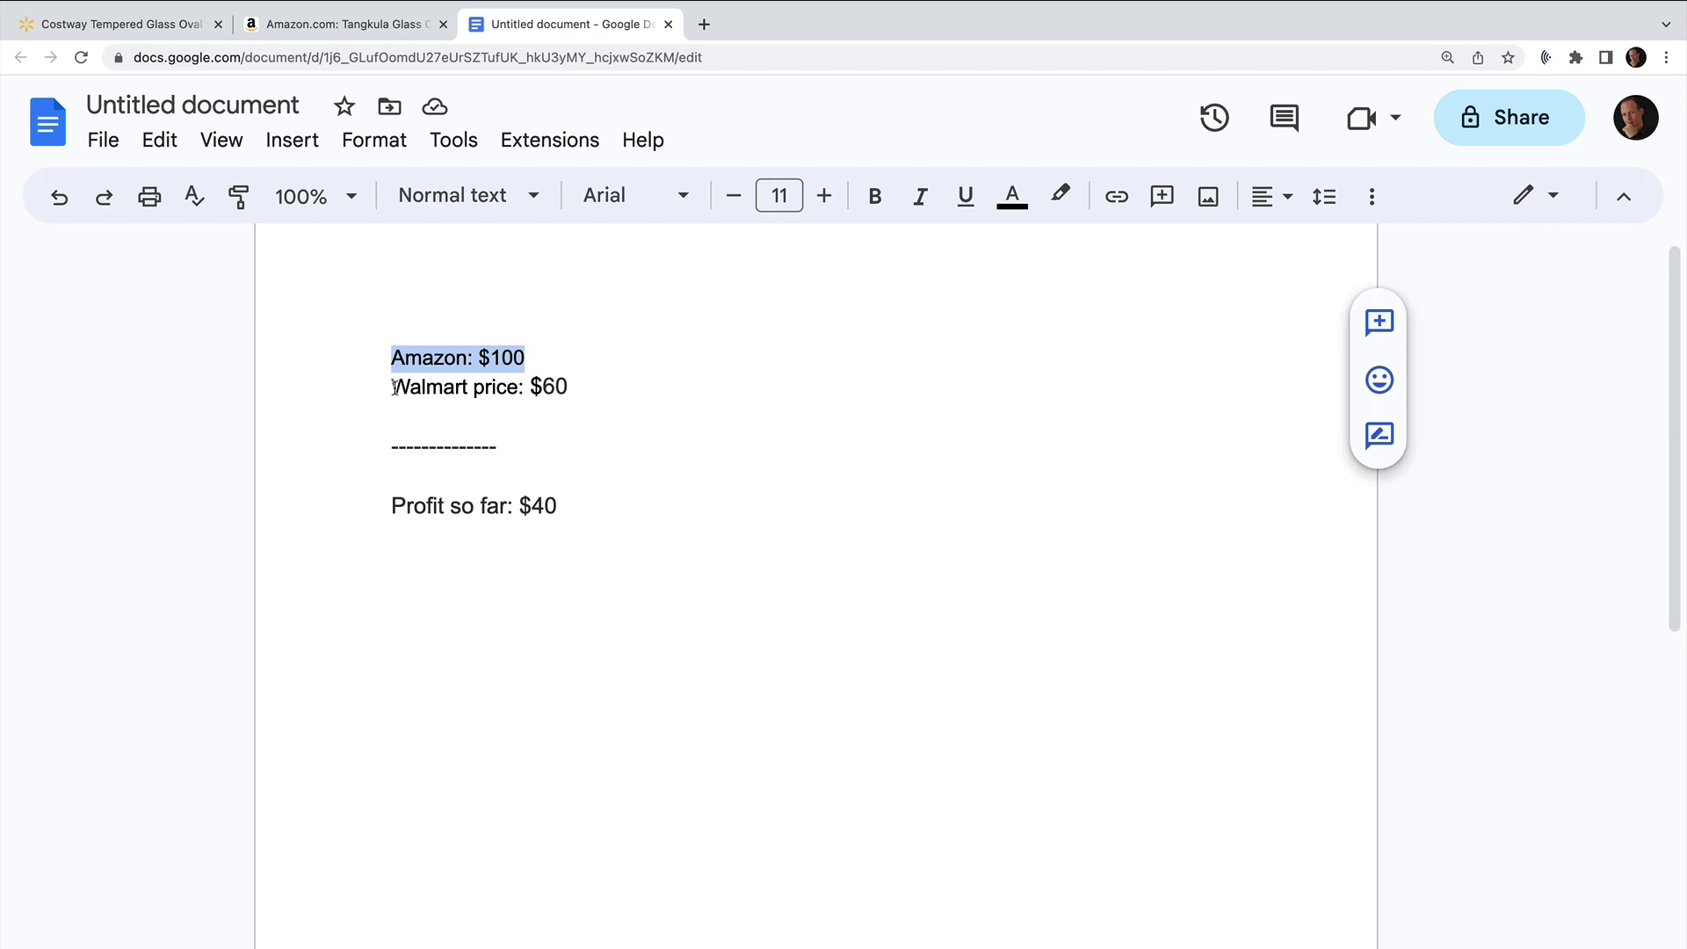
drag(392, 386, 562, 386)
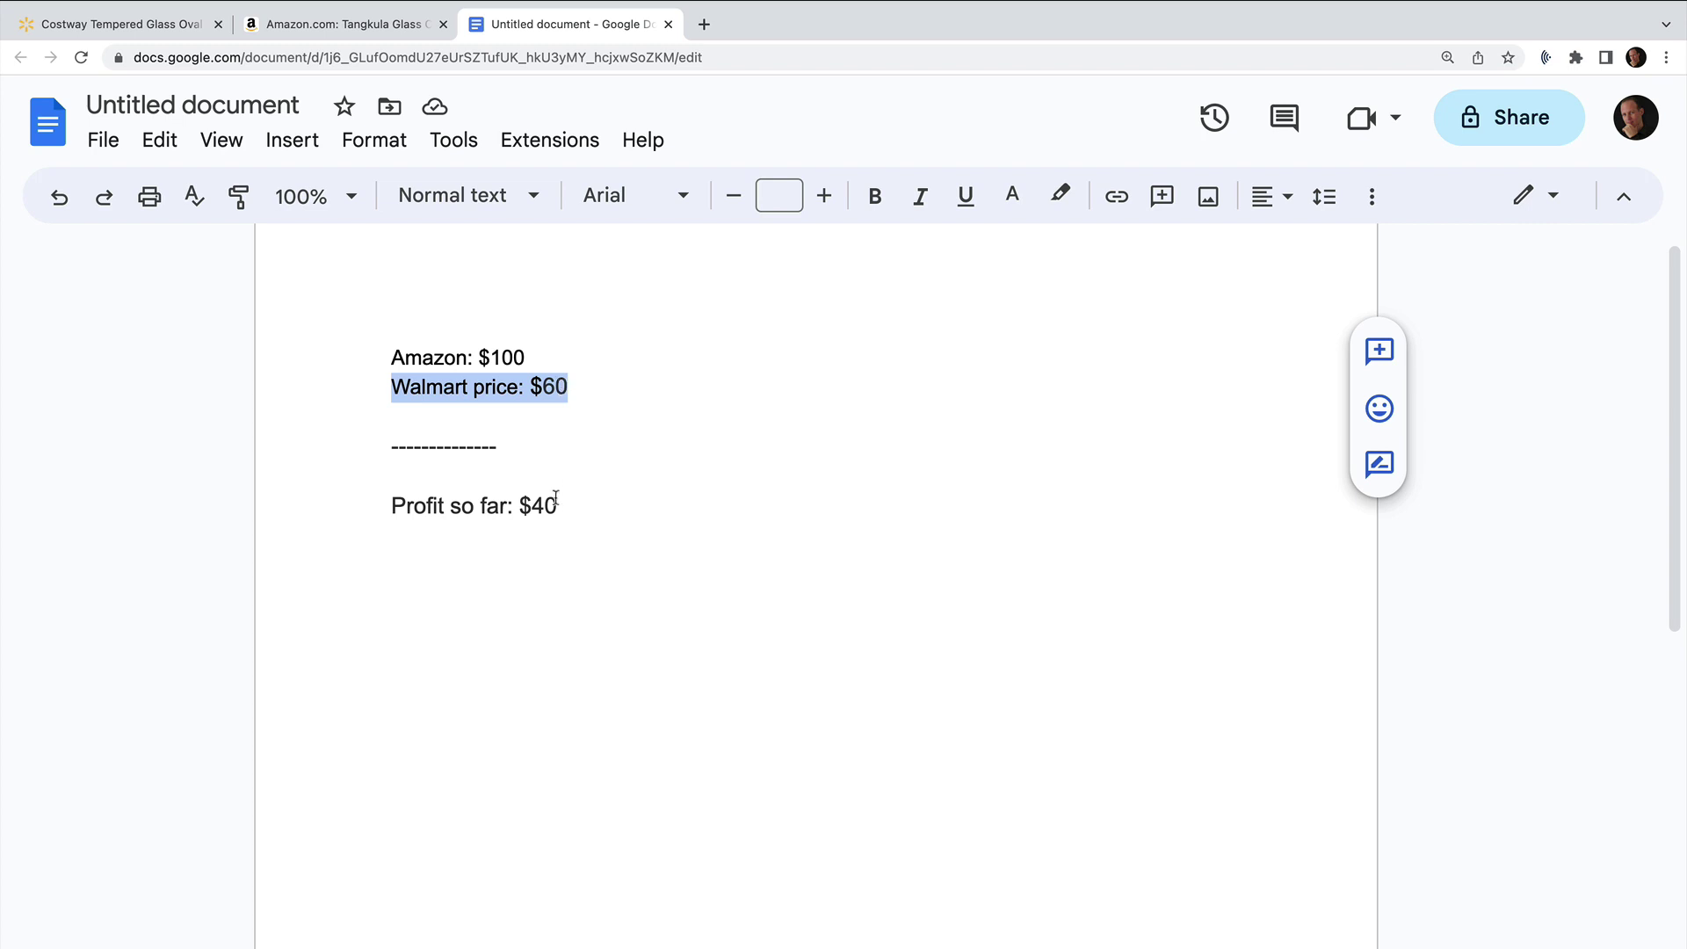
drag(559, 506, 517, 508)
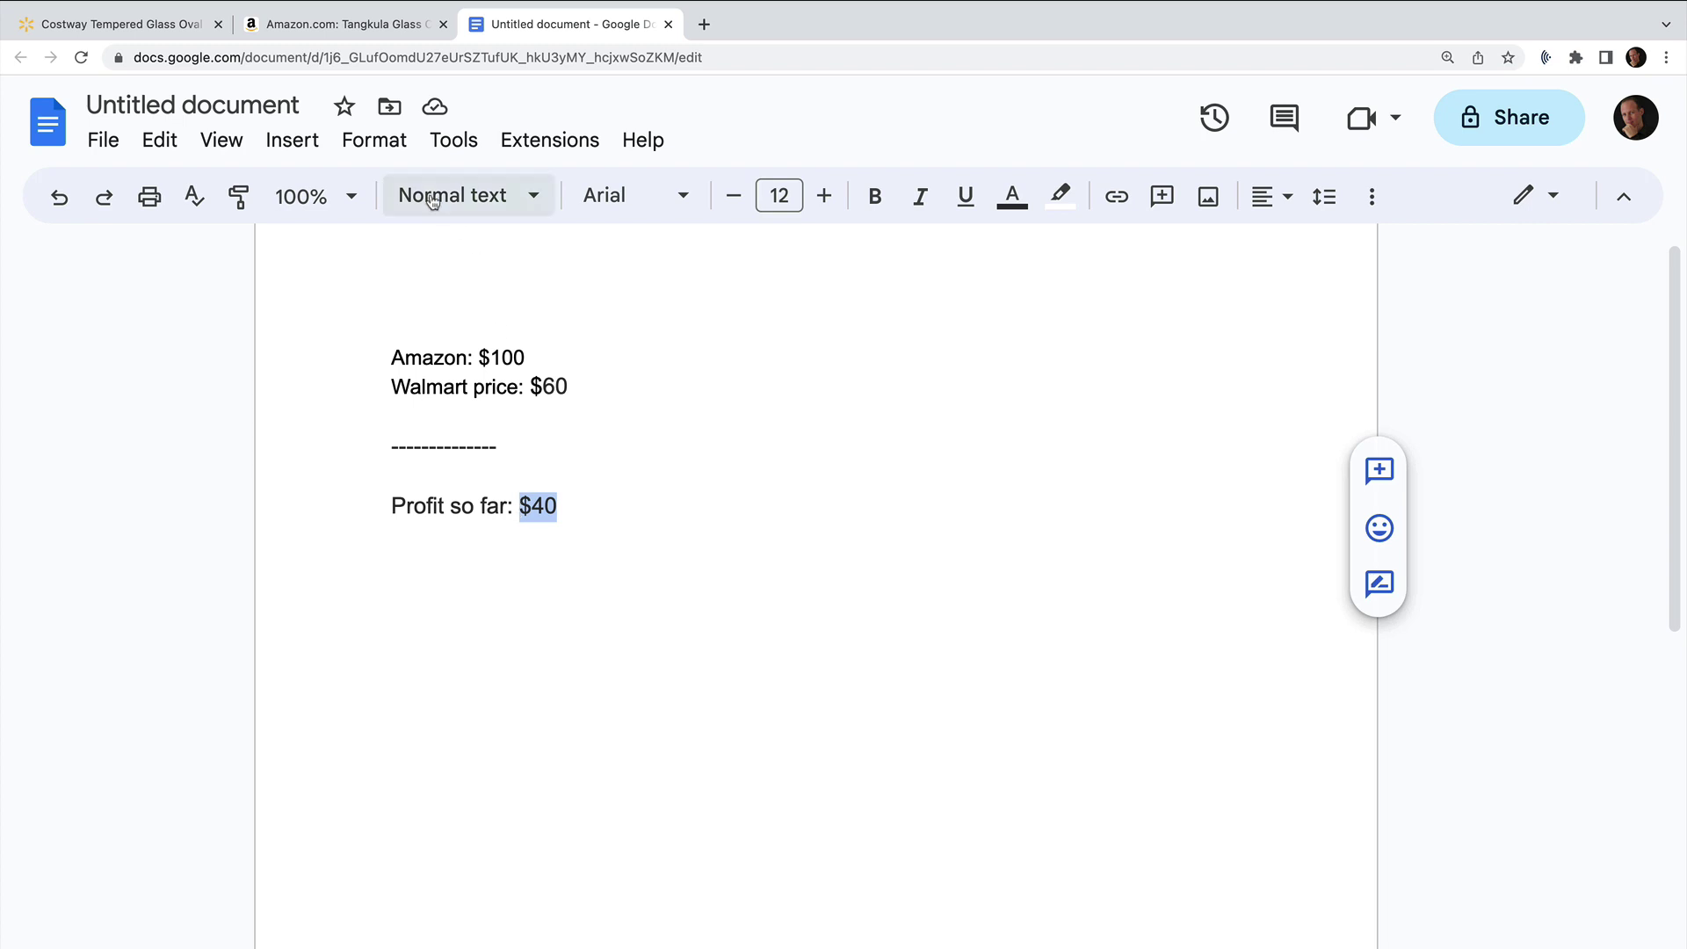
drag(527, 351, 392, 361)
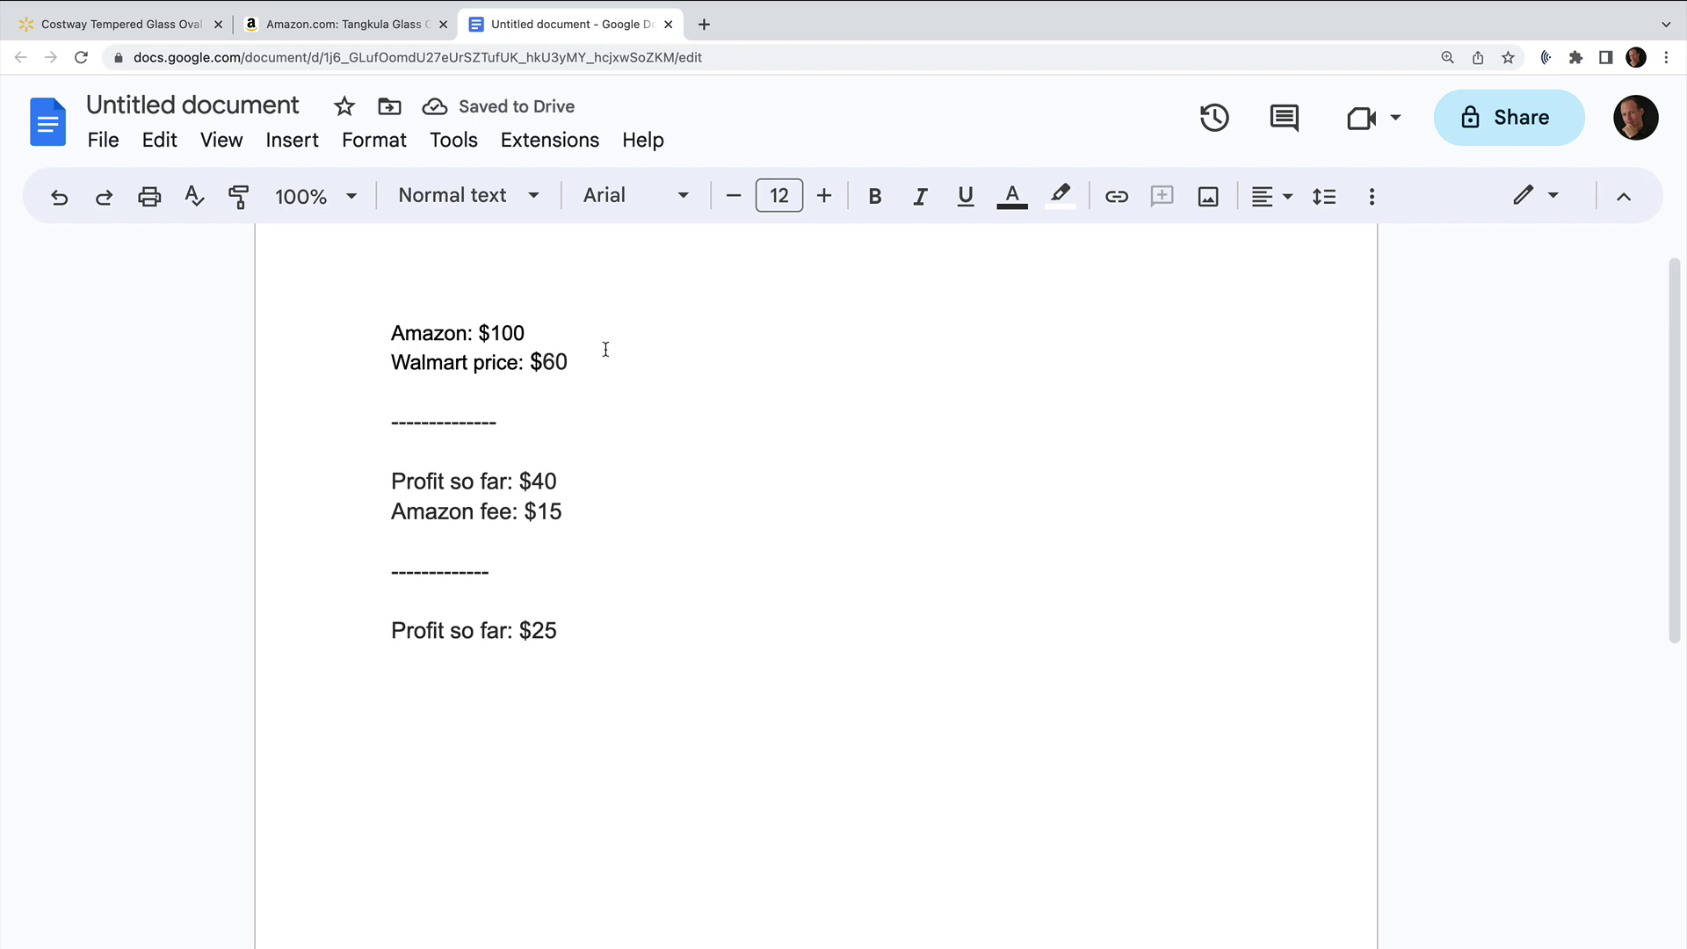
drag(531, 481, 560, 507)
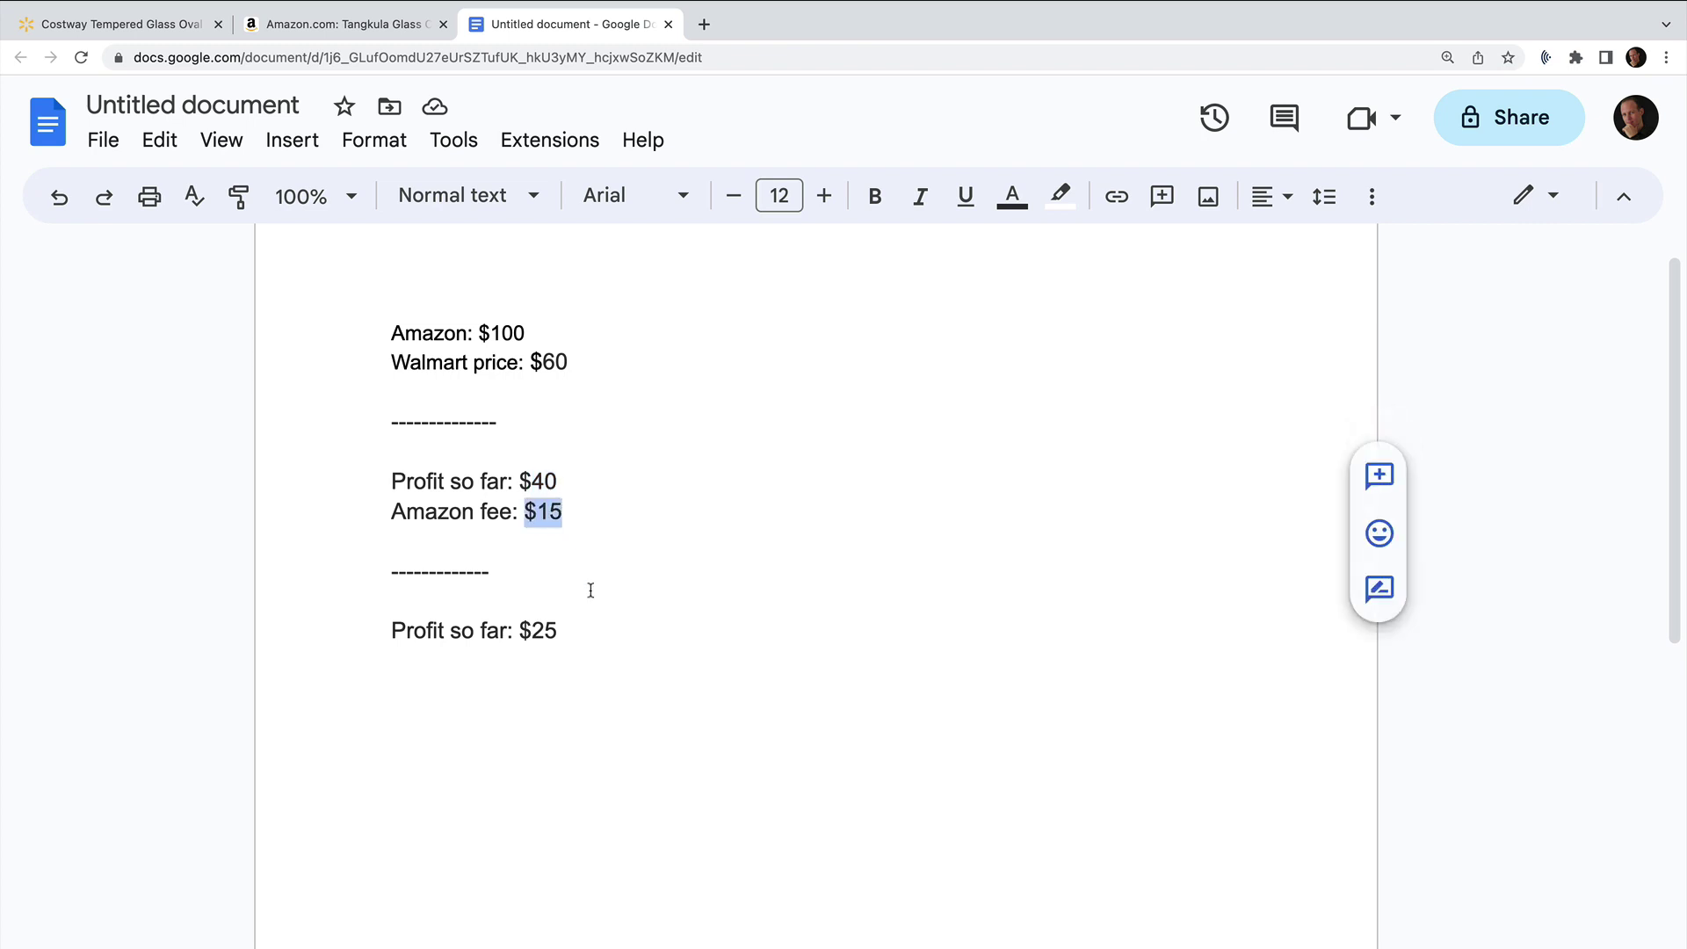
drag(561, 630, 521, 630)
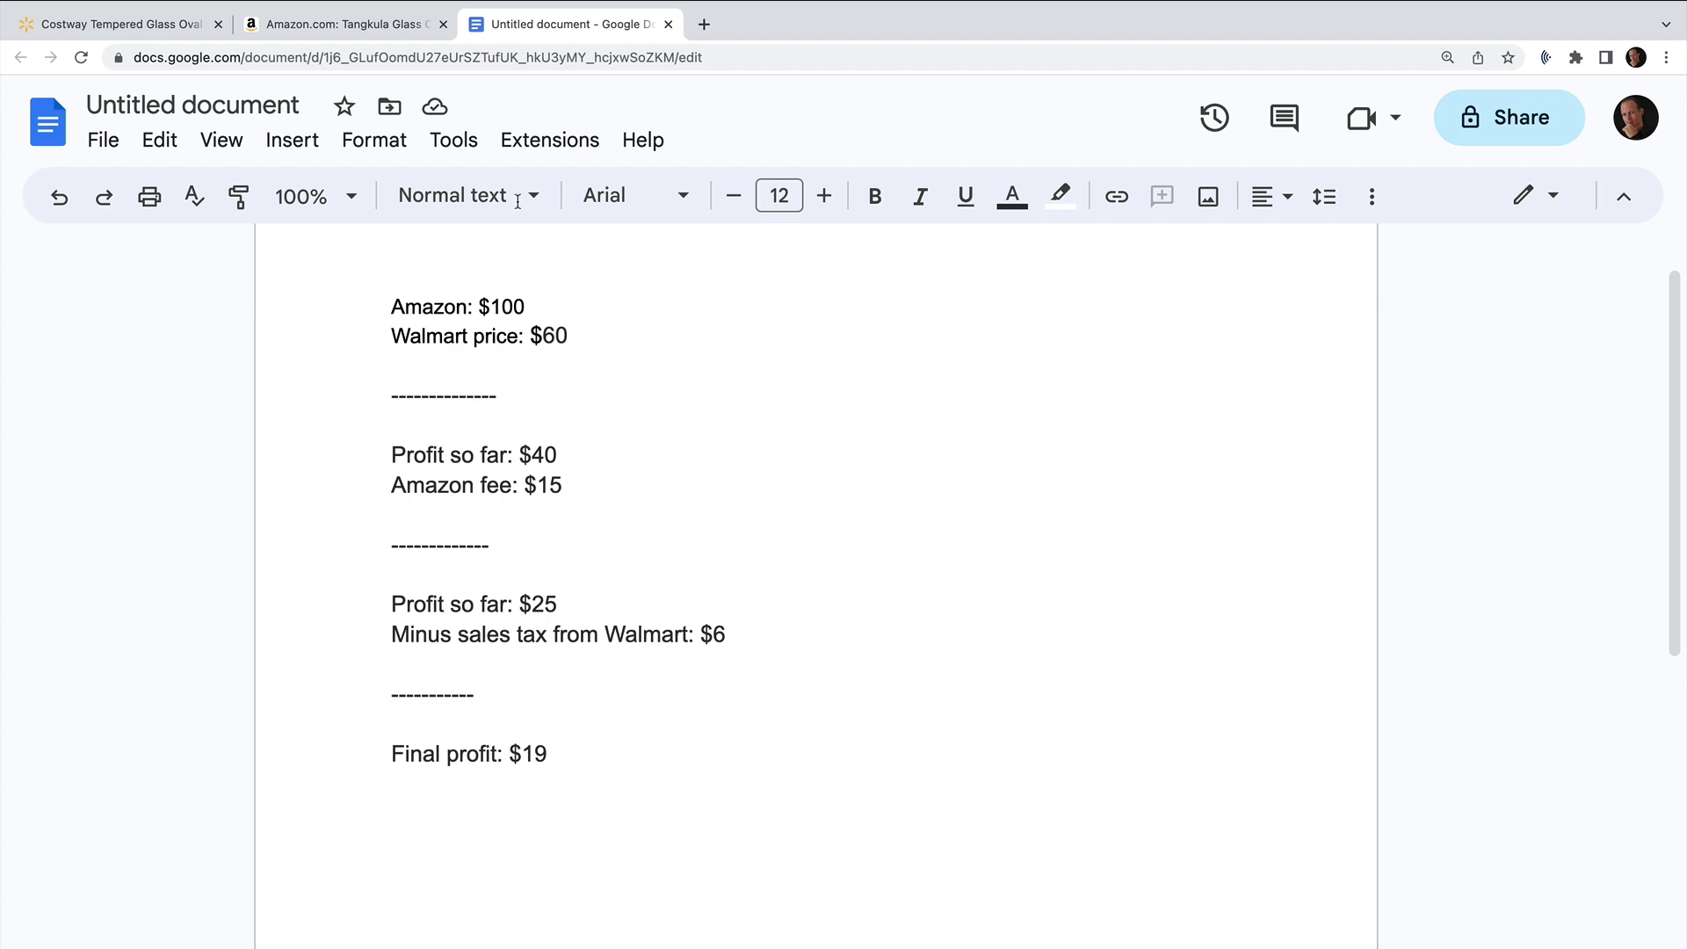
Highlight the Walmart price $60, the Profit so far $25 line and the Walmart sales tax line
triple_click(465, 339)
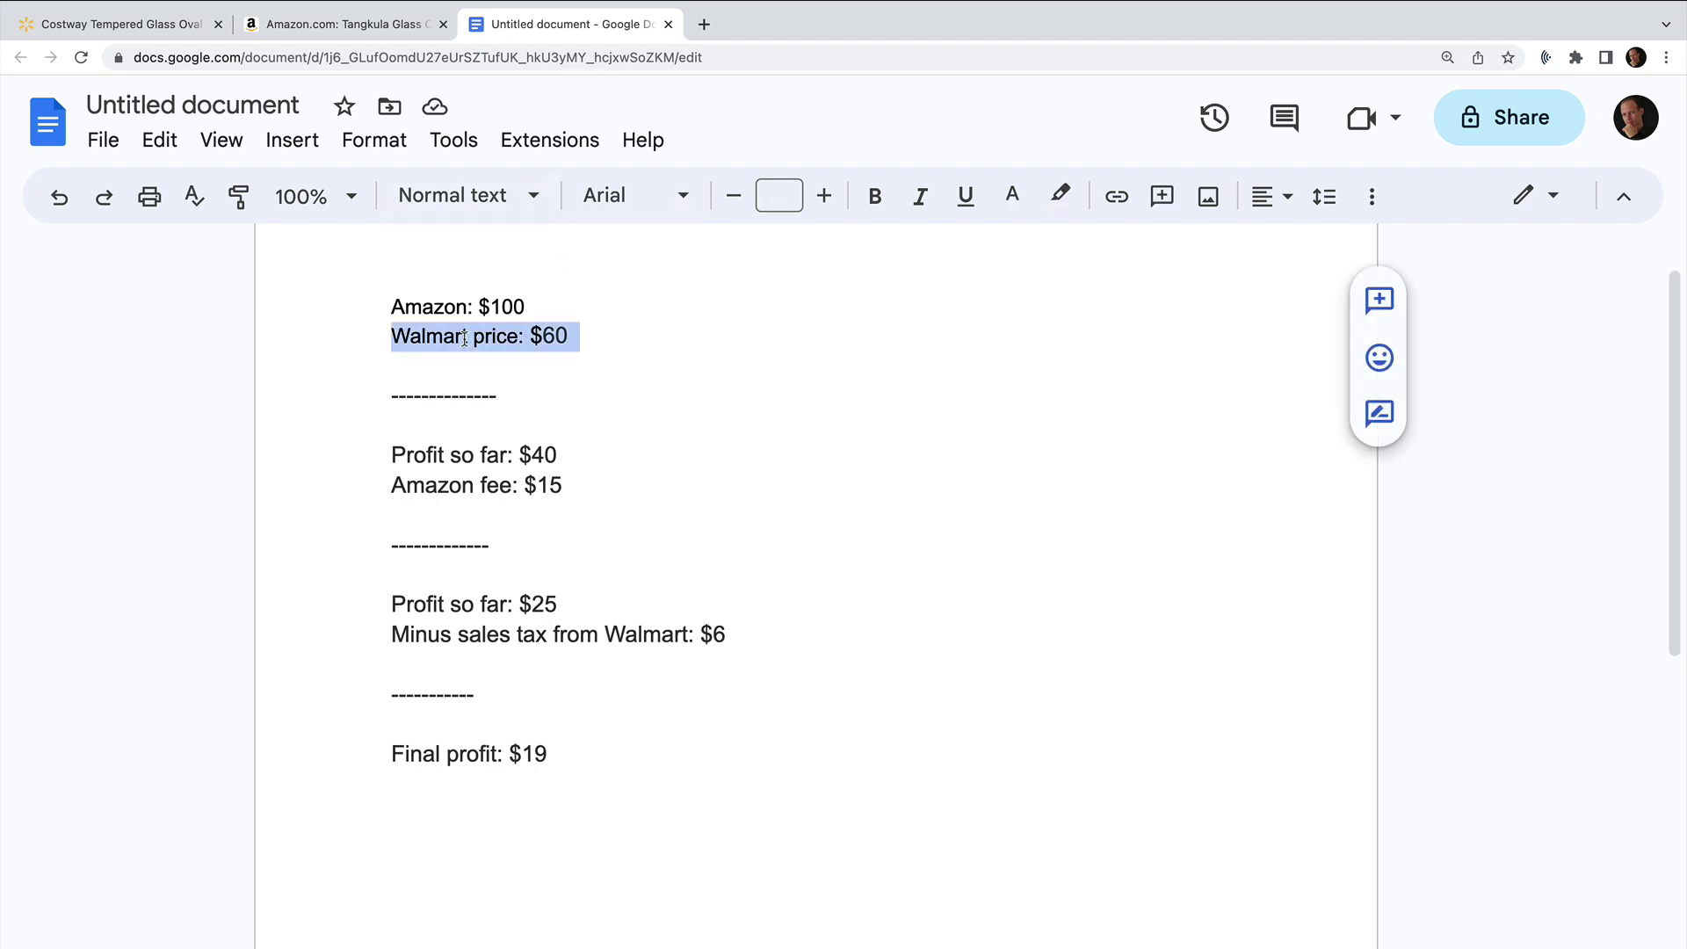
click(572, 341)
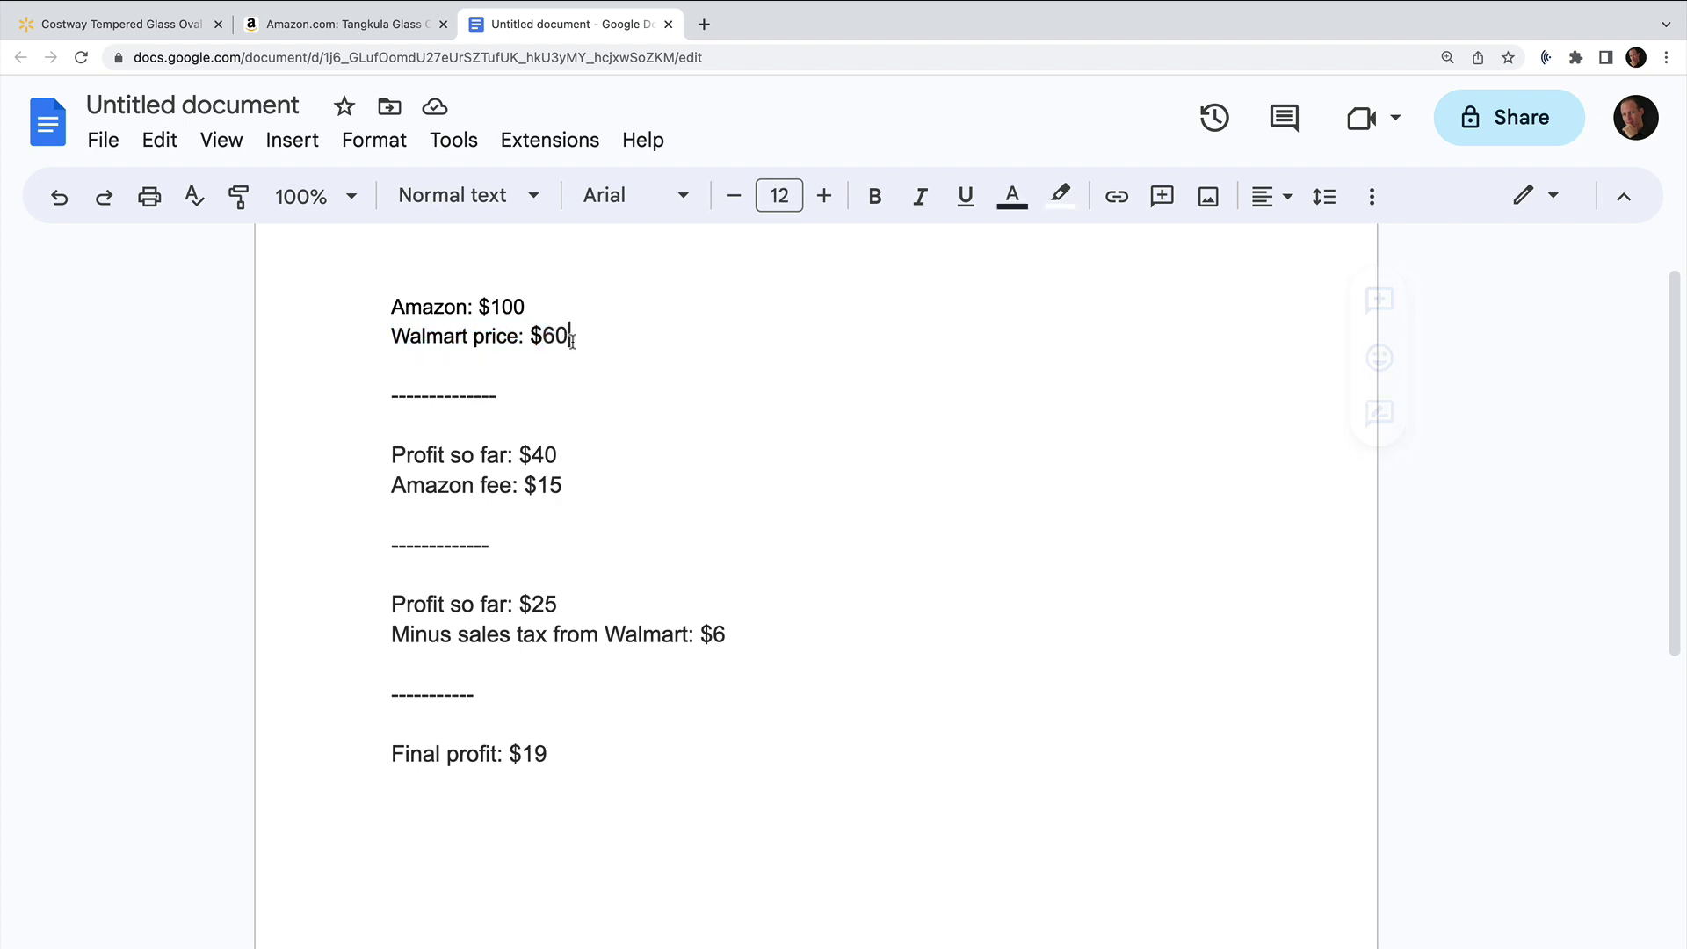
drag(572, 341, 530, 337)
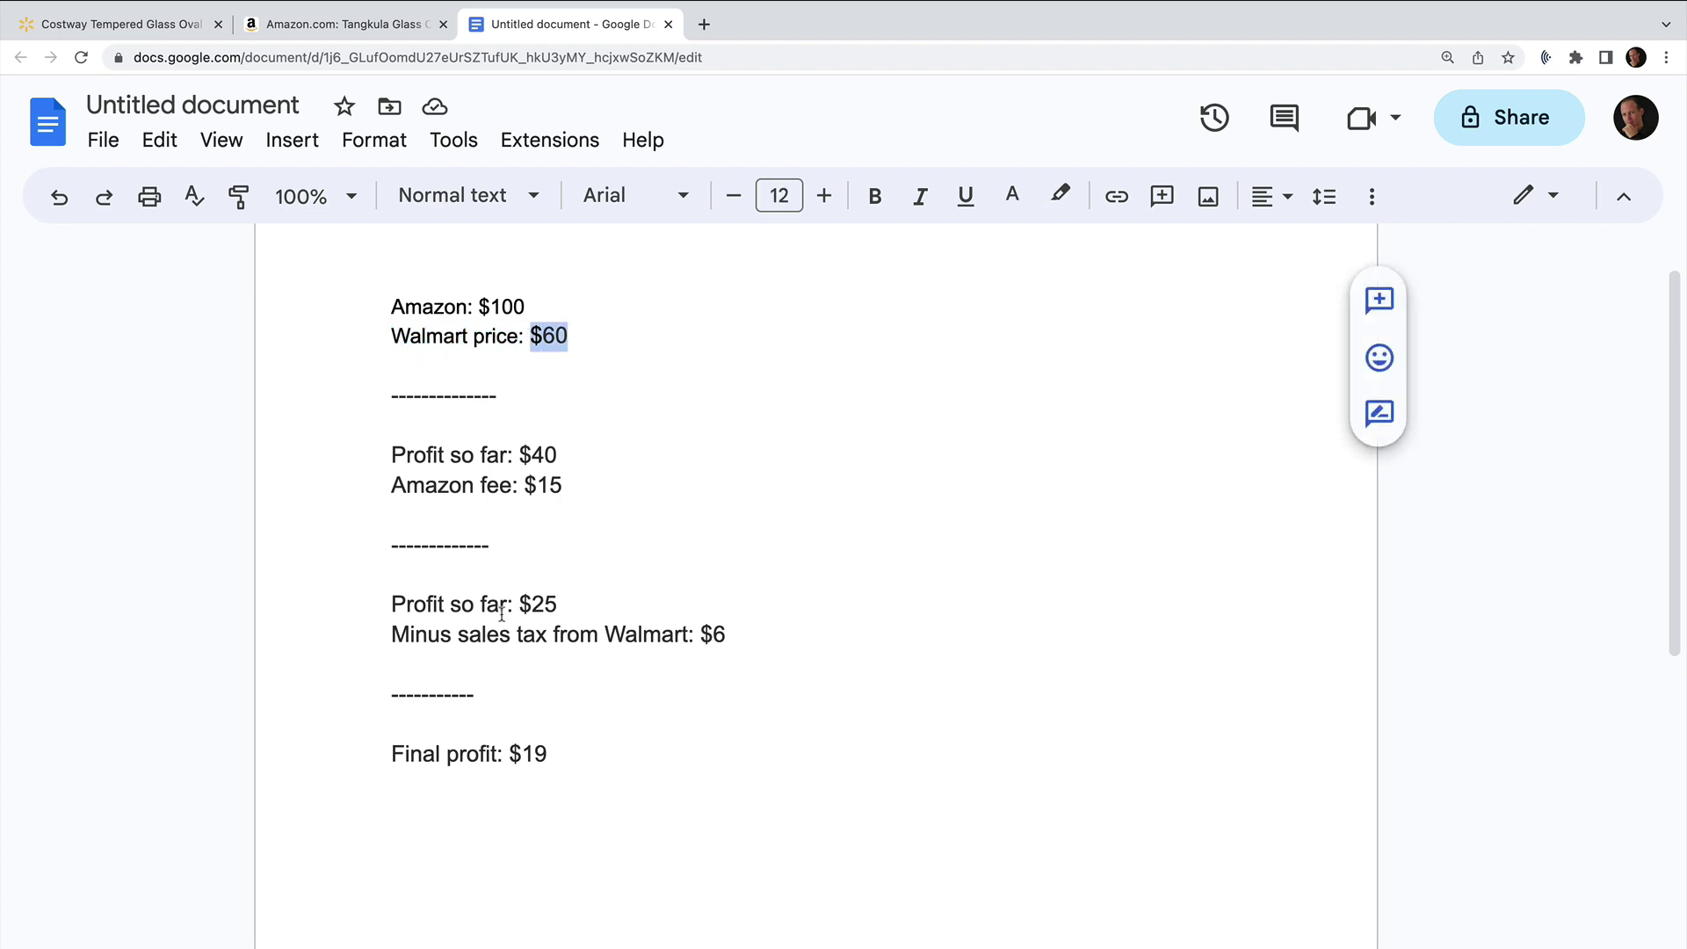
click(391, 605)
drag(391, 605, 564, 605)
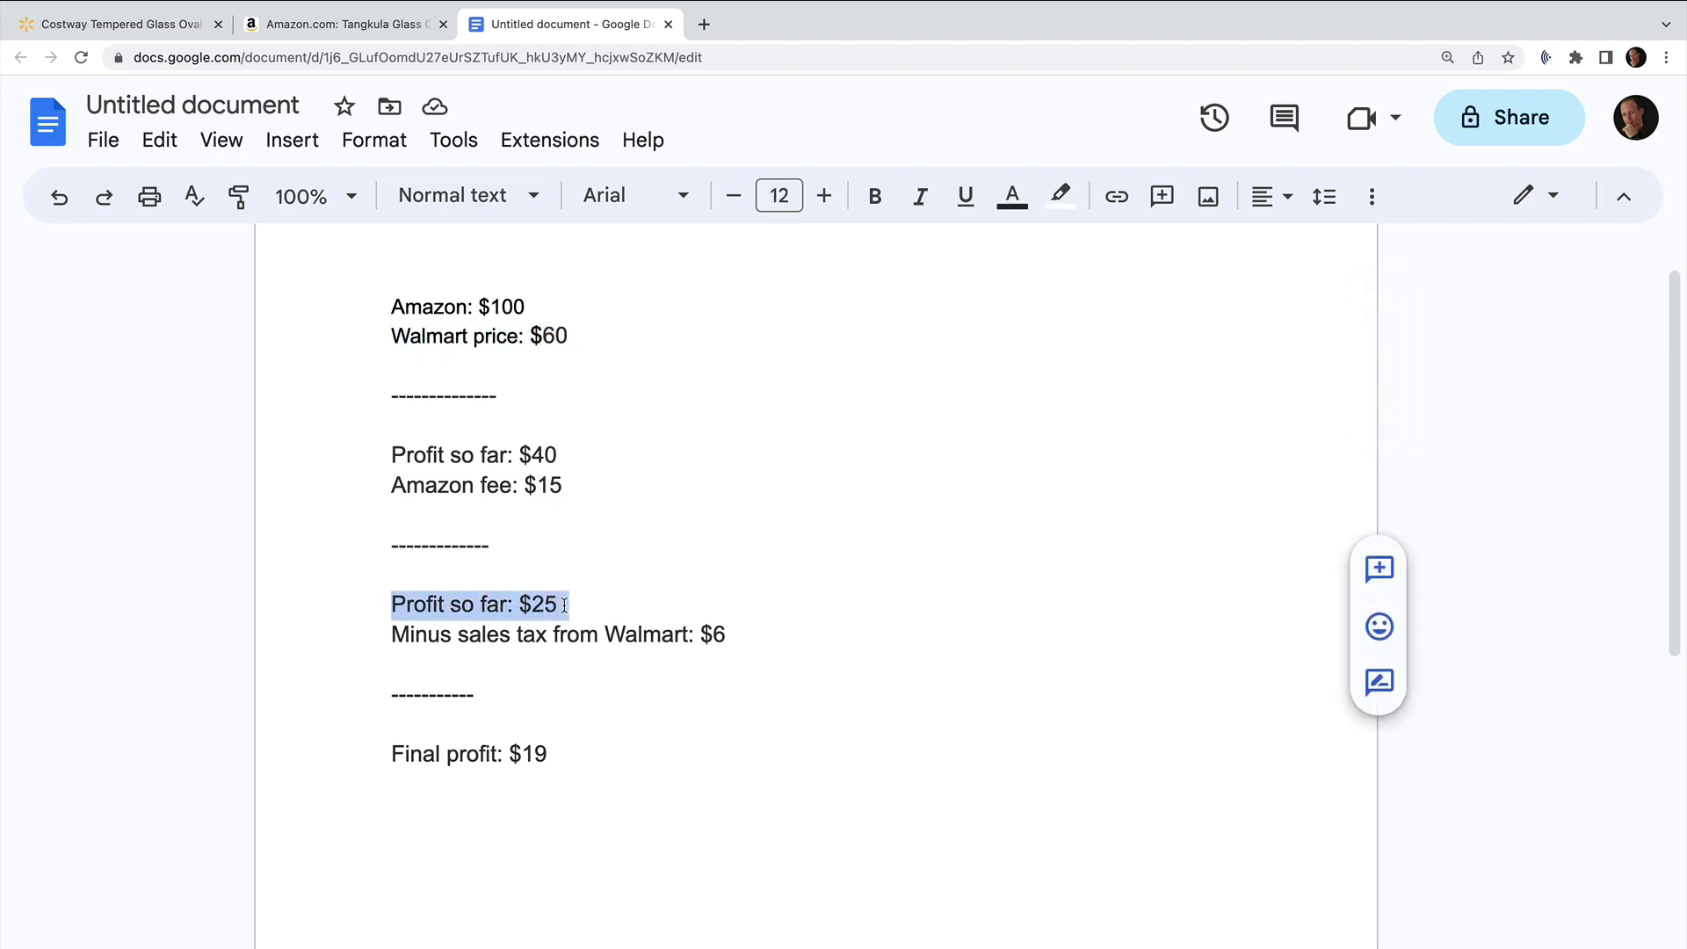
drag(393, 636, 722, 635)
Highlight the Final profit $19 line and hide the menus to show more of the page
triple_click(556, 749)
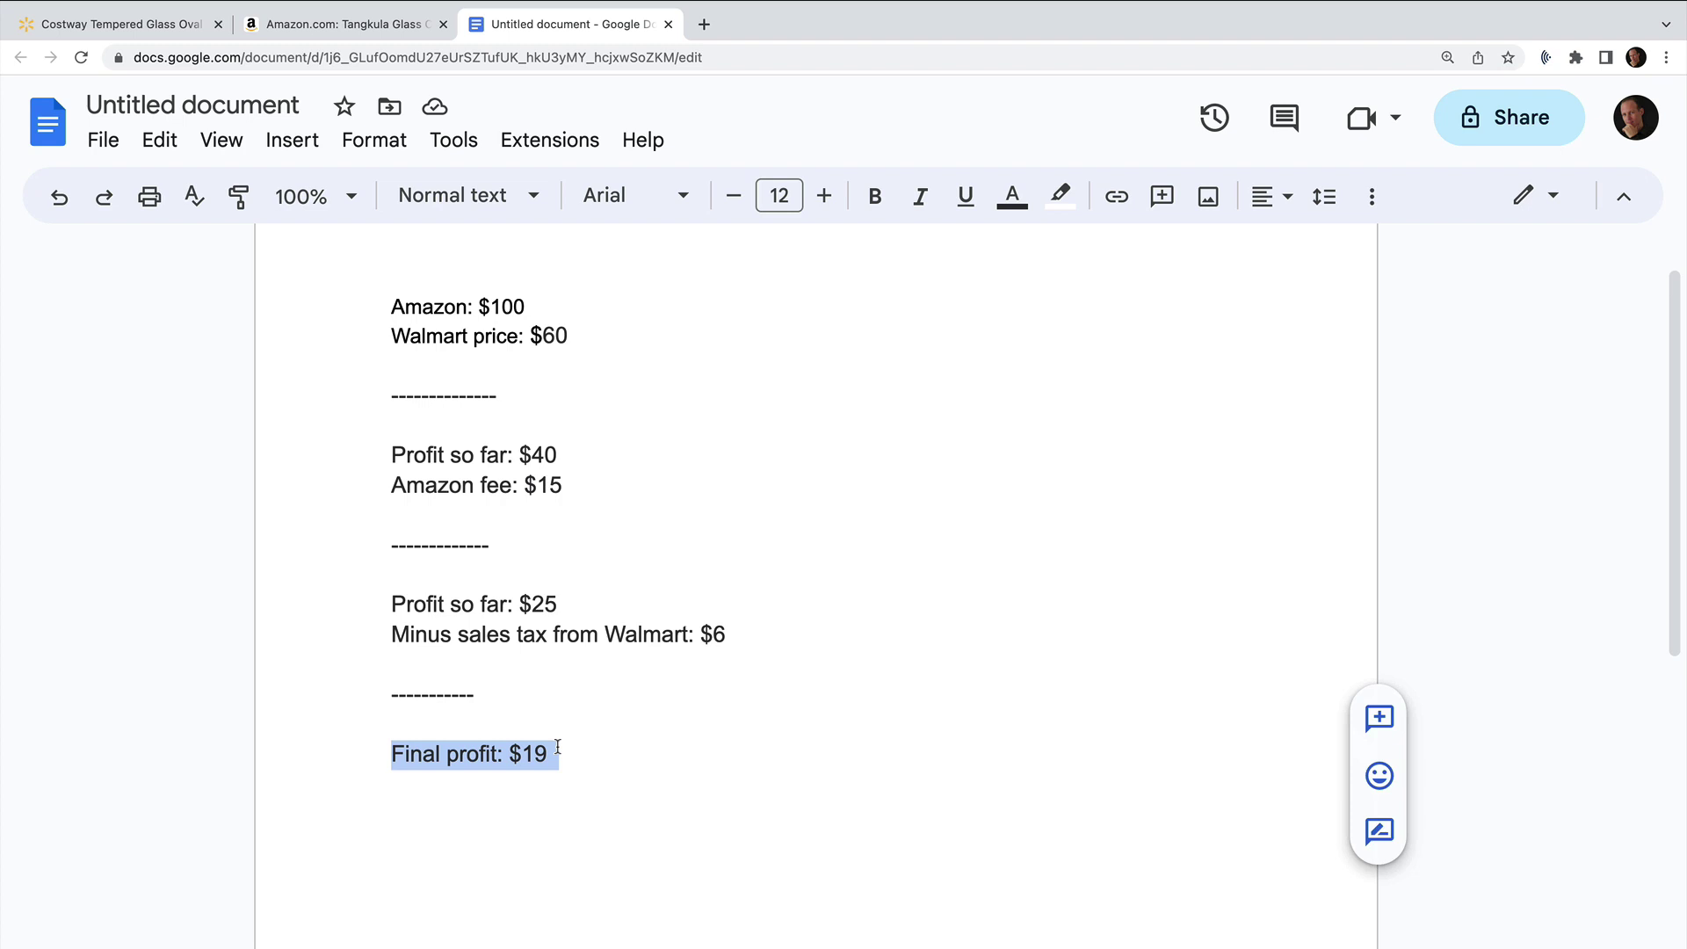
click(557, 747)
key(ctrl+shift+f)
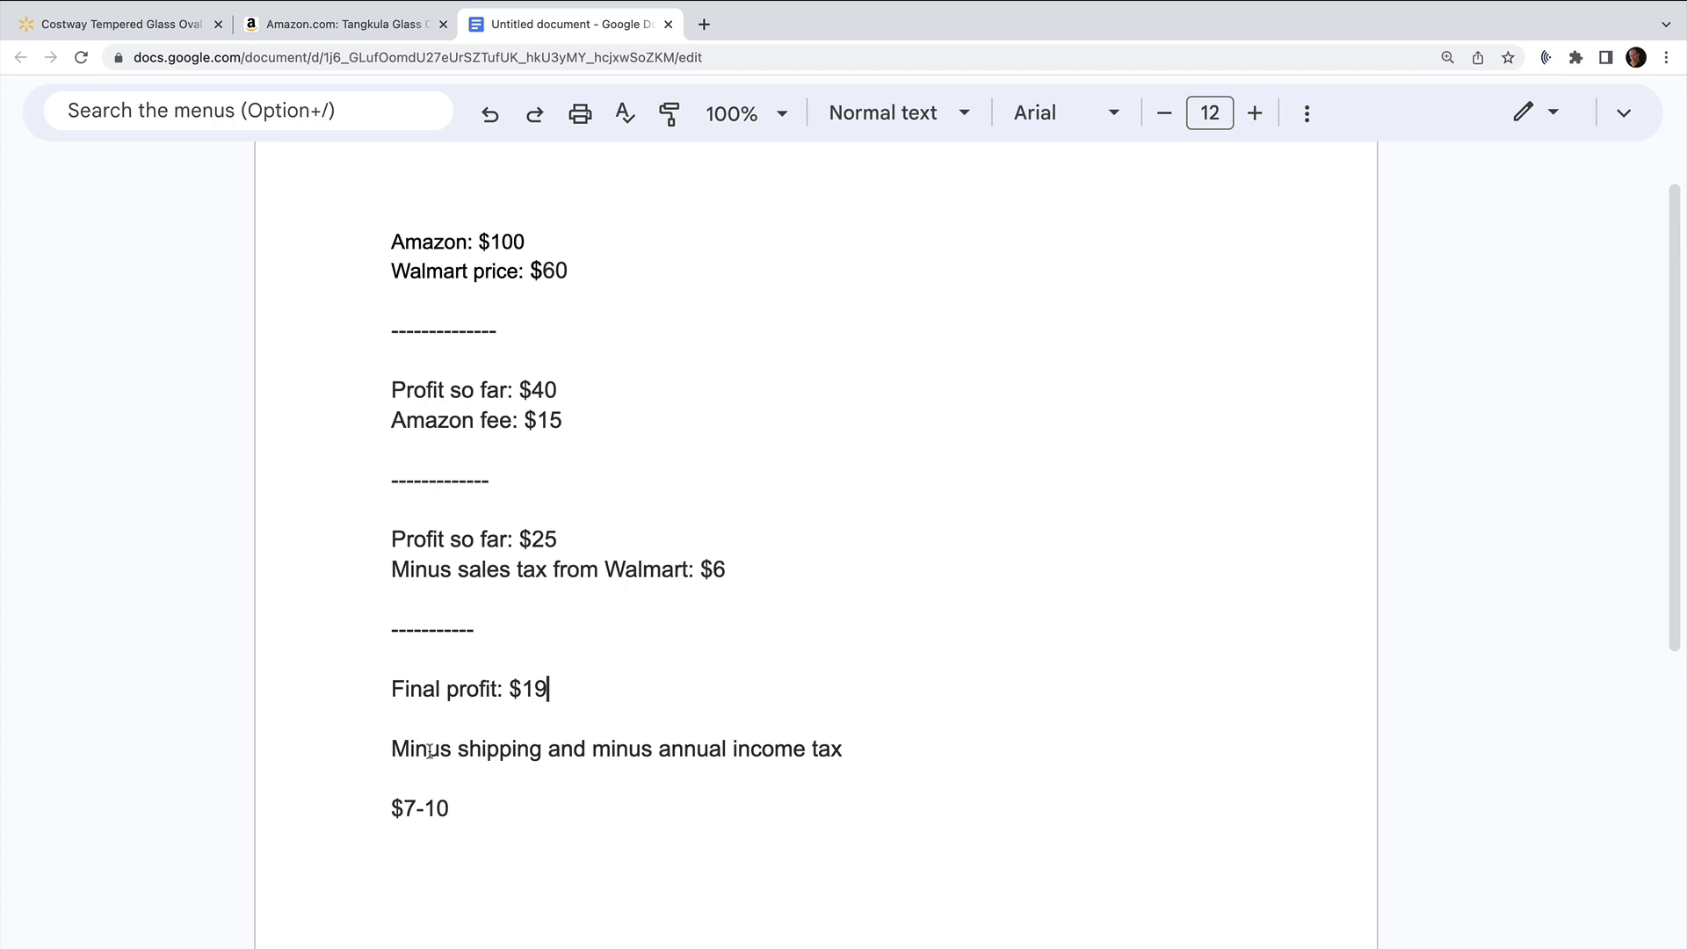
drag(551, 690, 525, 688)
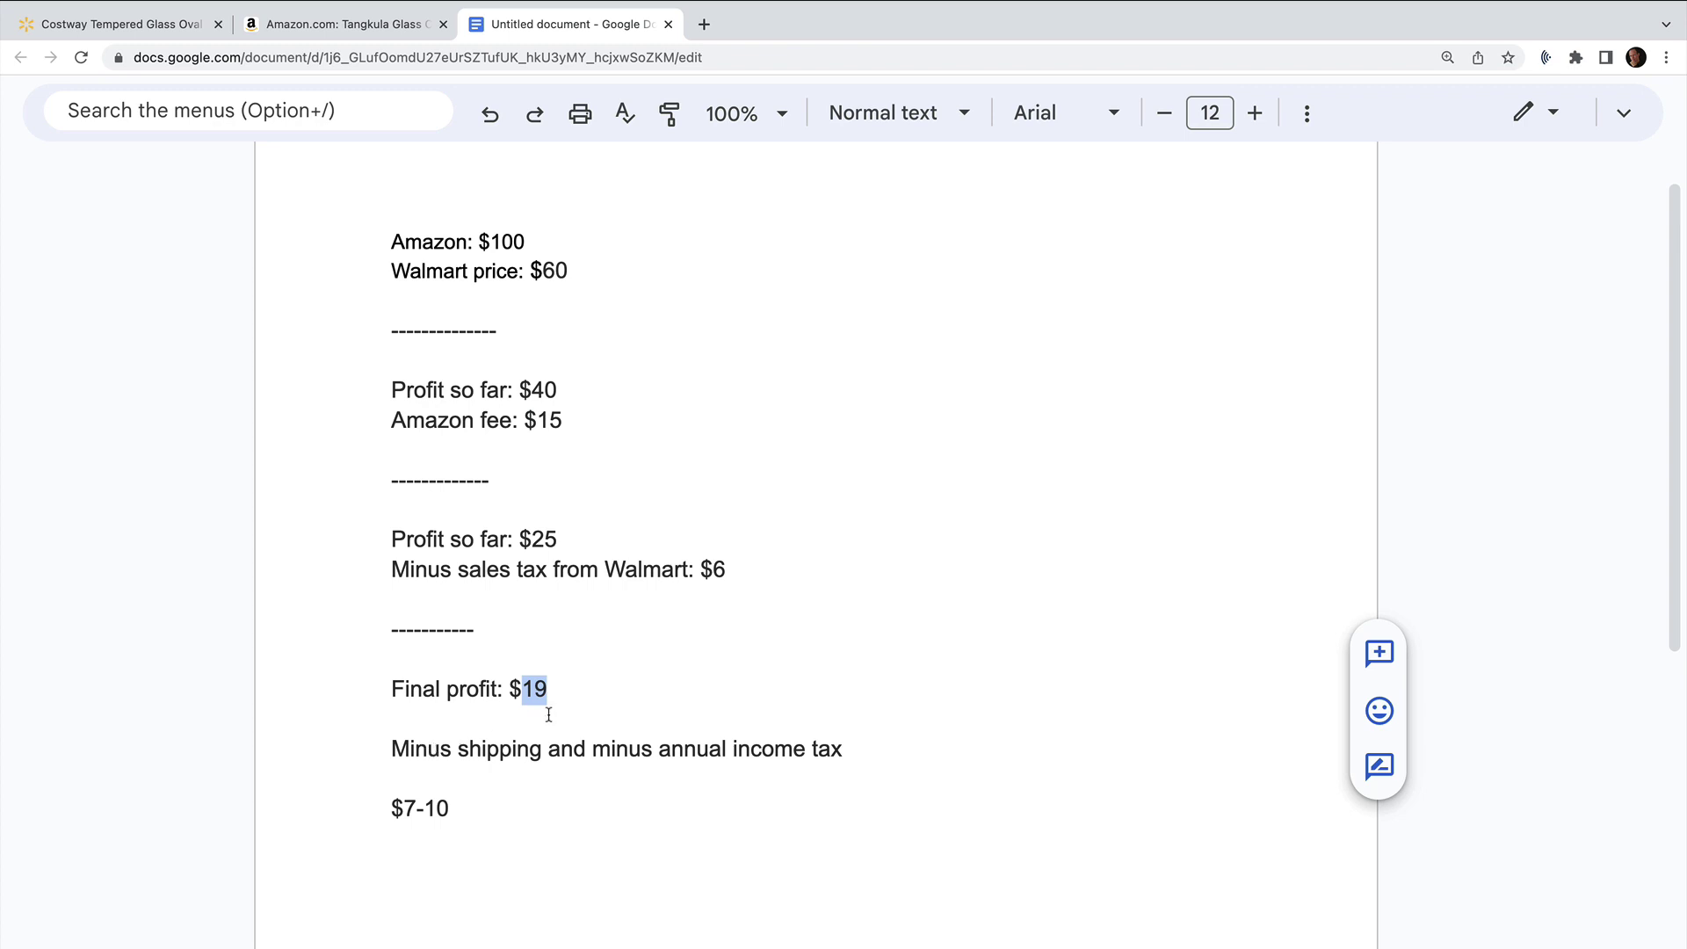
Trim the $7-10 estimate down to $10 and highlight the $10 net profit
click(465, 800)
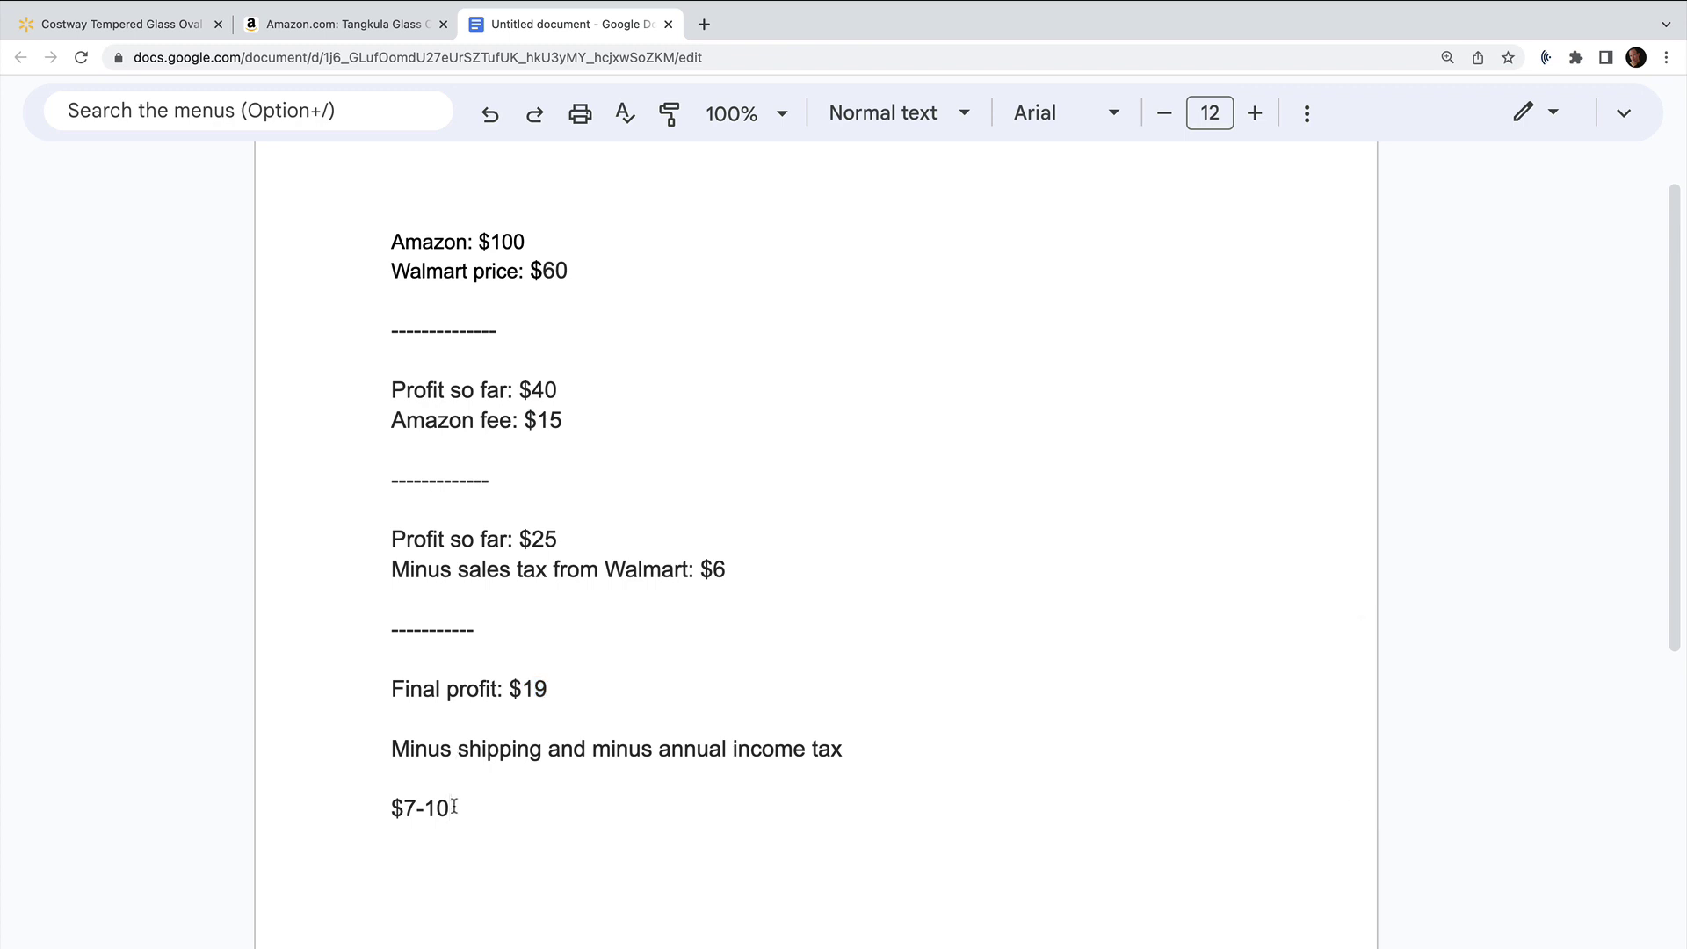
key(Left)
key(Left)
key(BackSpace)
key(BackSpace)
drag(430, 806, 382, 804)
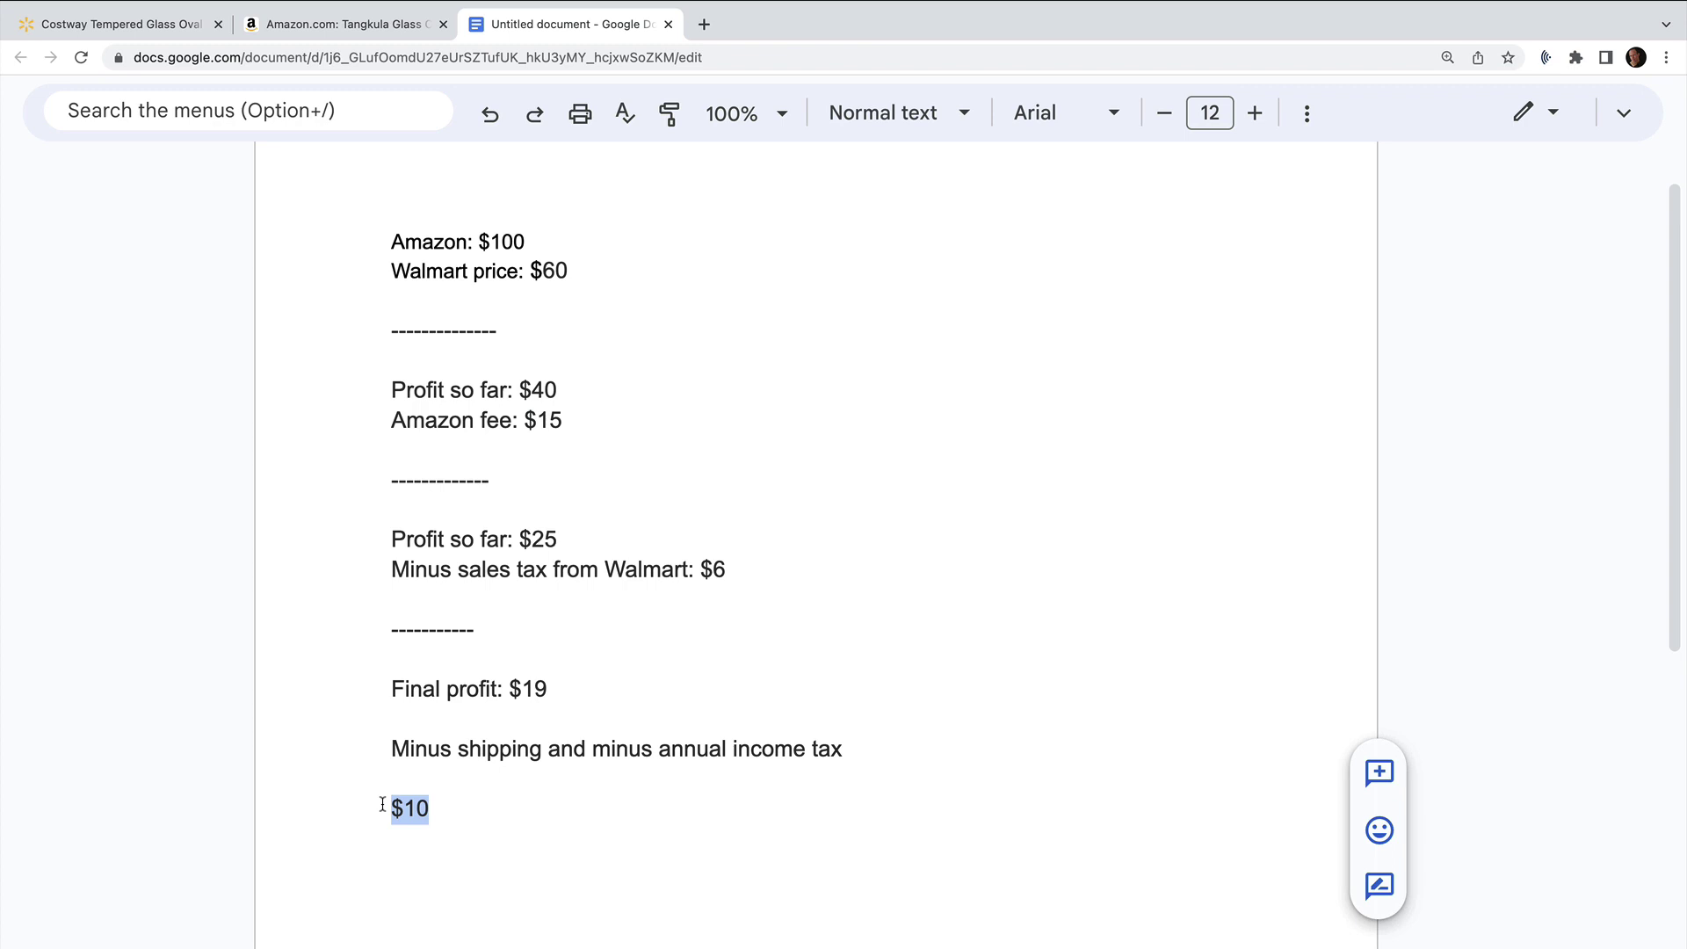
click(450, 803)
drag(449, 804, 396, 803)
click(444, 812)
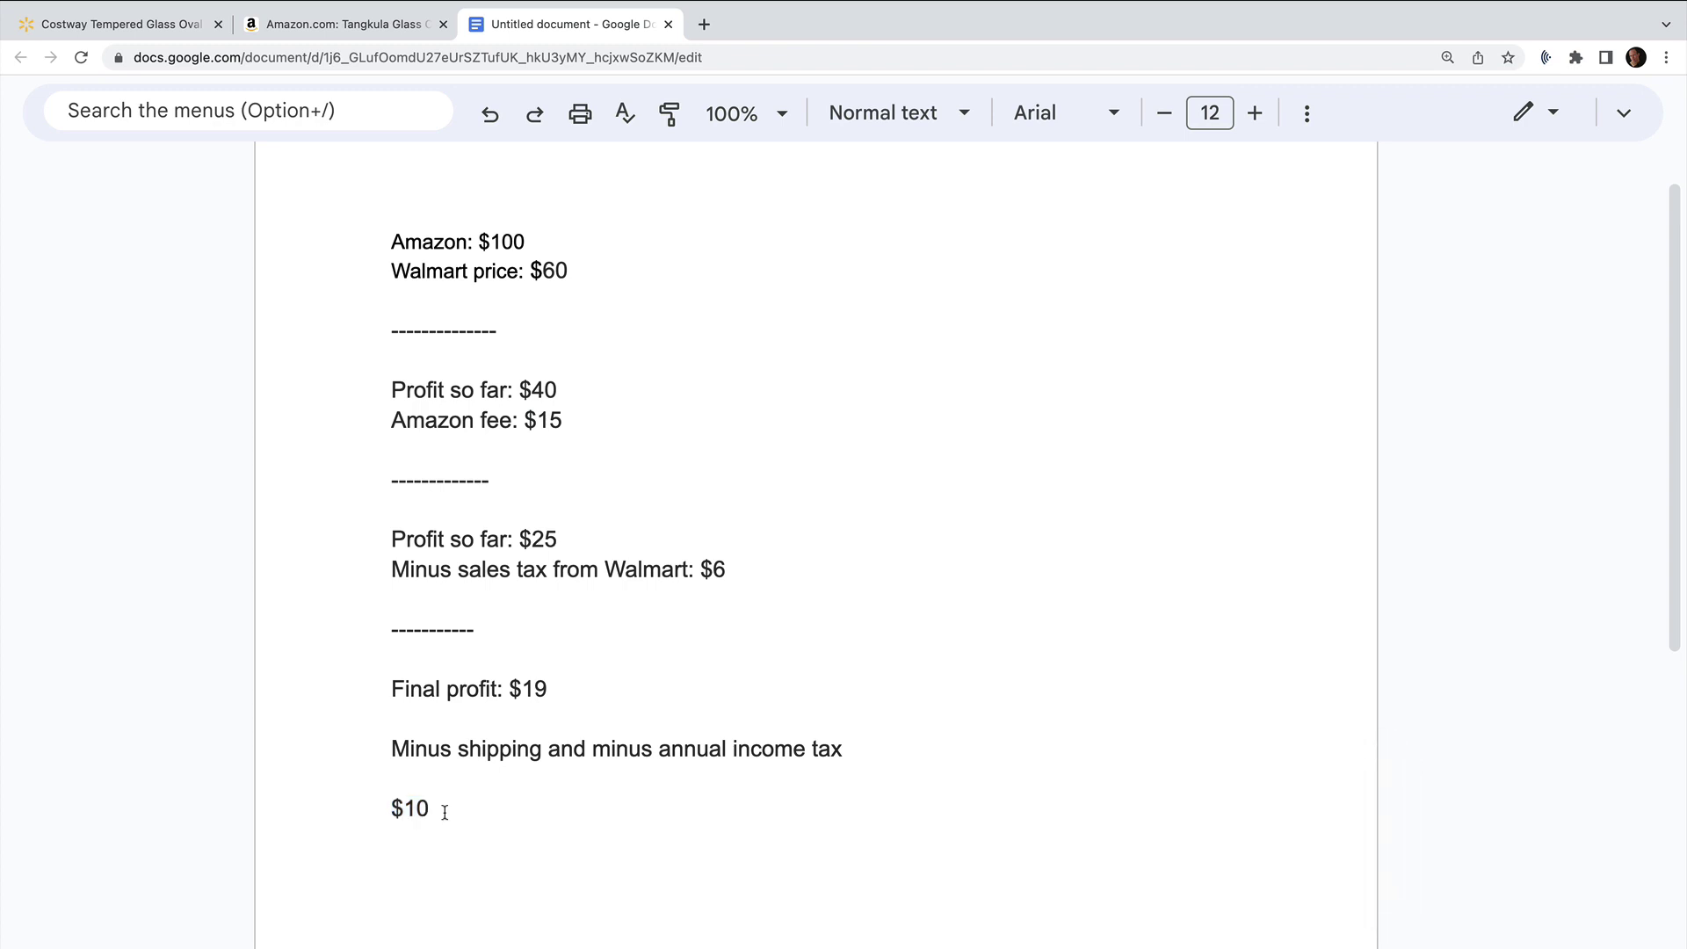
drag(445, 812, 386, 808)
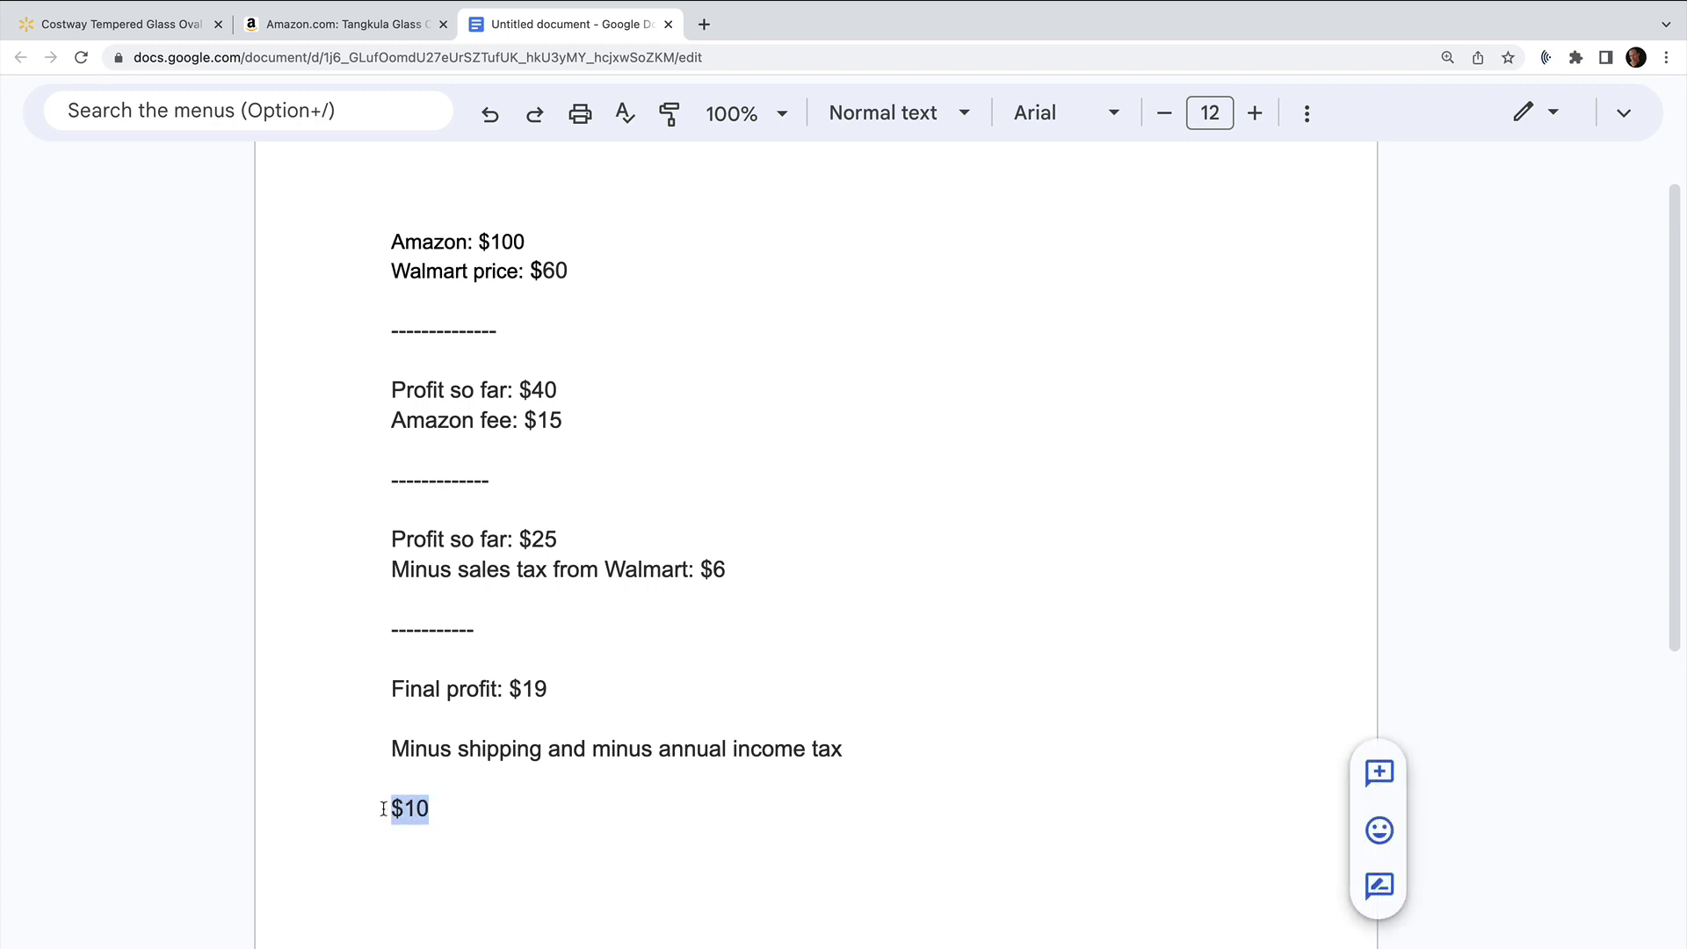
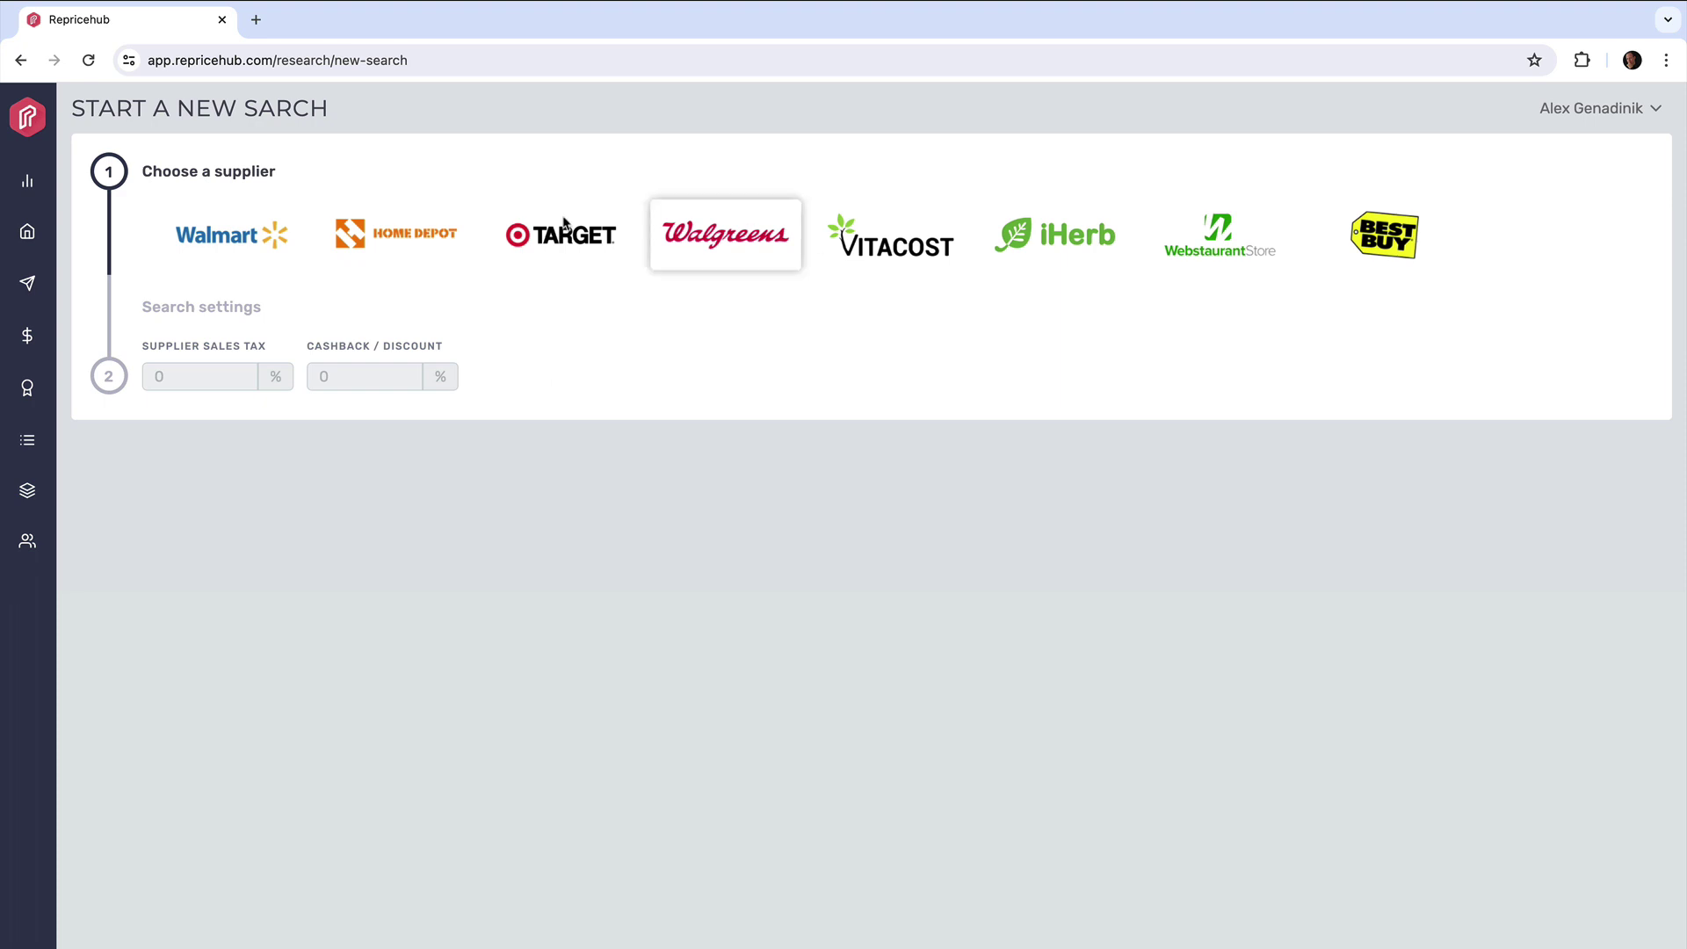
Search Walmart products with a 7% supplier sales tax and 0 cashback/discount
click(249, 235)
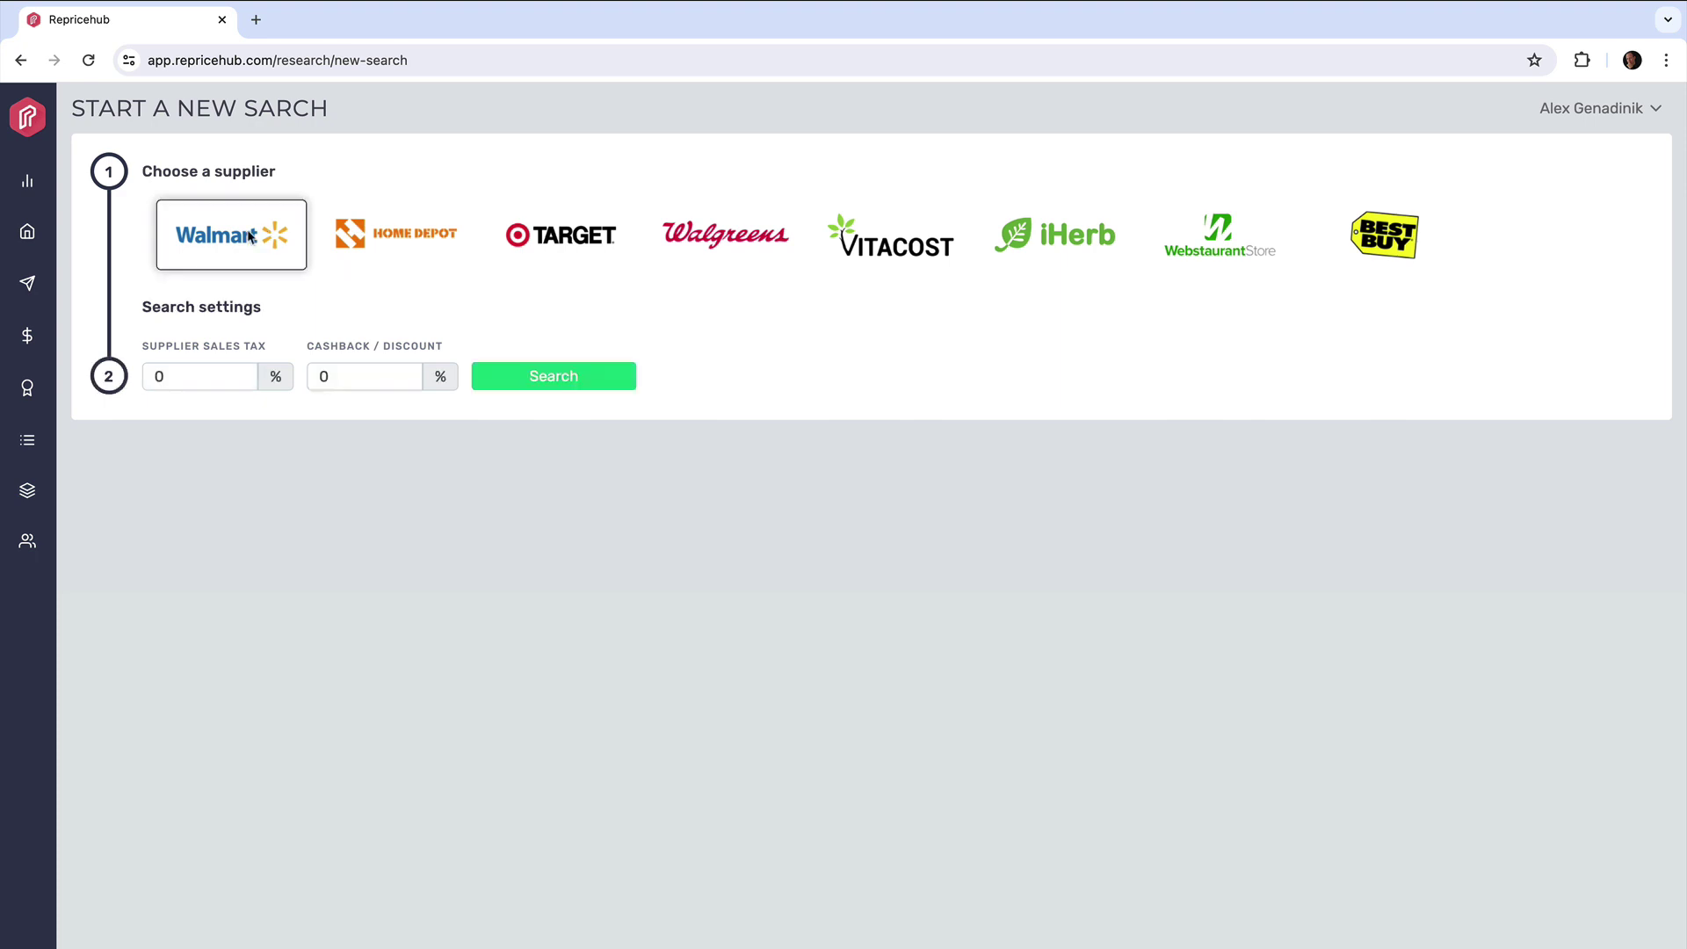
double_click(180, 376)
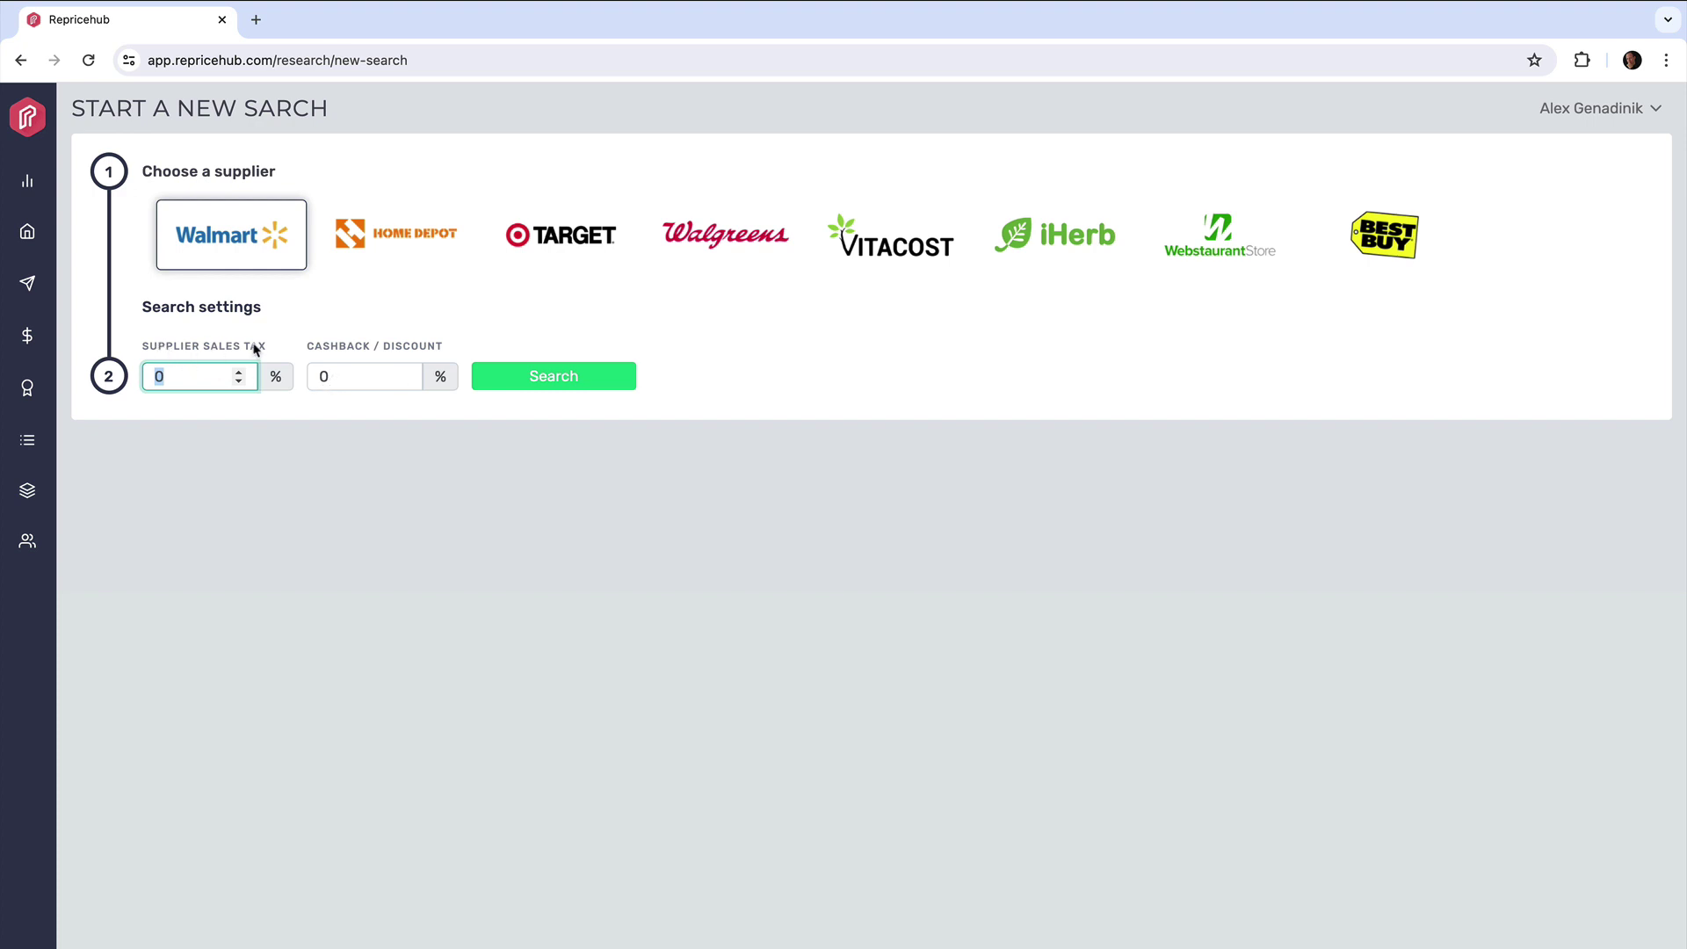
text(7)
click(351, 377)
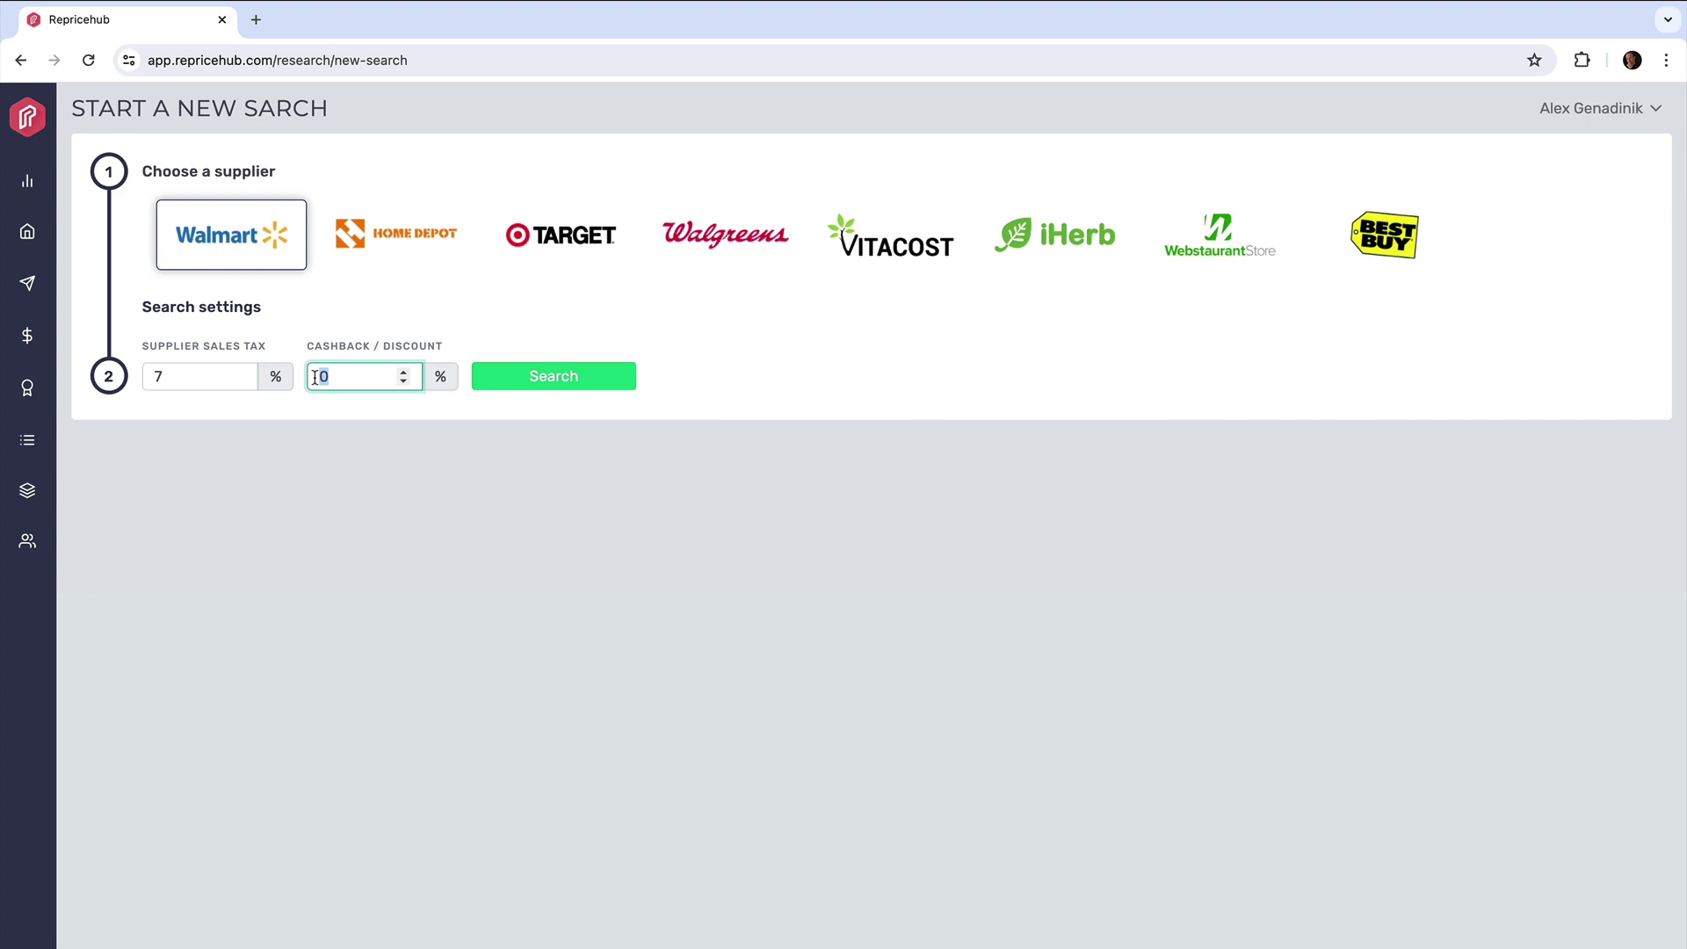
click(382, 457)
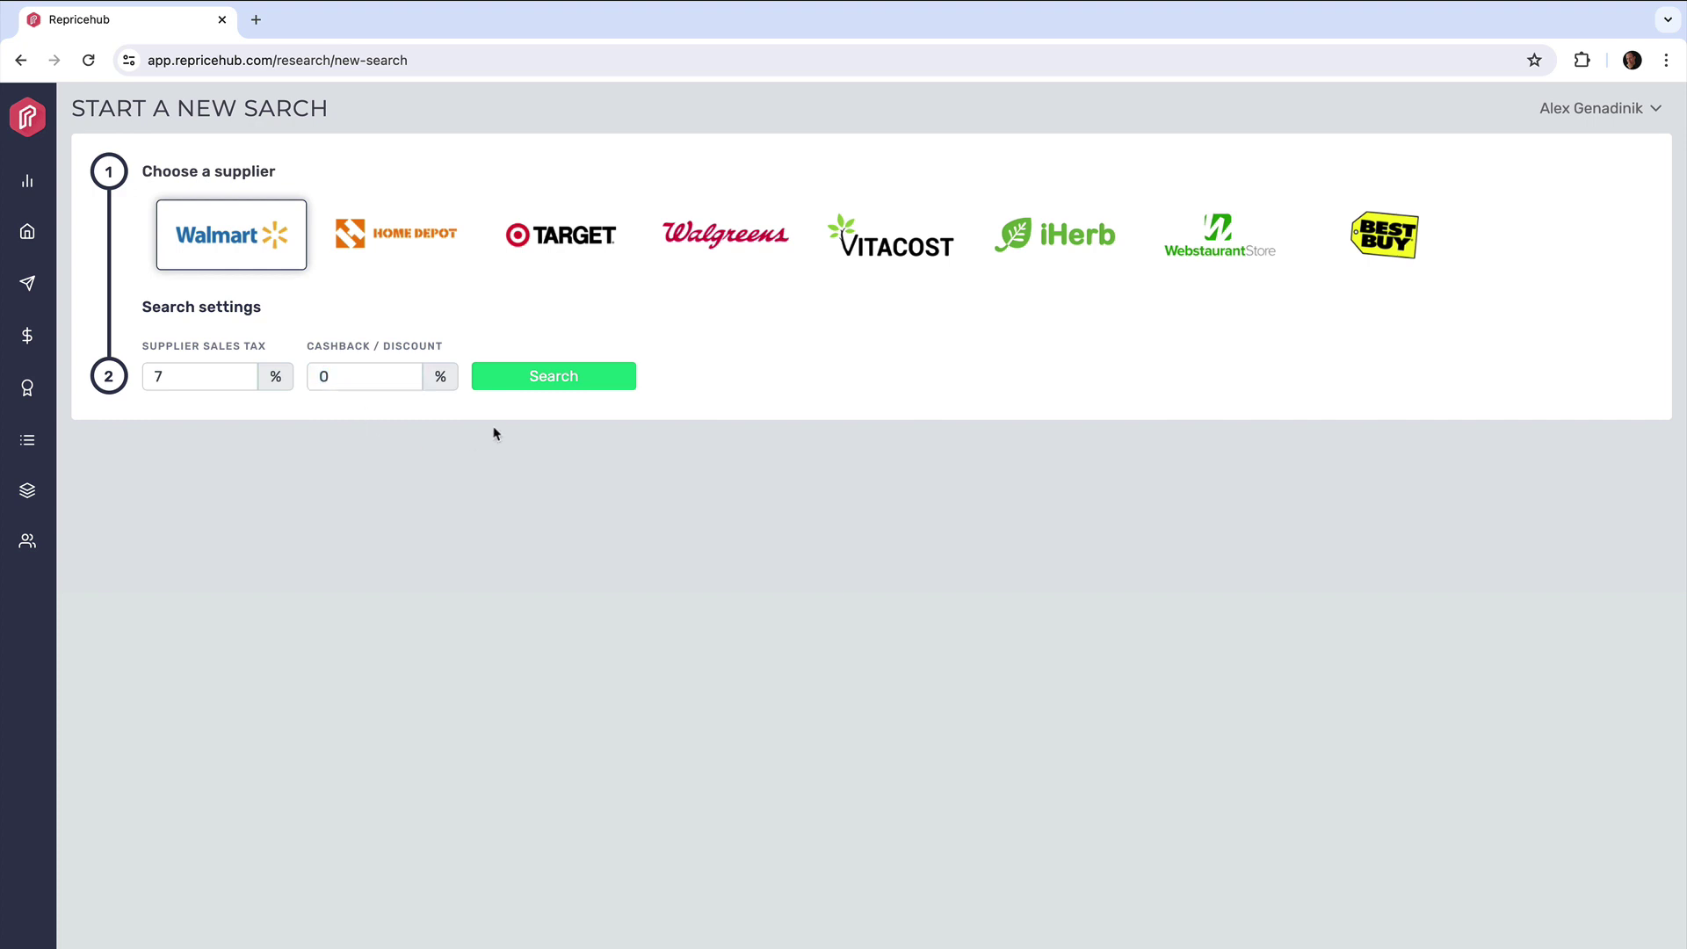
click(565, 384)
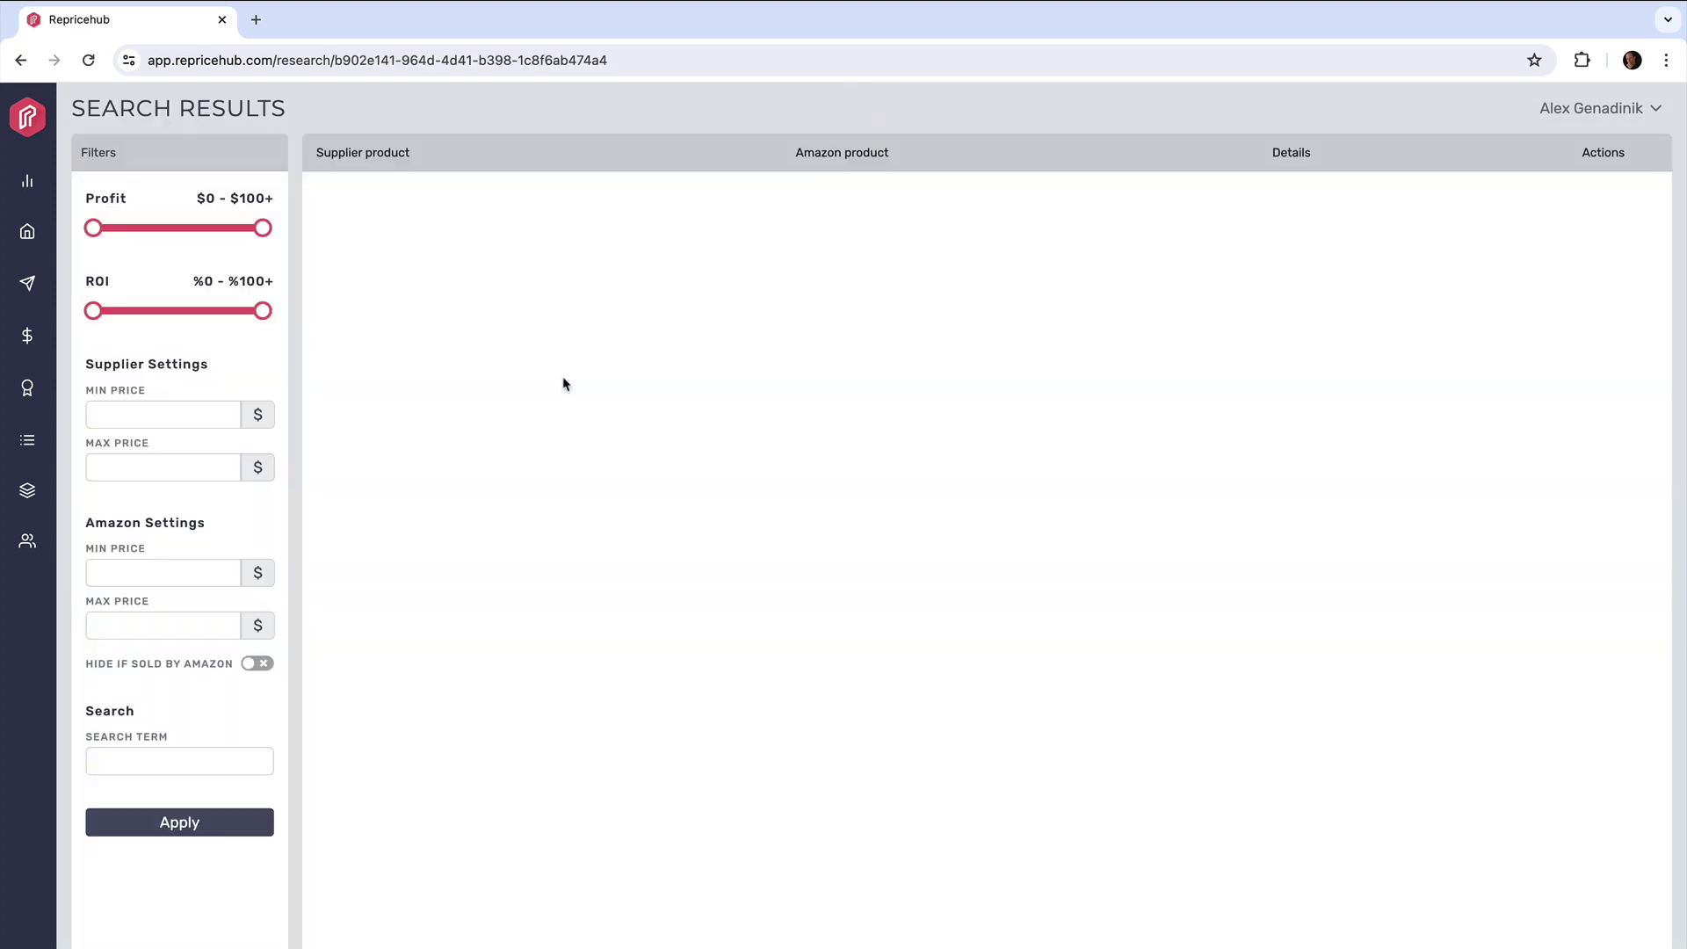
scroll(826, 945, down, 1)
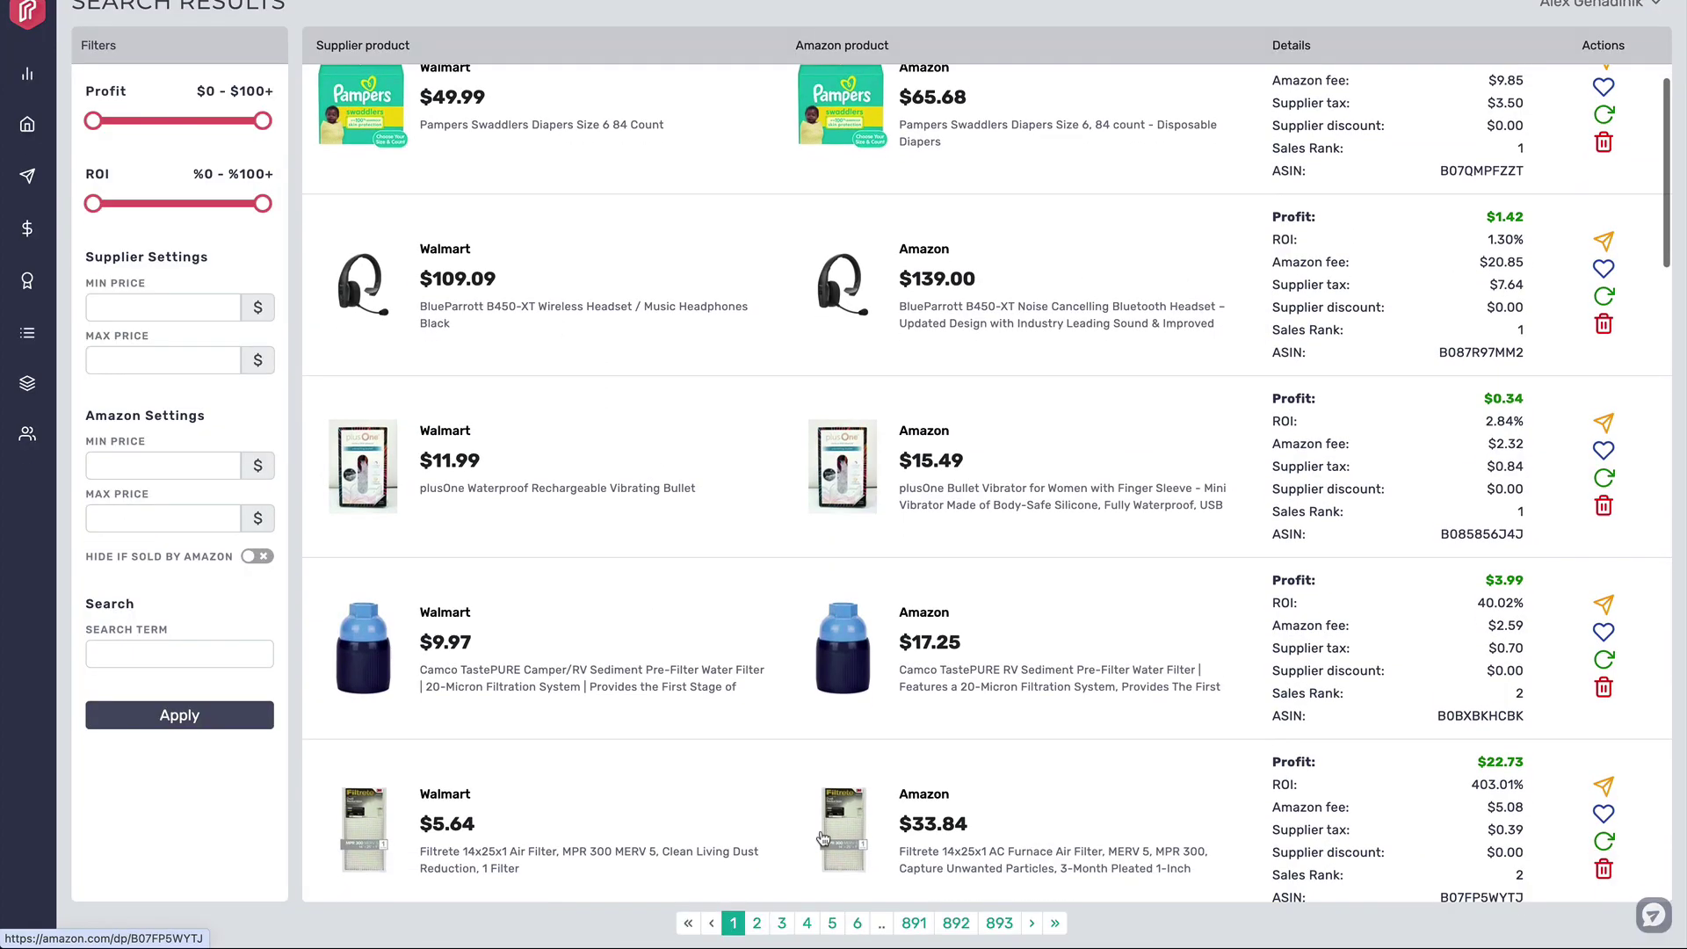
scroll(621, 545, down, 20)
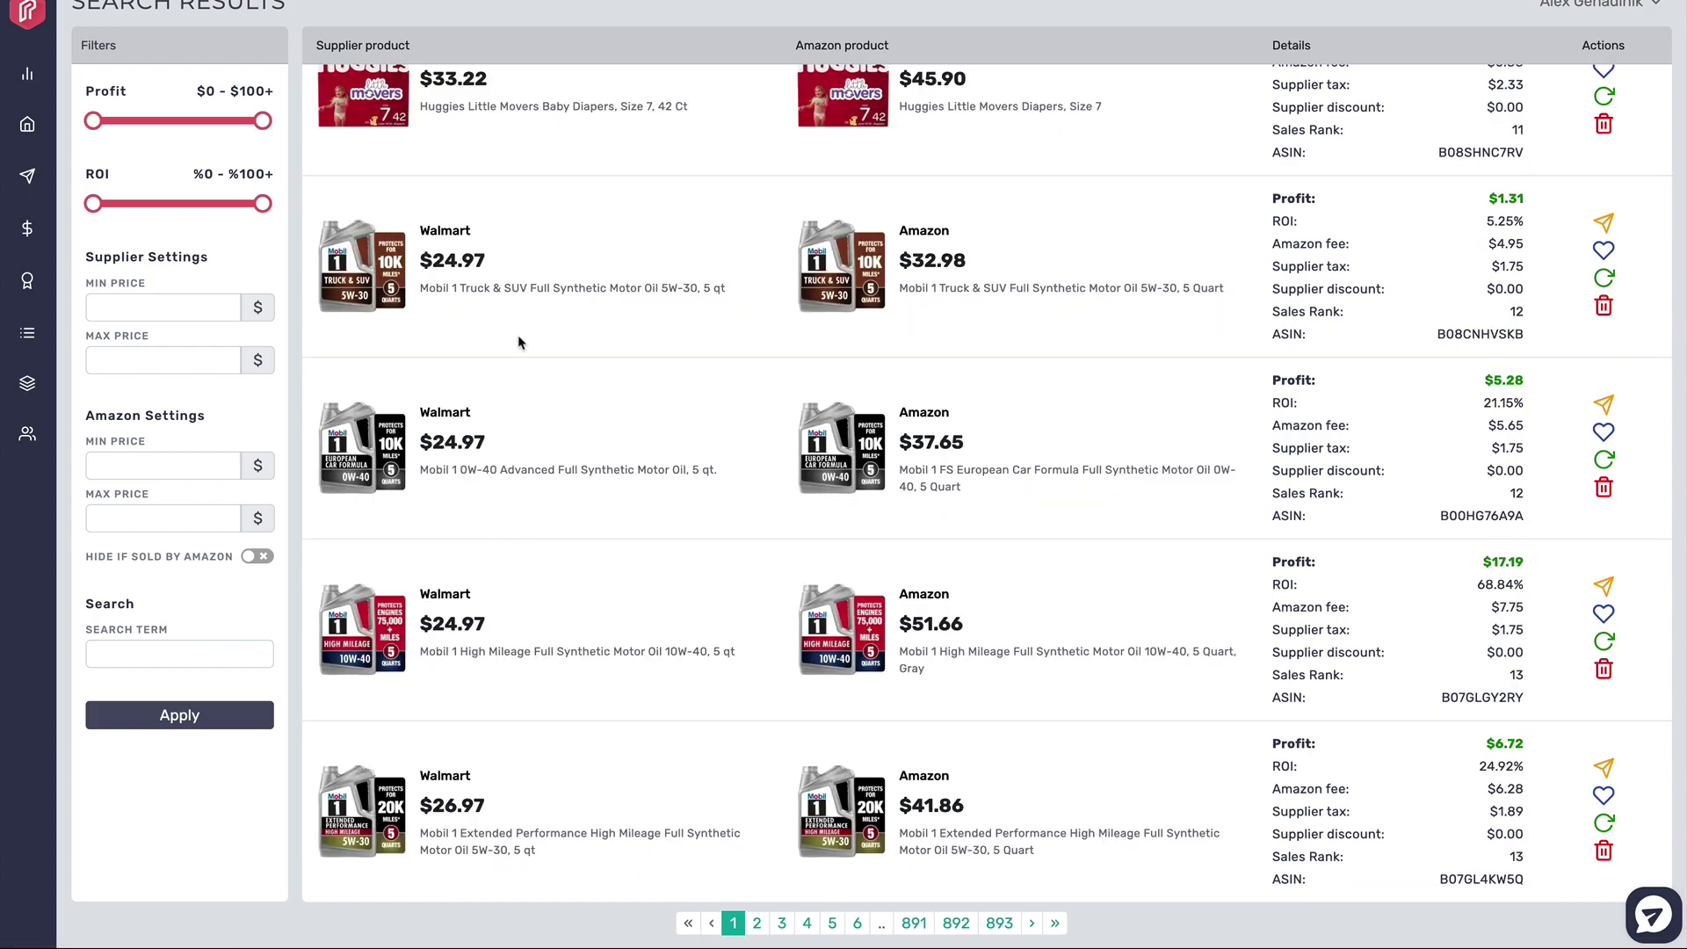
scroll(528, 334, up, 2)
scroll(532, 329, down, 2)
scroll(532, 329, up, 5)
scroll(532, 330, down, 5)
scroll(531, 329, up, 10)
scroll(532, 330, up, 5)
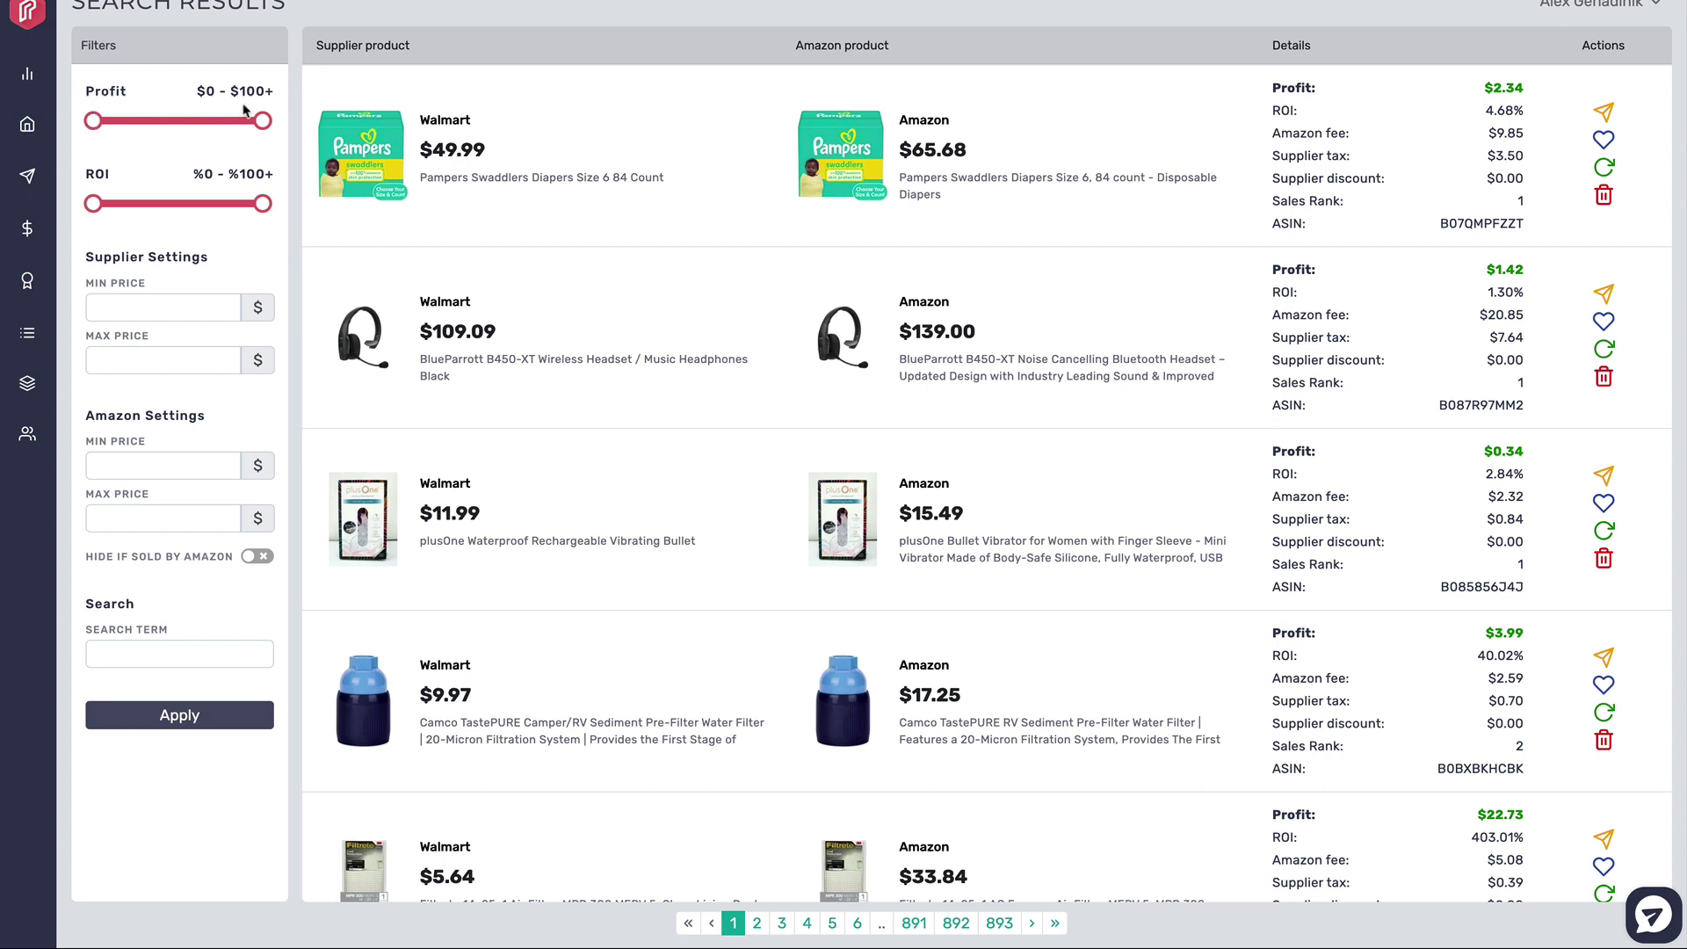
Try minimum-profit filters of $25 and higher, highlighting the $8.40, $50.40 and $79.00 prices
drag(92, 123, 143, 122)
click(183, 720)
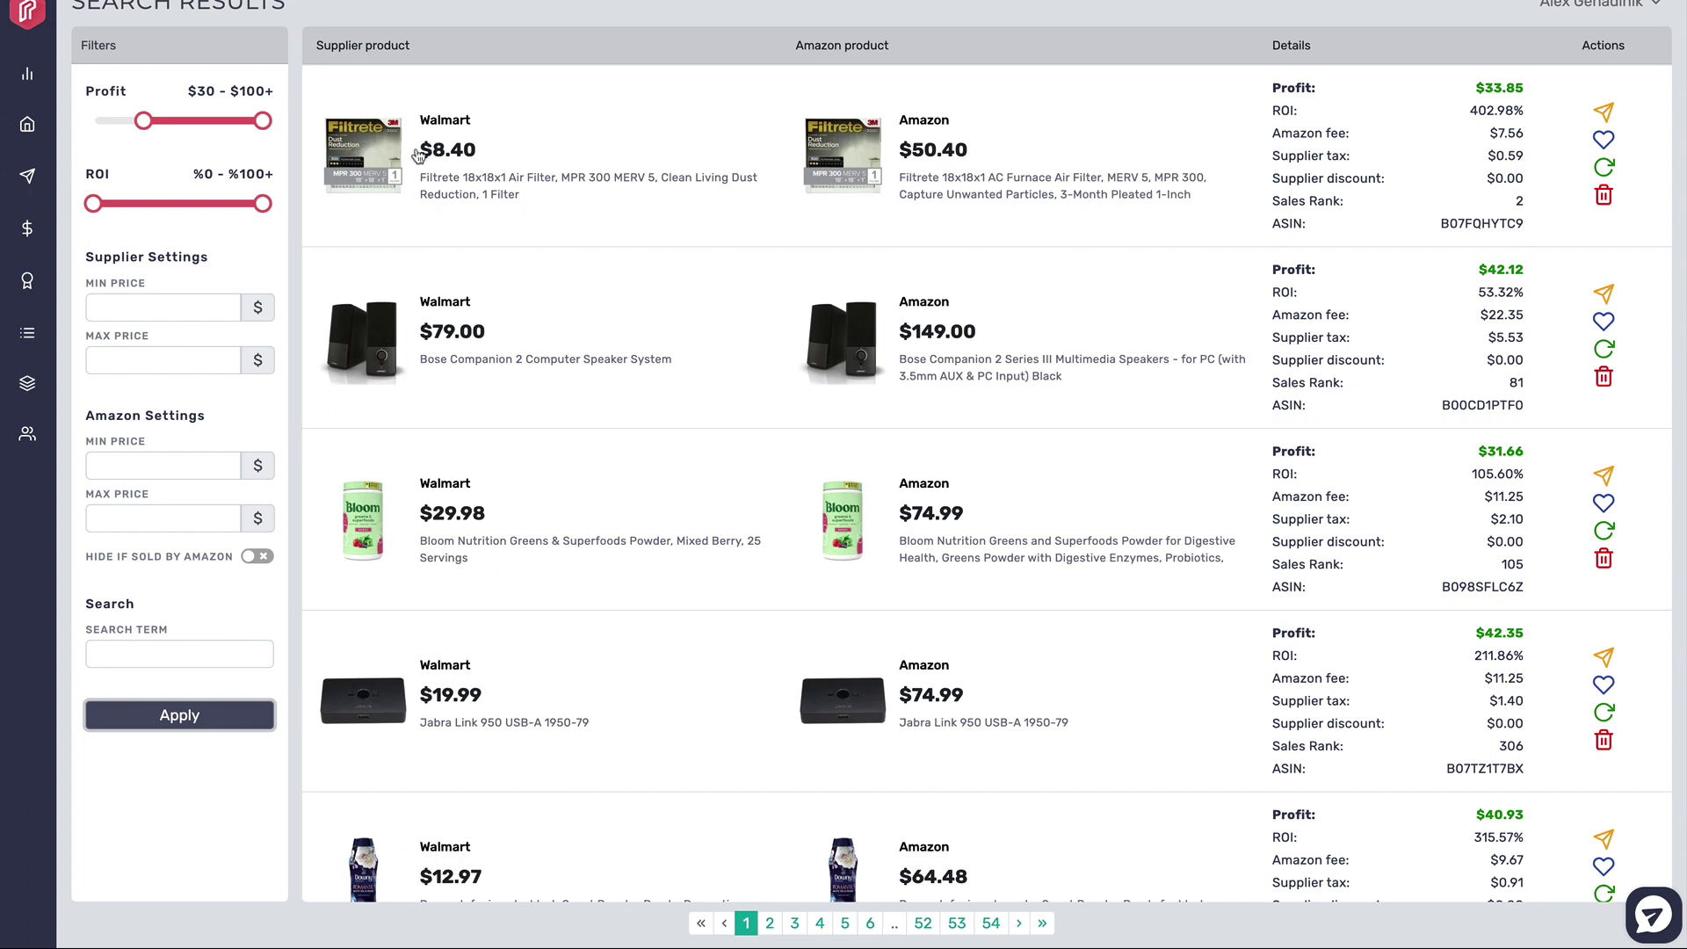
drag(482, 159, 436, 153)
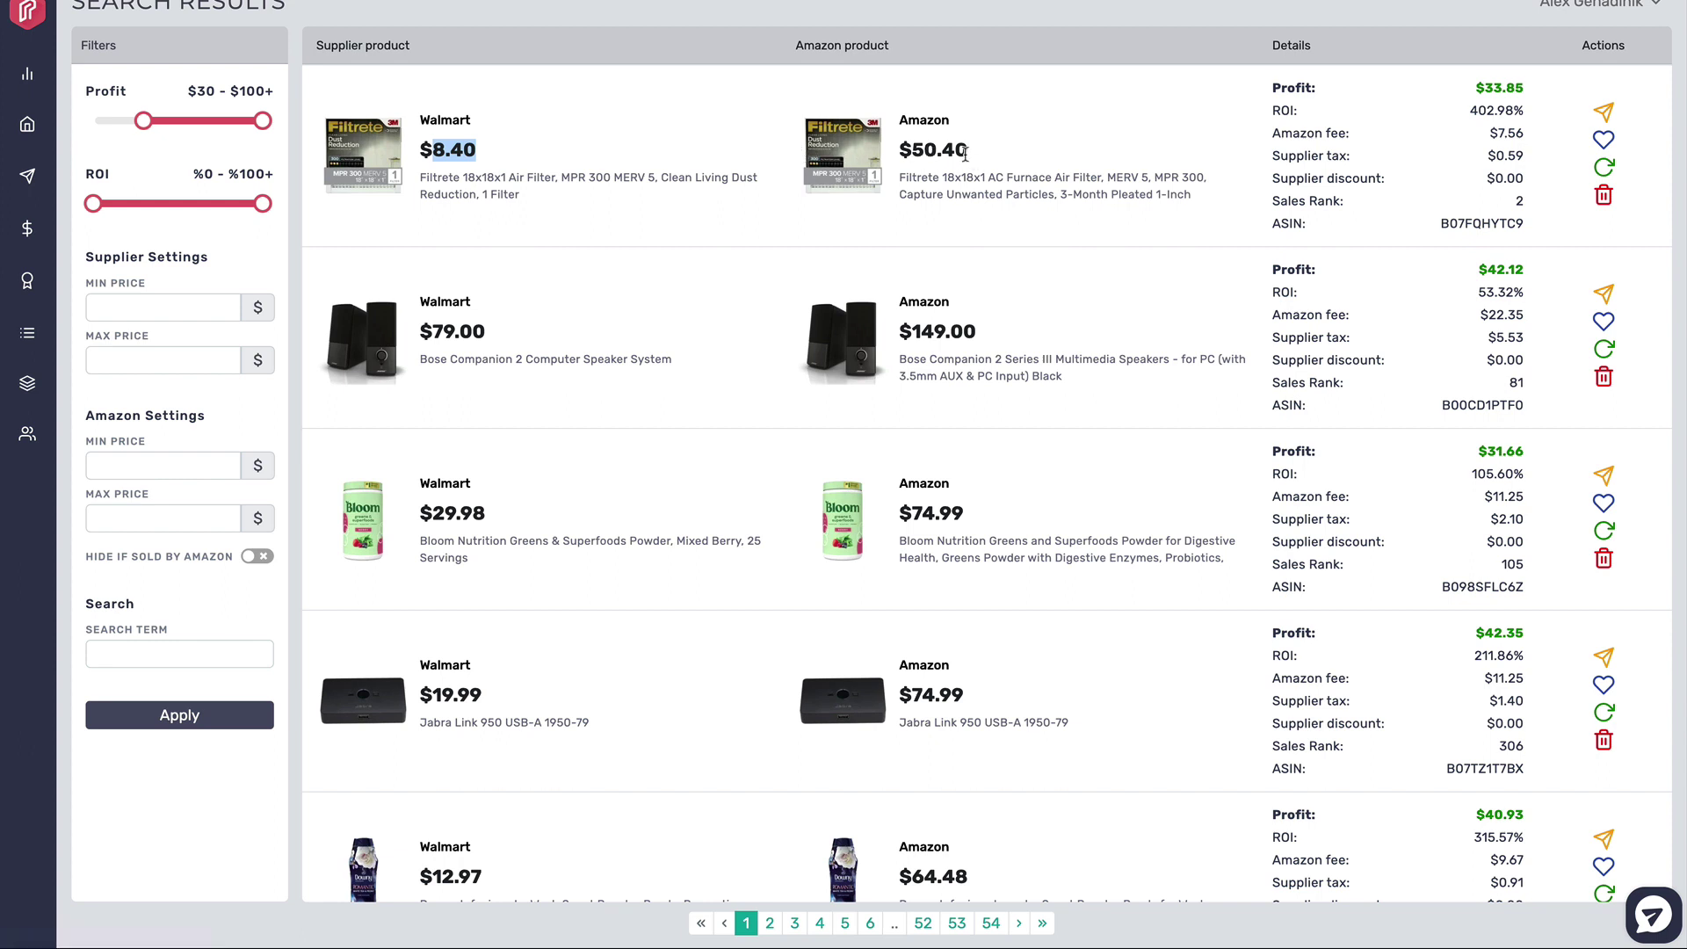
drag(966, 155, 917, 152)
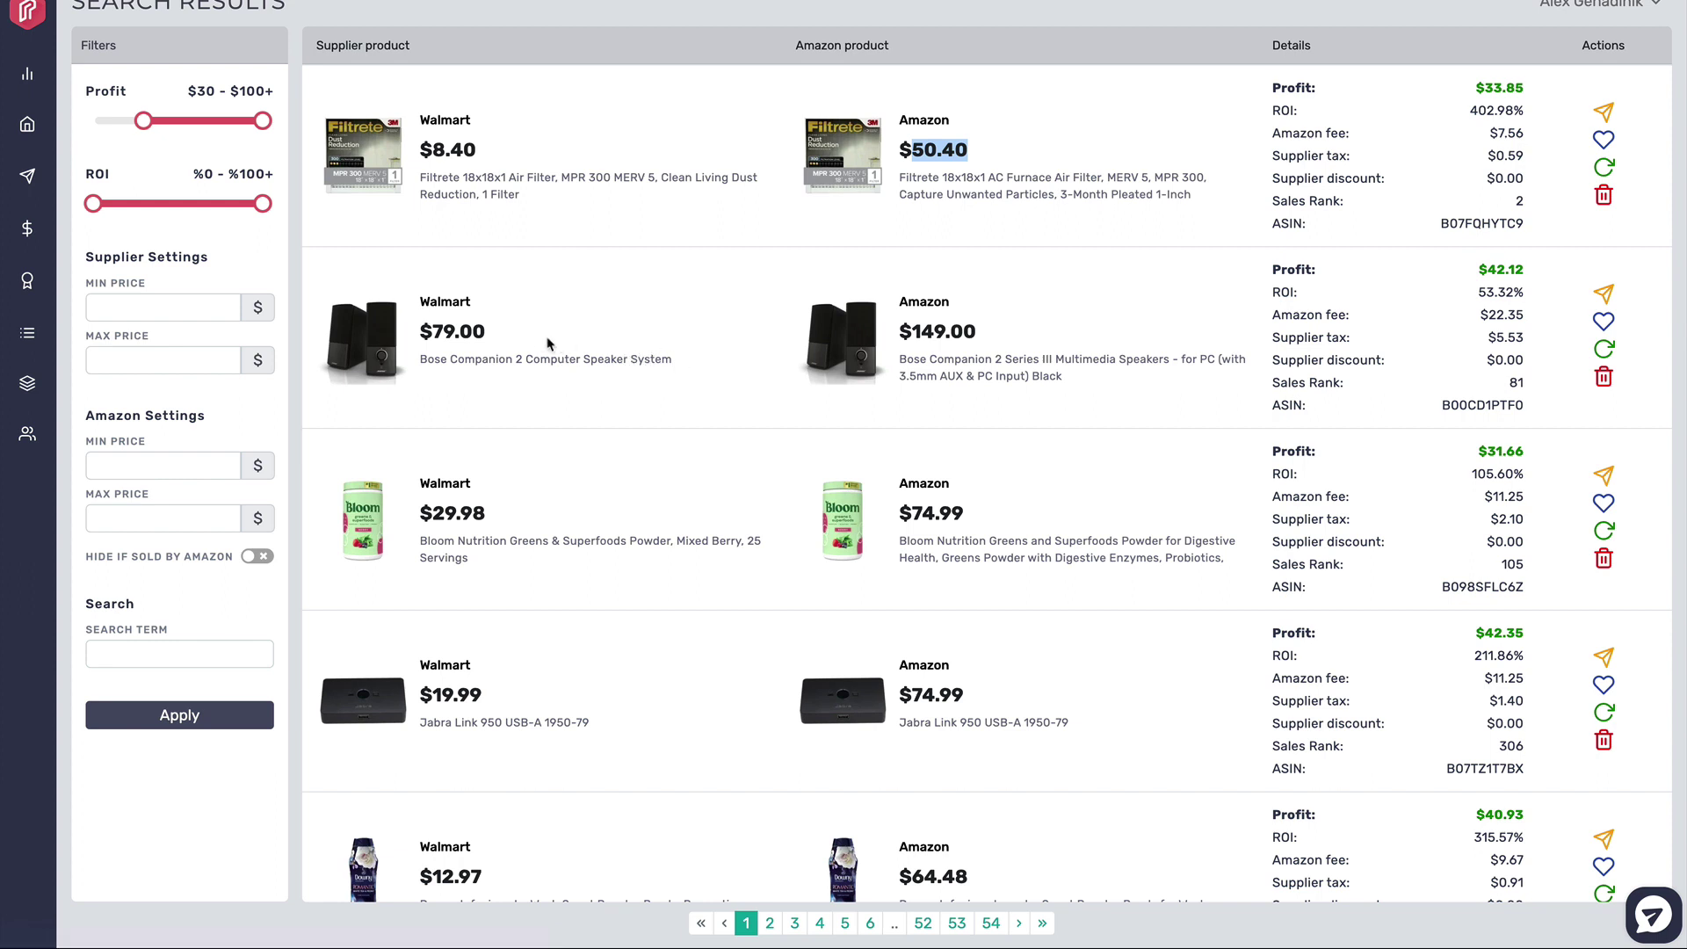
click(475, 338)
drag(483, 335, 424, 335)
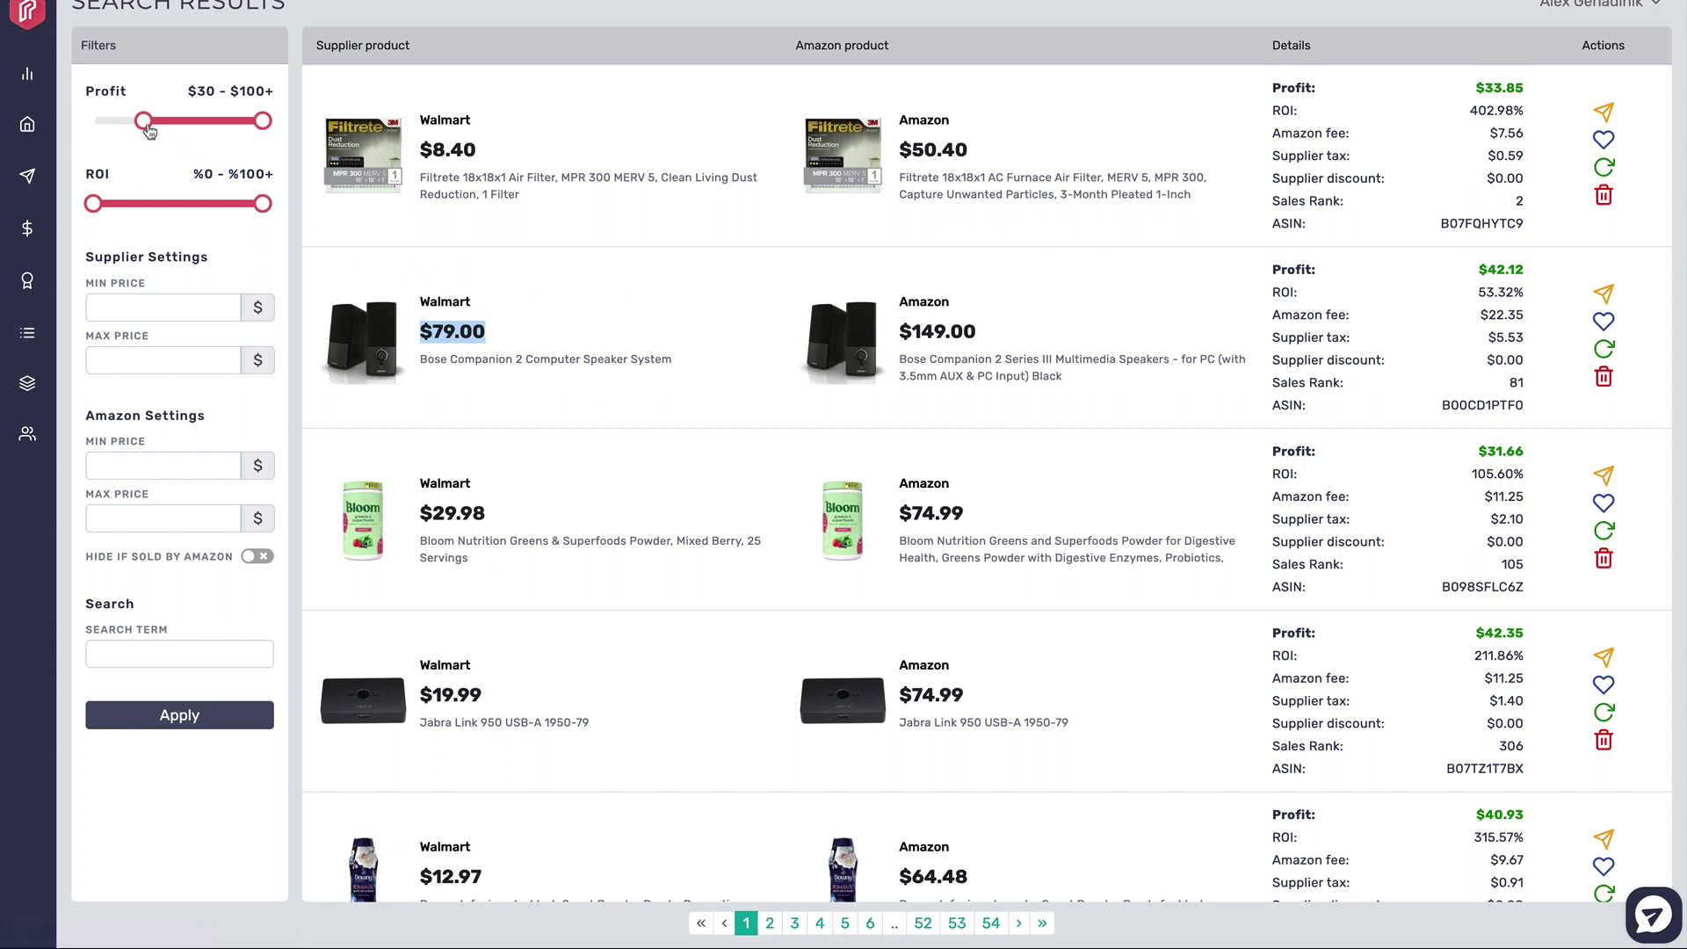
drag(149, 130, 234, 130)
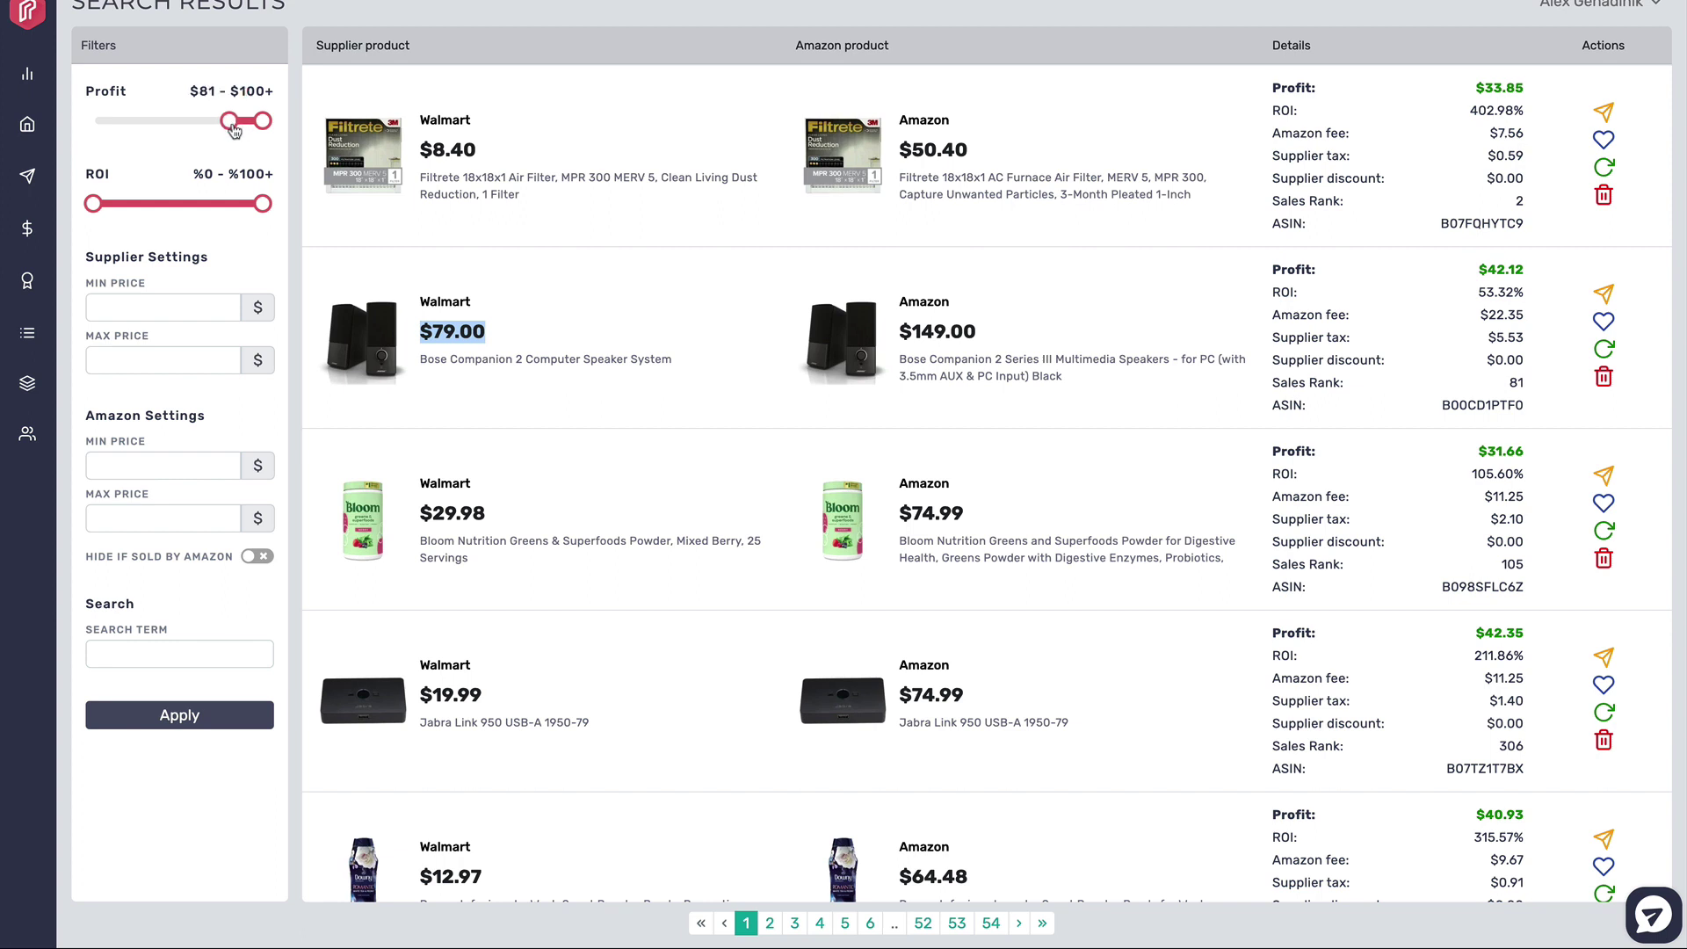
click(183, 714)
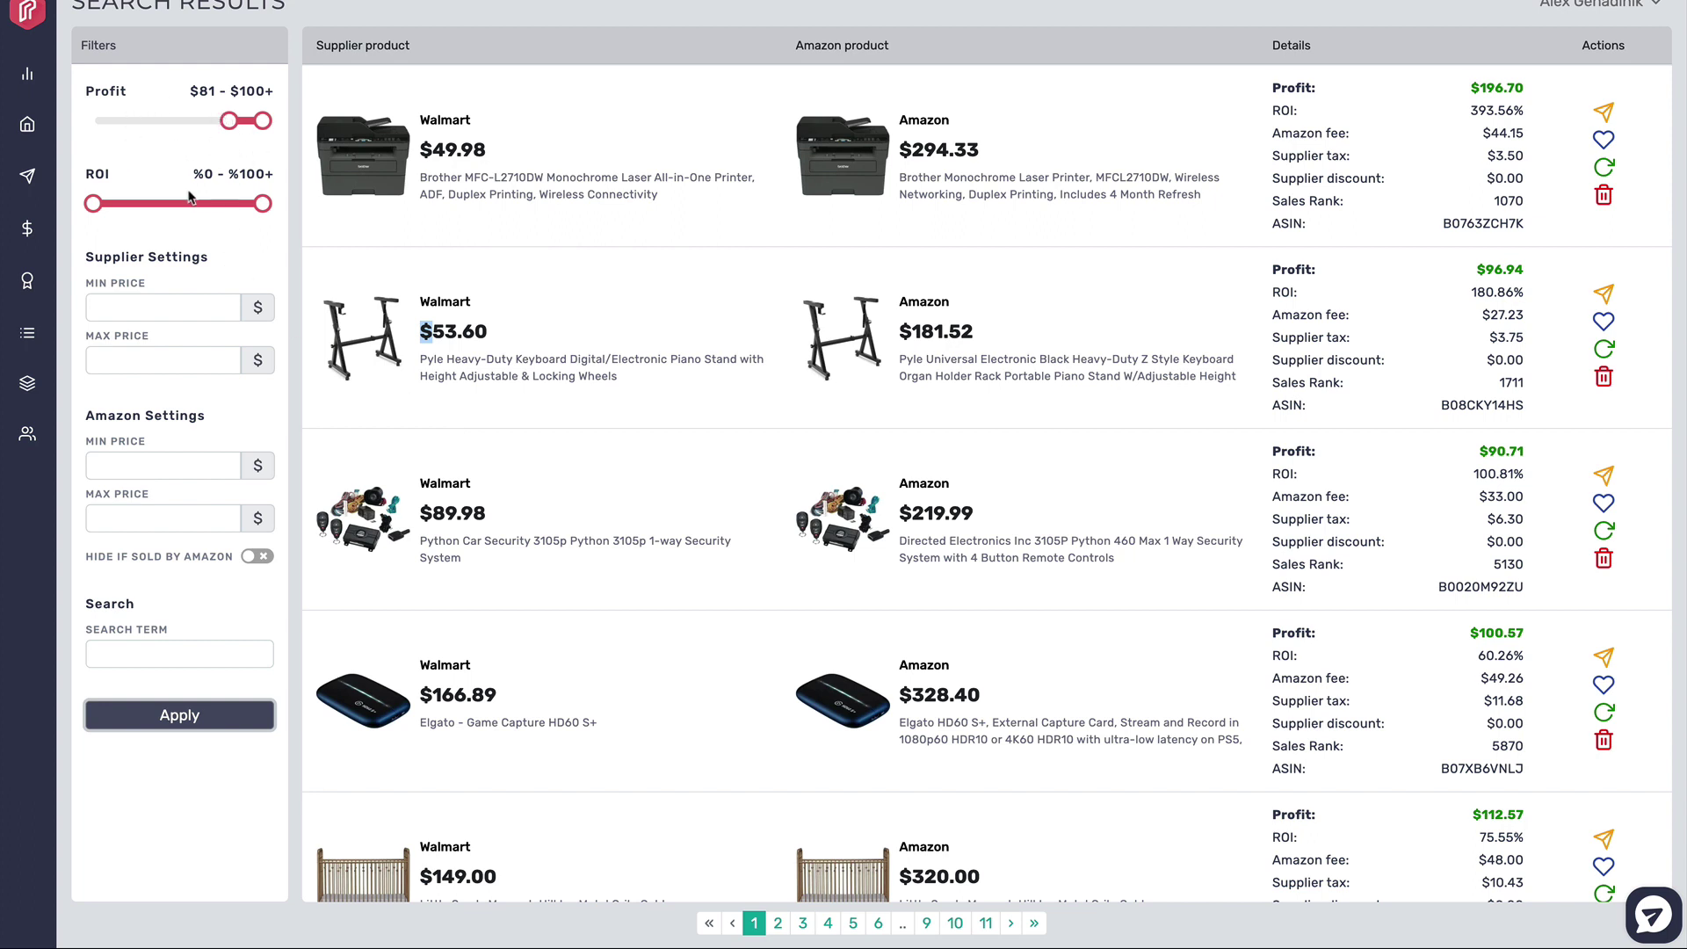
Reset the minimum profit to $0 and apply a 50% minimum ROI filter
click(227, 122)
drag(227, 125, 176, 127)
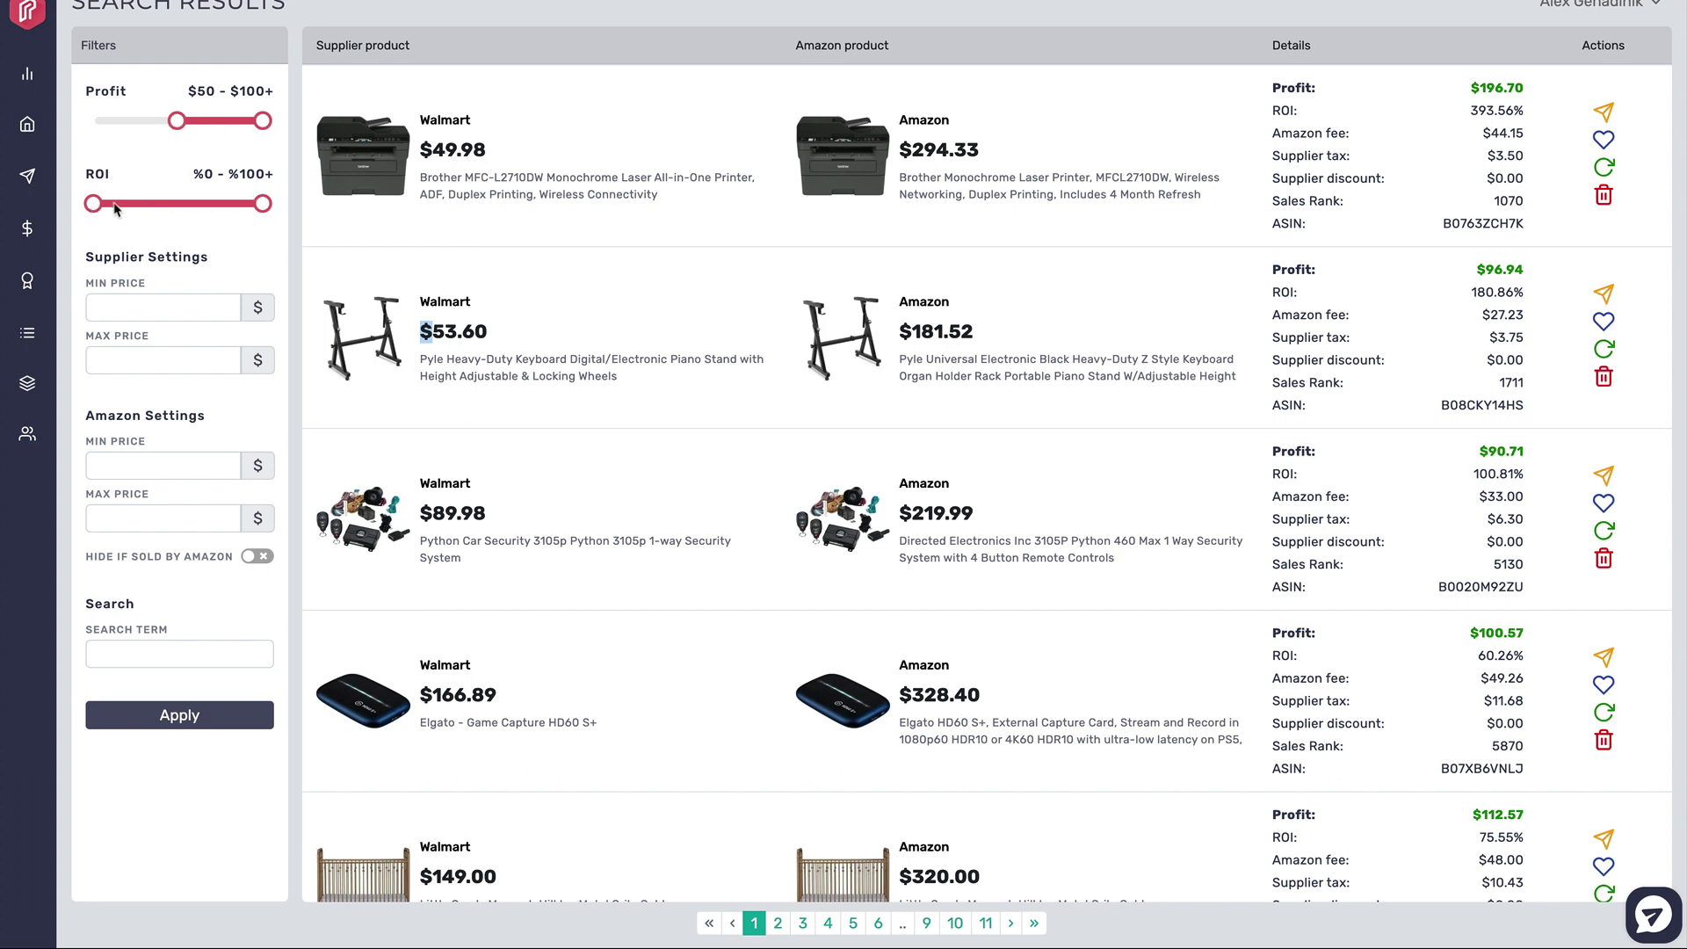
drag(177, 127, 94, 123)
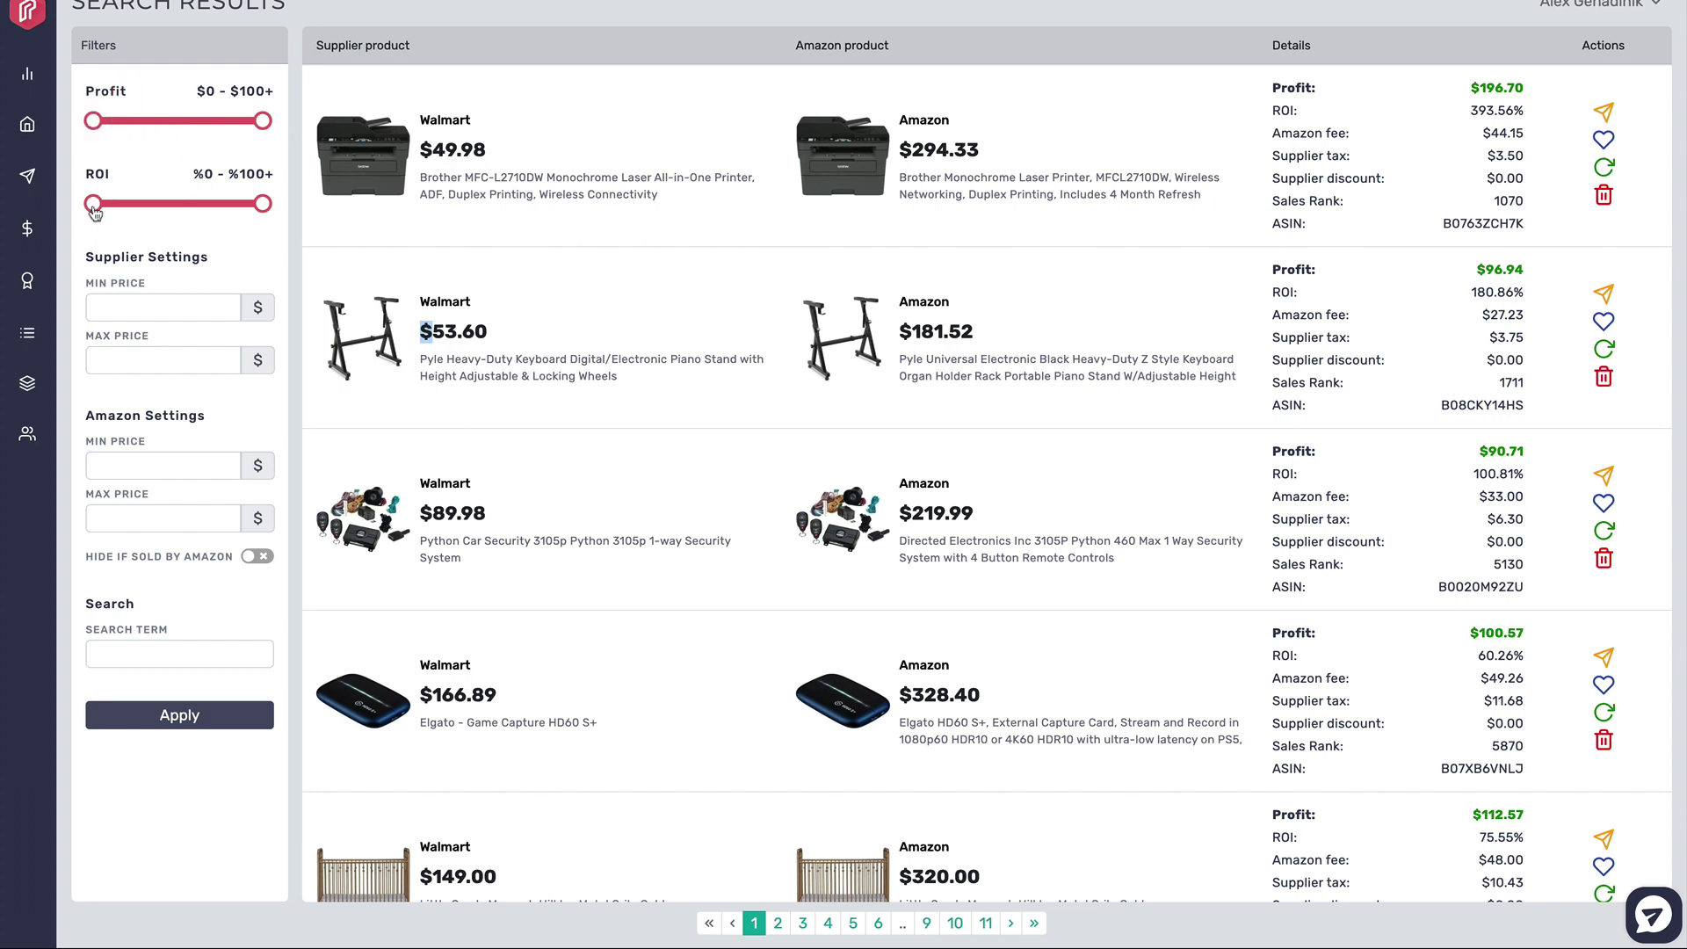
drag(96, 212, 178, 209)
click(202, 715)
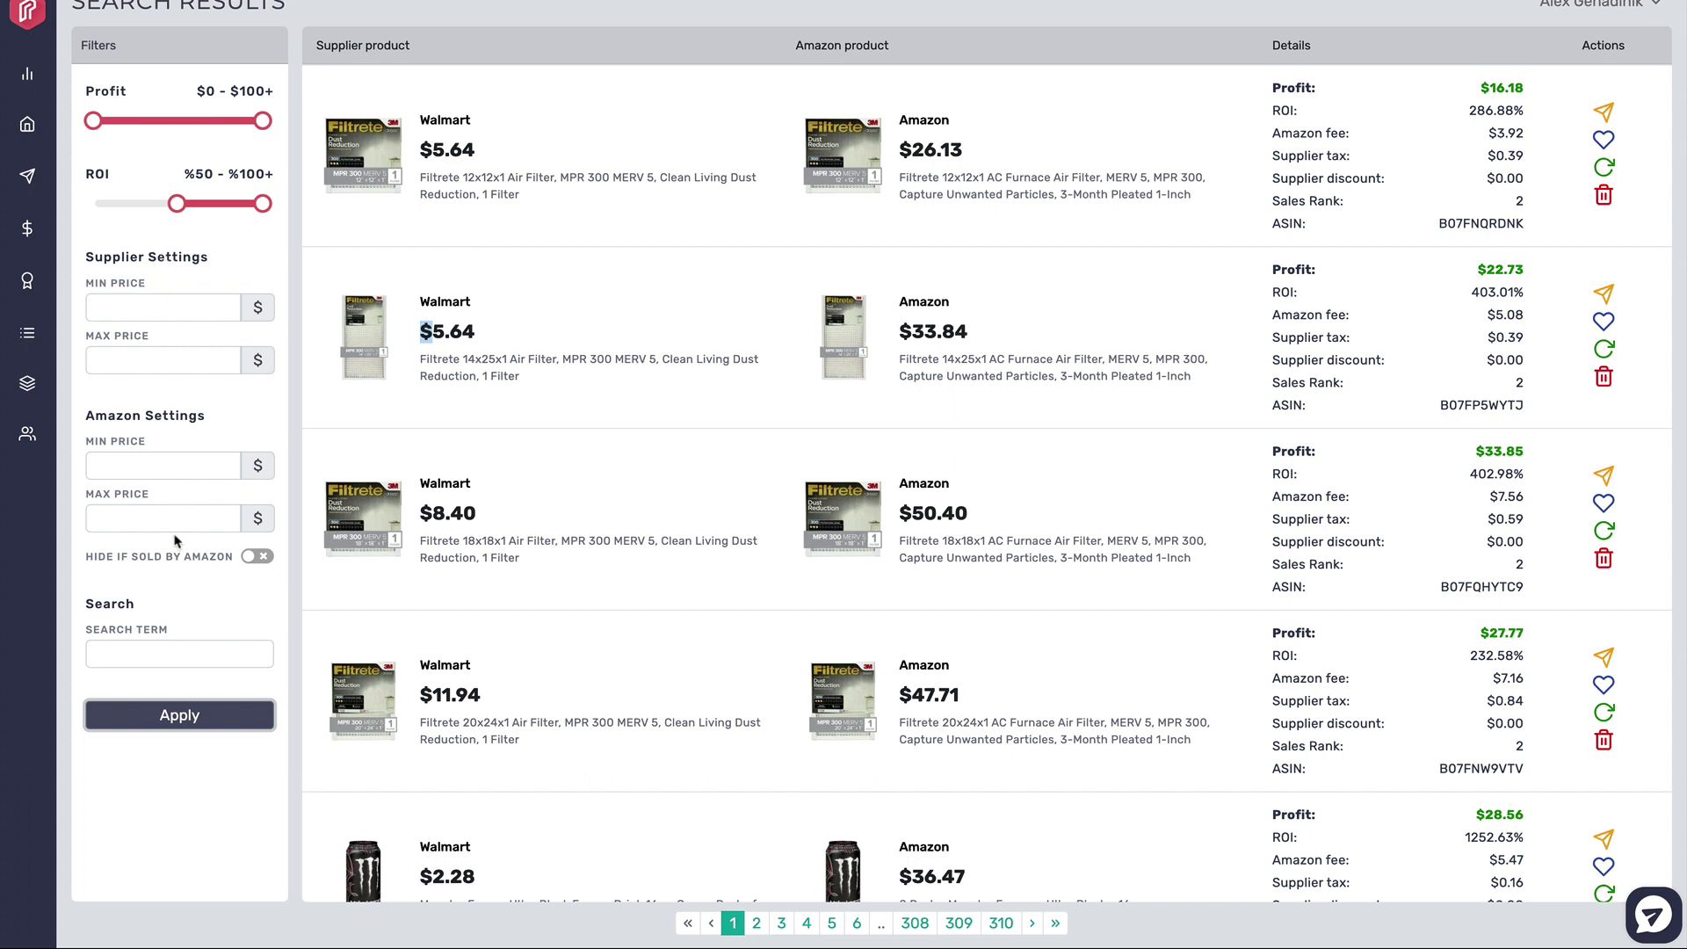
Search the results for the term 'cooking'
click(163, 652)
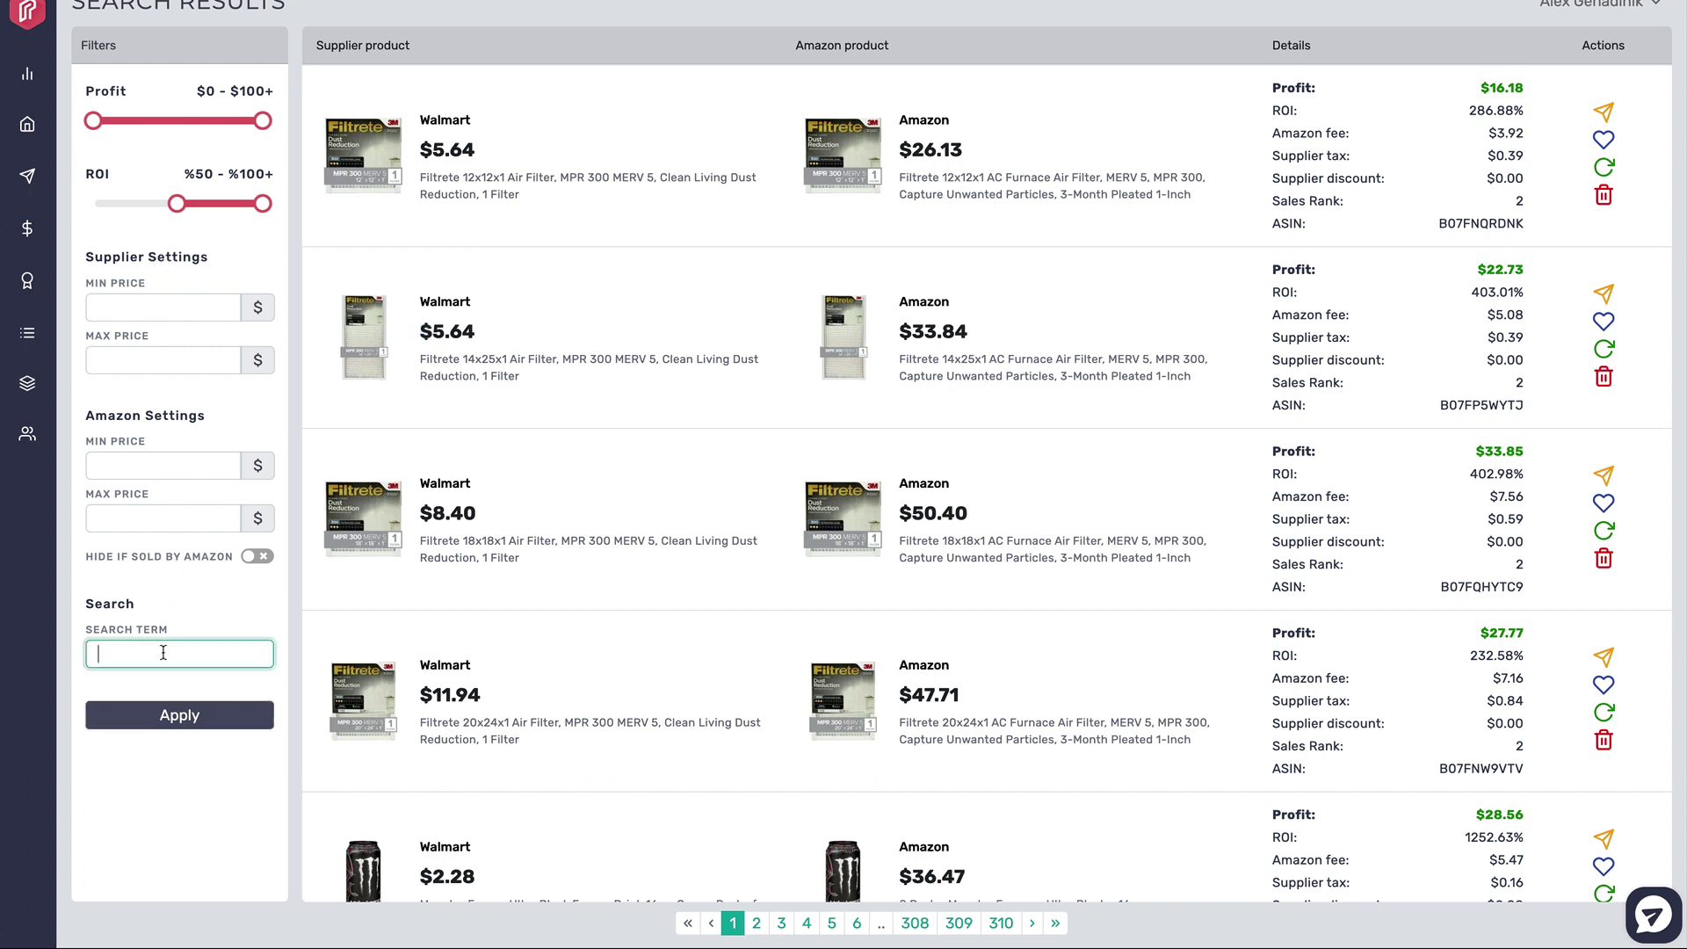
text(cooking)
key(Return)
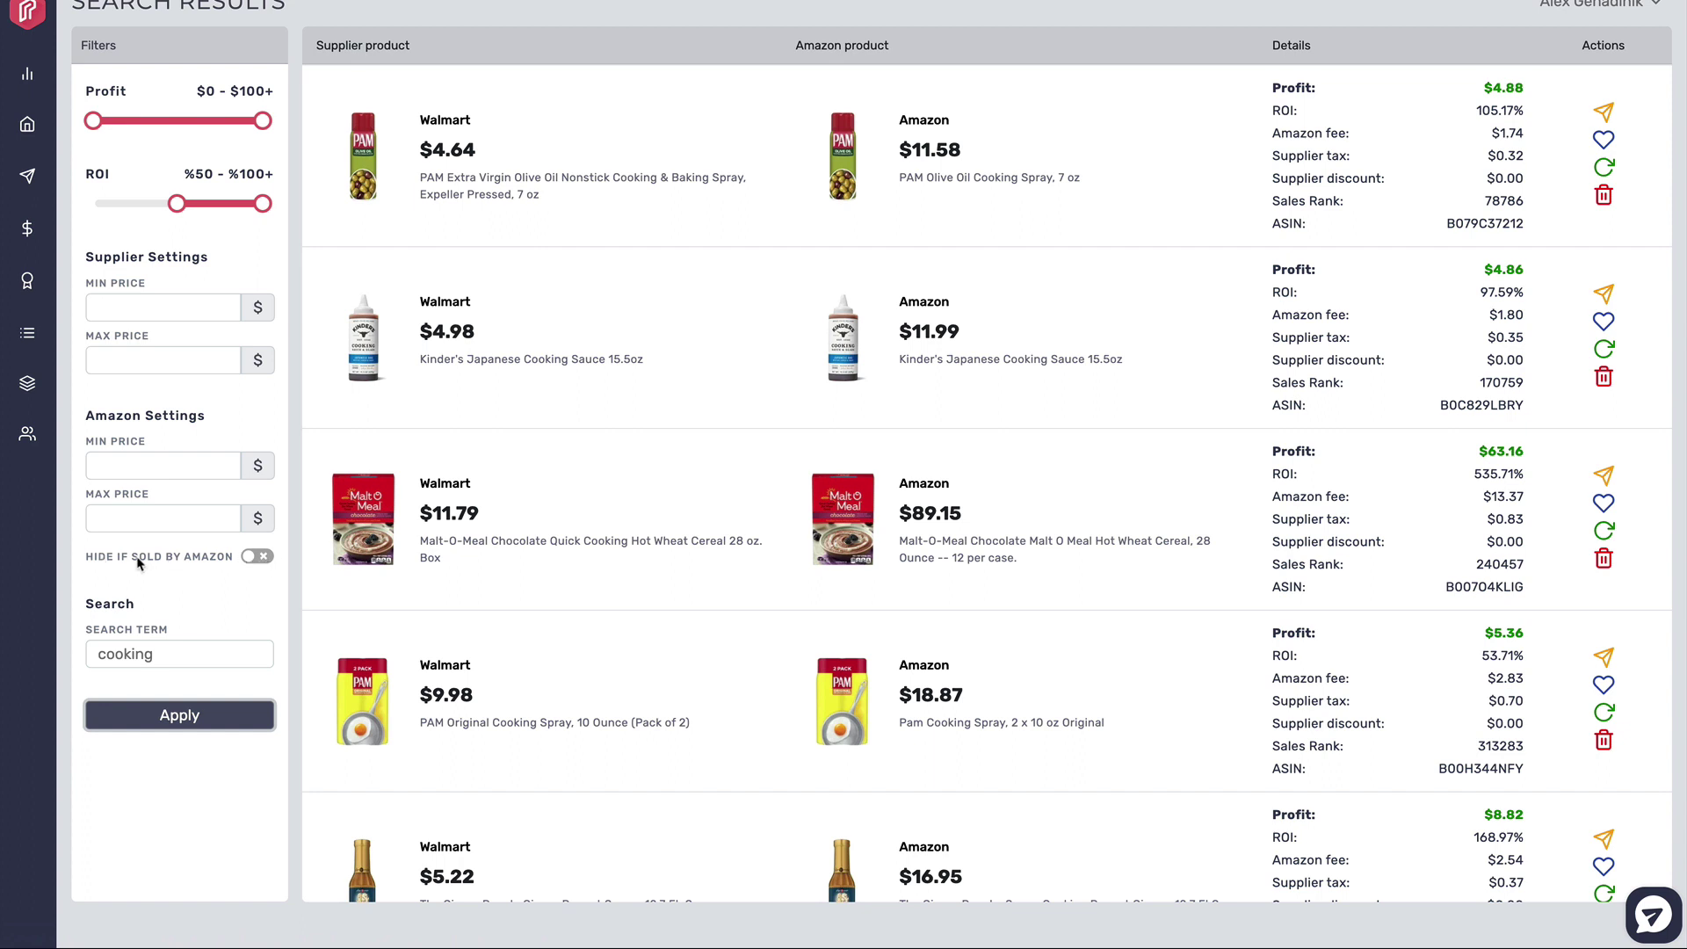
Toggle Hide if sold by Amazon on and off, leaving supplier price limits empty
click(263, 559)
click(249, 561)
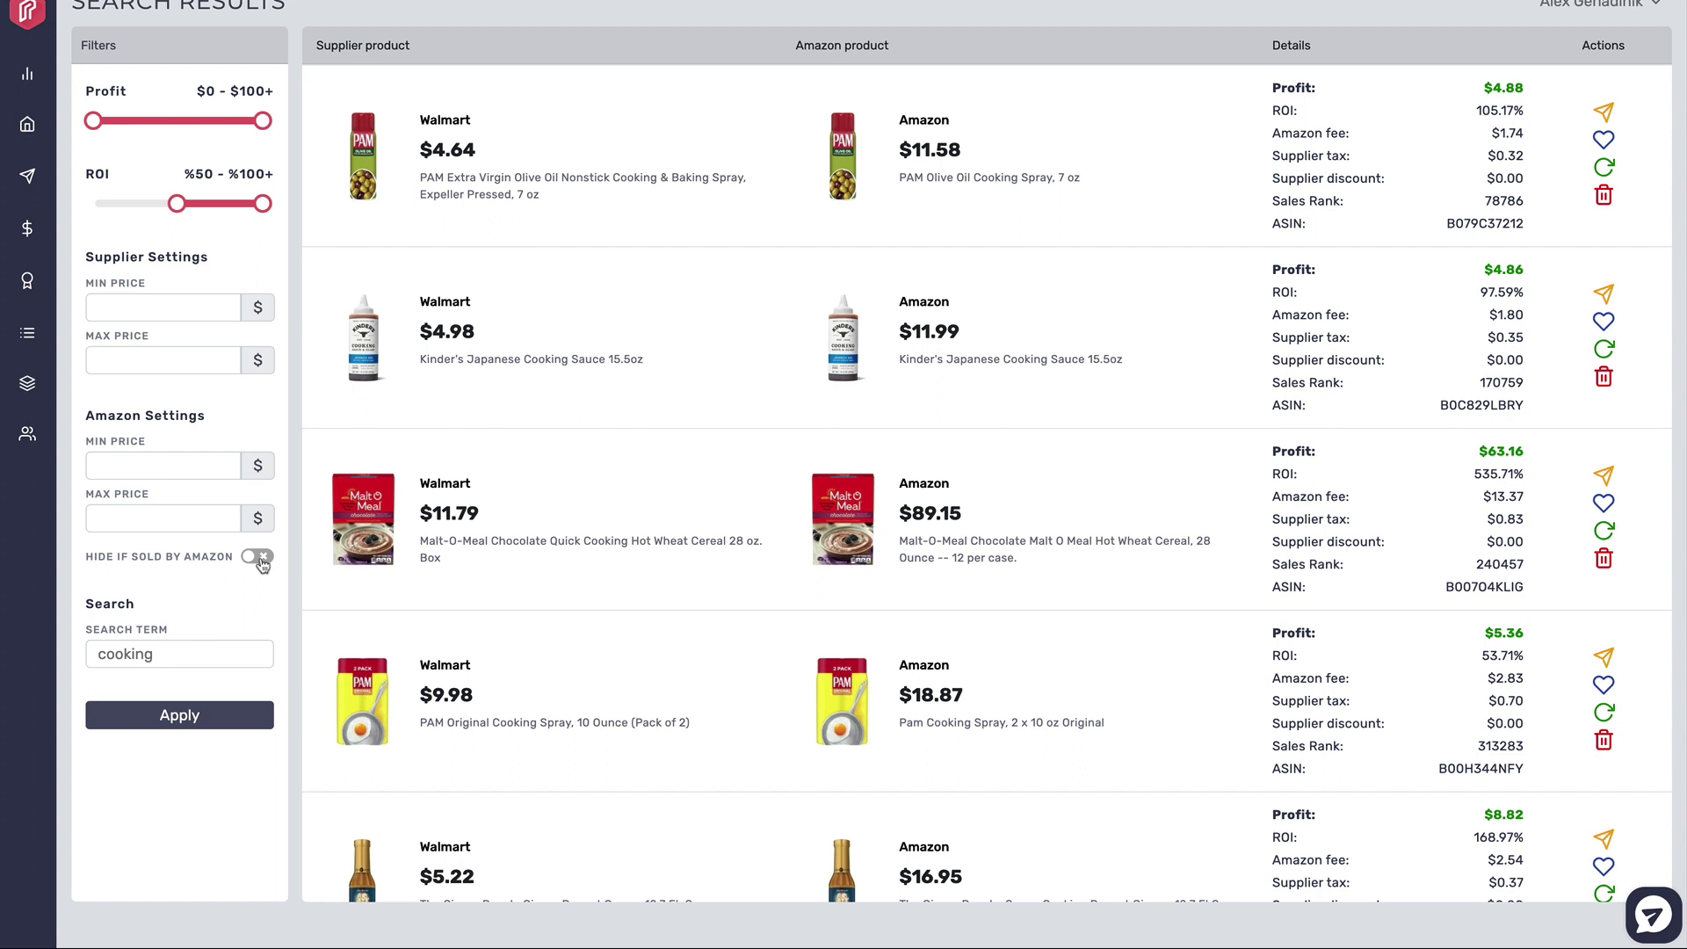
click(136, 308)
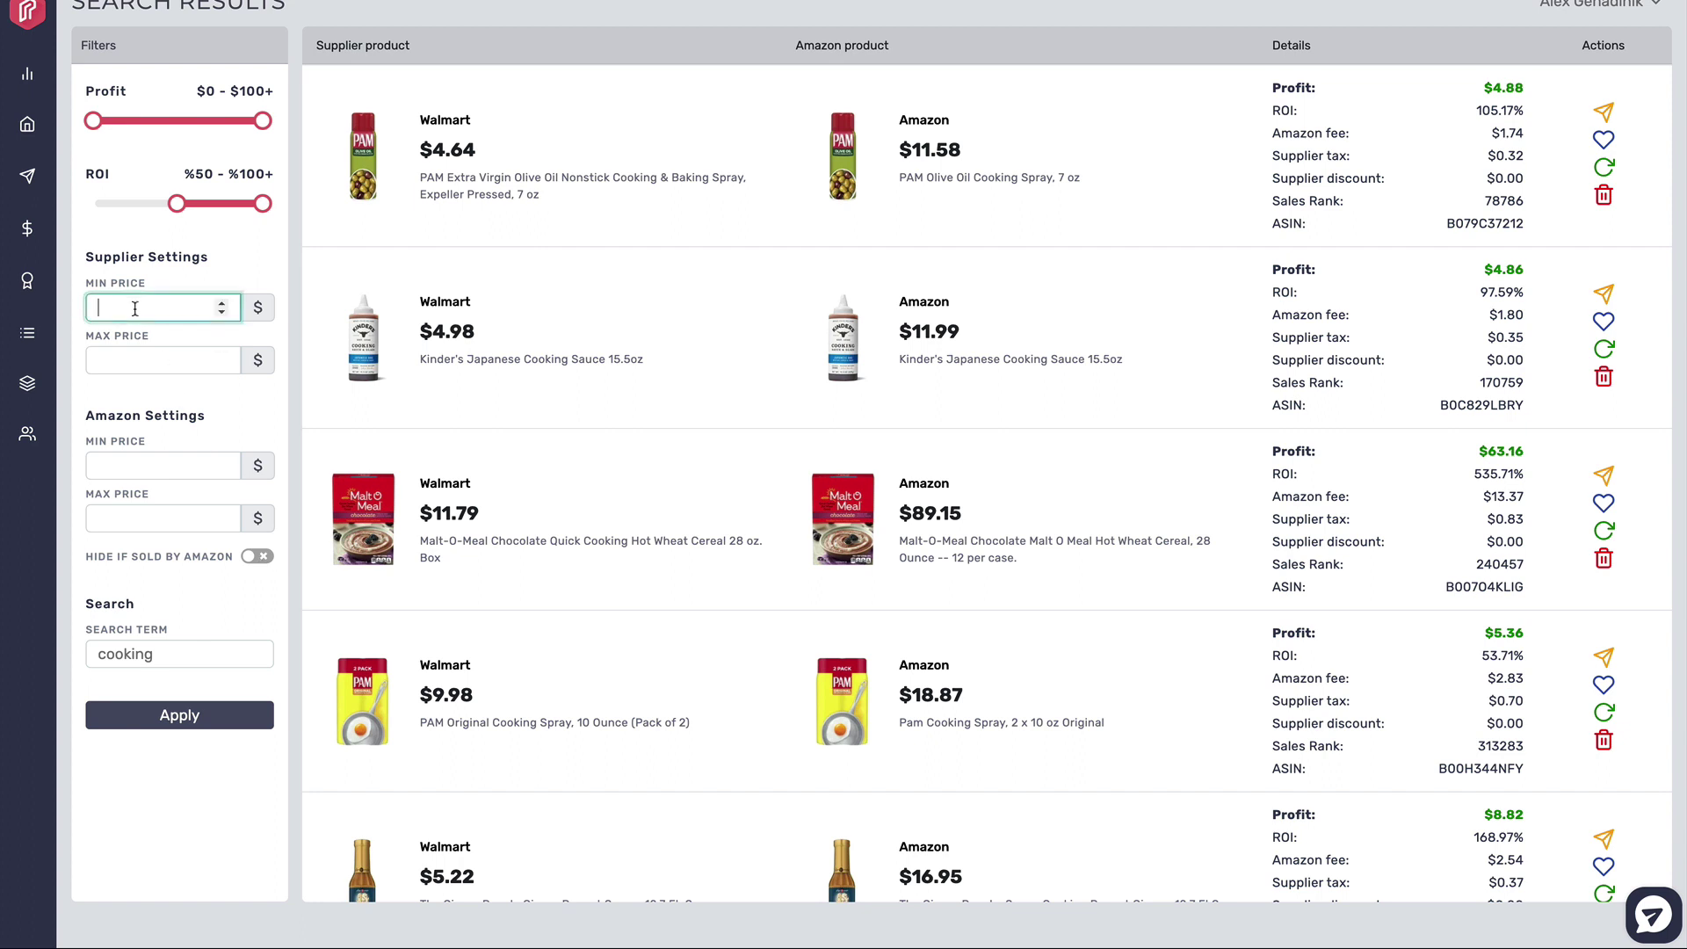
click(128, 362)
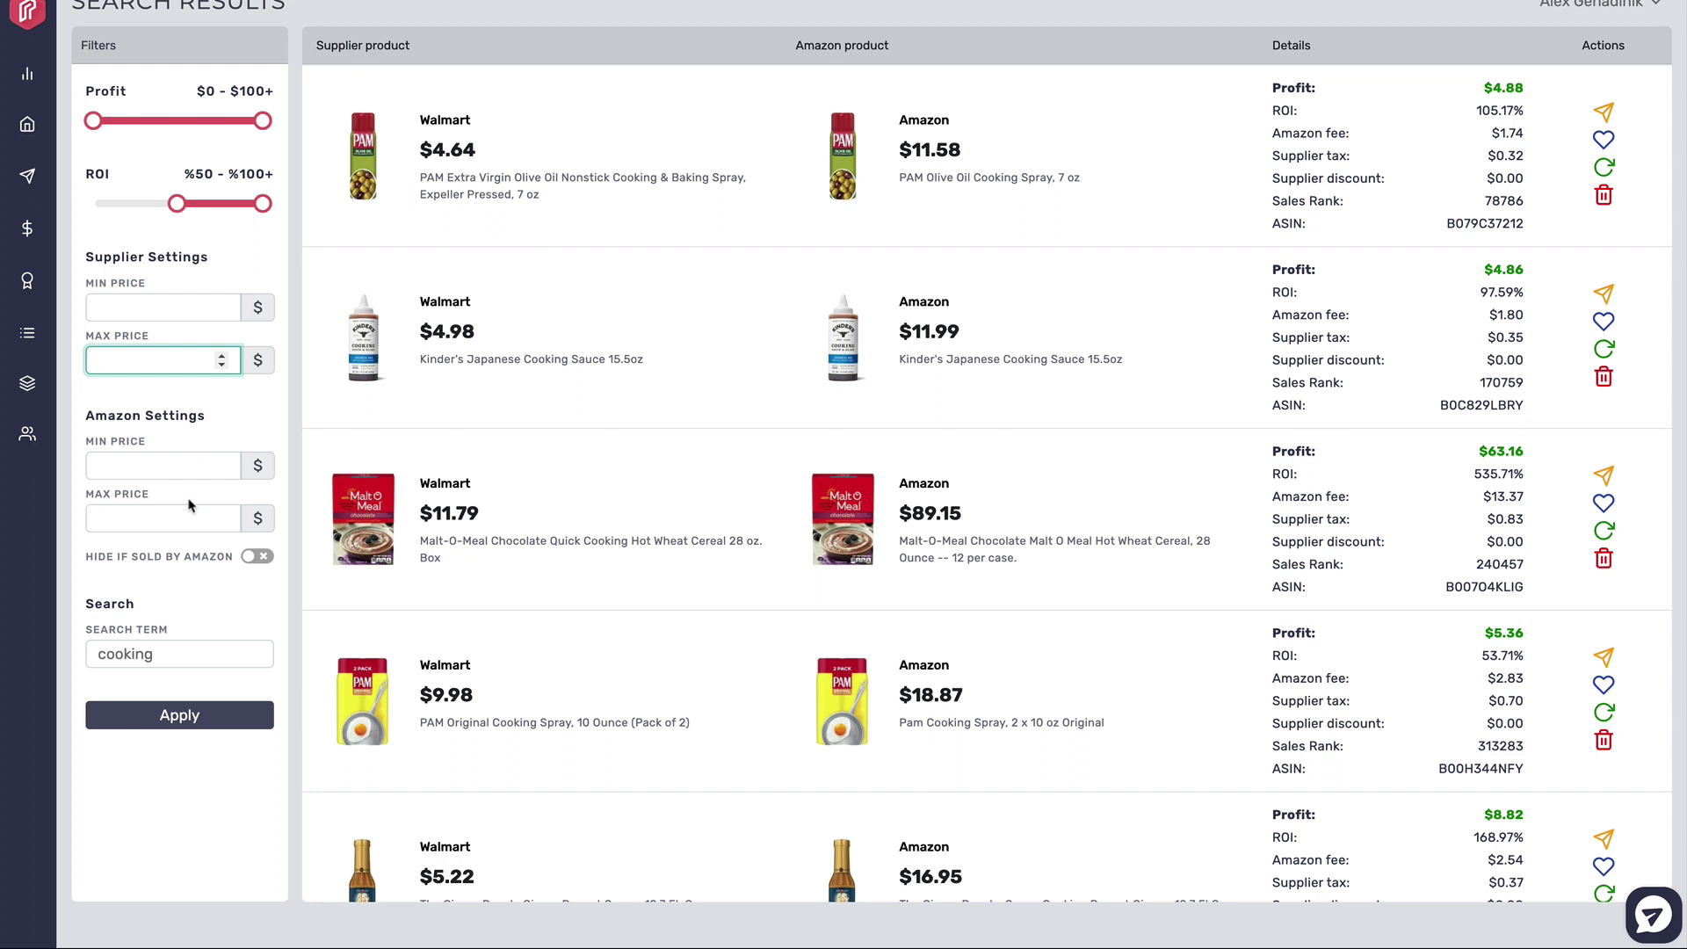
click(93, 119)
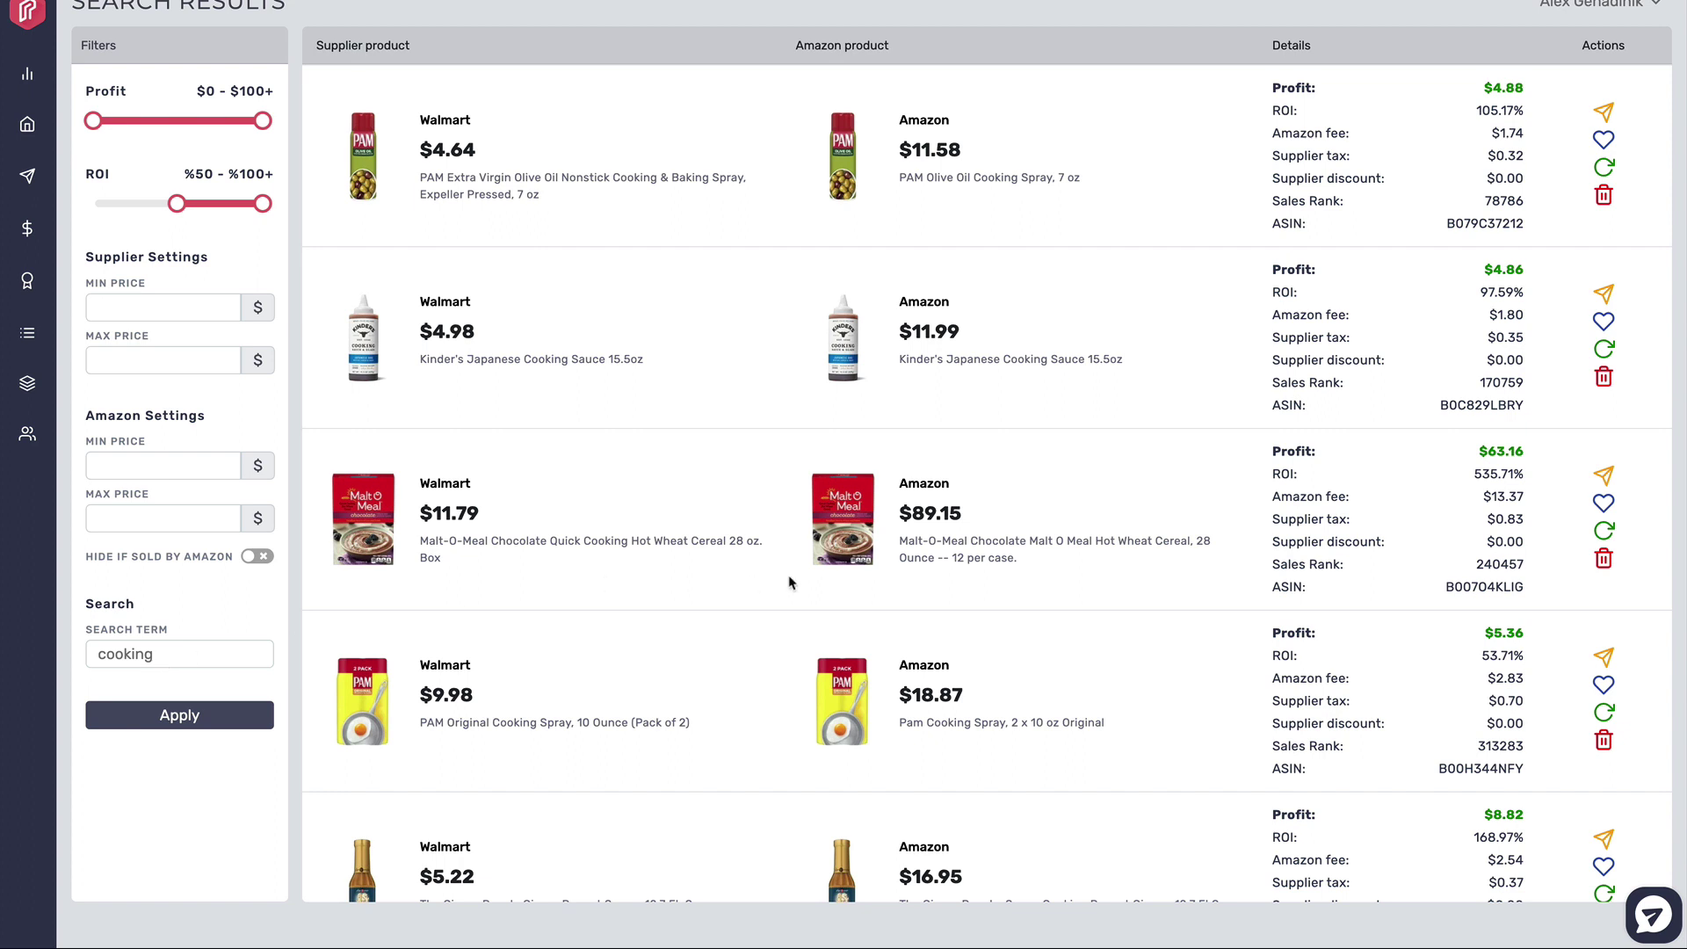
scroll(1582, 299, up, 1)
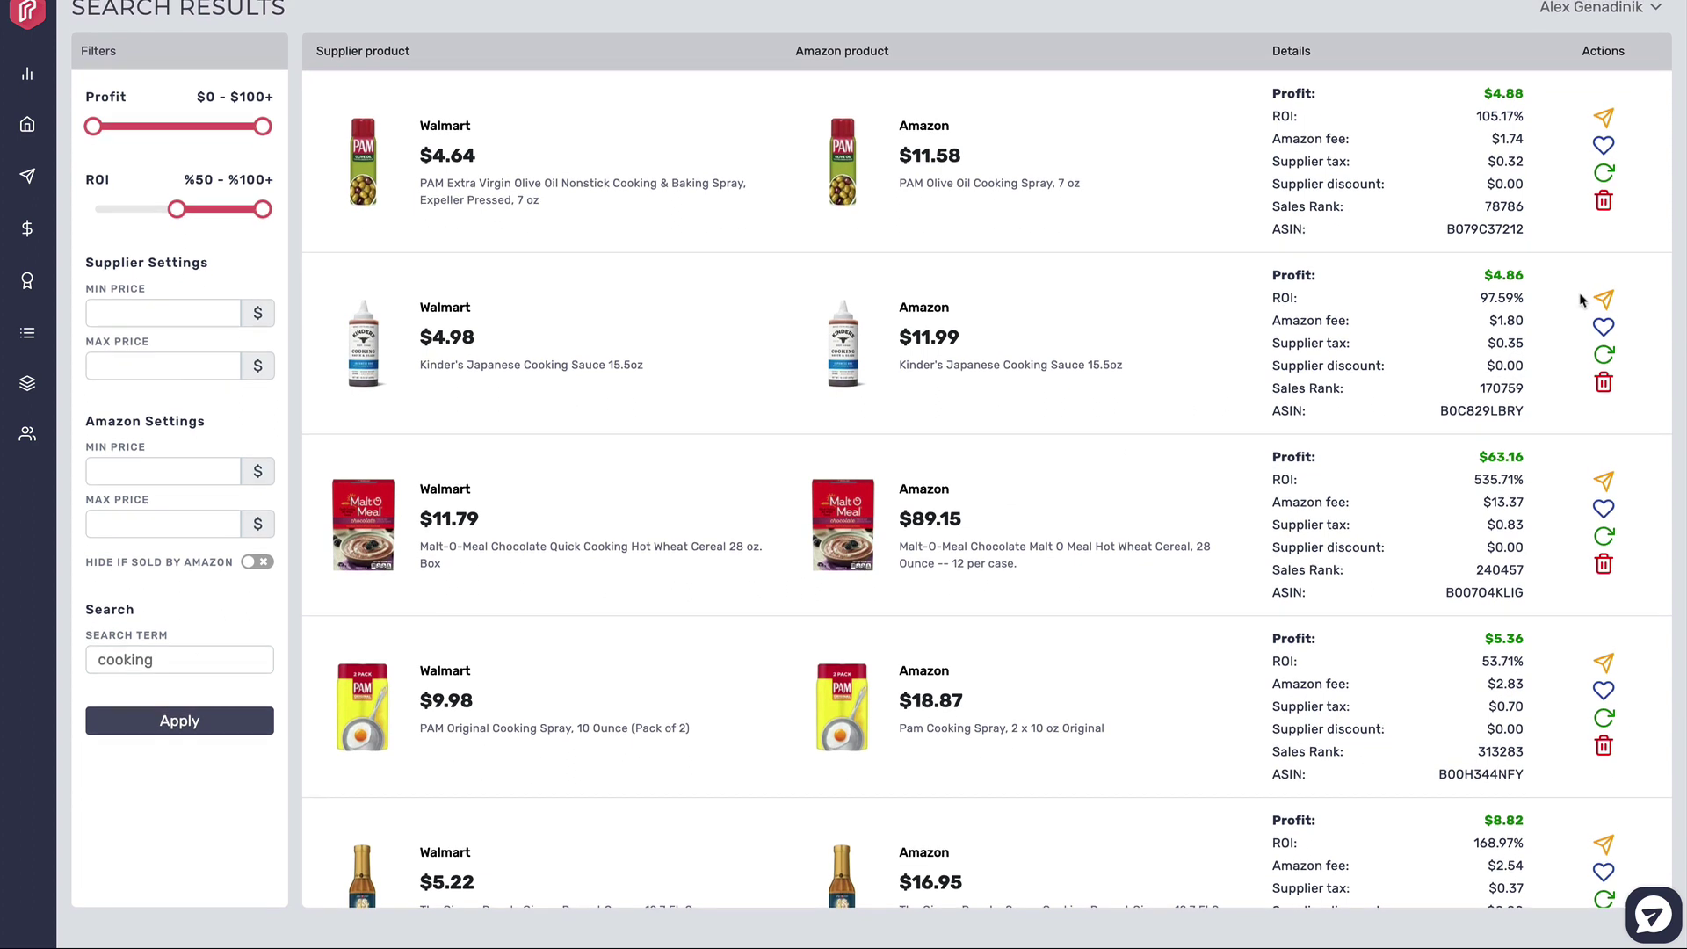
scroll(1581, 300, down, 1)
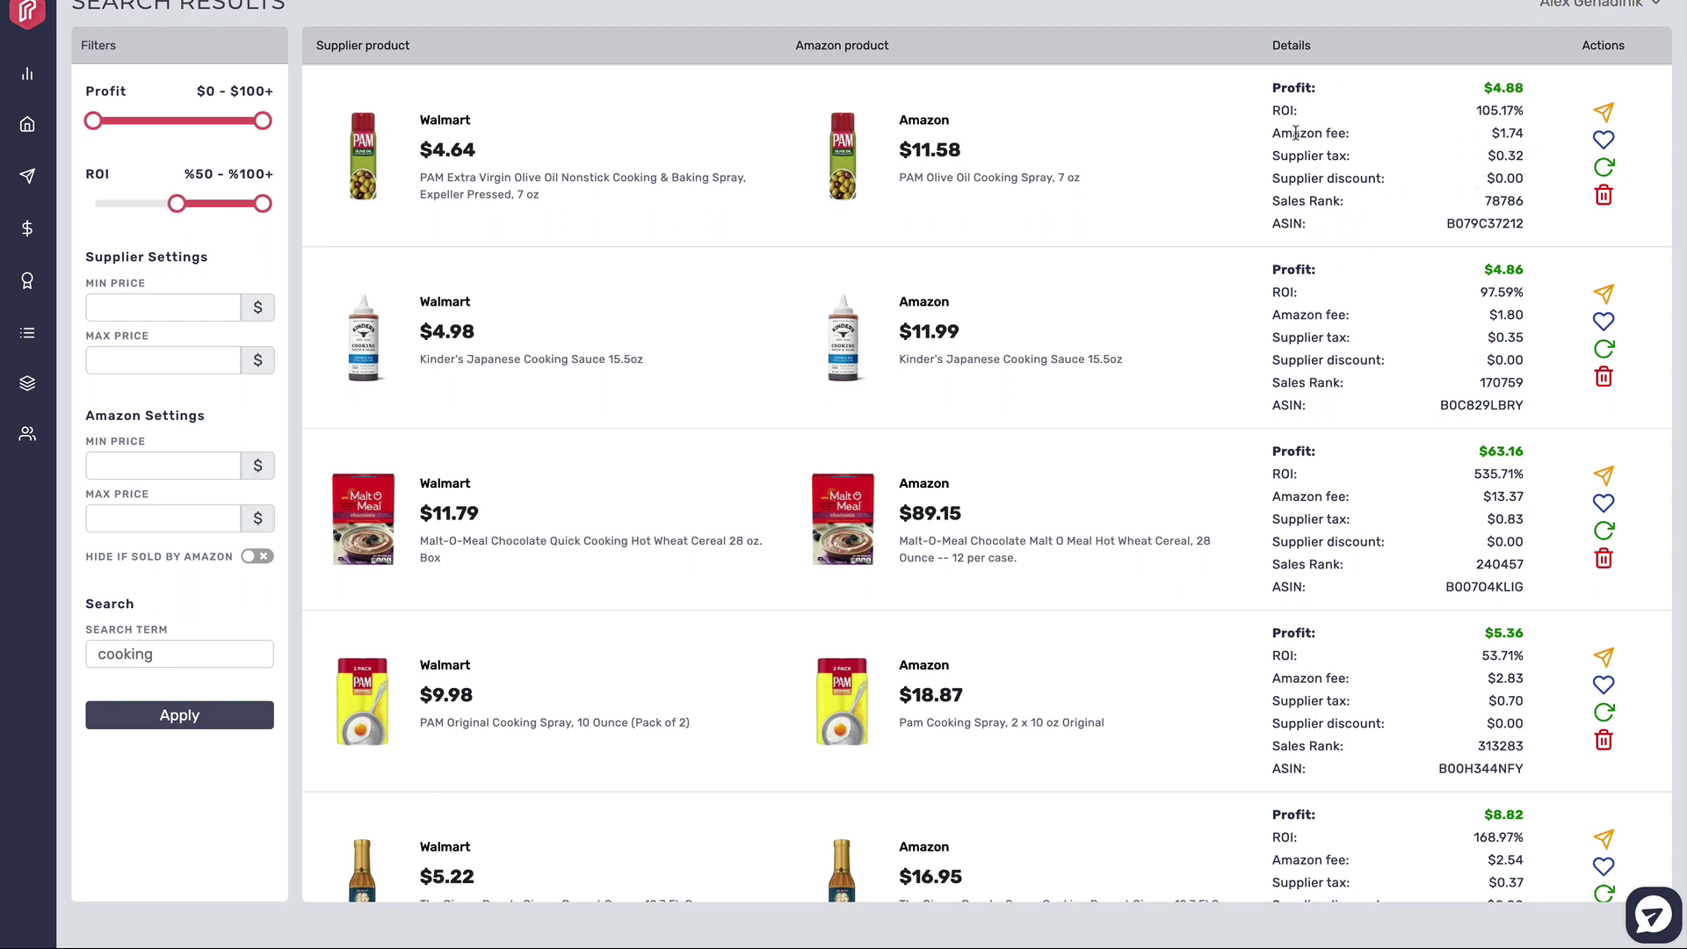
drag(1282, 133, 1522, 203)
drag(1480, 382, 1521, 384)
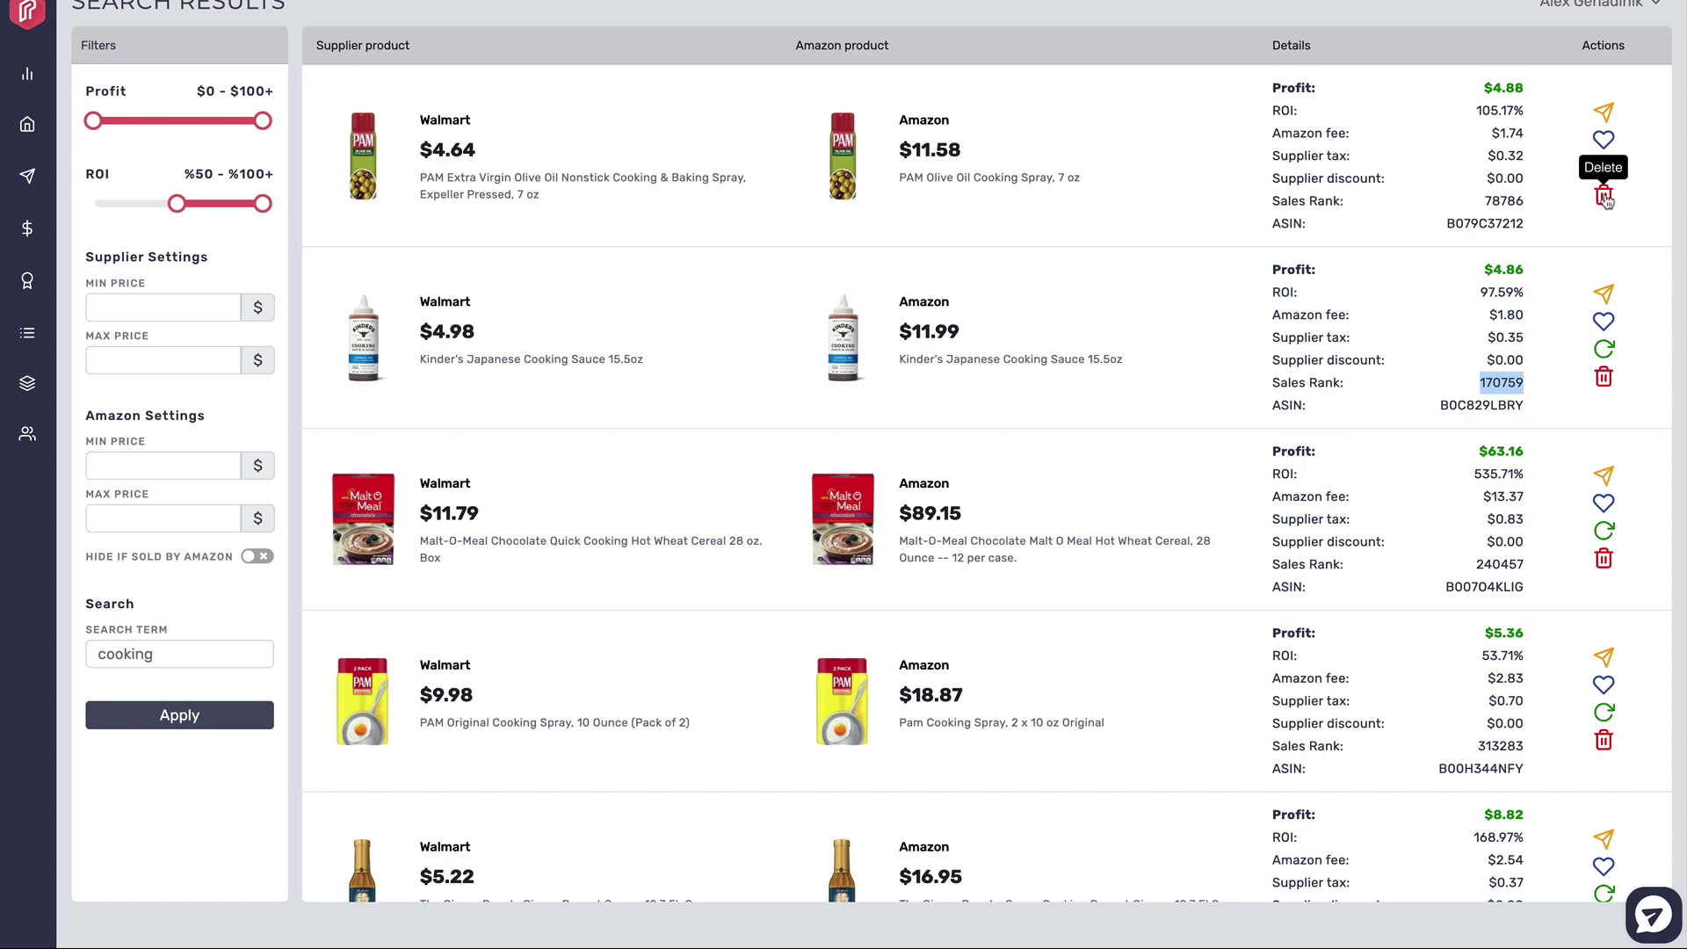
Add PAM olive oil spray, Kinder's cooking sauce, Malt-O-Meal cereal and ginger peanut sauce to the wishlist
click(1605, 141)
click(1603, 143)
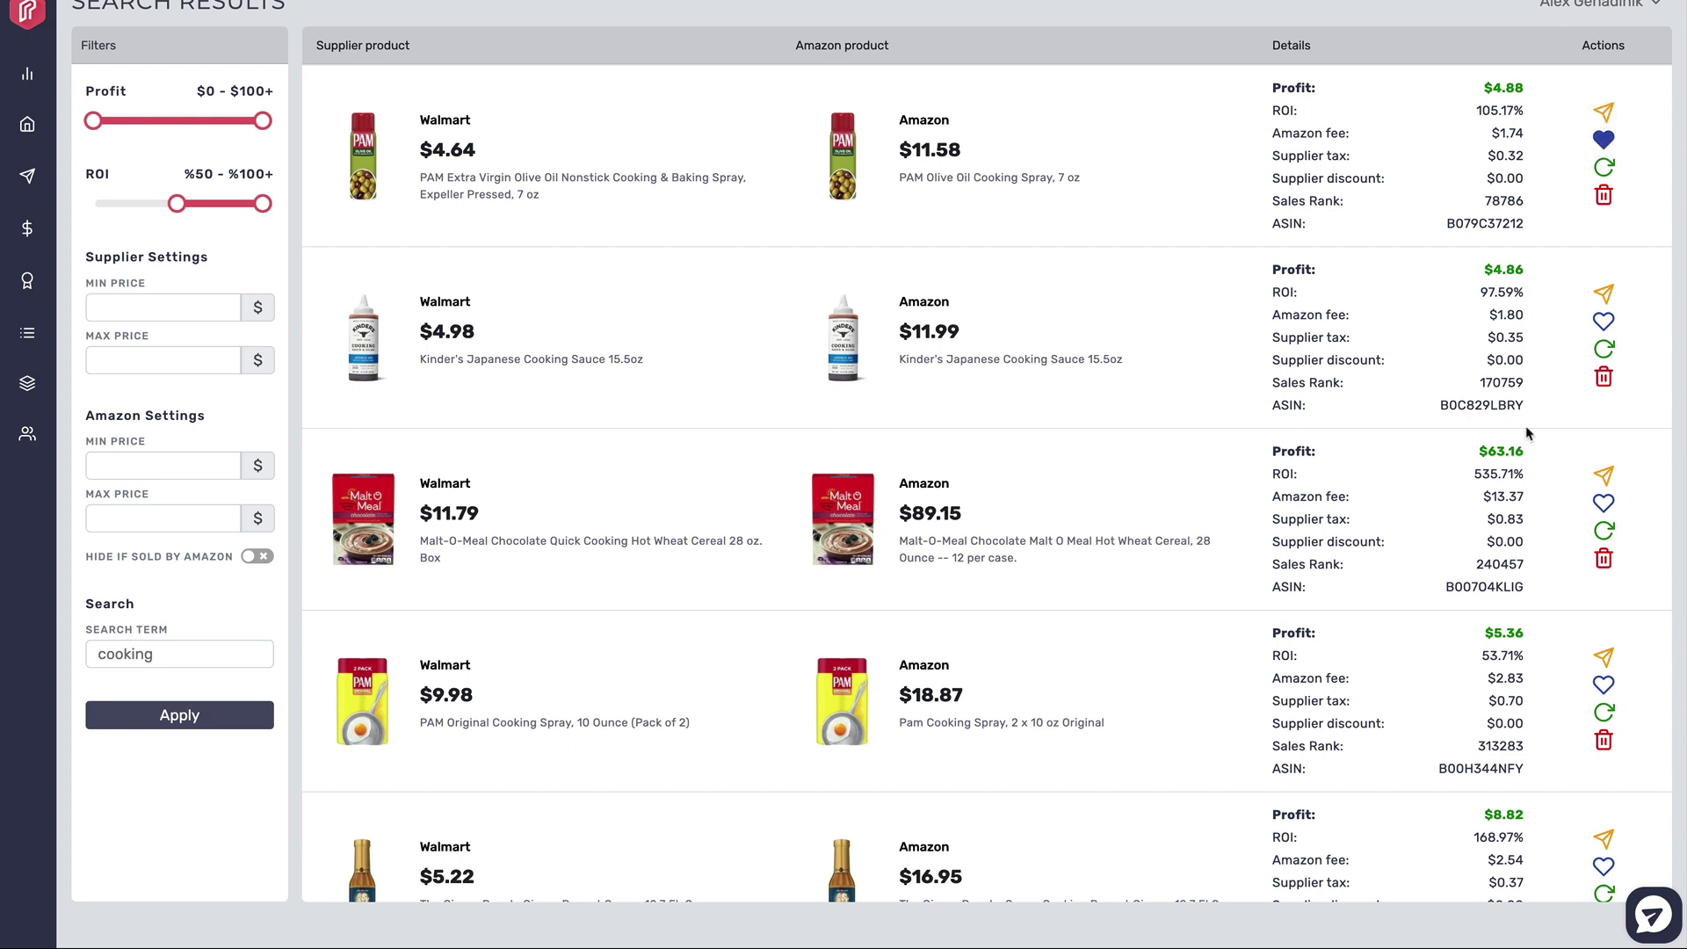
click(1603, 323)
click(1603, 502)
scroll(1592, 736, down, 1)
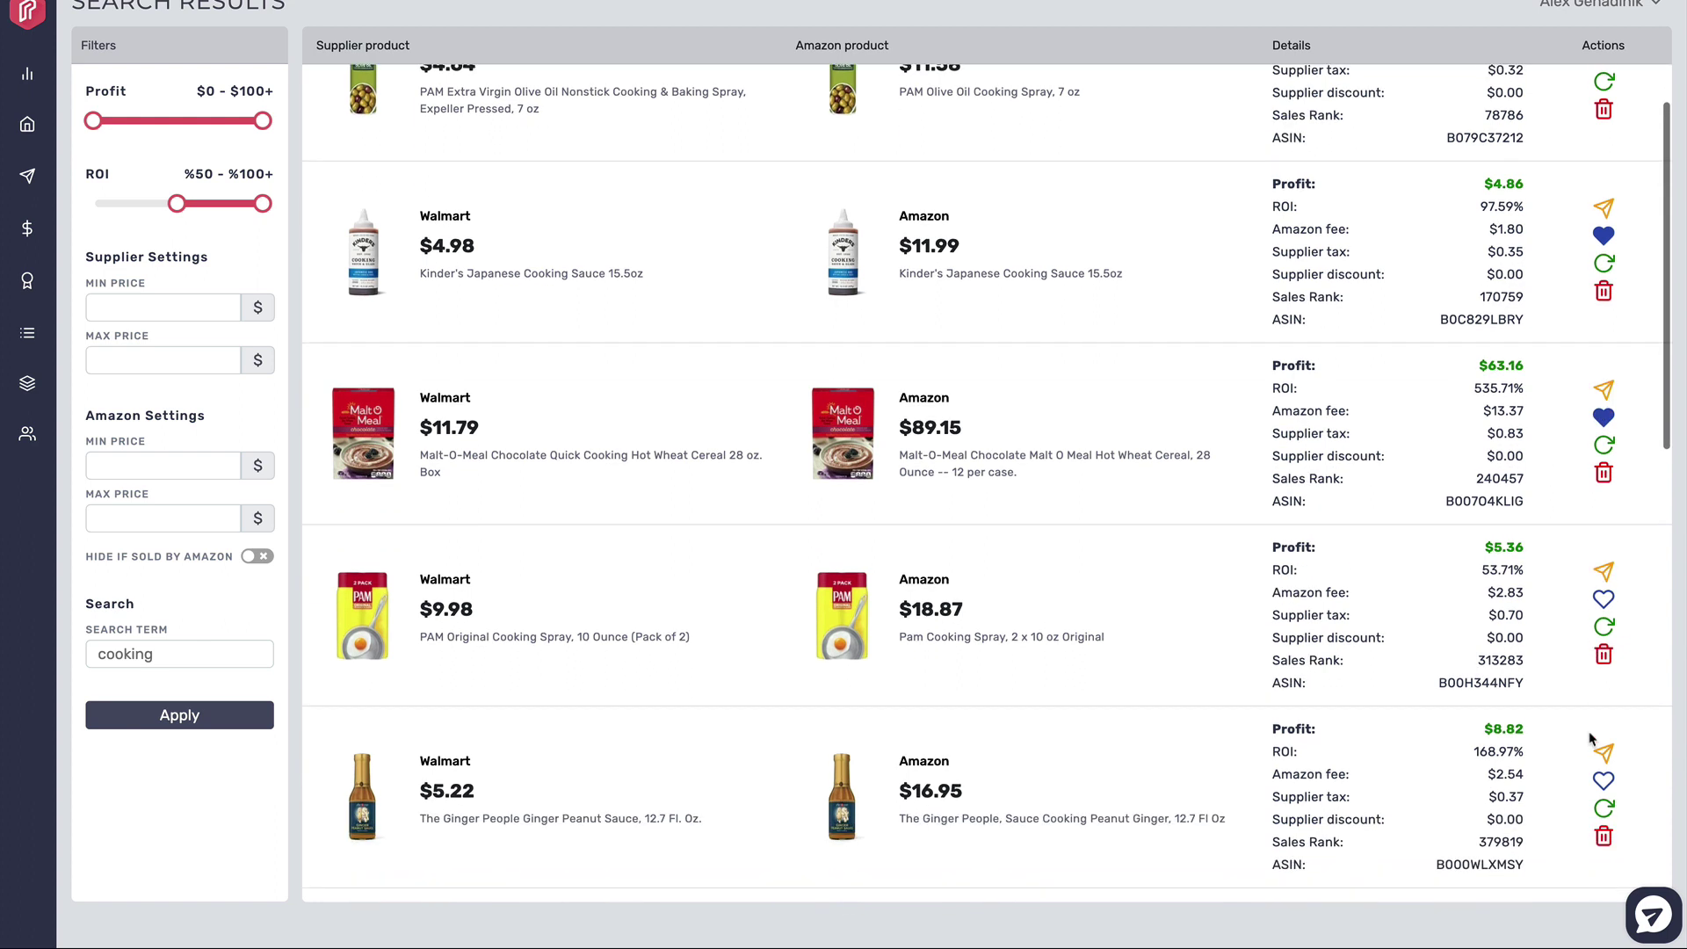
click(1604, 781)
Review the wishlist, then reopen the Walmart search results from the List of Searches
mouse_move(39, 123)
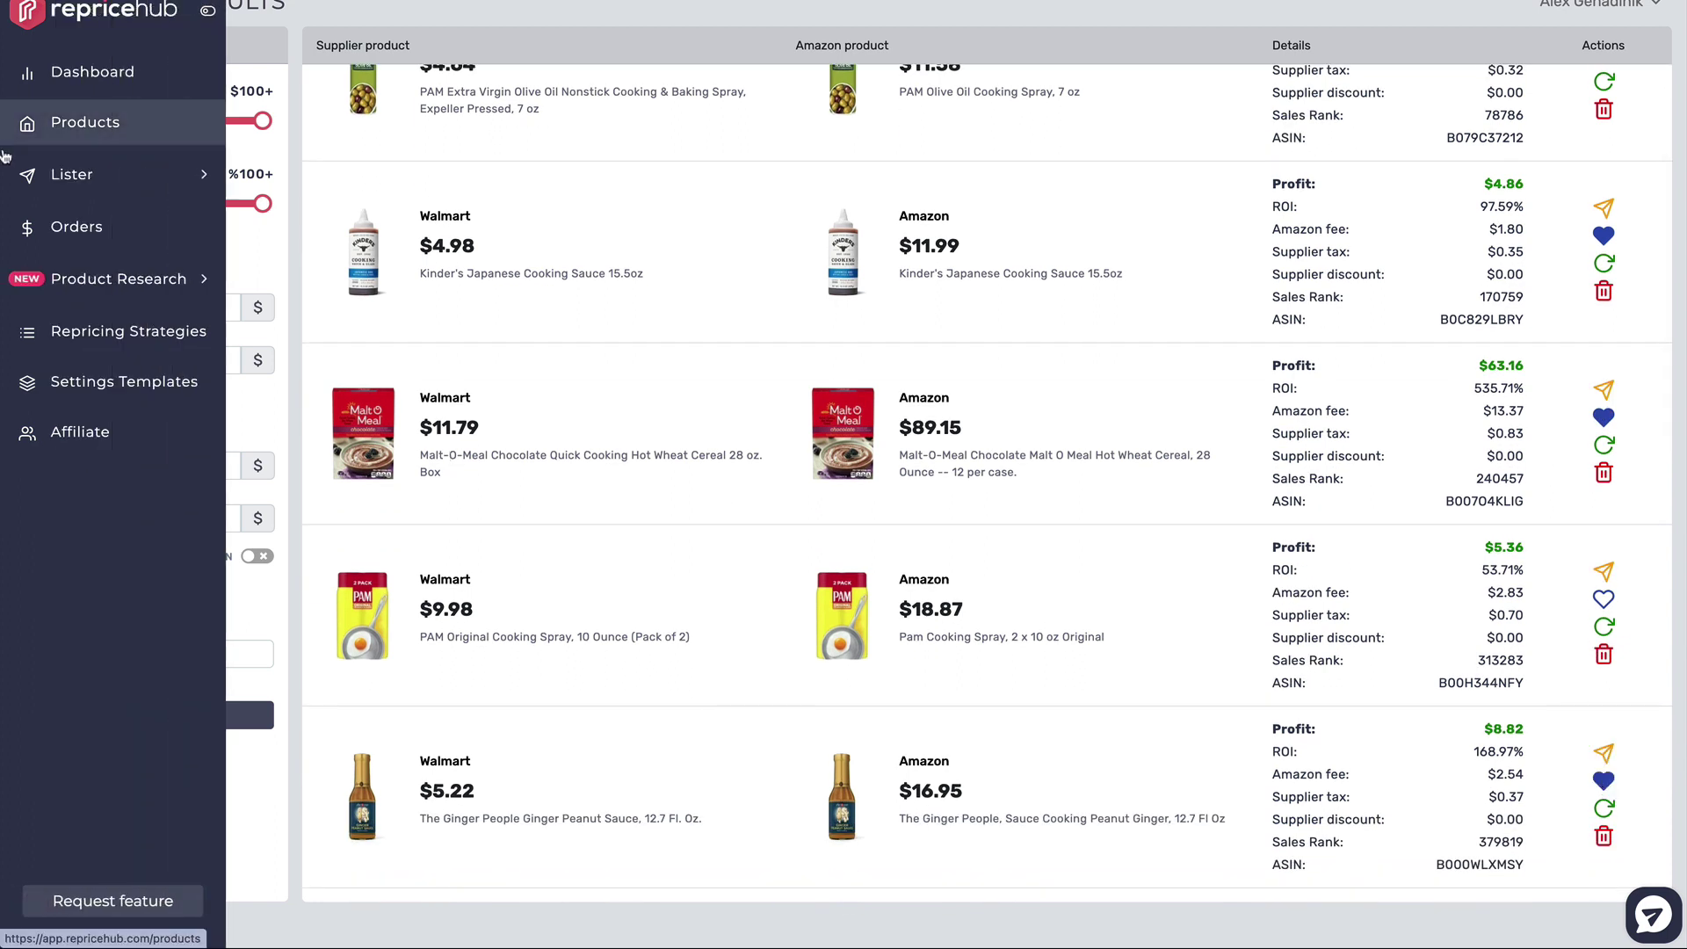
click(95, 284)
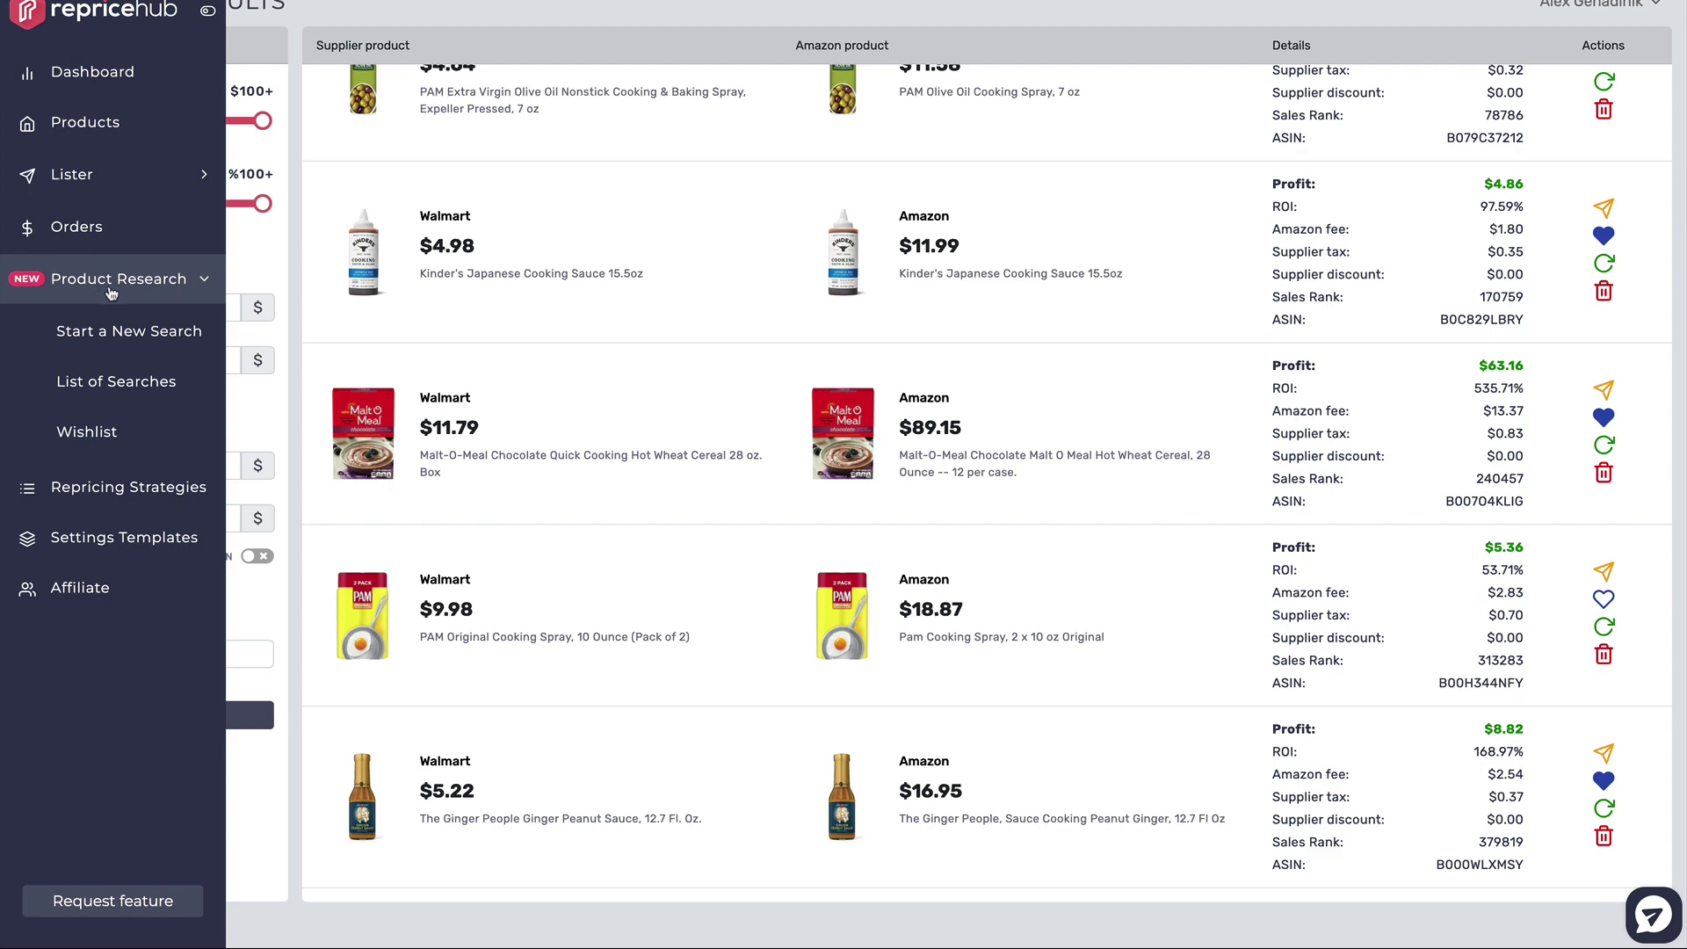
click(87, 431)
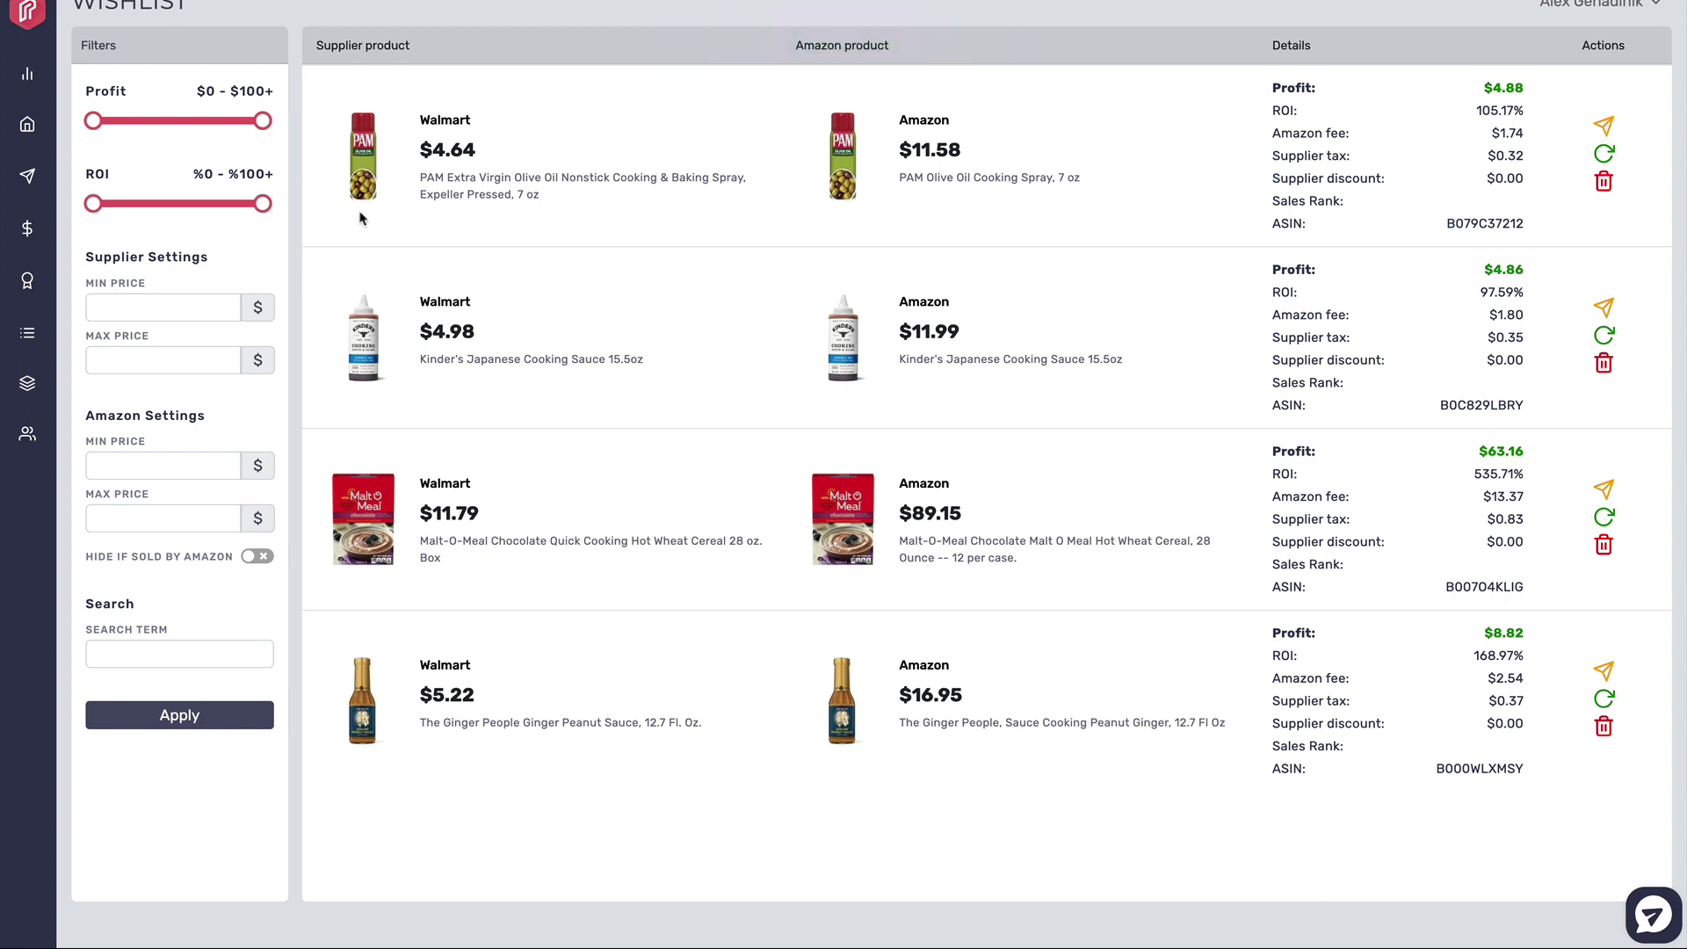
mouse_move(27, 253)
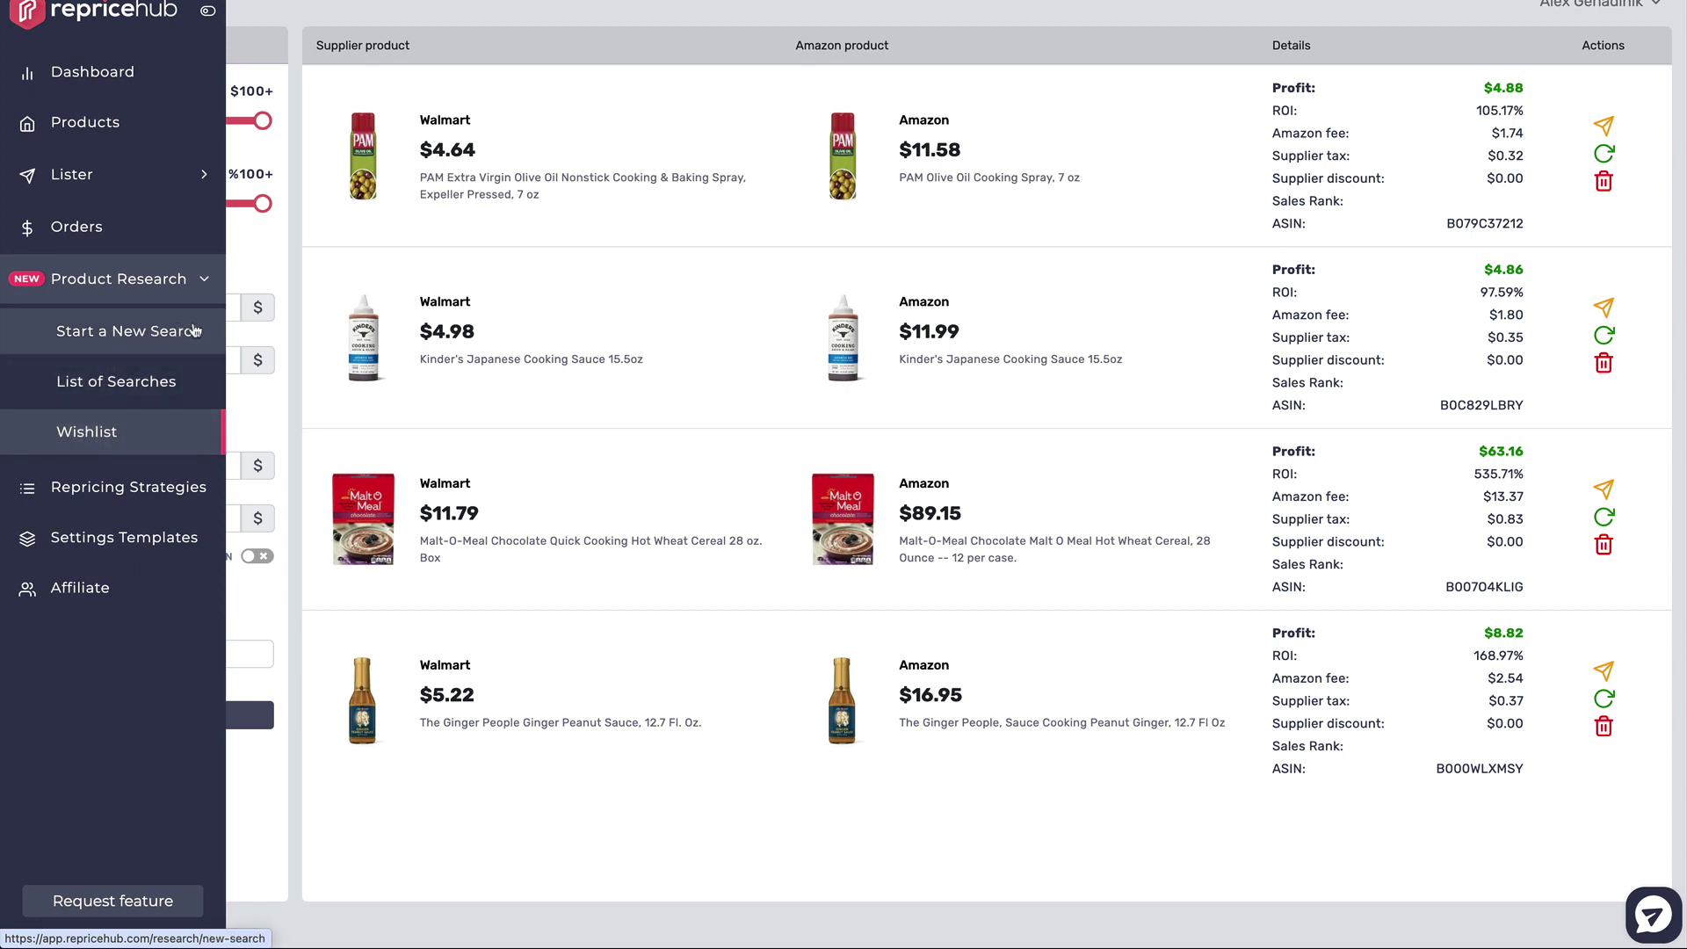
click(77, 389)
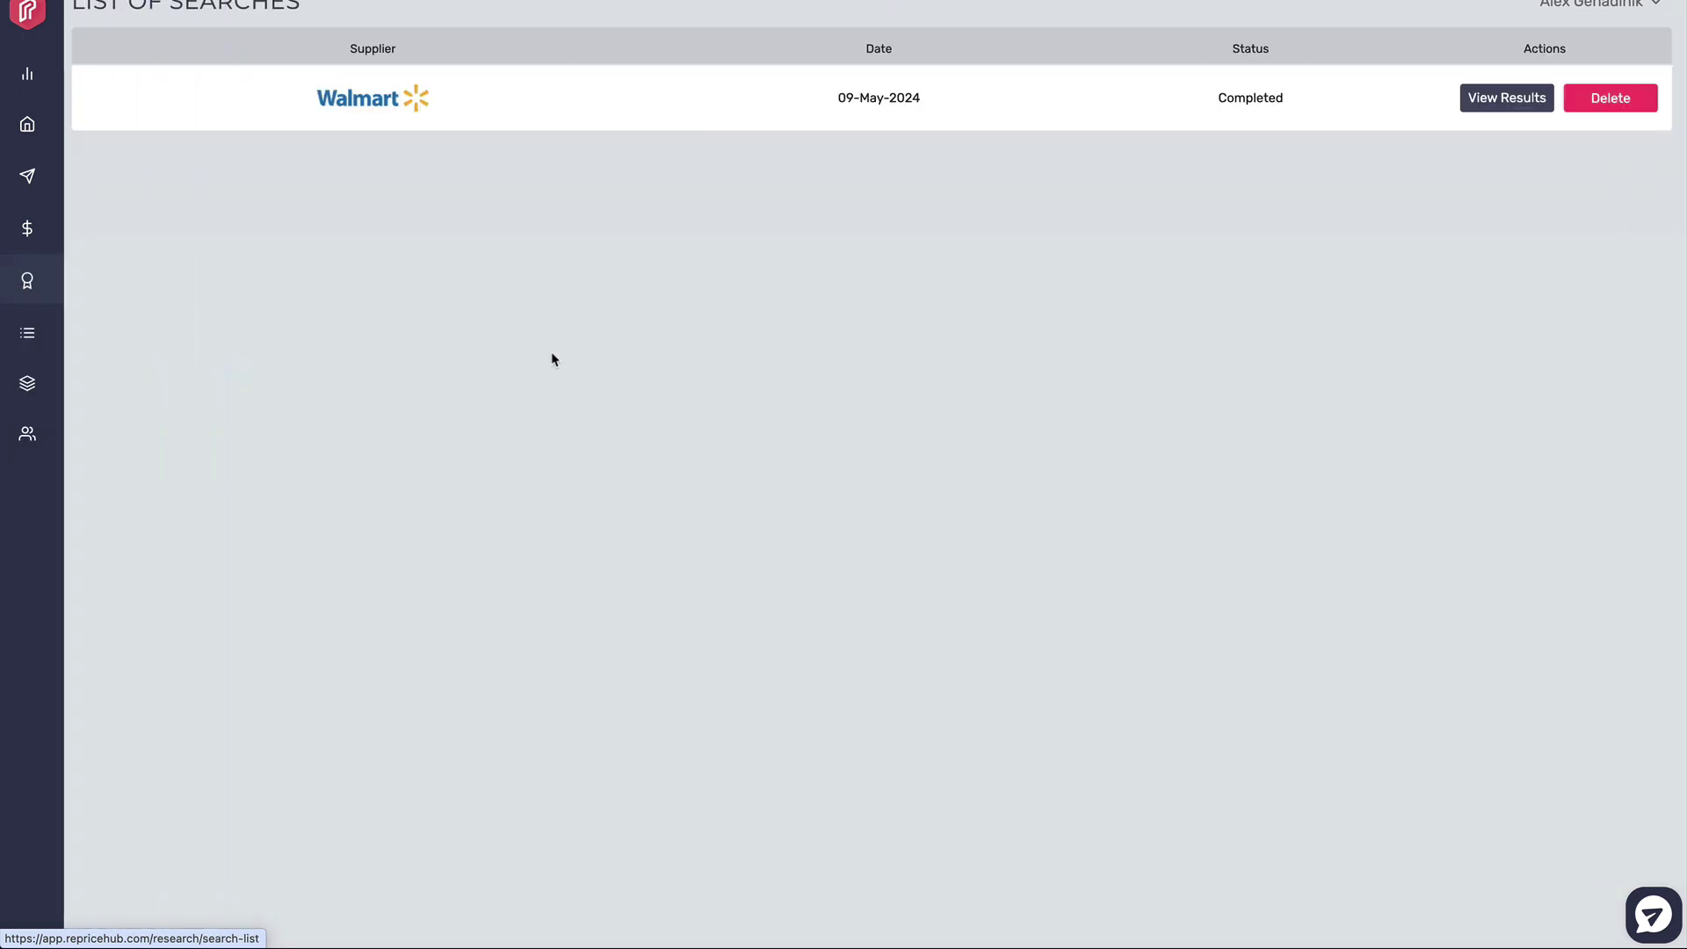
click(1518, 102)
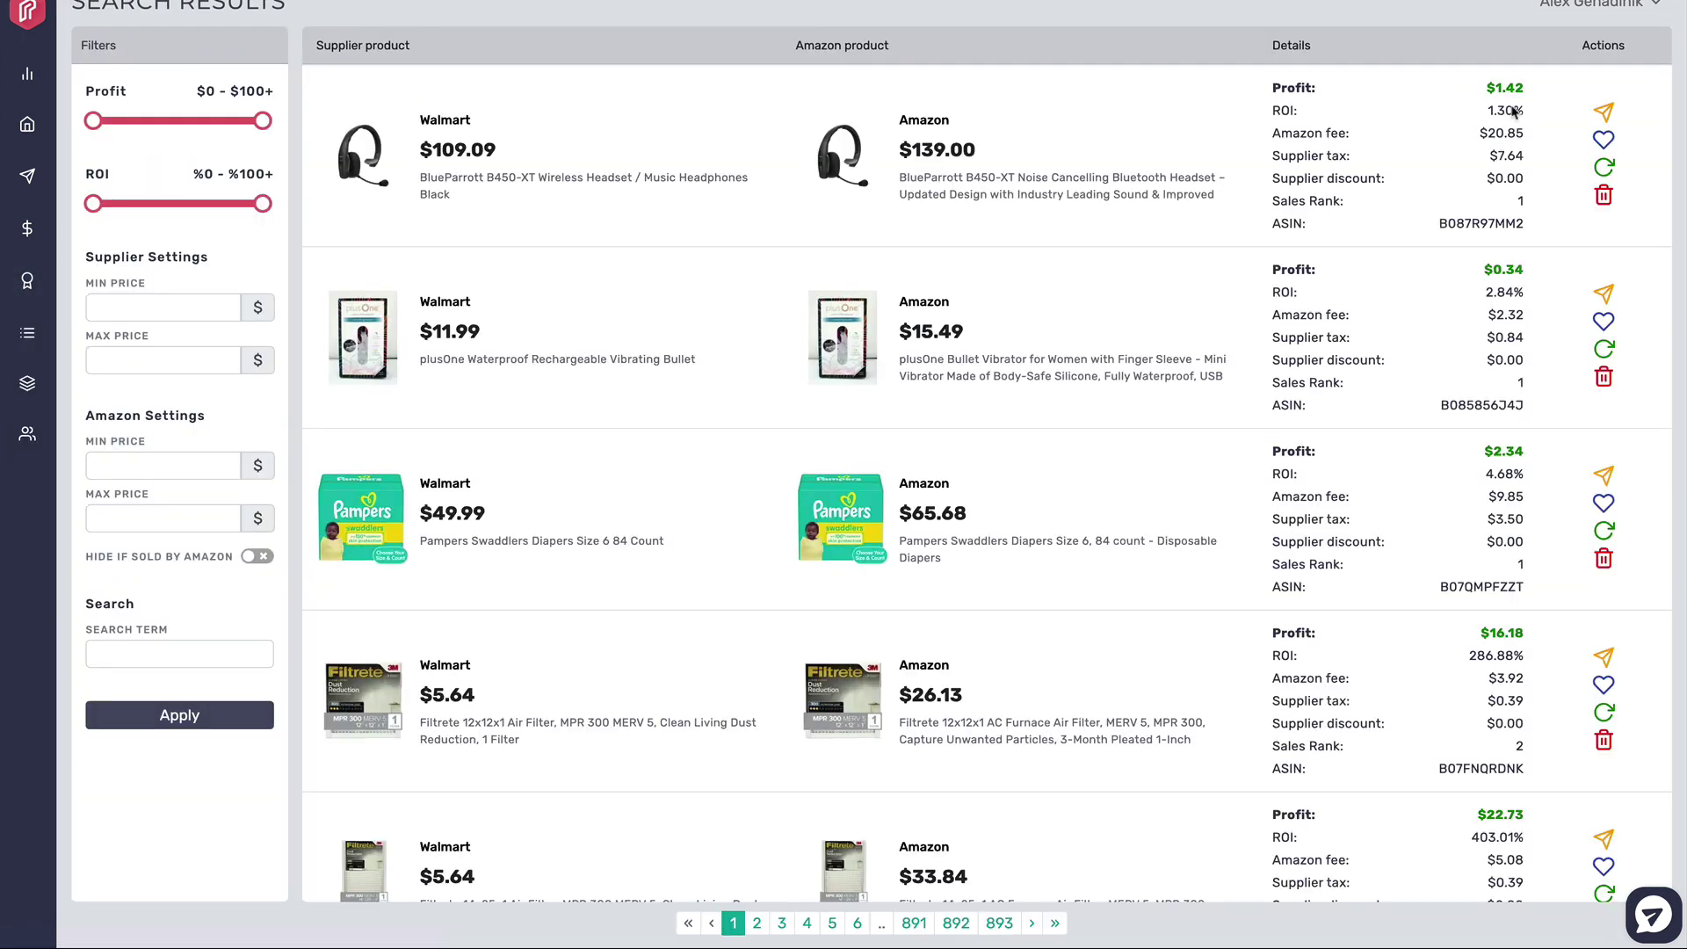
List the BlueParrott B450-XT headset to Amazon and select its ASIN B087R97MM2
click(1604, 114)
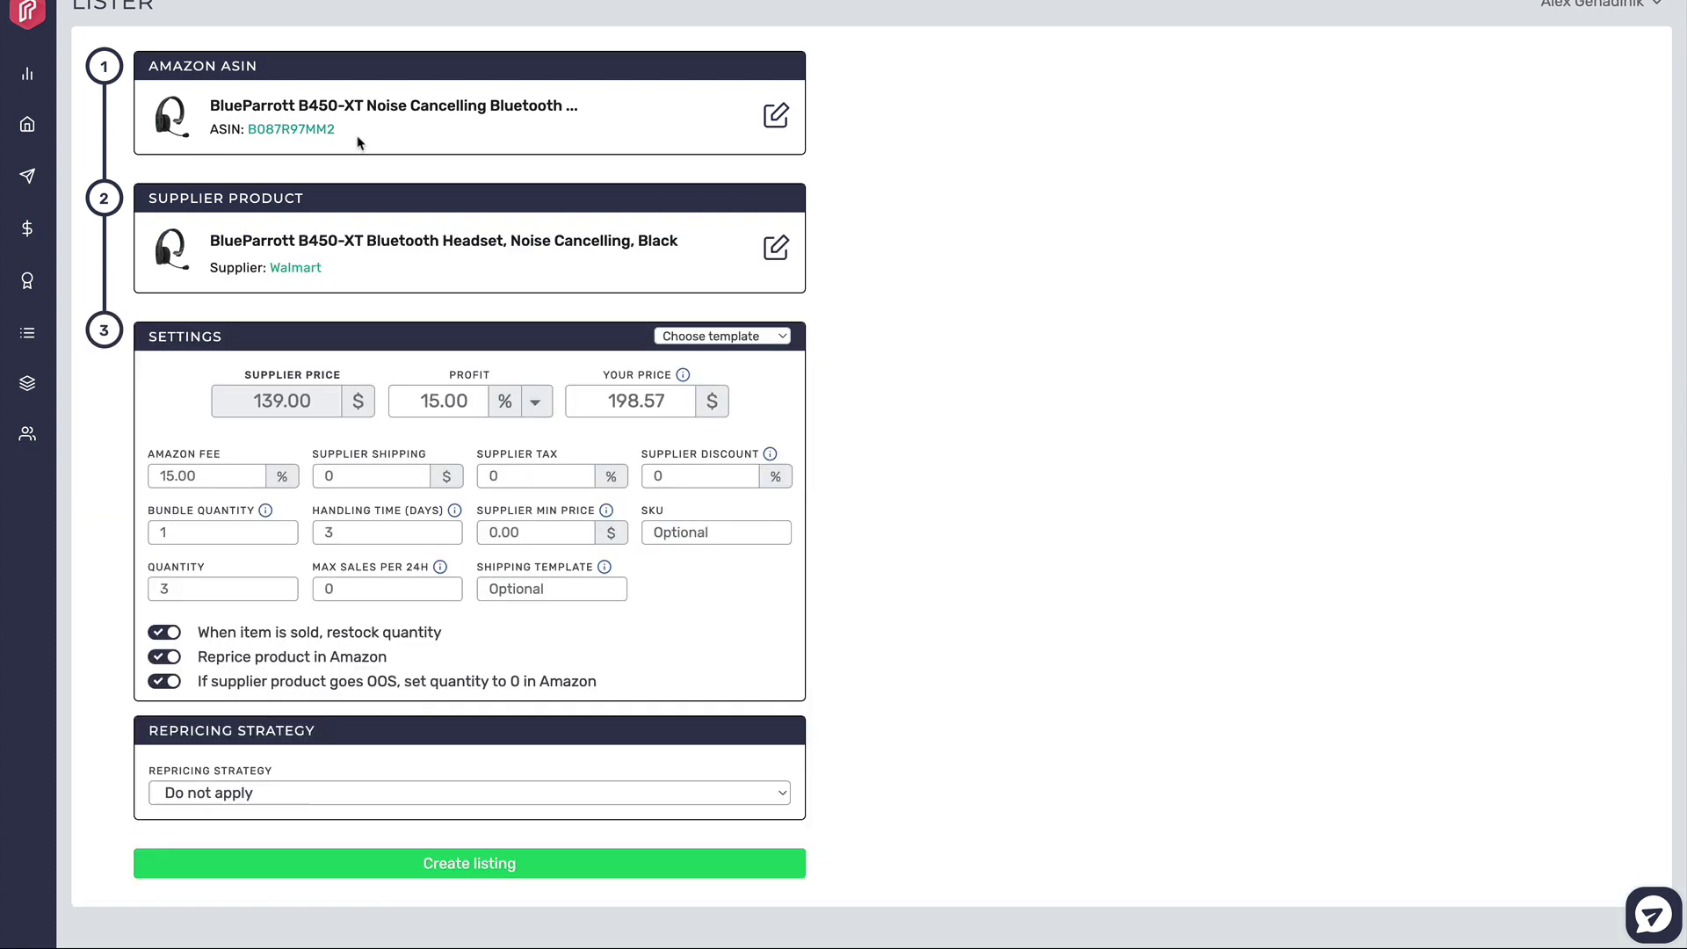
drag(361, 139, 241, 132)
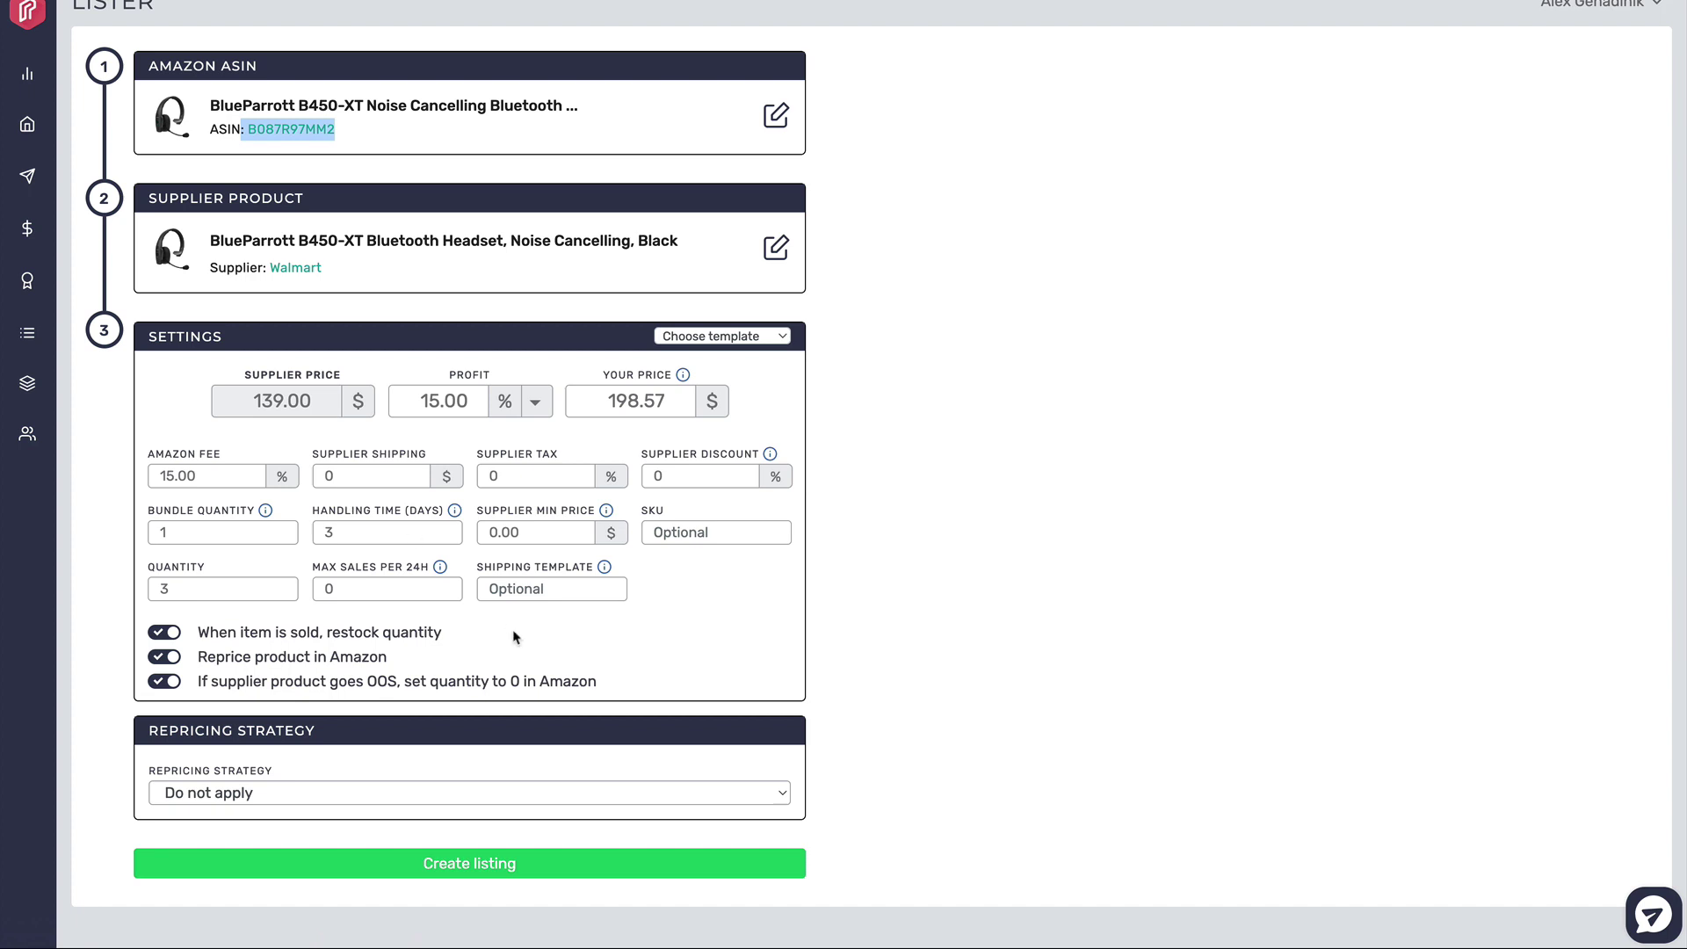
Start a new search from the Product Research menu
mouse_move(70, 219)
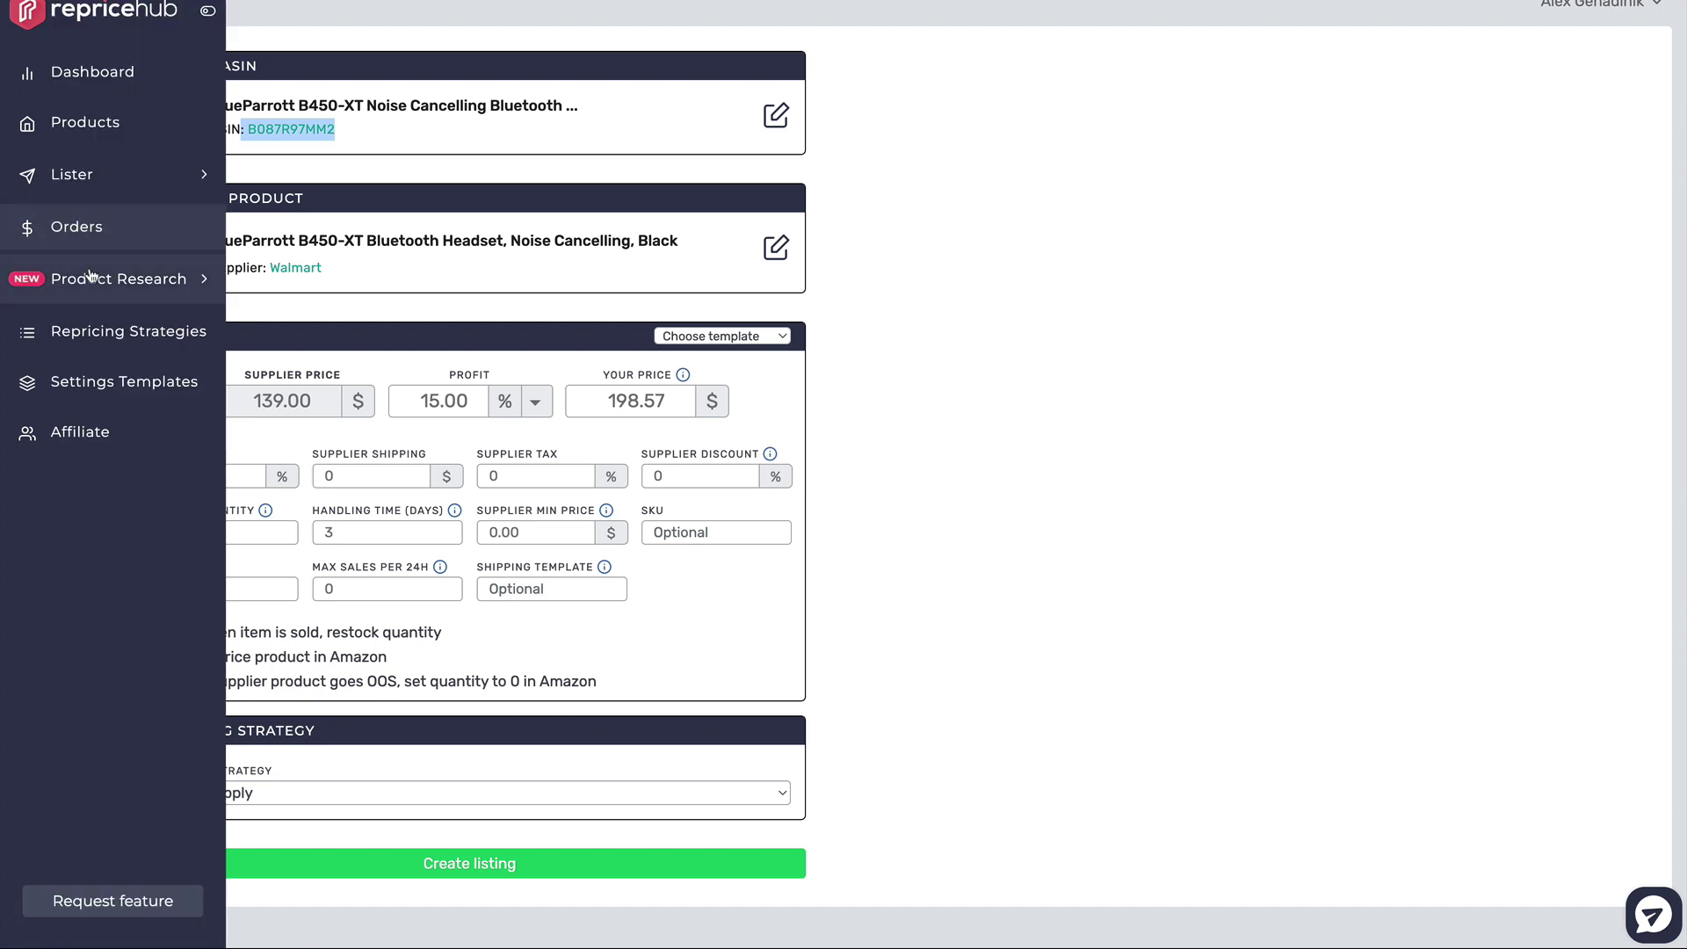
click(86, 282)
click(86, 281)
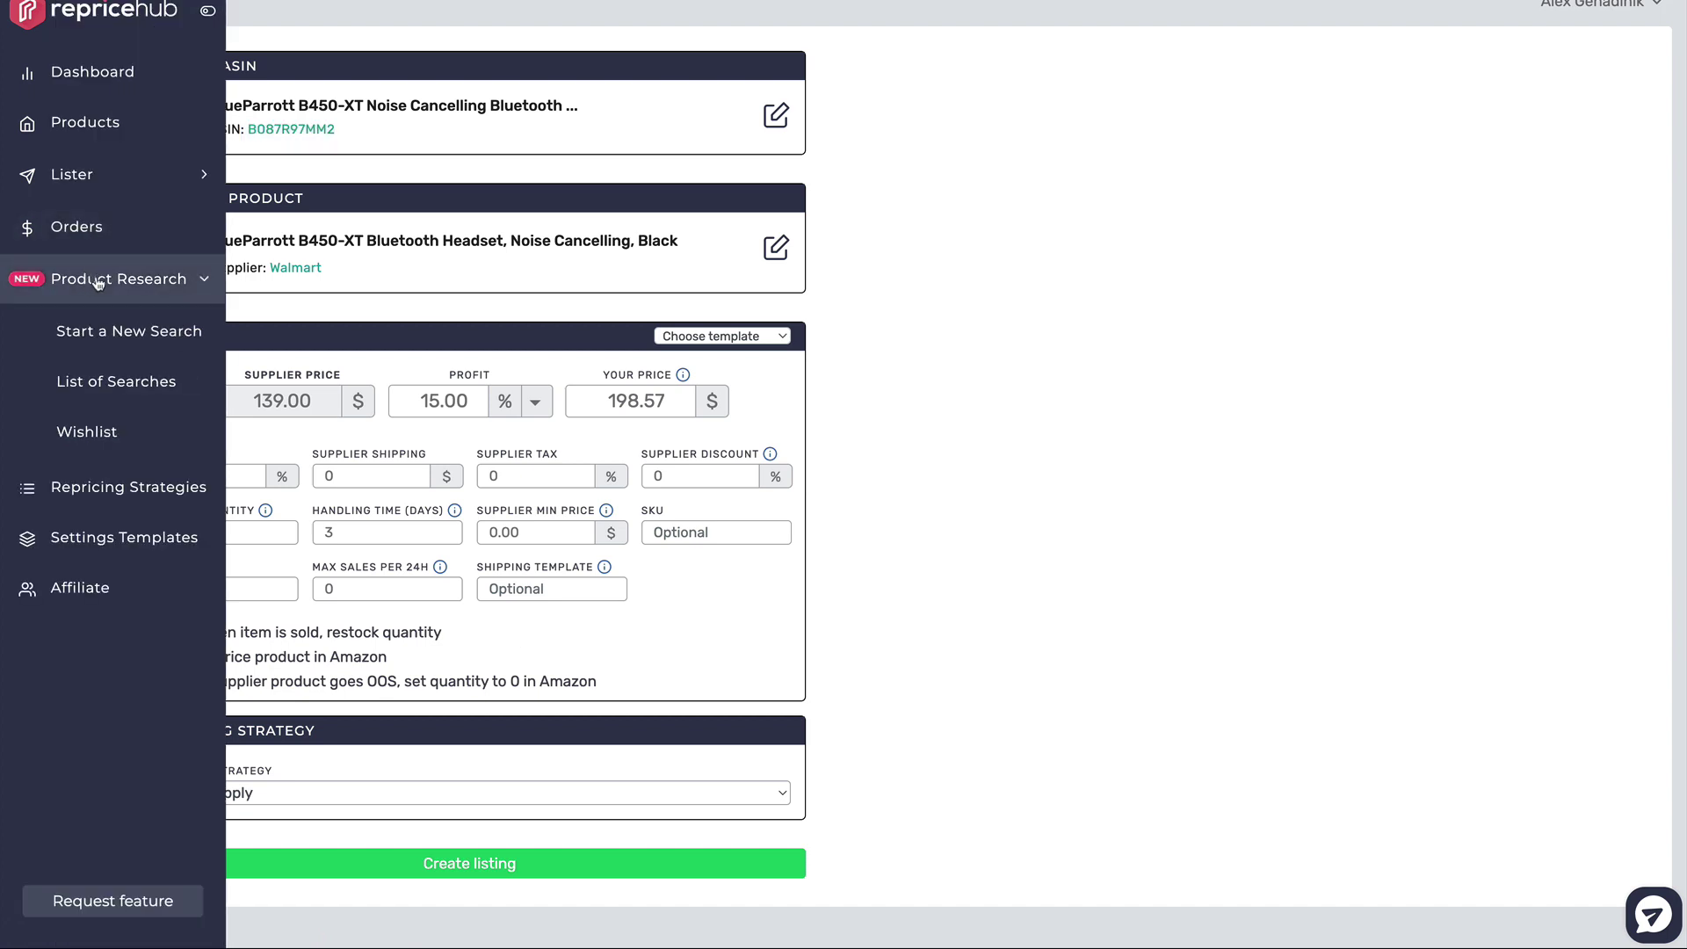
click(125, 329)
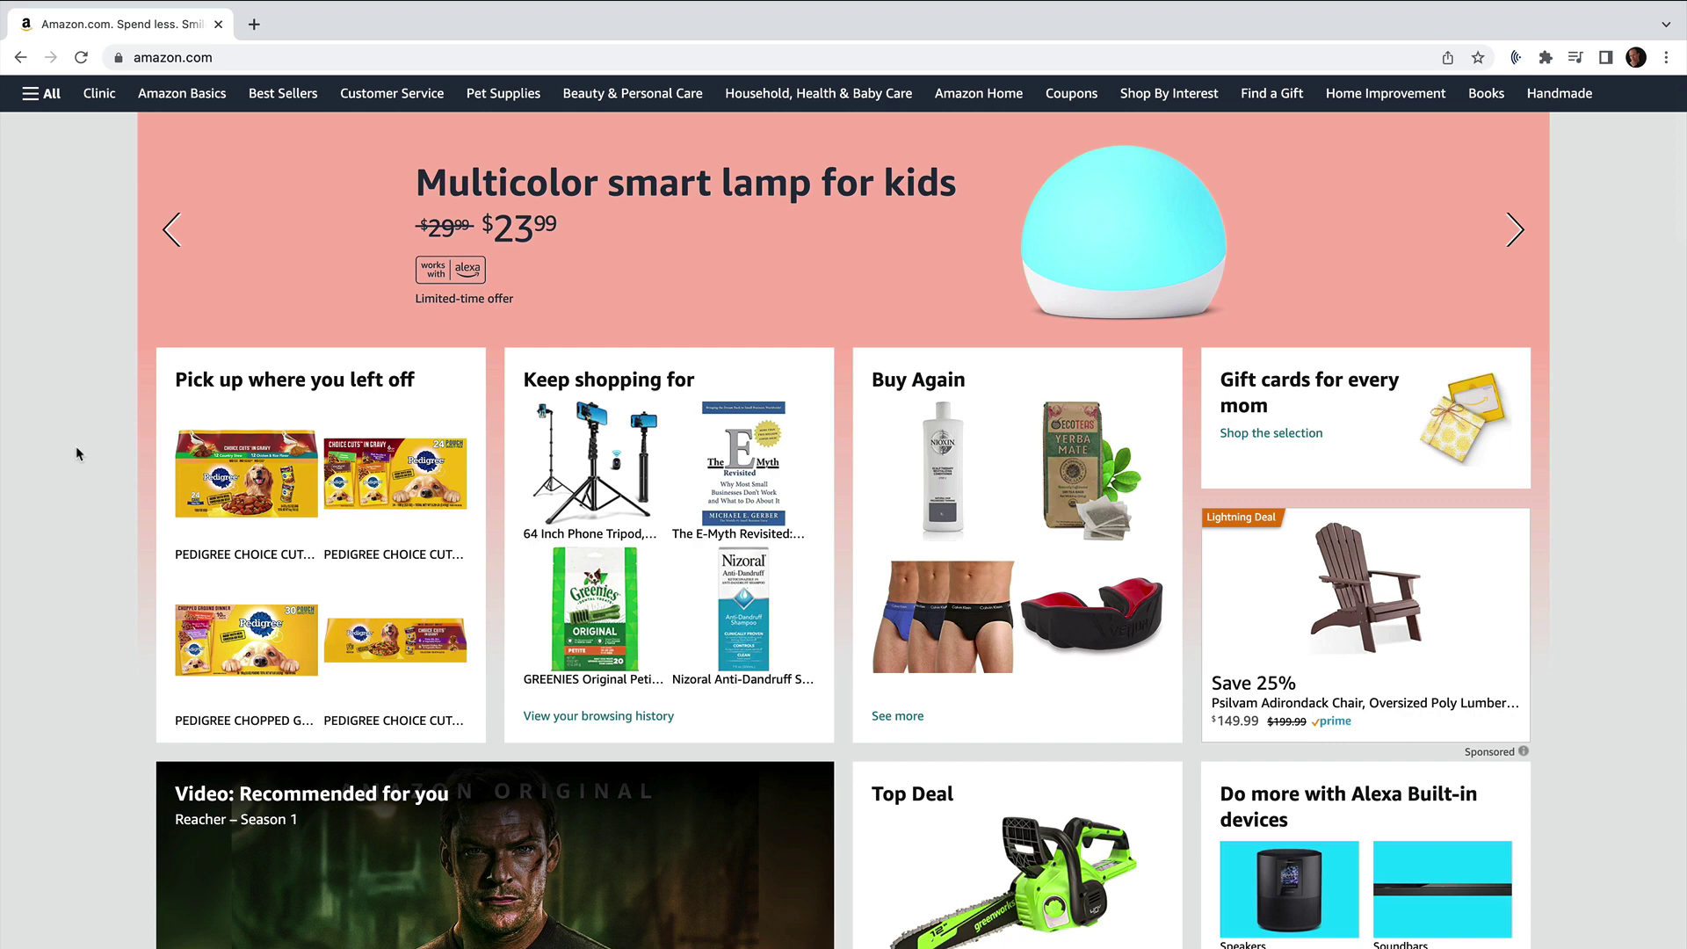
Open the 64 Inch Phone Tripod from Keep shopping for and browse its images
click(564, 476)
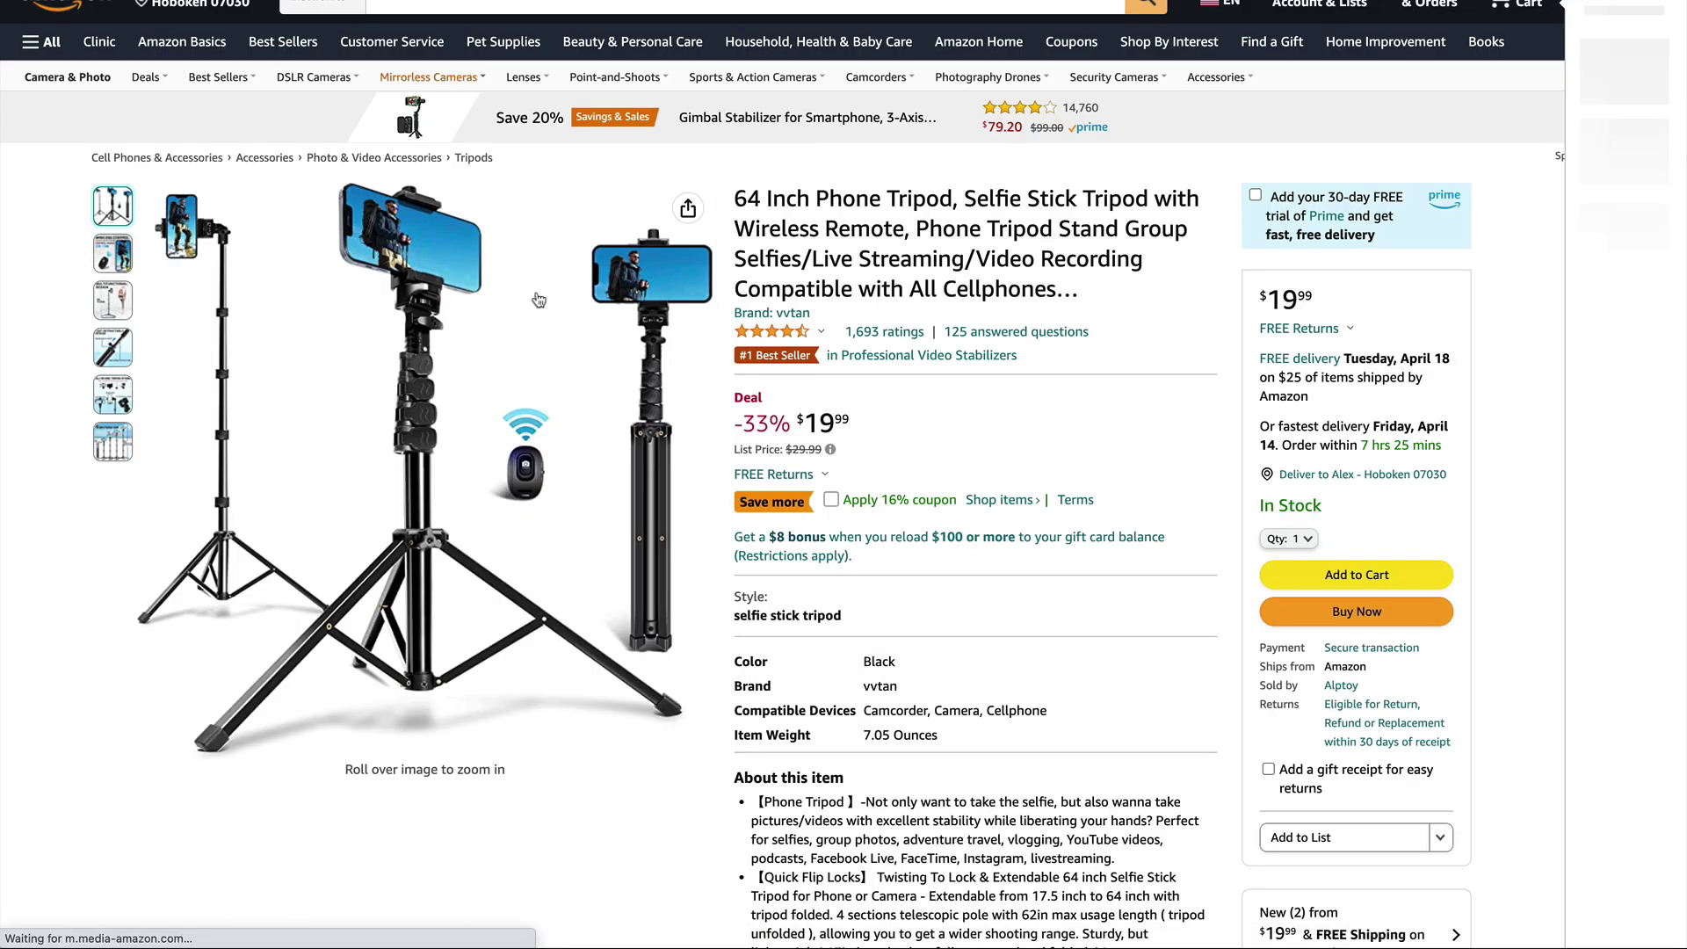
mouse_move(290, 307)
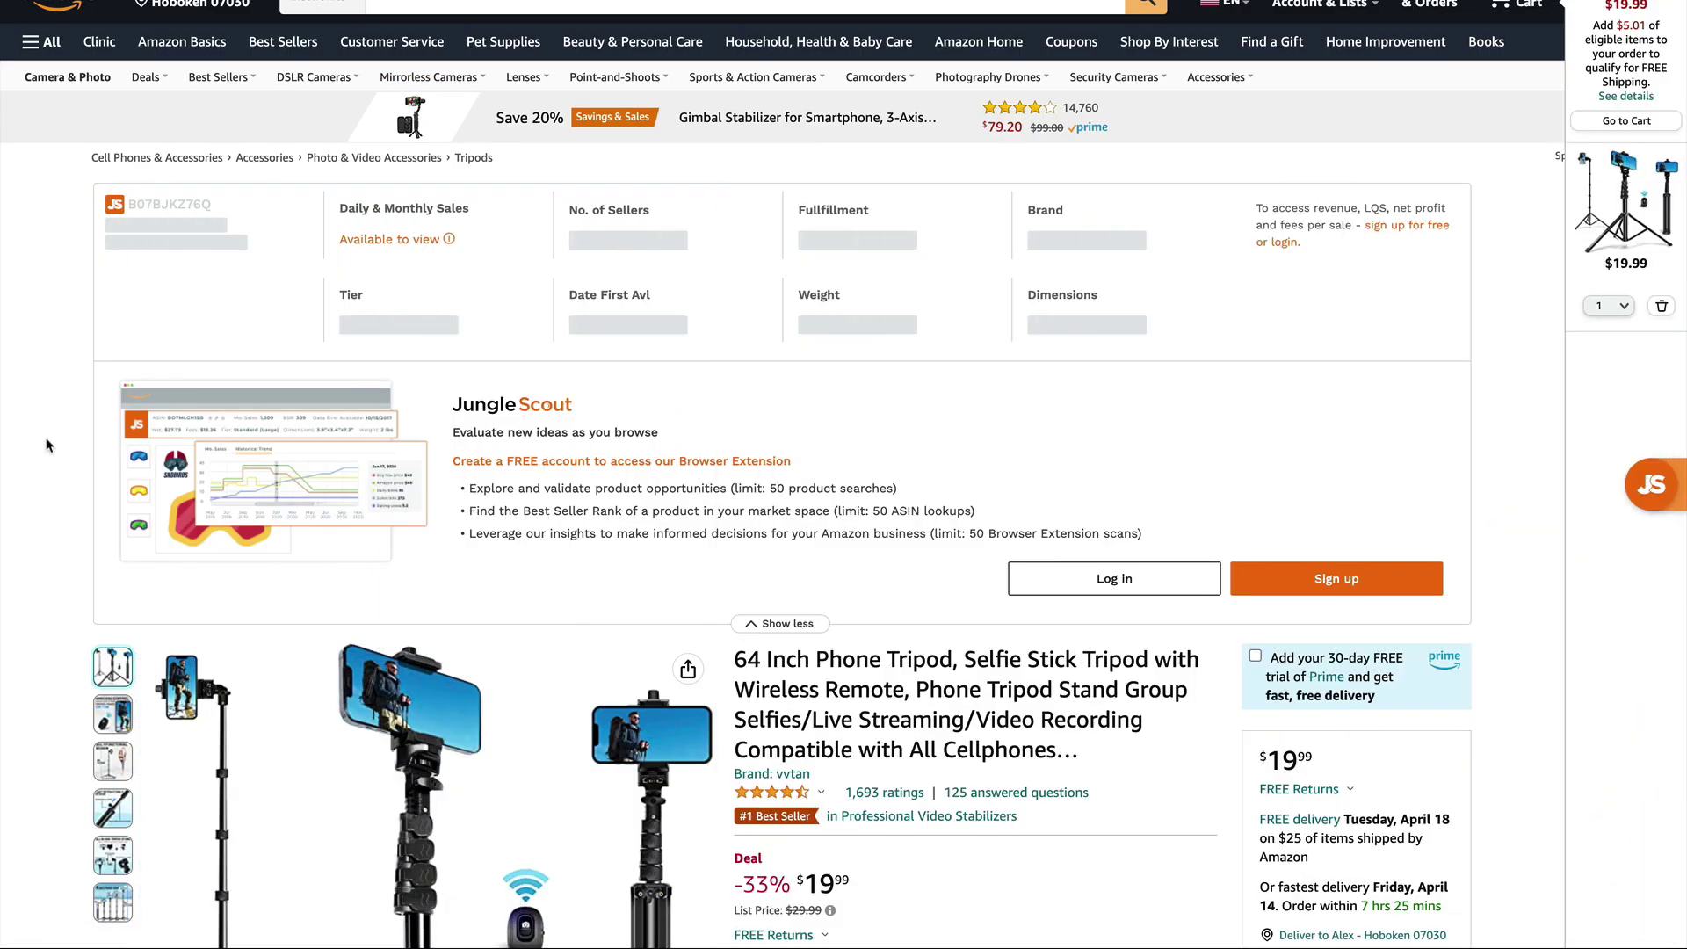
scroll(46, 446, down, 4)
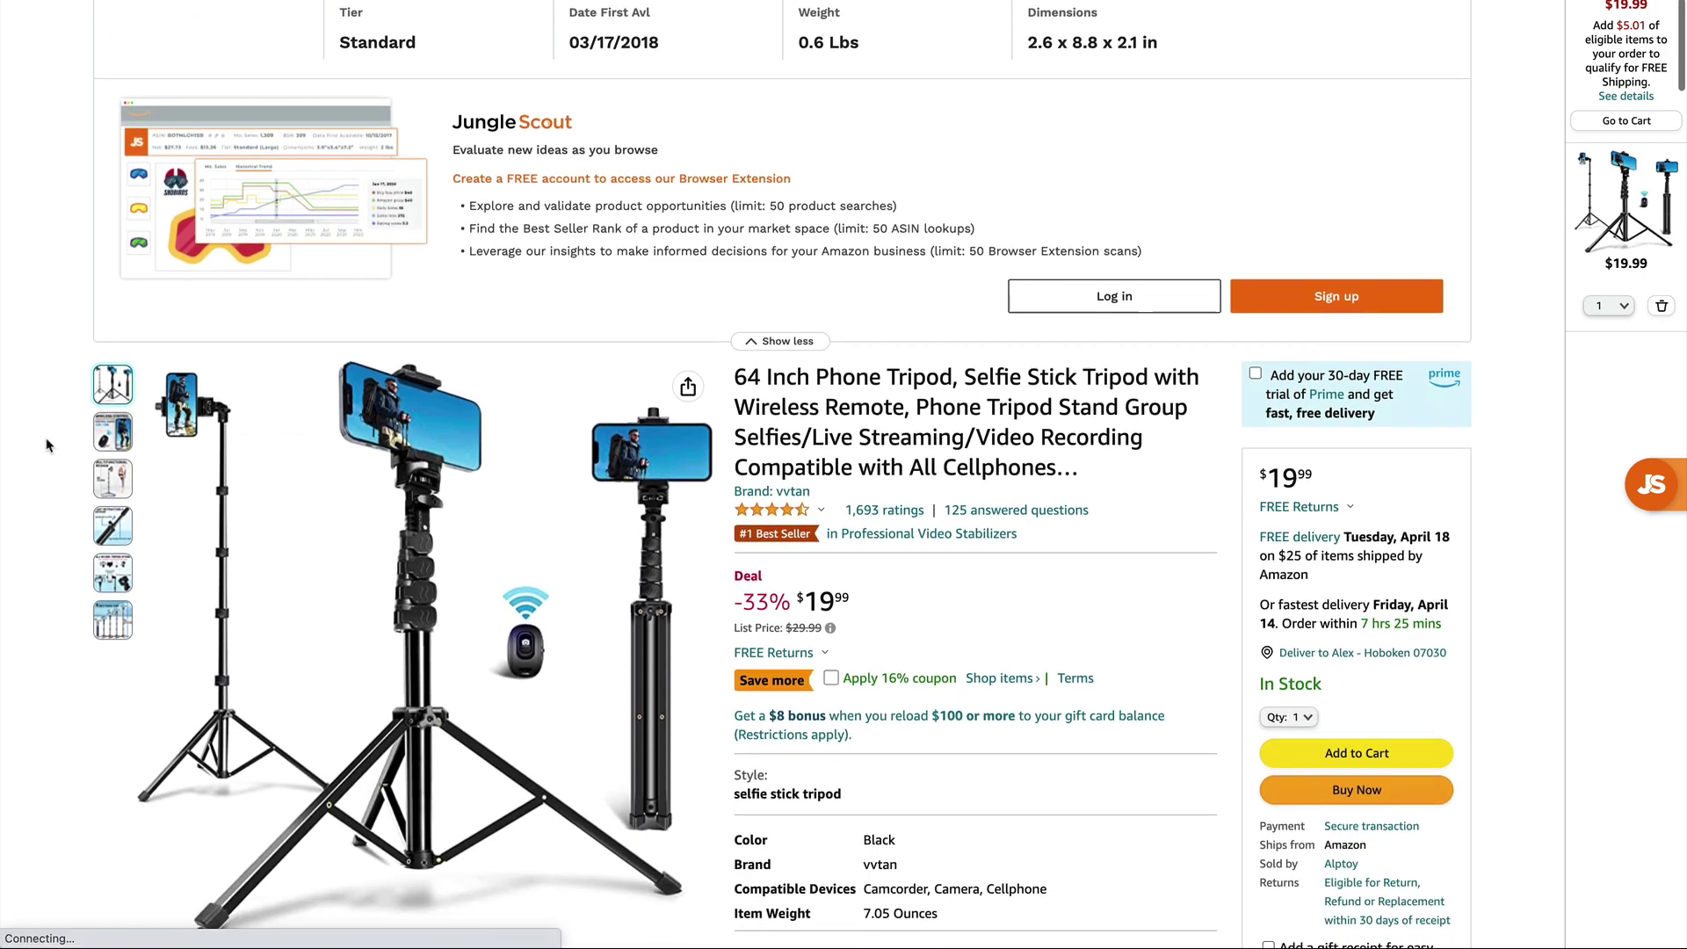
mouse_move(360, 589)
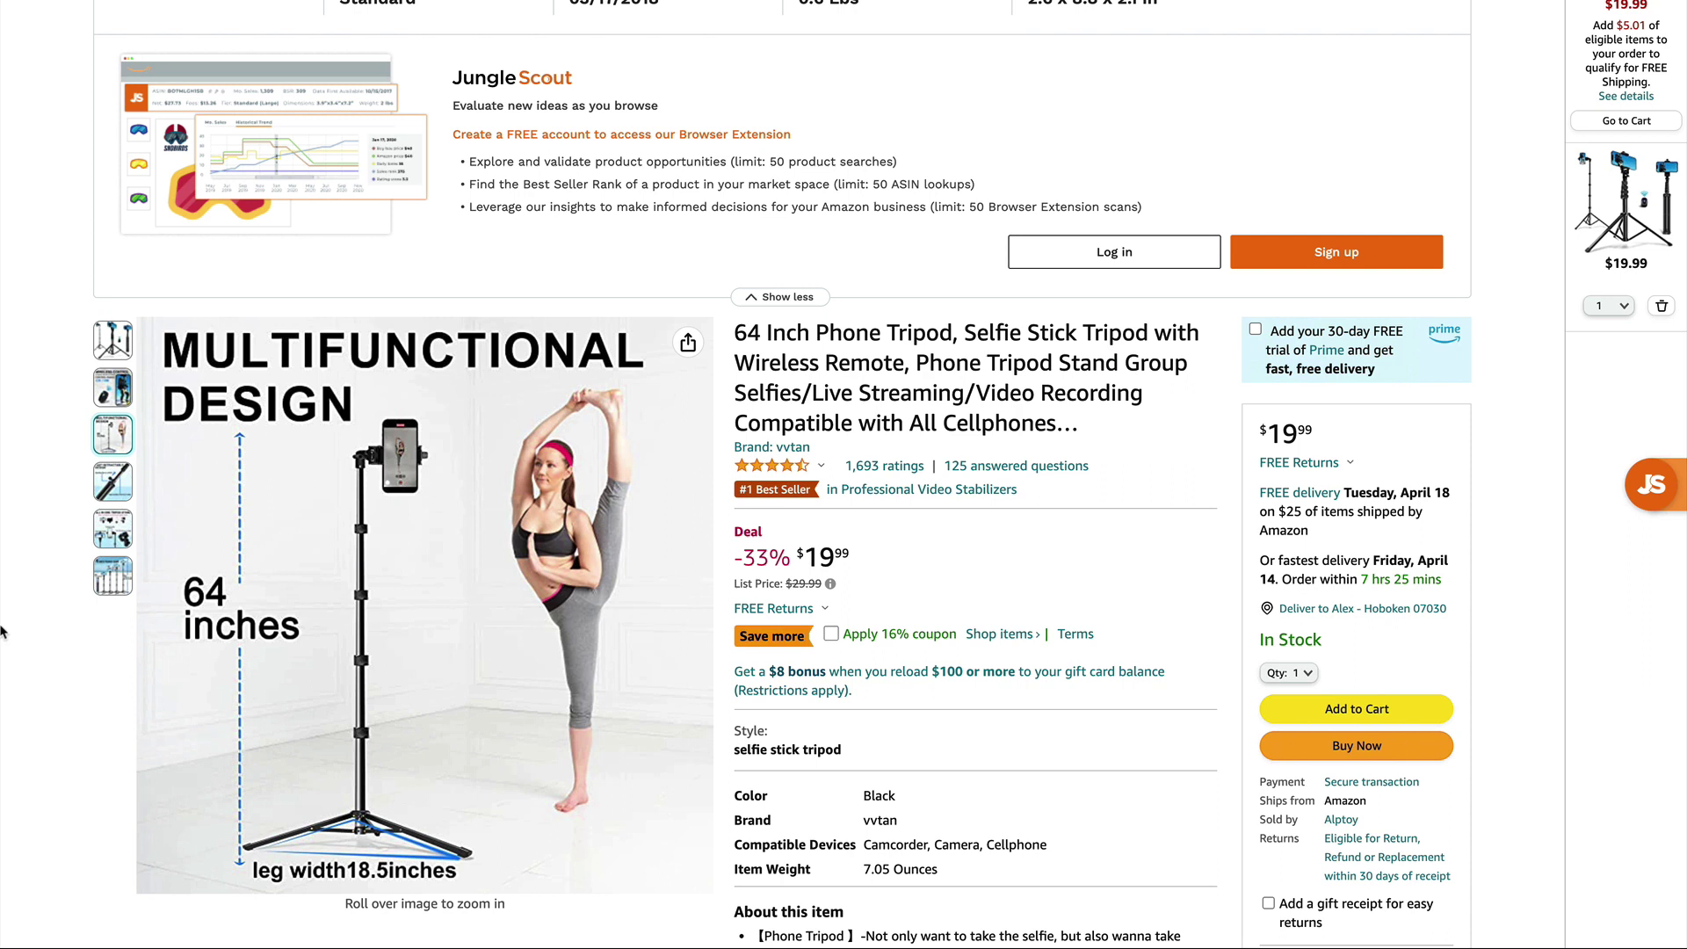
Open a new browser tab and browse Amazon results for dog food
key(ctrl+t)
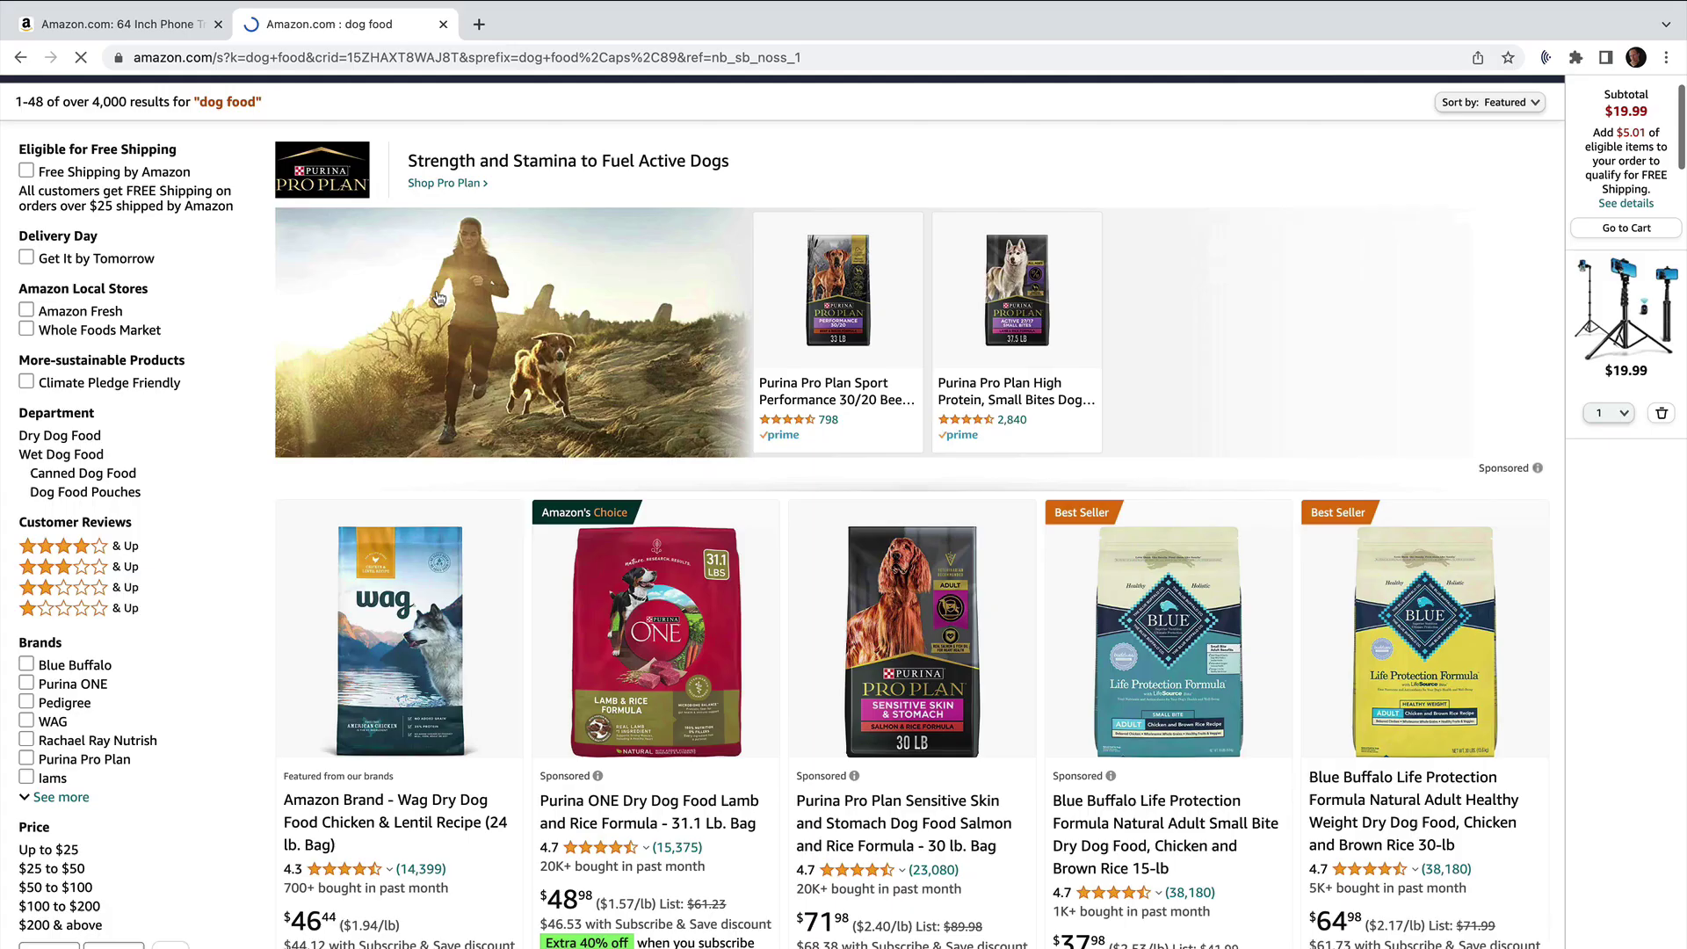
scroll(468, 343, down, 2)
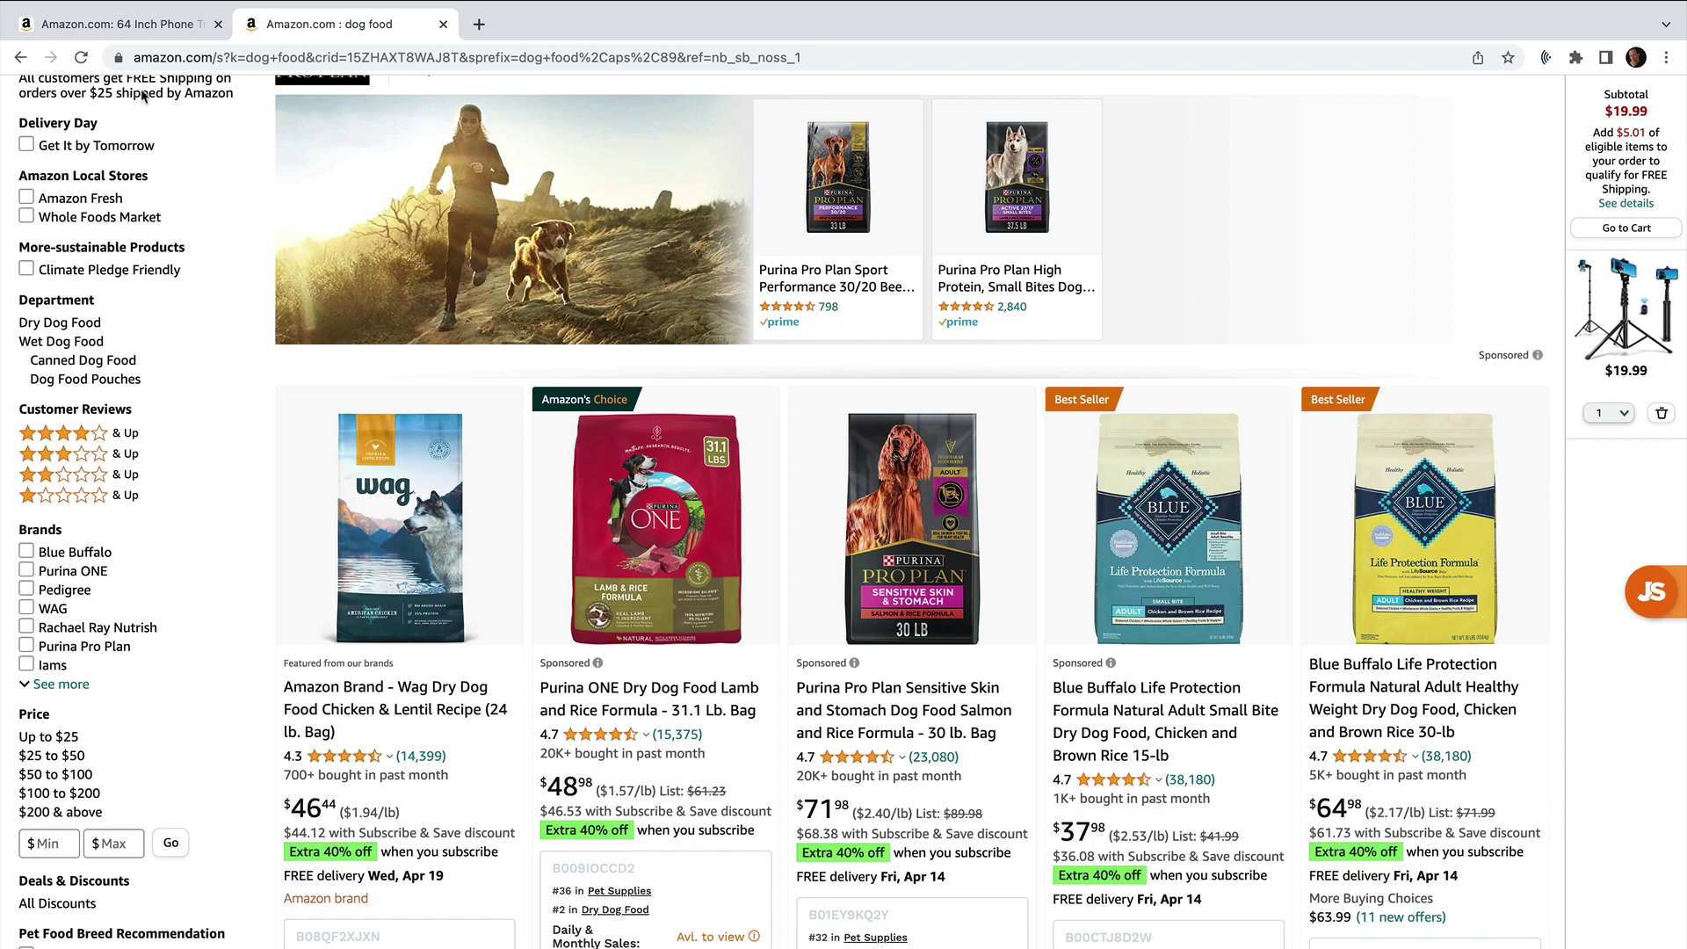
Switch back to the 64 Inch Phone Tripod tab
click(128, 26)
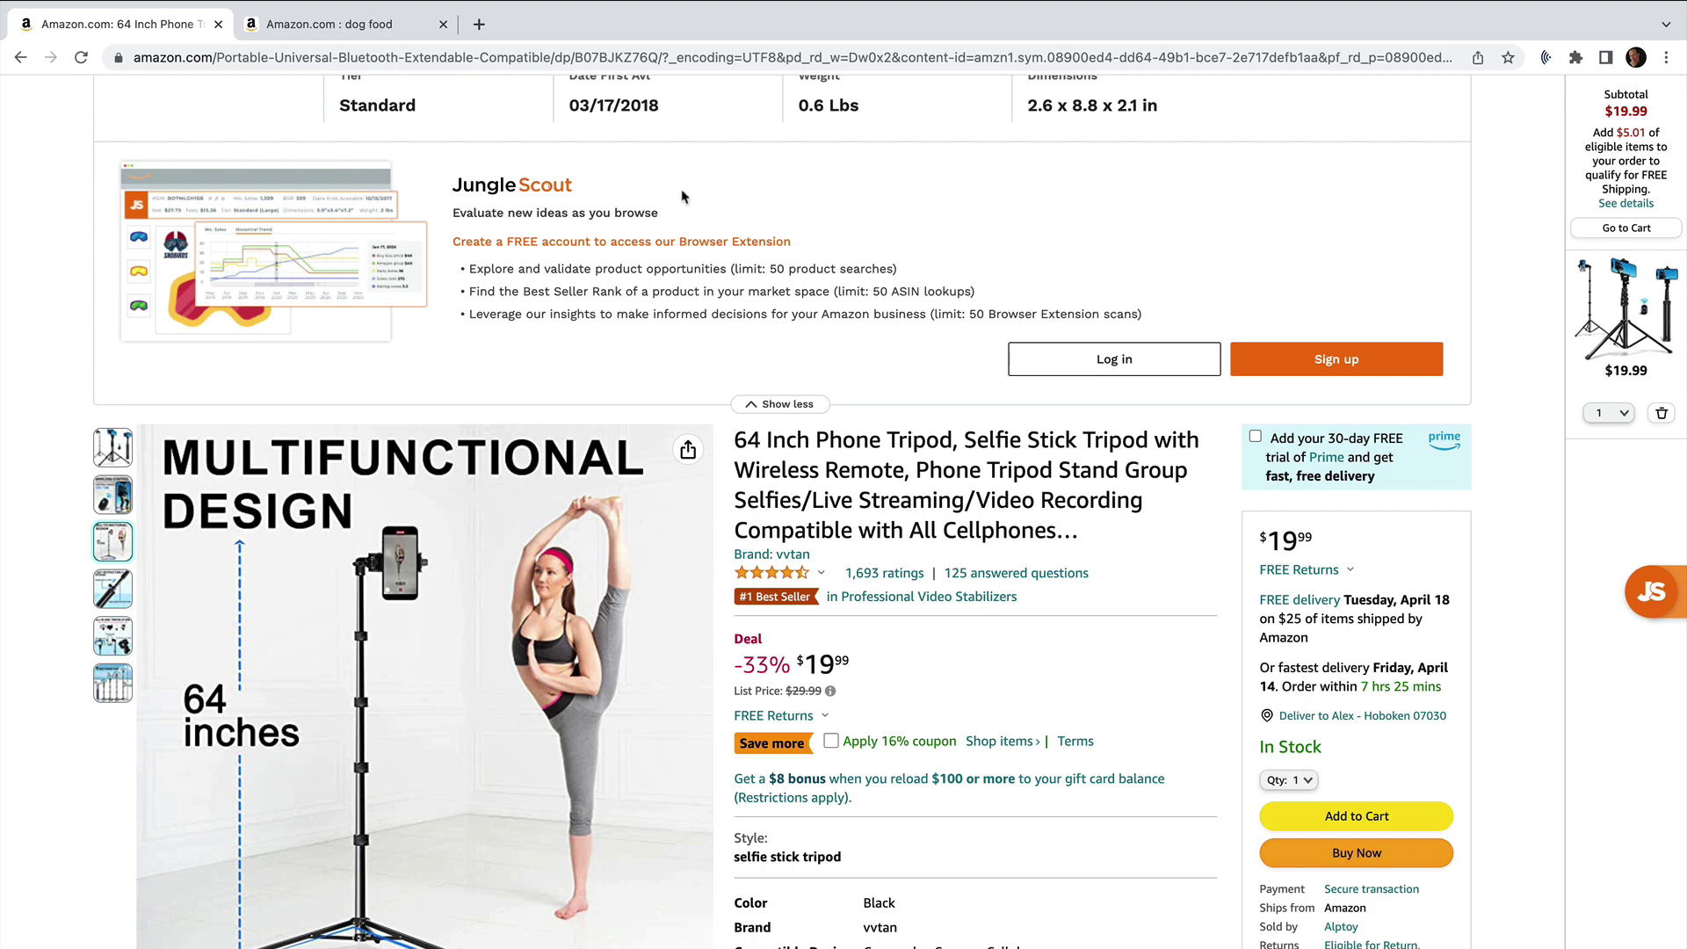
Check the tripod's star rating and mark its 1,693 ratings count
mouse_move(782, 577)
drag(930, 572, 842, 575)
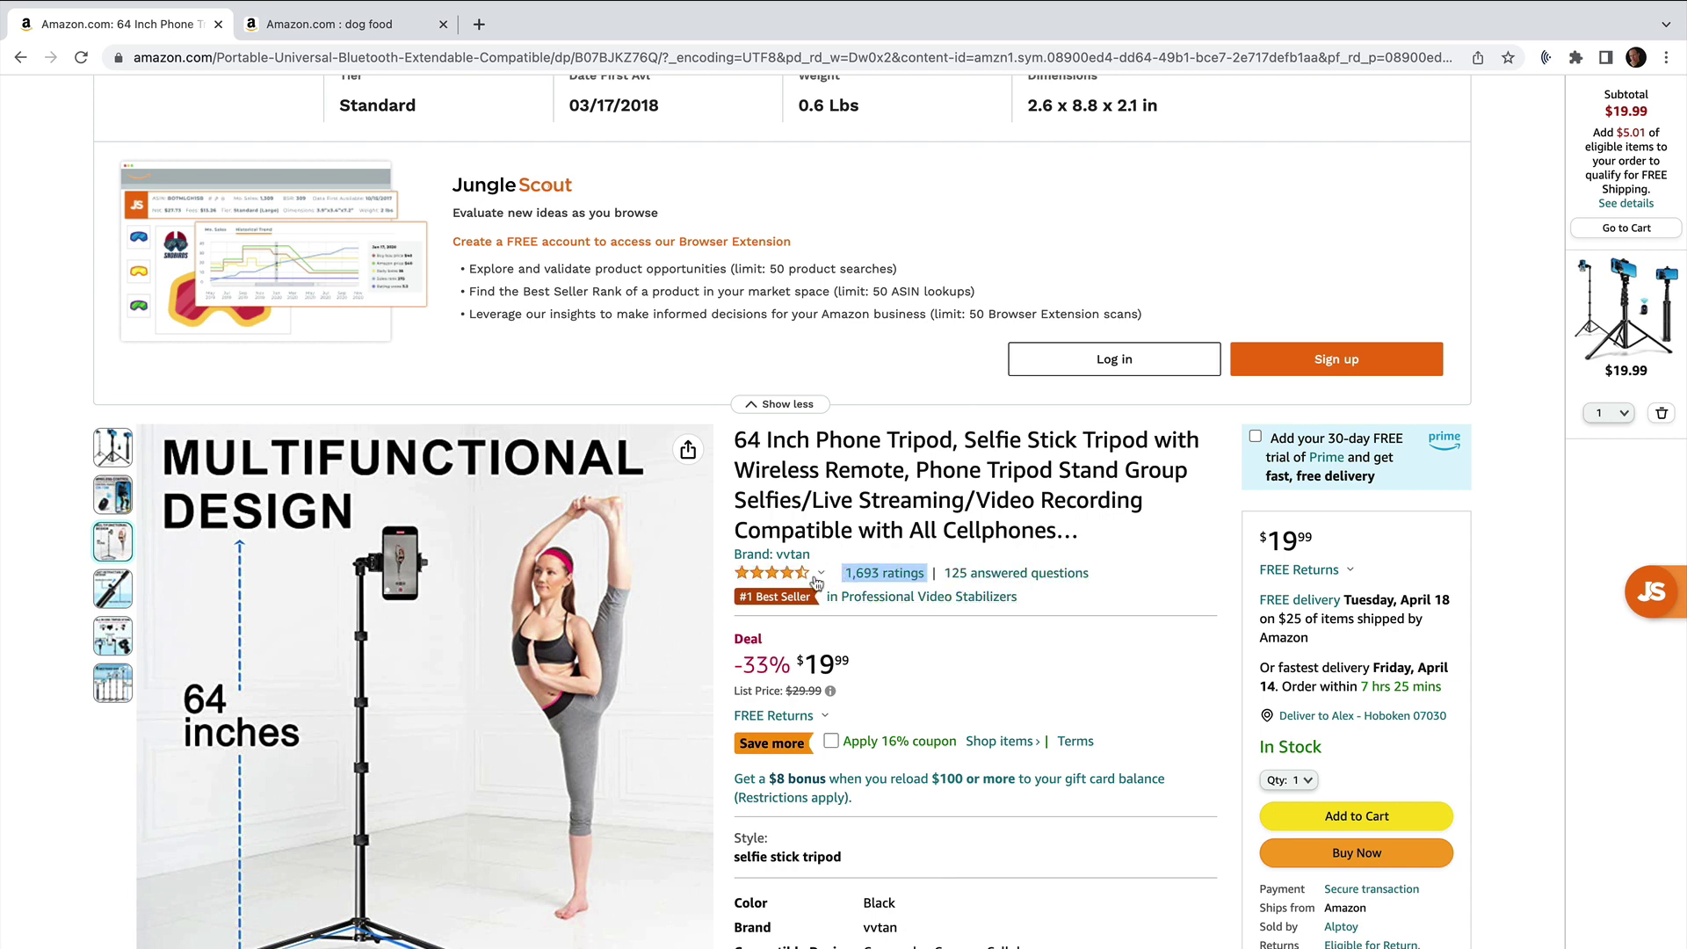
mouse_move(804, 581)
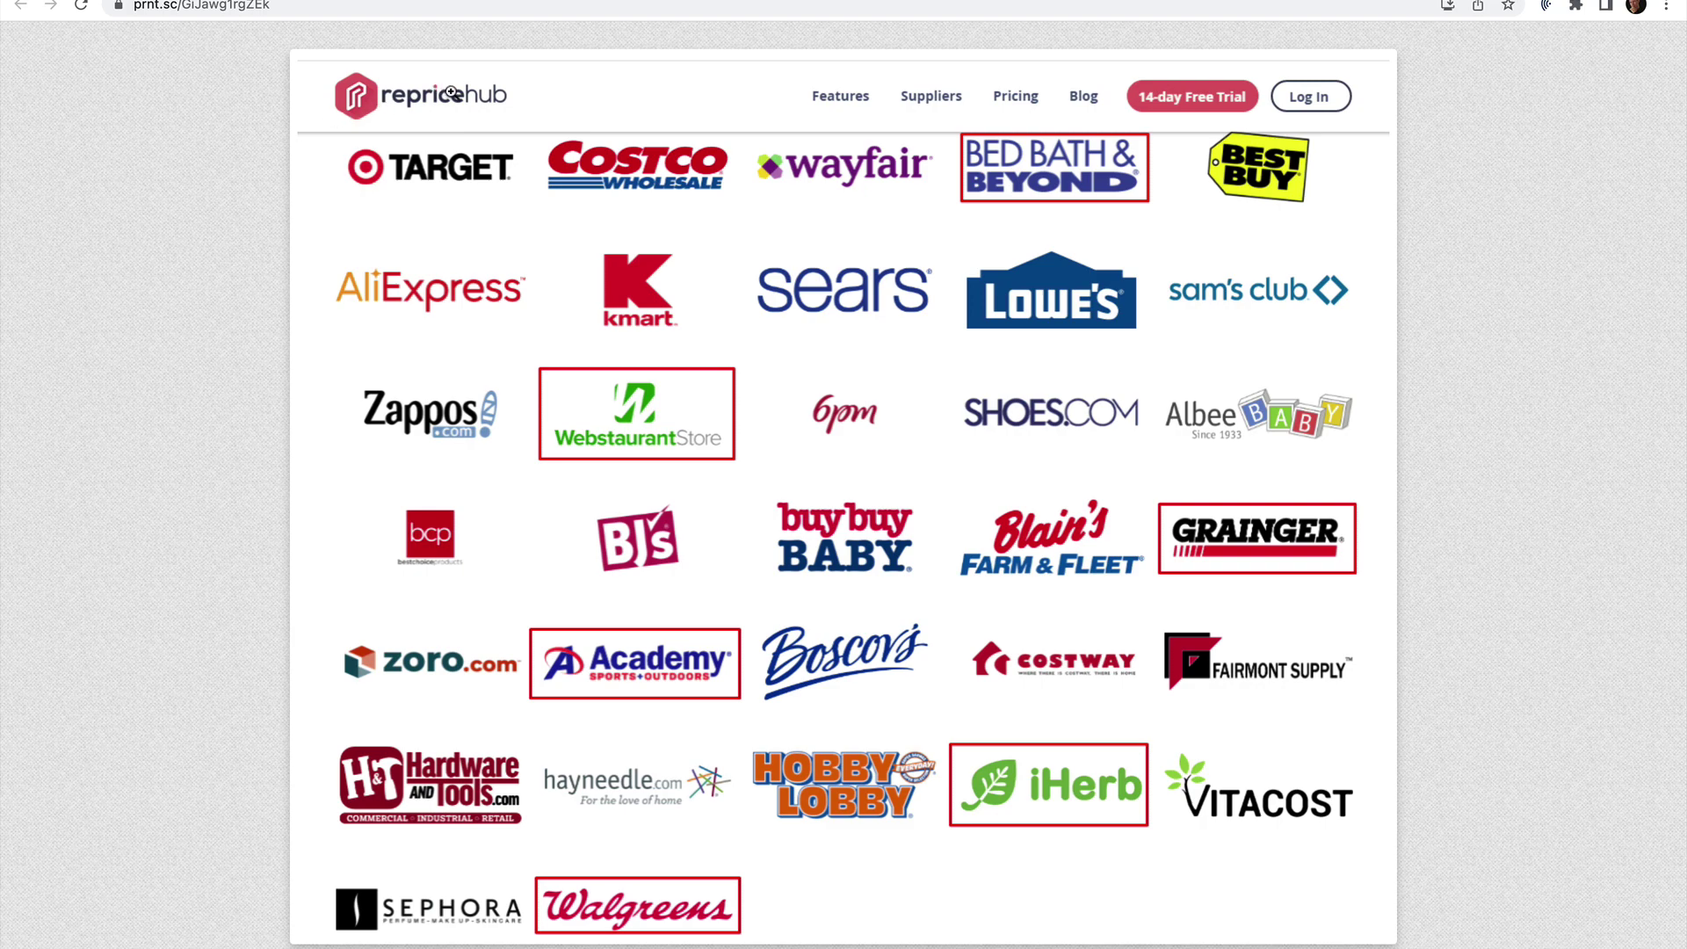
Scroll through the Lightshot screenshot of Repricehub's supported supplier logos
scroll(416, 99, down, 1)
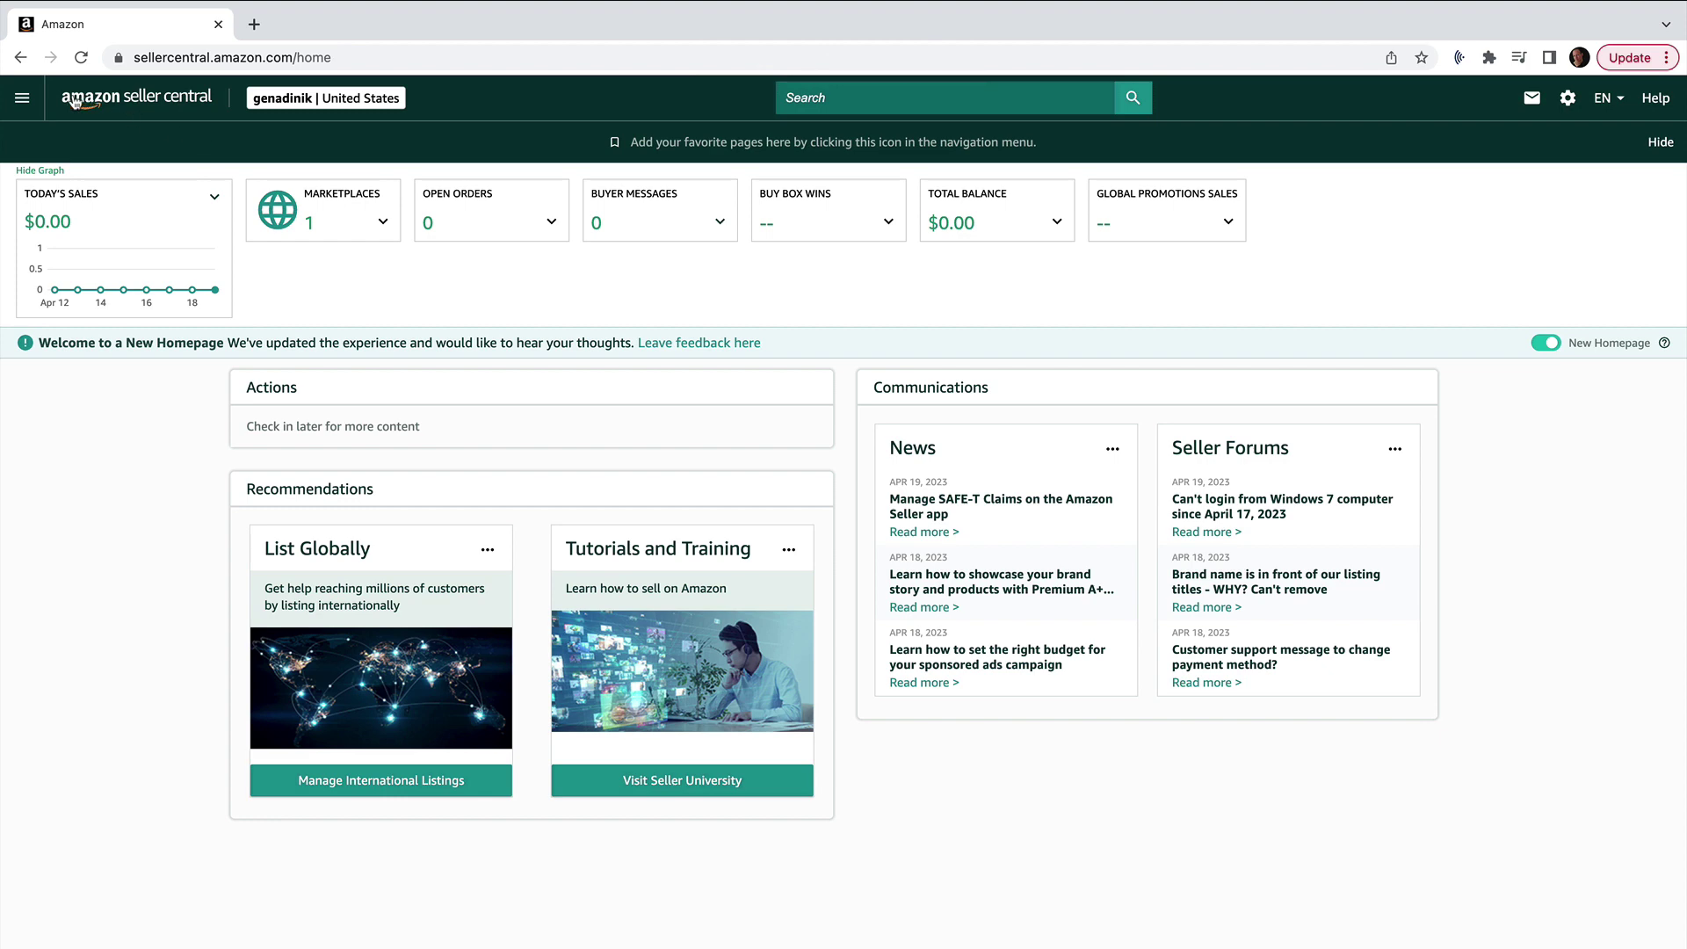
Search the Add Products catalog for the ukulele's ASIN B015ZZ9VXG
click(24, 101)
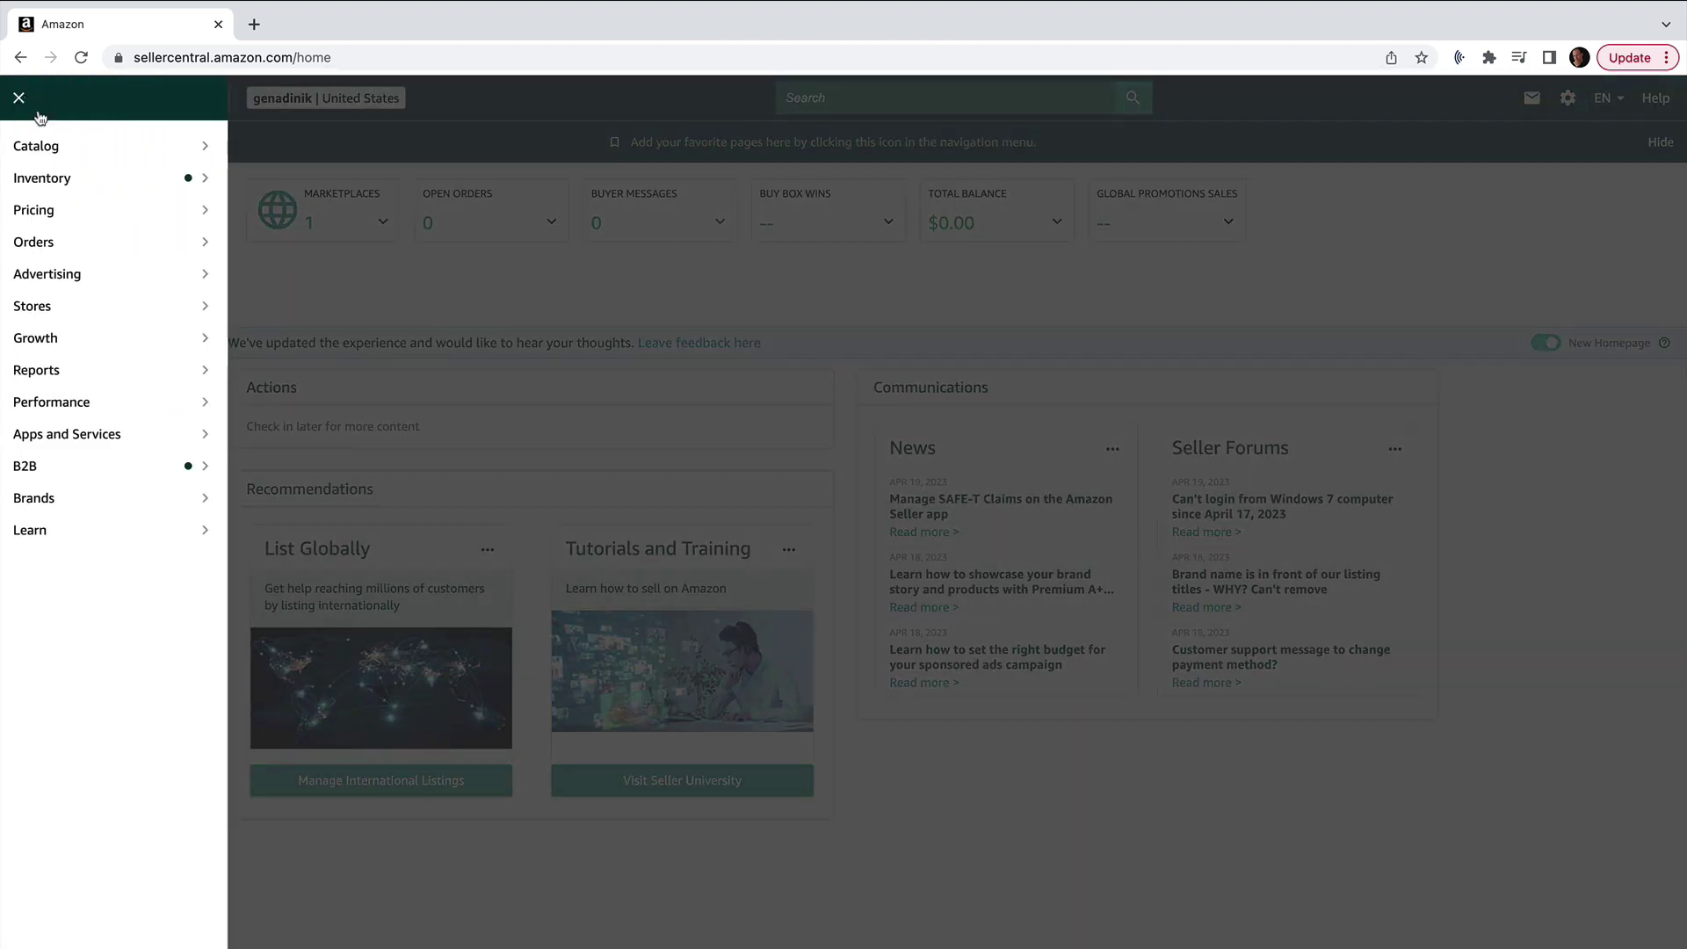
mouse_move(70, 317)
mouse_move(58, 157)
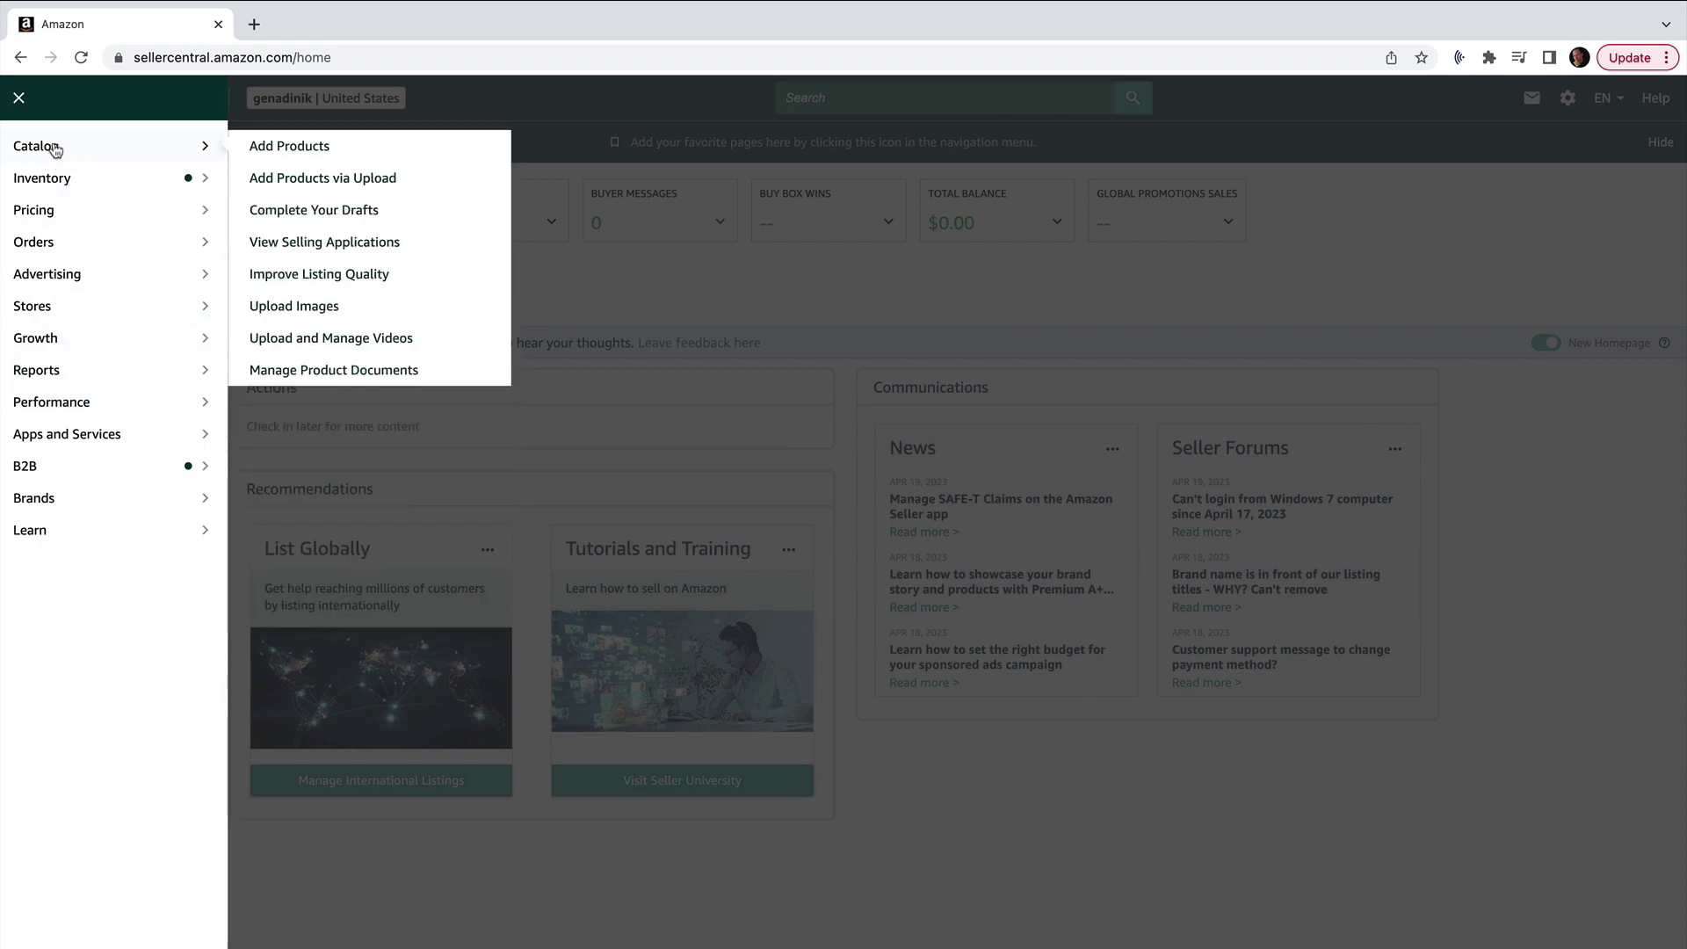
click(288, 151)
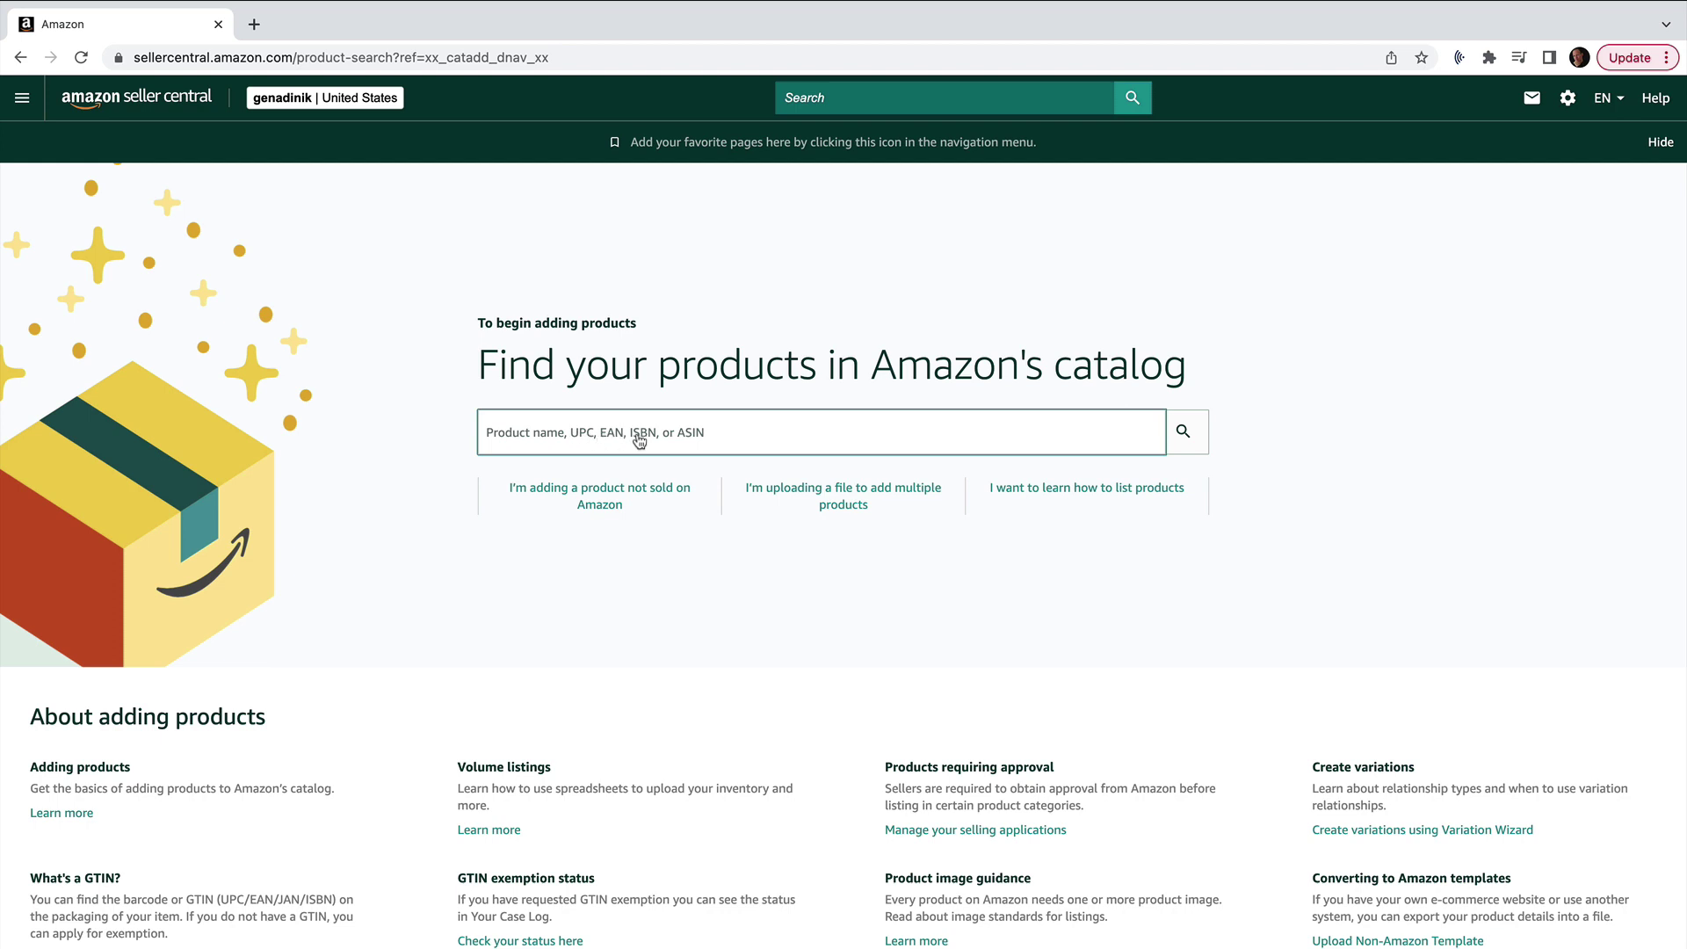
click(696, 436)
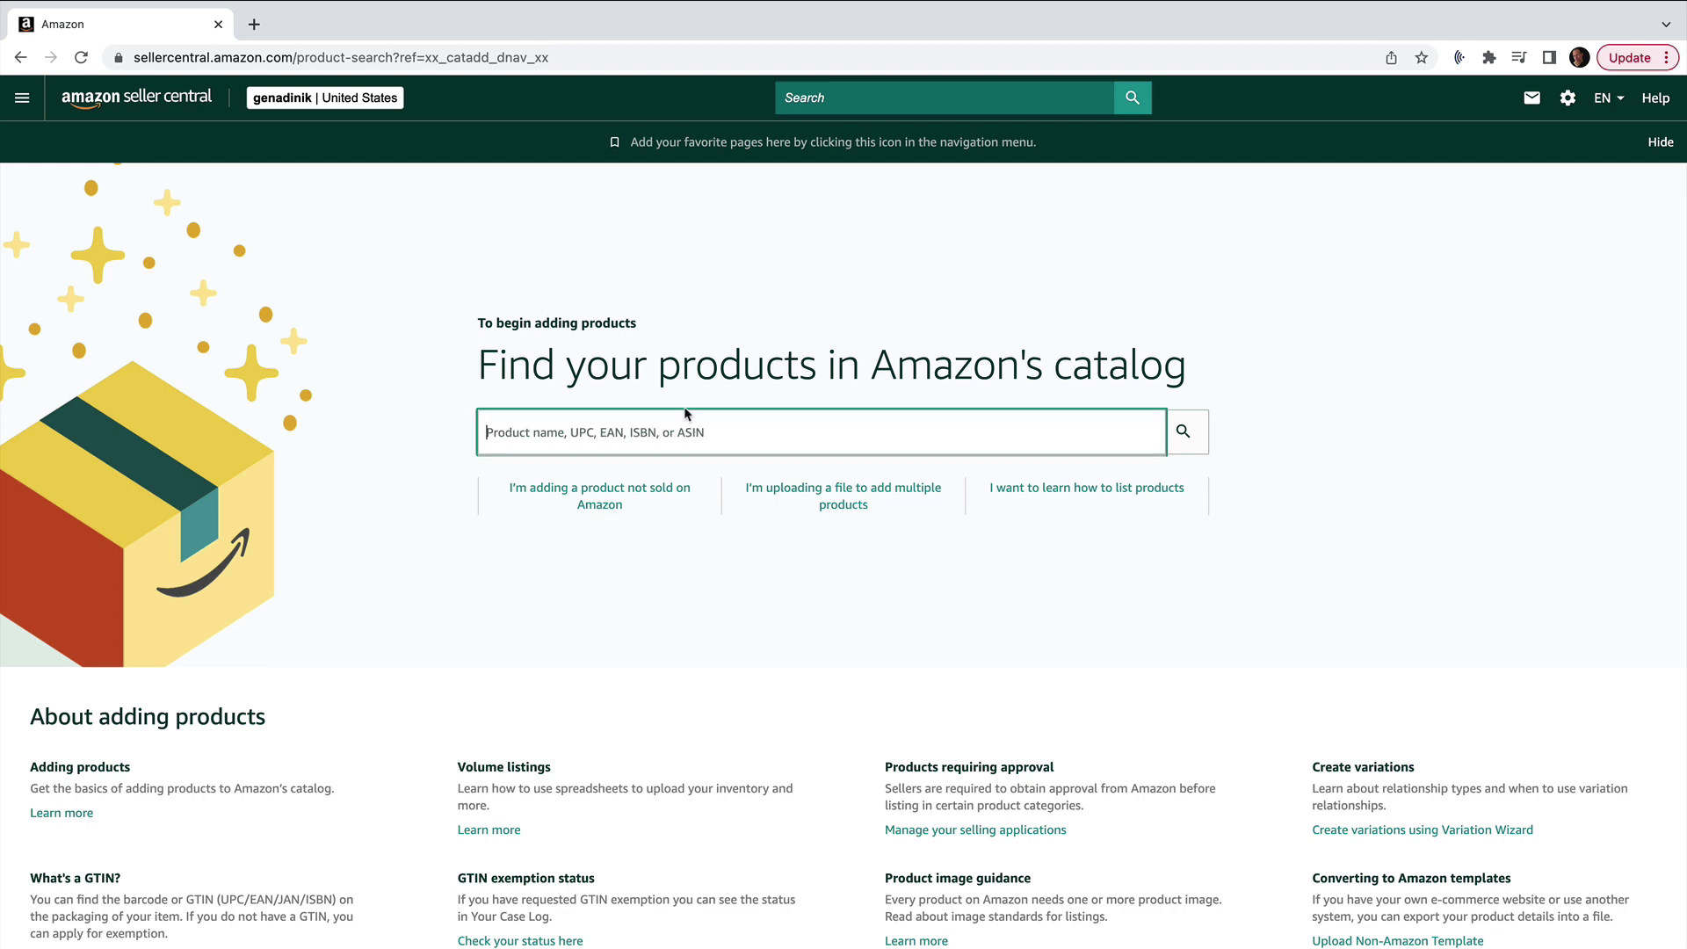
text(B015ZZ9VXG)
key(Return)
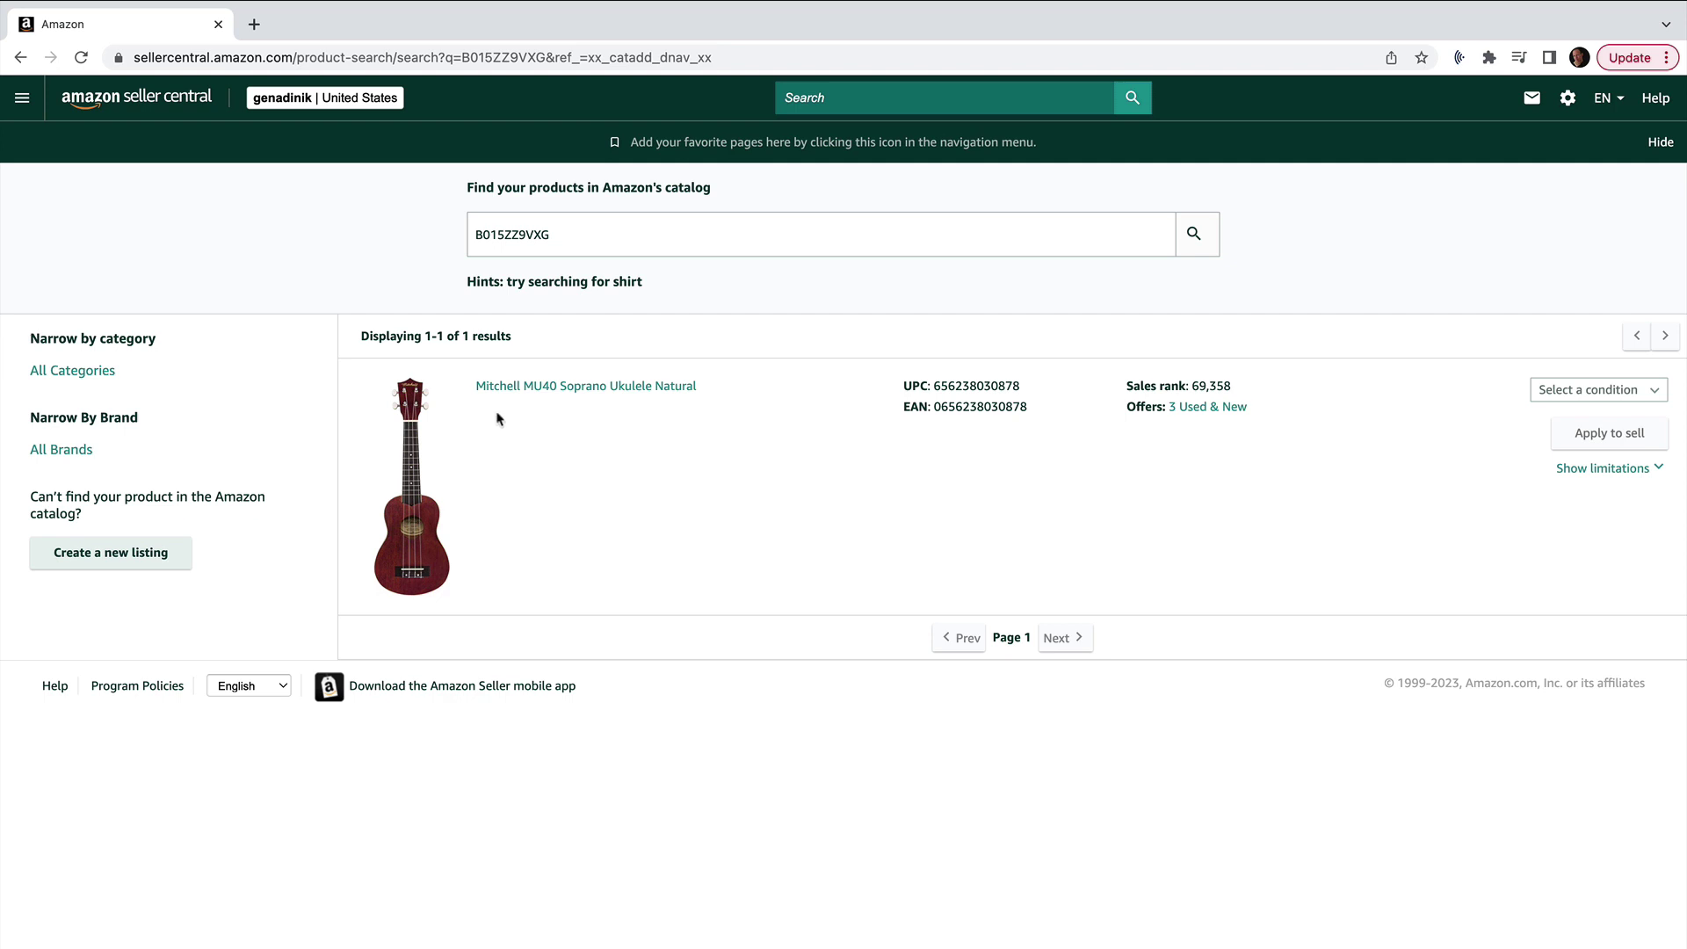
Choose New condition, review the listing limitations, and begin Apply to sell
click(1634, 393)
click(1562, 425)
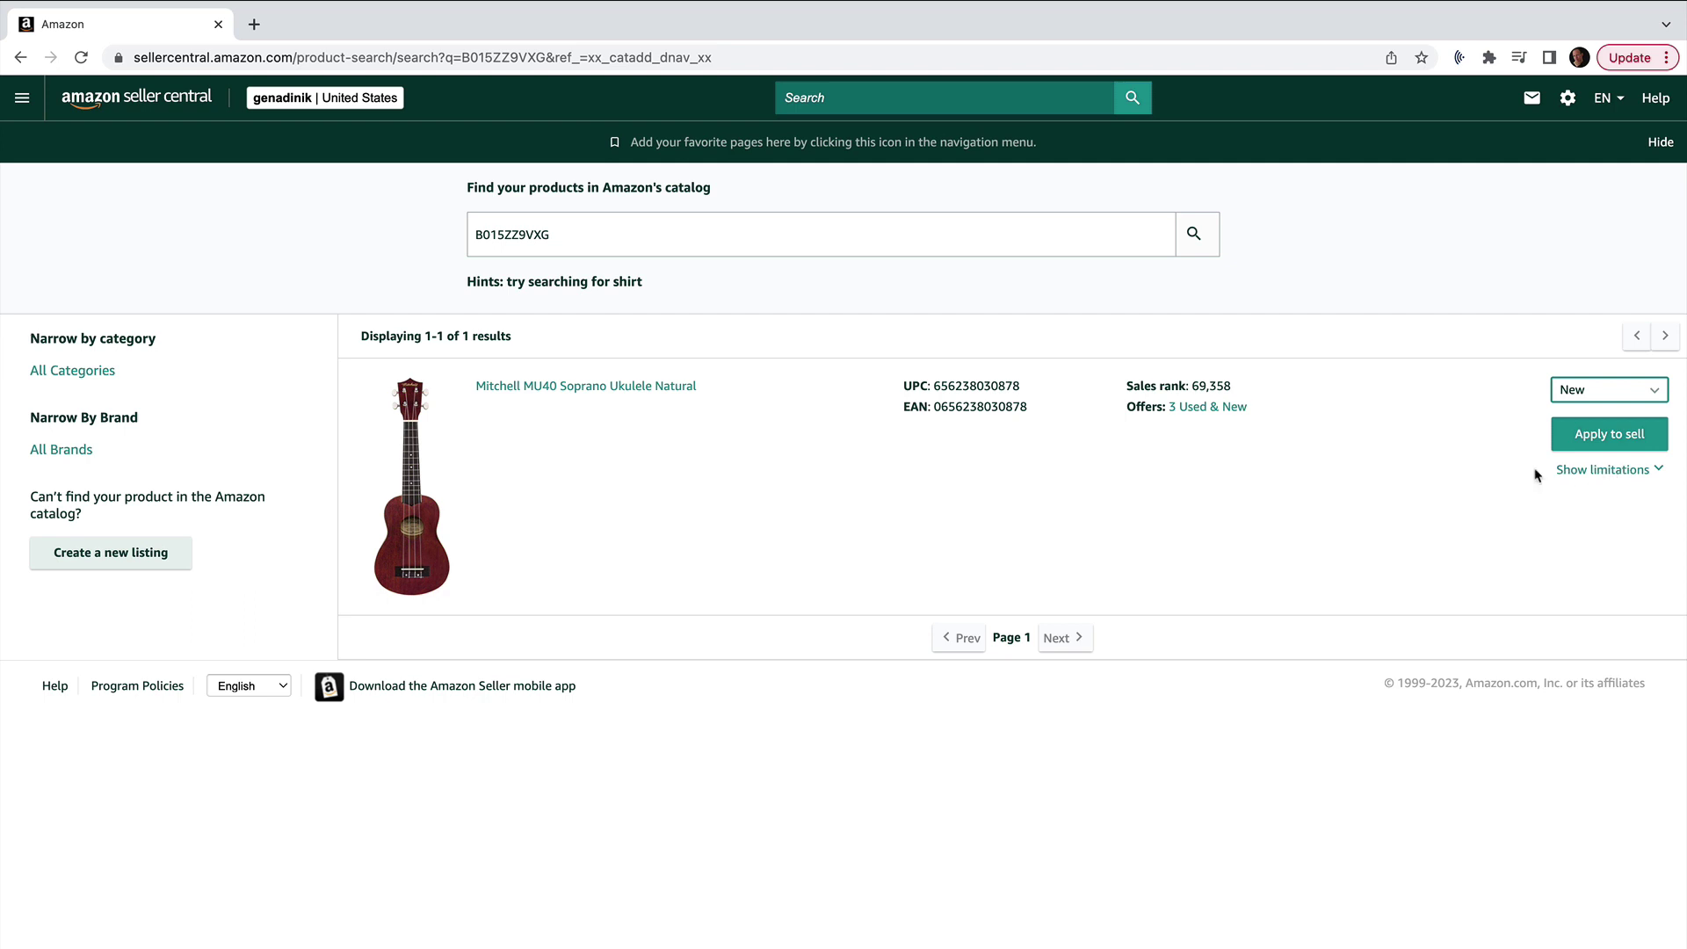
click(1605, 472)
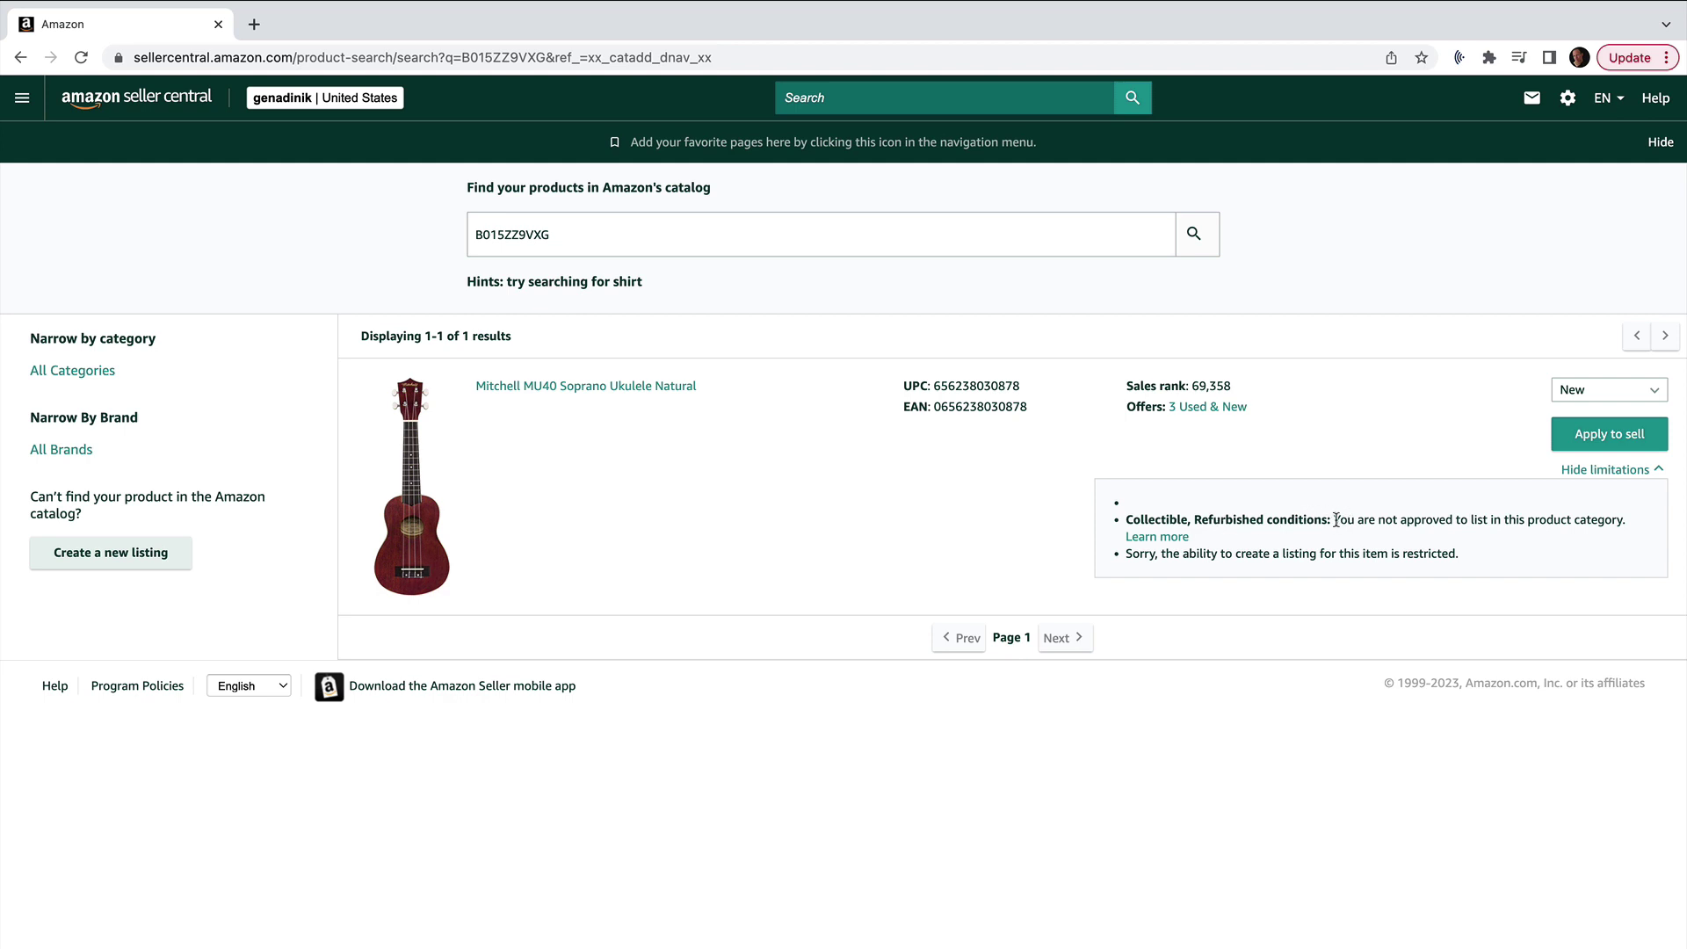
drag(1334, 525, 1622, 522)
click(1545, 445)
click(1596, 437)
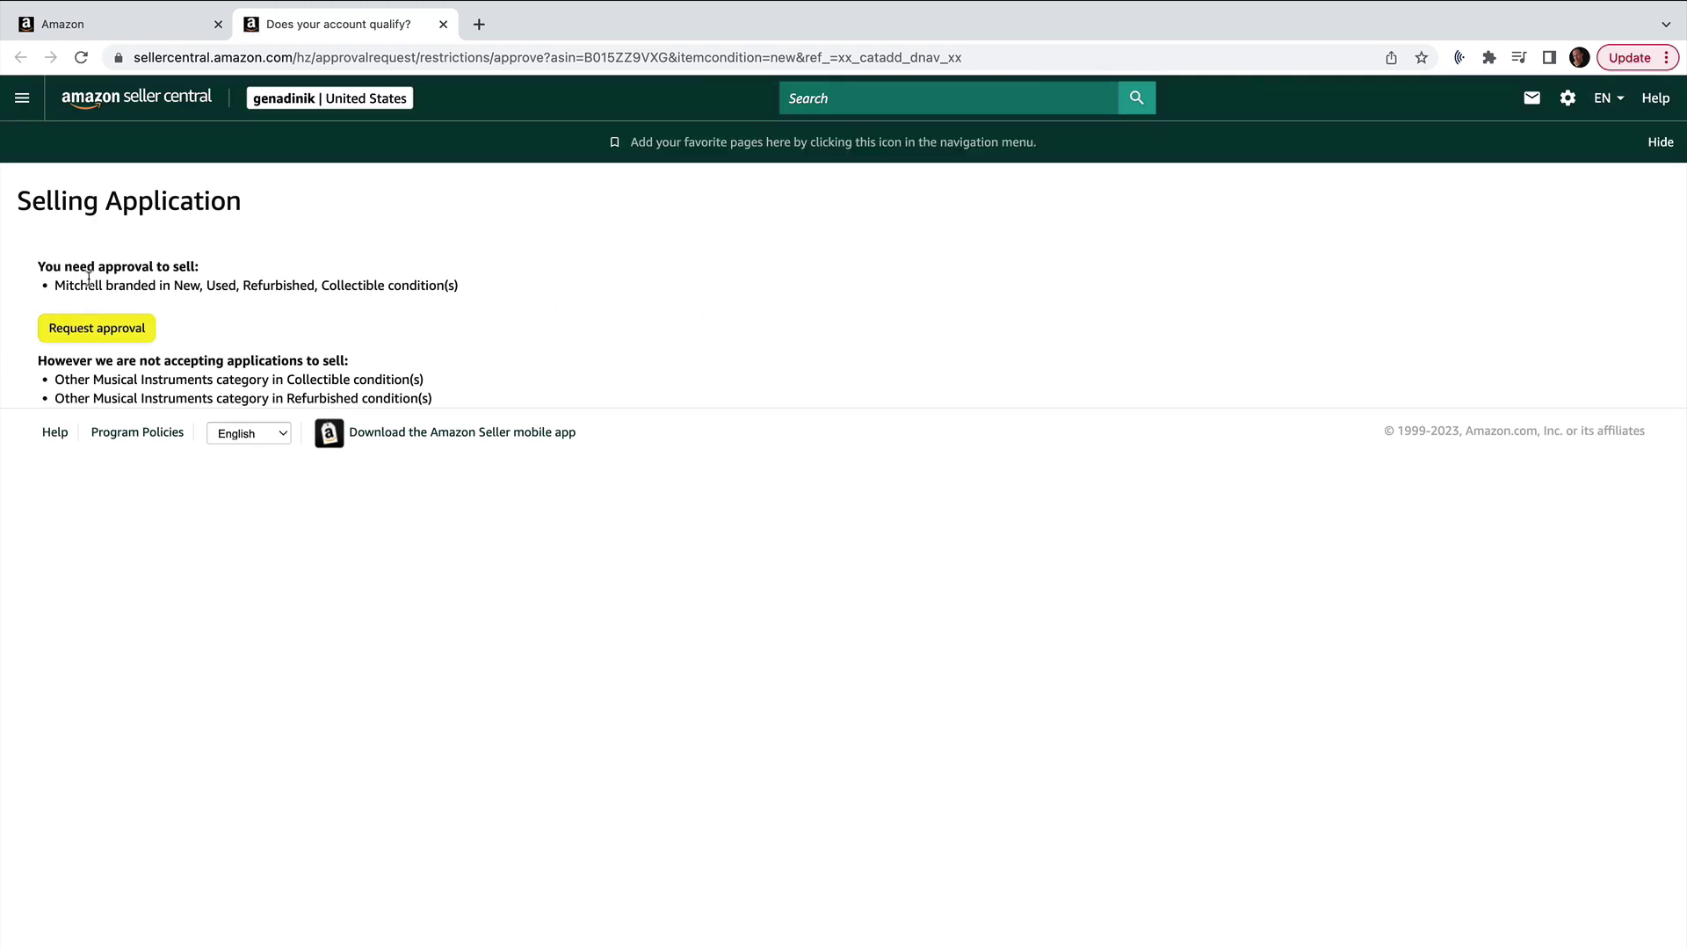
Request Mitchell brand approval, answering Reseller/Distributor and that I'm responsible for all products
drag(54, 266, 295, 301)
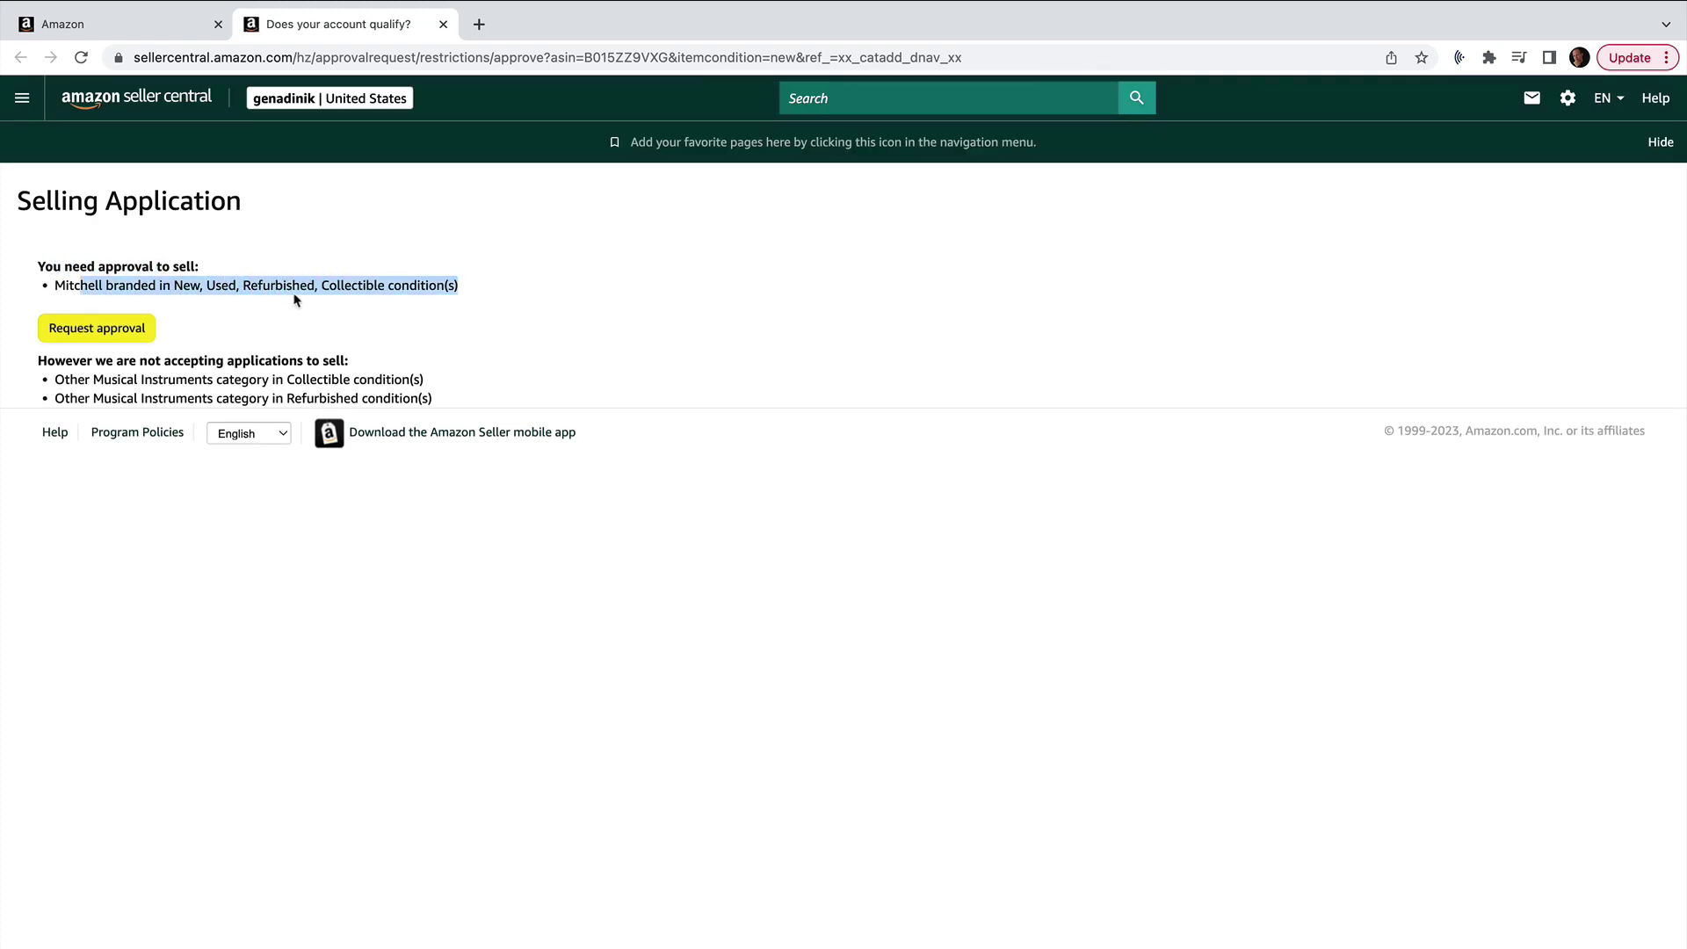
click(76, 333)
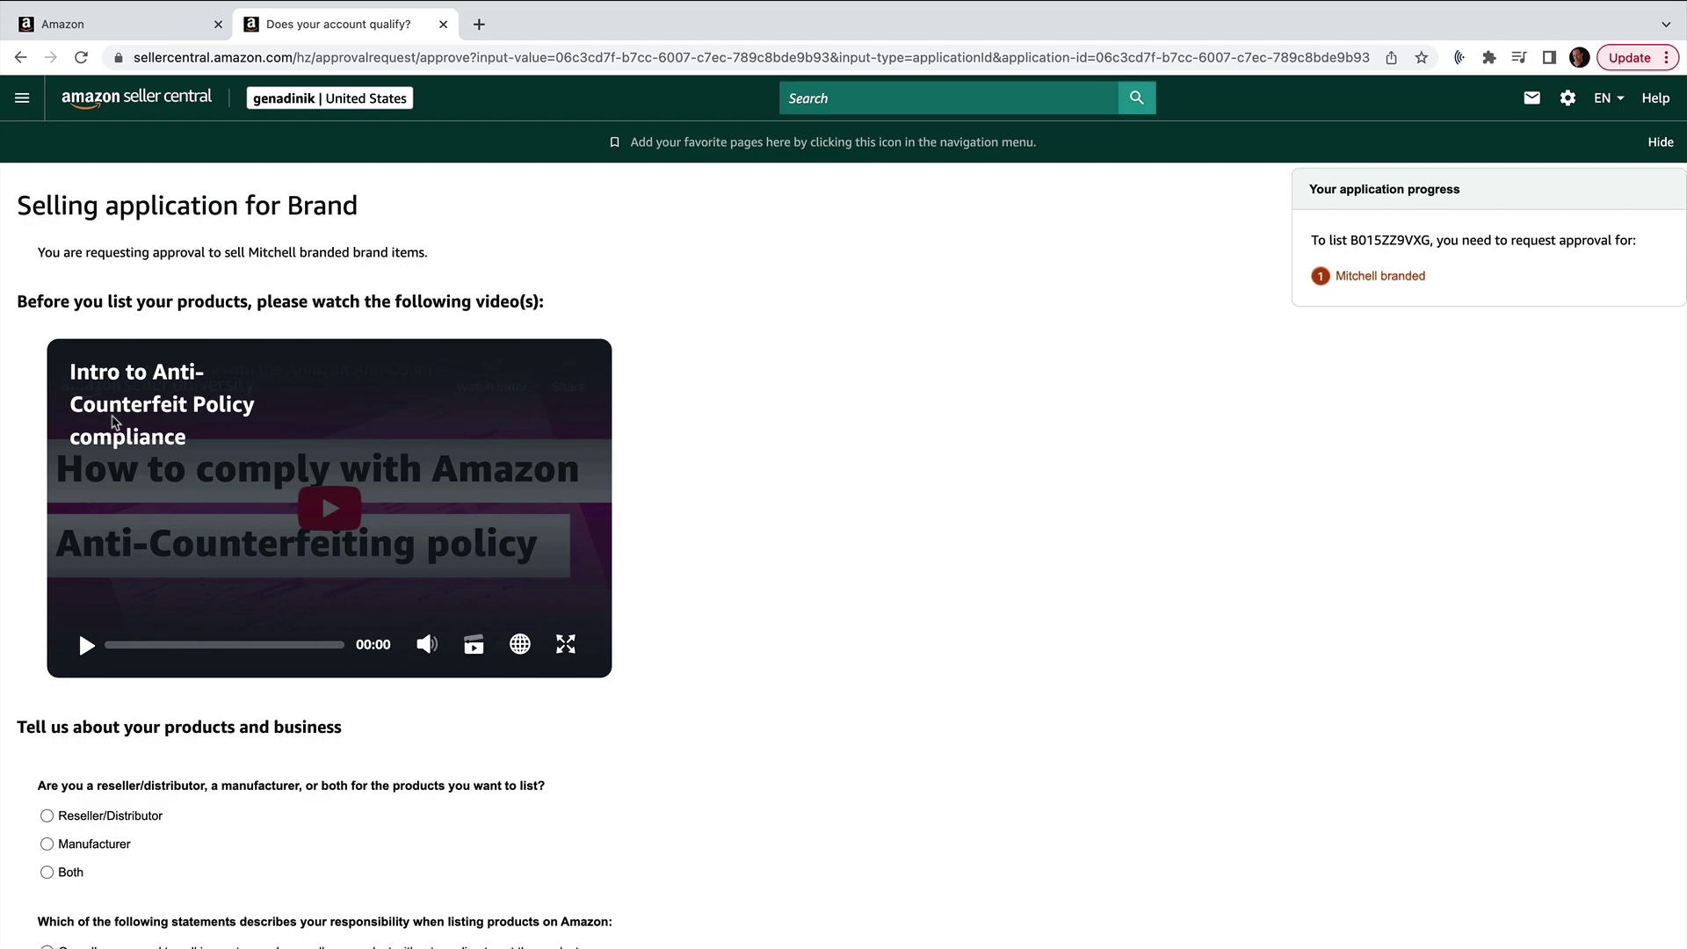
scroll(605, 547, down, 8)
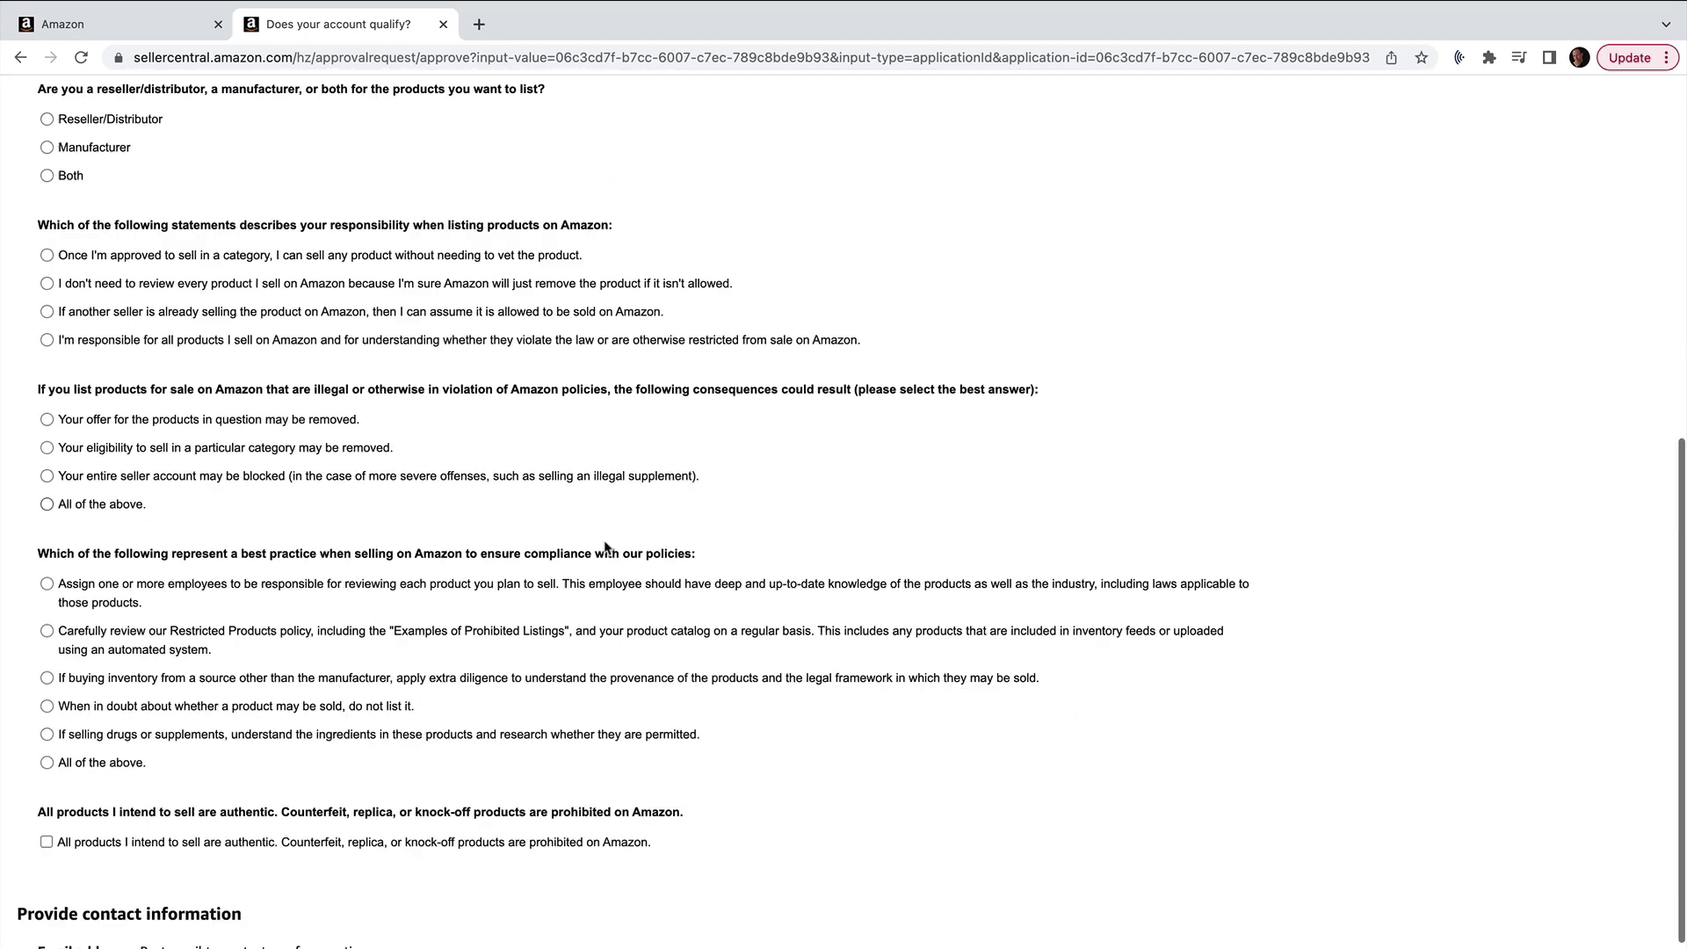
scroll(527, 540, down, 3)
scroll(304, 516, up, 5)
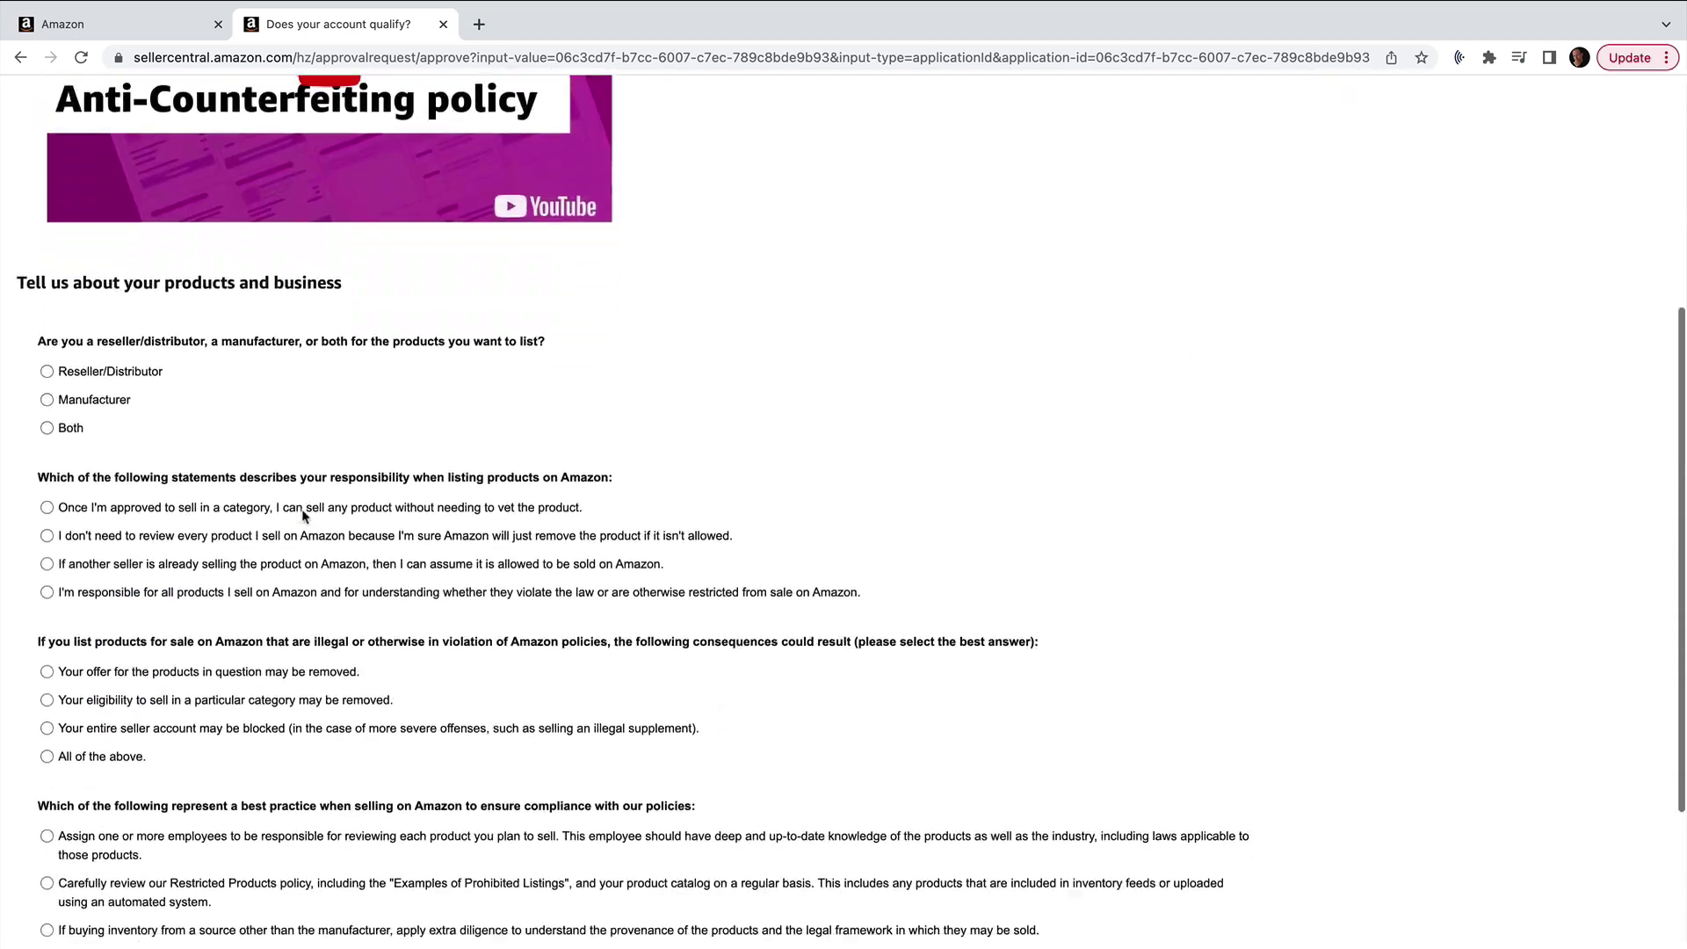
scroll(303, 516, down, 1)
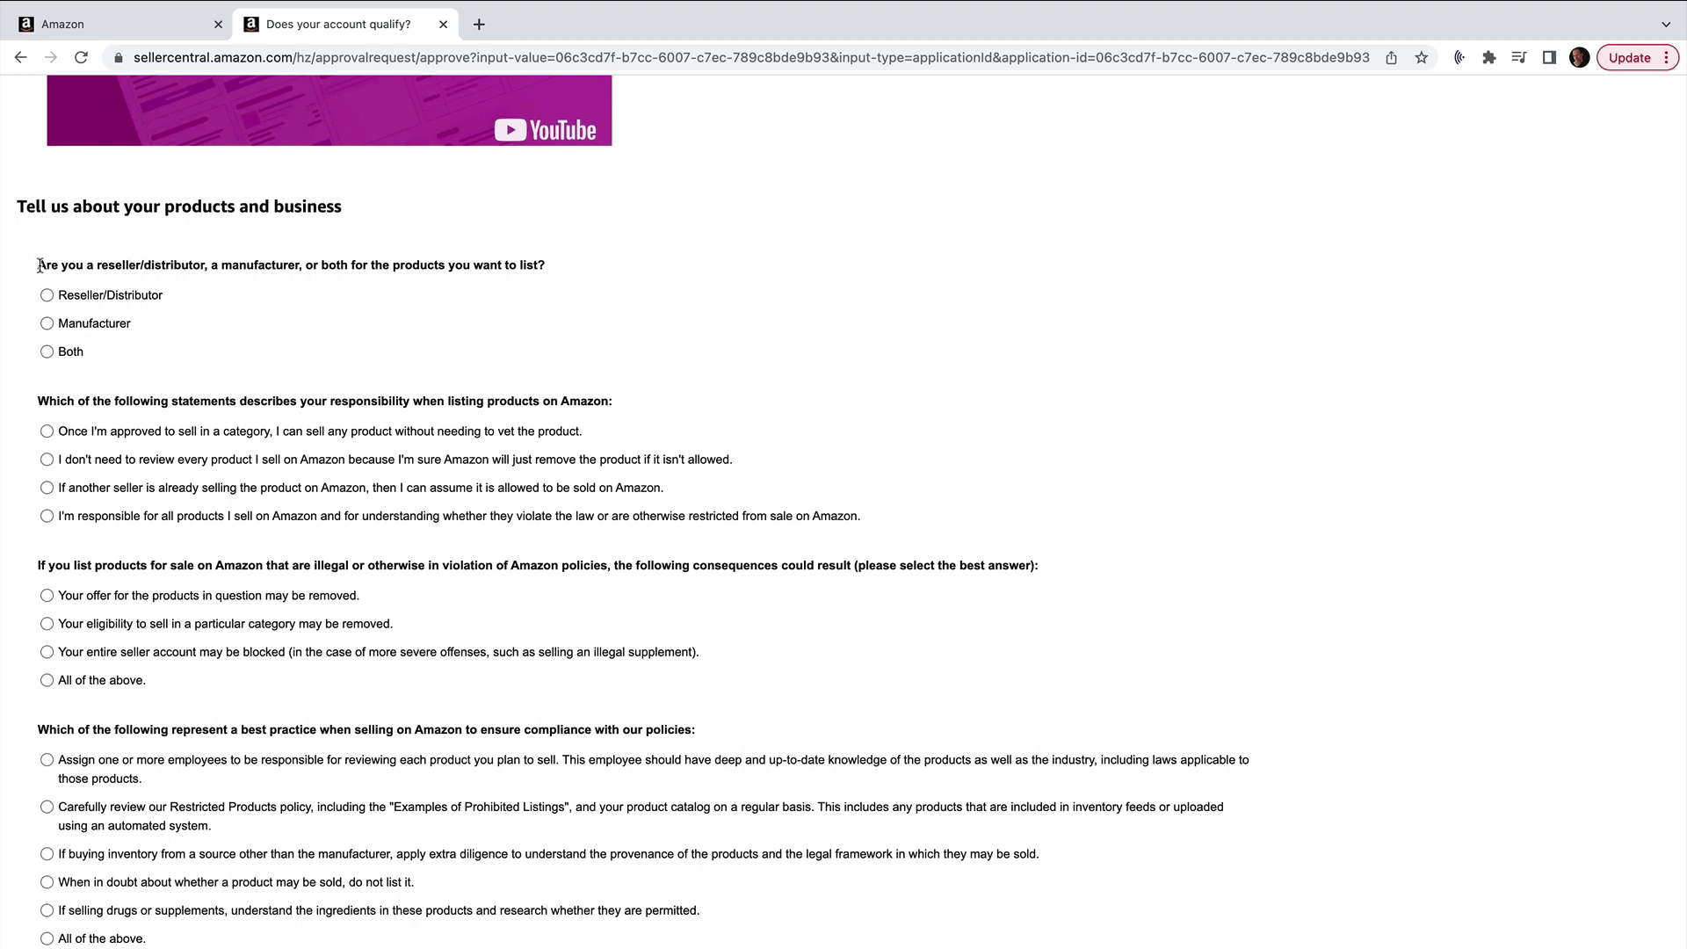
drag(39, 266, 275, 270)
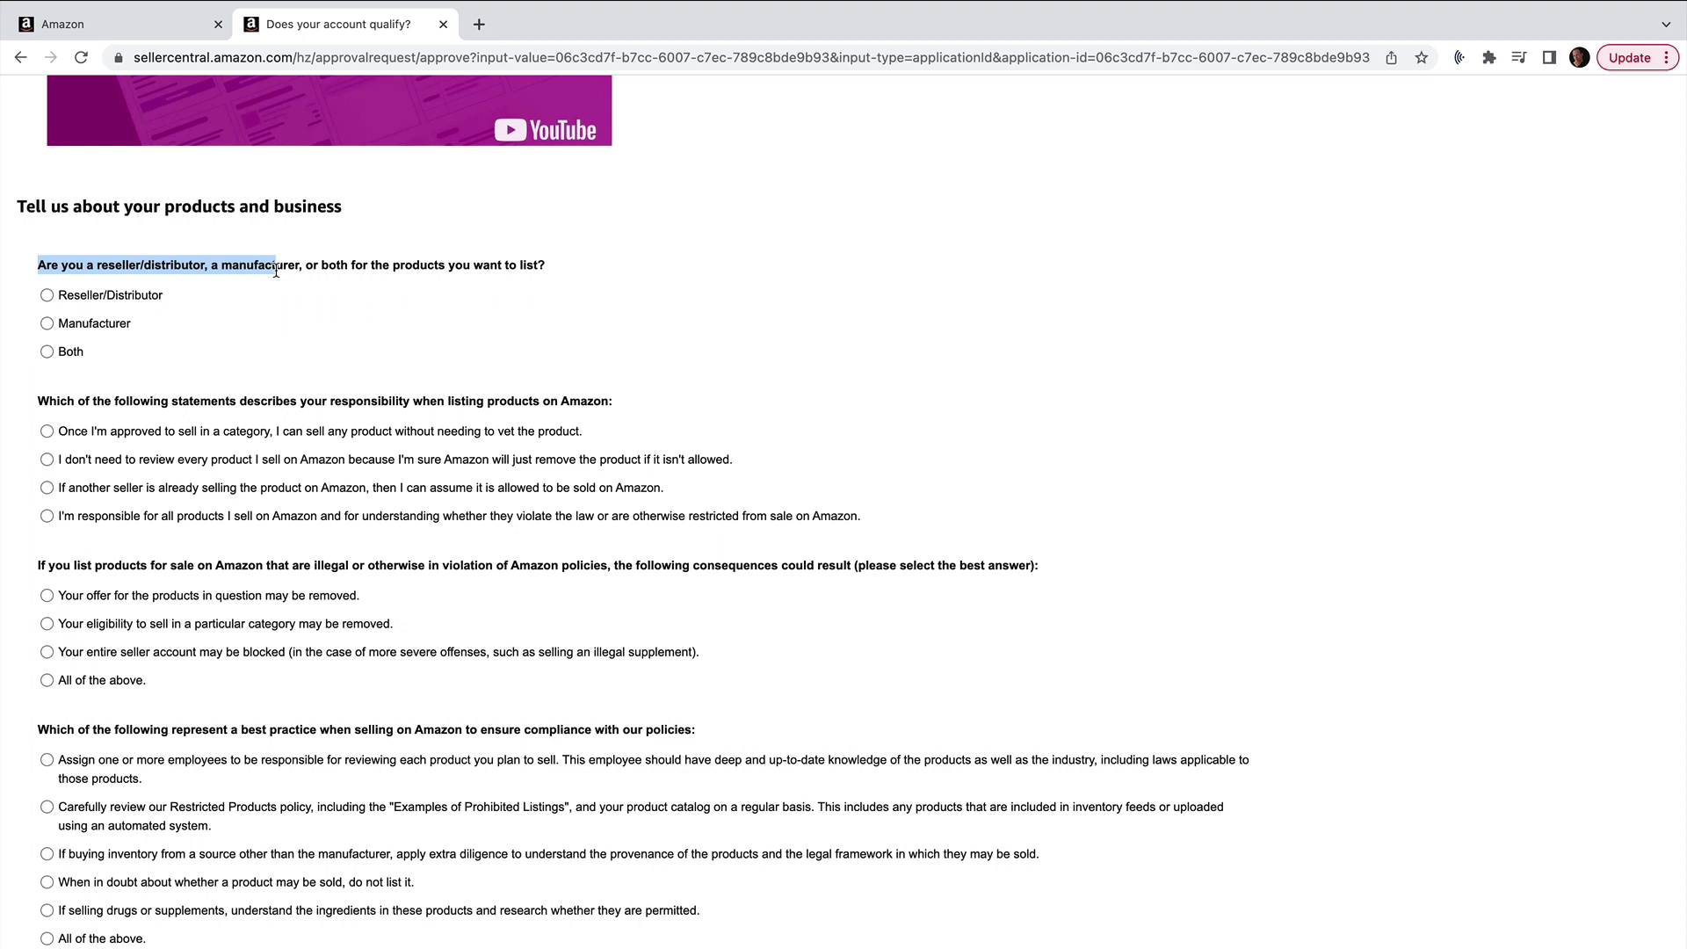
click(47, 296)
drag(41, 401, 401, 406)
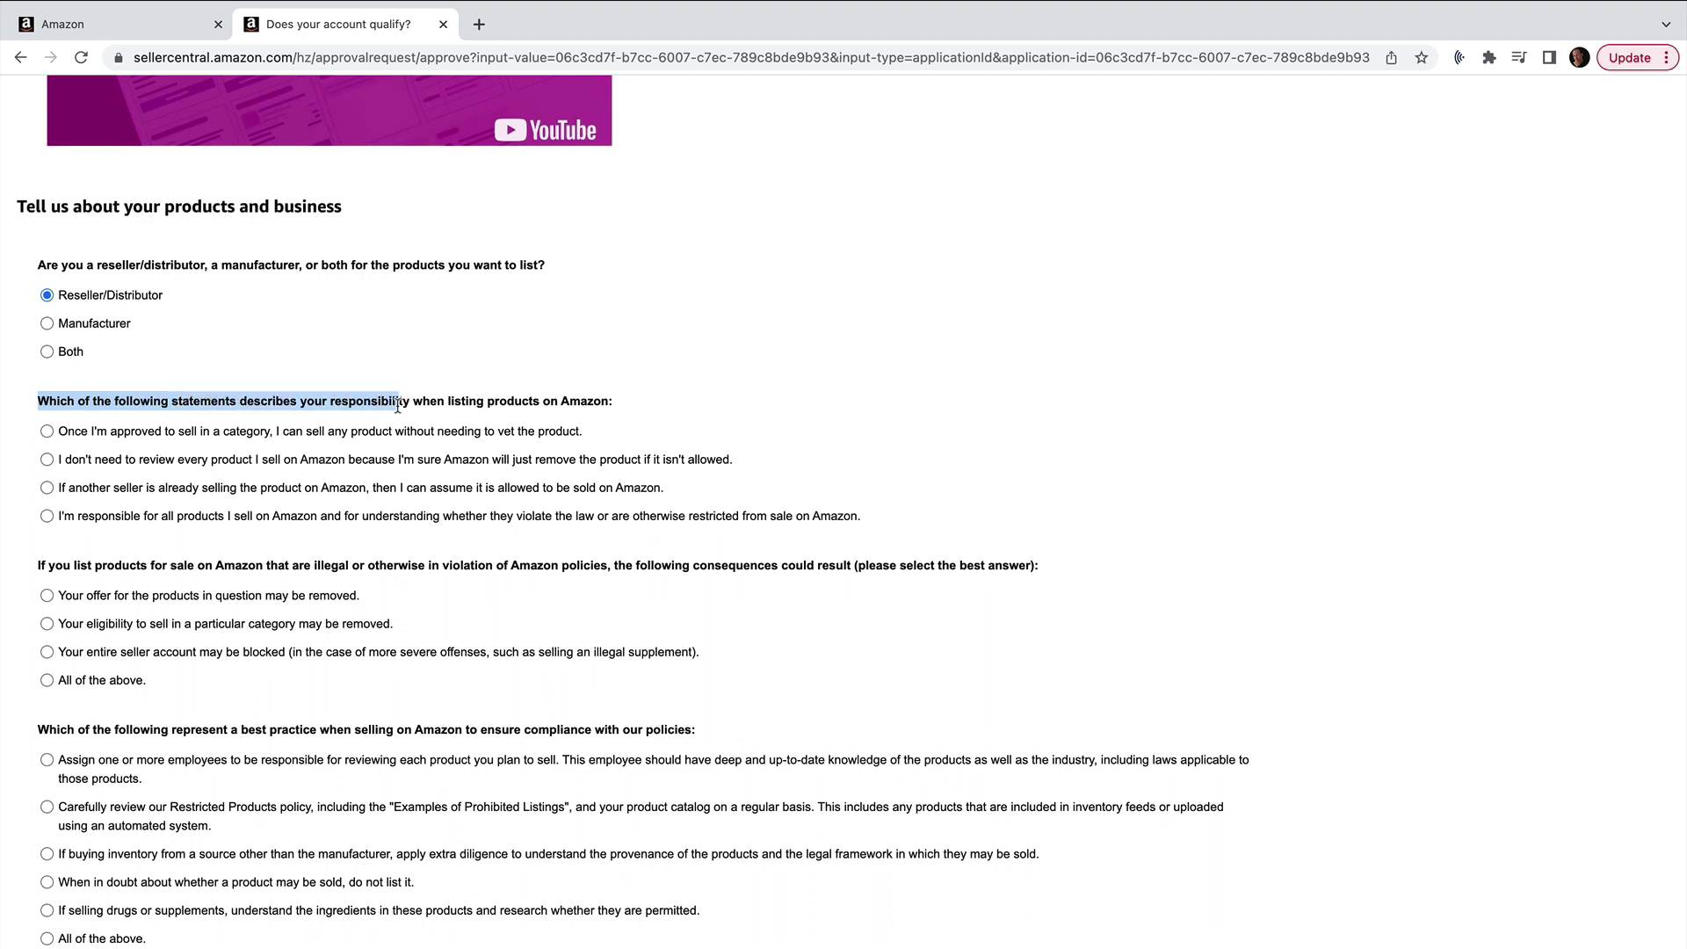
click(46, 516)
Answer All of the above for the consequences and best-practice questions
scroll(405, 555, down, 2)
click(85, 492)
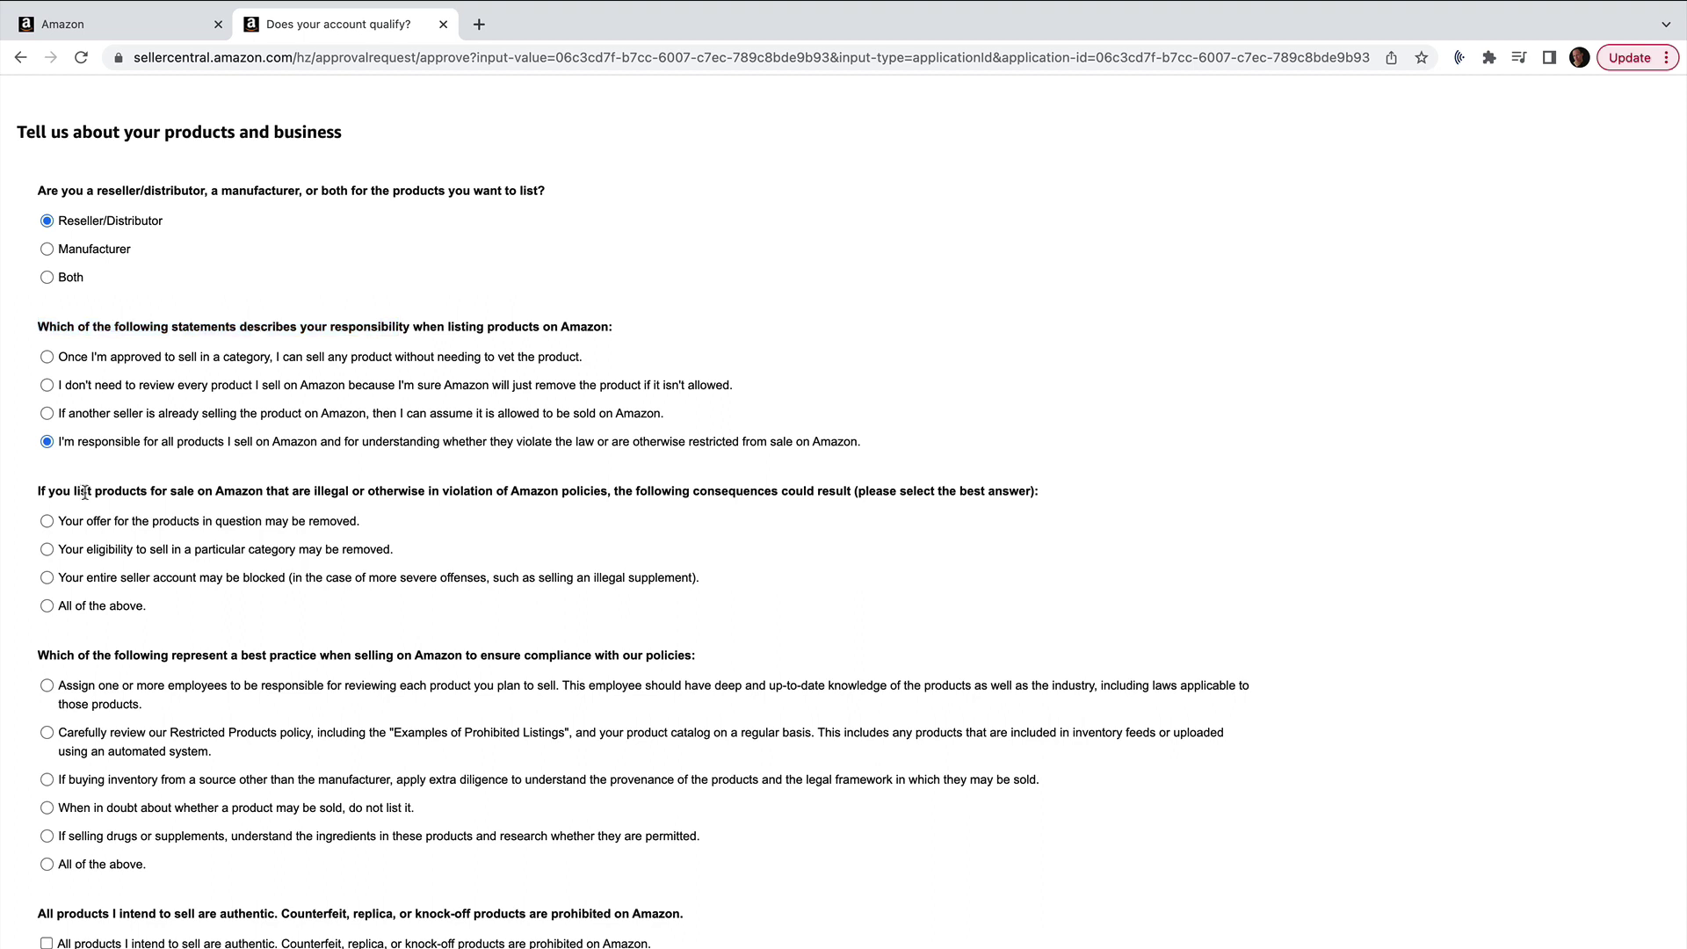
drag(84, 492, 601, 497)
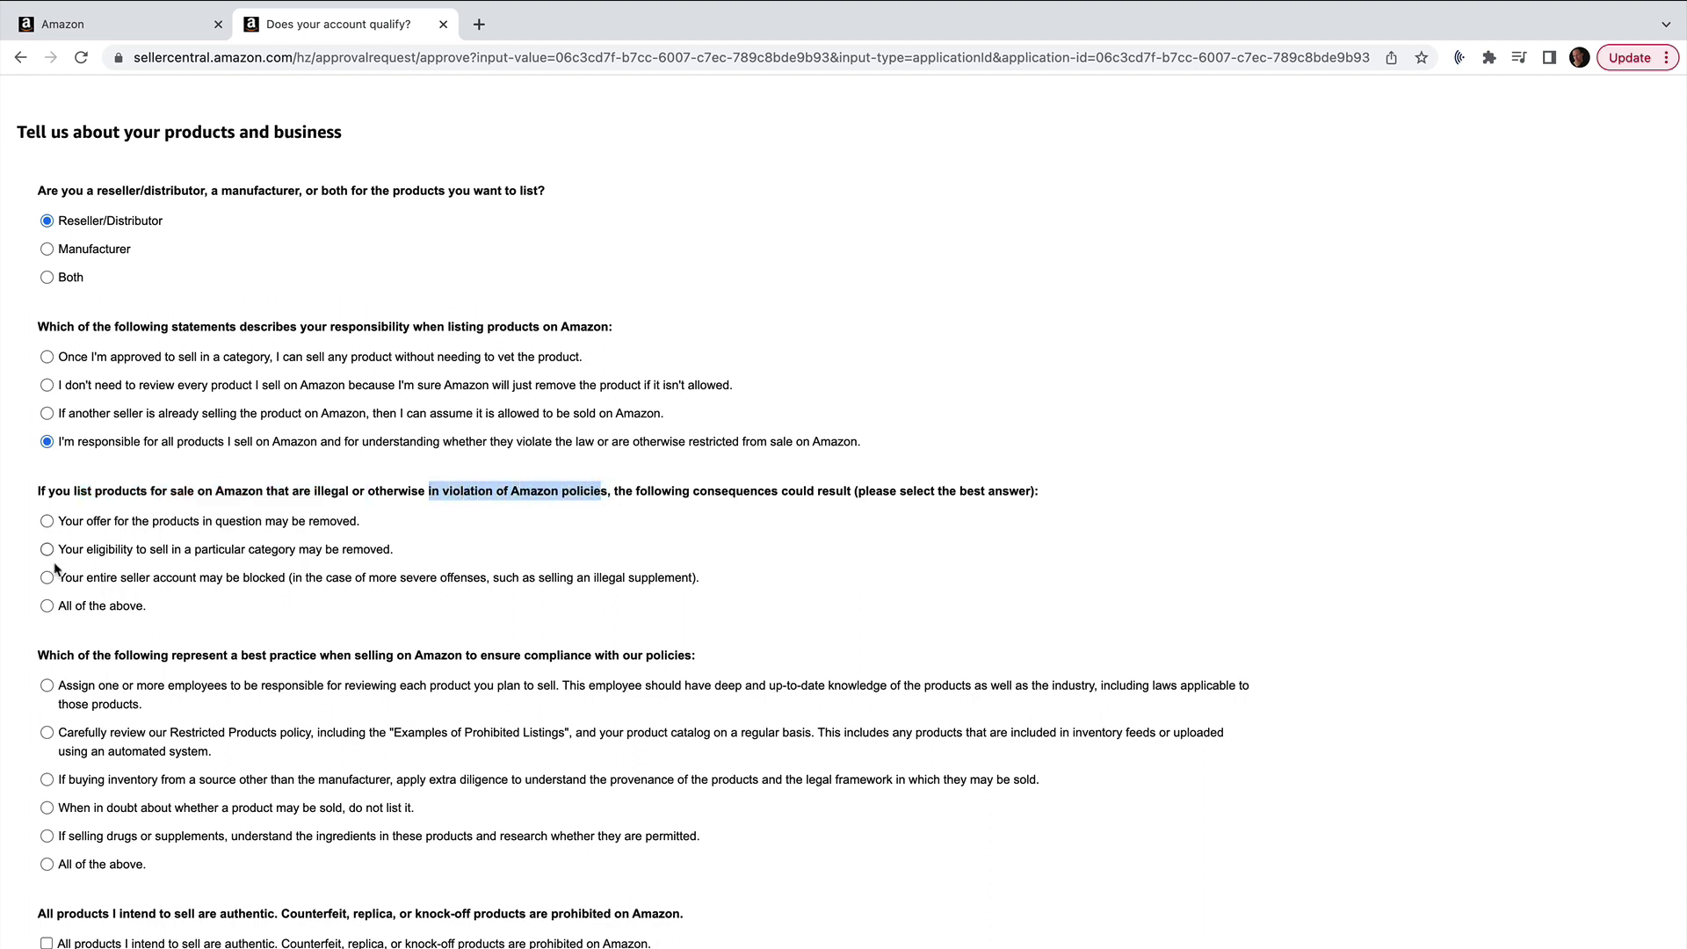
click(47, 606)
scroll(158, 580, down, 5)
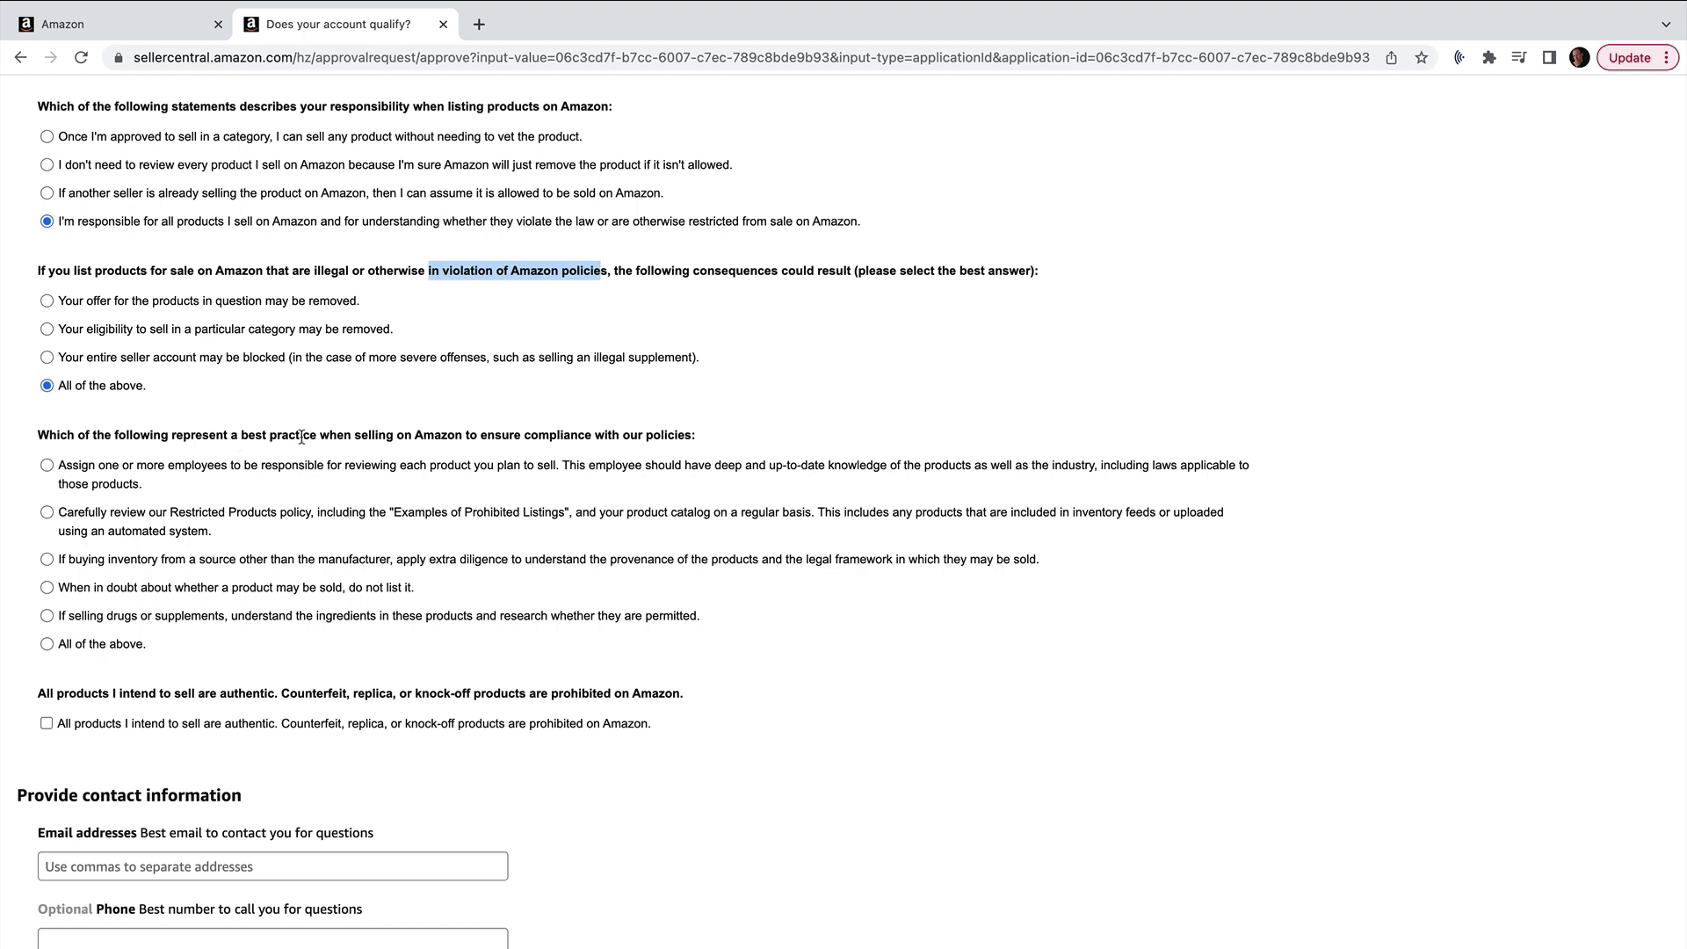
click(47, 646)
Confirm product authenticity and autofill the contact e-mail and phone number
scroll(507, 611, down, 1)
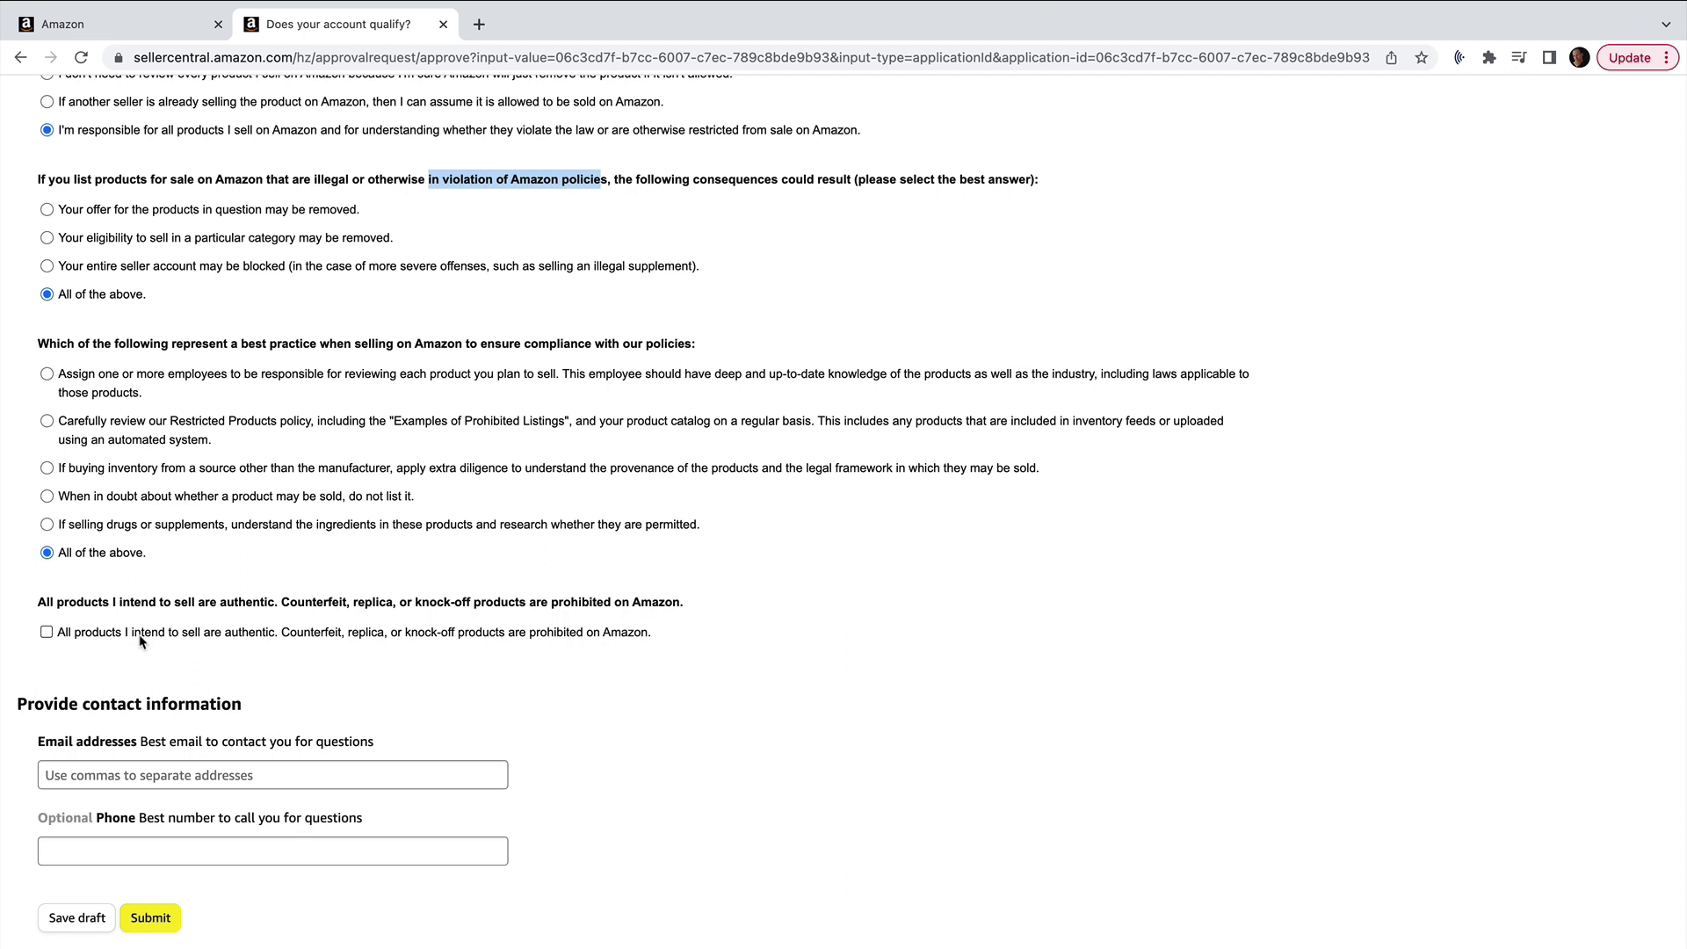
drag(54, 602, 266, 605)
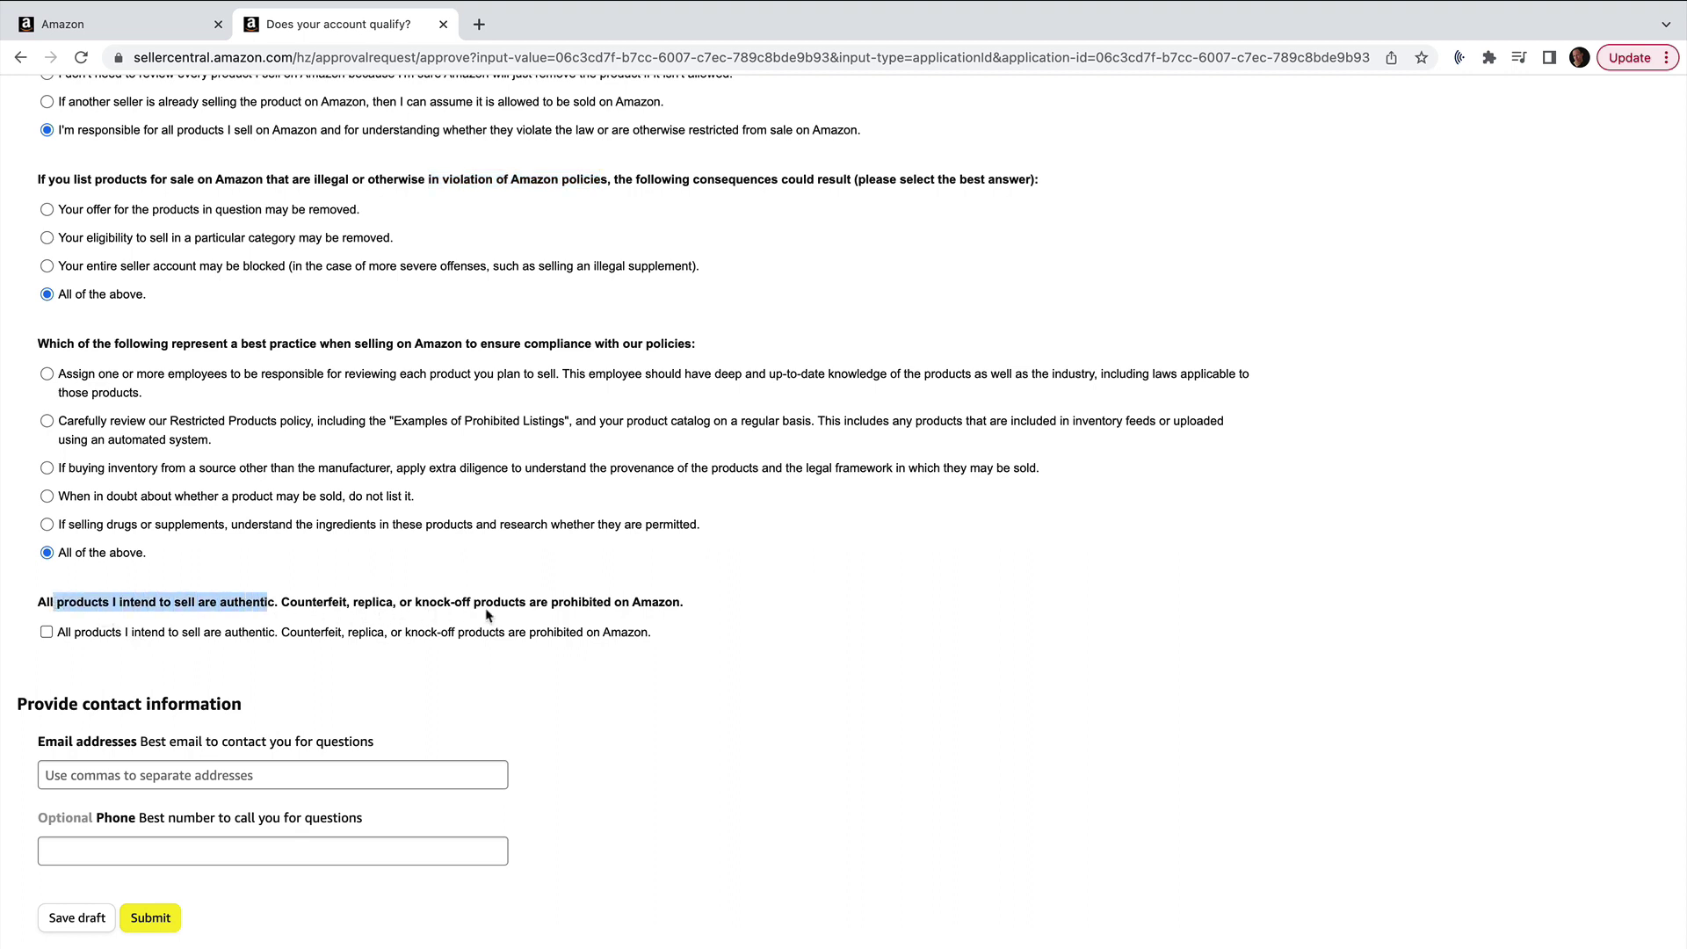
click(46, 632)
click(146, 778)
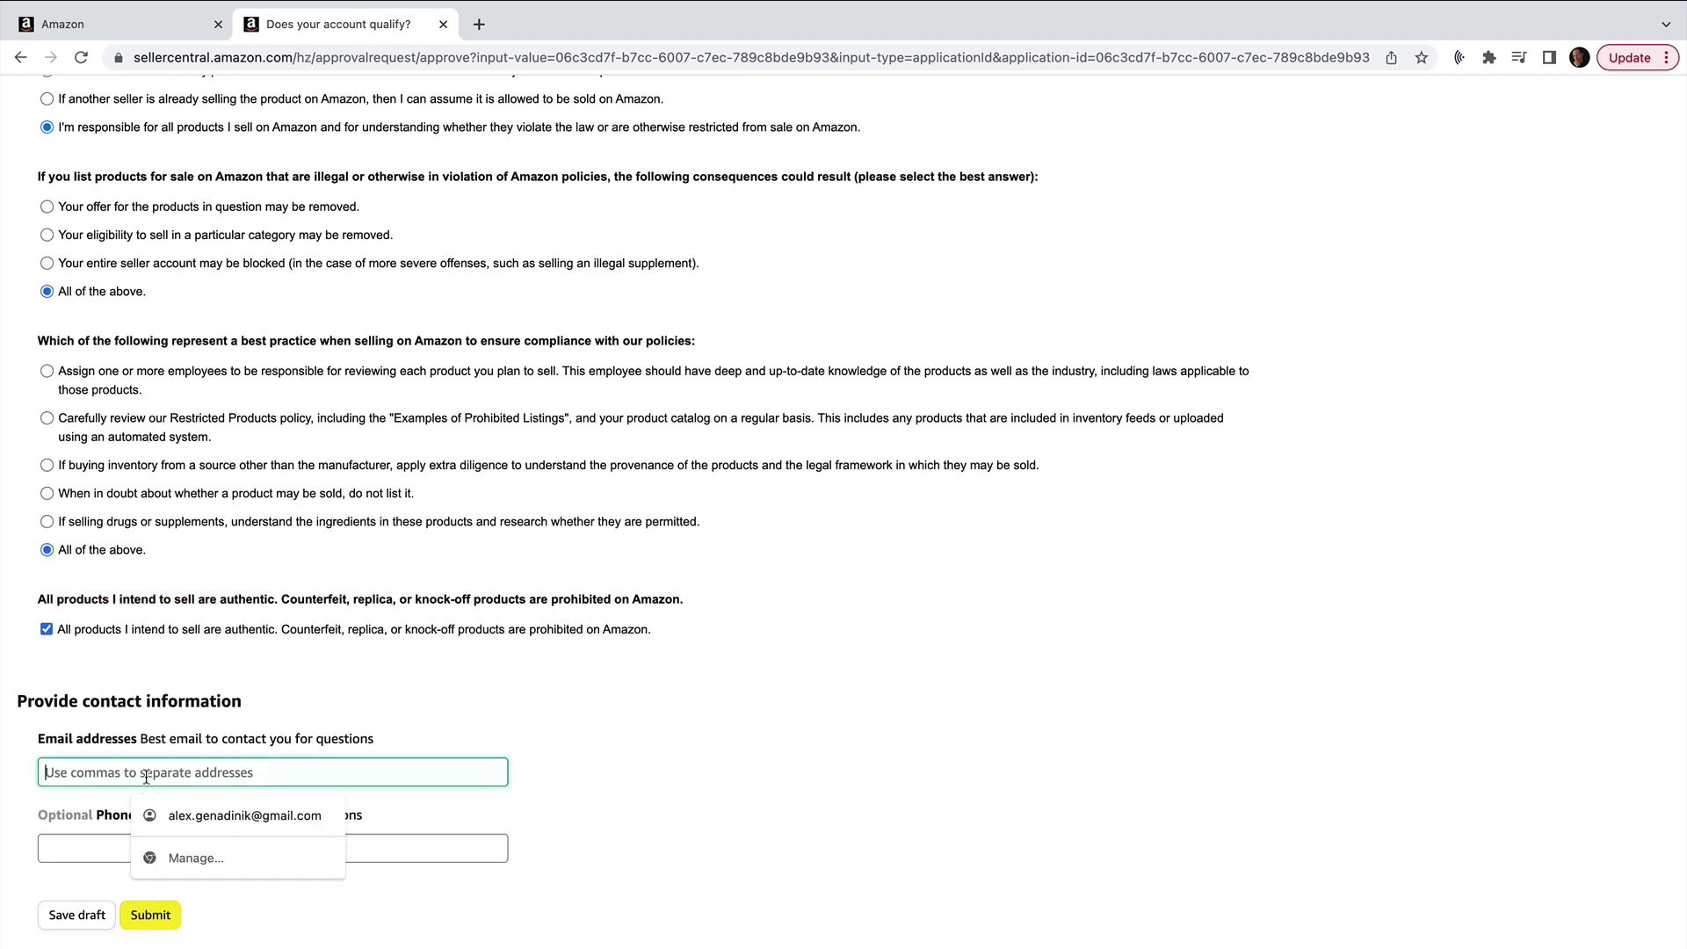
click(211, 817)
click(150, 845)
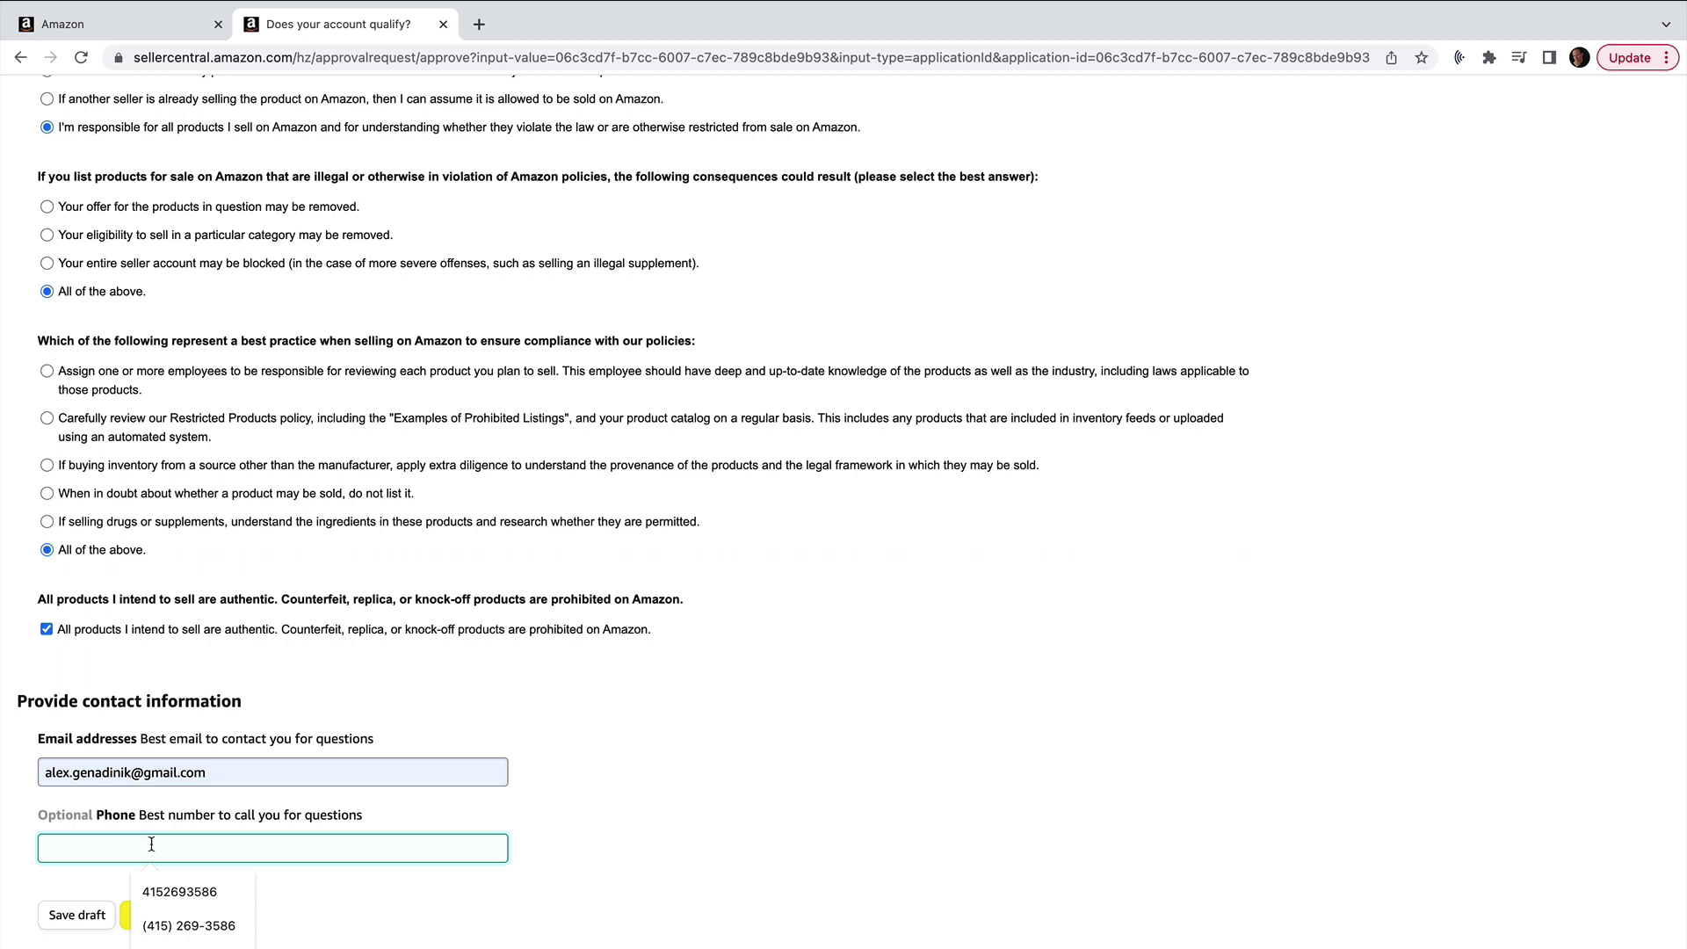
click(154, 891)
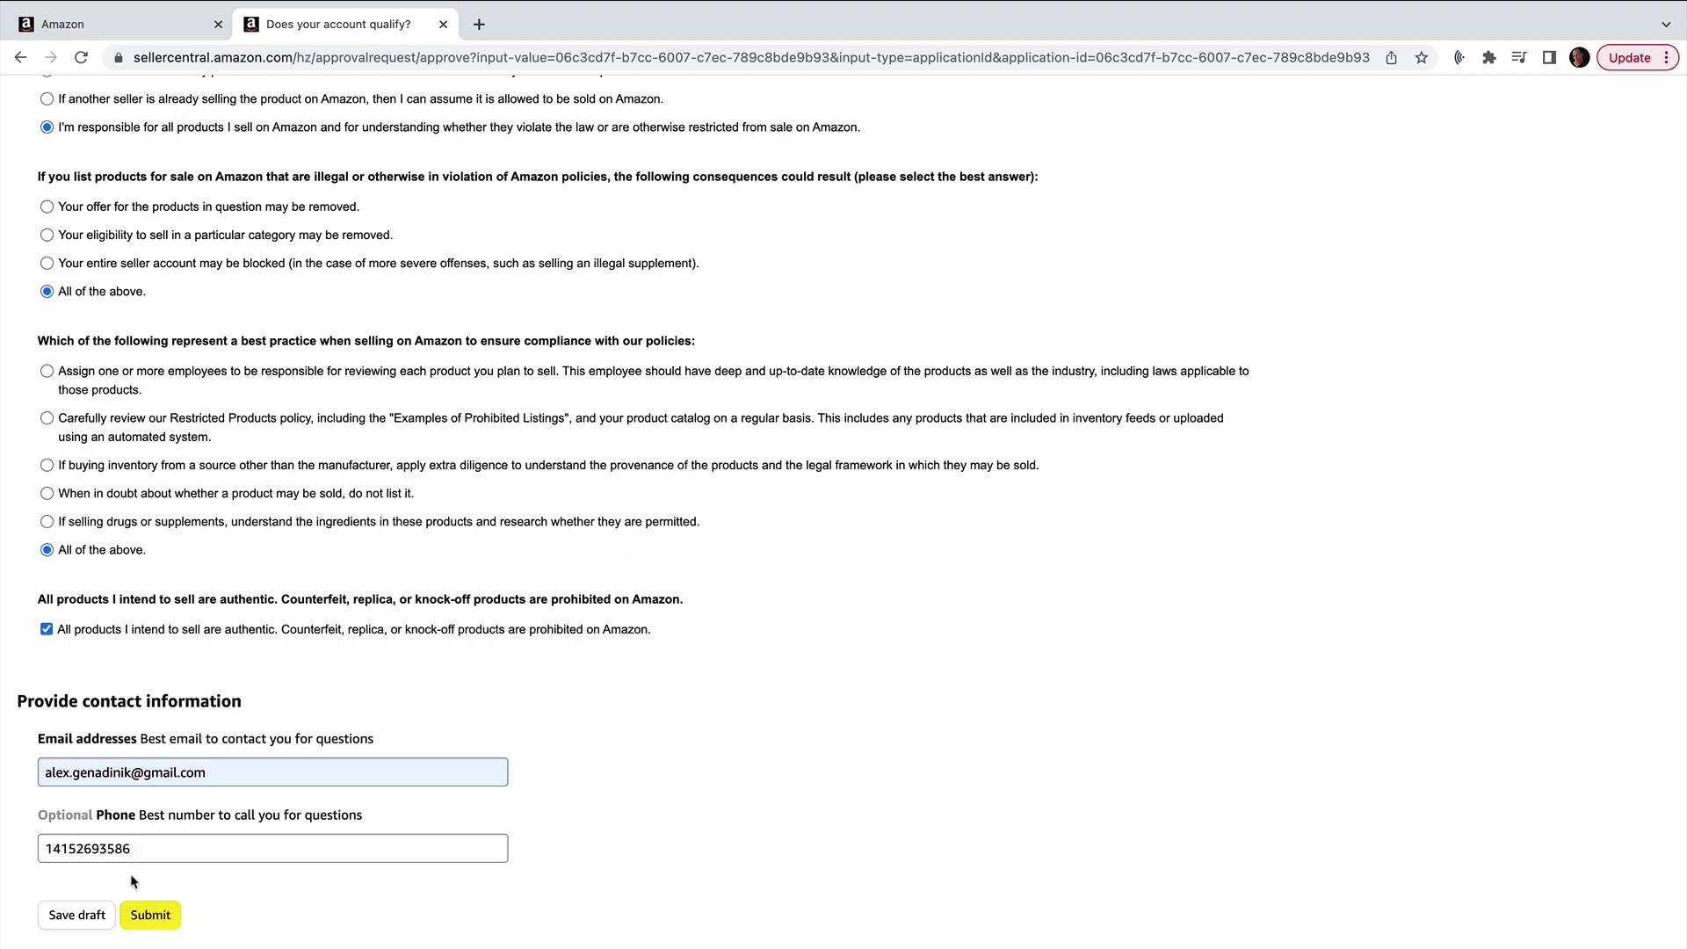
Submit the Mitchell brand application and check its approved status
click(151, 916)
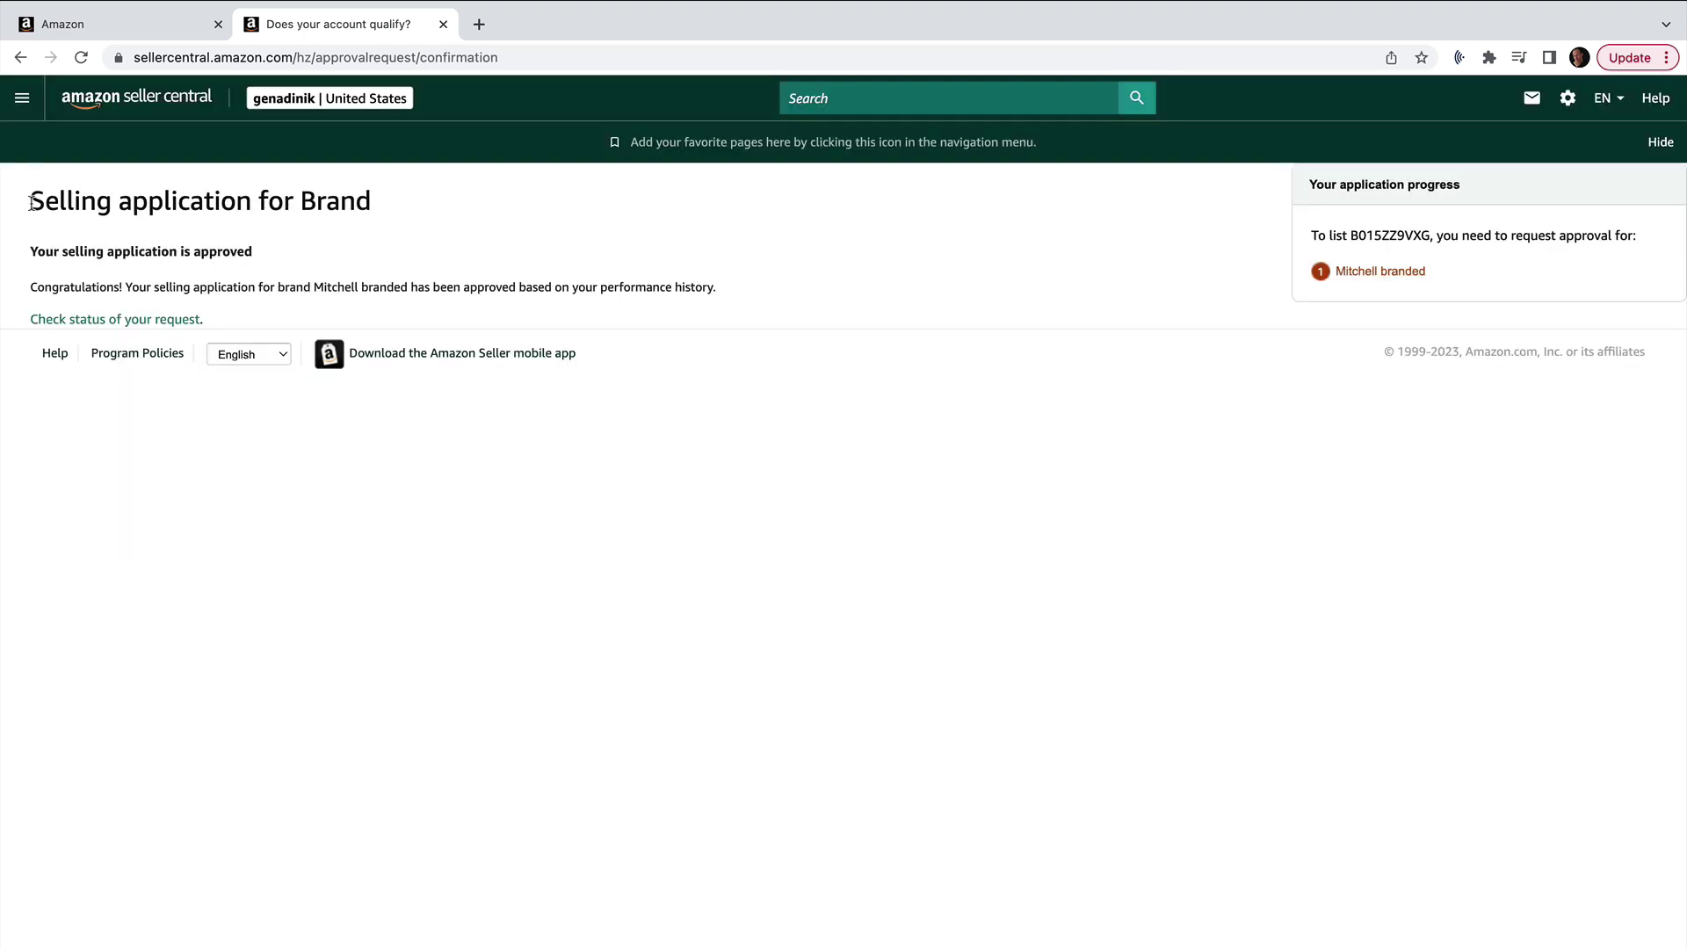
drag(31, 203, 258, 259)
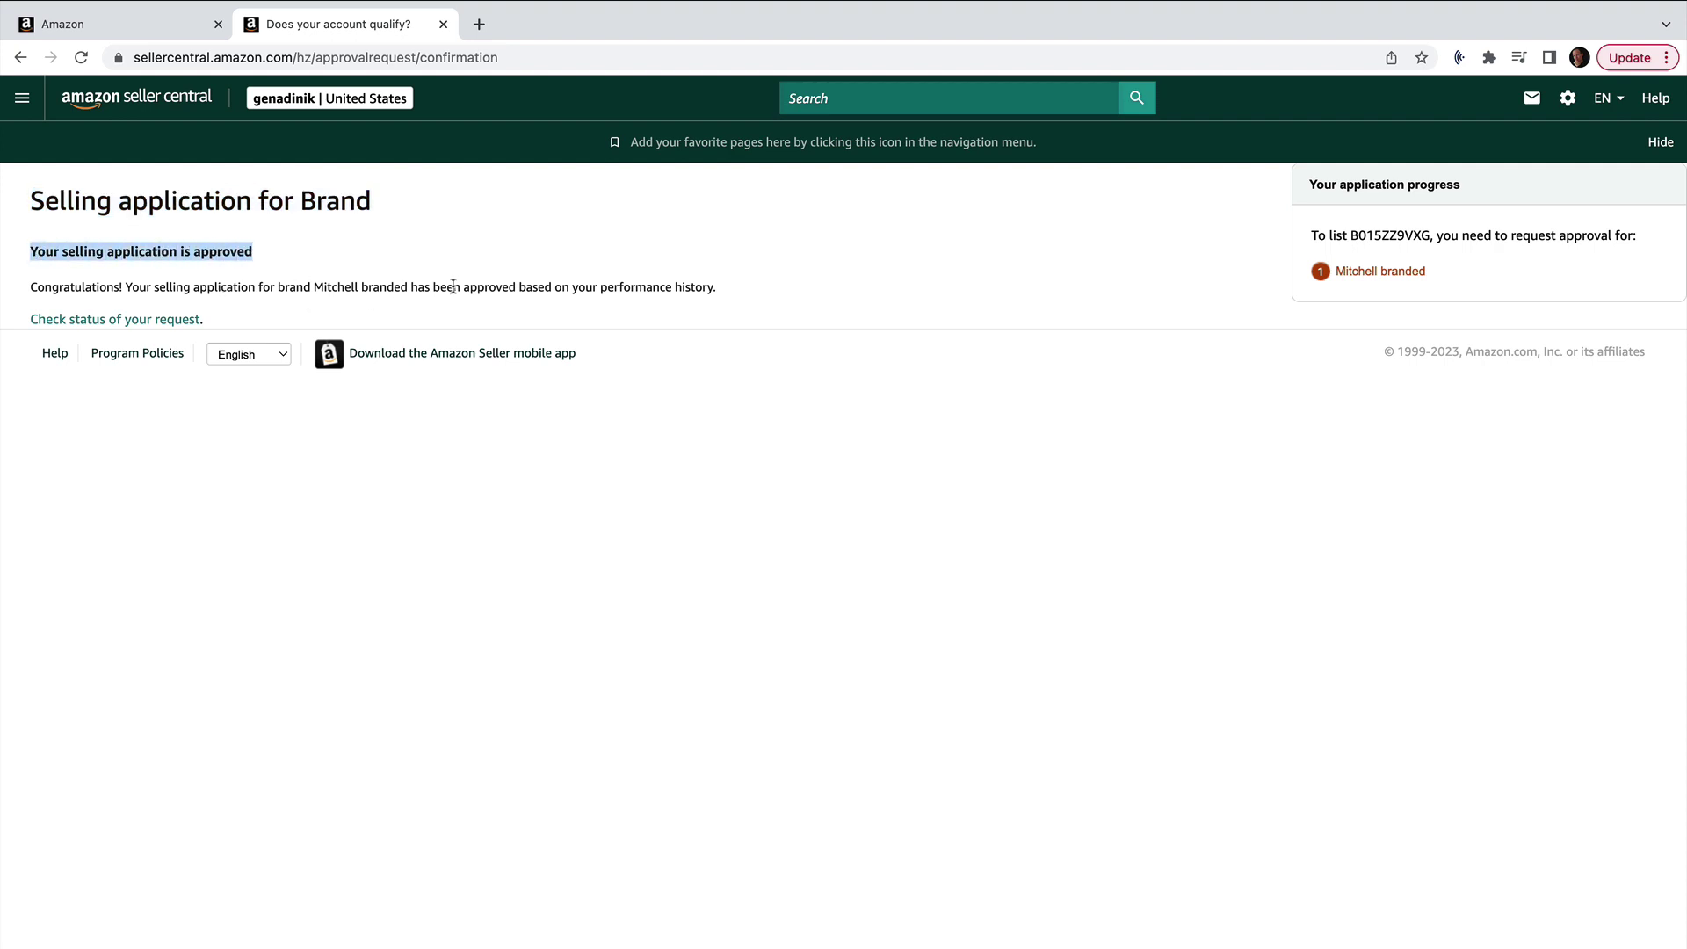
click(91, 322)
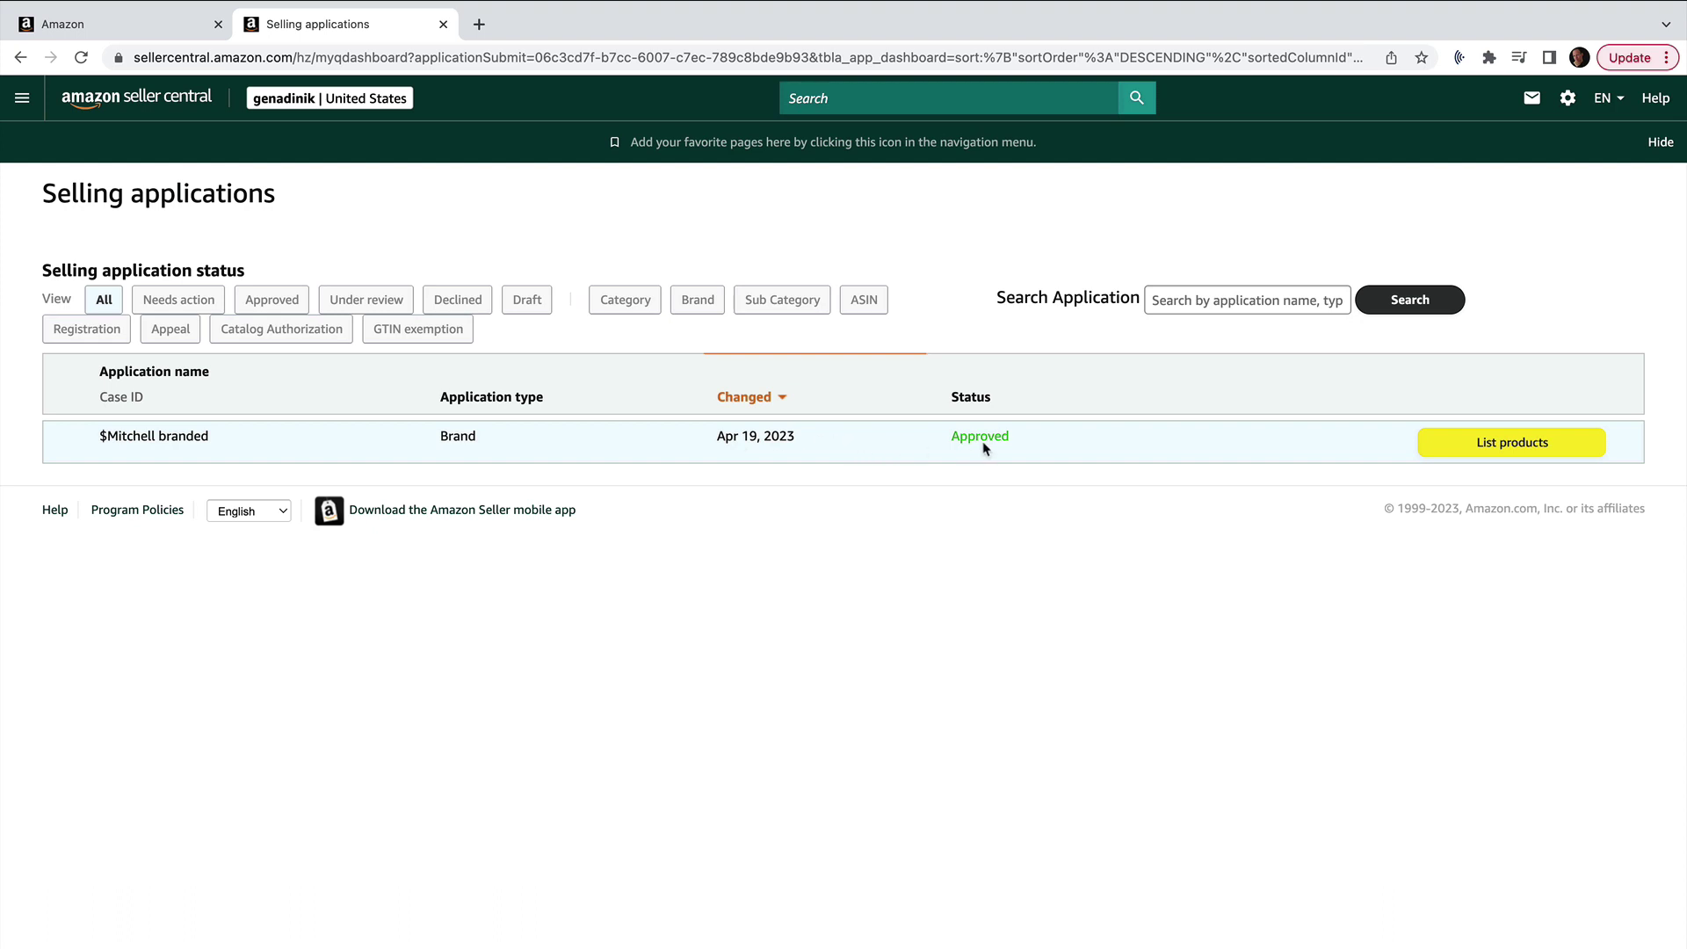
Search the ukulele again under Add Products, pick New condition, and choose Sell this product
click(21, 103)
mouse_move(31, 148)
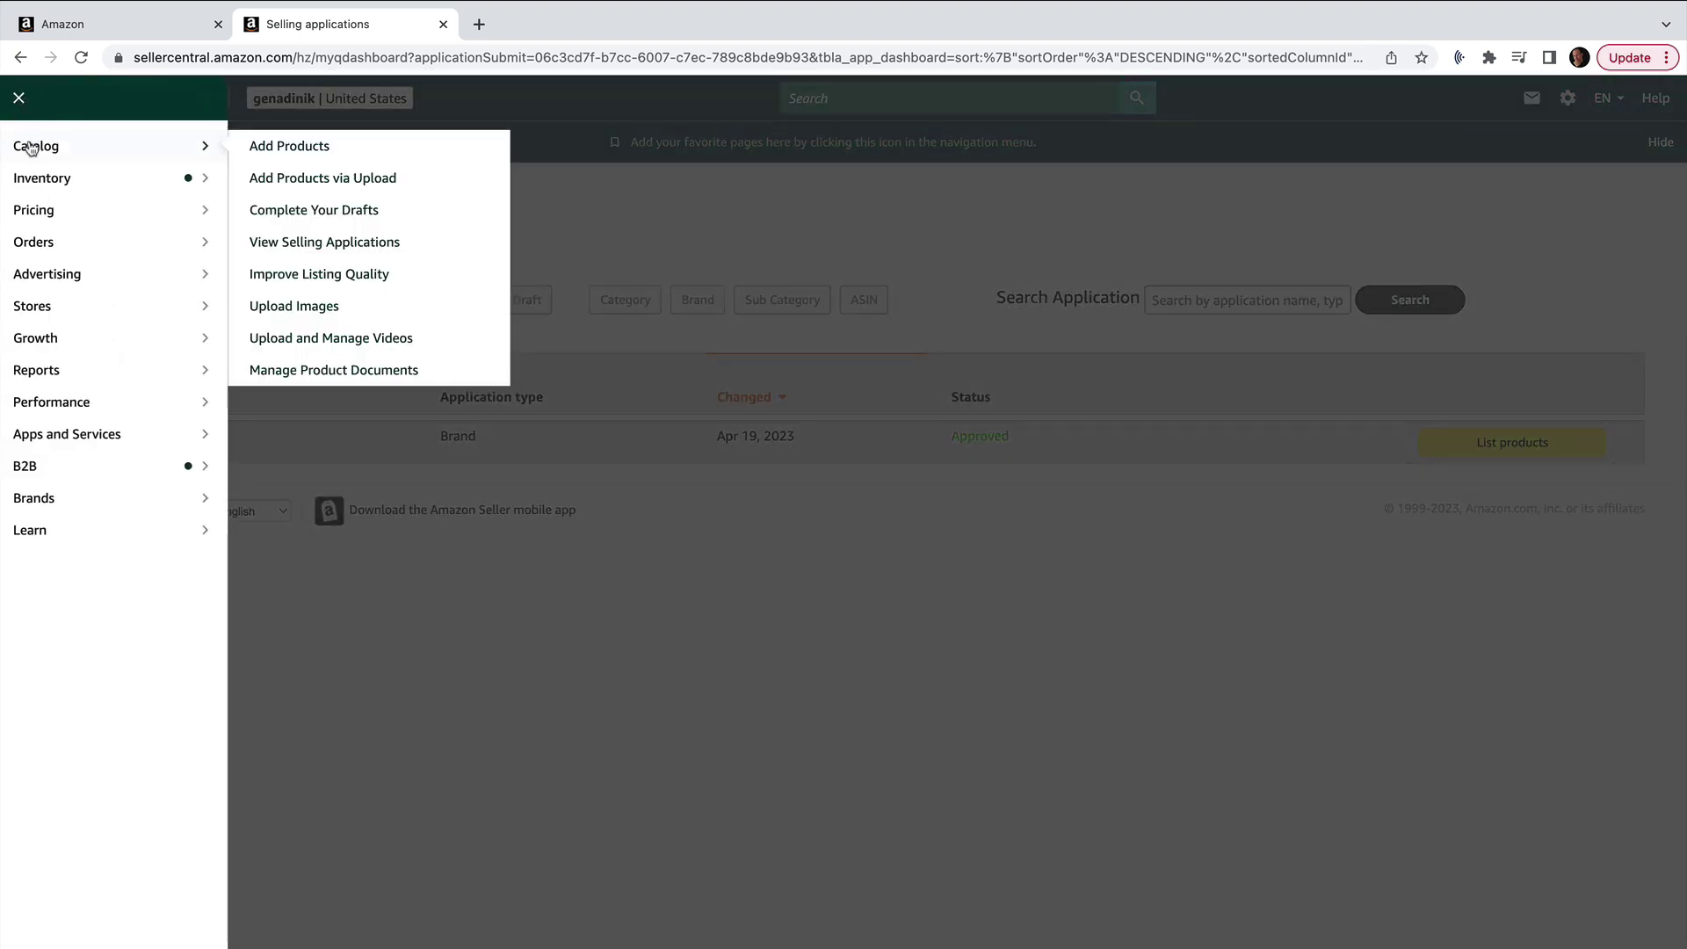
click(264, 146)
click(623, 433)
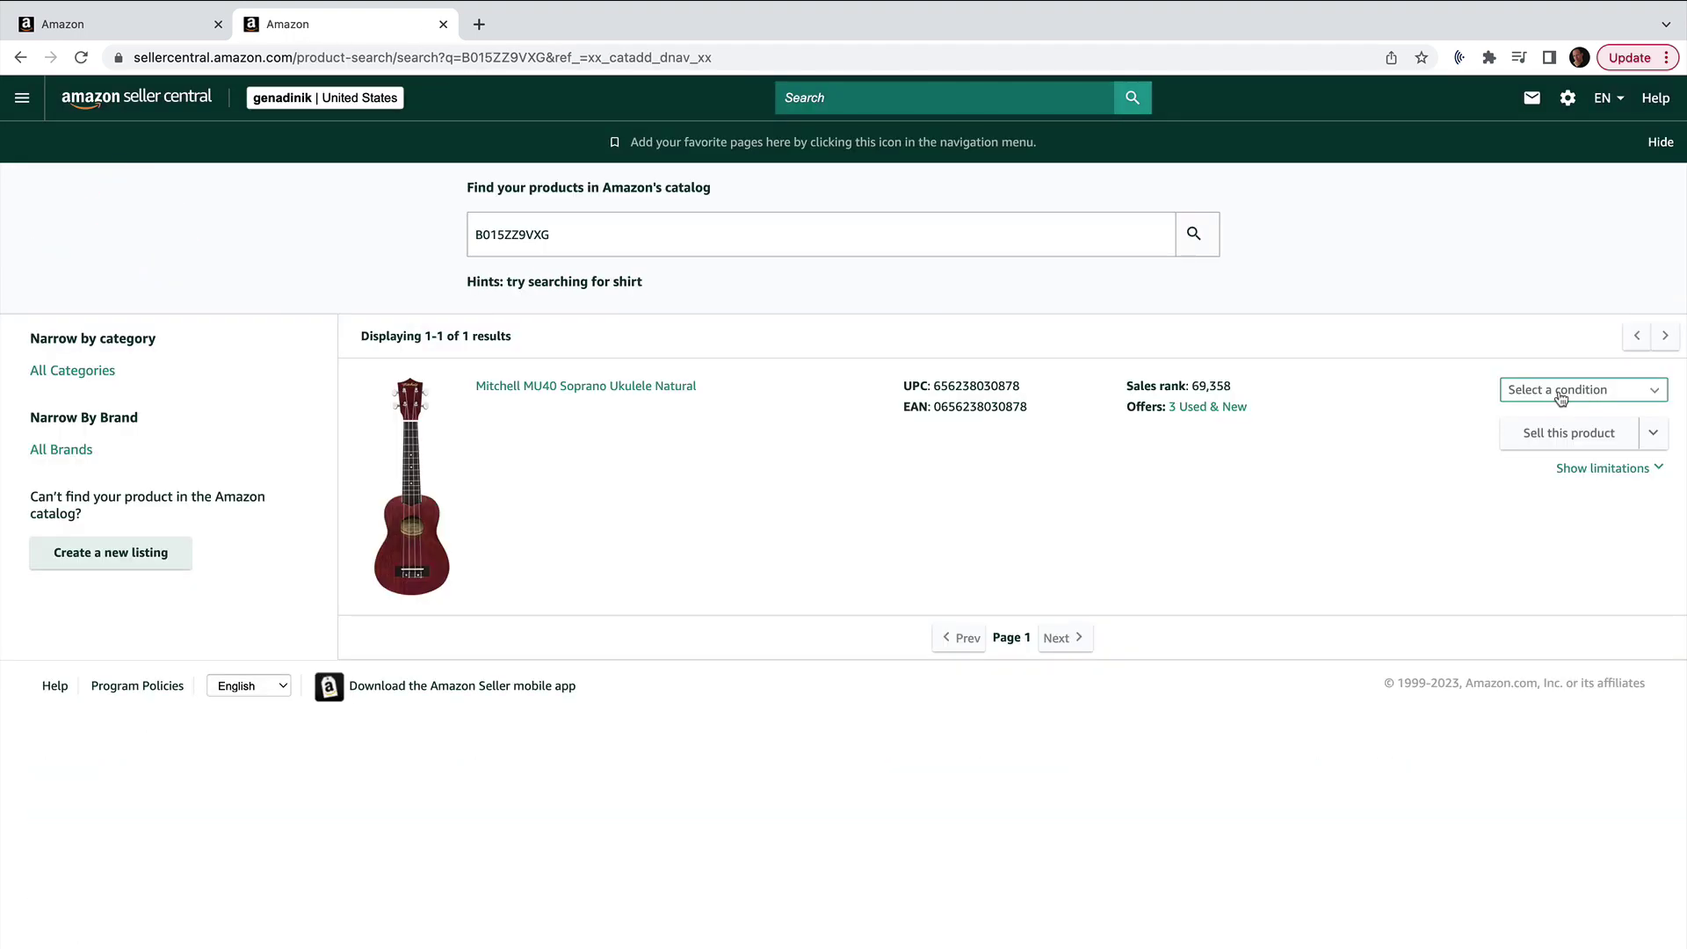
click(1560, 391)
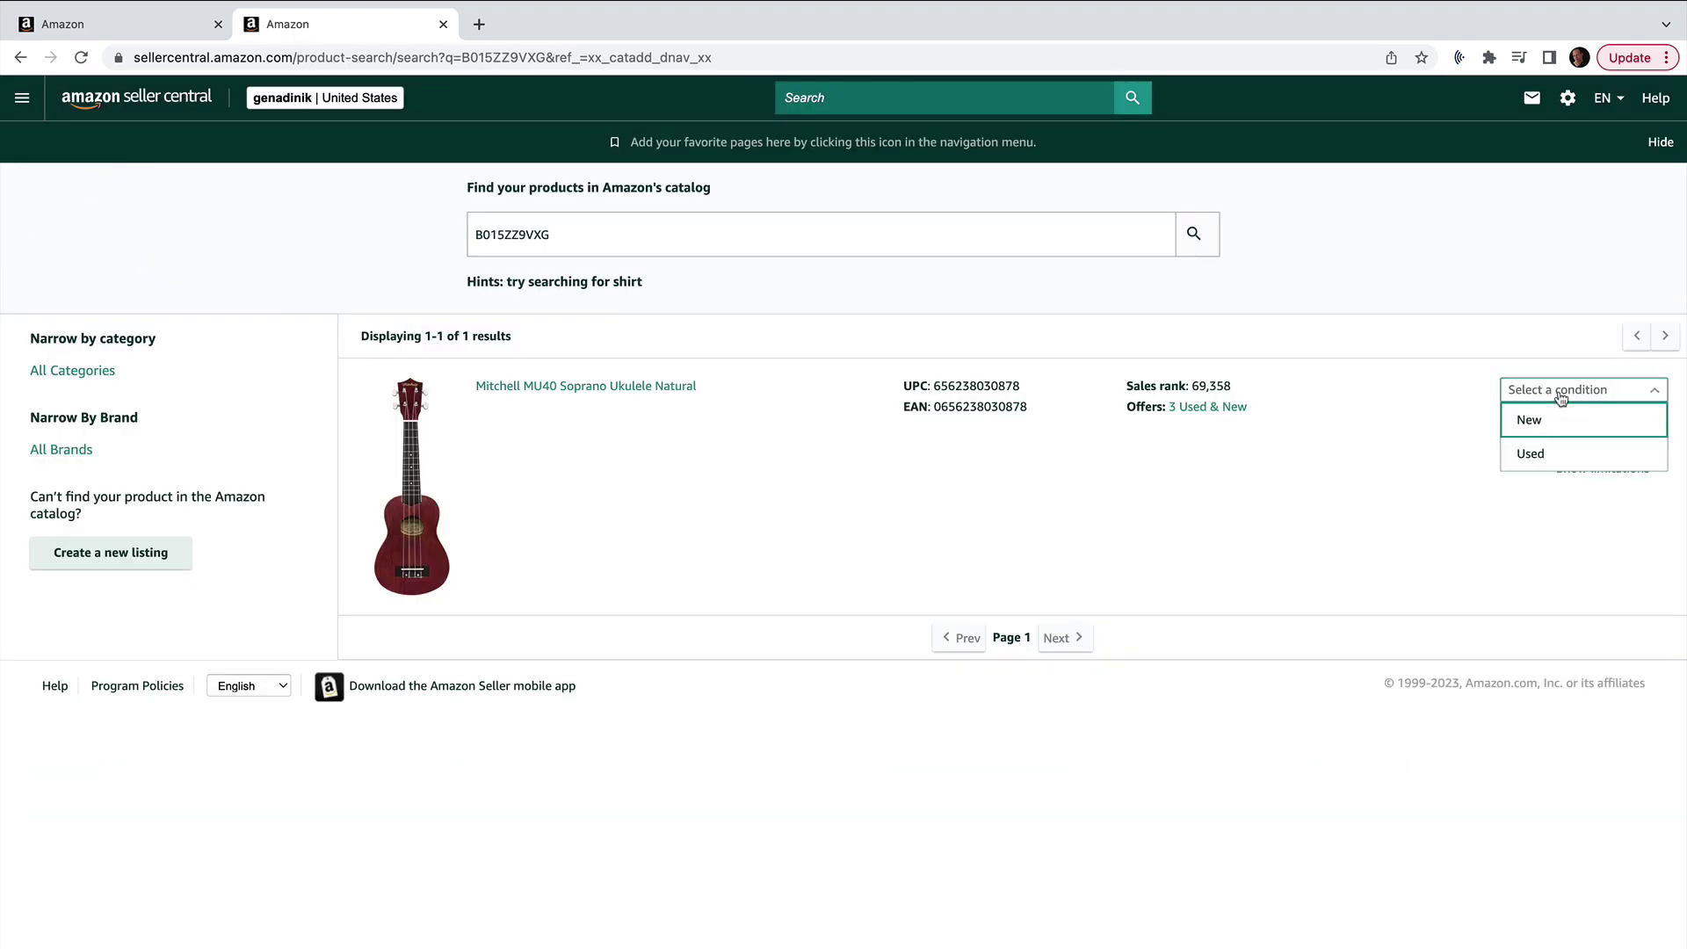
click(1549, 418)
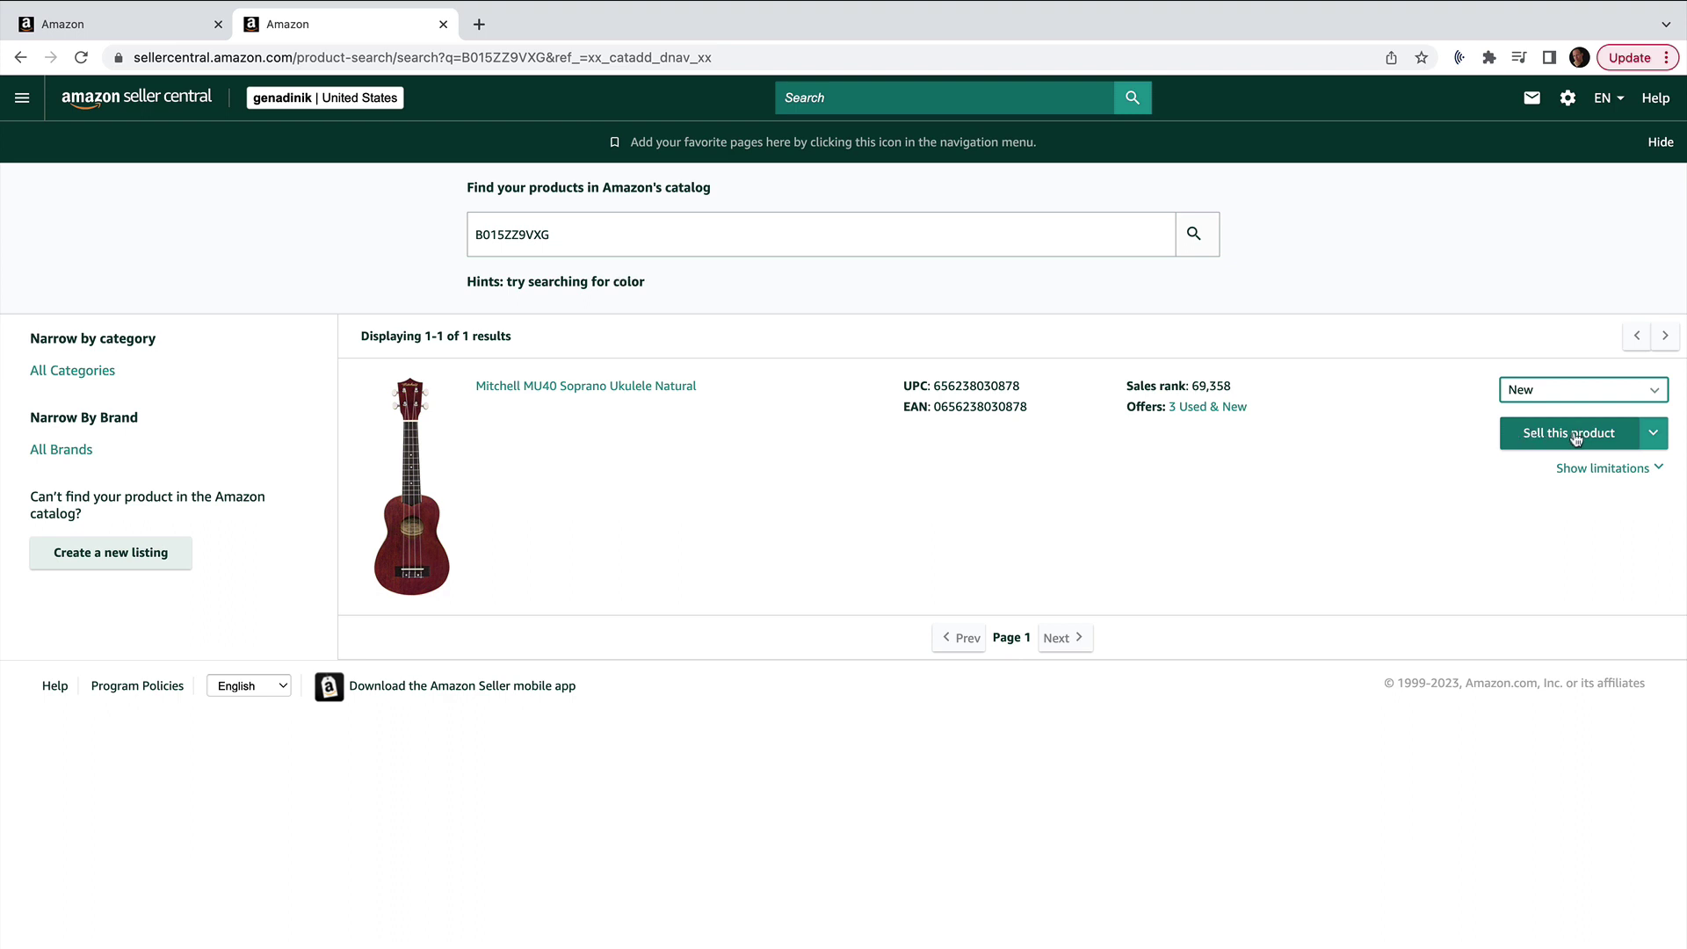
click(1575, 434)
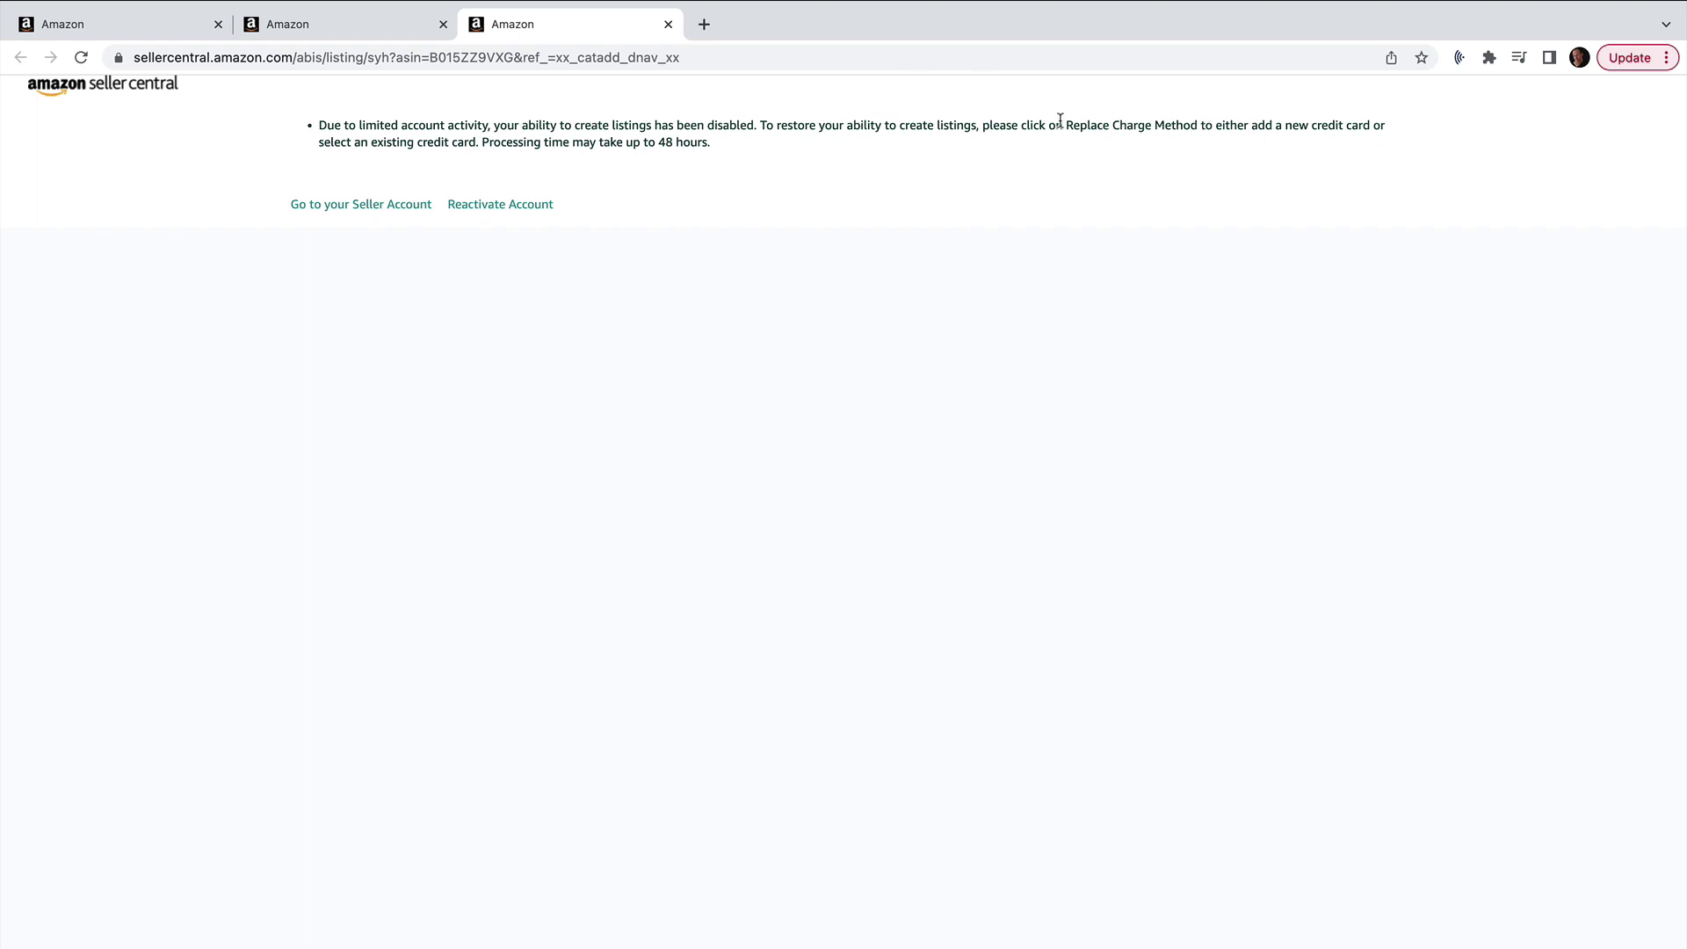
Follow the account reactivation link to replace the expired card with a new credit card
drag(1061, 121, 1380, 124)
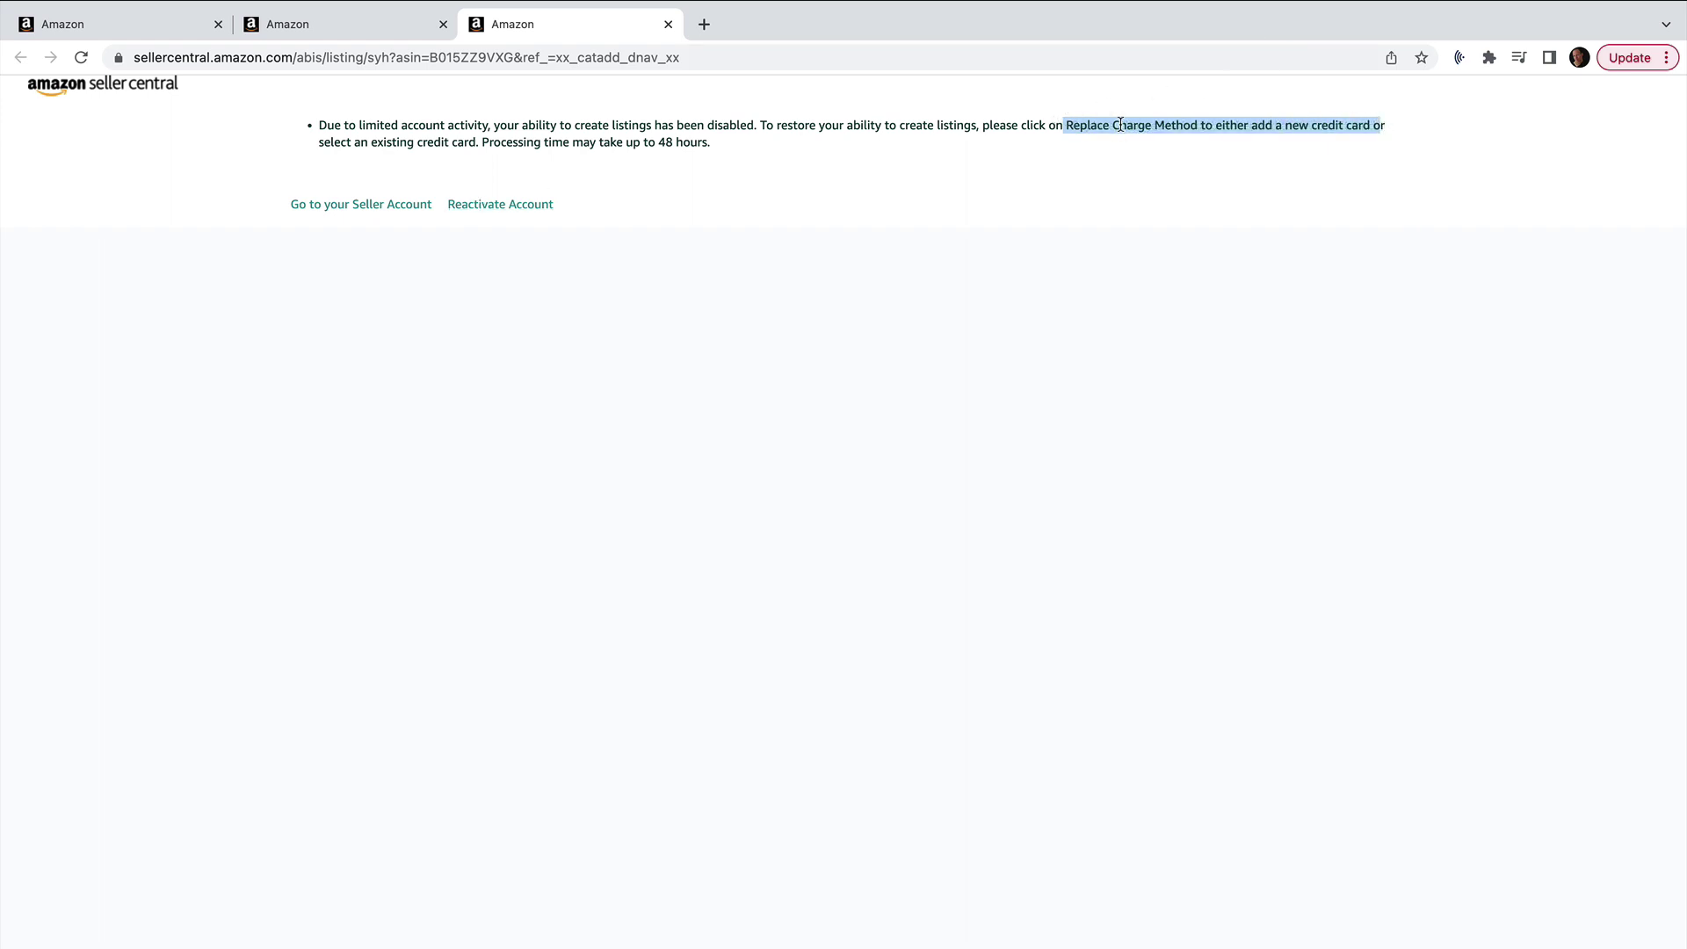
click(1065, 124)
drag(1065, 124, 1204, 124)
click(234, 135)
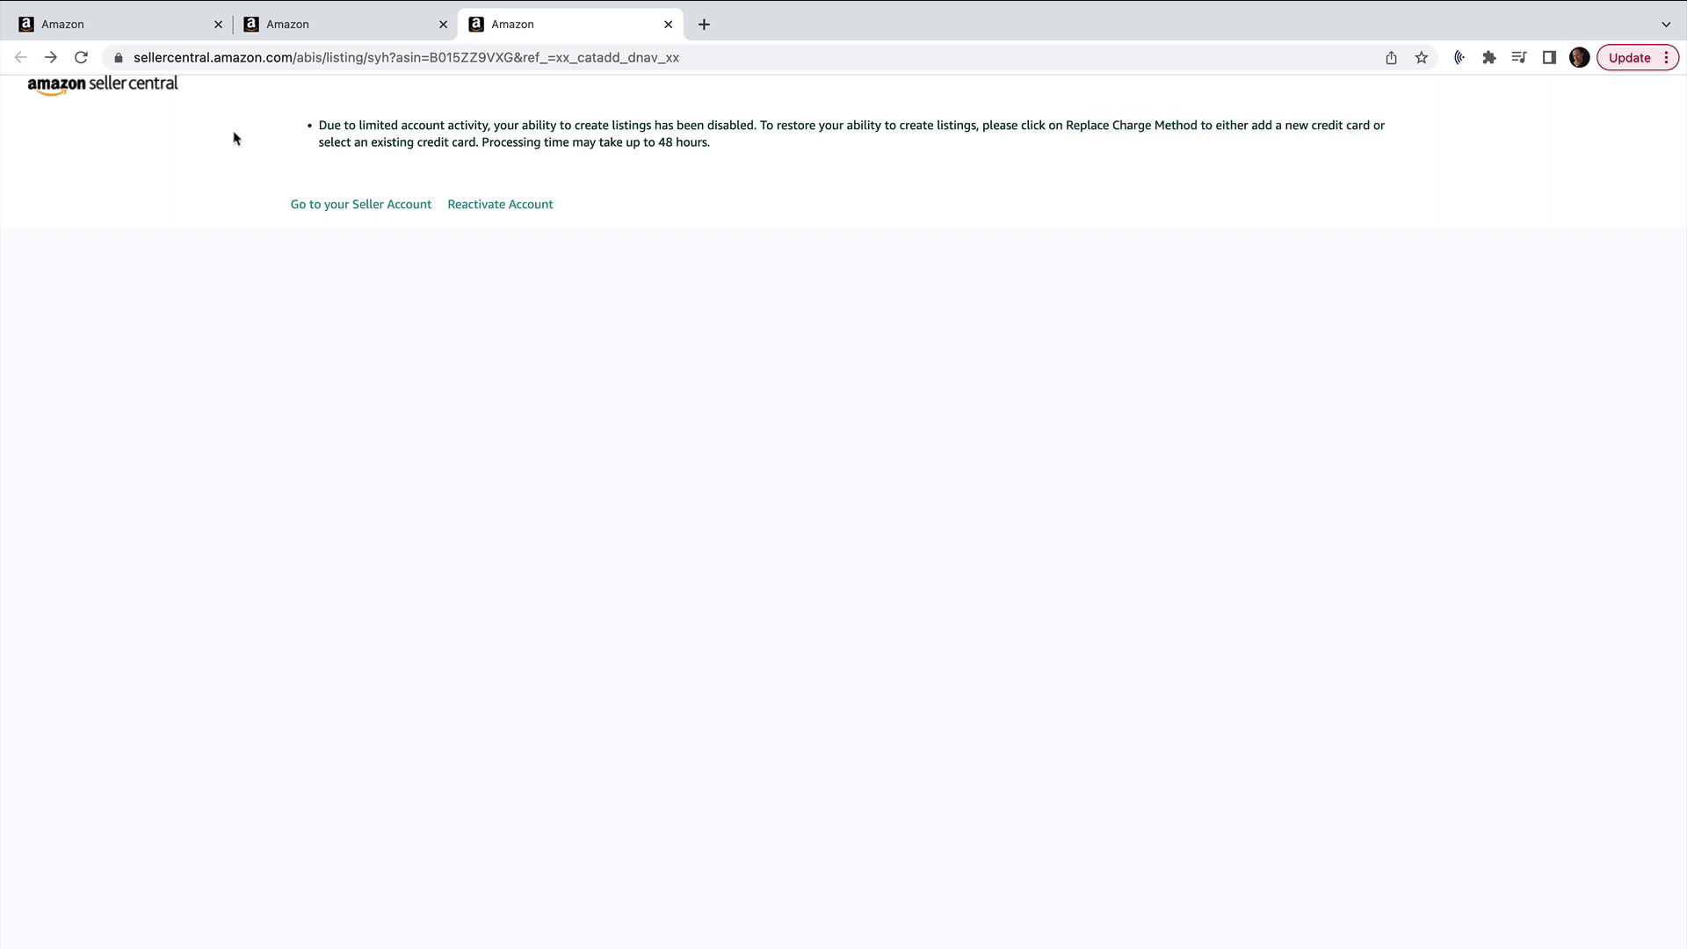
click(516, 207)
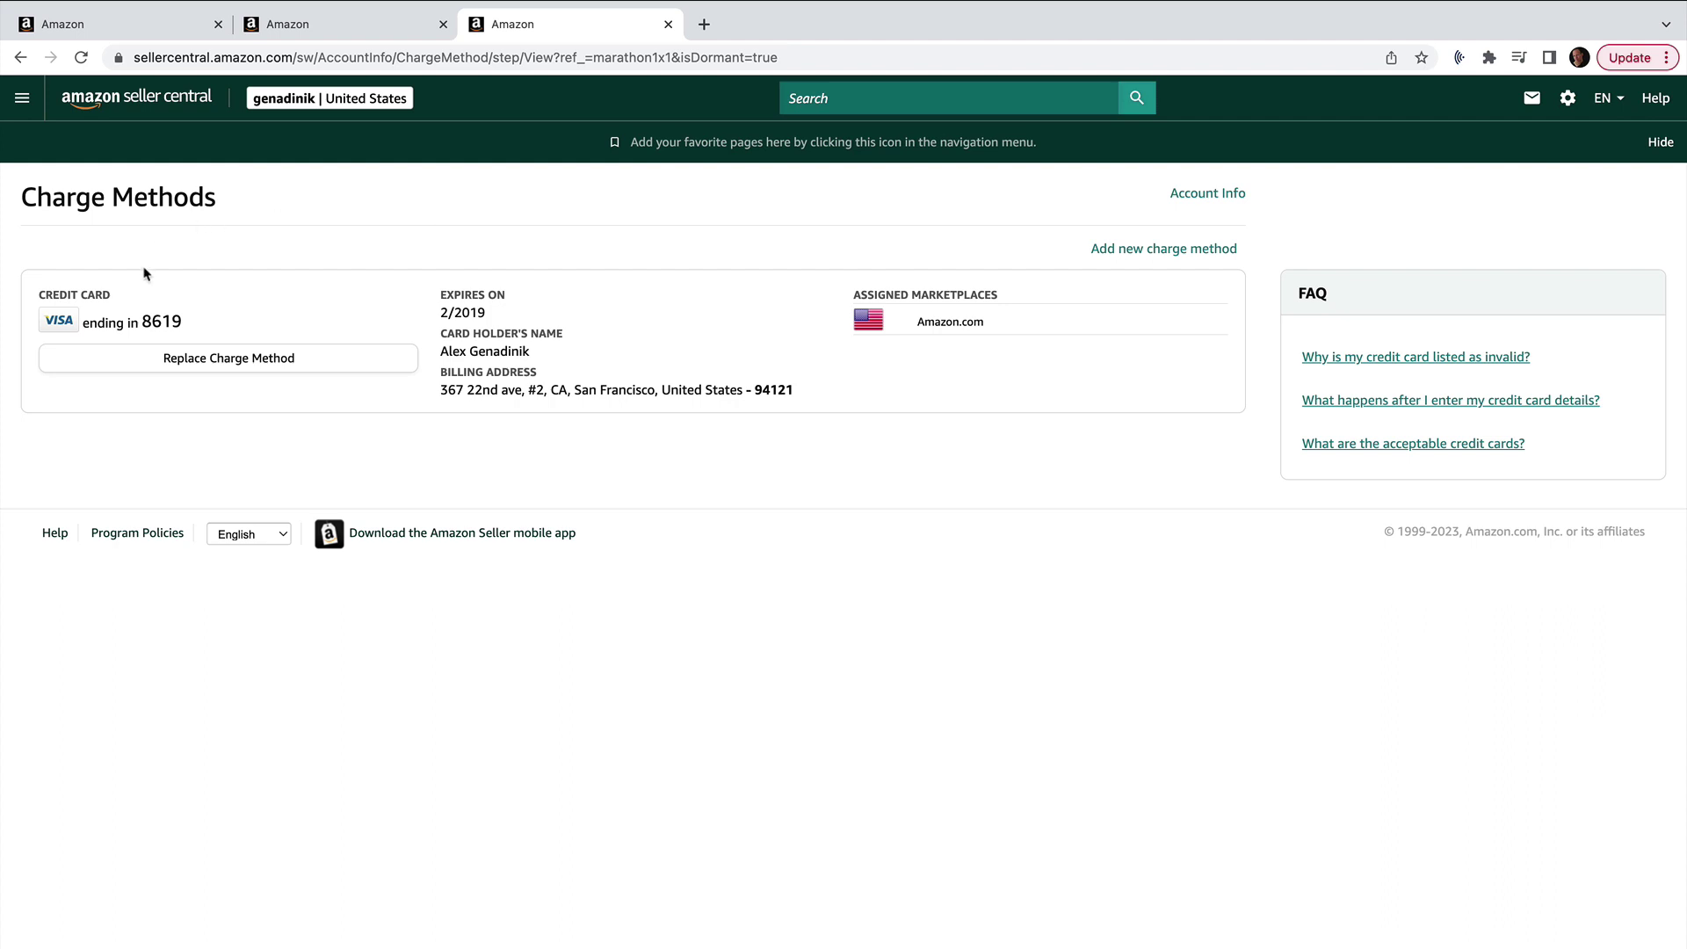
click(201, 364)
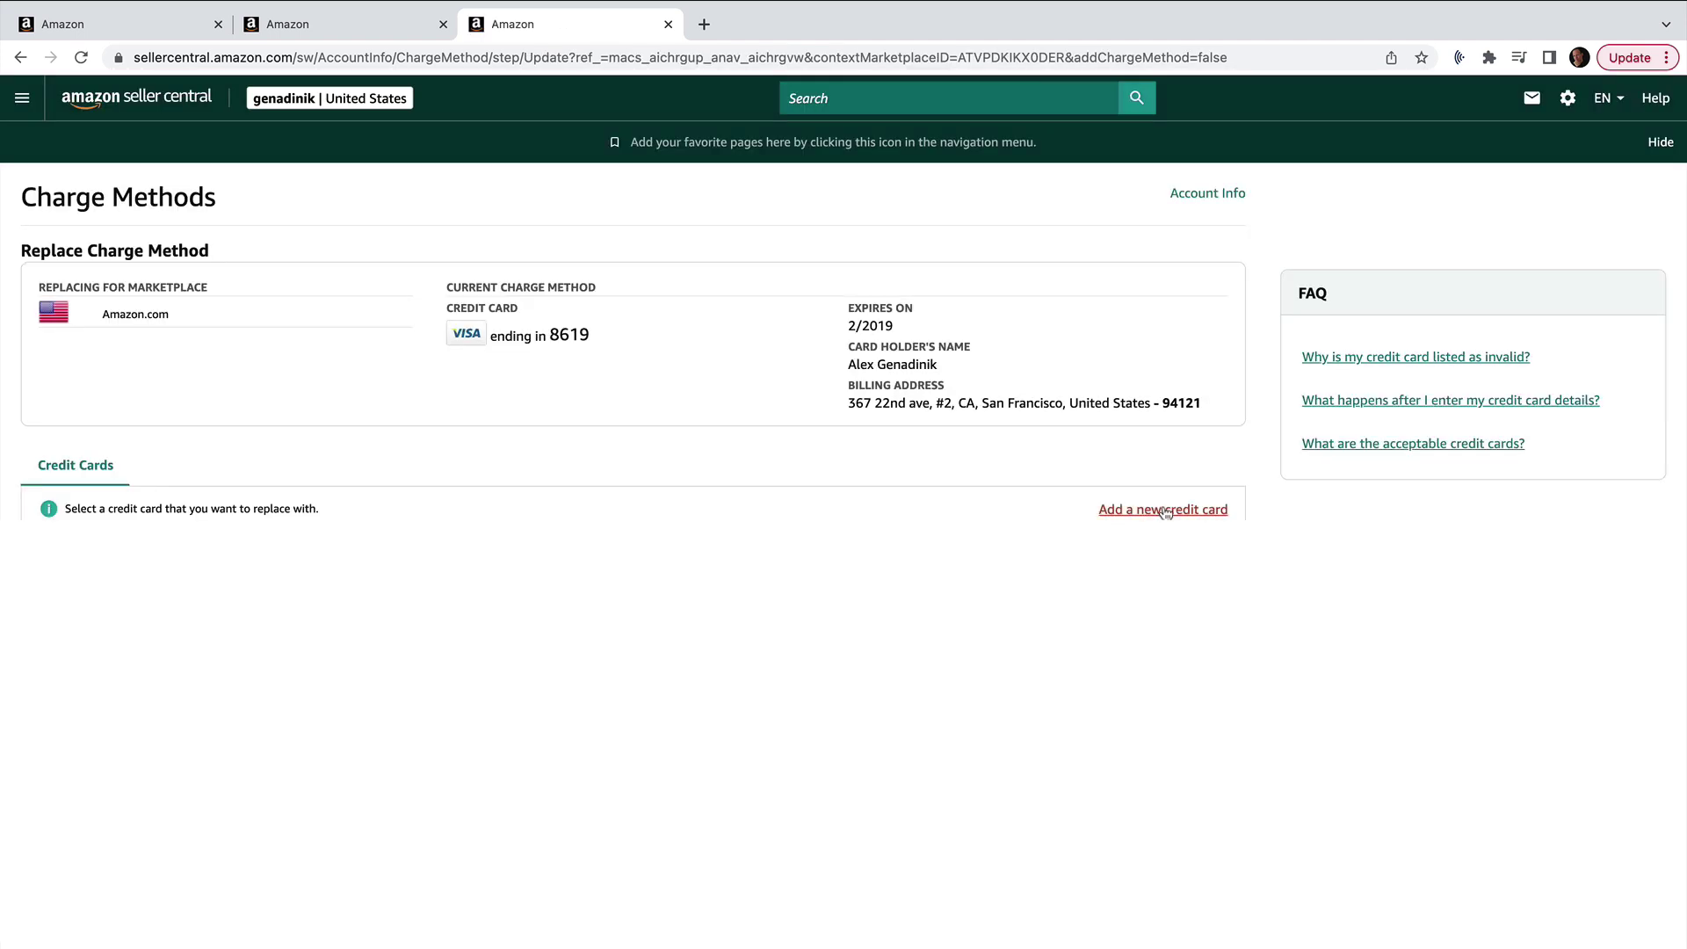
click(1135, 511)
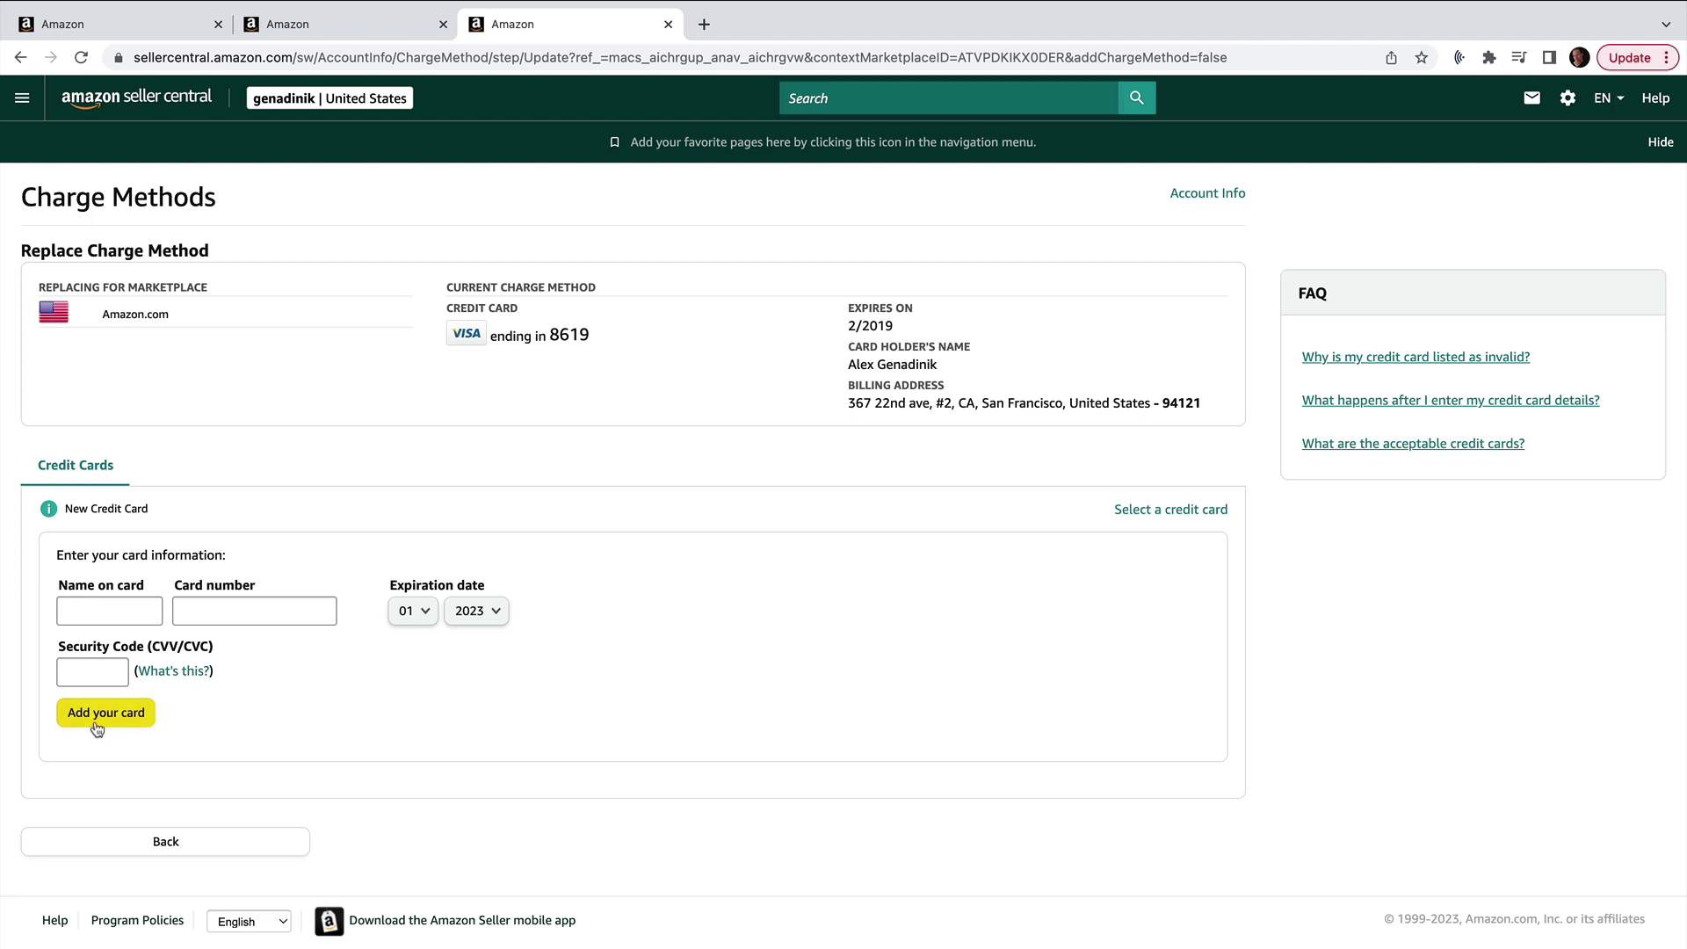
Return to the Seller Central home dashboard and open the site navigation menu
click(98, 103)
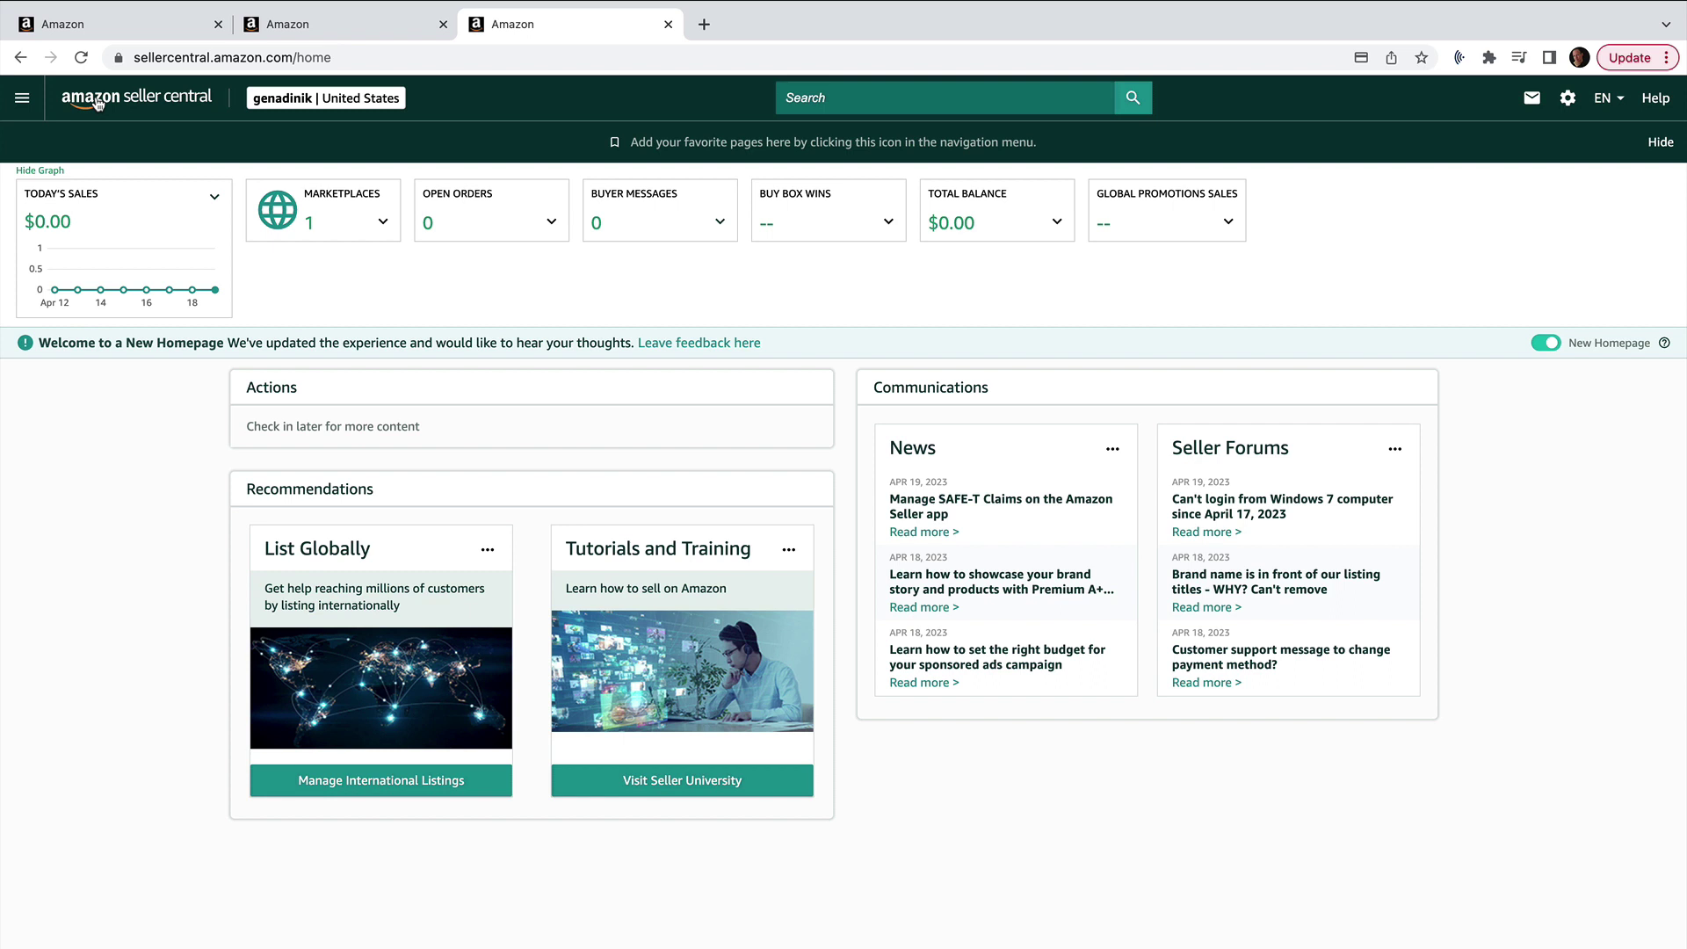
click(23, 98)
mouse_move(53, 154)
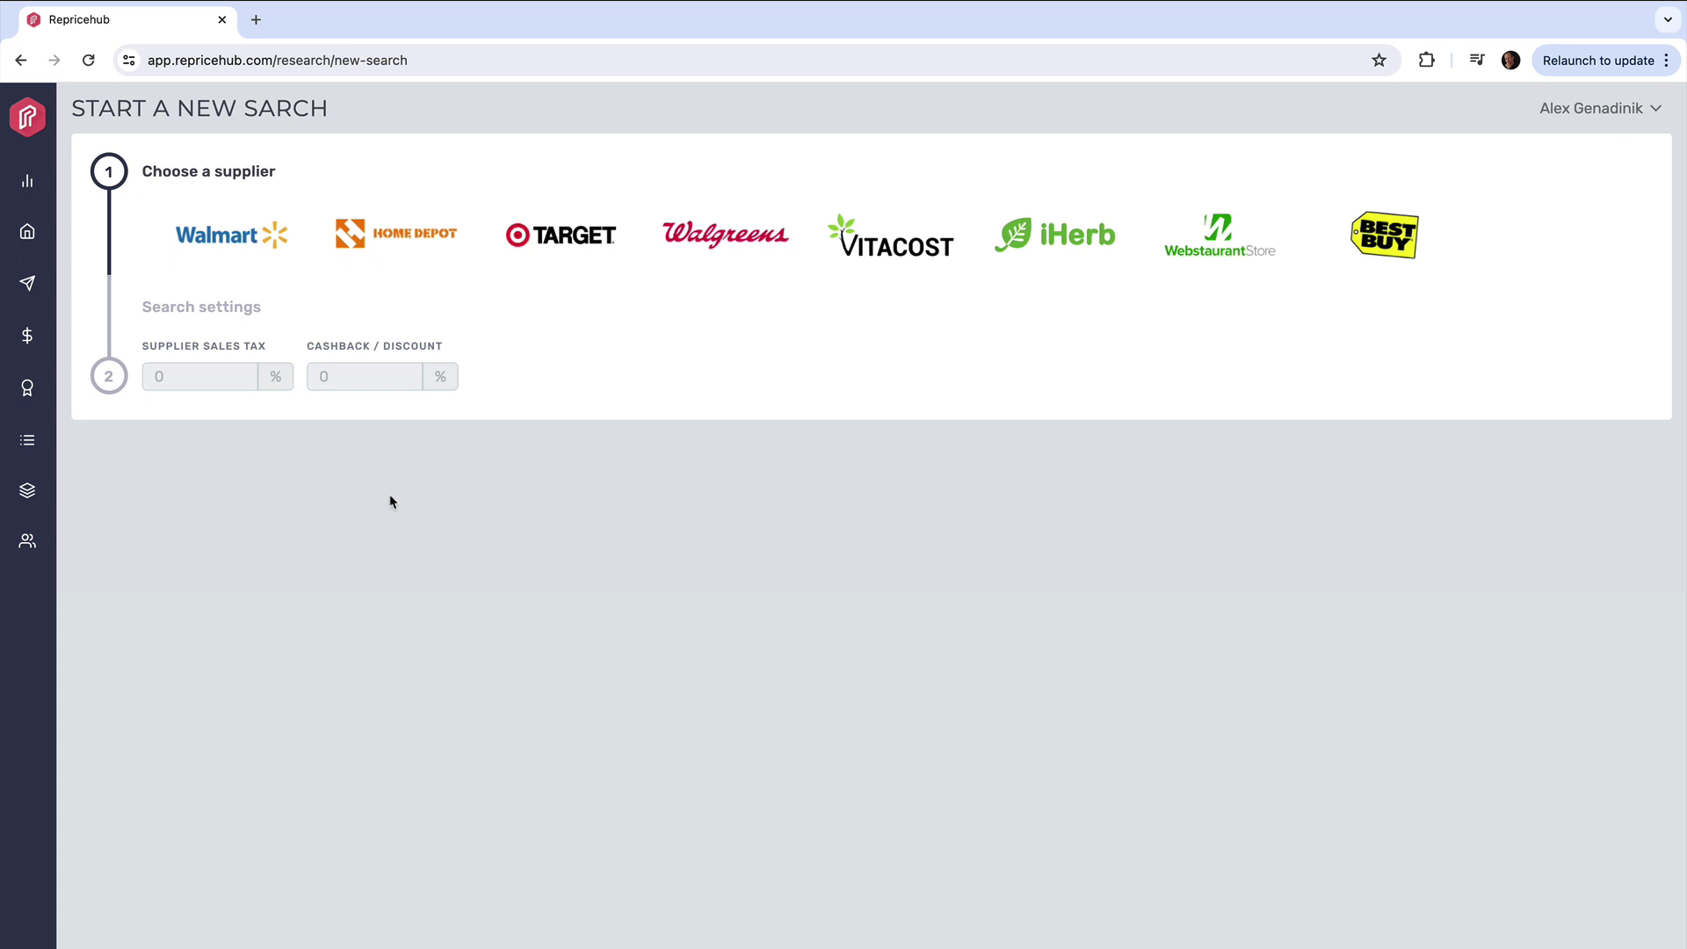
Run a Walmart supplier search and send the Pampers Swaddlers result to the lister
mouse_move(28, 490)
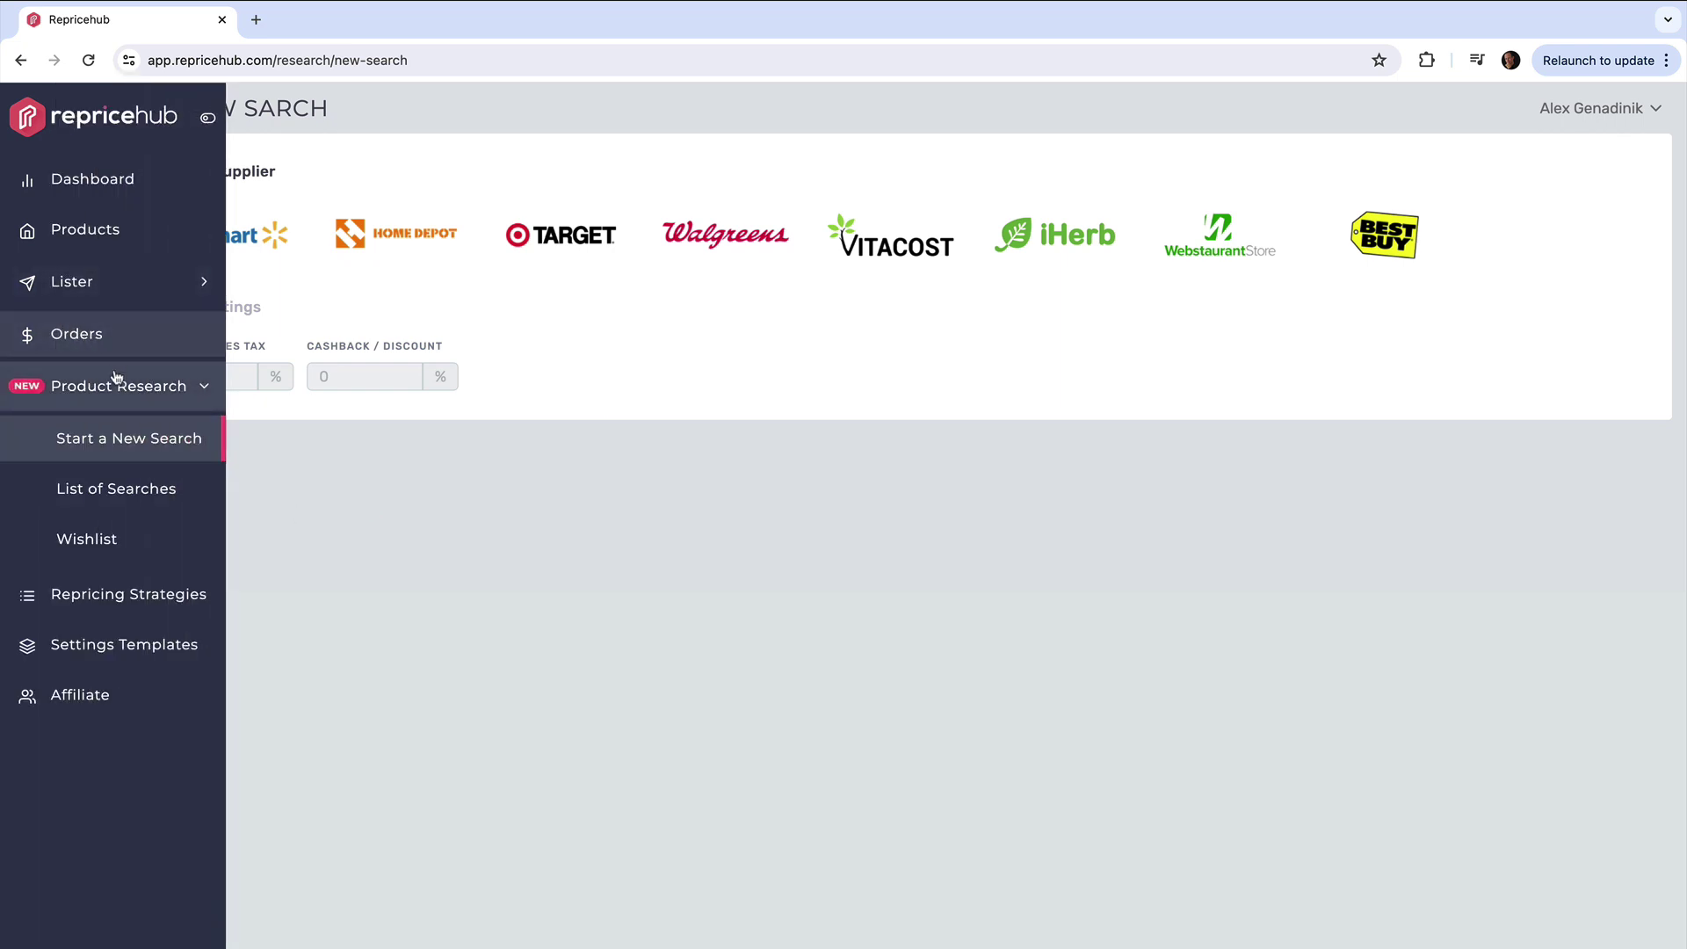
click(225, 239)
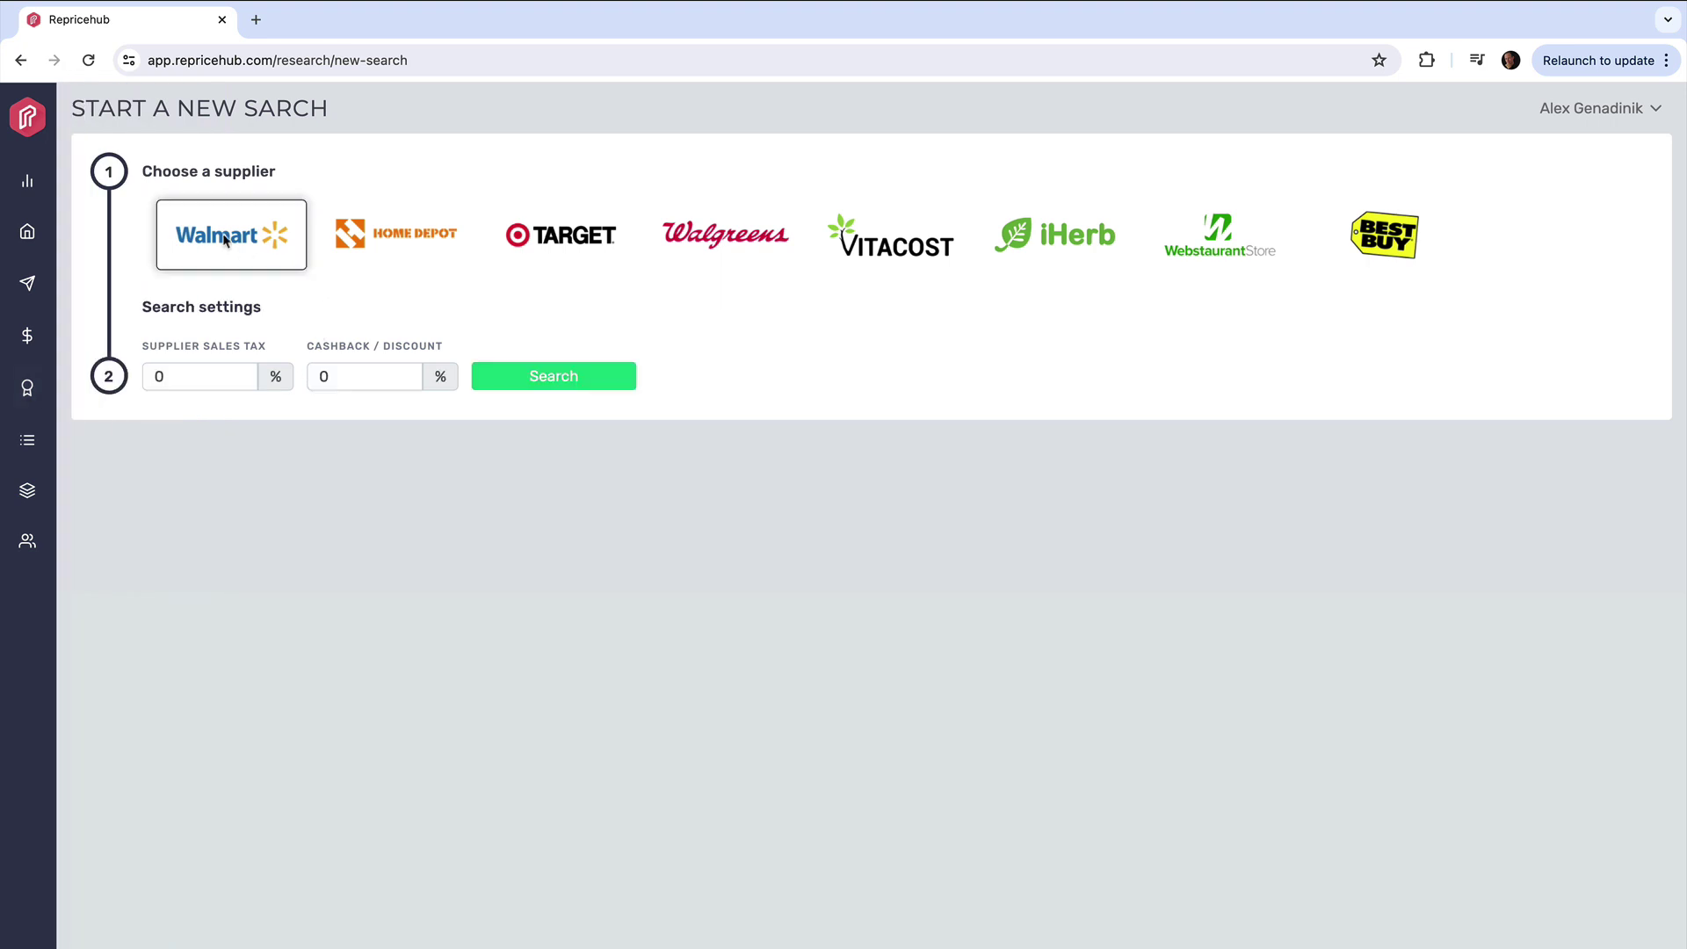
click(577, 378)
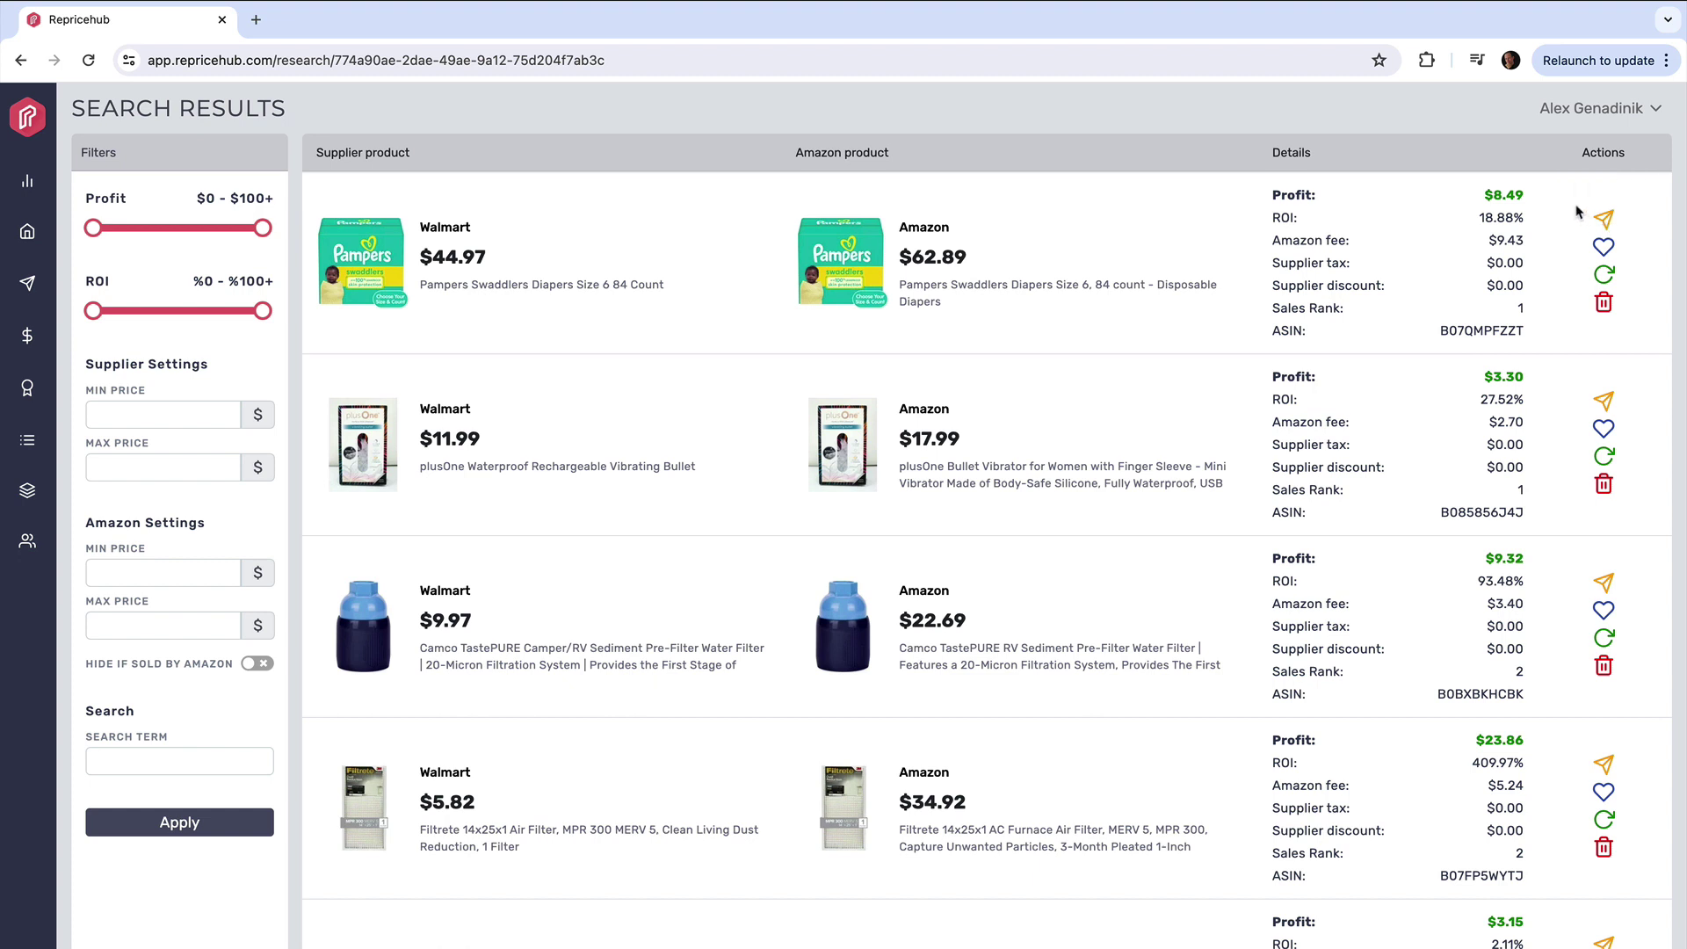
click(1607, 220)
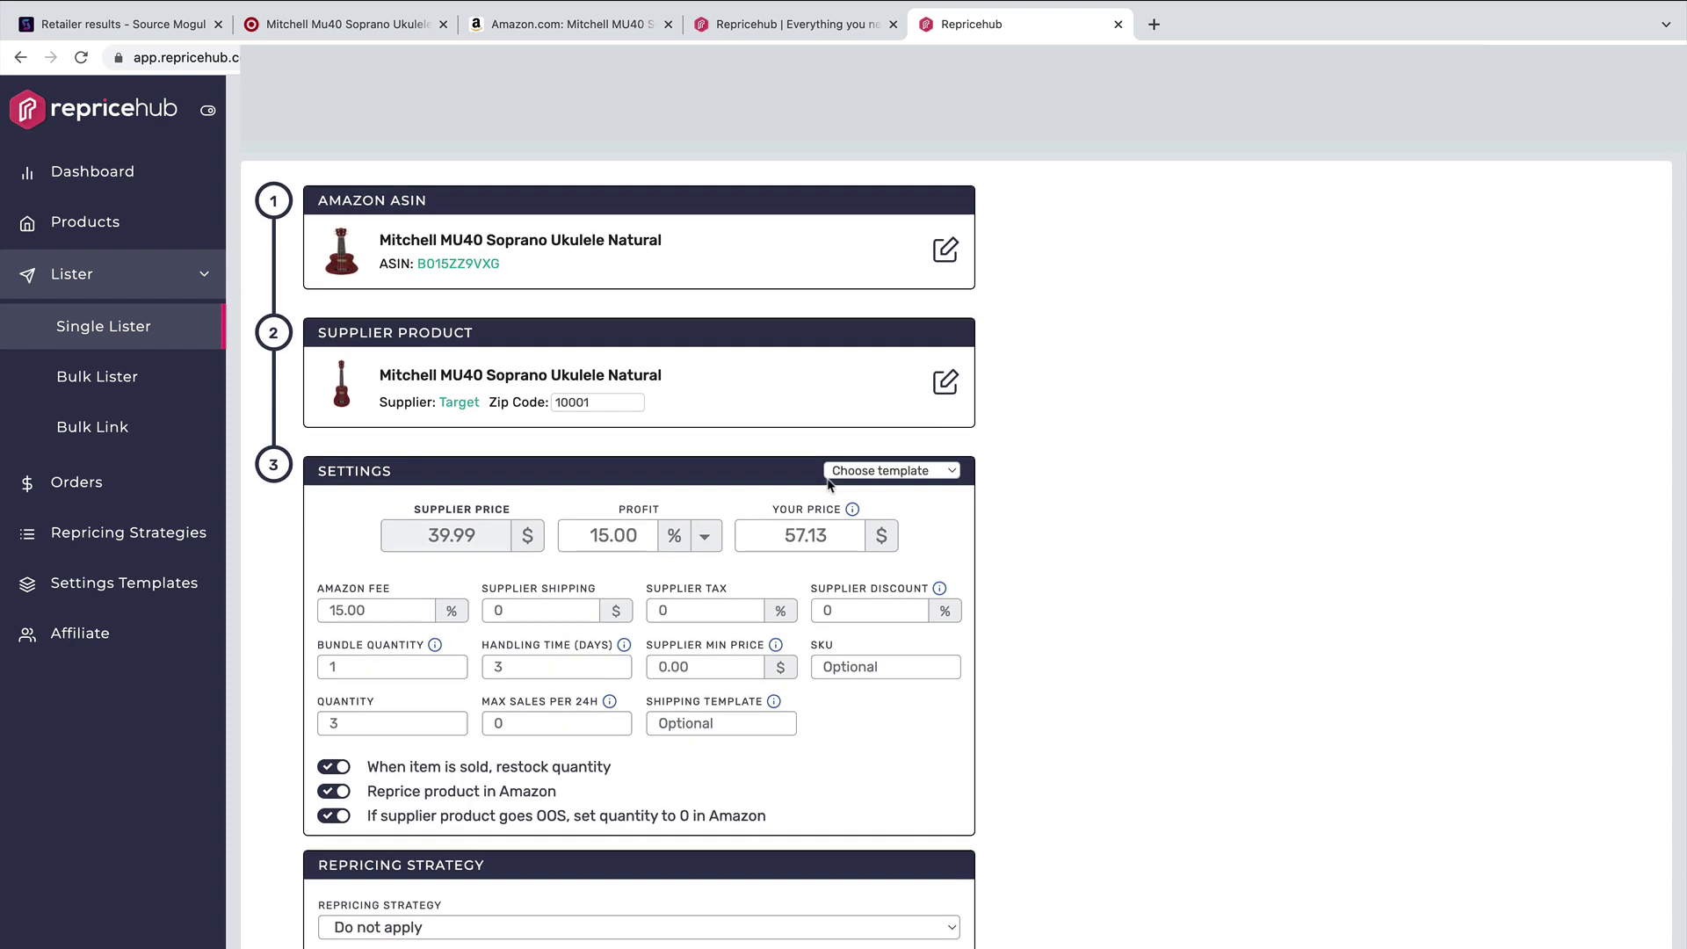
Switch the ukulele listing's profit unit to Fixed profit $
click(914, 468)
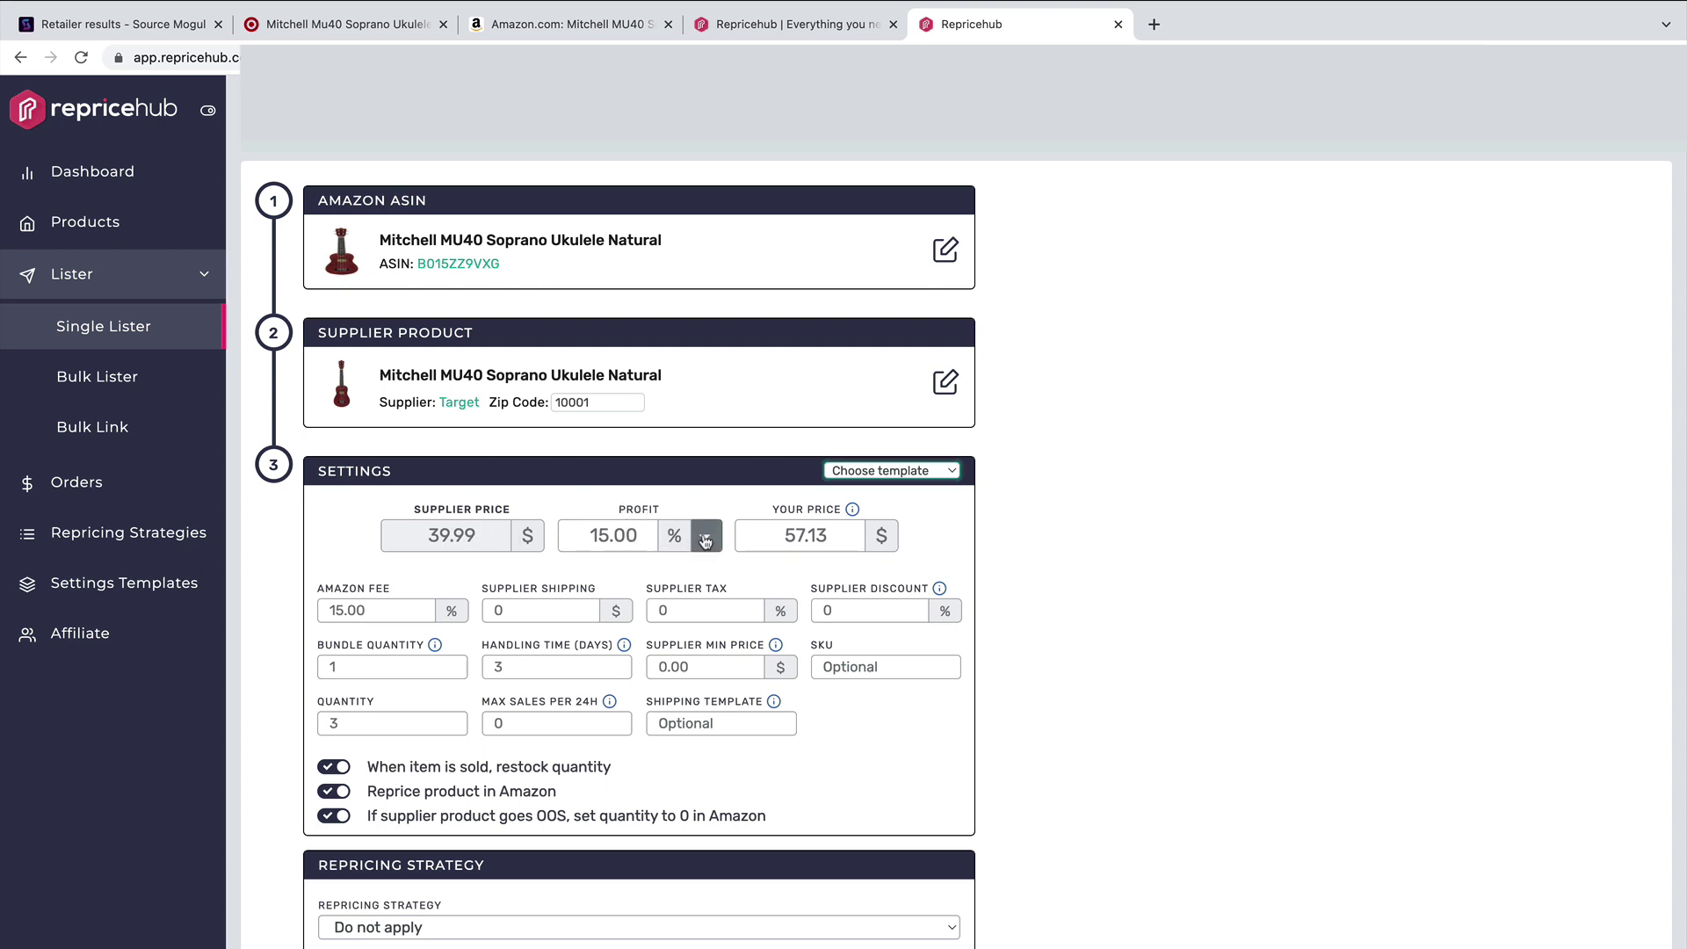
click(703, 540)
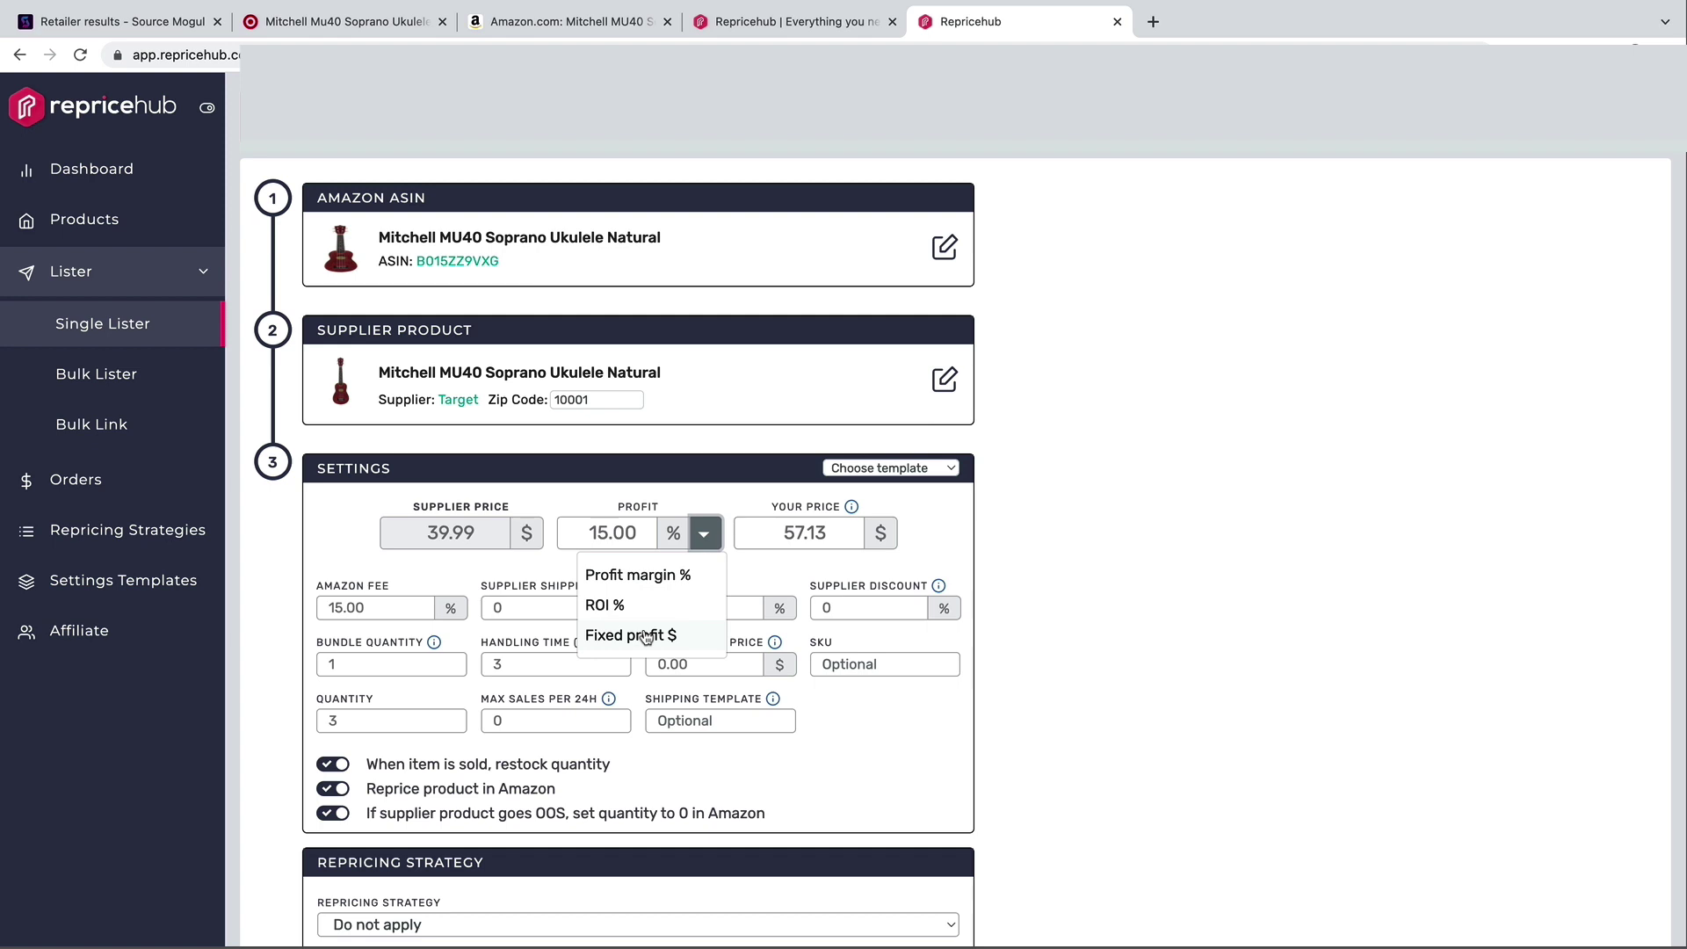
click(608, 531)
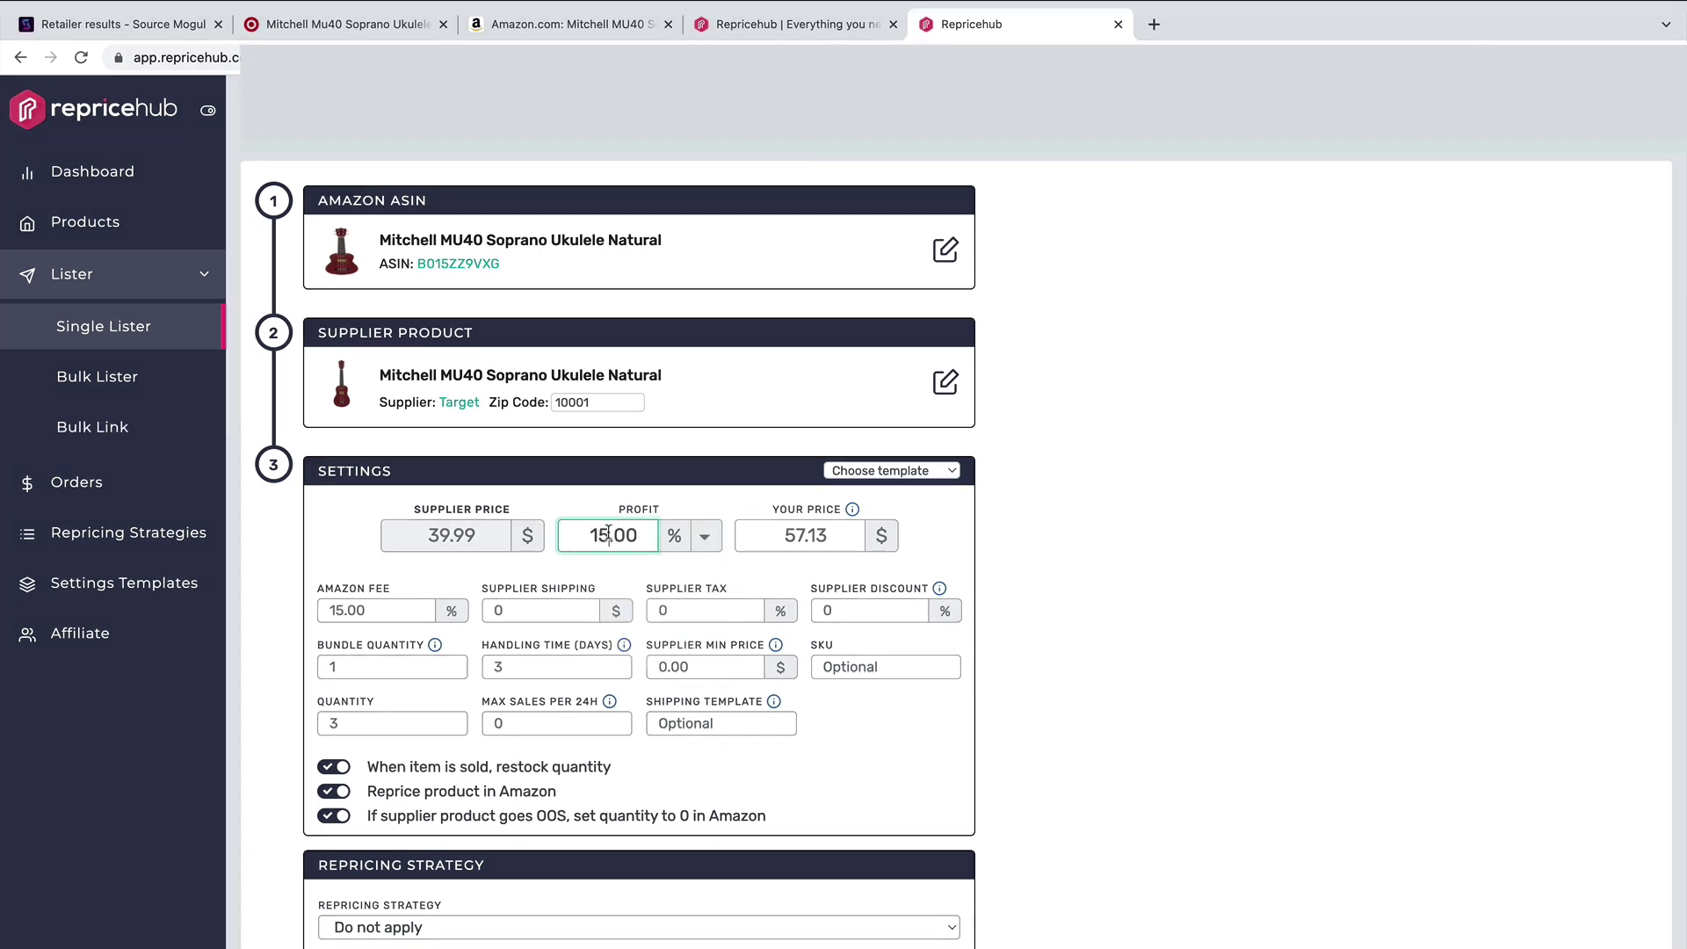
key(BackSpace)
text(3)
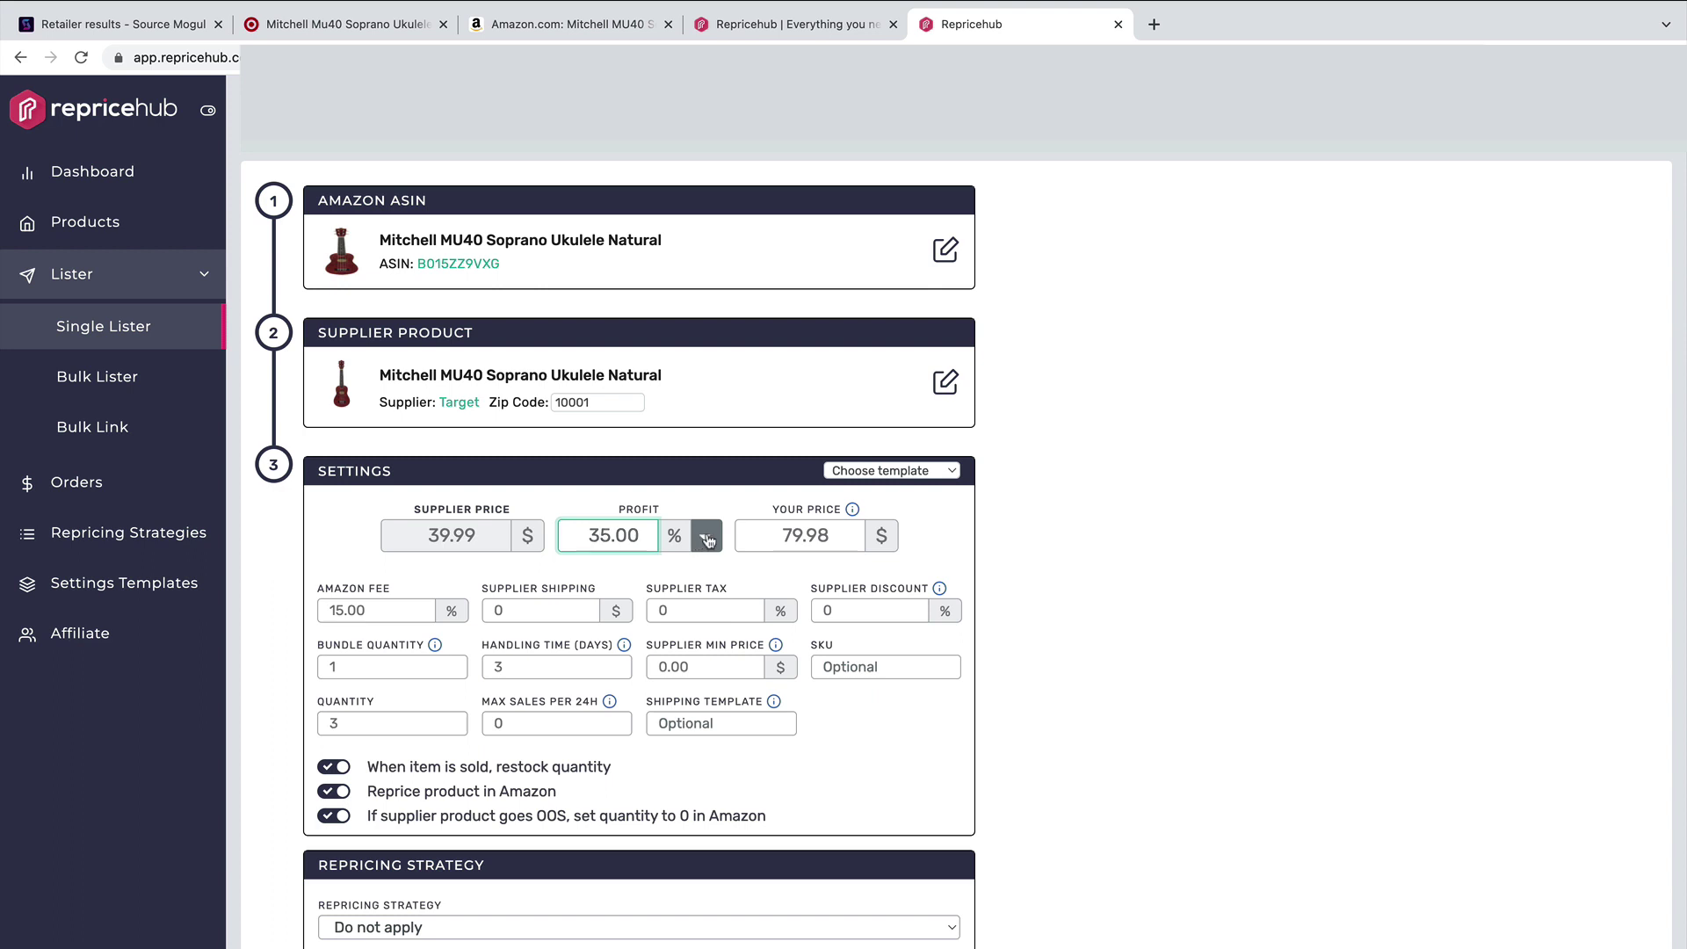
click(700, 539)
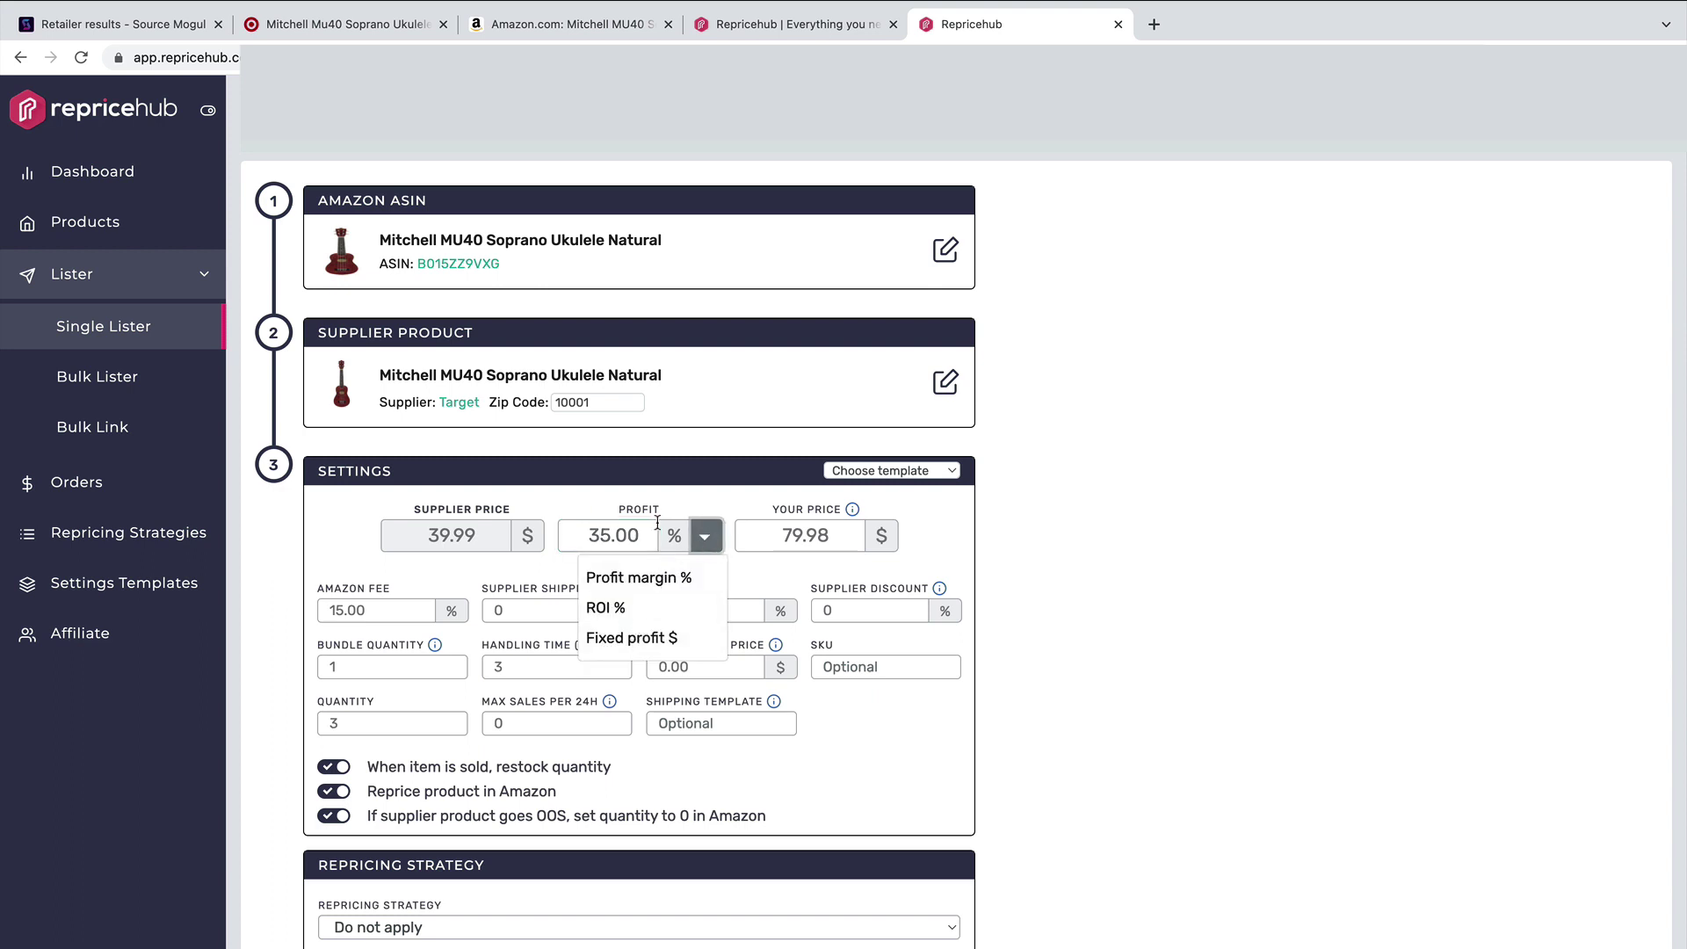
click(639, 640)
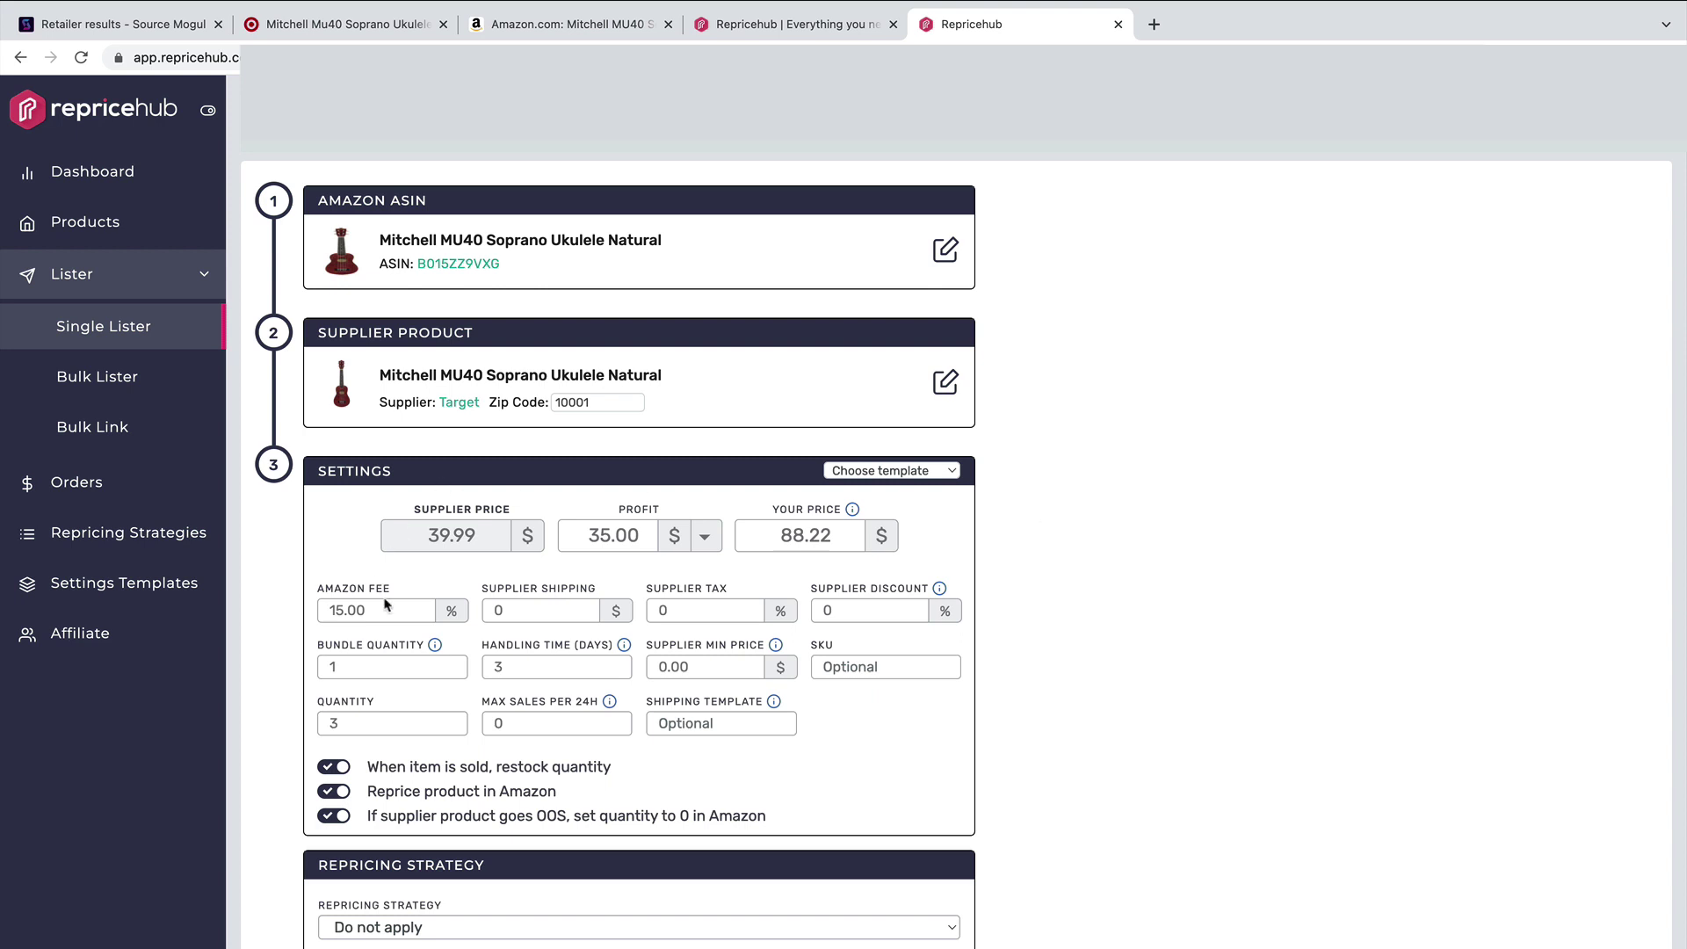
Set the supplier tax to 8.00%
drag(377, 608, 322, 607)
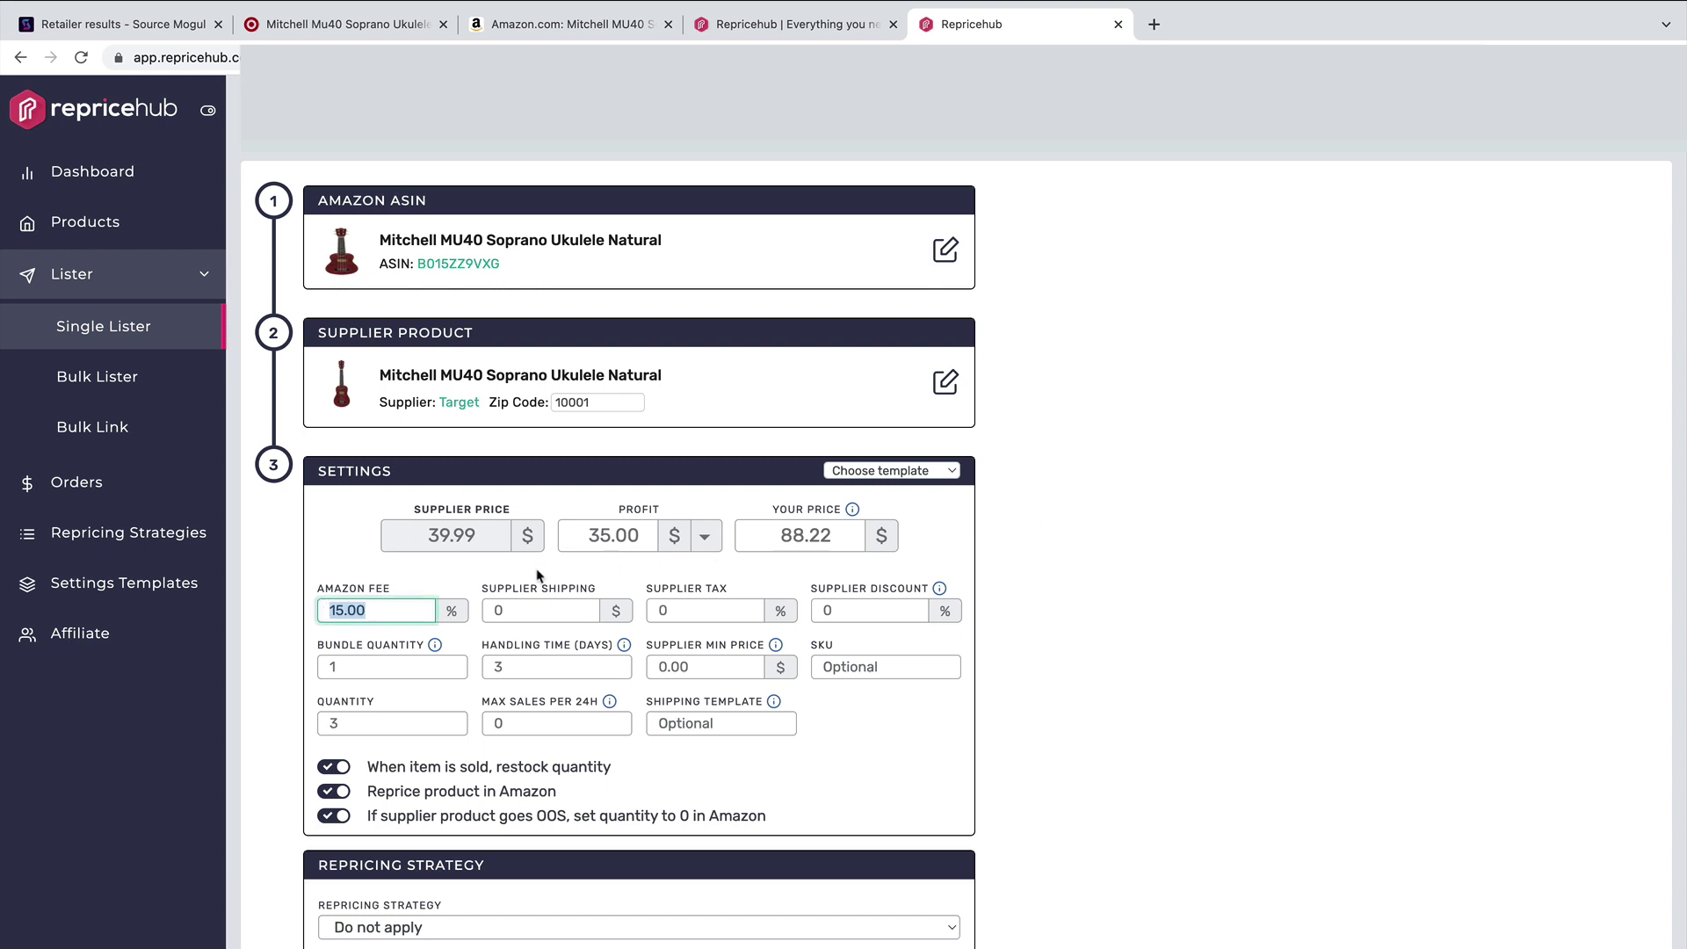
drag(672, 609, 651, 608)
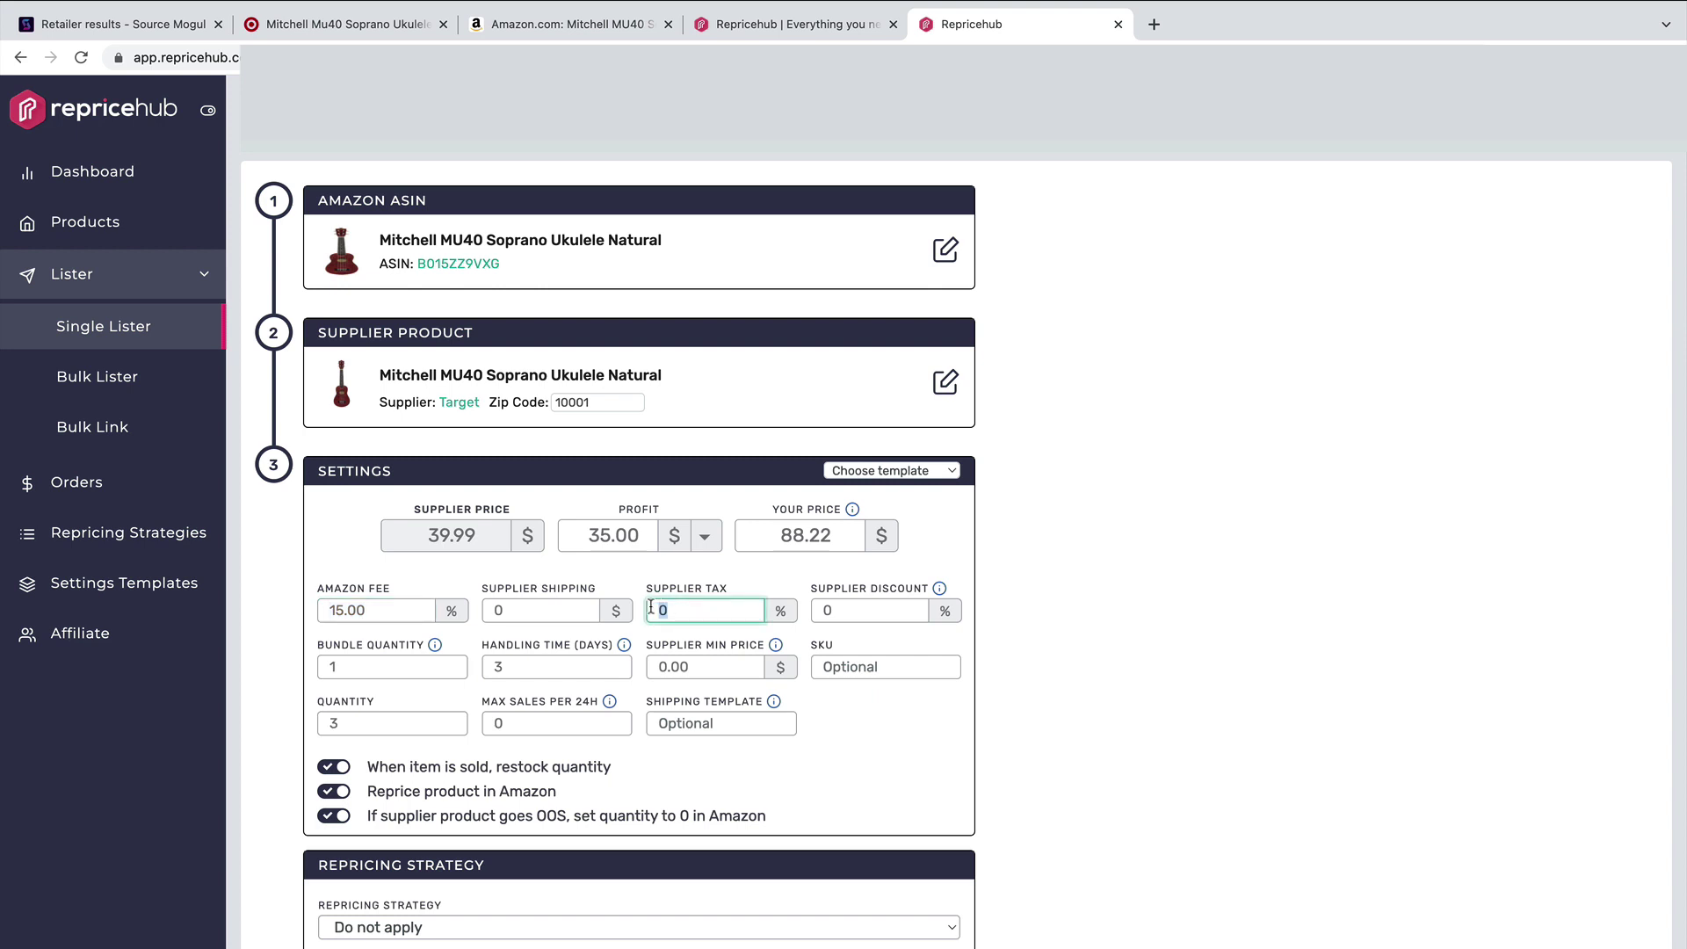
text(8)
click(1015, 566)
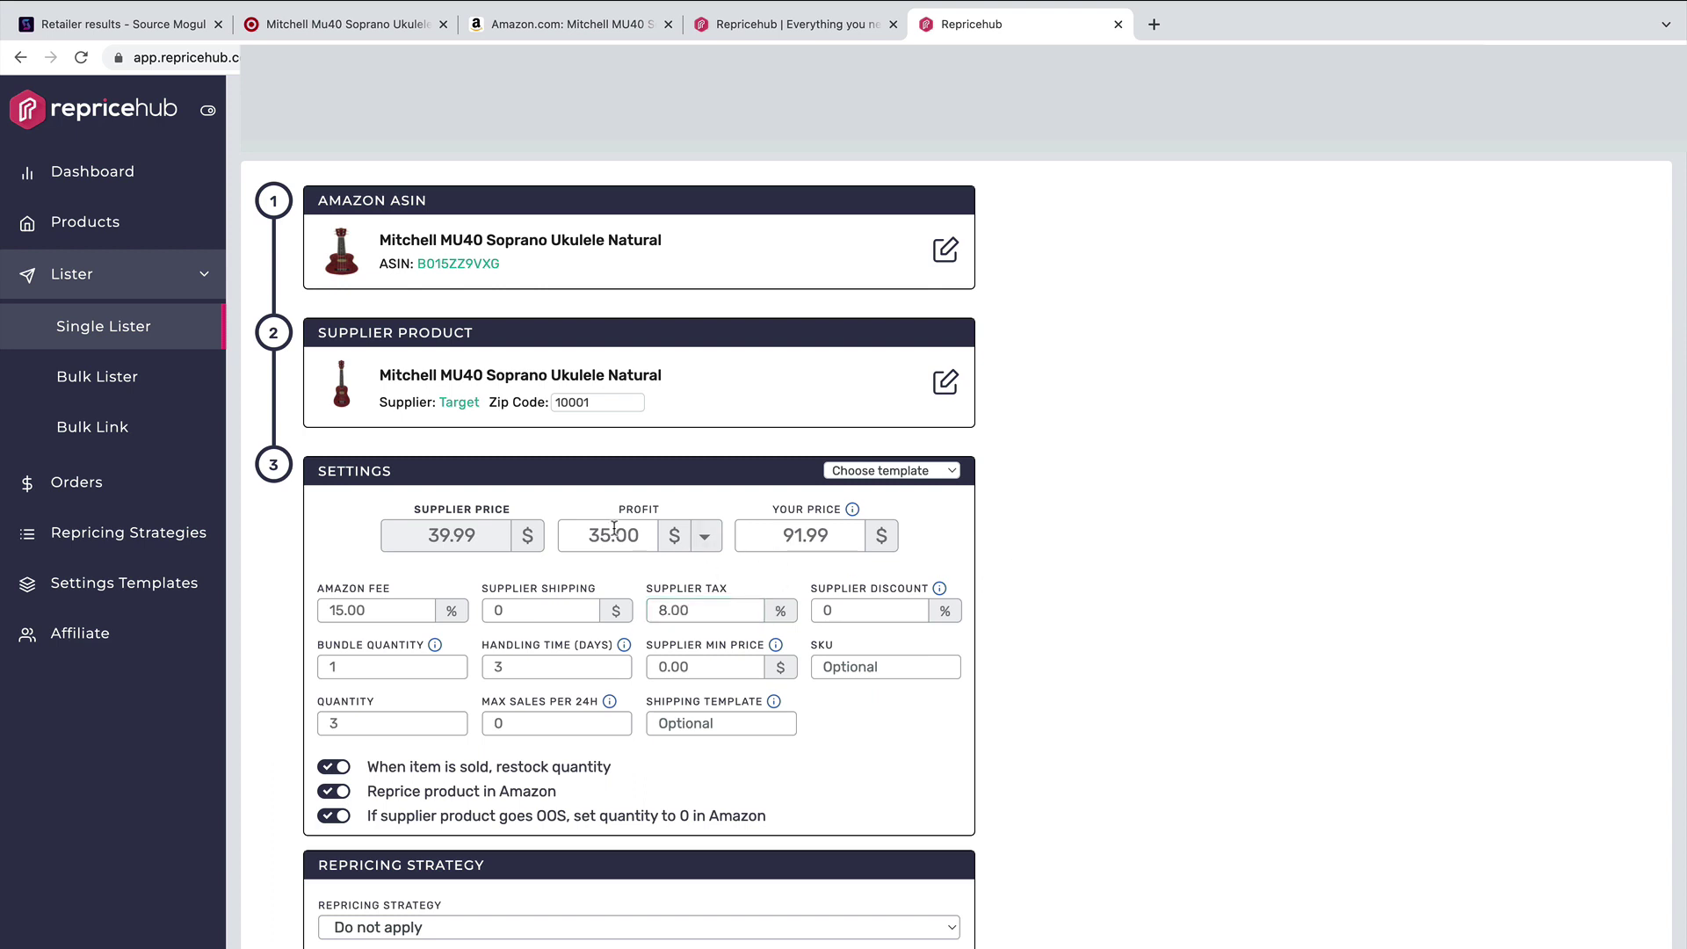
Change the profit to $23.00, bringing the price to 77.87
click(263, 587)
drag(587, 534, 629, 533)
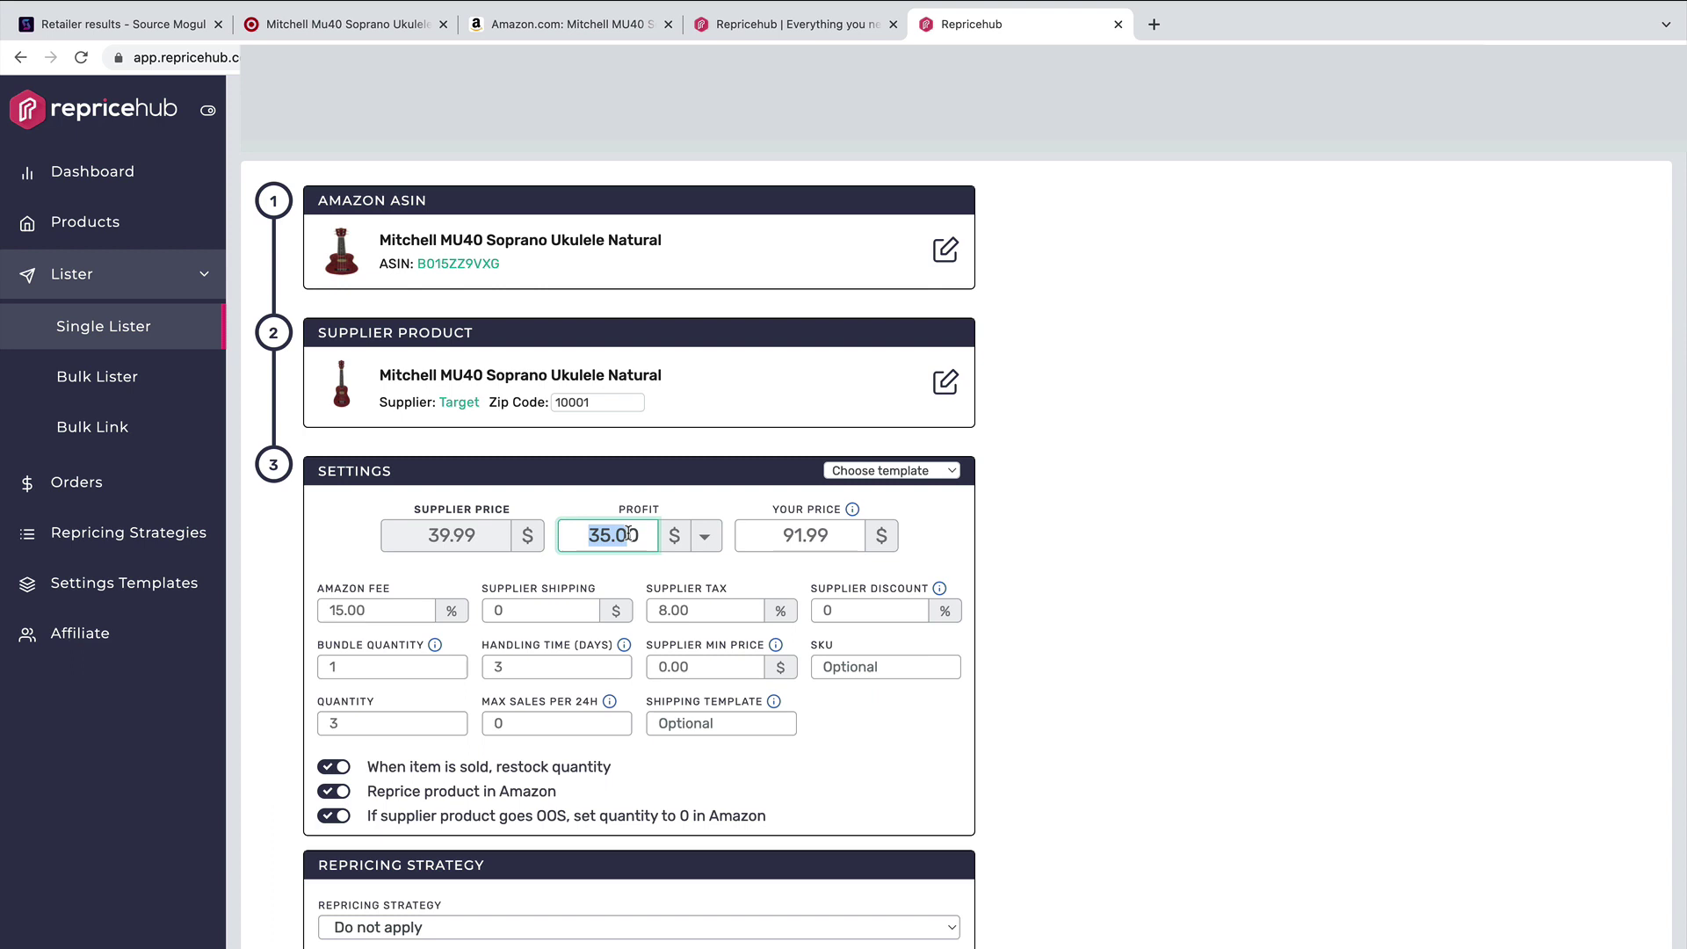
click(593, 535)
key(Right)
key(BackSpace)
text(2)
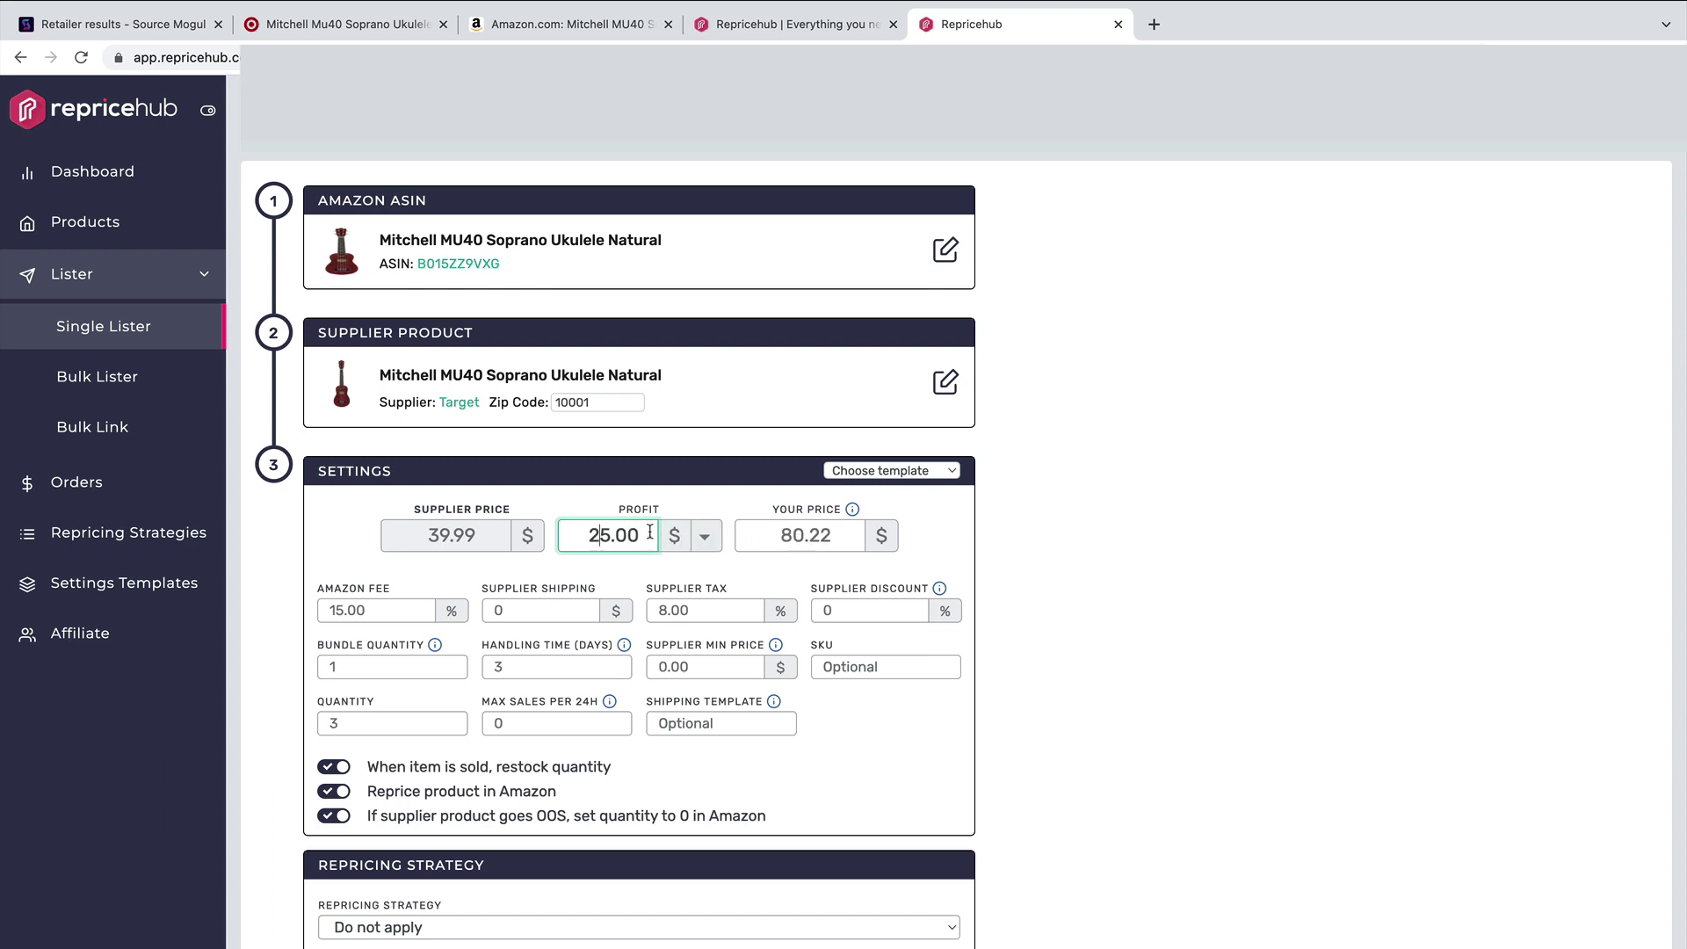
key(Right)
key(BackSpace)
text(3)
click(1104, 662)
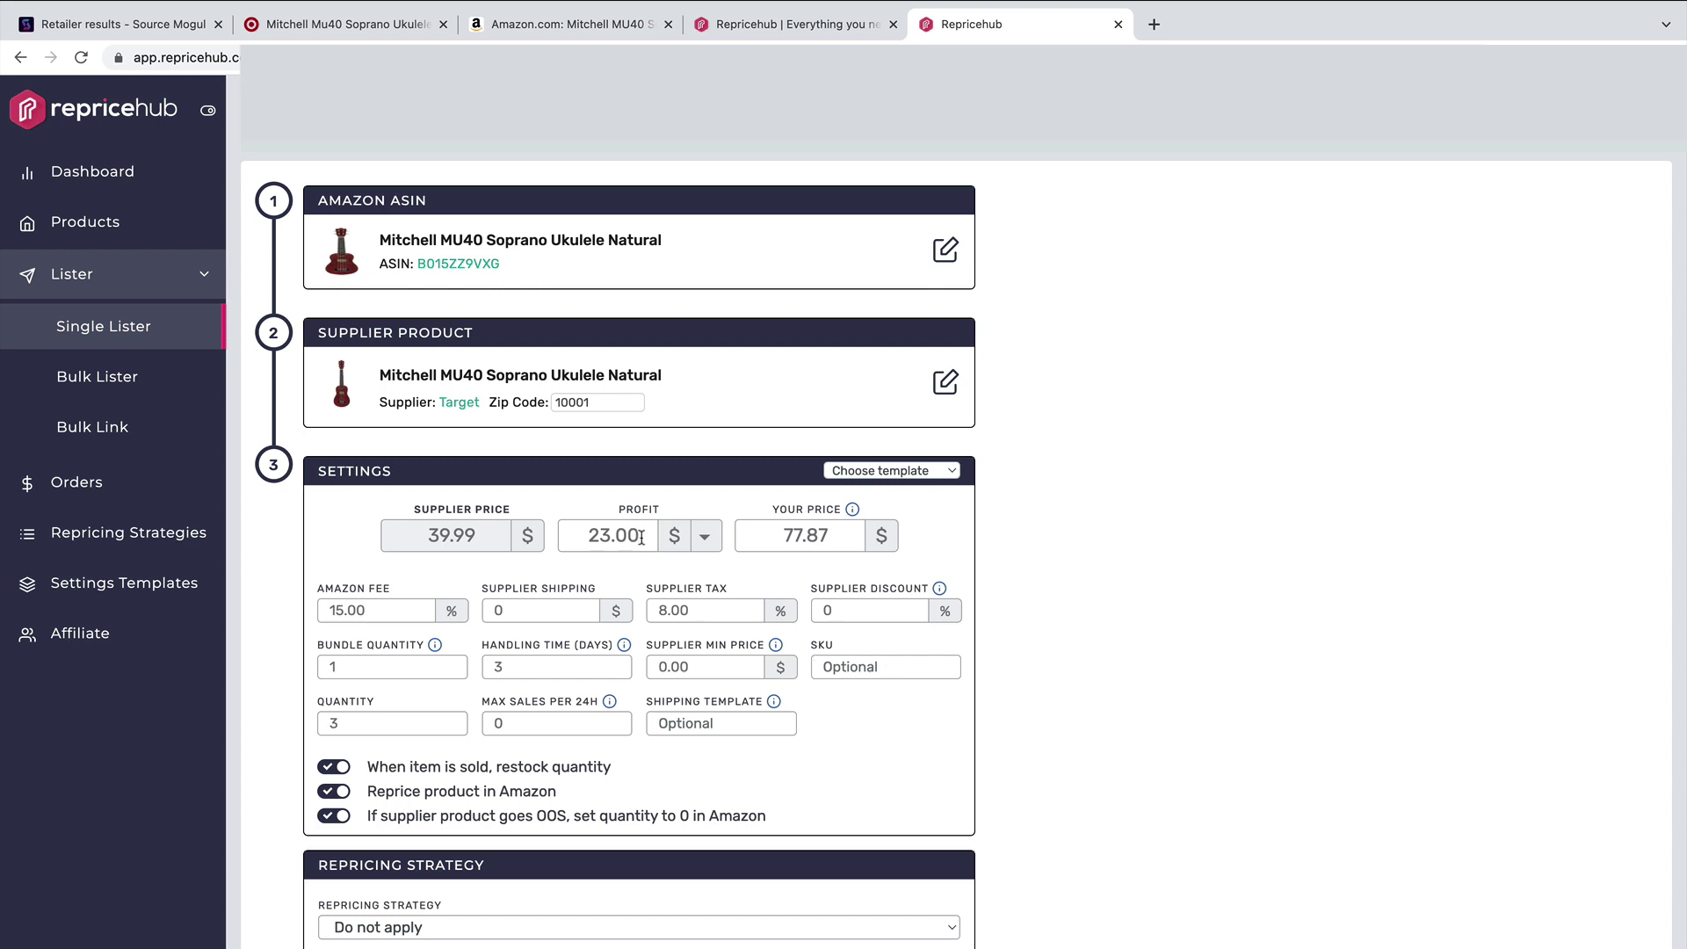
drag(641, 538, 585, 536)
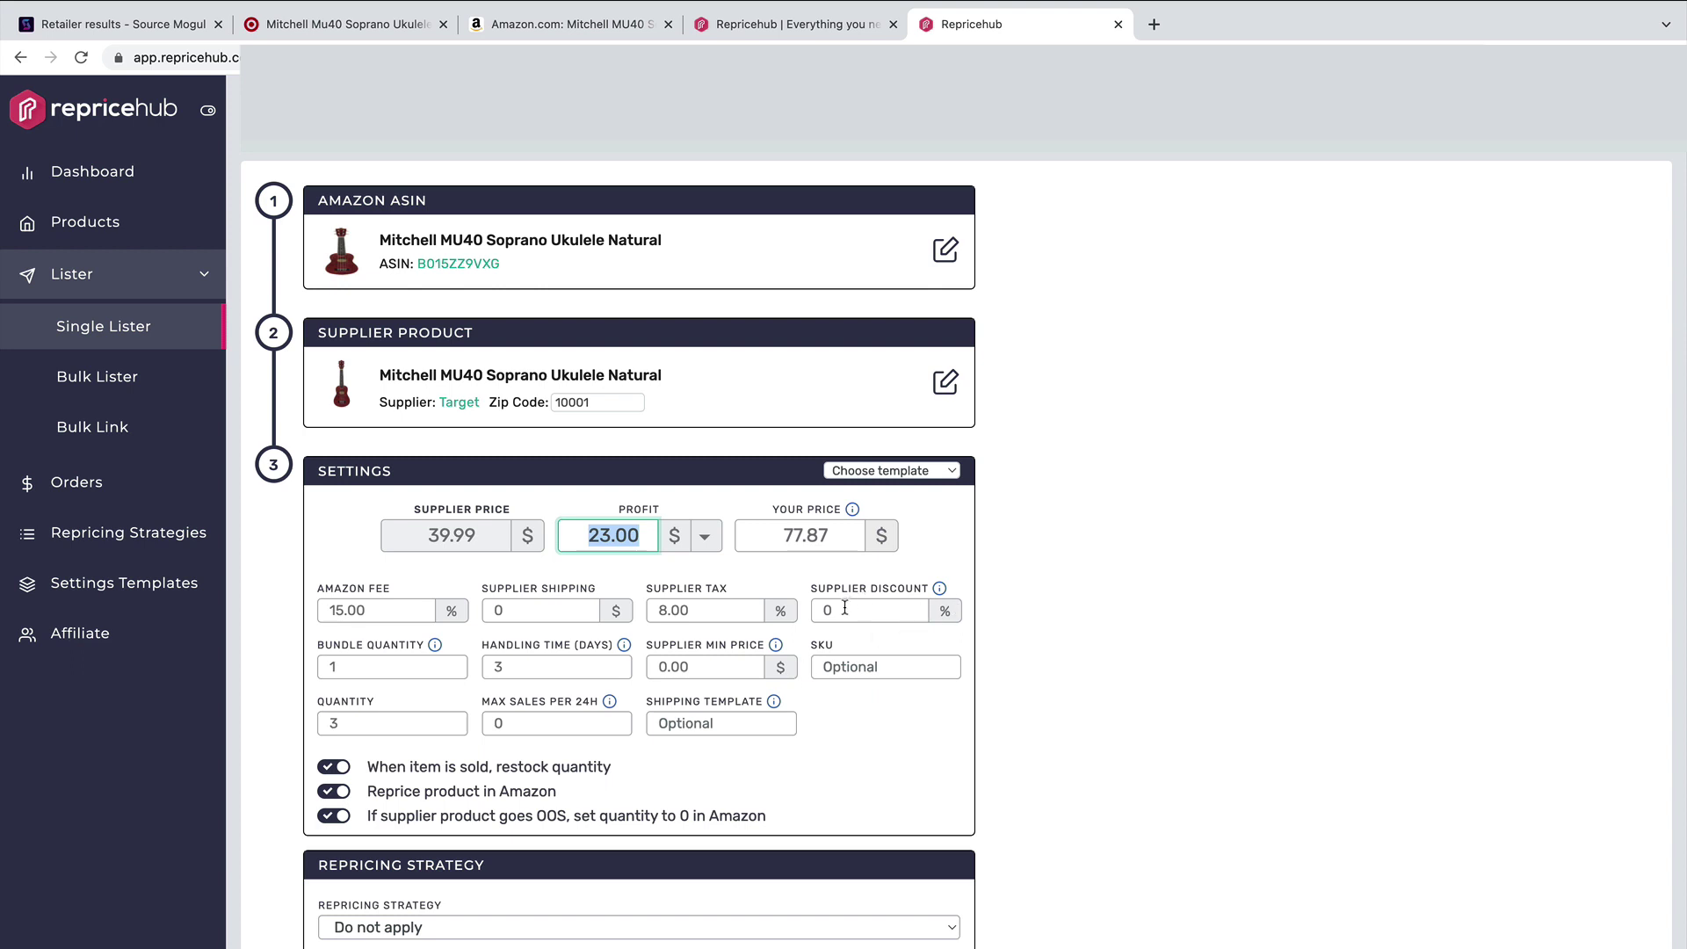
Set the supplier discount to 3 and the profit to 24.00, pricing it at 77.63
click(844, 607)
double_click(835, 608)
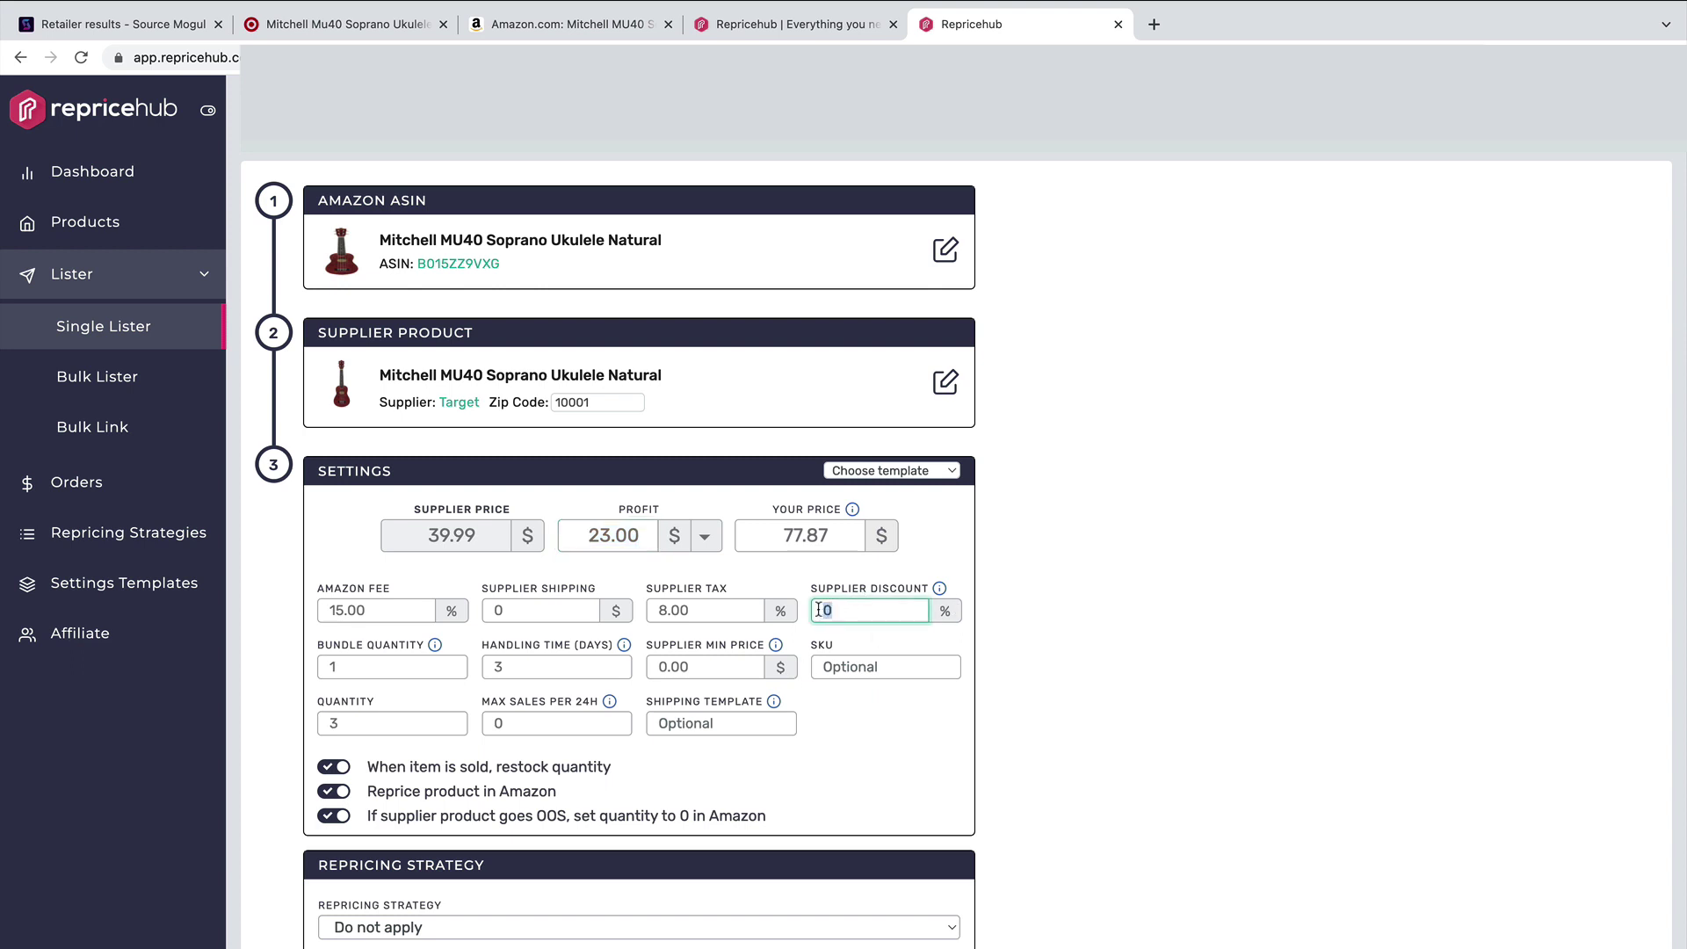
mouse_move(941, 592)
text(3)
key(BackSpace)
text(3)
drag(610, 536, 603, 536)
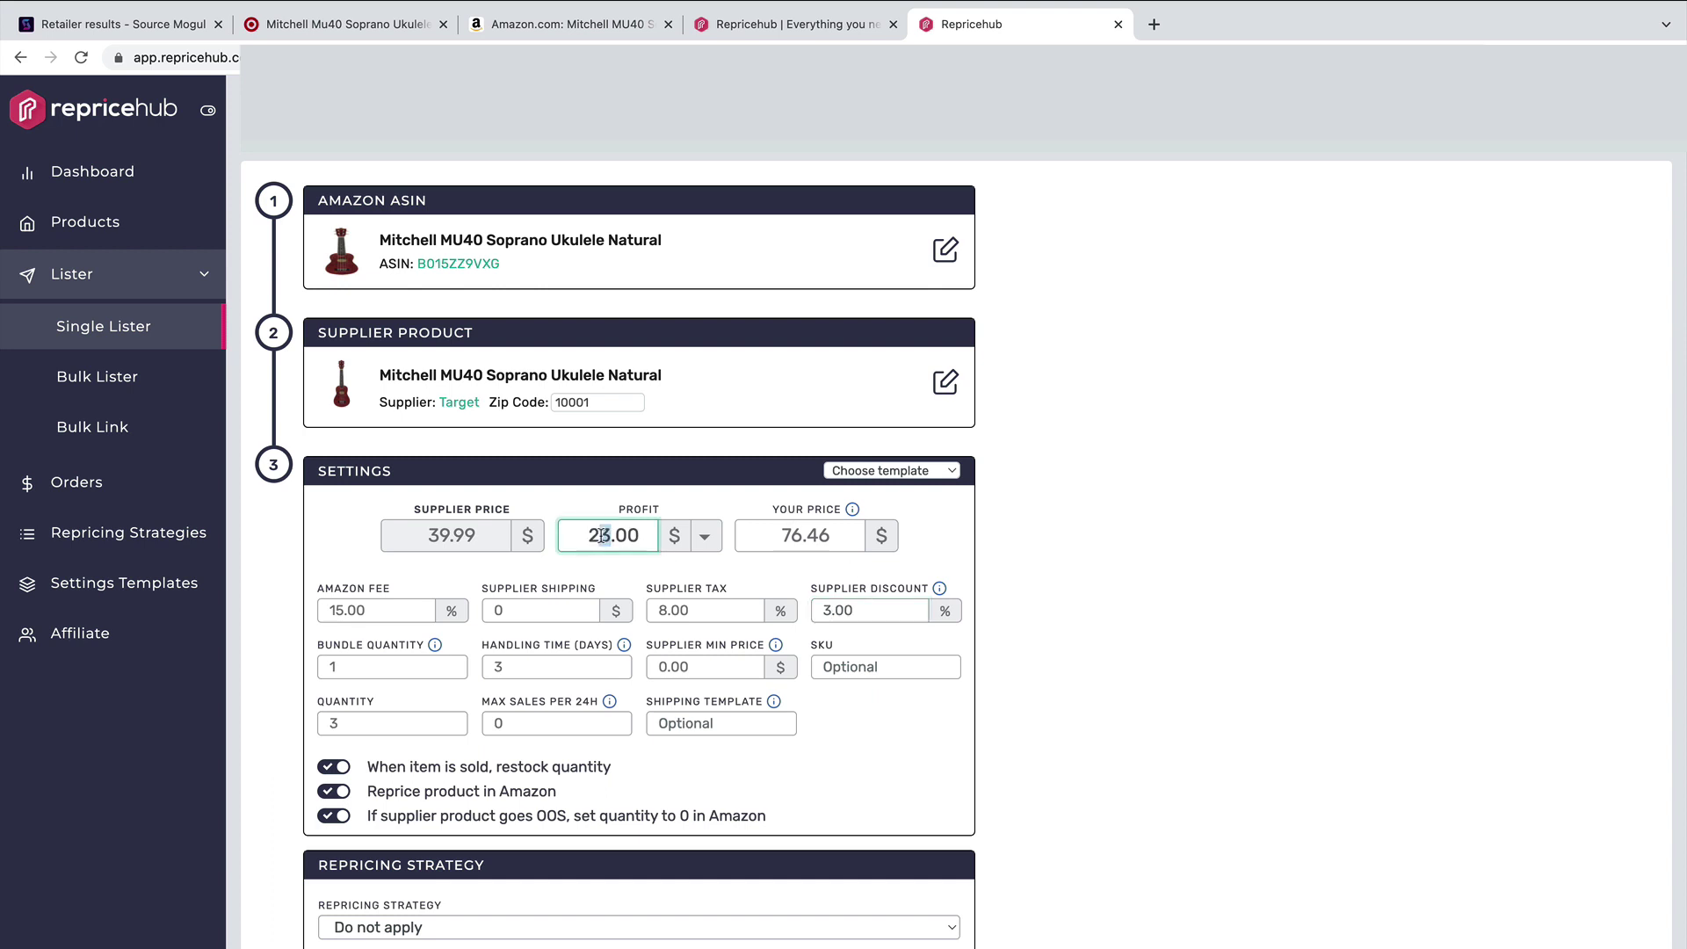
text(4)
click(1058, 536)
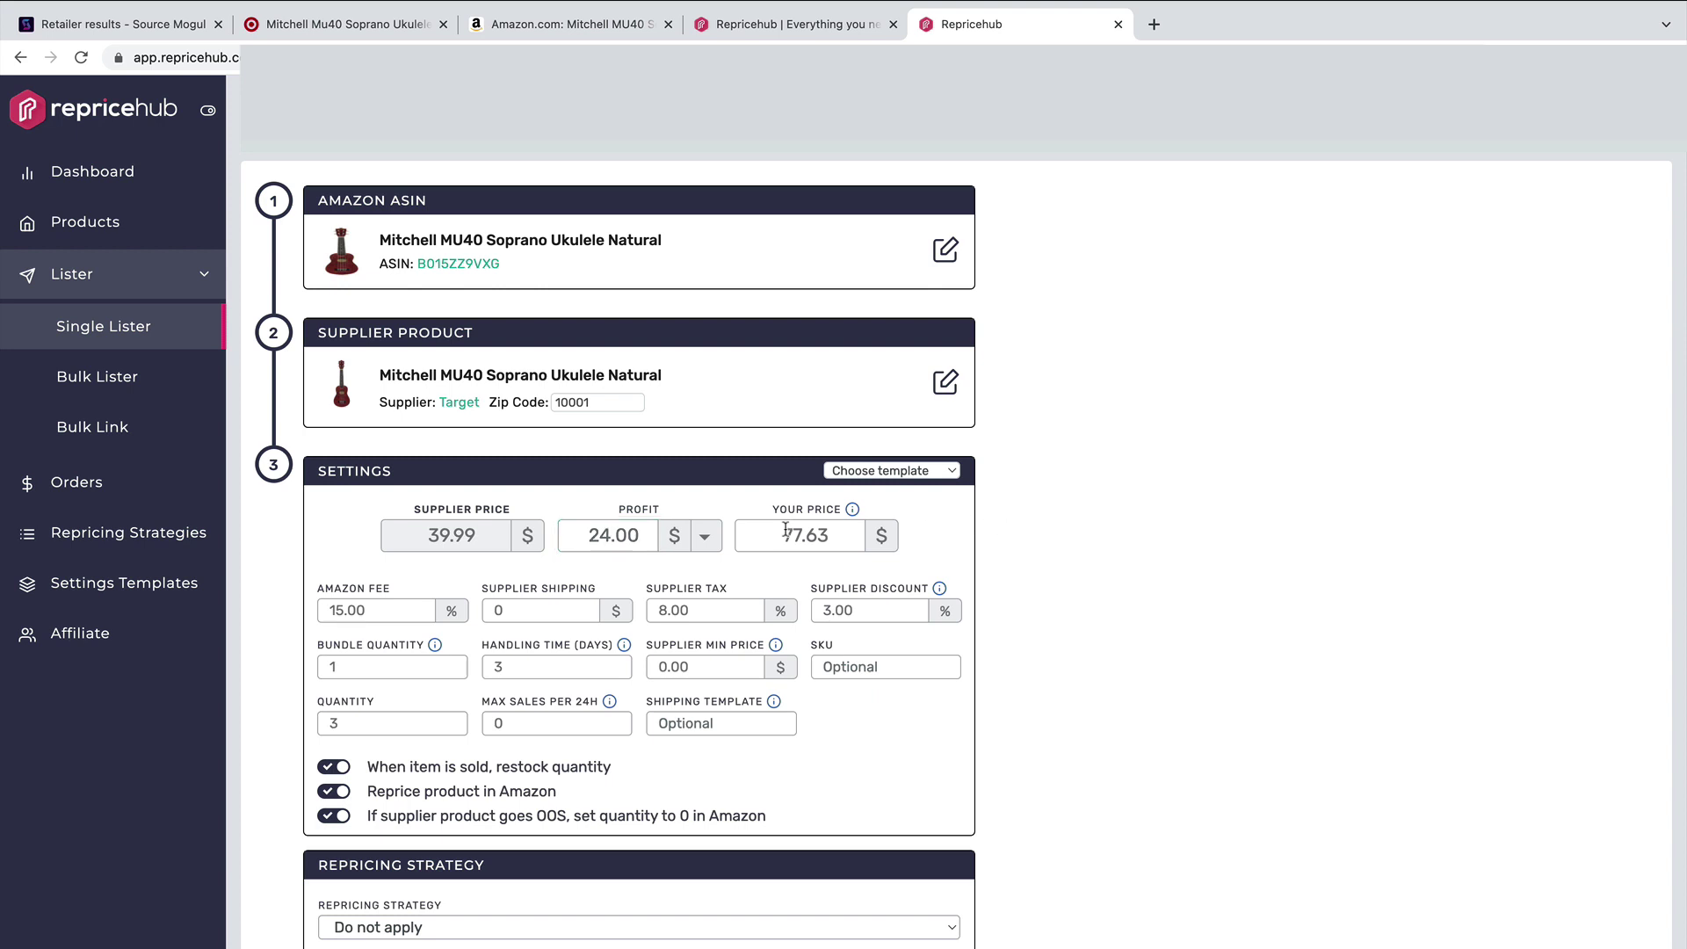
Set the handling time to 5 days and recheck the 24.00 profit
drag(540, 666, 493, 667)
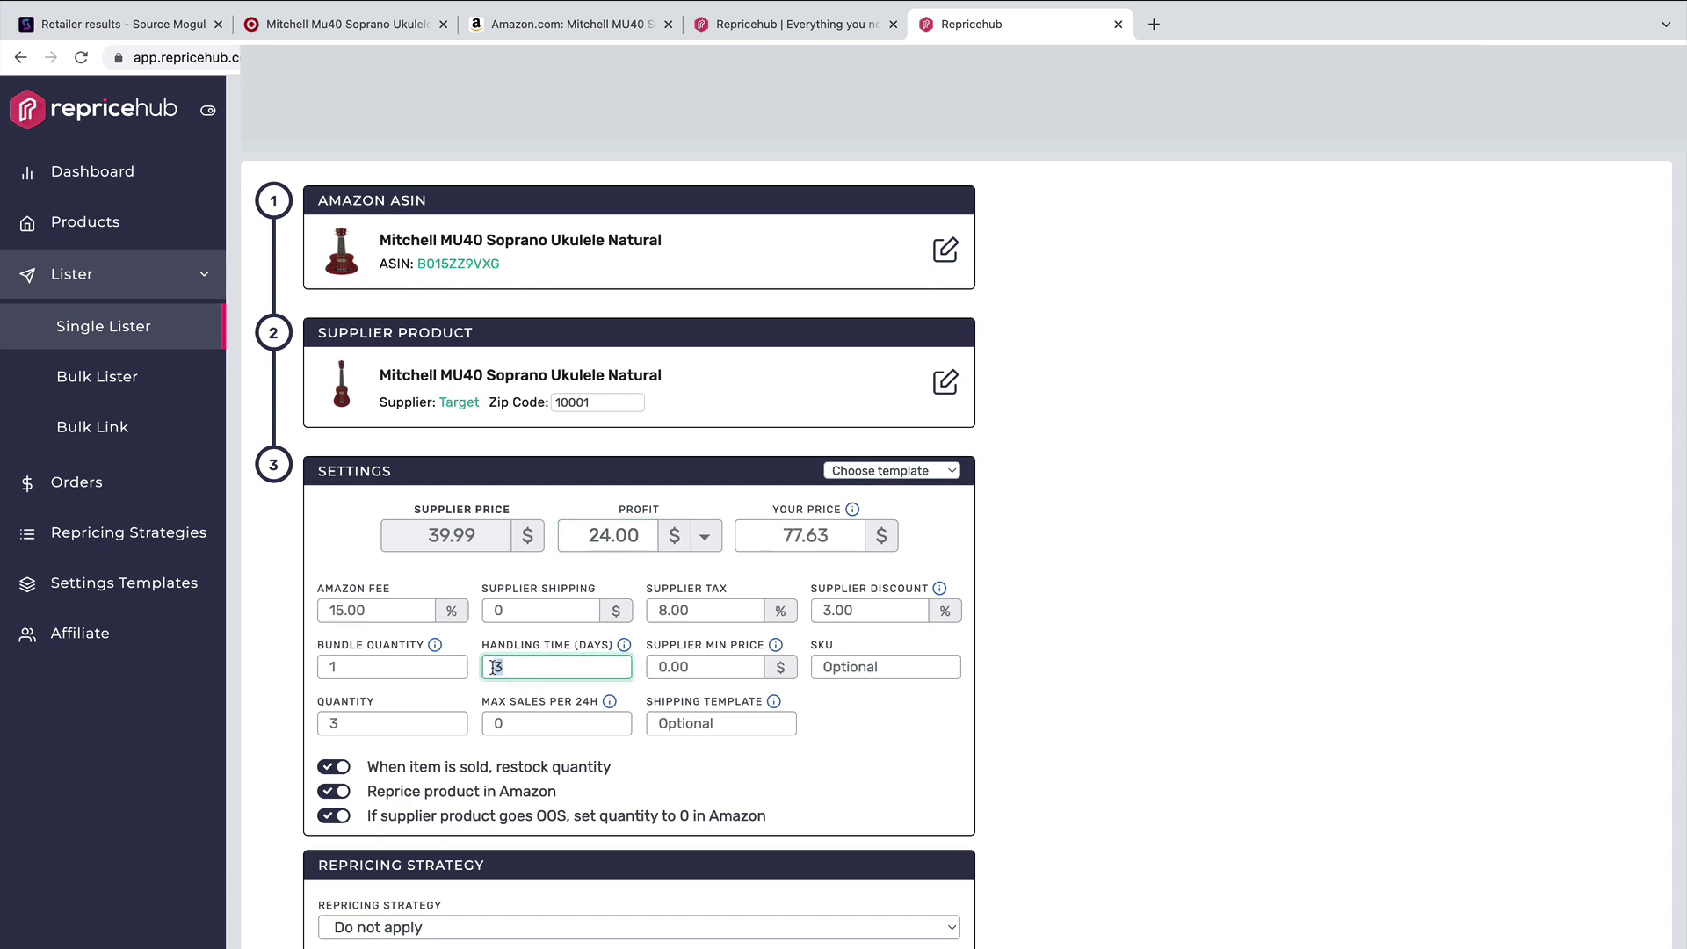
text(5)
click(1050, 583)
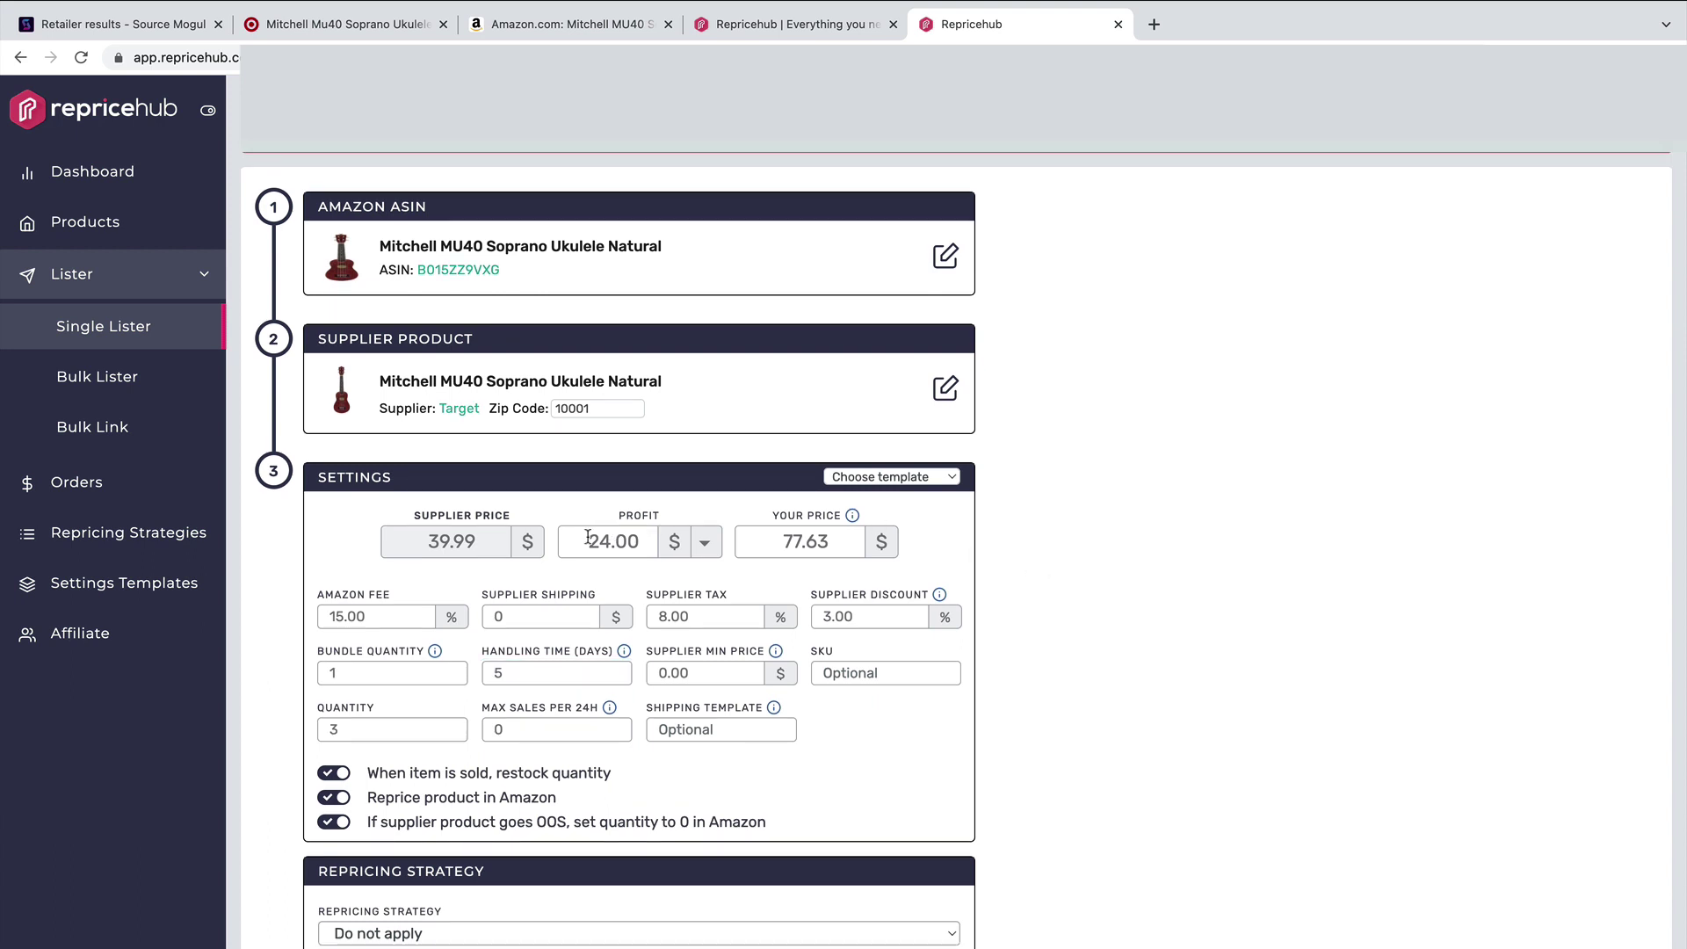
drag(588, 537, 641, 536)
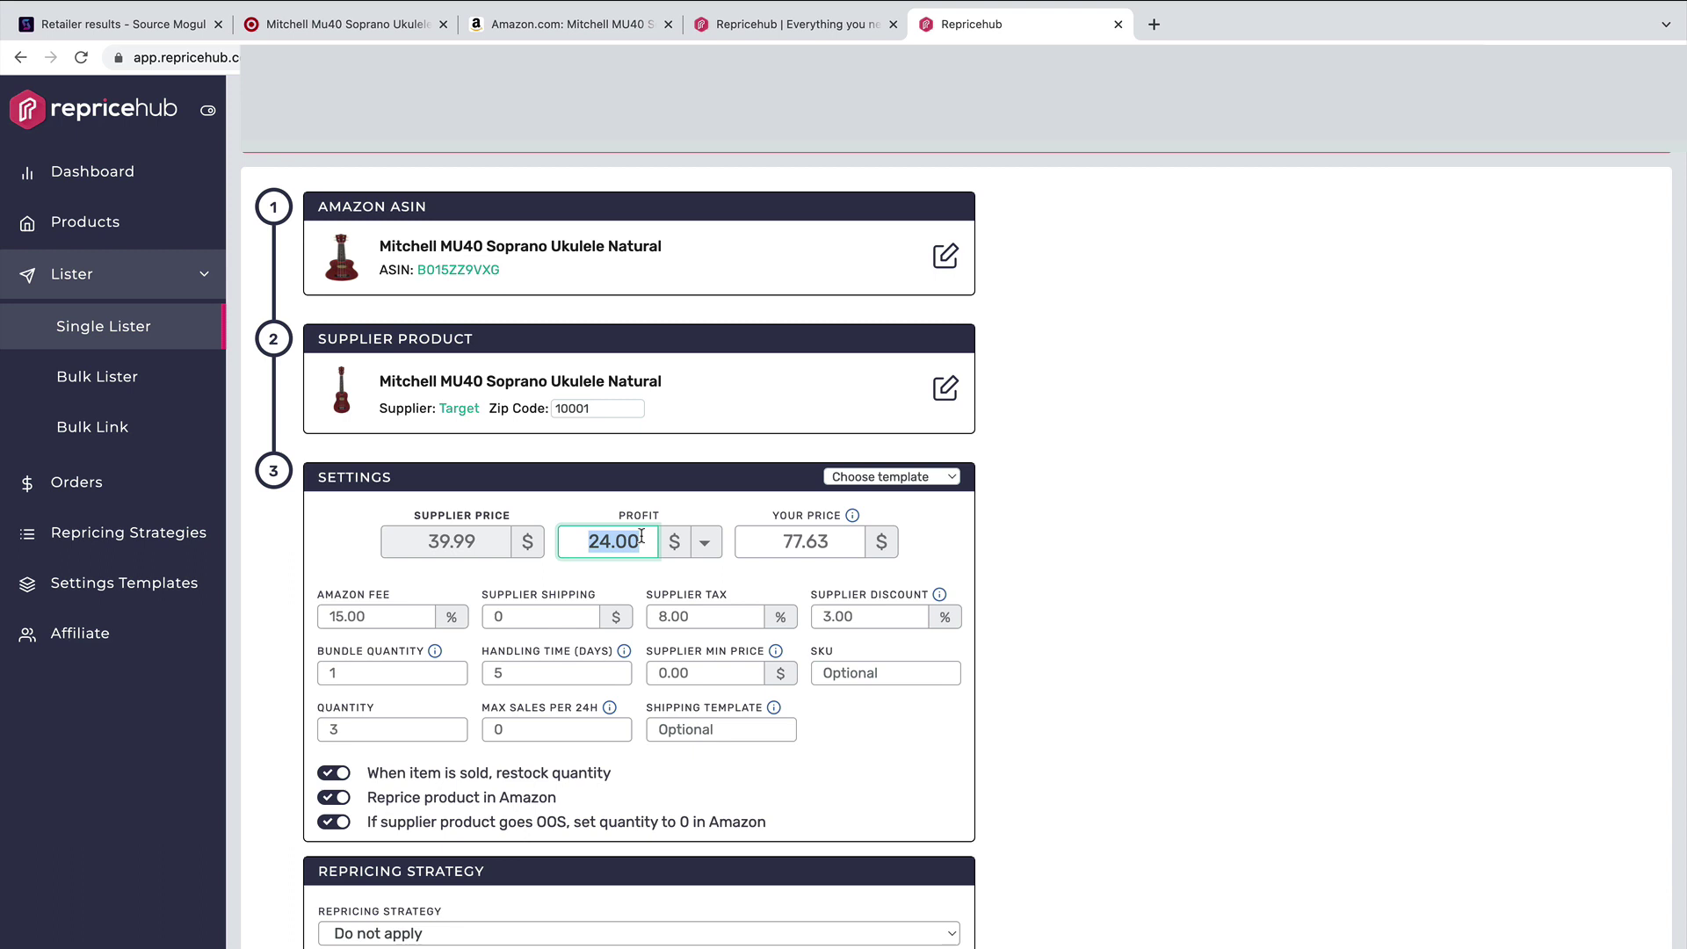
click(1017, 575)
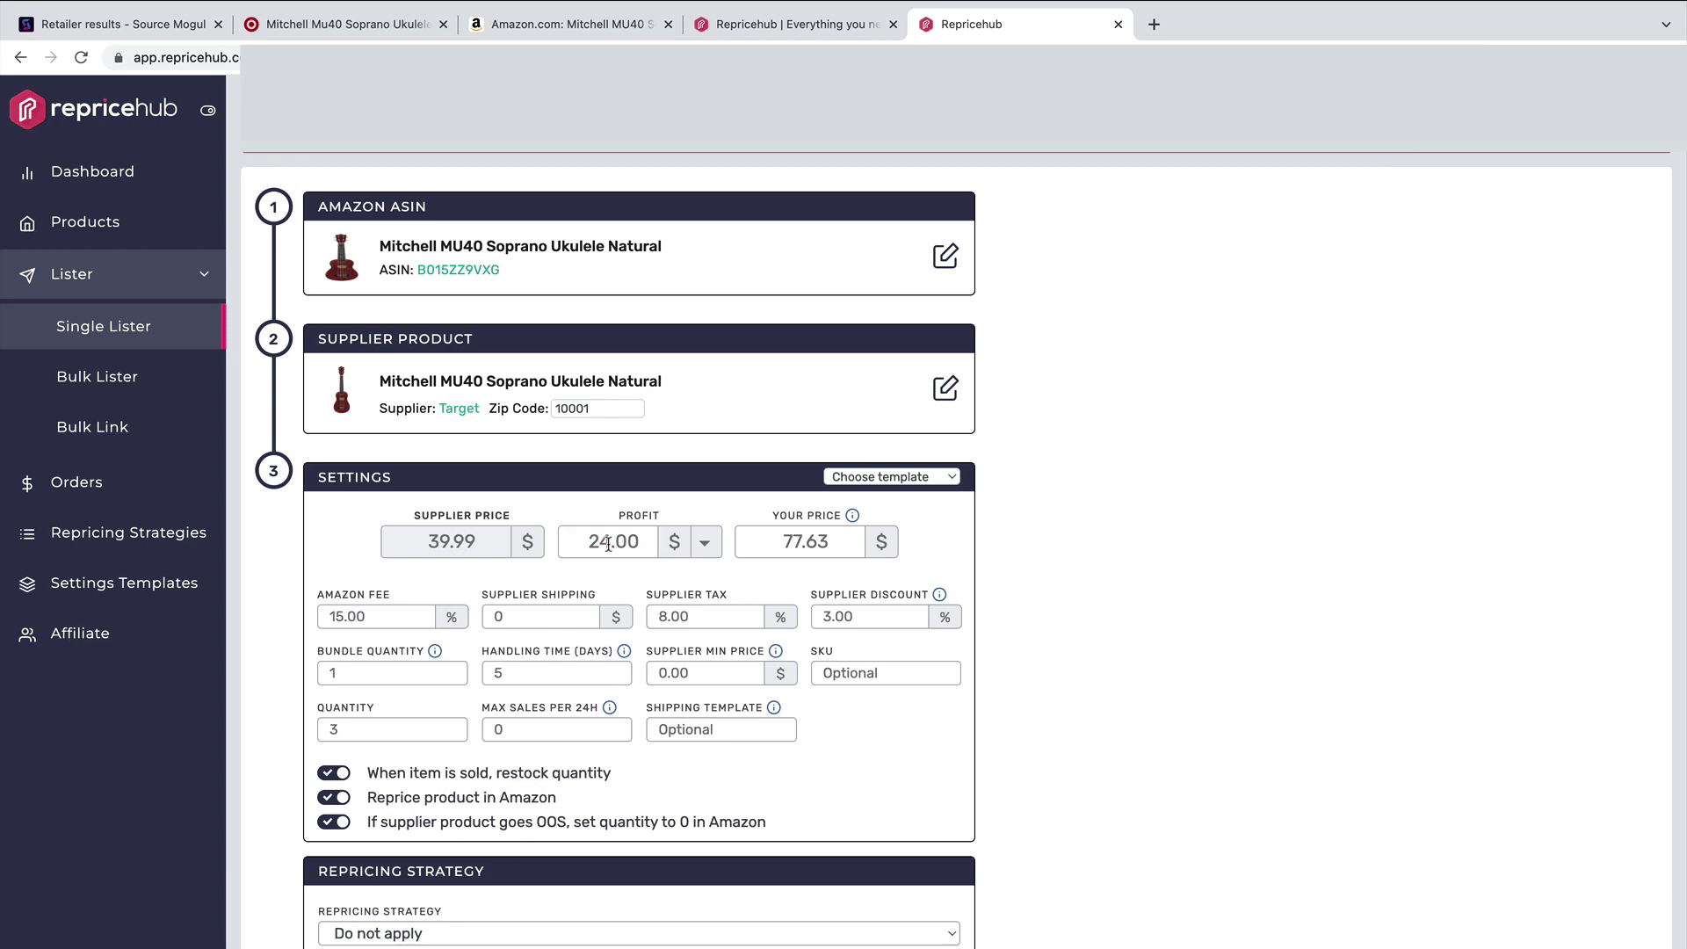
click(609, 544)
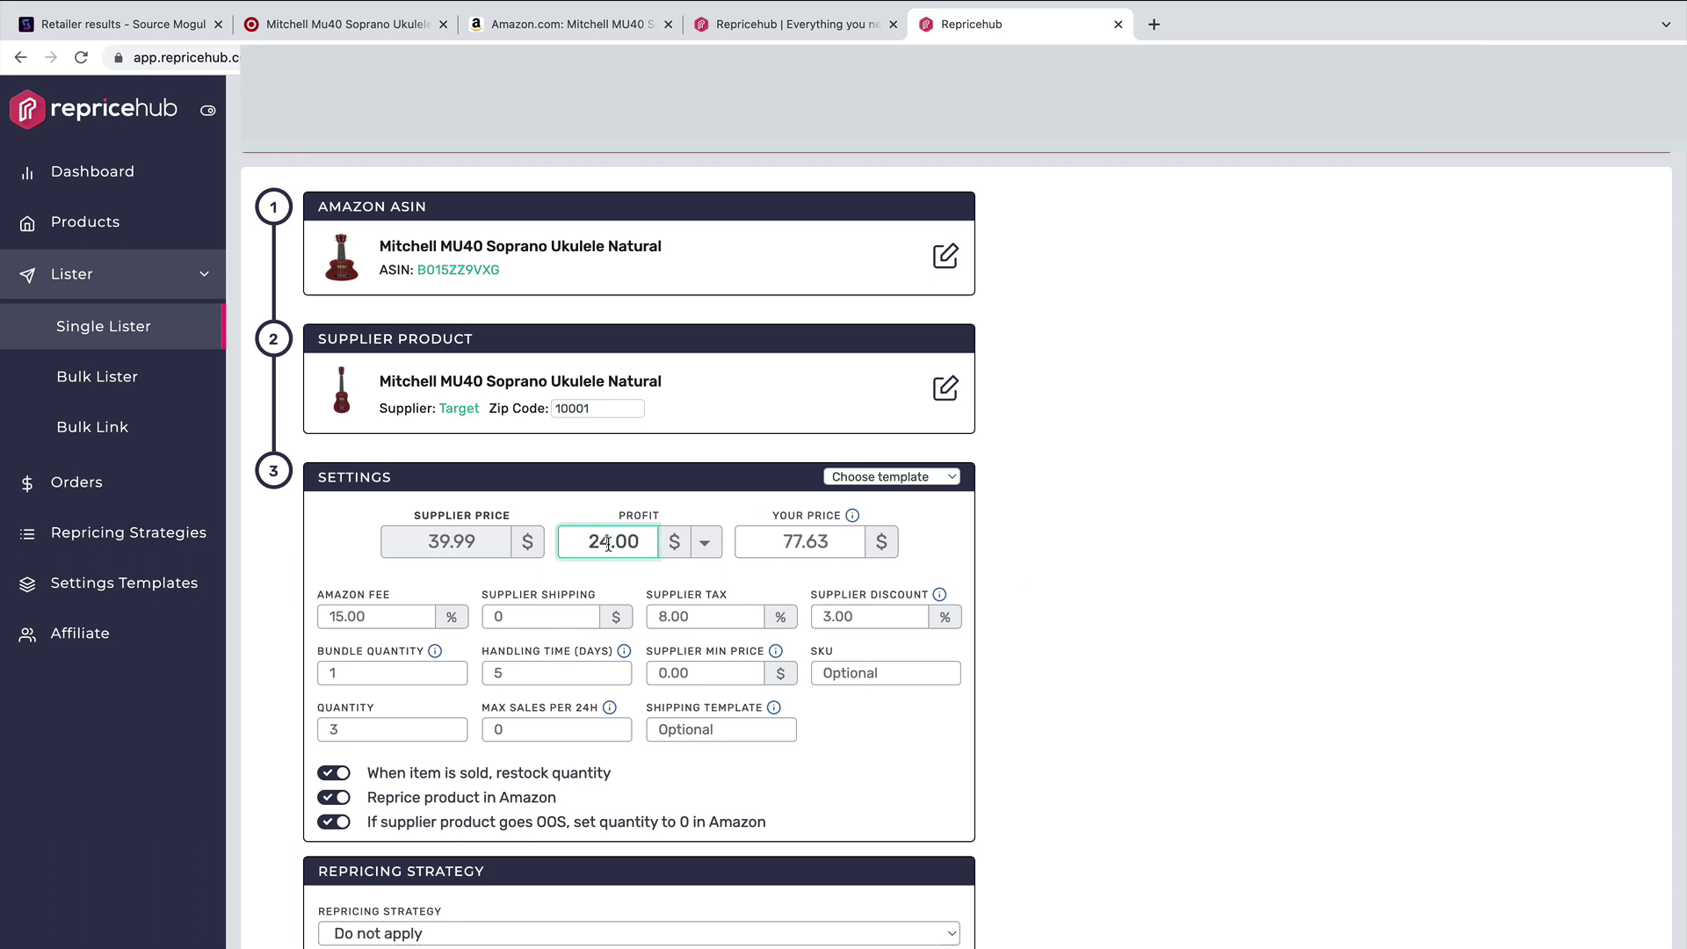
View all buying options for the Mitchell MU40 on Amazon and note the $84.44 offer
mouse_move(427, 11)
click(570, 72)
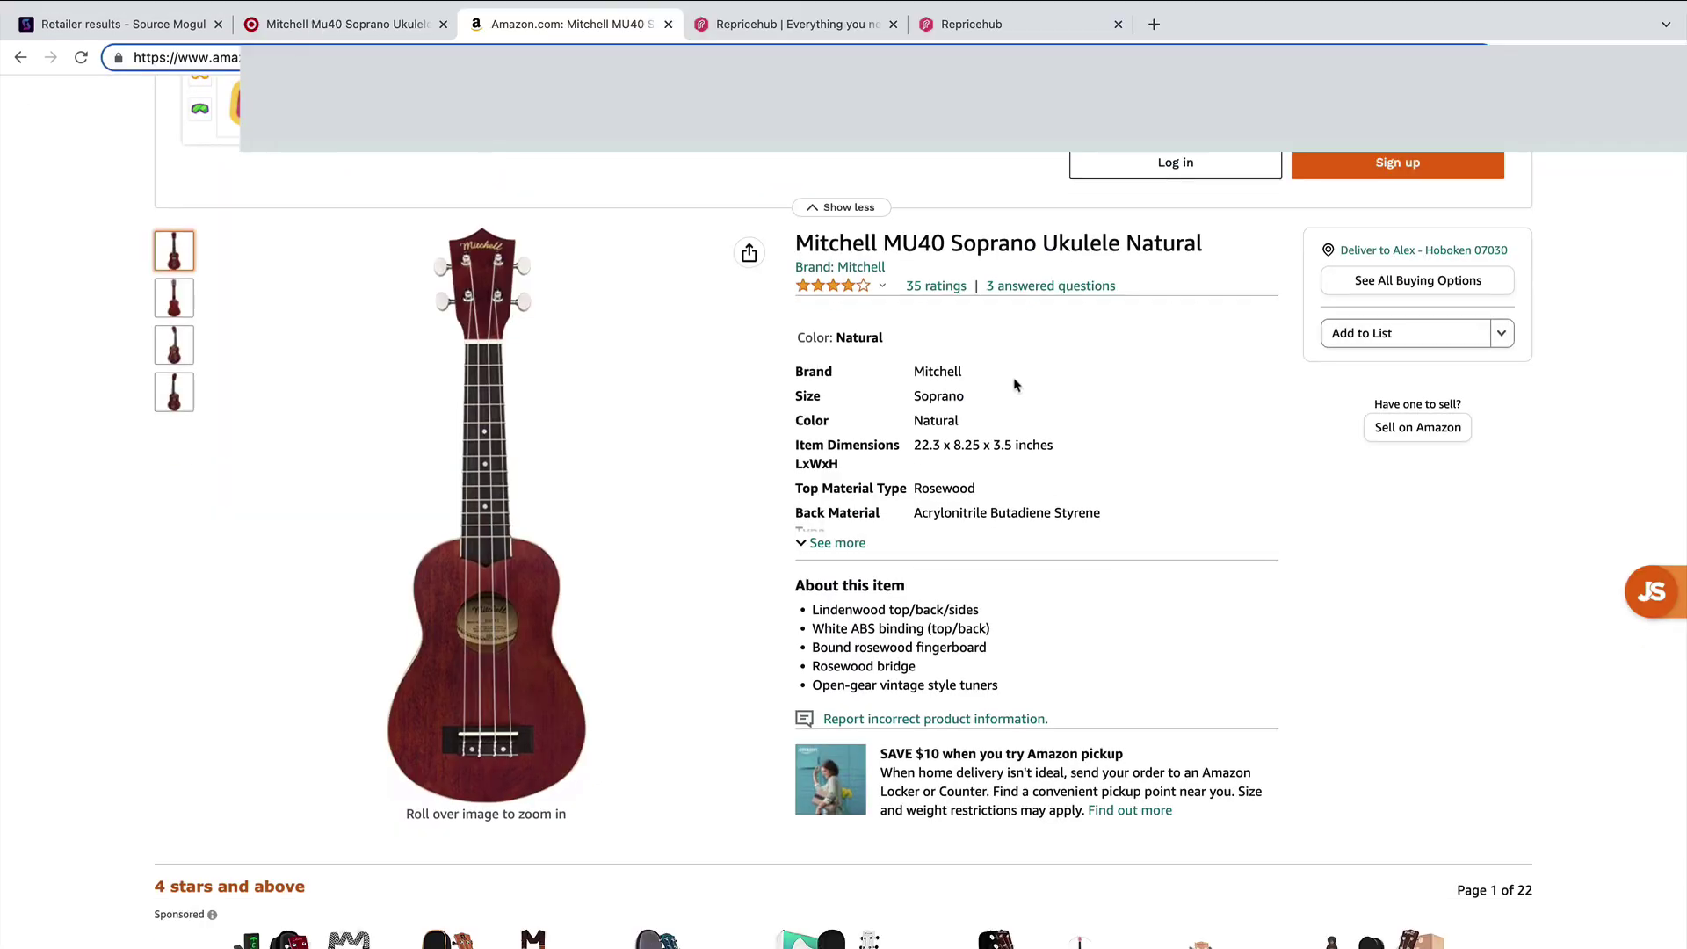
click(1401, 285)
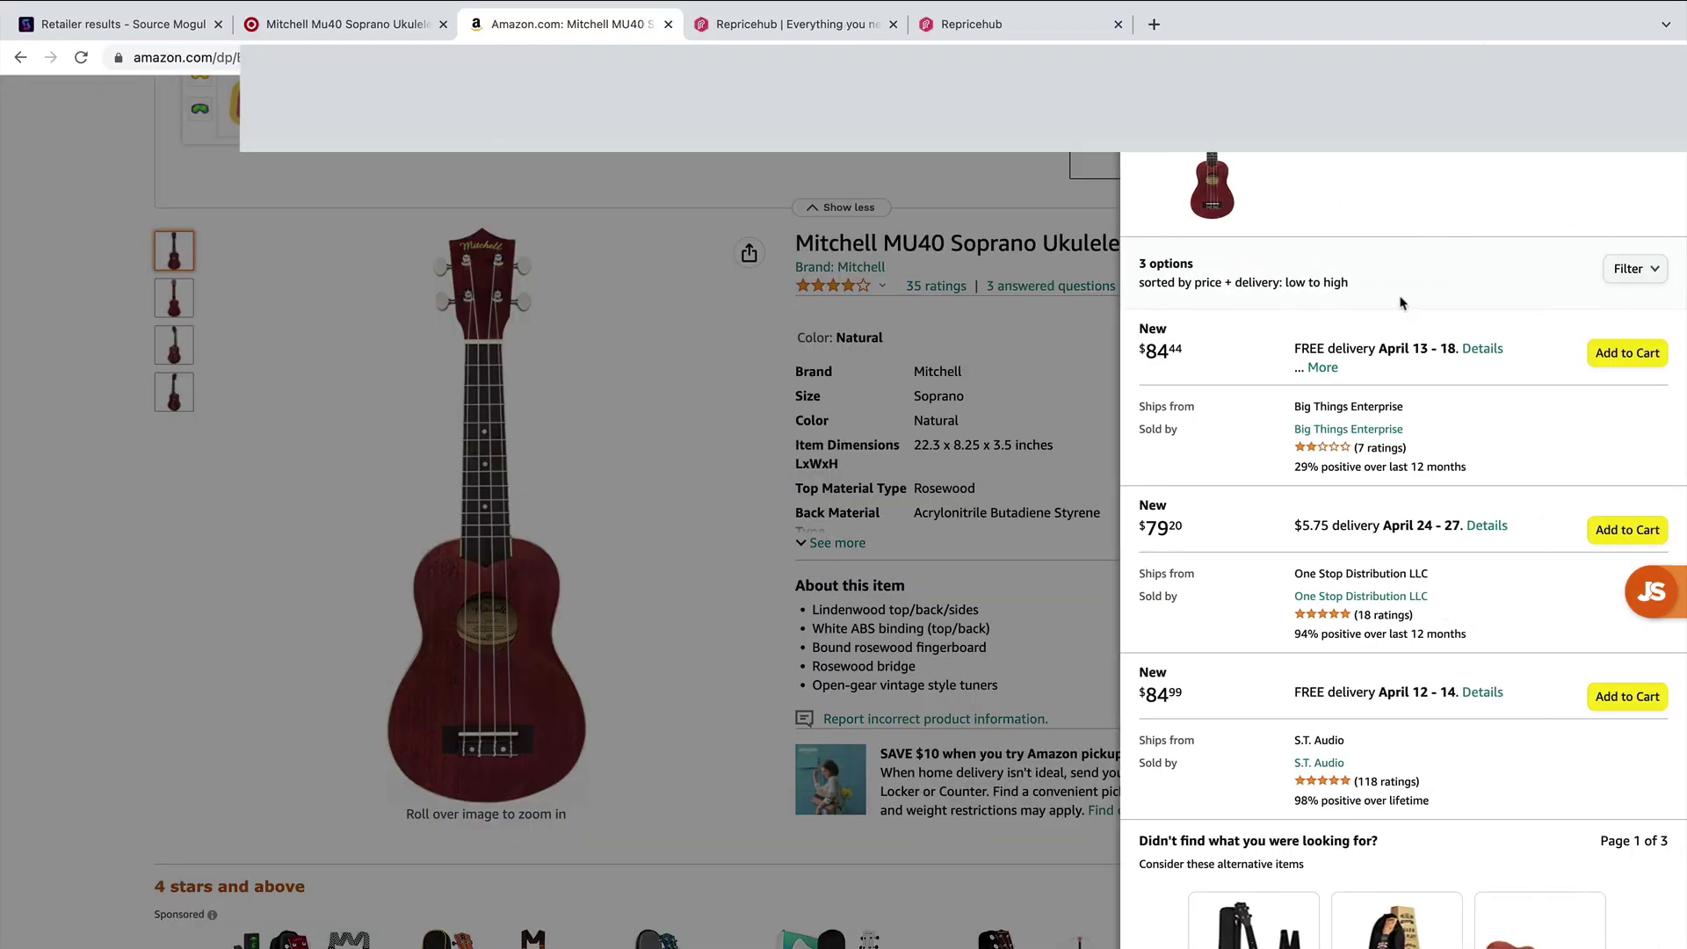
mouse_move(1357, 349)
mouse_down()
mouse_move(1305, 347)
mouse_move(1351, 345)
mouse_up()
click(1295, 347)
drag(1145, 349, 1188, 351)
scroll(1312, 528, down, 1)
scroll(1312, 528, up, 1)
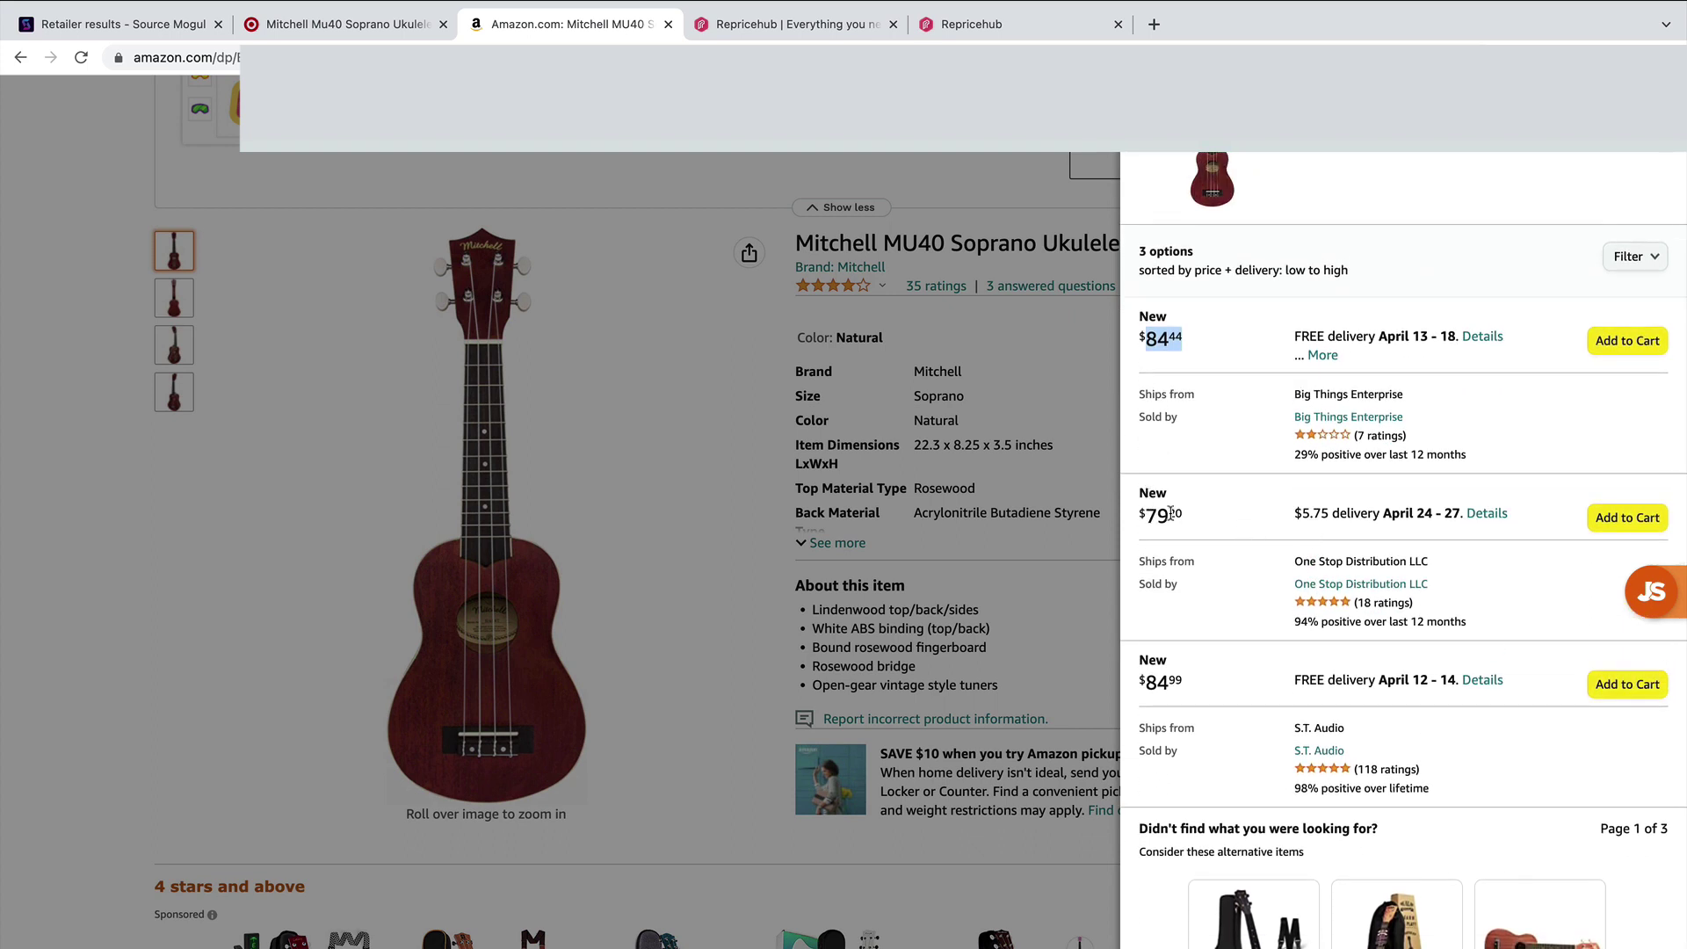
click(971, 24)
Change Your Price to 78.99, raising the profit to 25.15
click(793, 540)
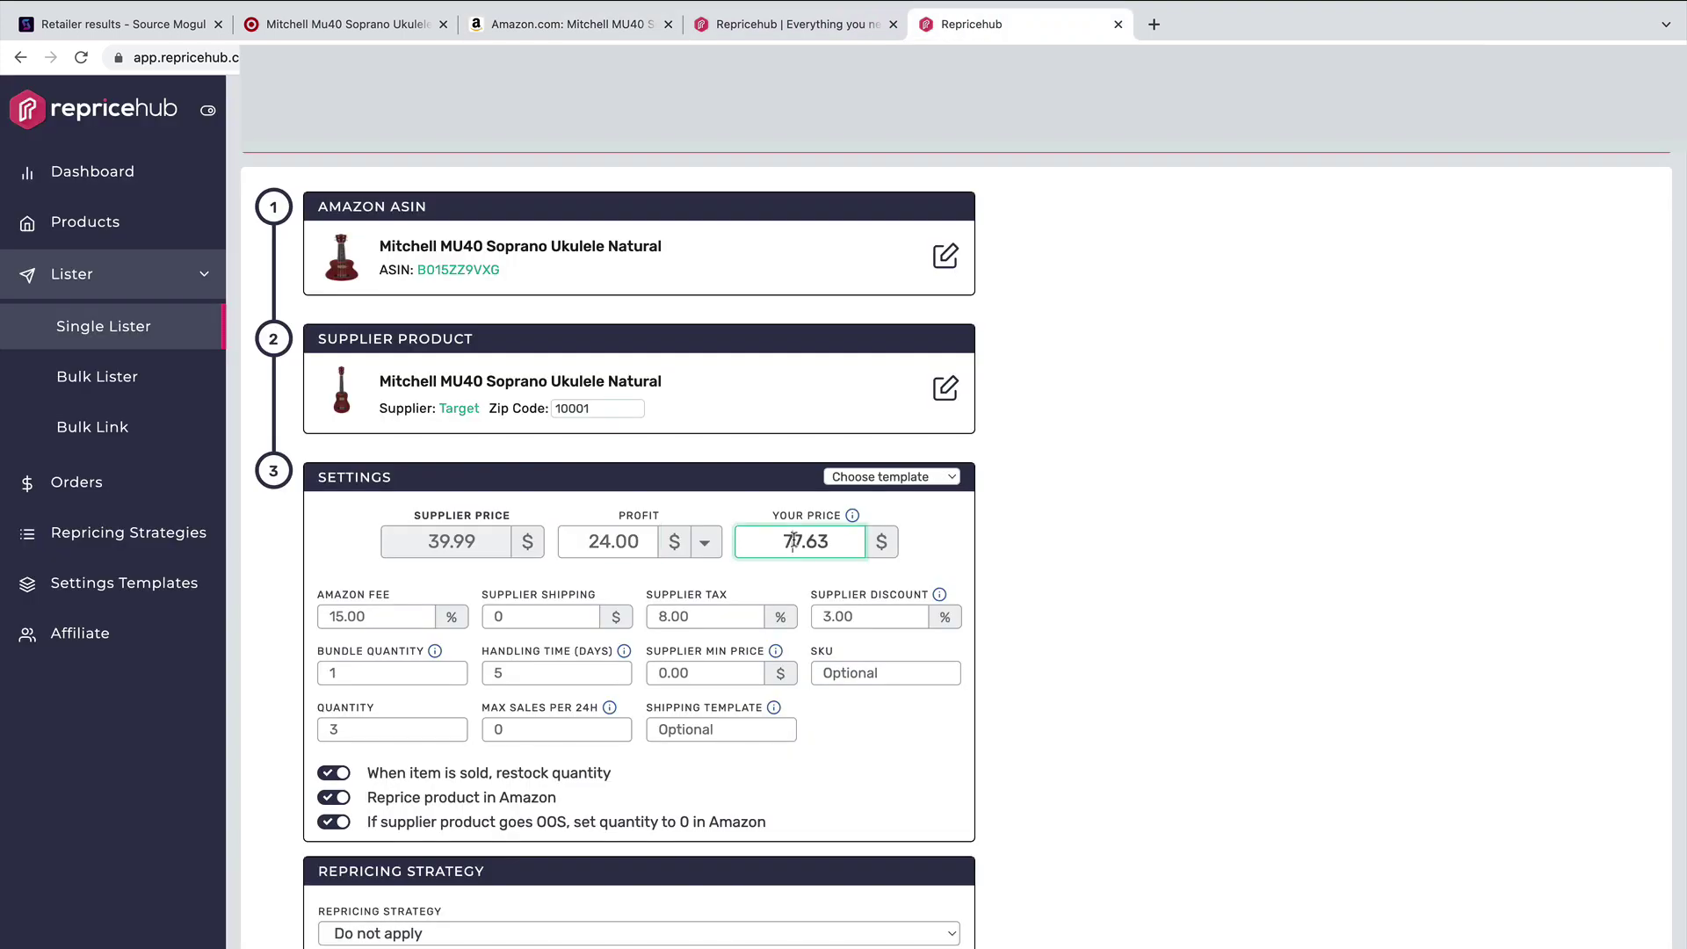
key(BackSpace)
text(8)
key(Delete)
key(BackSpace)
text(99)
click(595, 549)
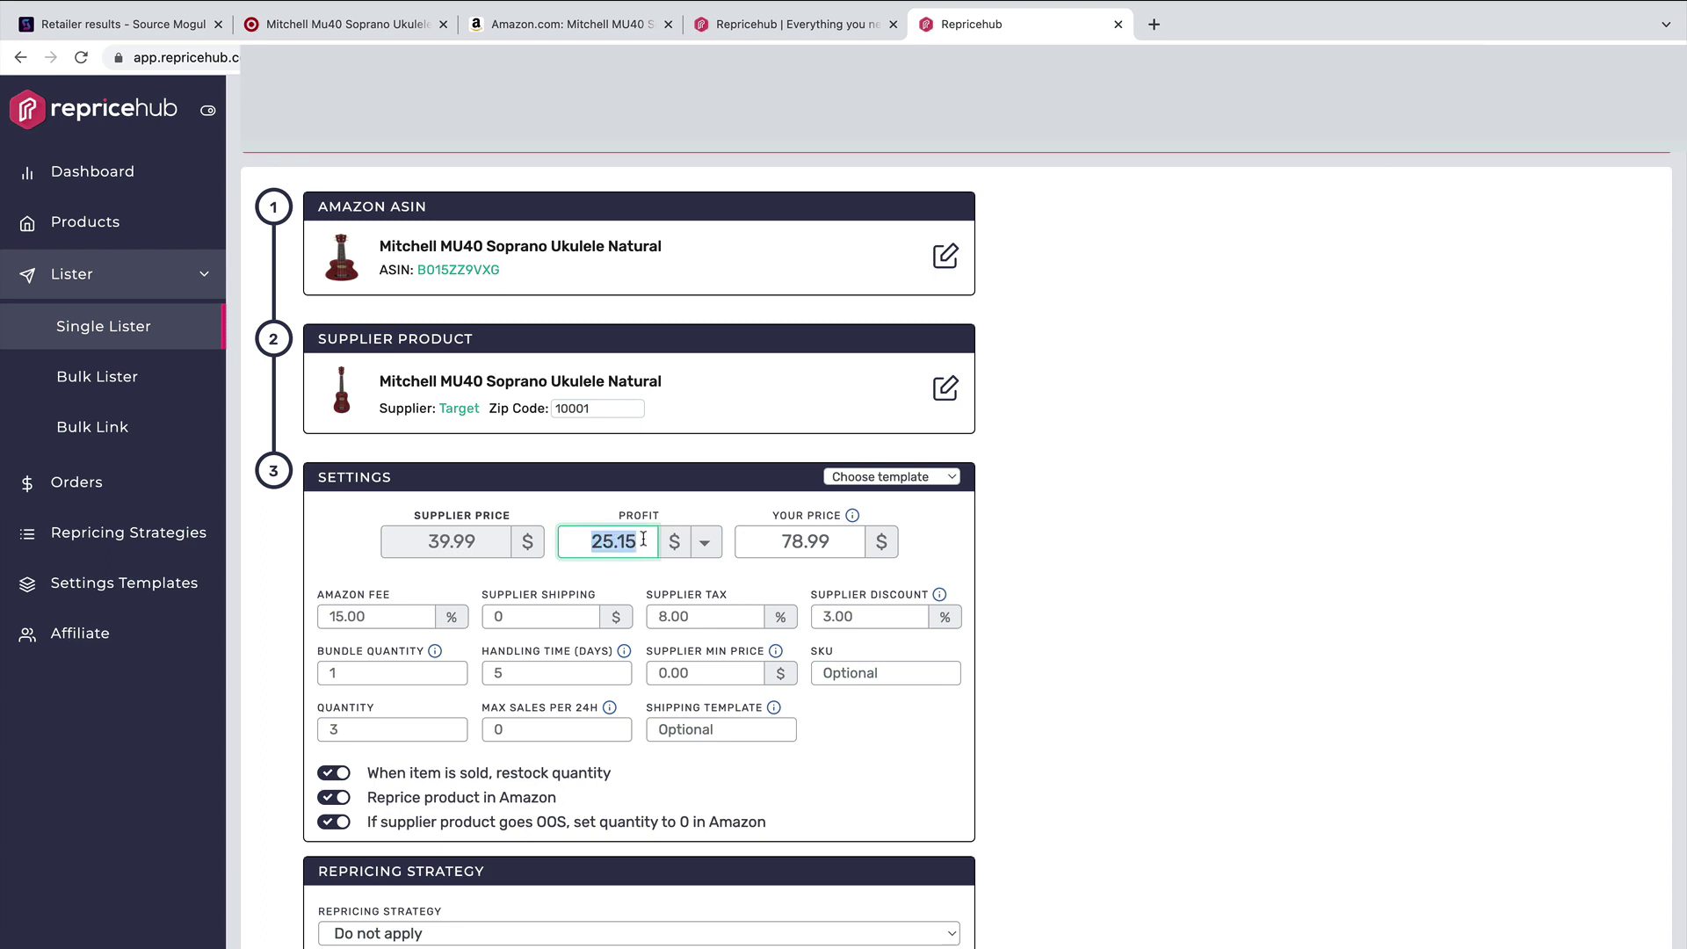
click(1025, 557)
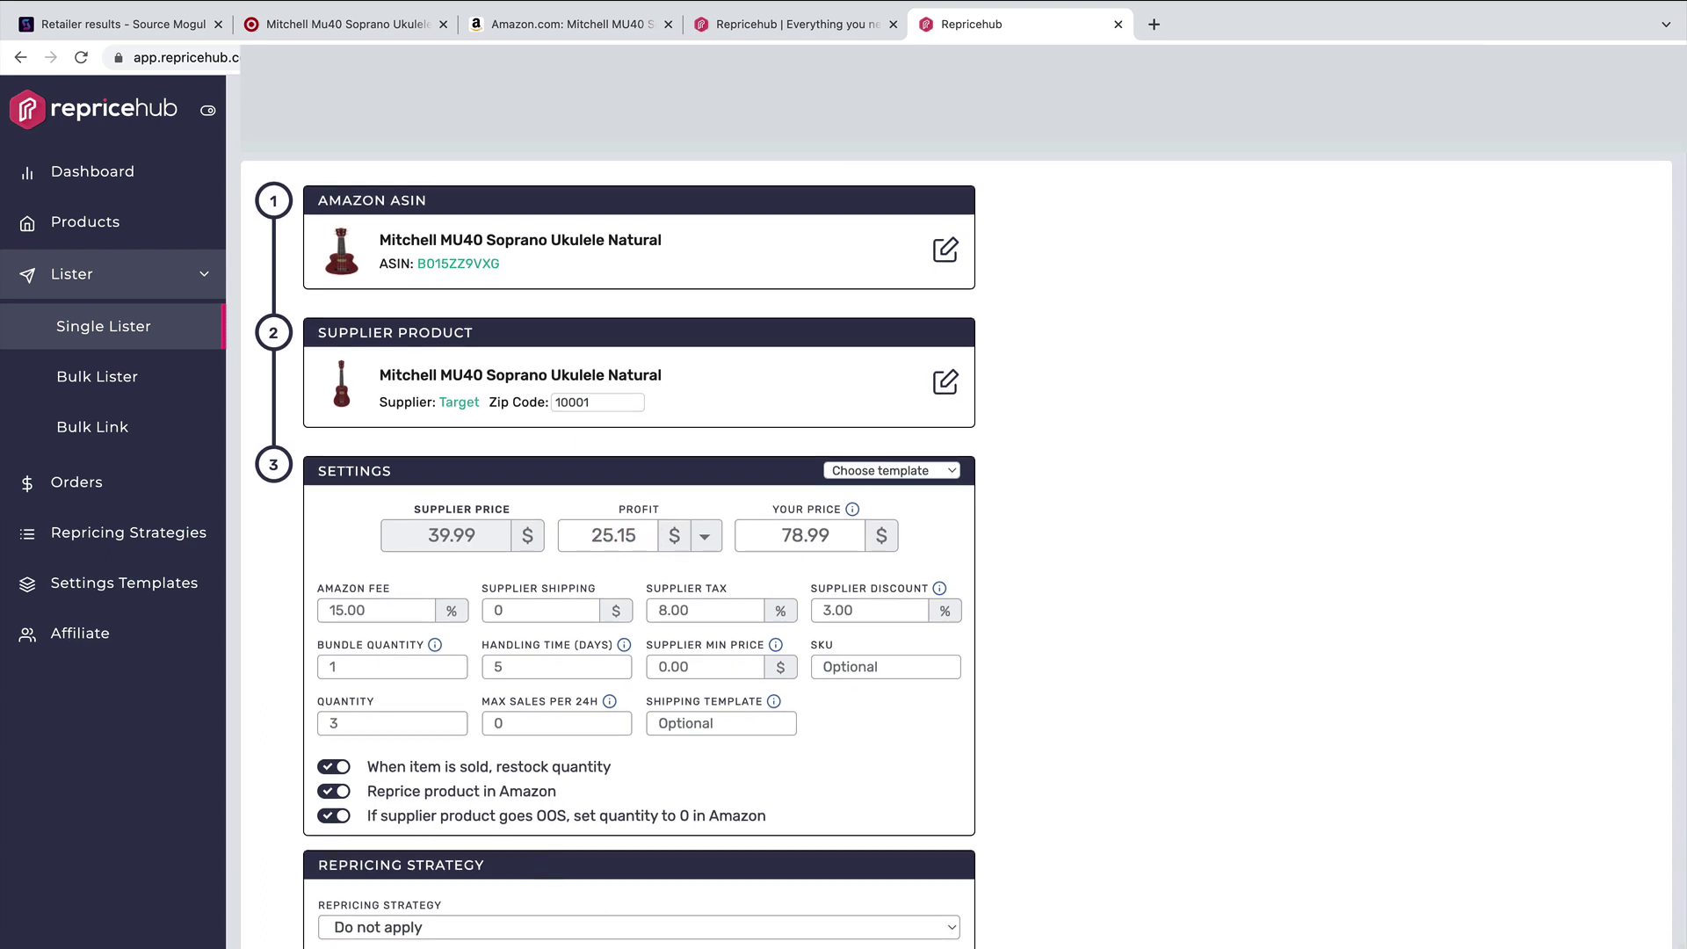
Review the settings template list and the 8.00 supplier tax without changing them
click(922, 474)
click(923, 475)
click(999, 472)
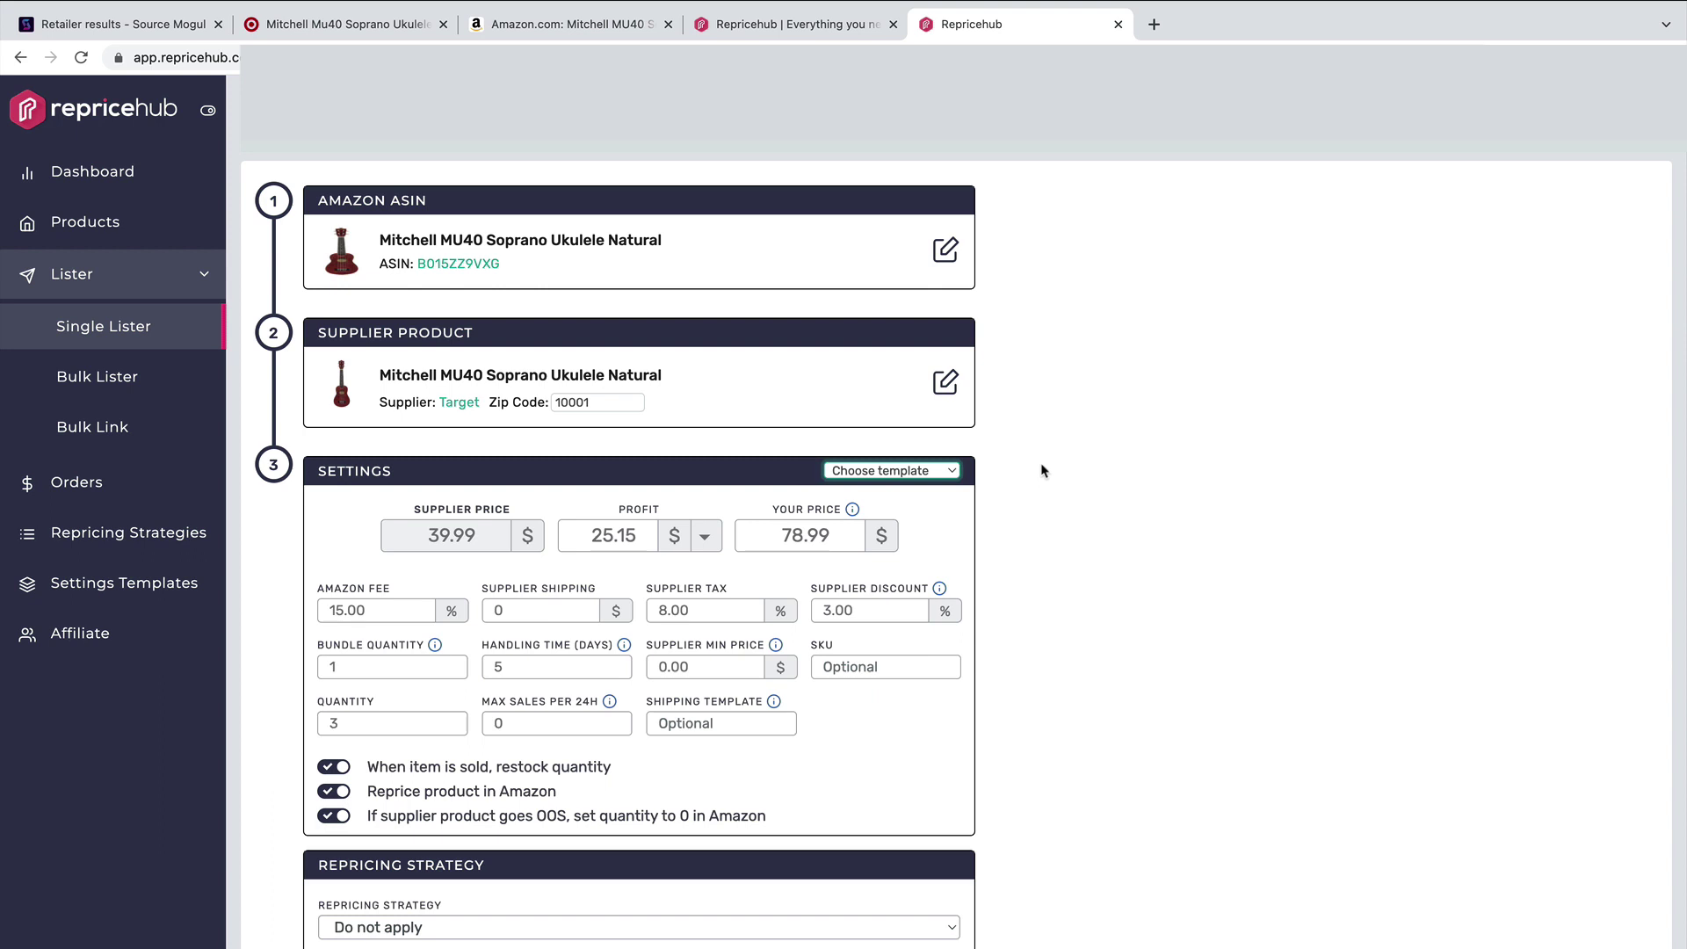
click(665, 610)
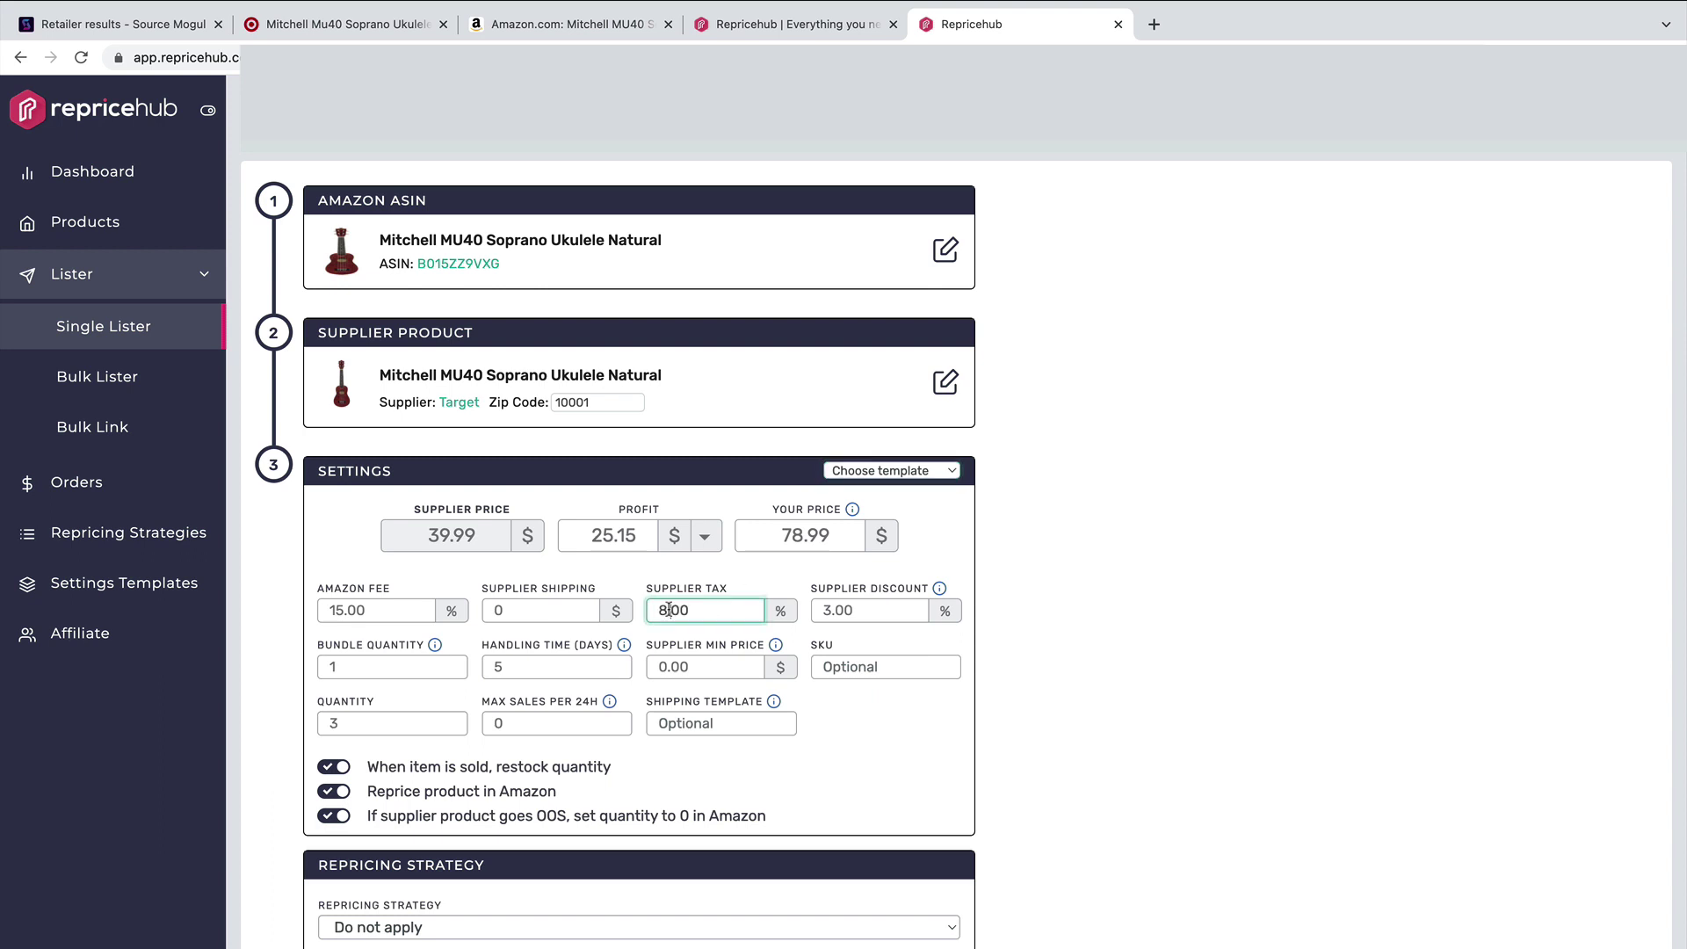
click(1126, 615)
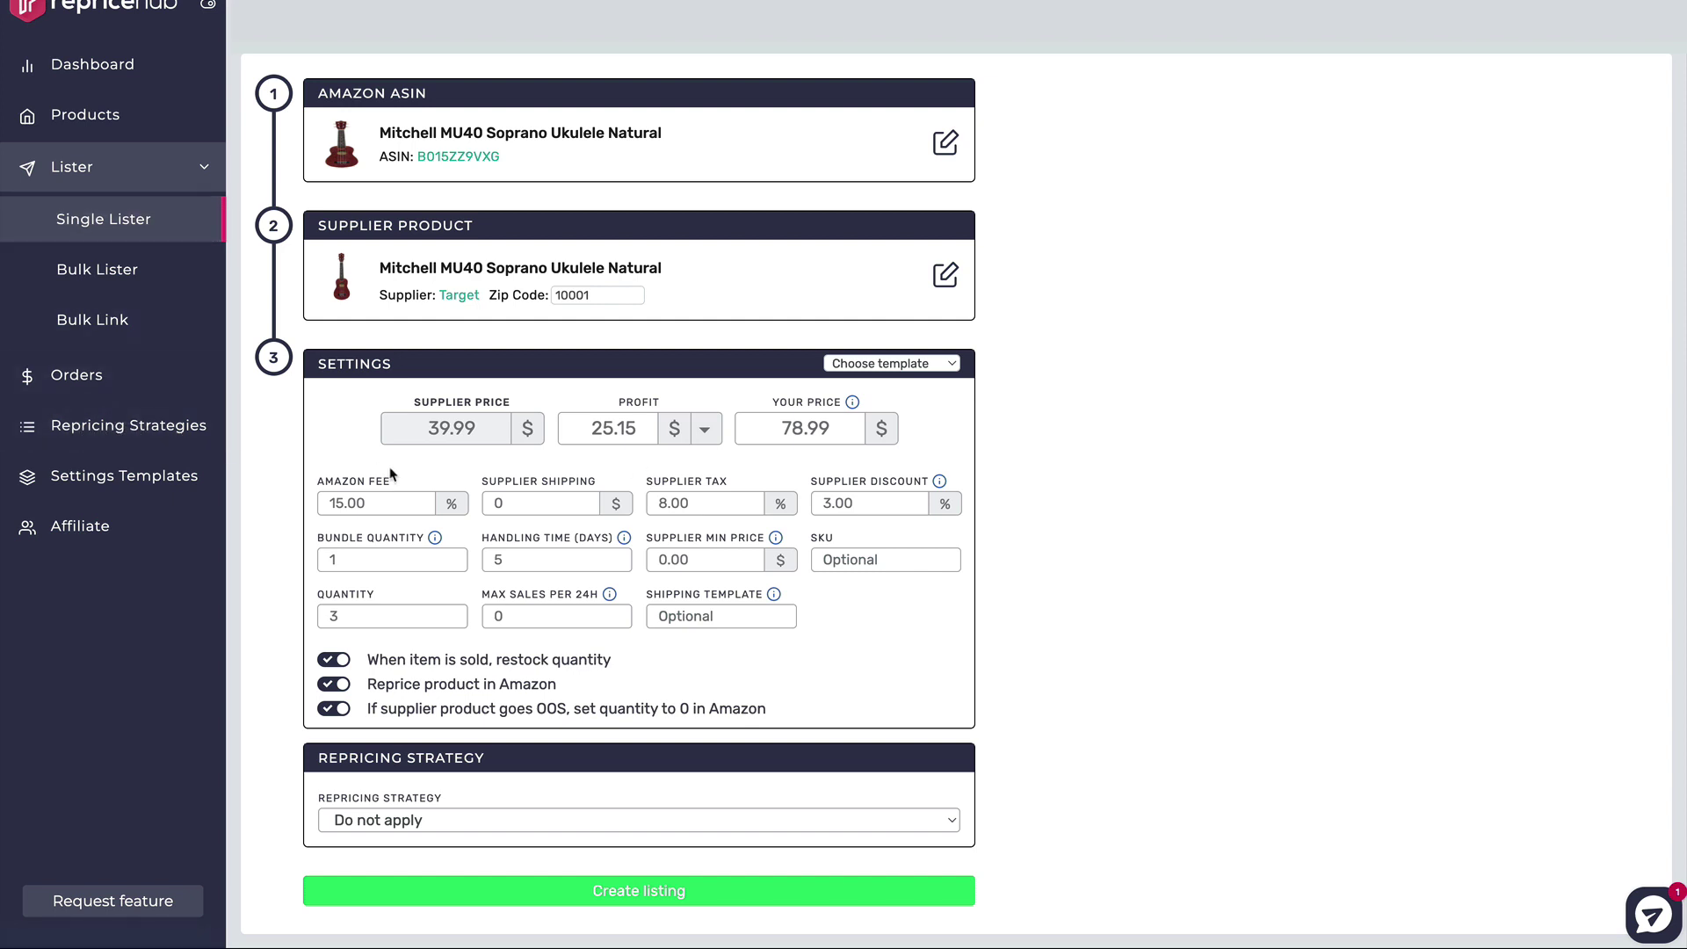
Create the Mitchell MU40 ukulele Amazon listing and review it in the Products list
click(641, 891)
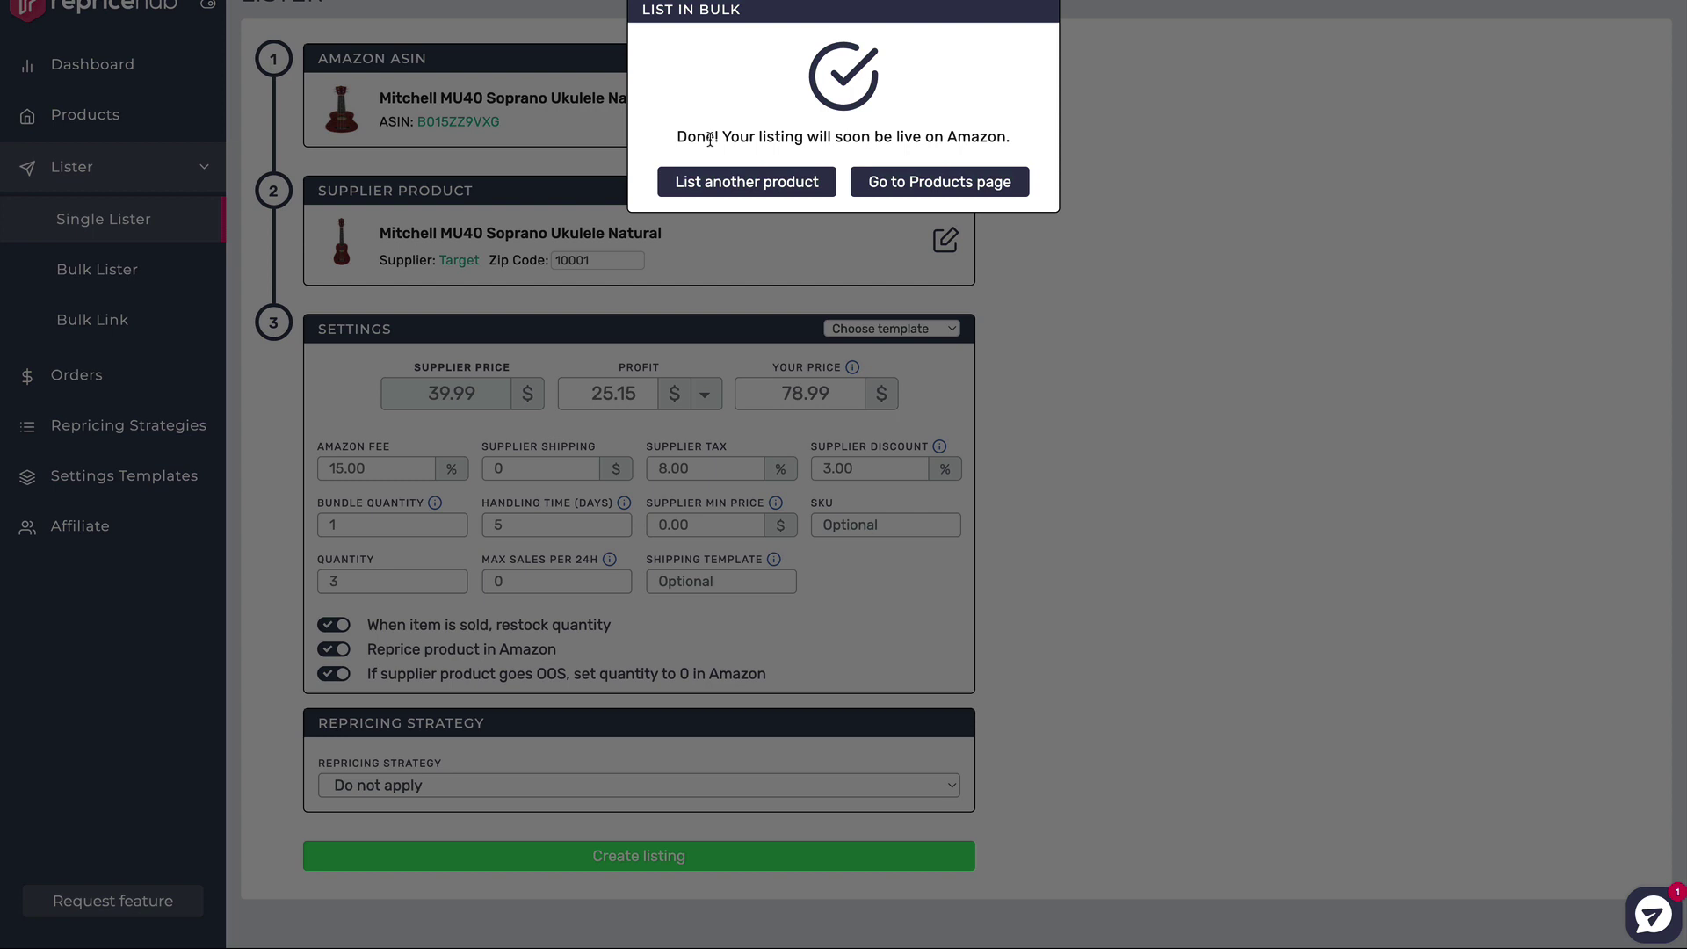
drag(715, 138, 982, 138)
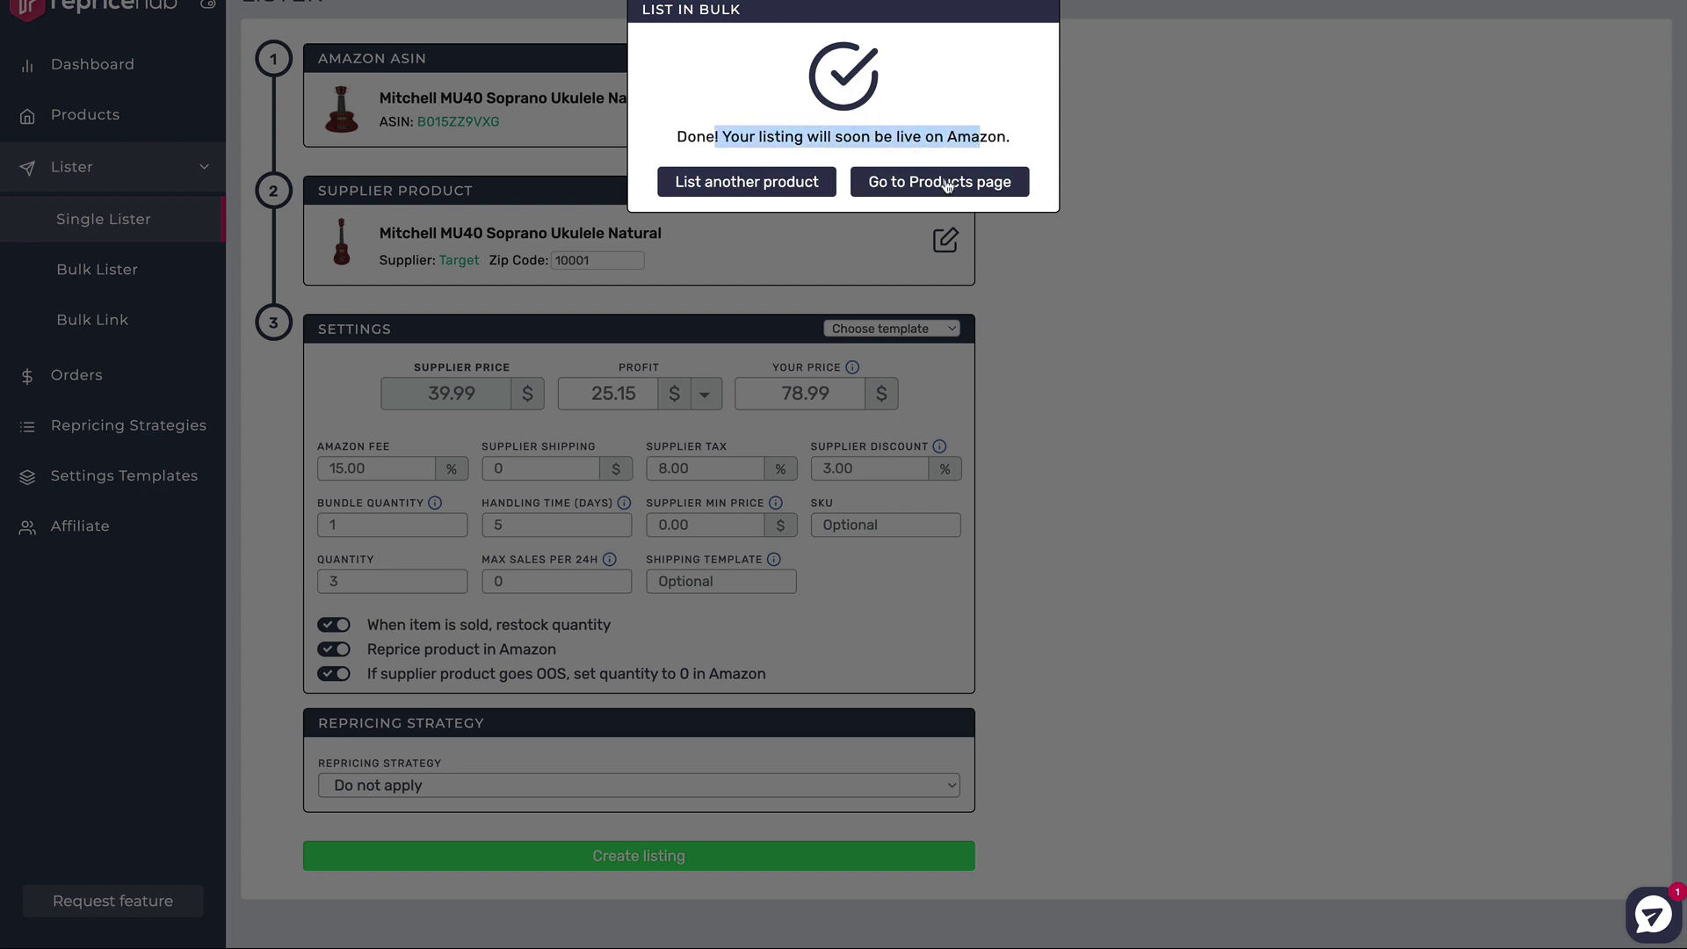
click(946, 183)
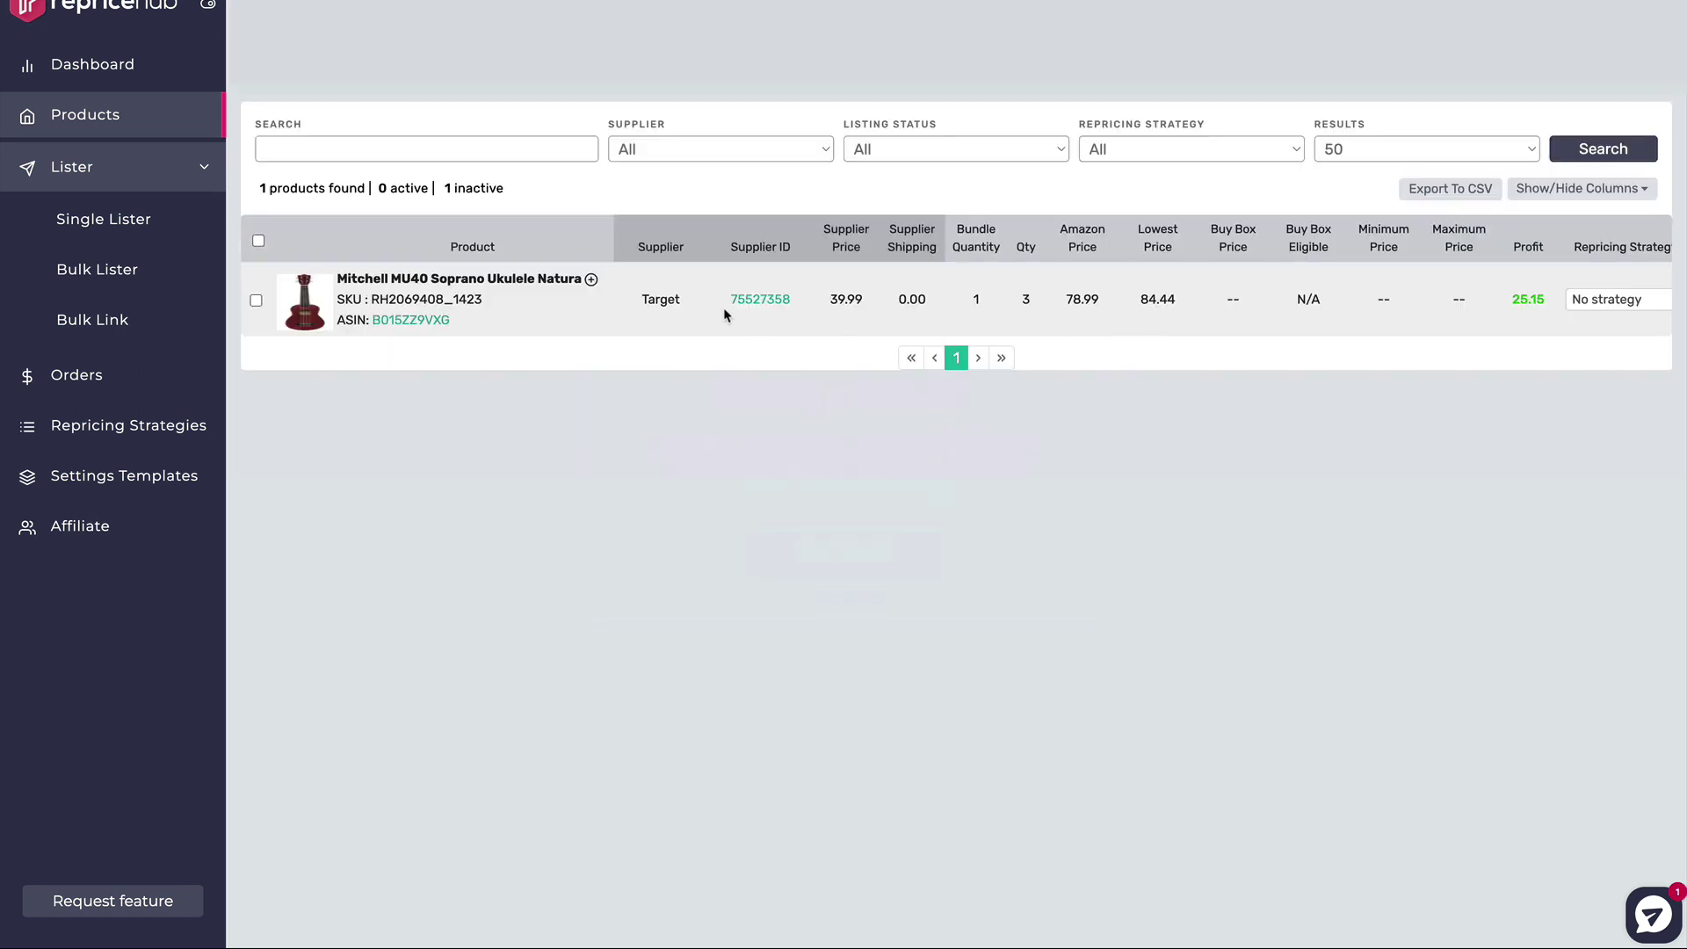
scroll(1172, 303, right, 2)
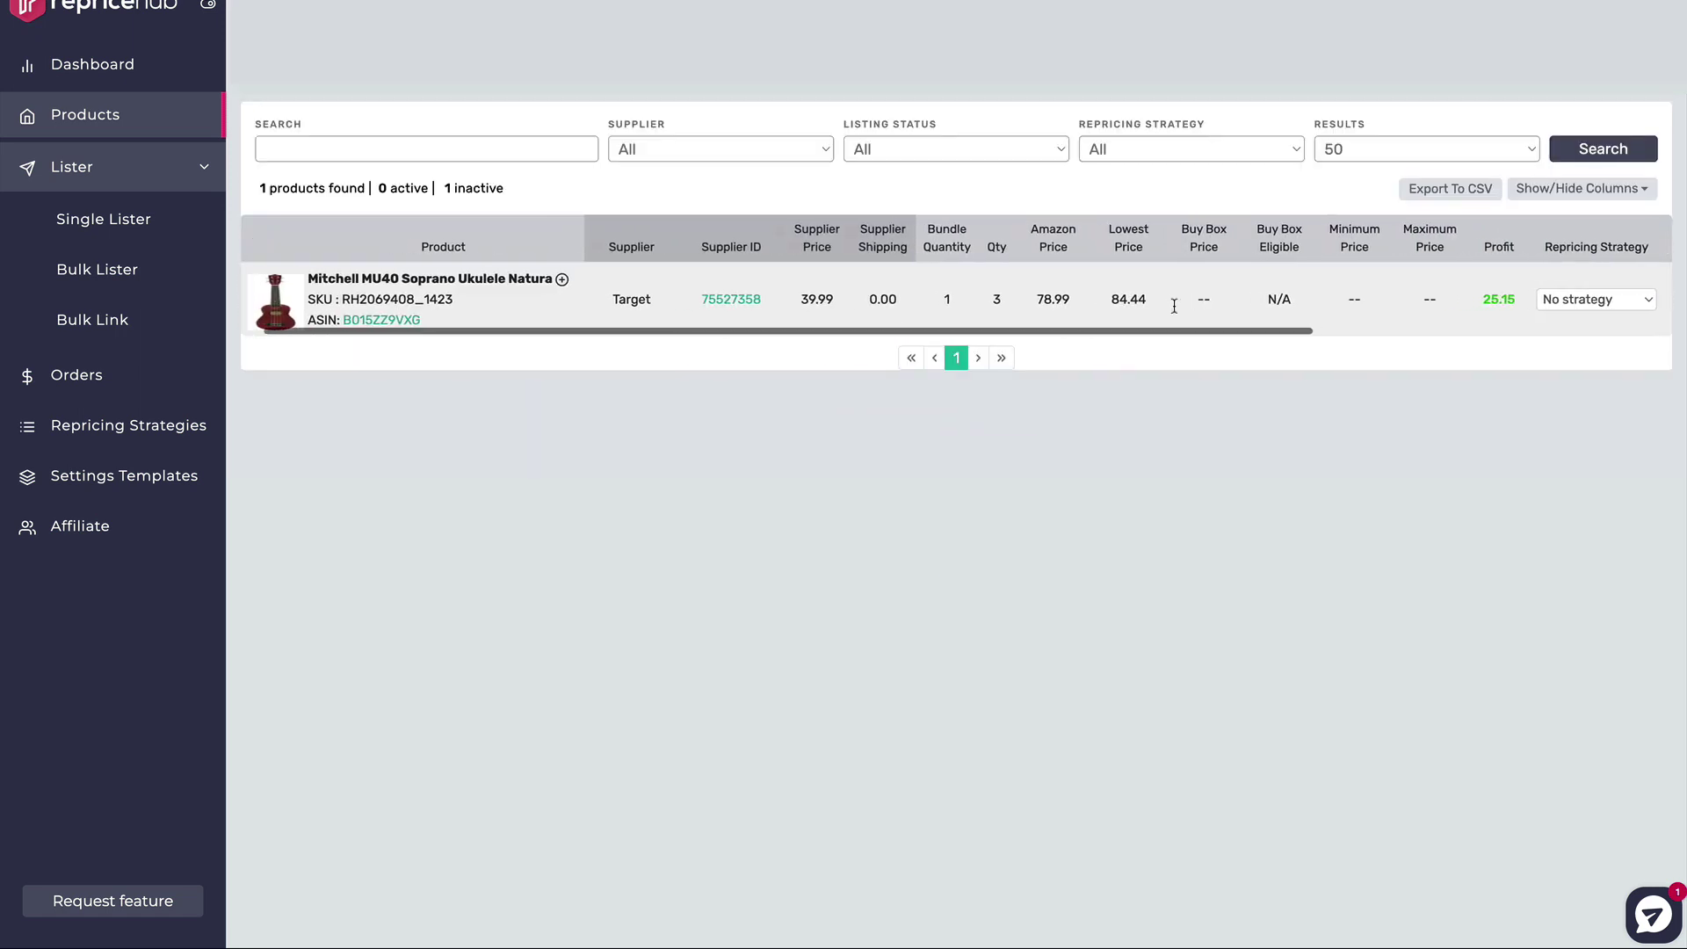
scroll(1174, 306, right, 5)
scroll(1175, 307, left, 5)
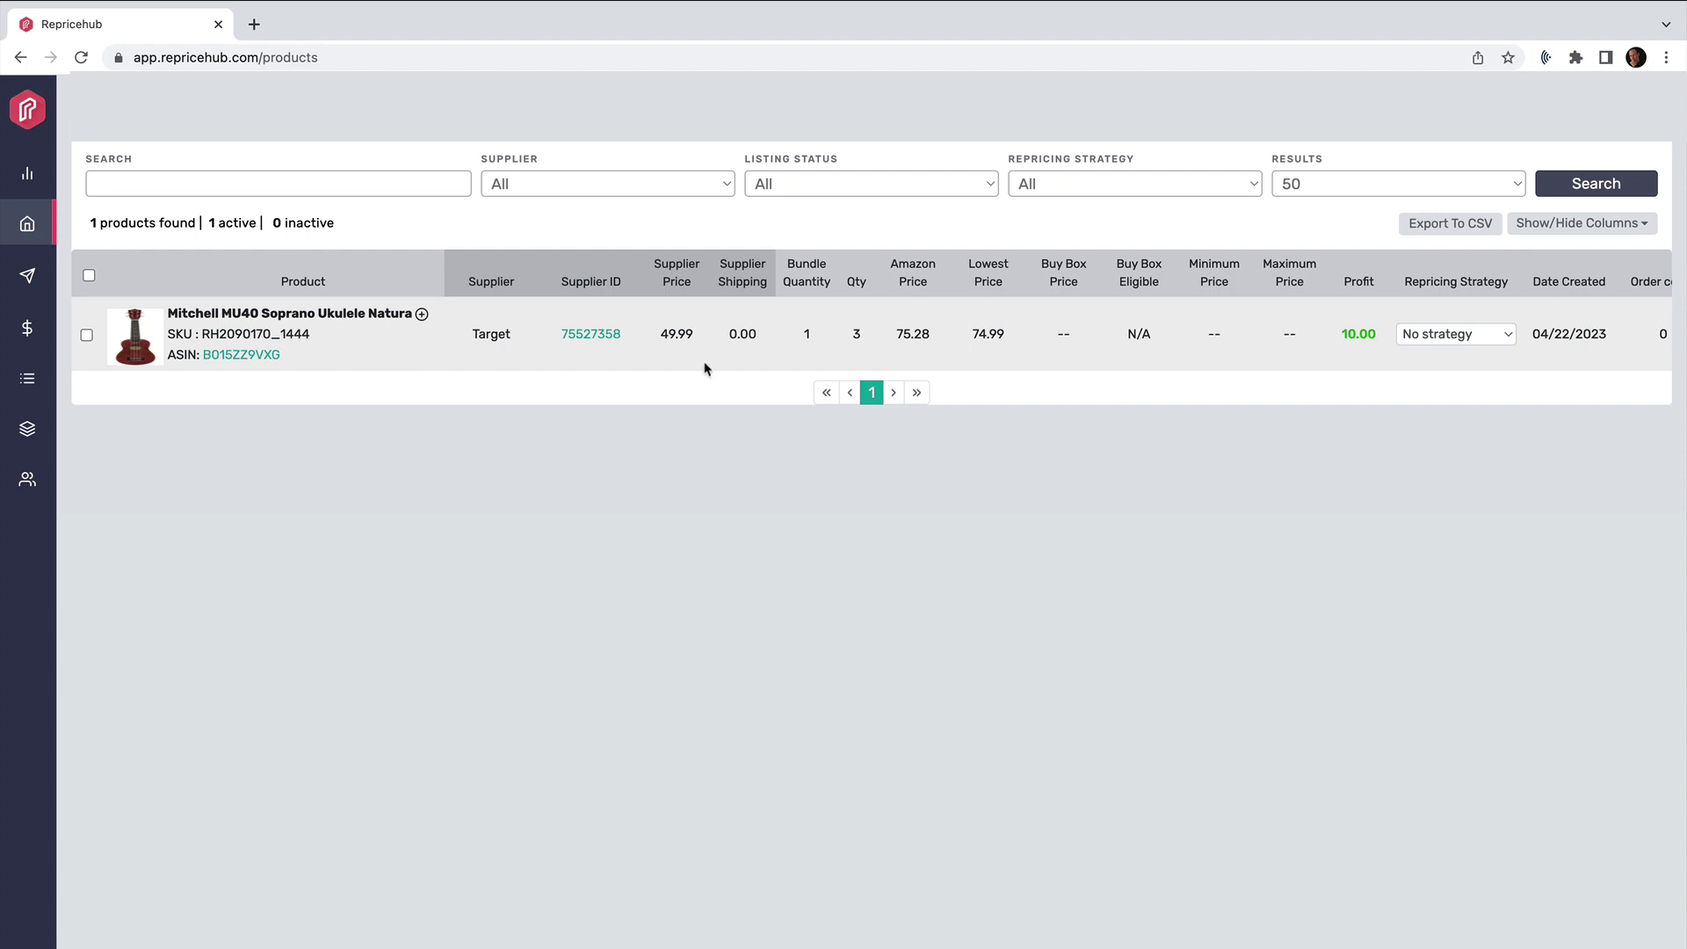
scroll(704, 368, right, 5)
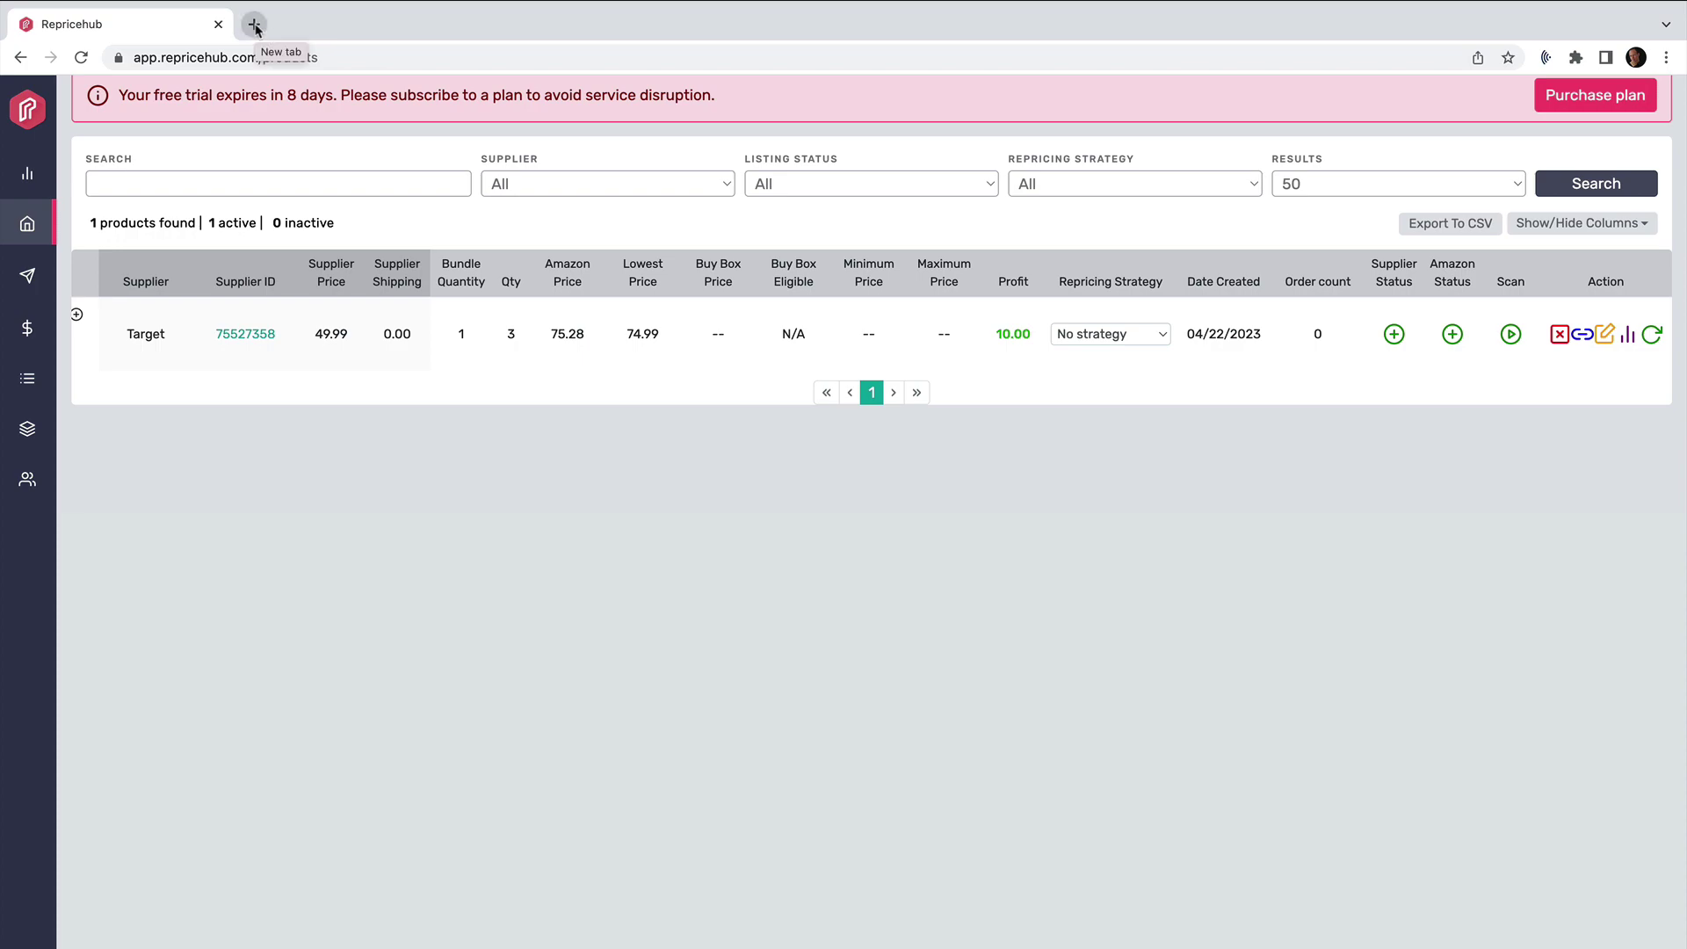
Open Amazon Seller Central's Manage All Inventory page in a new tab
click(255, 27)
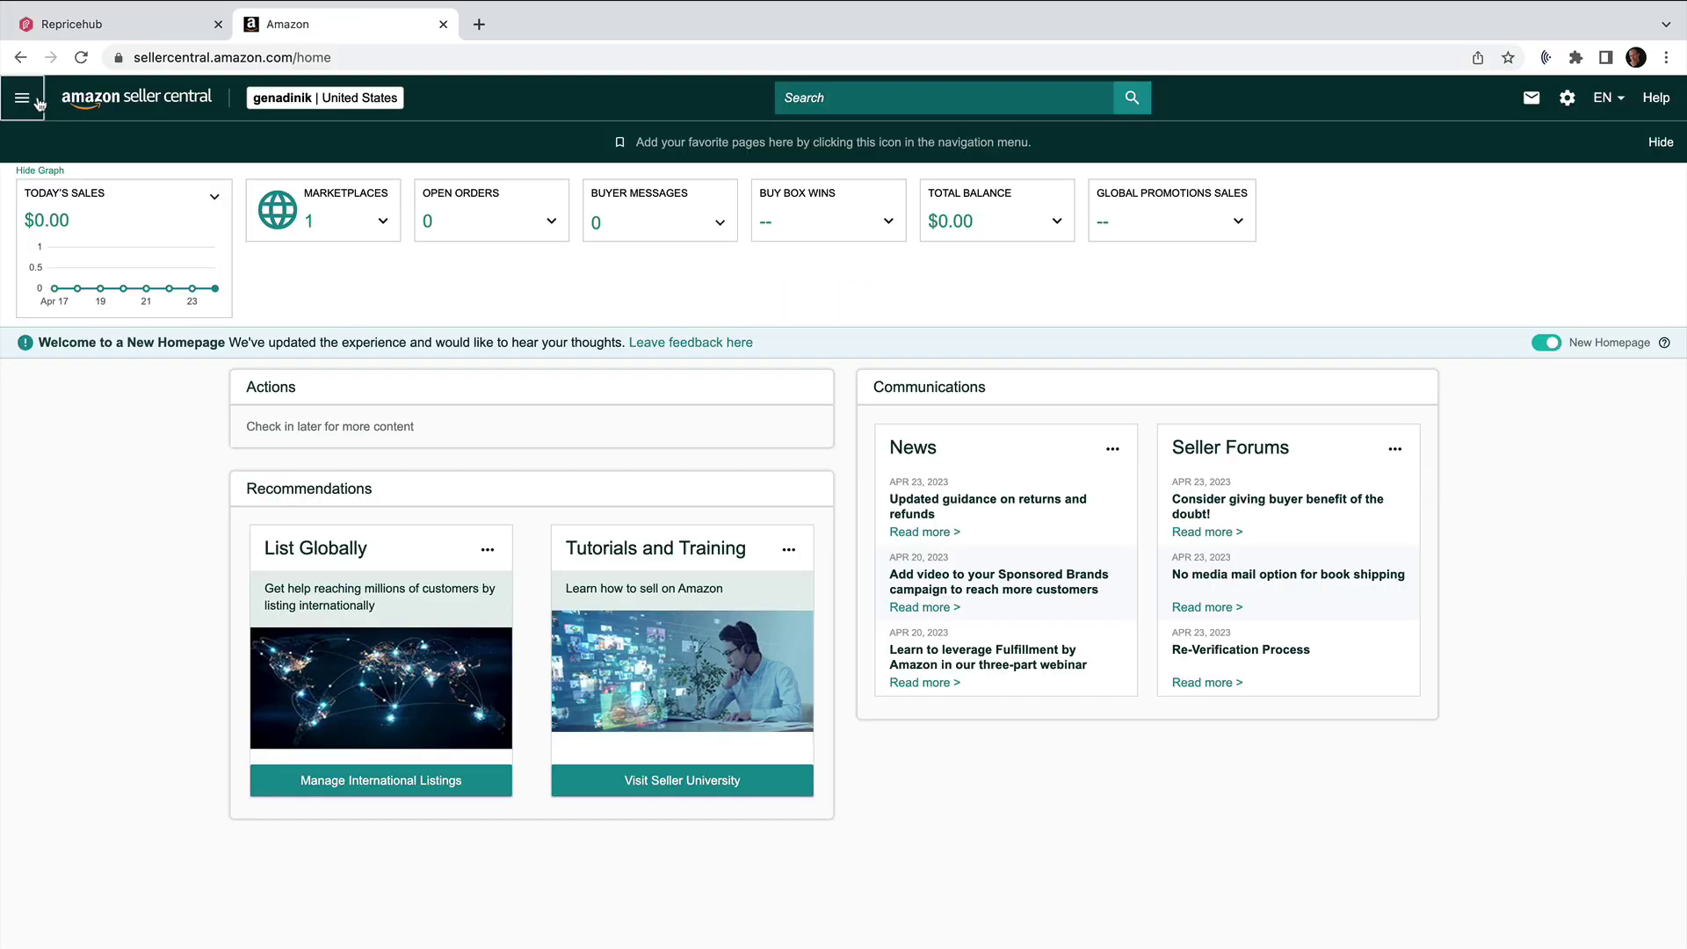
click(22, 100)
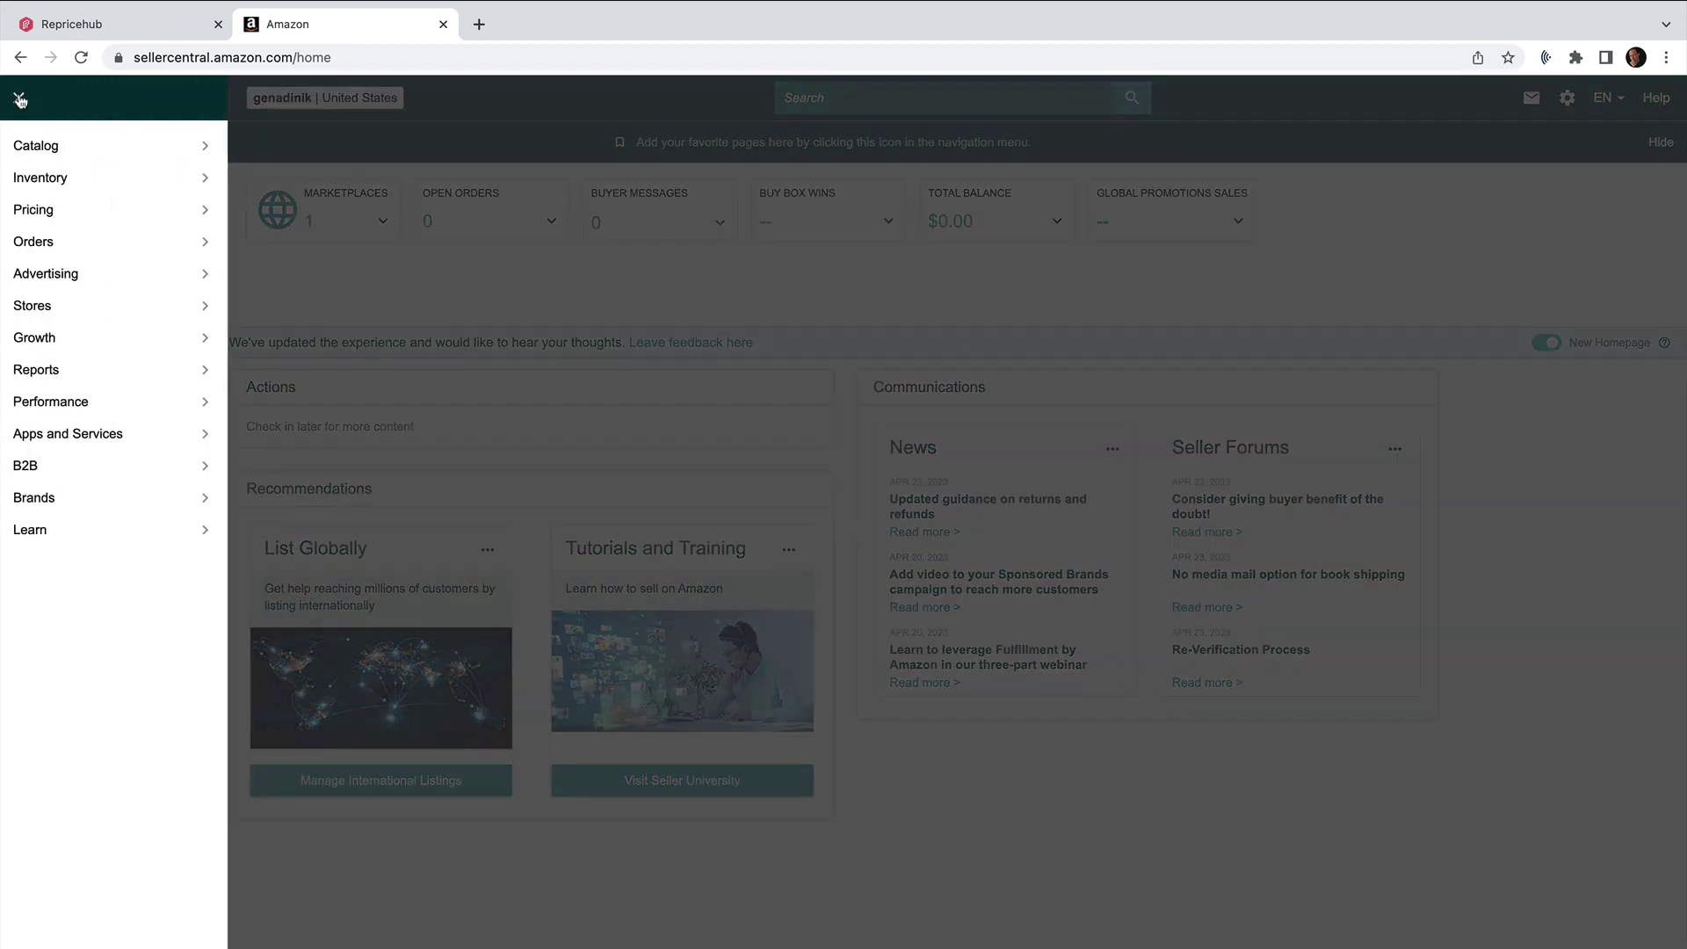
mouse_move(31, 181)
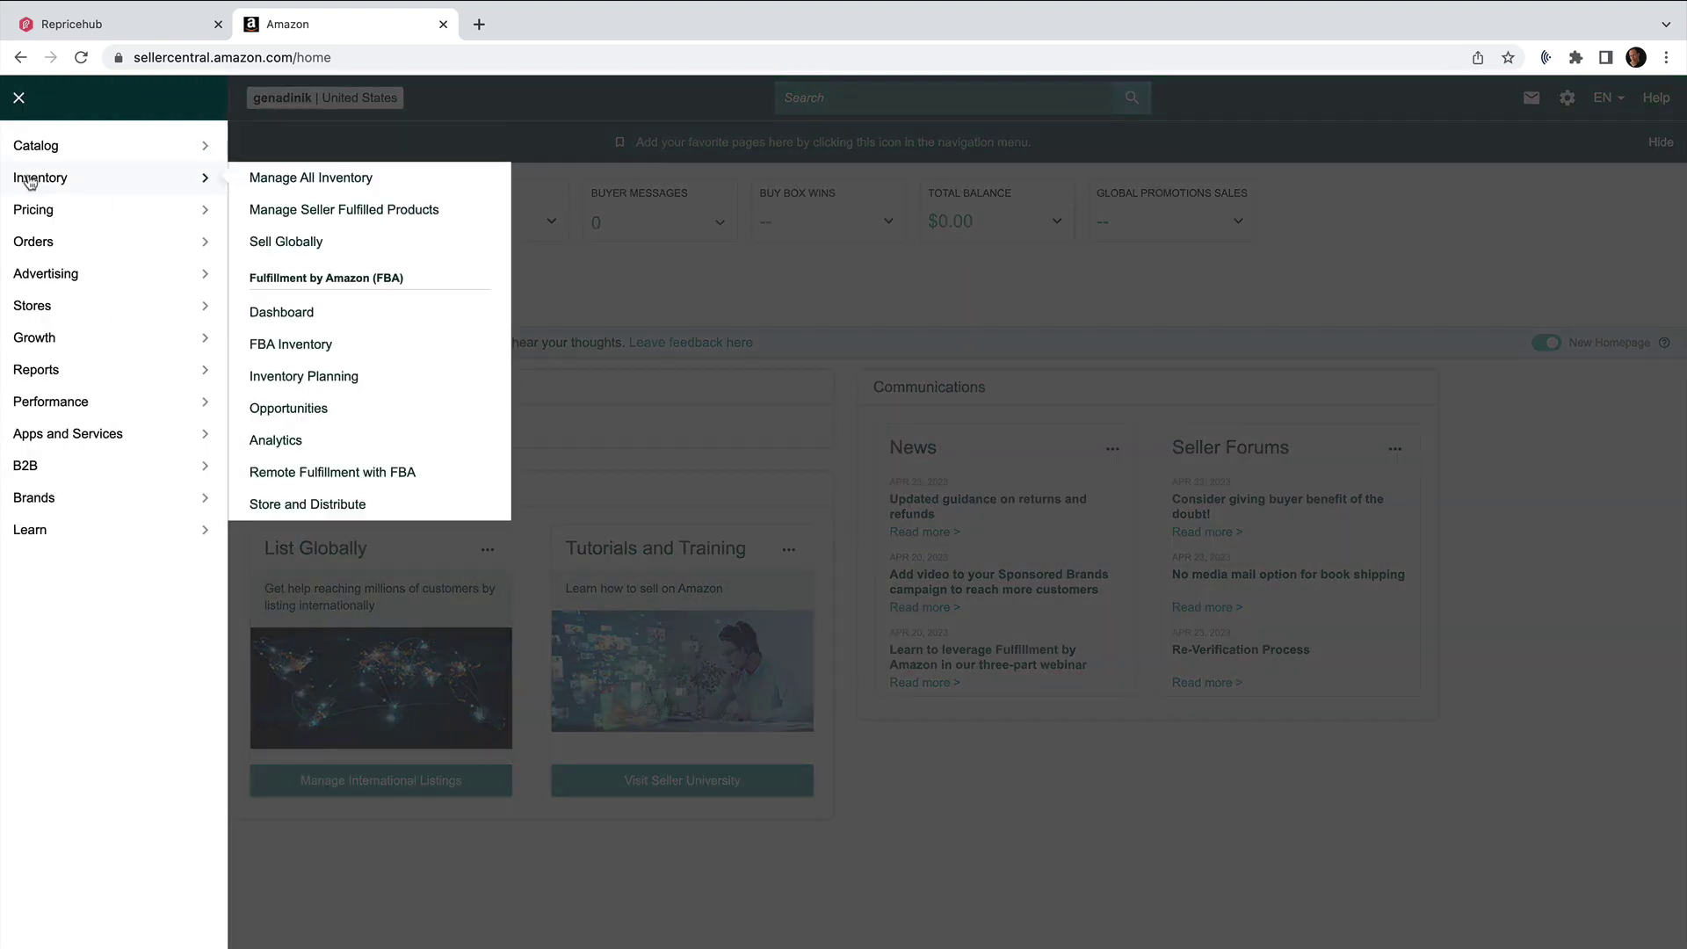
click(285, 183)
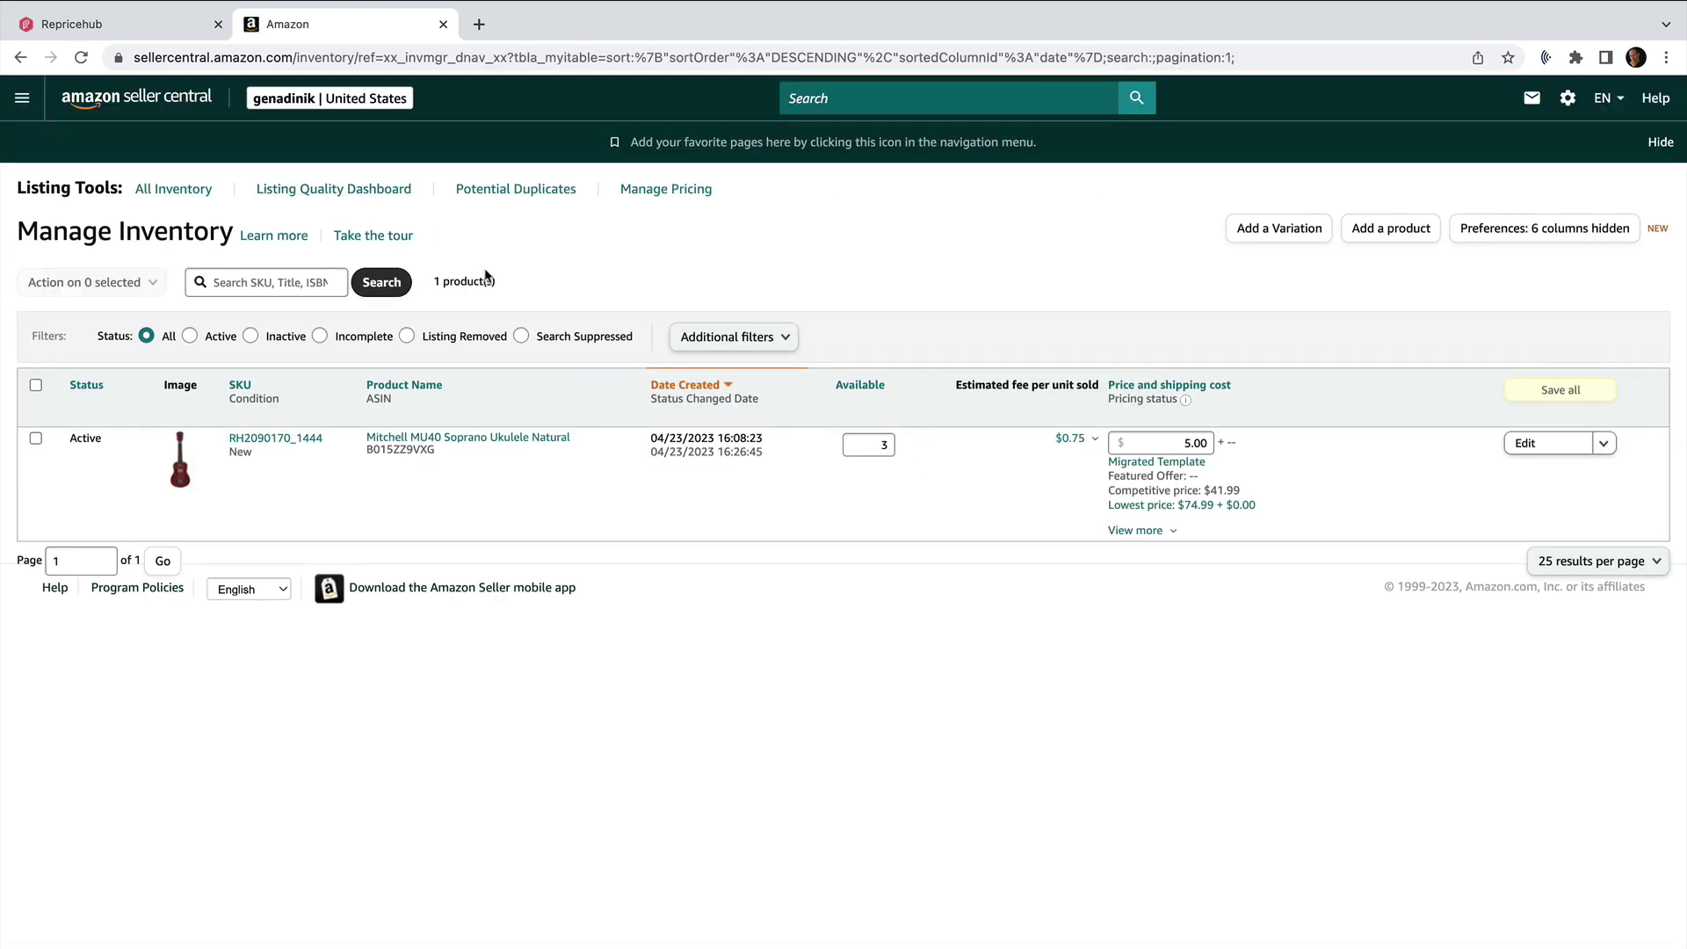
Confirm the Mitchell MU40 ukulele shows Active status, then close Seller Central
double_click(94, 436)
click(93, 436)
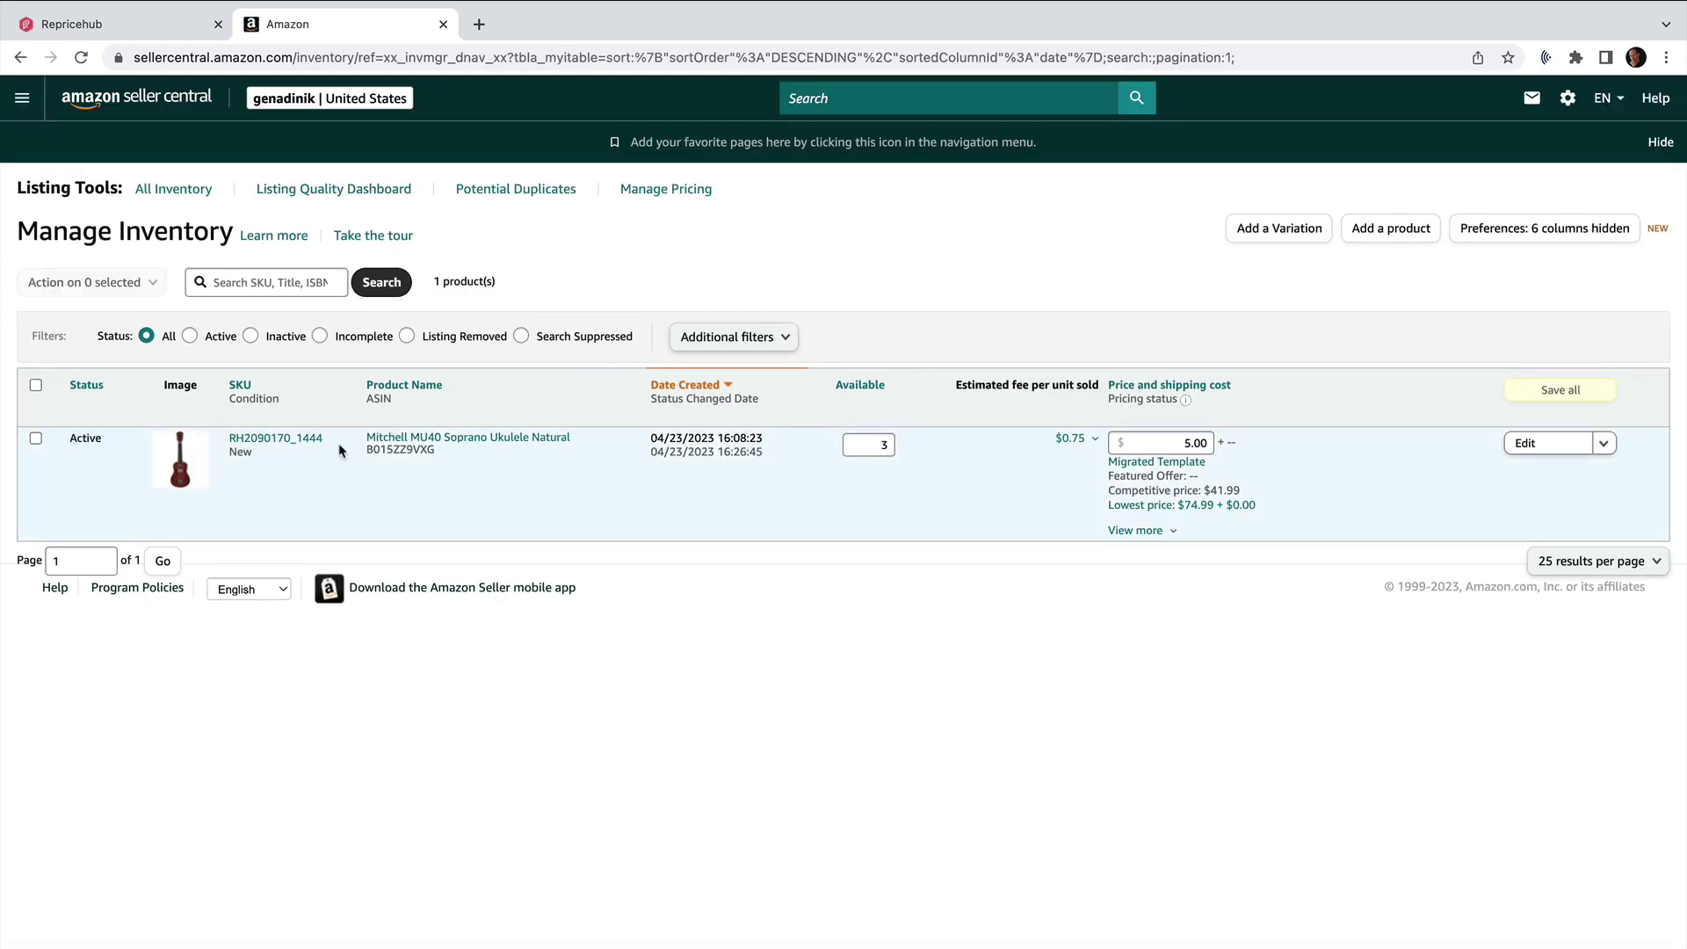
double_click(86, 438)
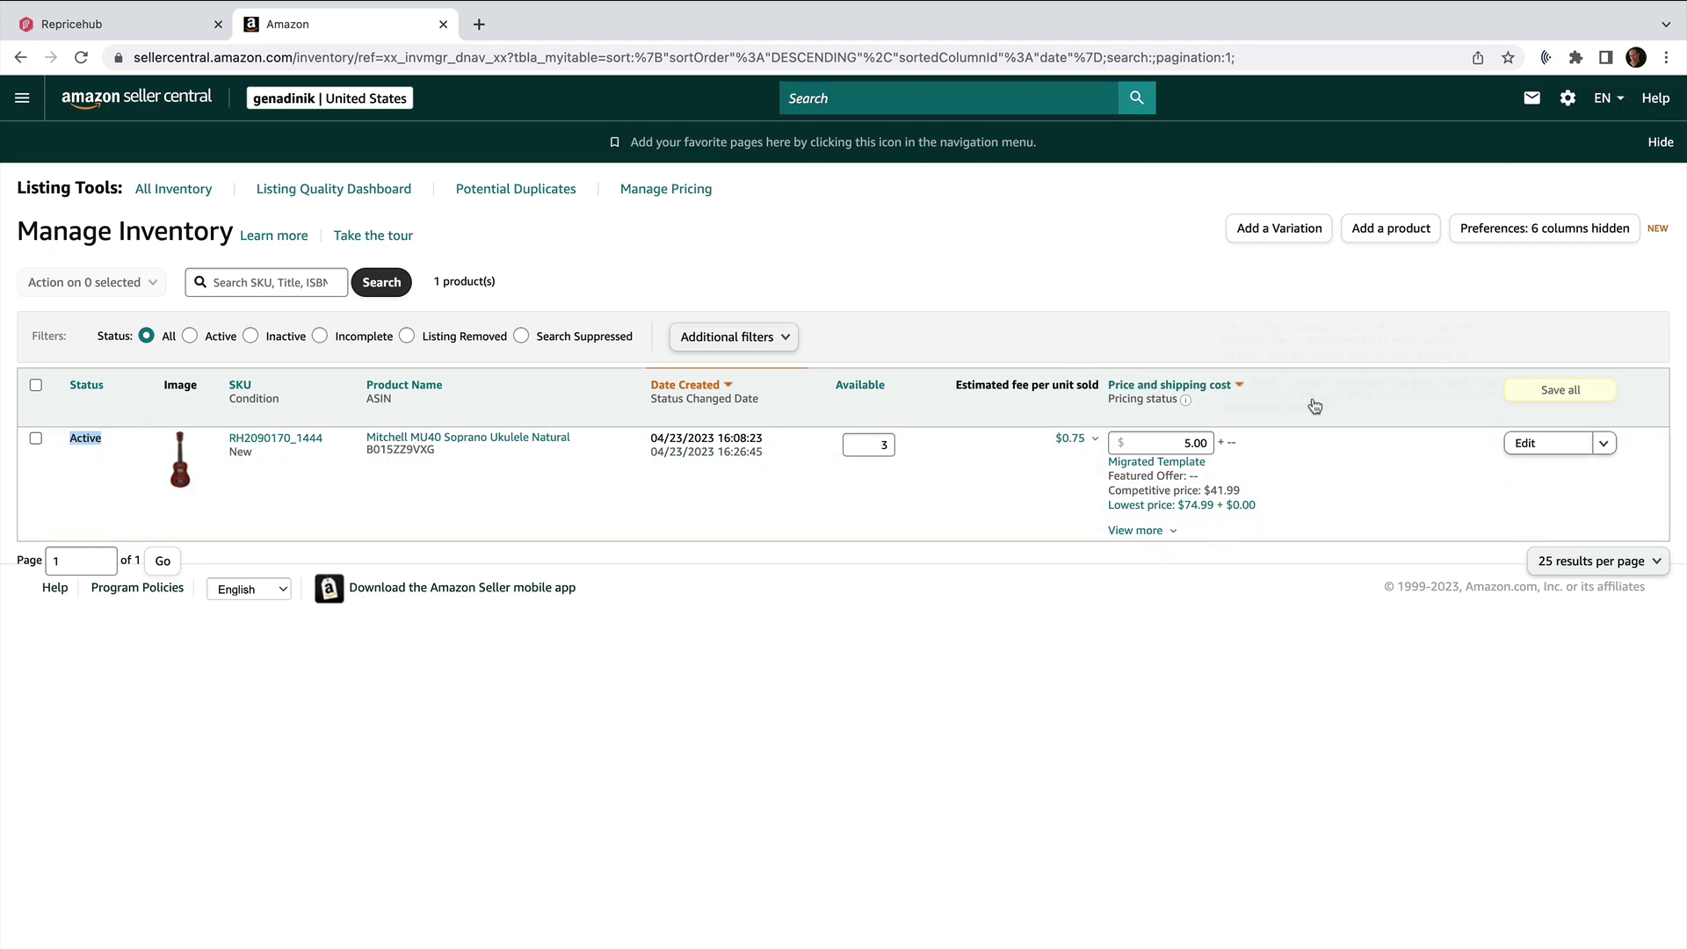
mouse_move(1379, 424)
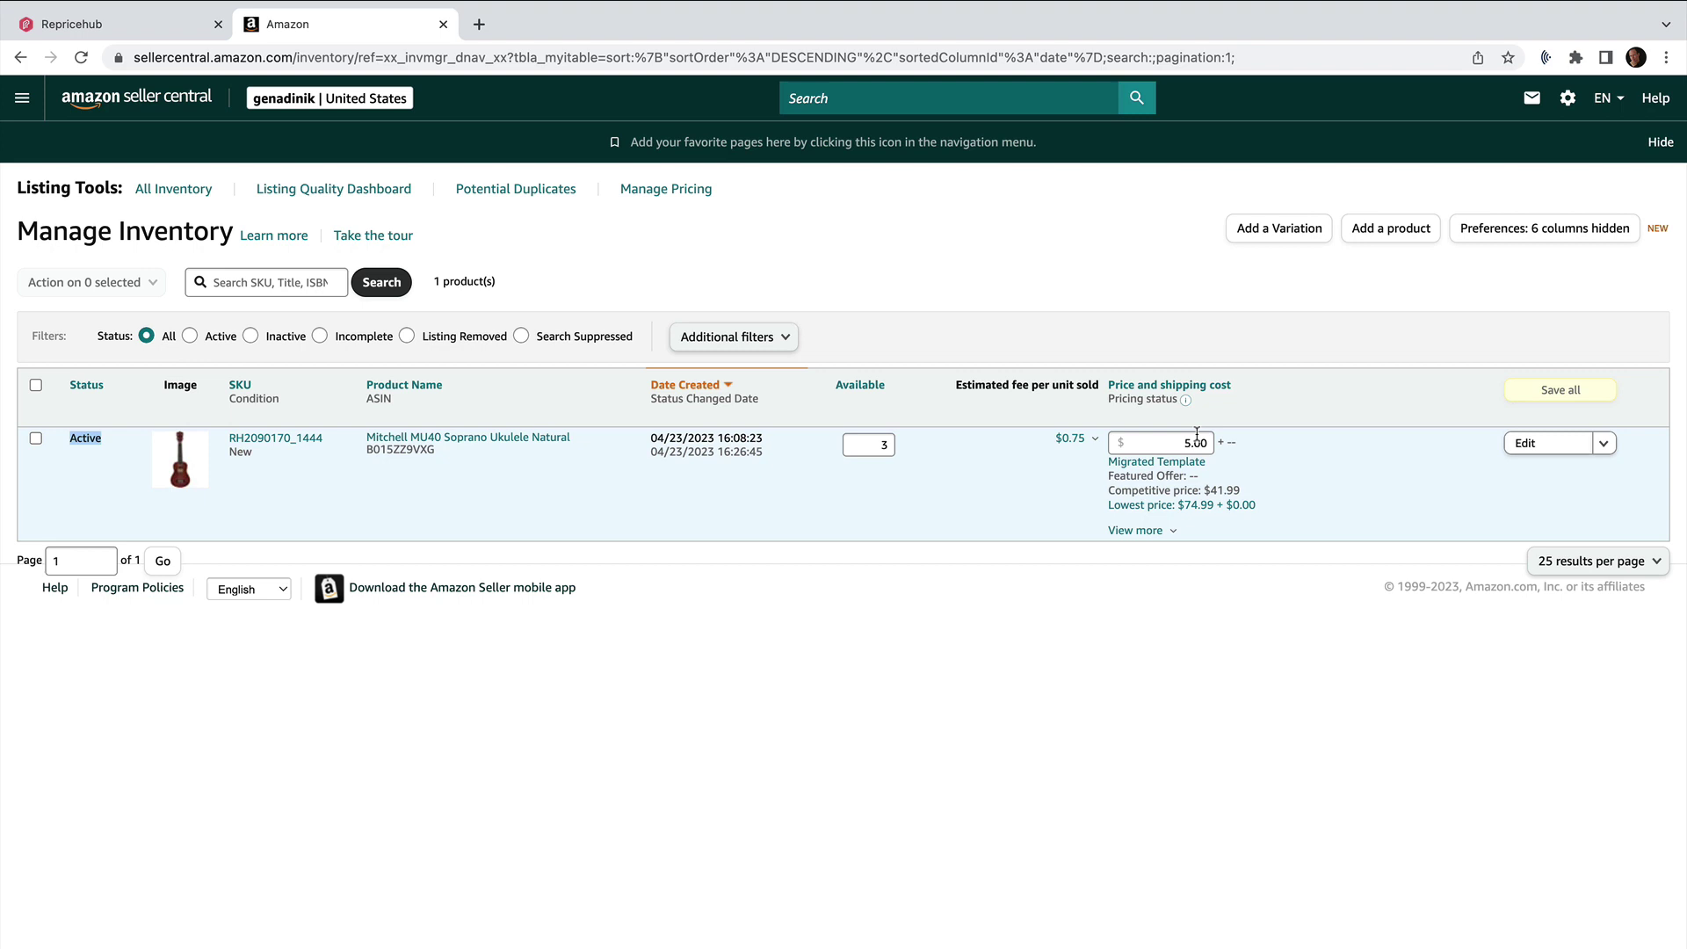
click(88, 435)
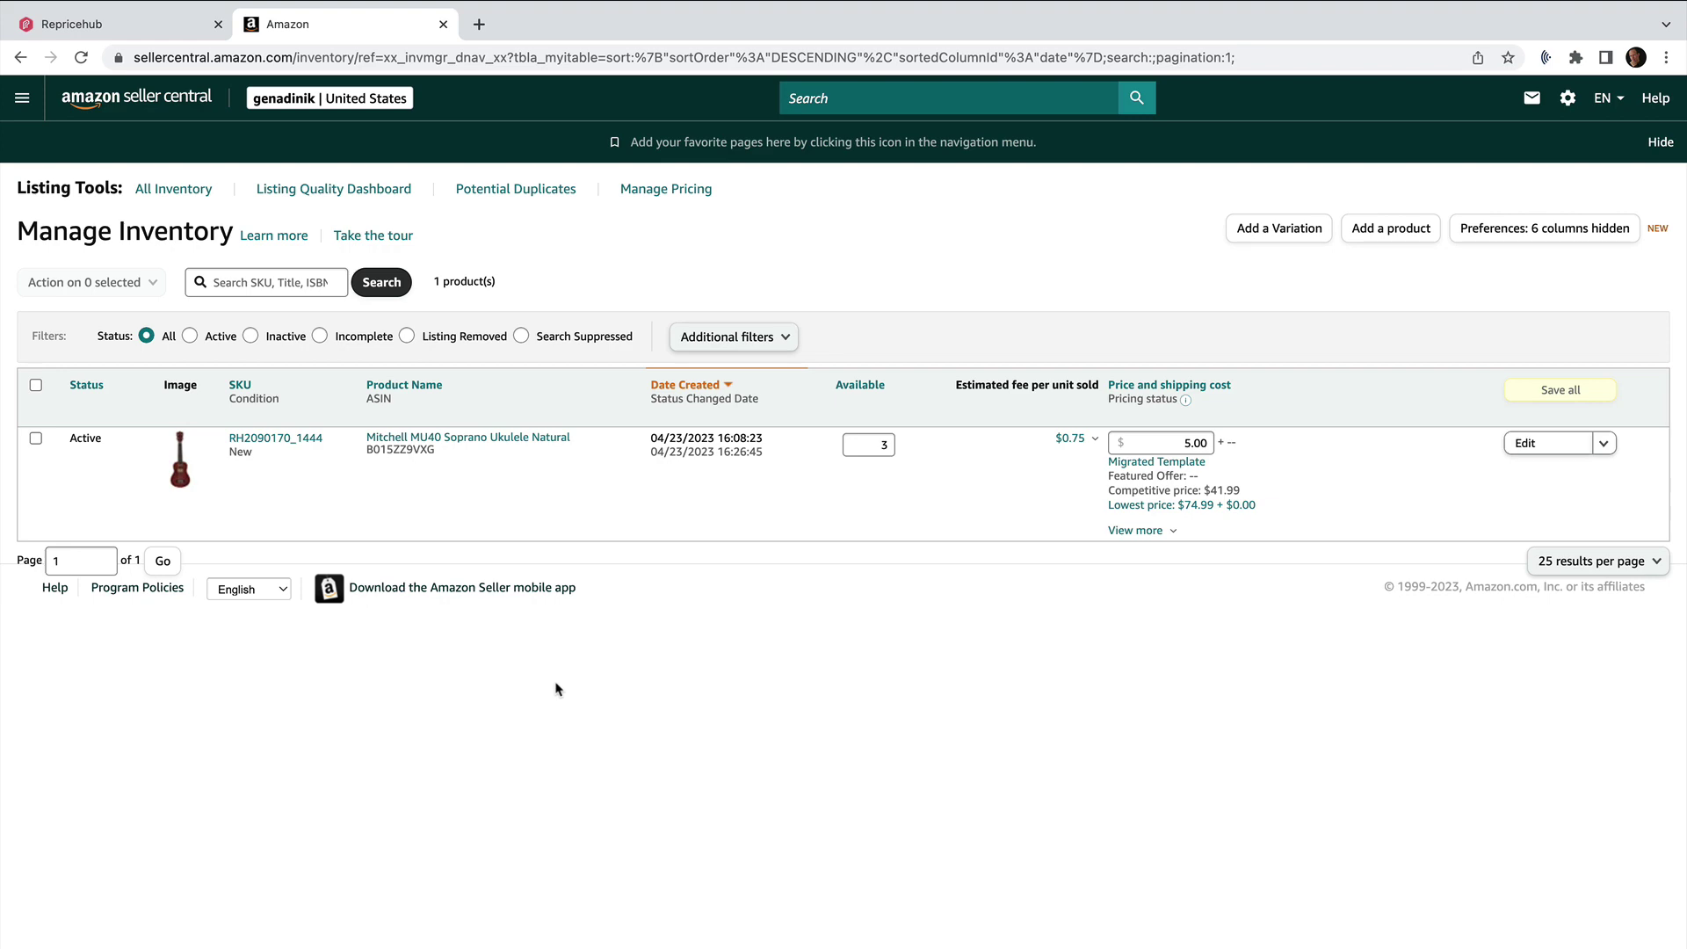
key(super+w)
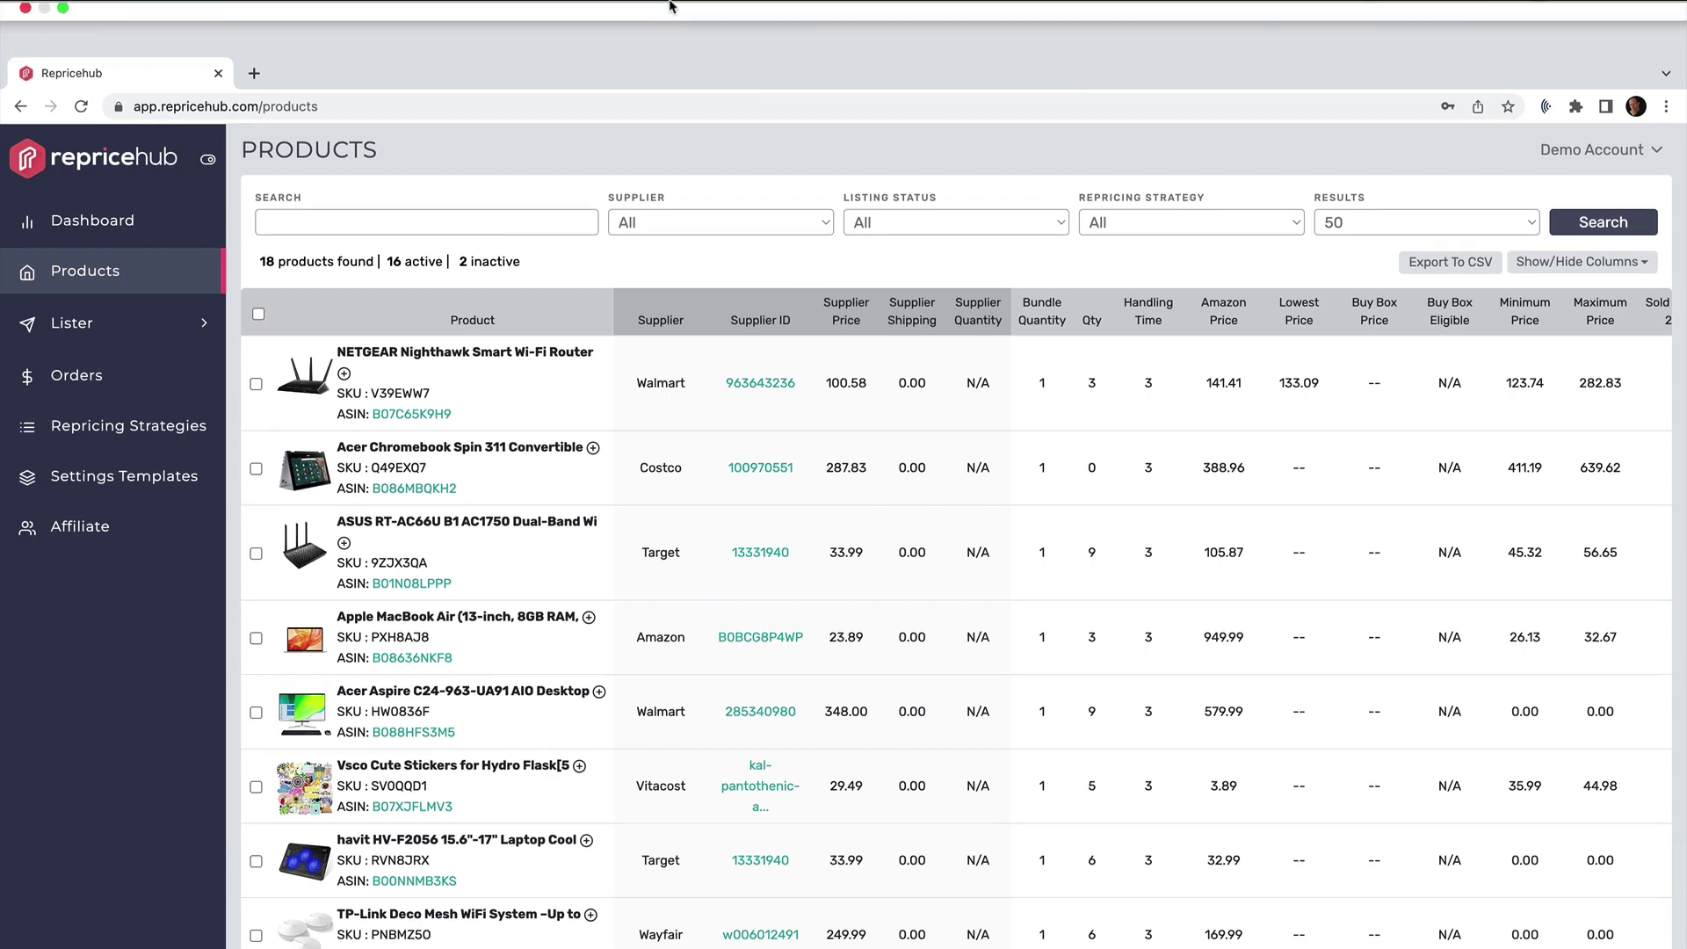
scroll(590, 485, right, 3)
scroll(590, 485, right, 15)
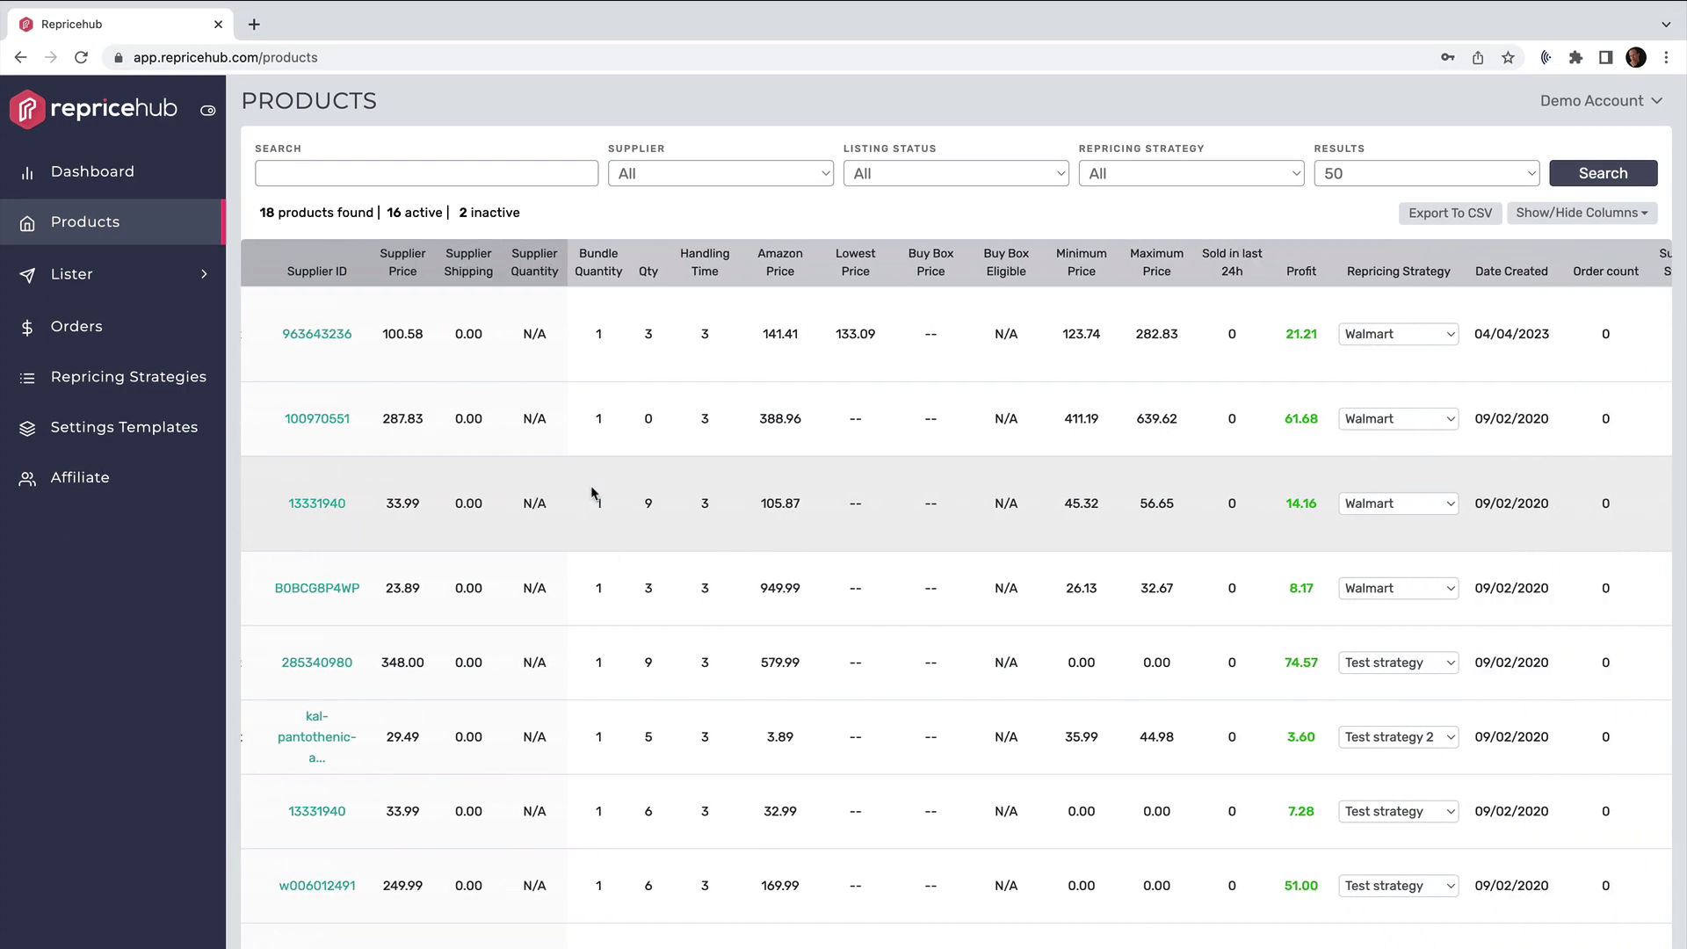
scroll(591, 486, left, 13)
scroll(592, 493, left, 3)
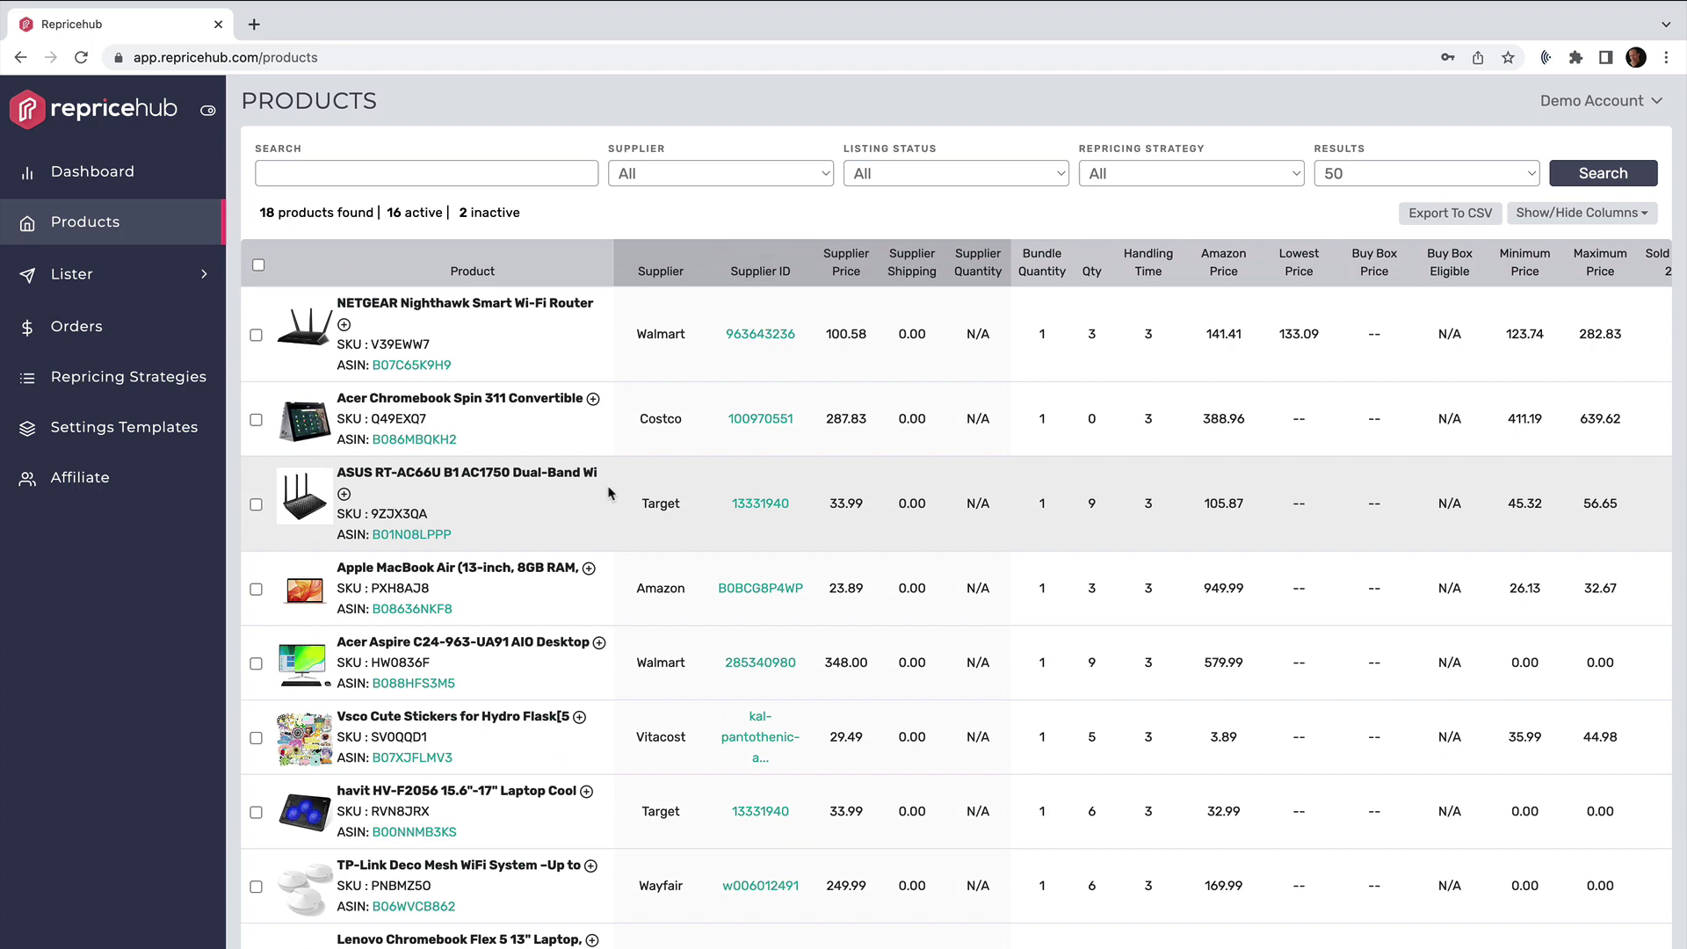
scroll(885, 483, right, 8)
scroll(886, 482, right, 4)
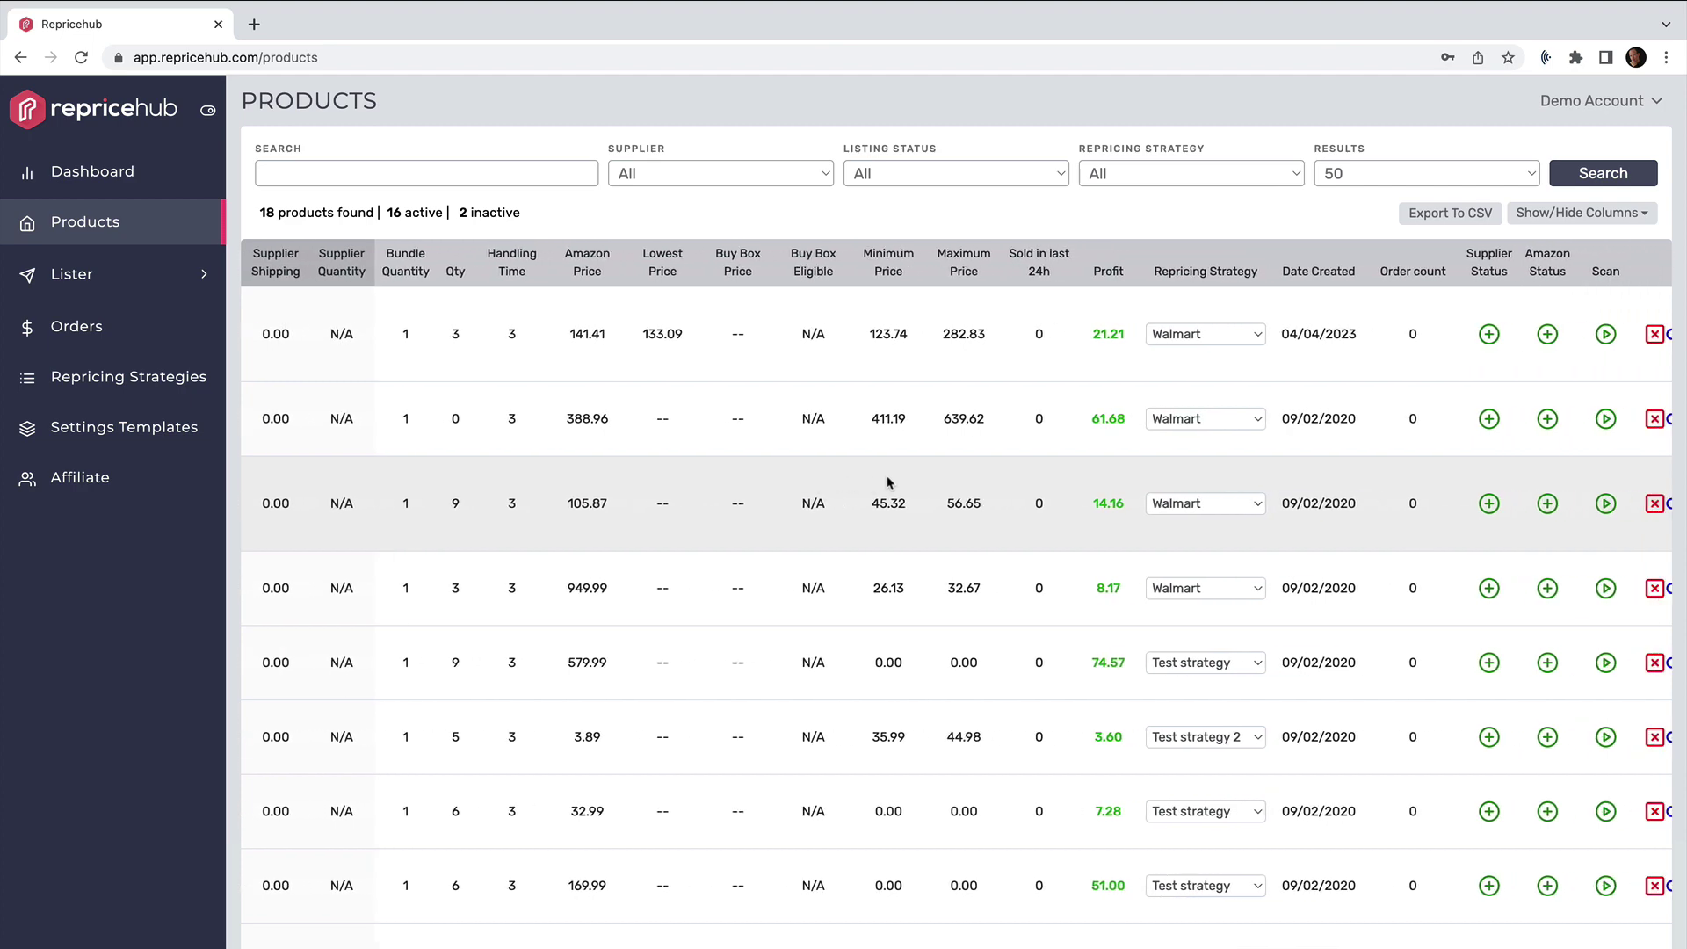
scroll(886, 483, left, 12)
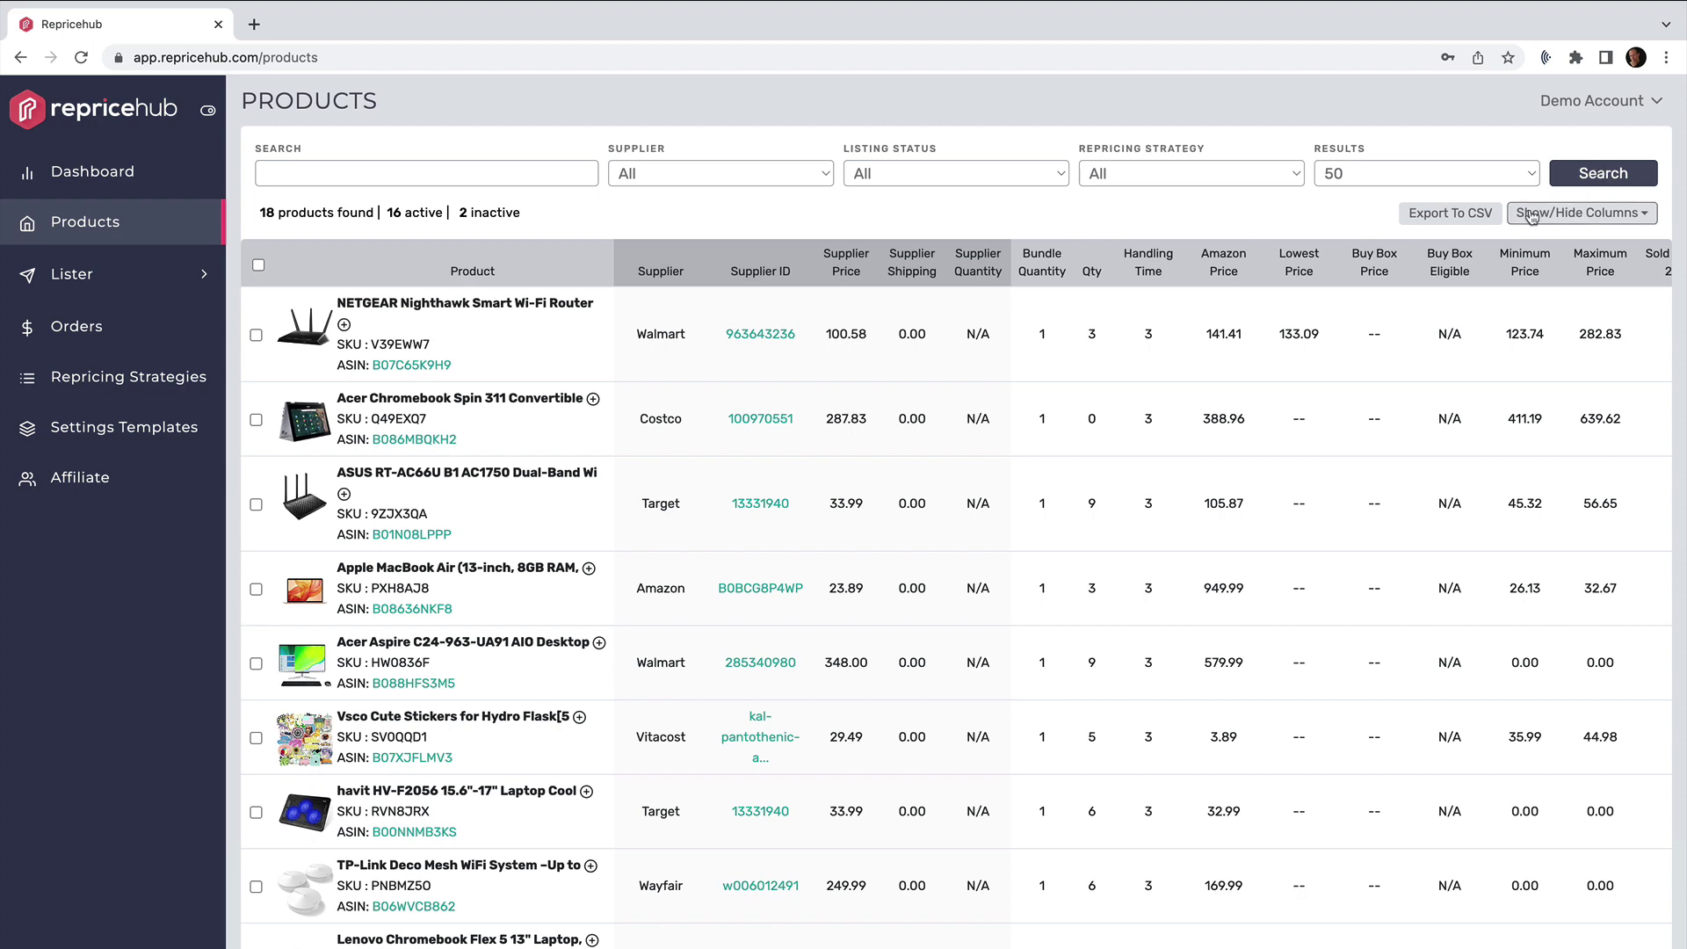
Hide and re-show the SKU and ASIN lines via Show/Hide Columns, leaving both visible
click(1574, 219)
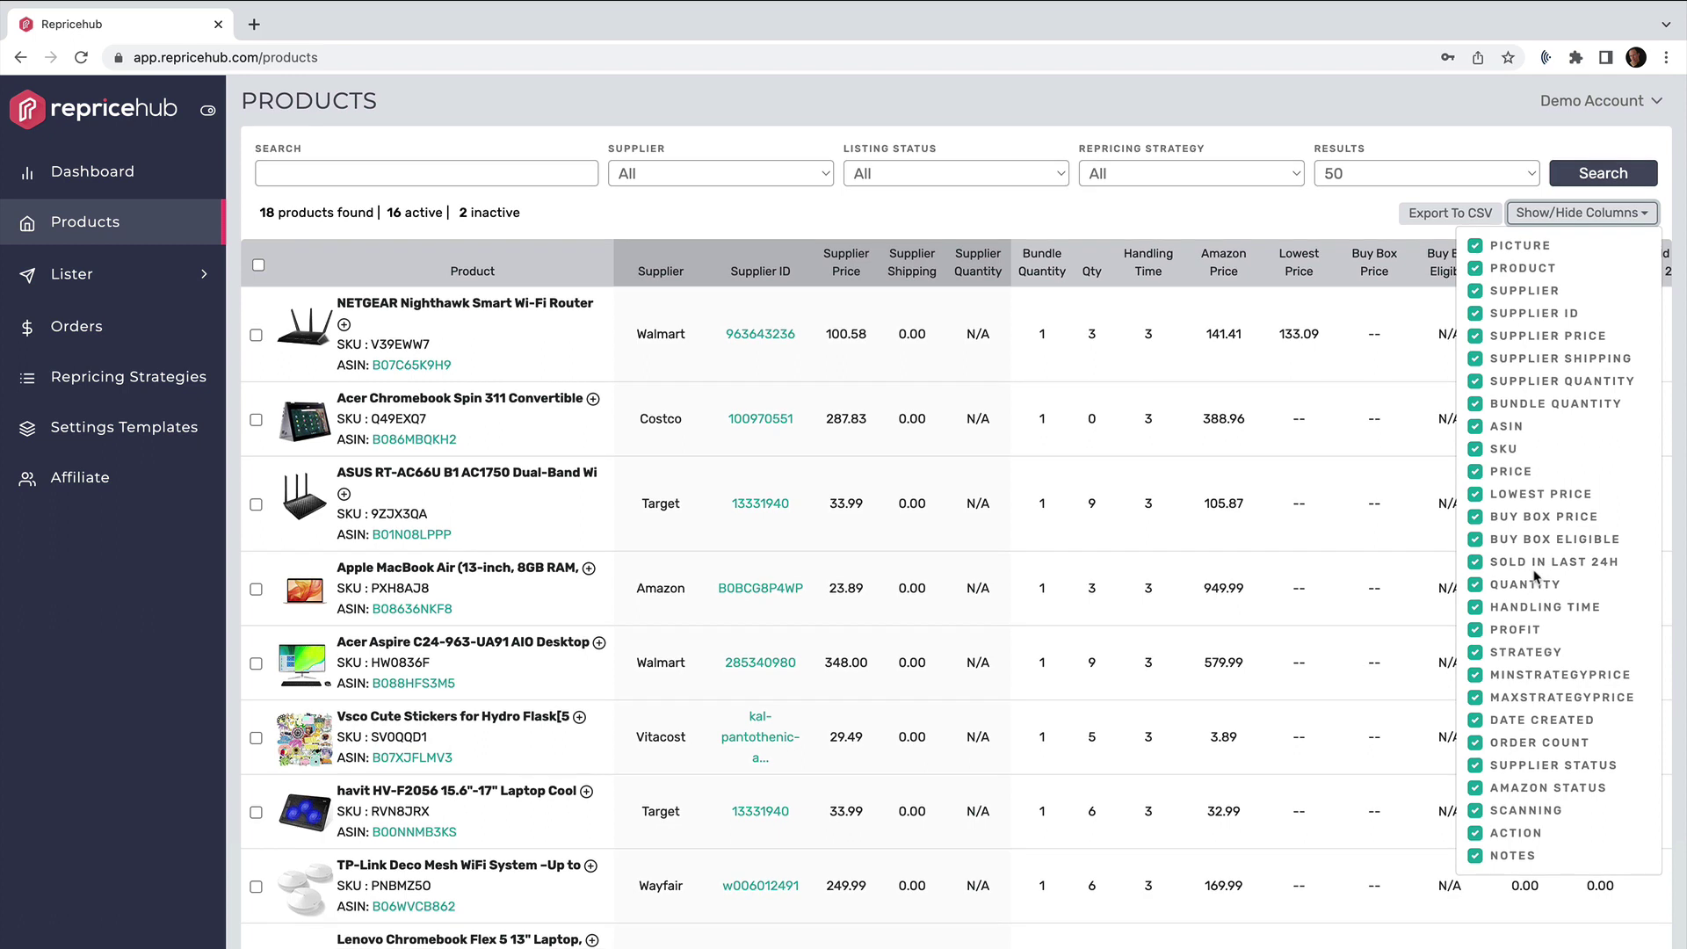
click(1480, 450)
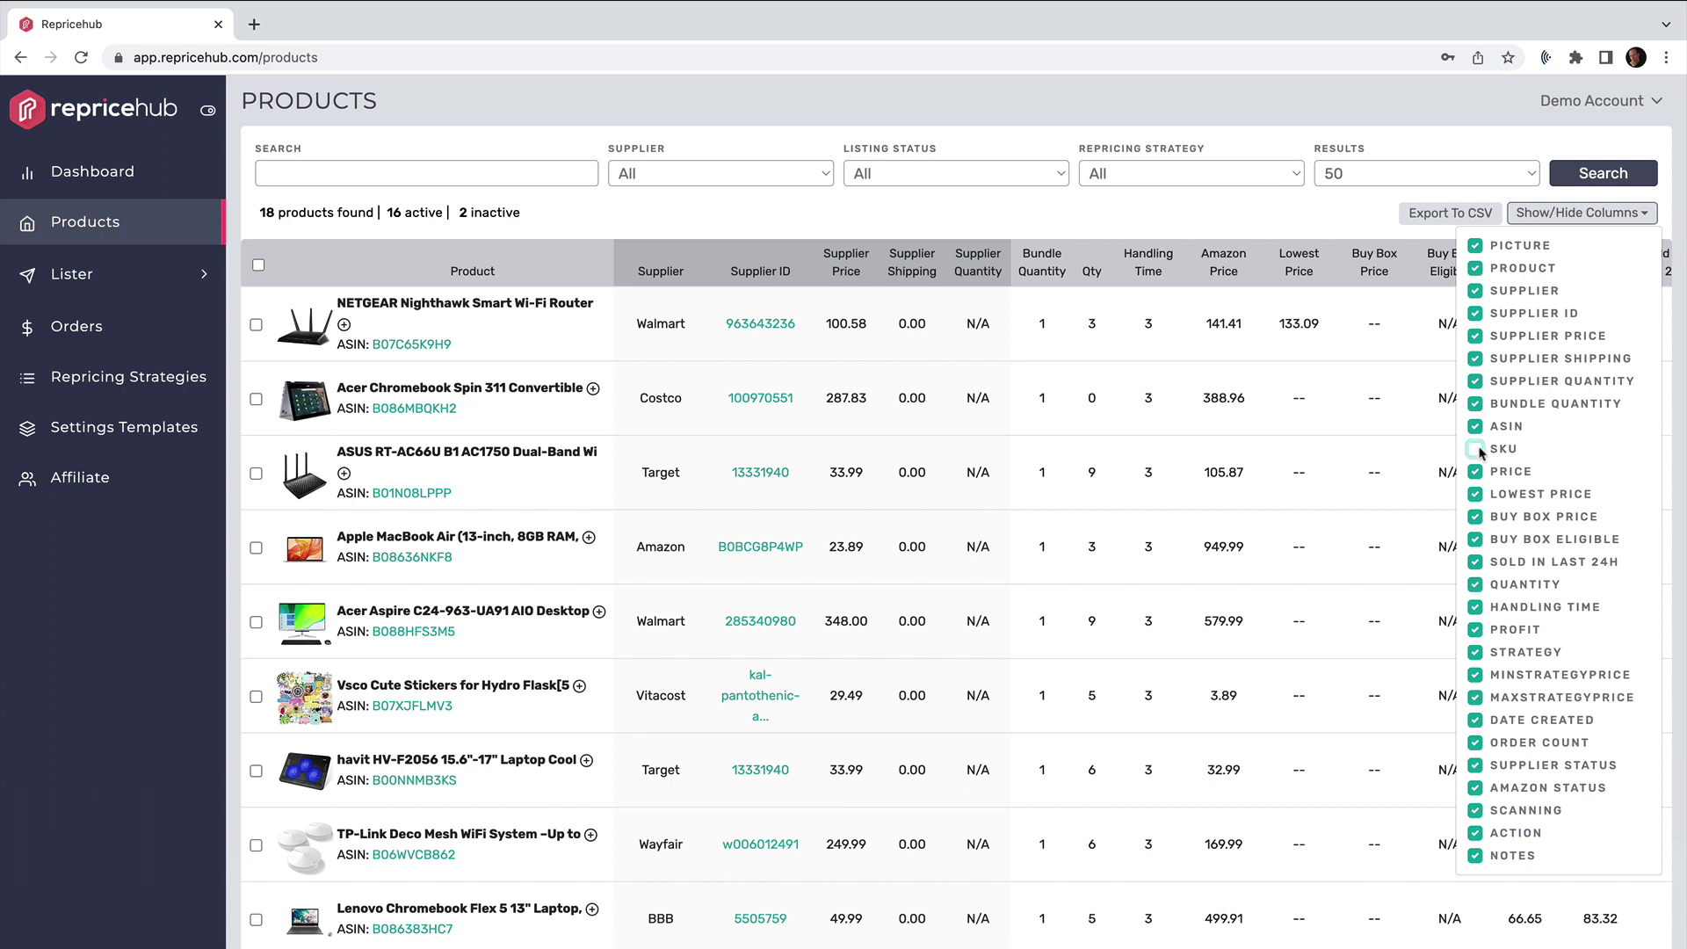
click(1480, 450)
click(1479, 449)
click(1478, 427)
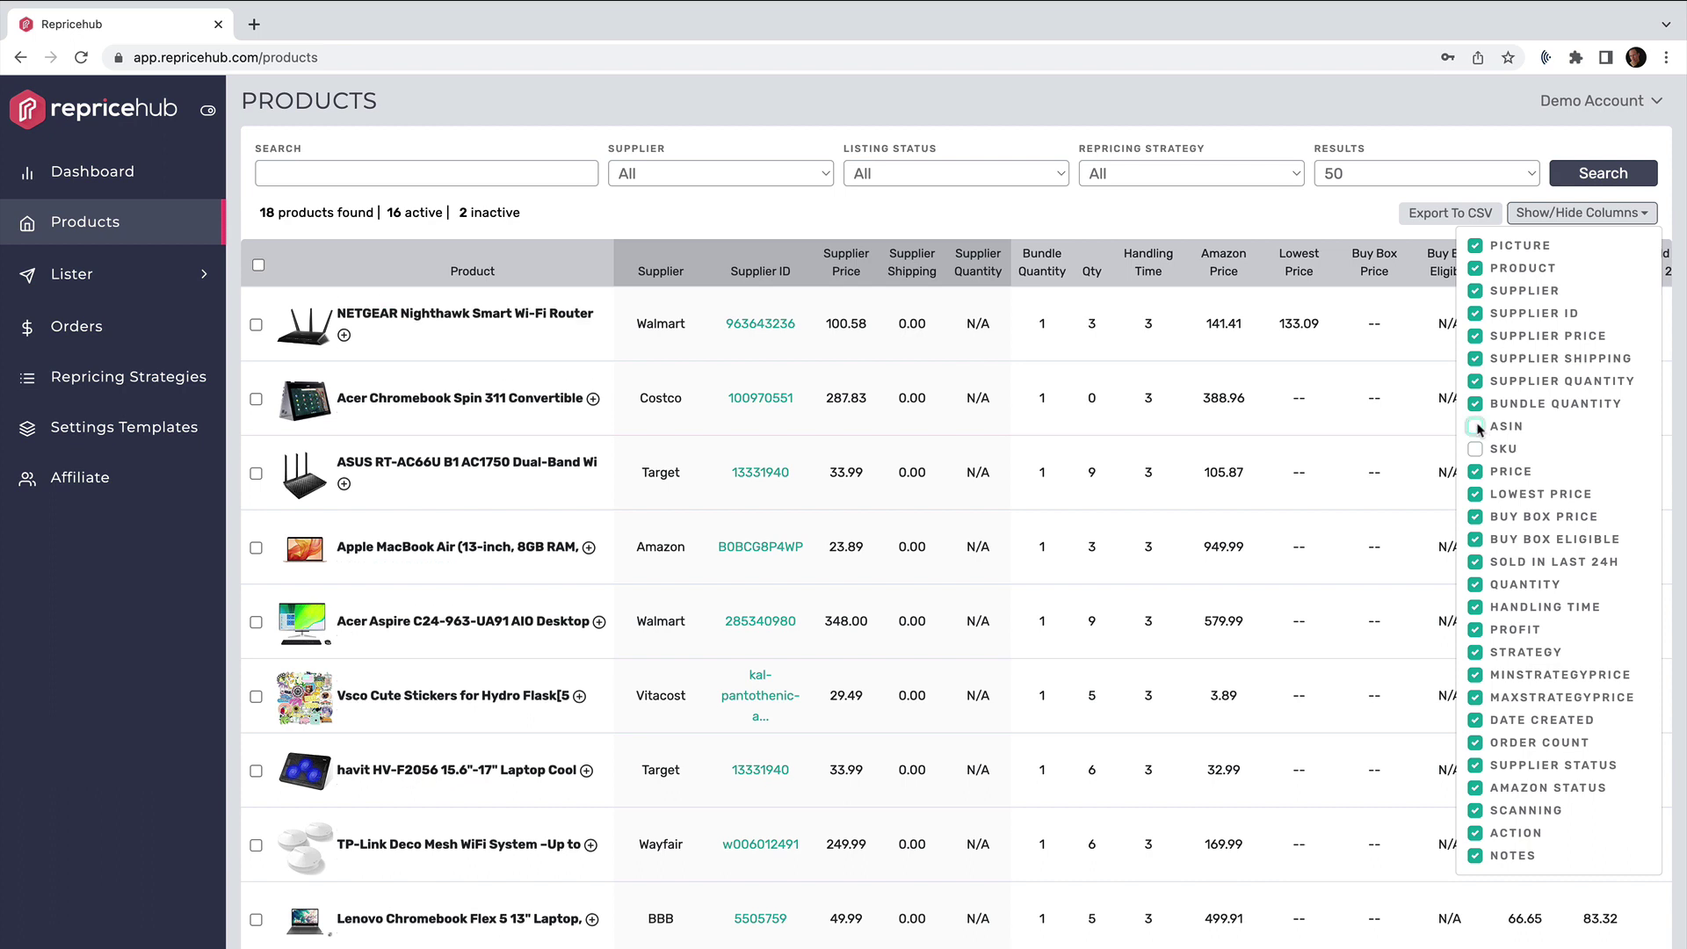
click(1478, 427)
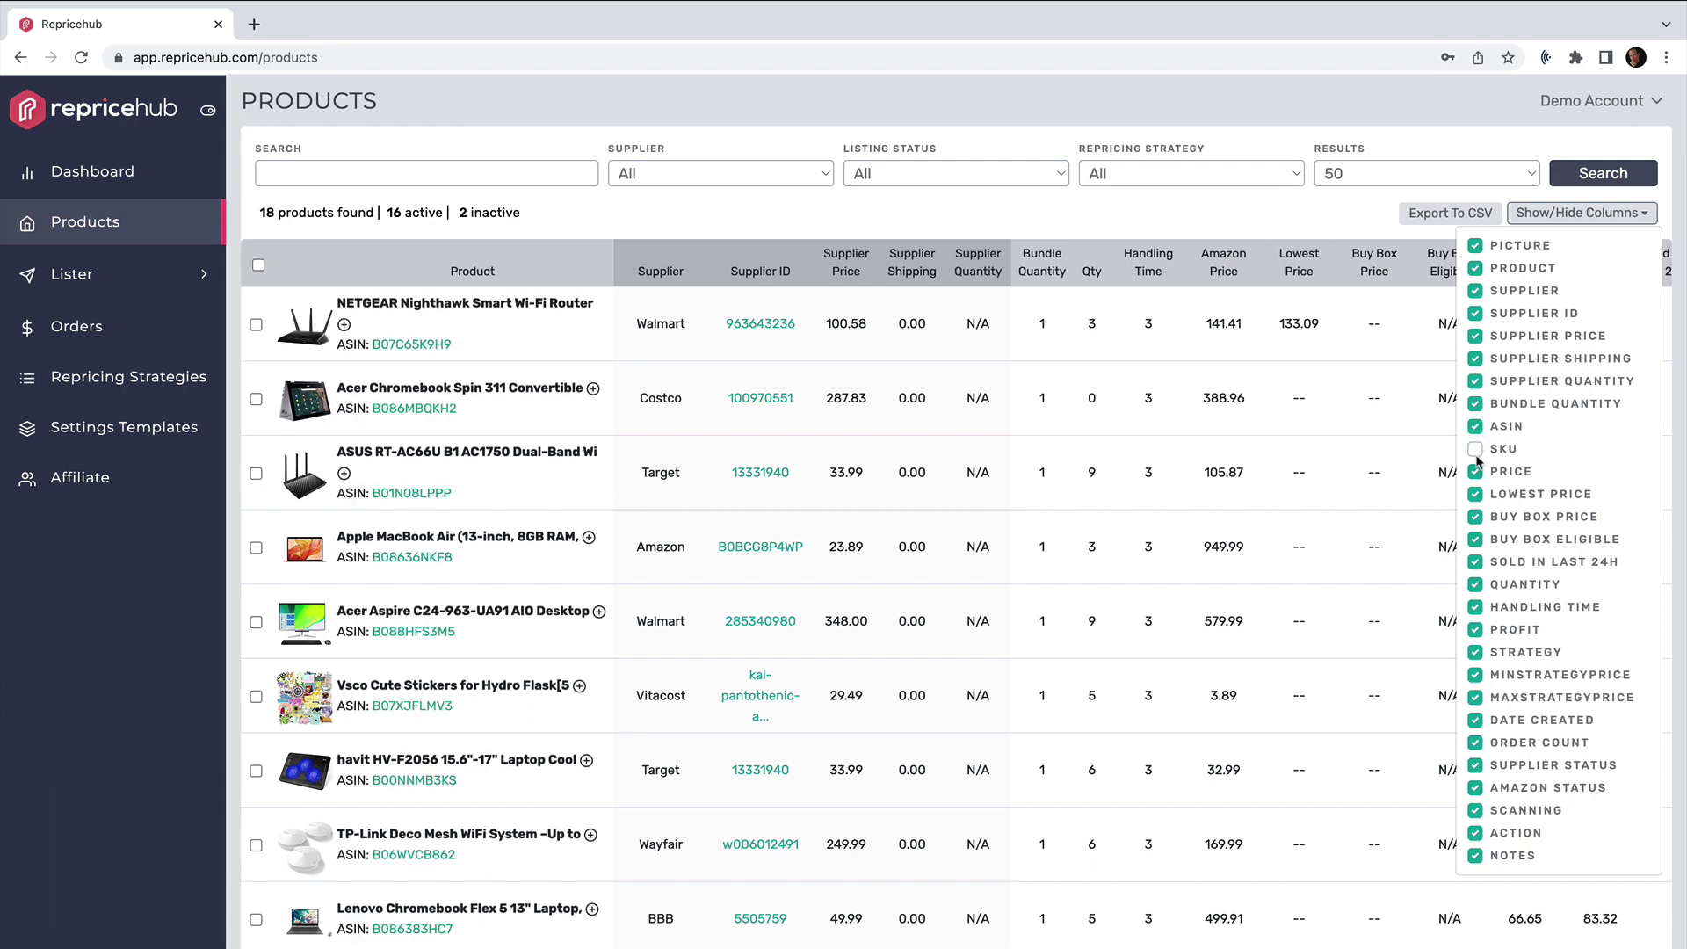
click(1478, 456)
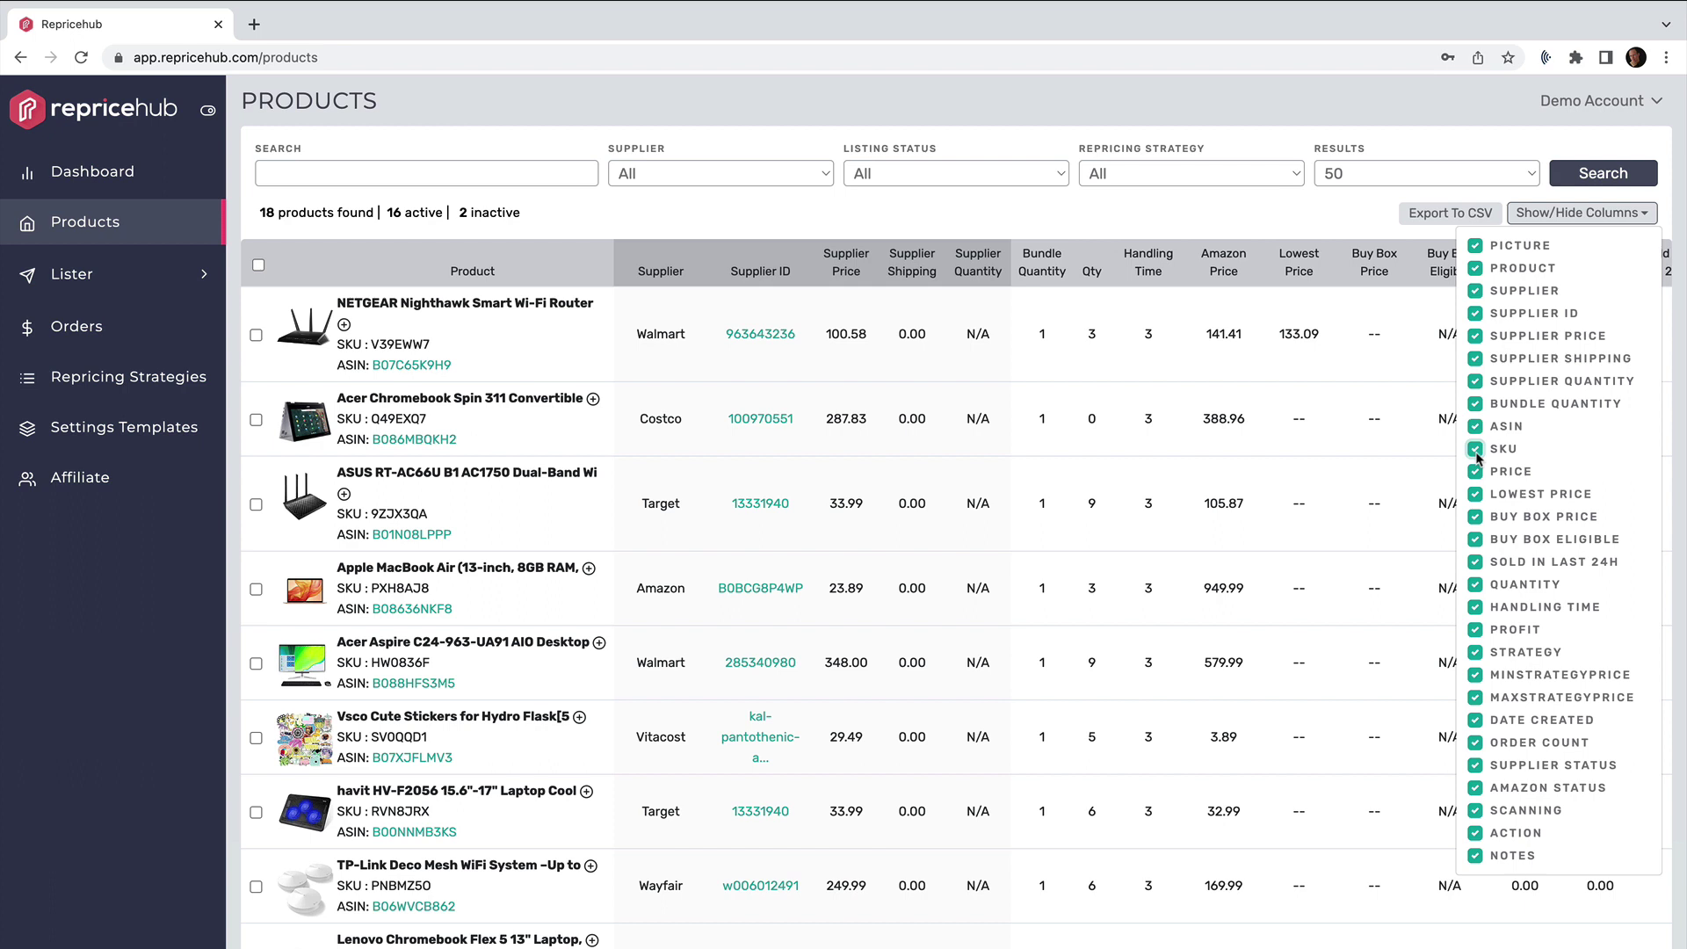
click(1248, 215)
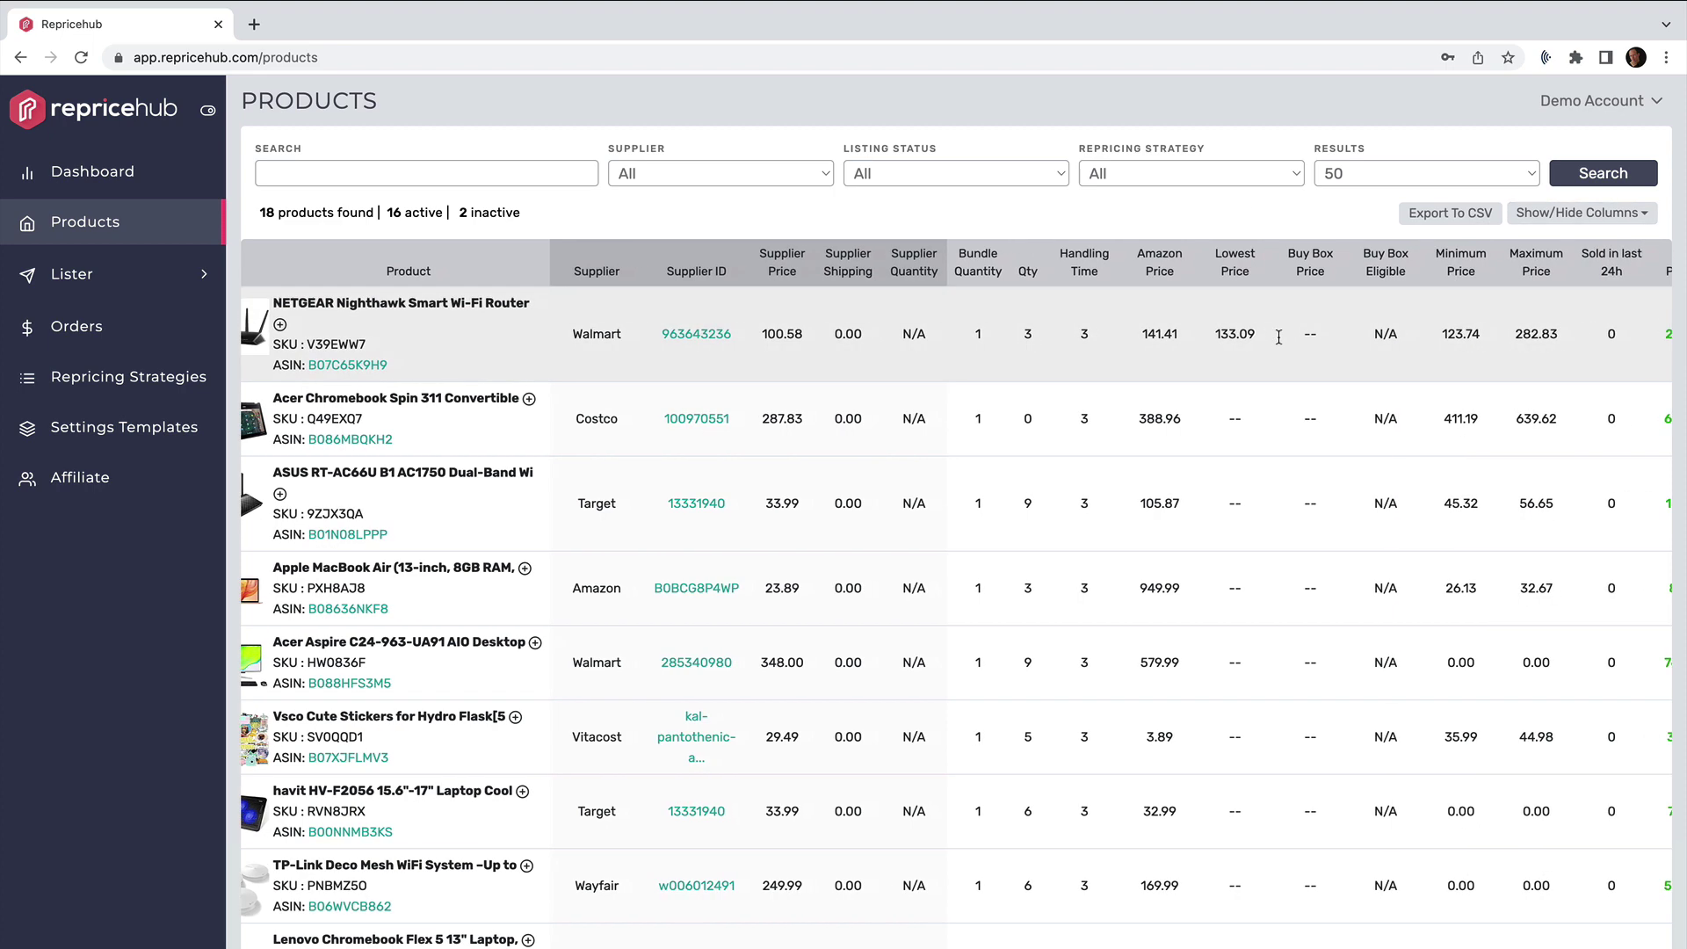
Scroll across the full products table, then reopen and dismiss the columns list
scroll(1279, 337, right, 10)
scroll(1278, 337, right, 3)
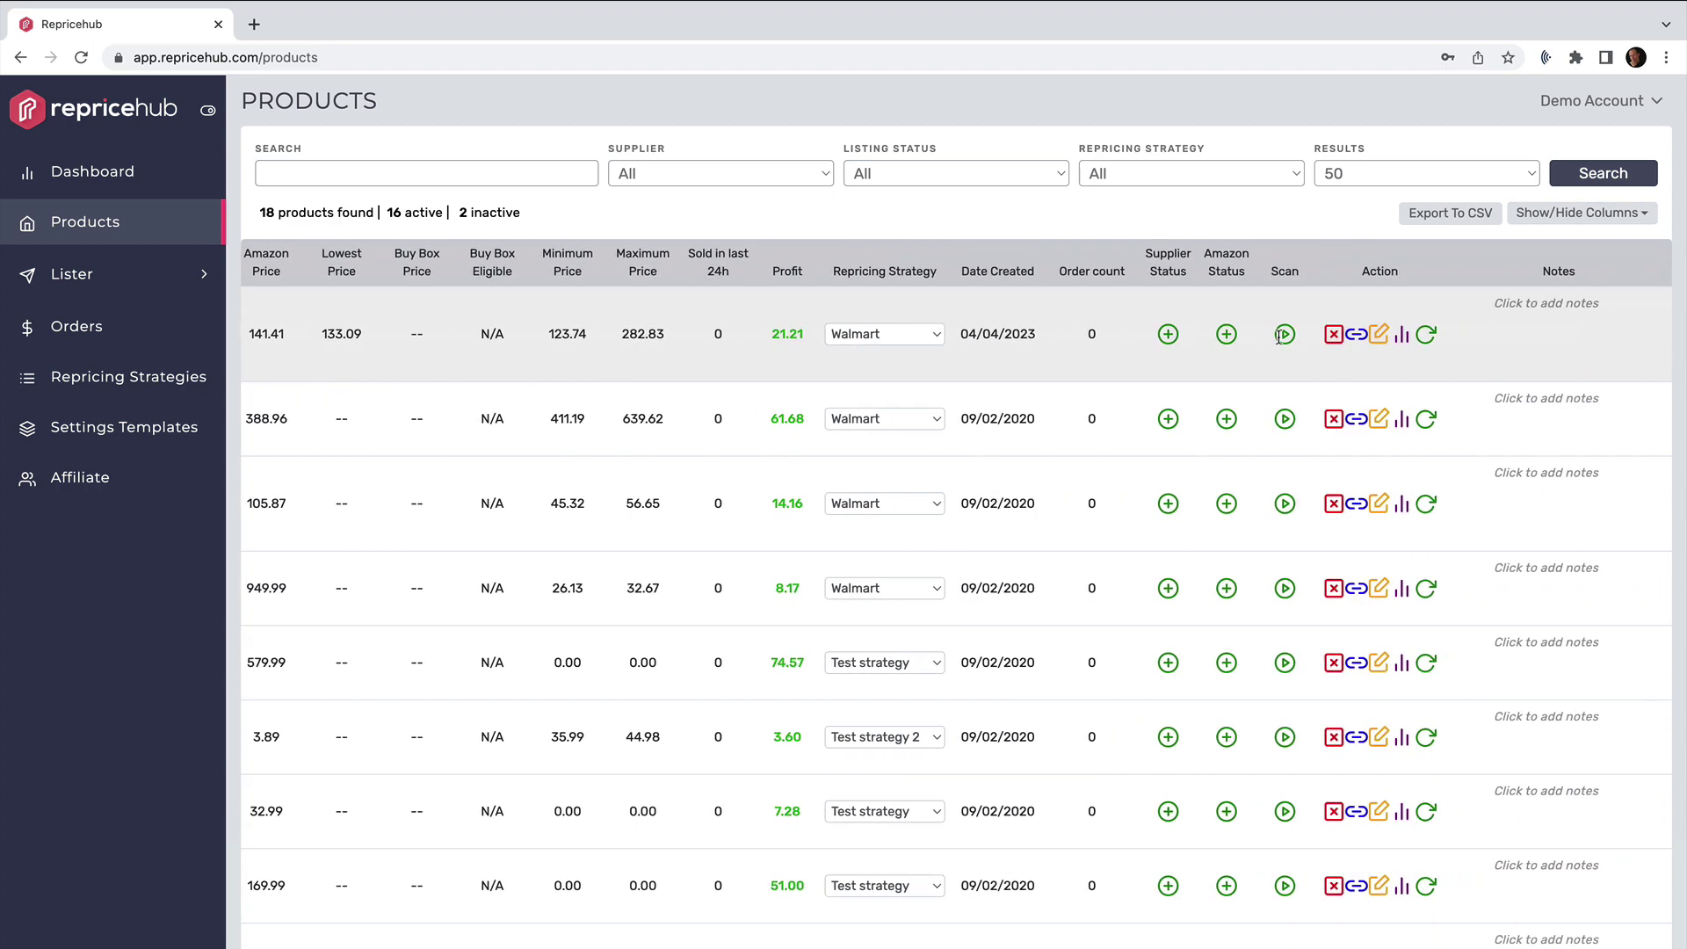
scroll(1281, 340, left, 12)
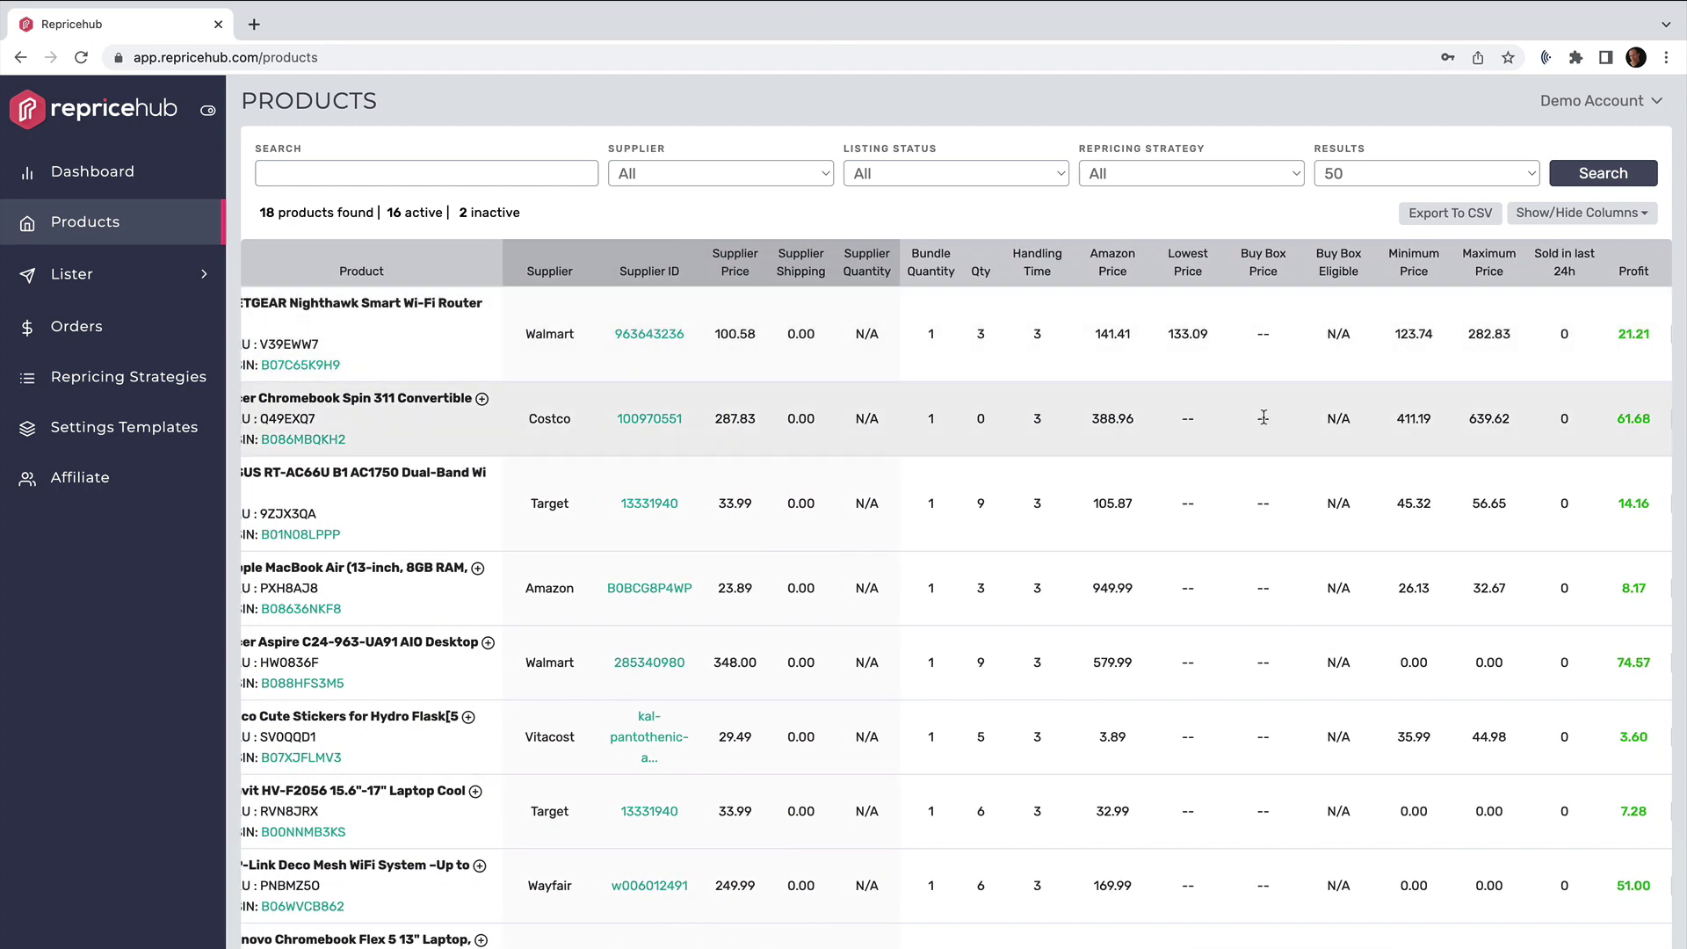
scroll(1278, 337, left, 3)
click(1560, 219)
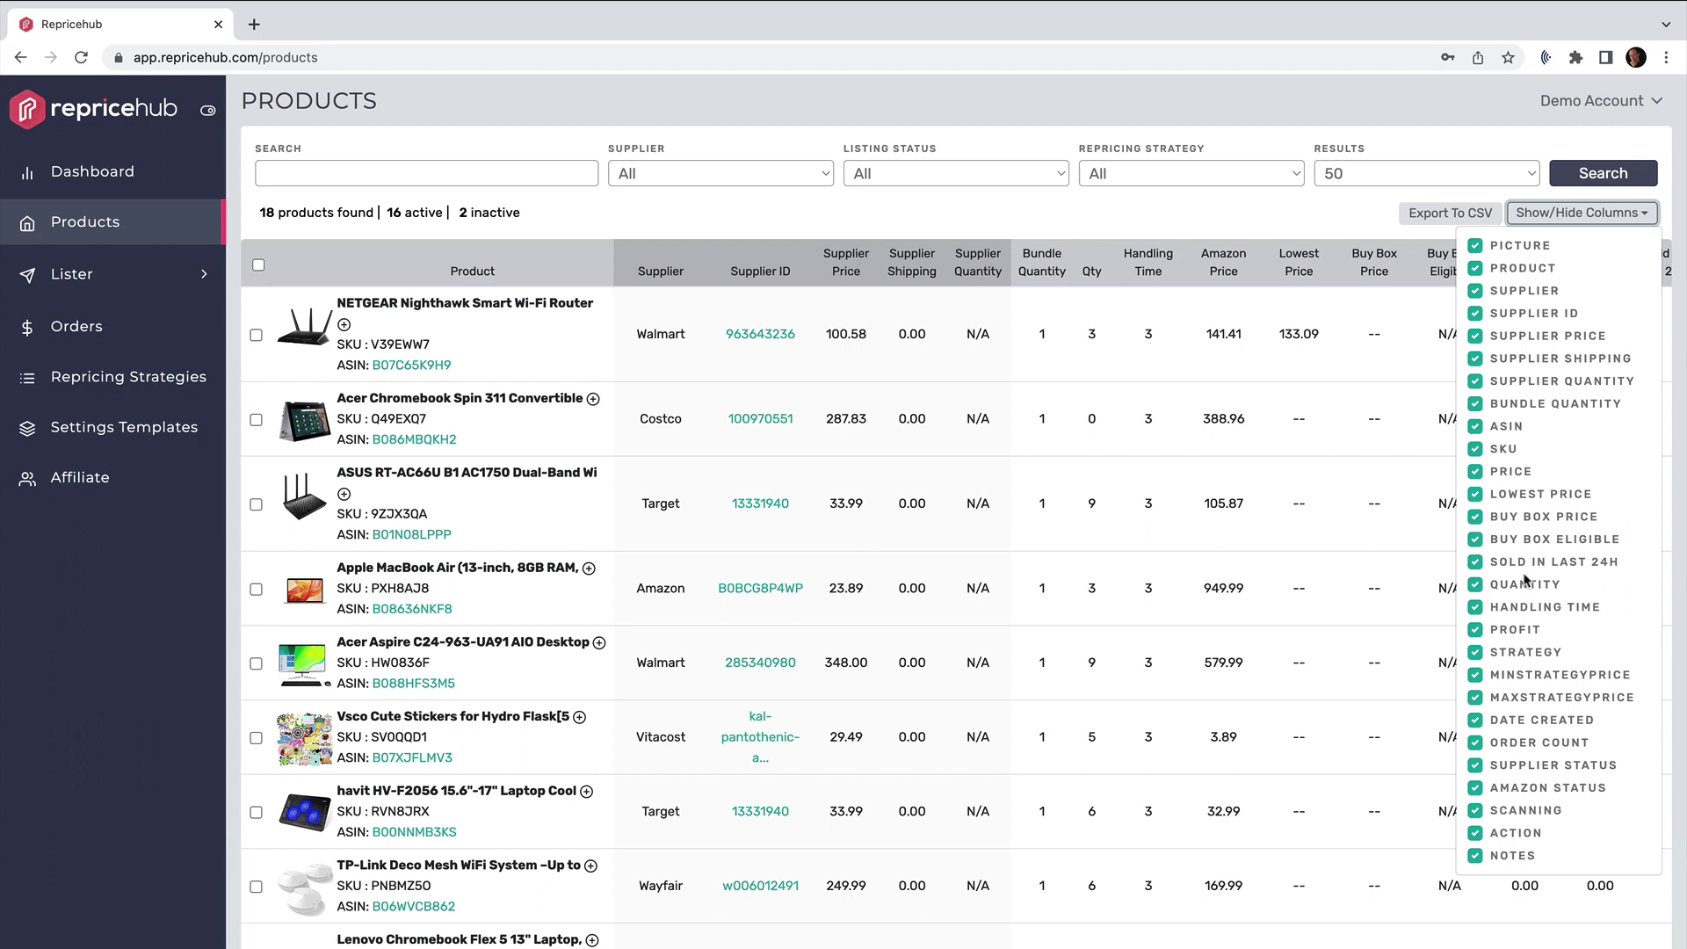
click(779, 483)
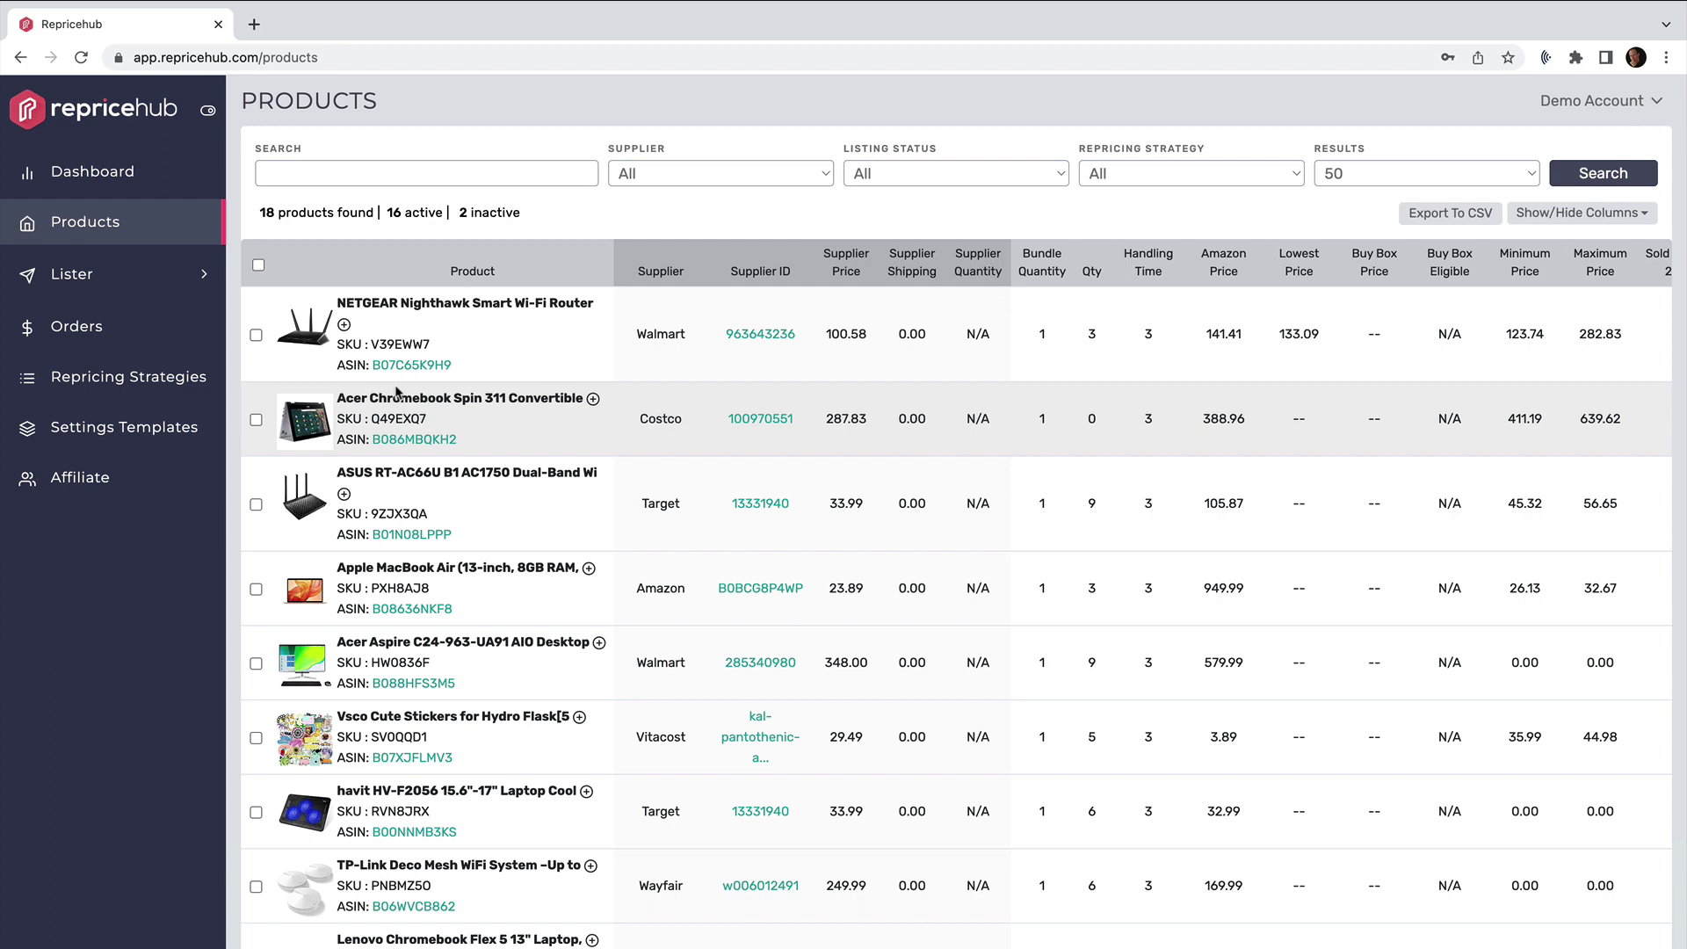
click(256, 335)
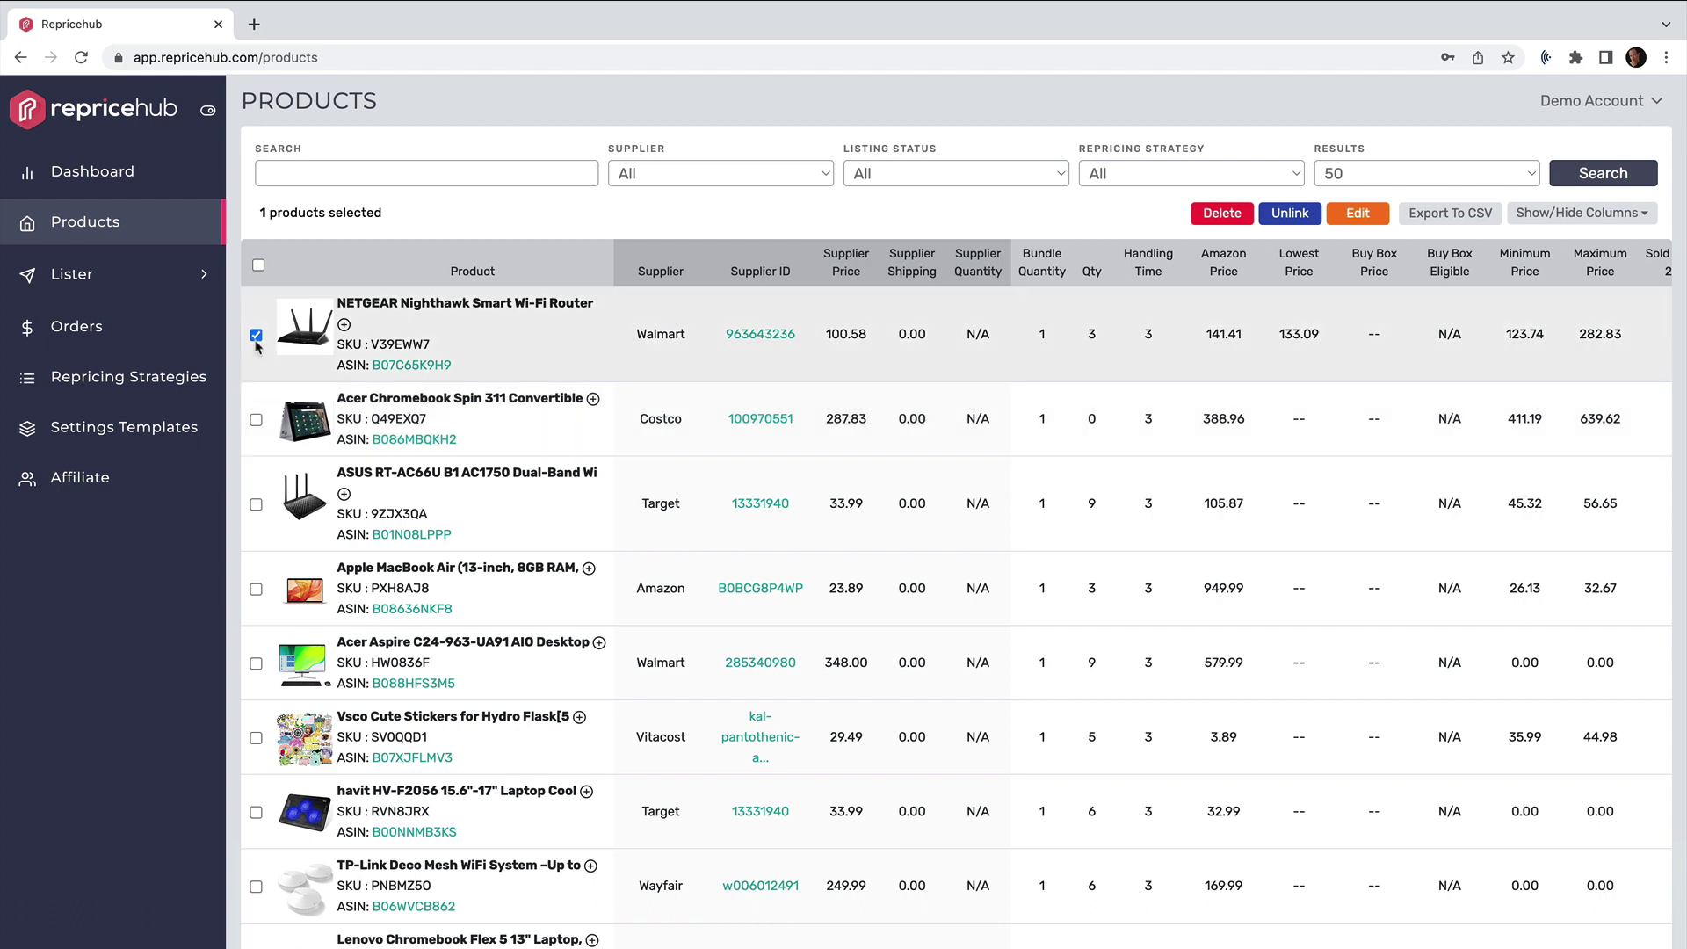
click(255, 335)
click(256, 335)
click(255, 335)
click(256, 335)
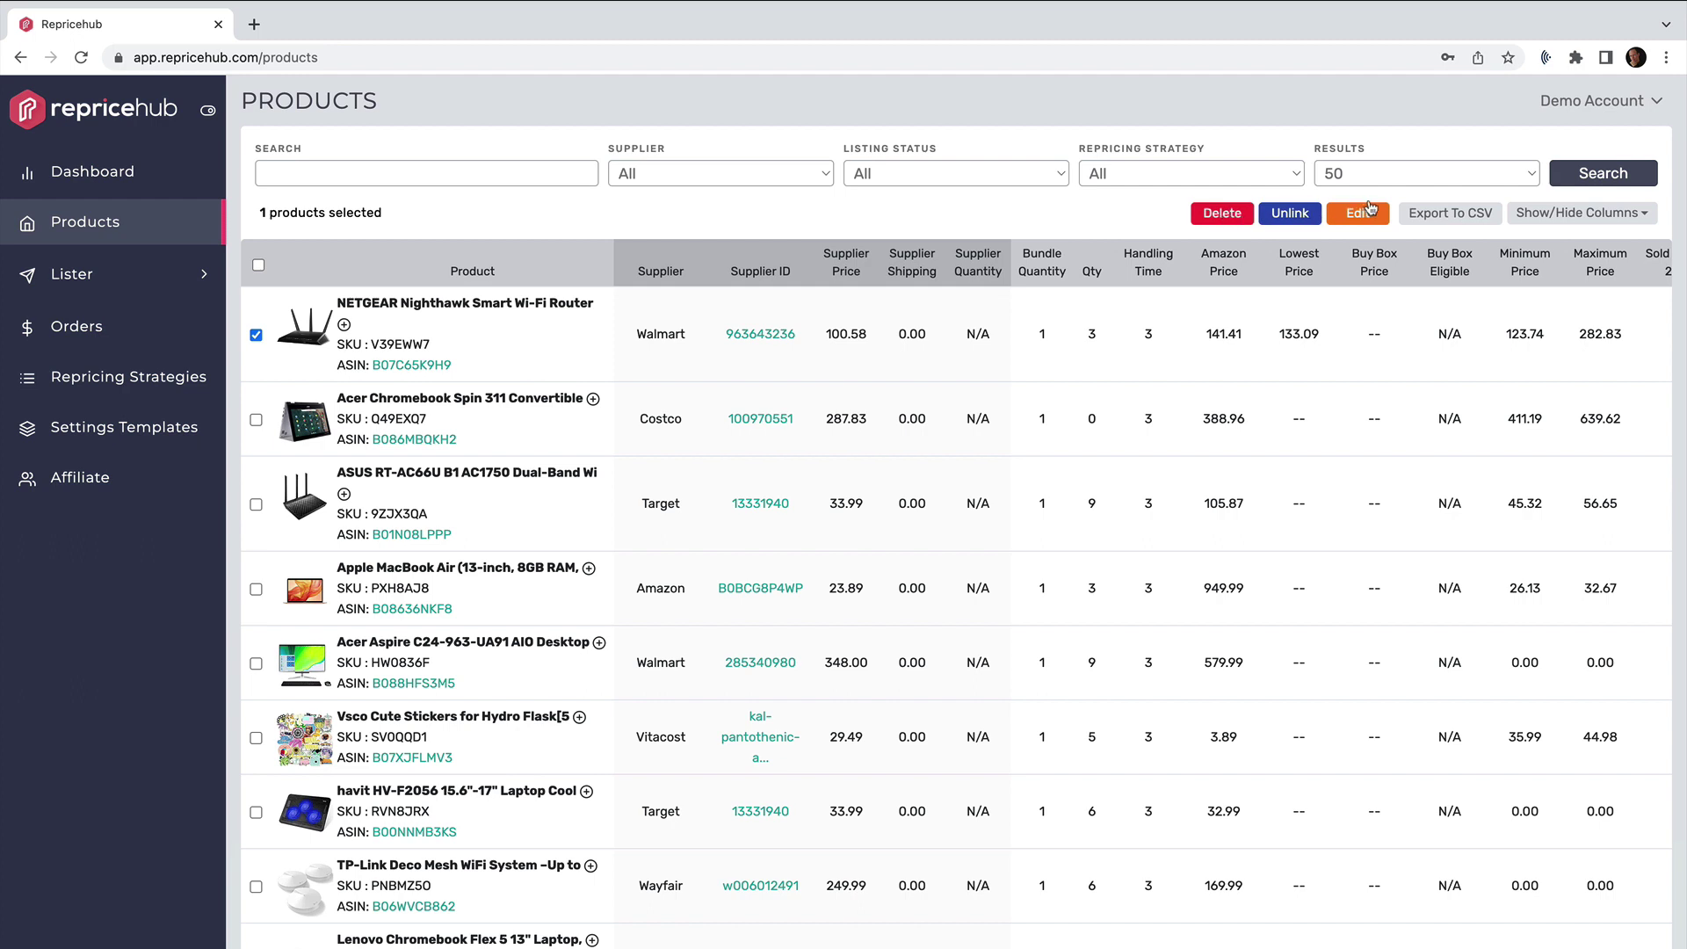
click(256, 419)
click(256, 505)
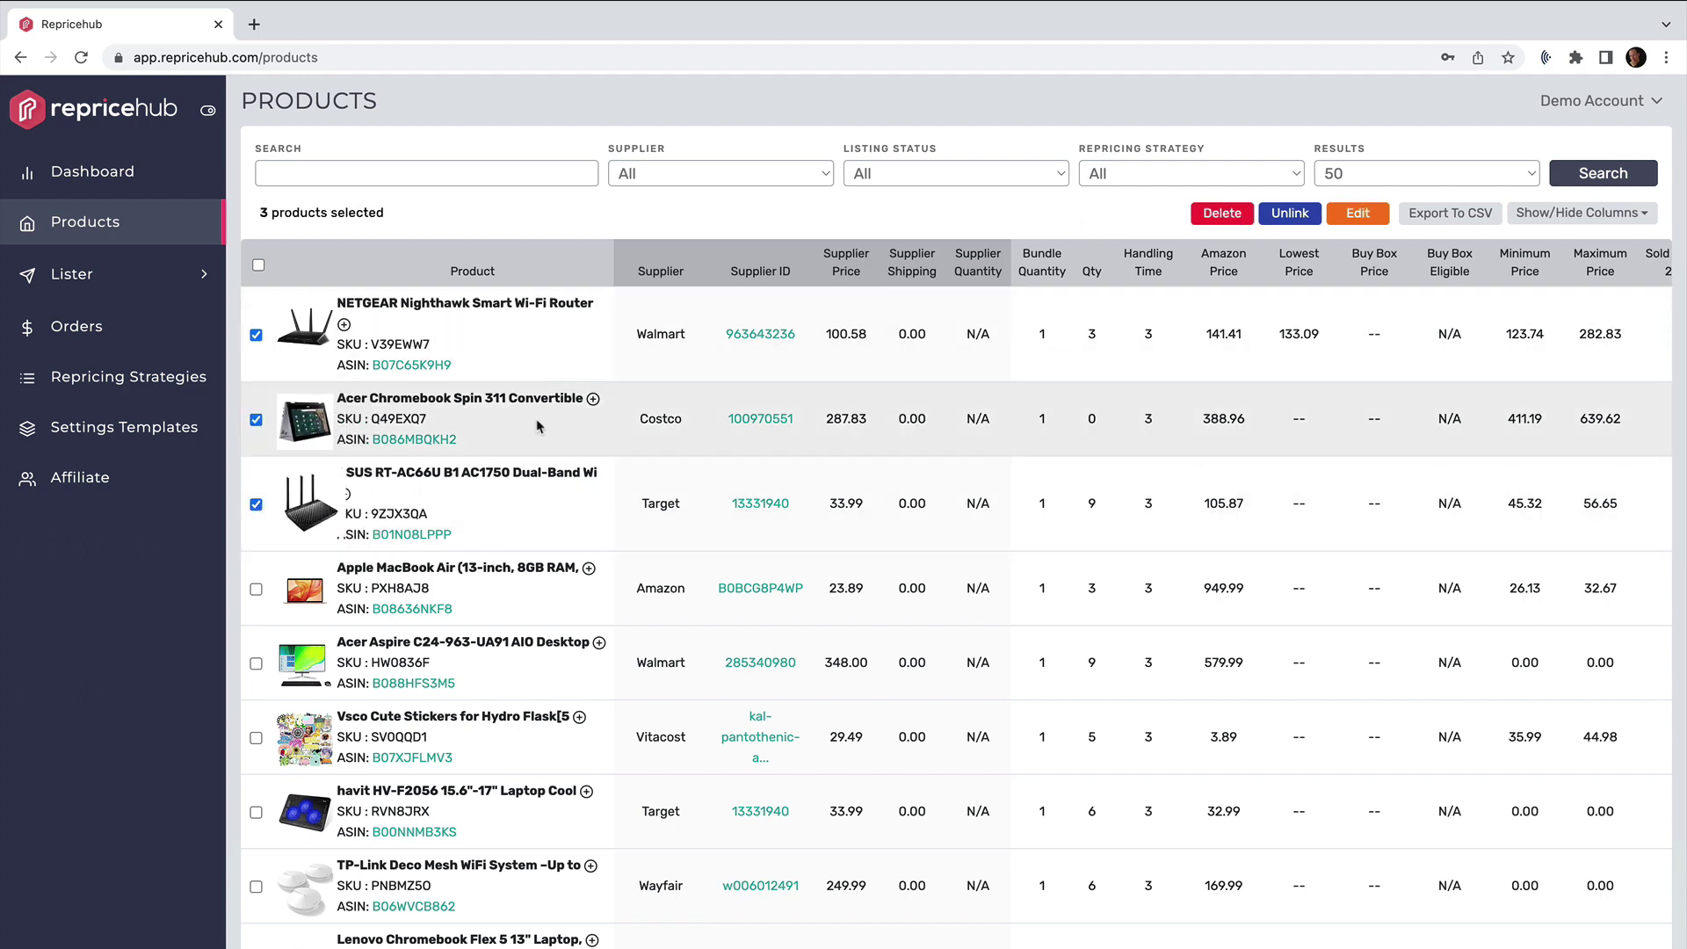
click(1358, 213)
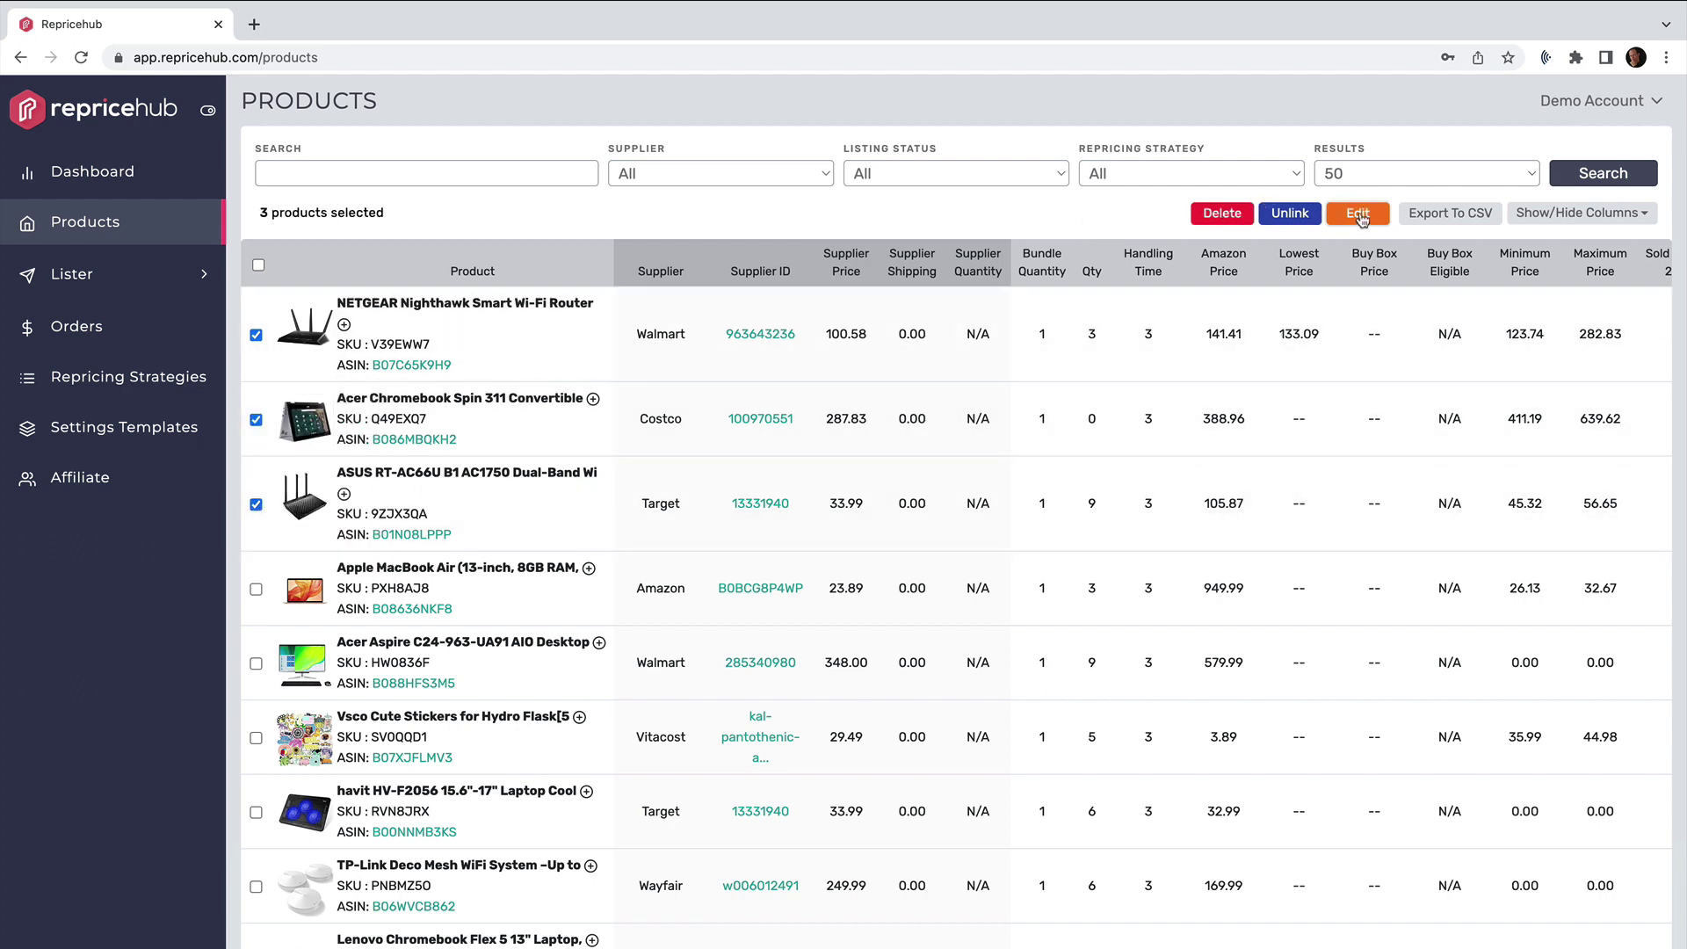
click(539, 186)
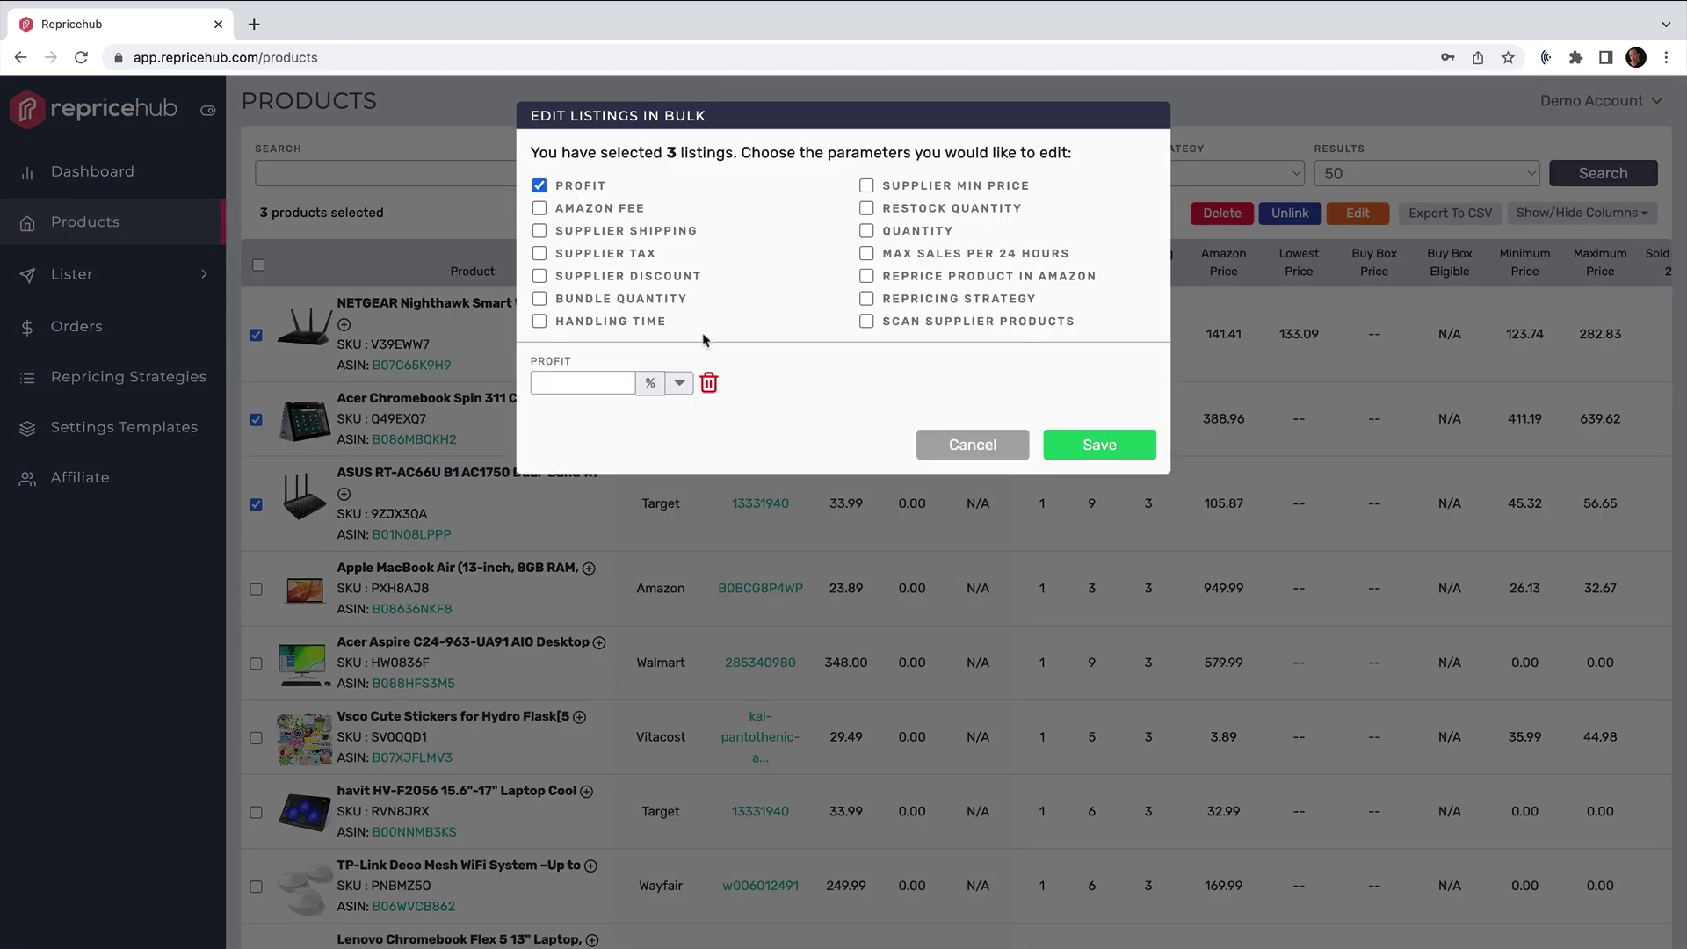
click(596, 385)
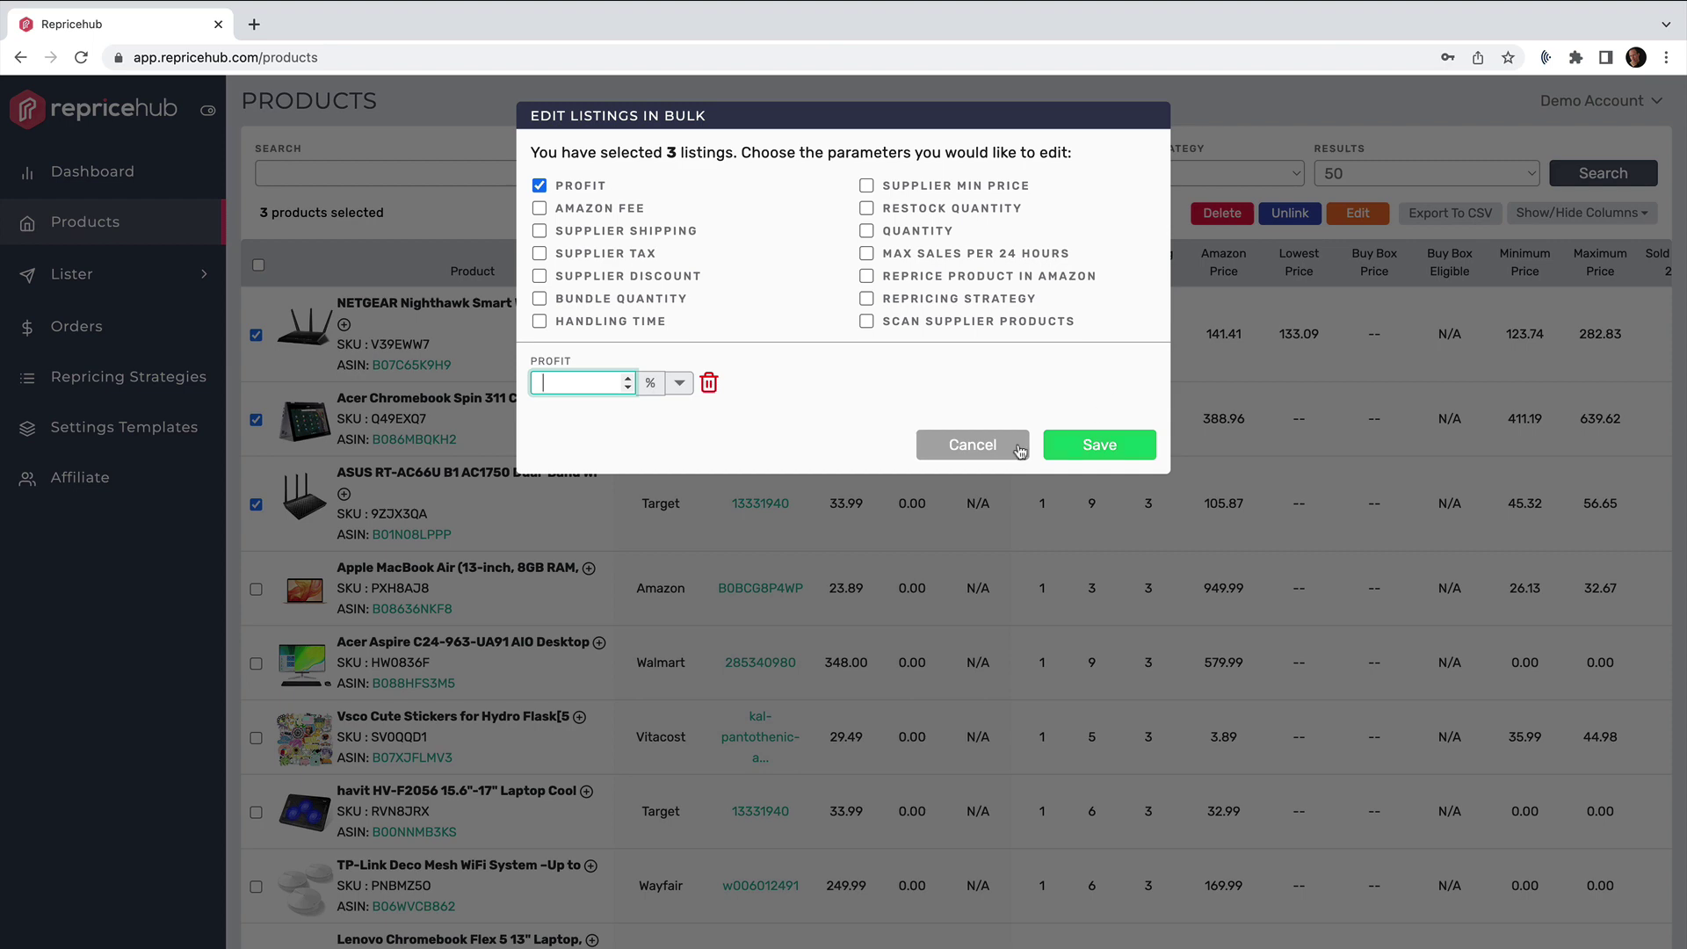
click(1008, 446)
click(256, 334)
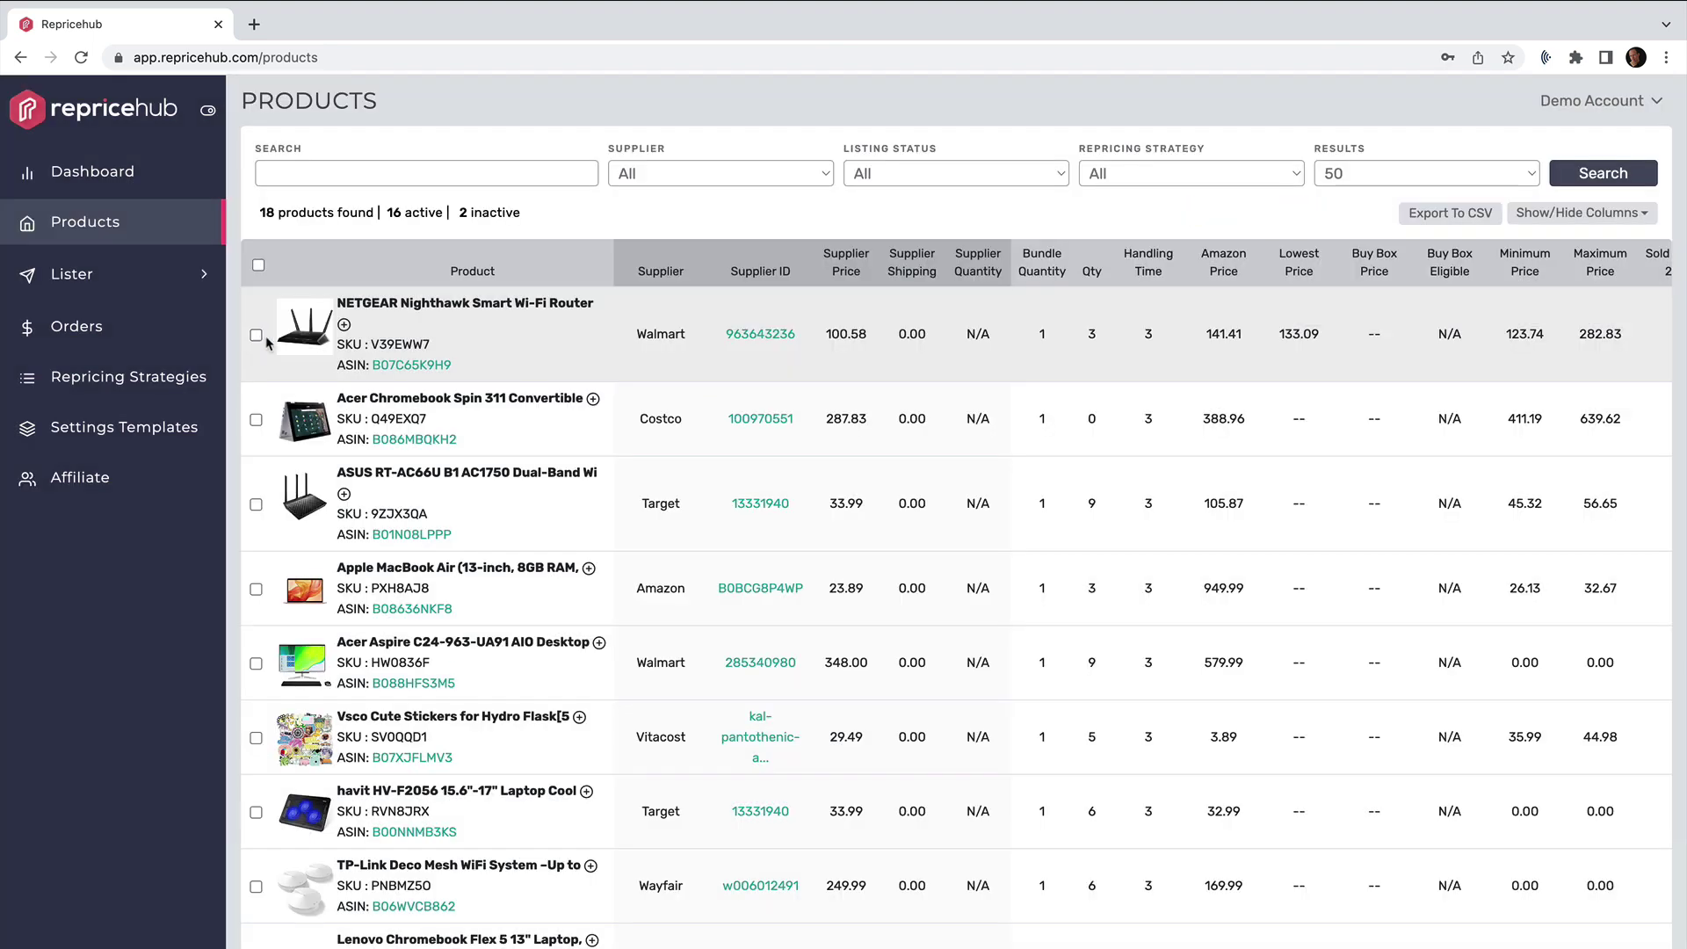
click(256, 335)
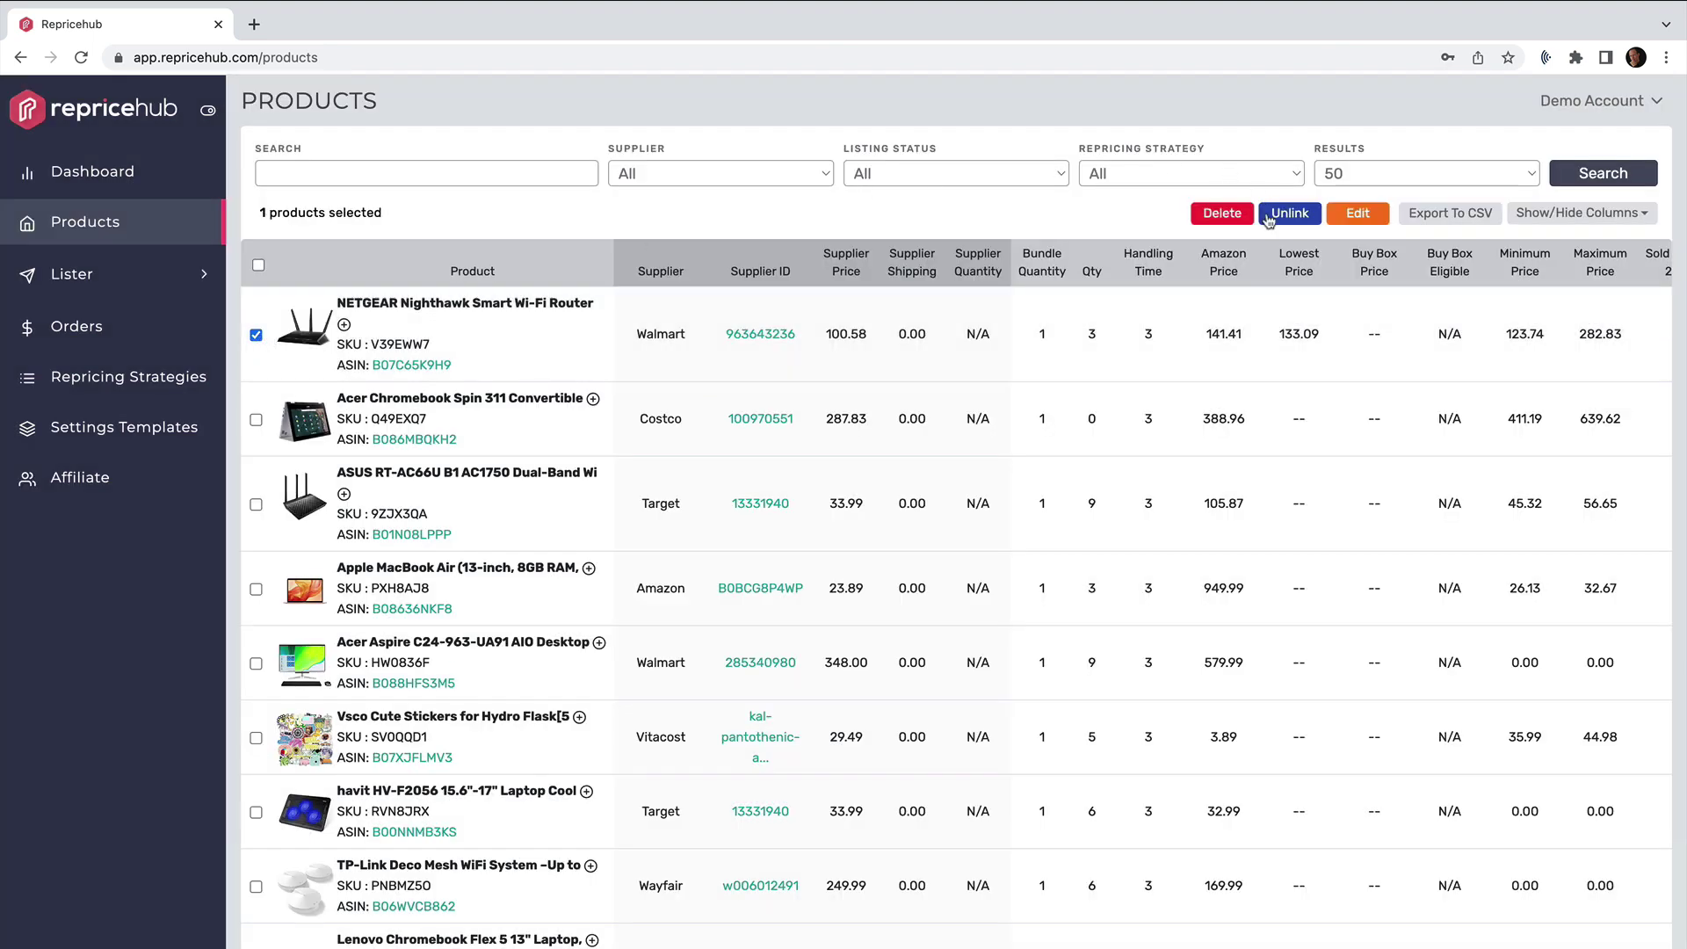
click(255, 335)
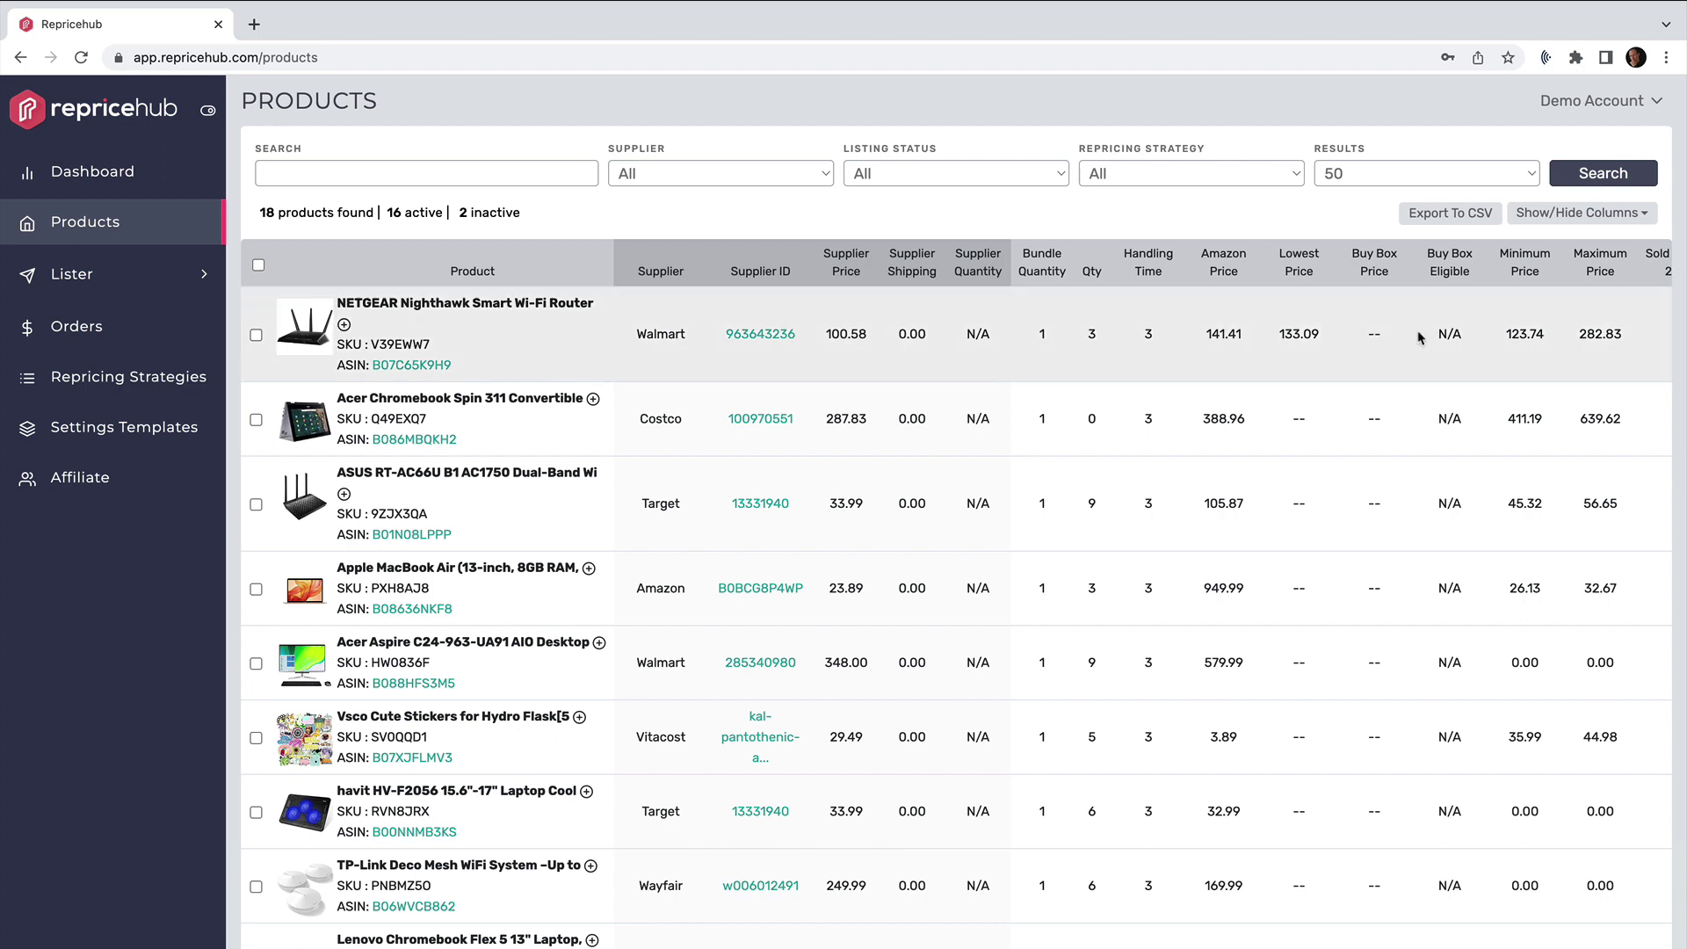
scroll(1180, 347, right, 5)
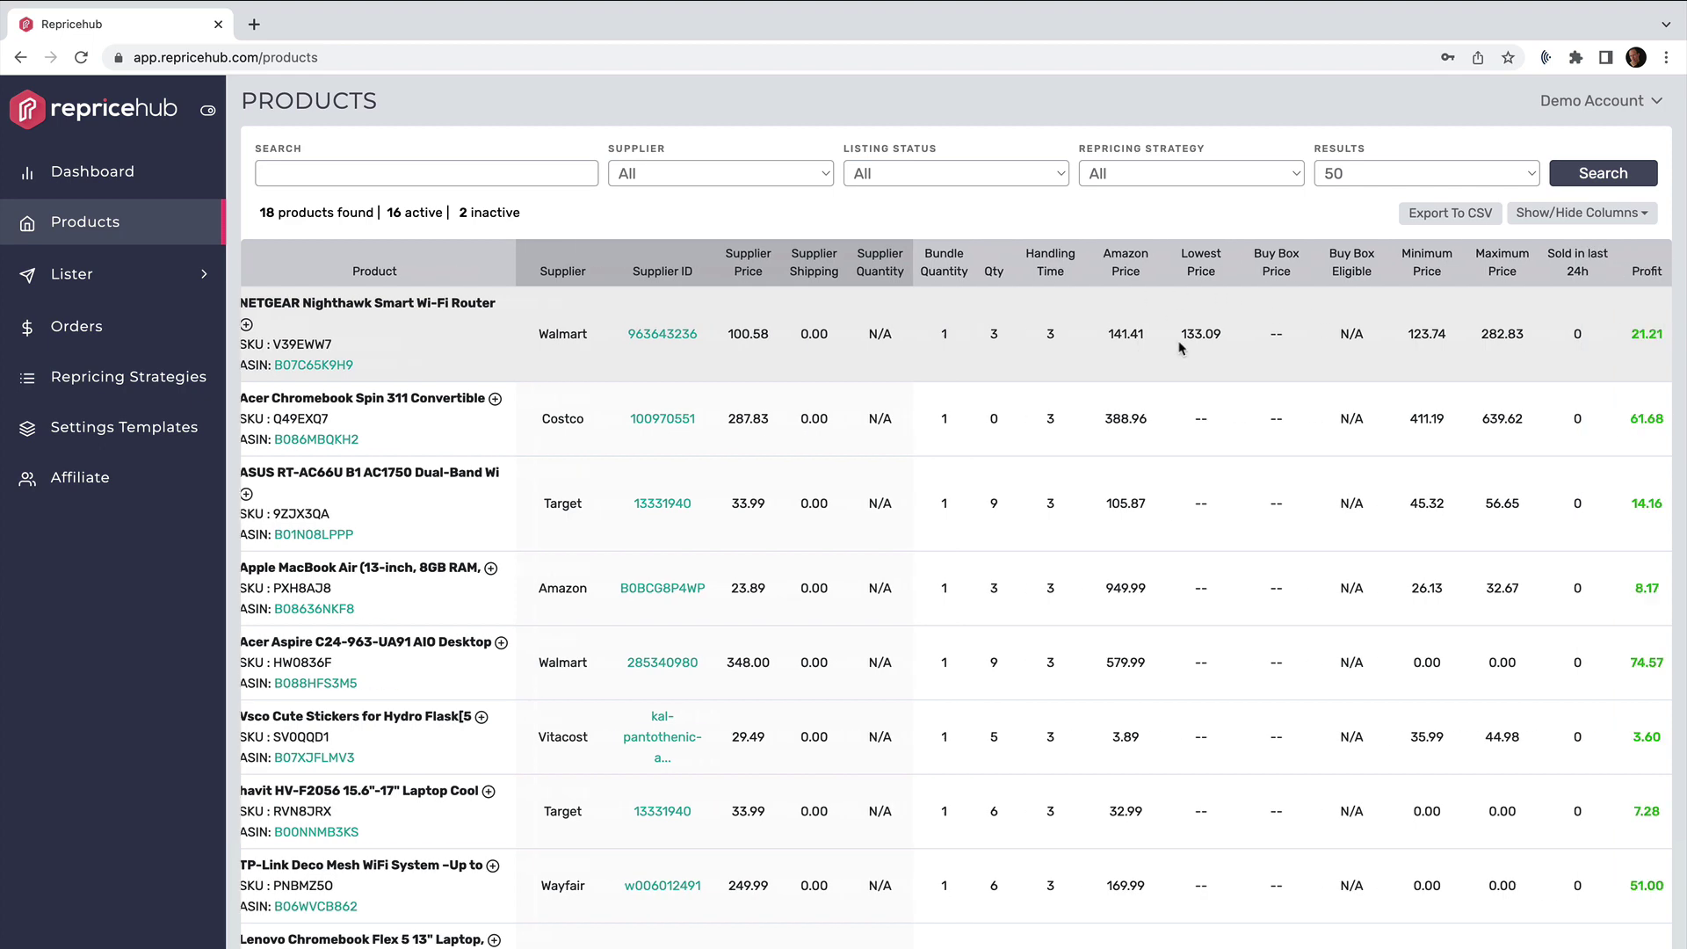
scroll(1180, 347, right, 5)
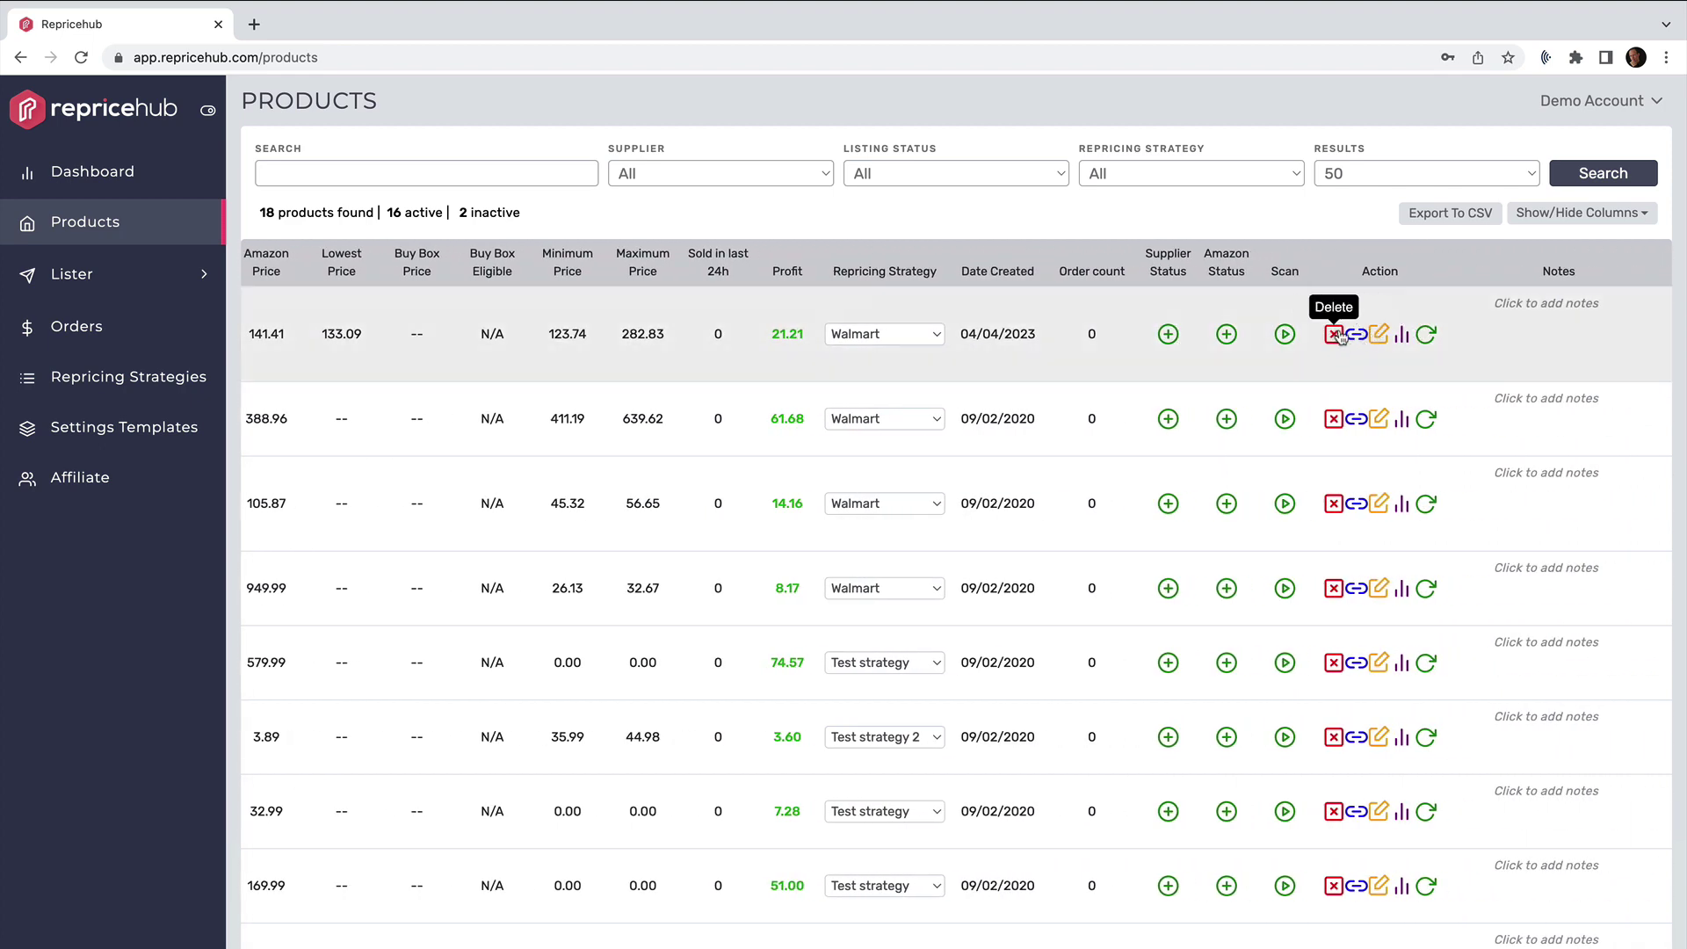
click(1404, 336)
mouse_move(1152, 303)
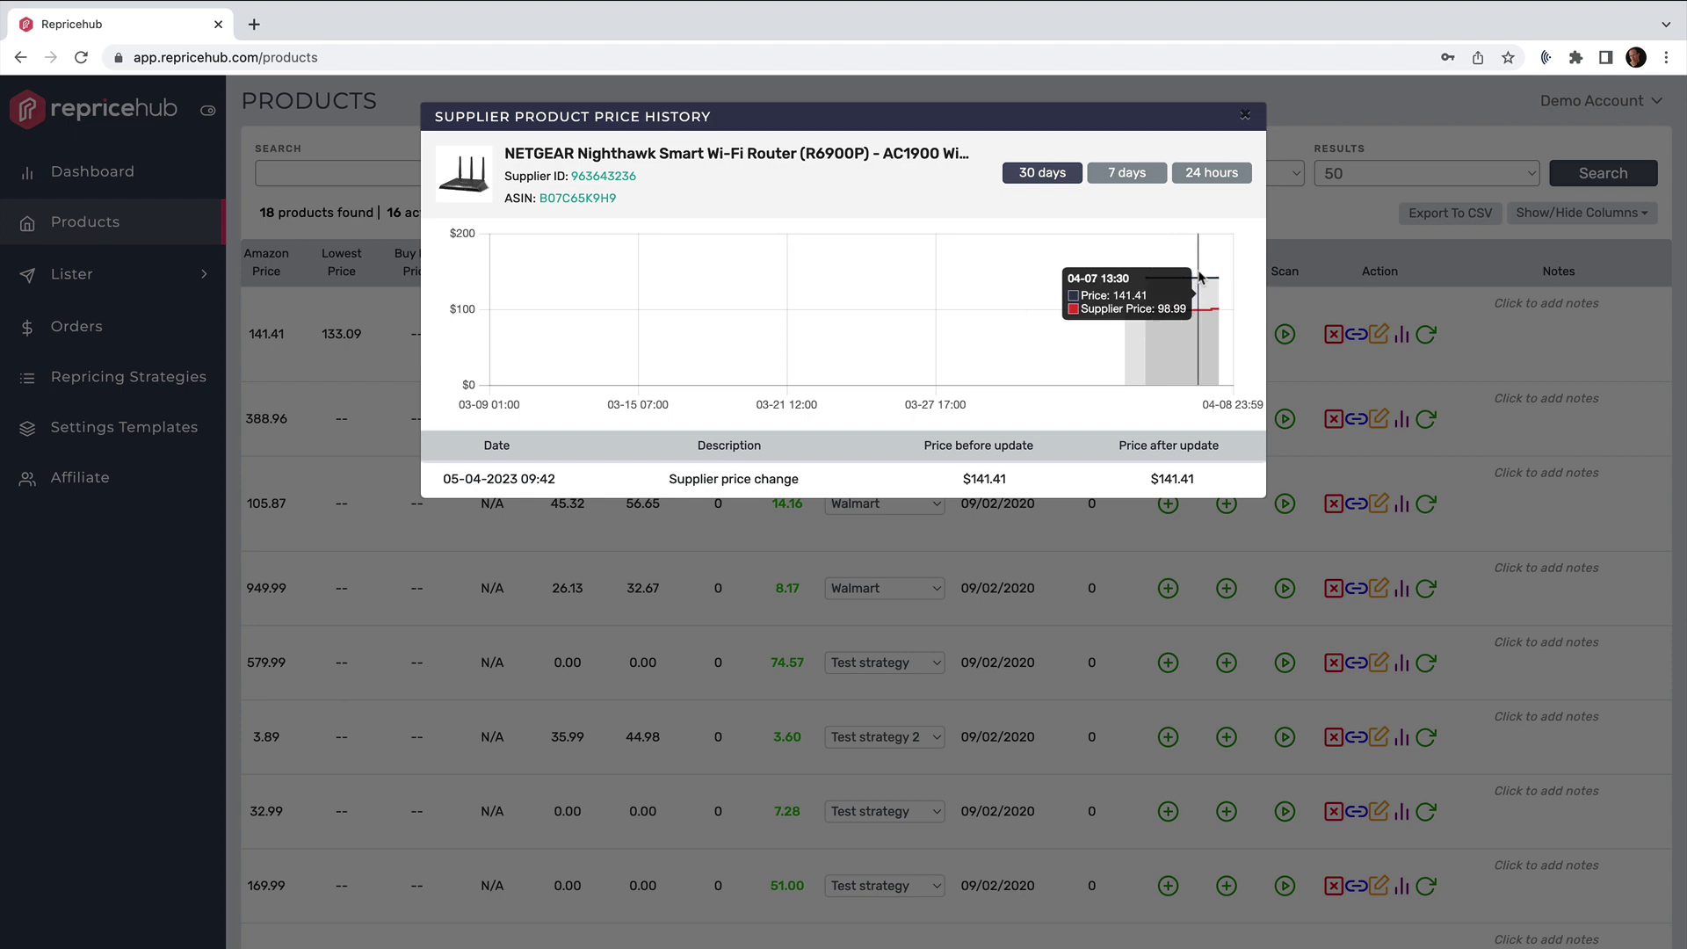
key(Escape)
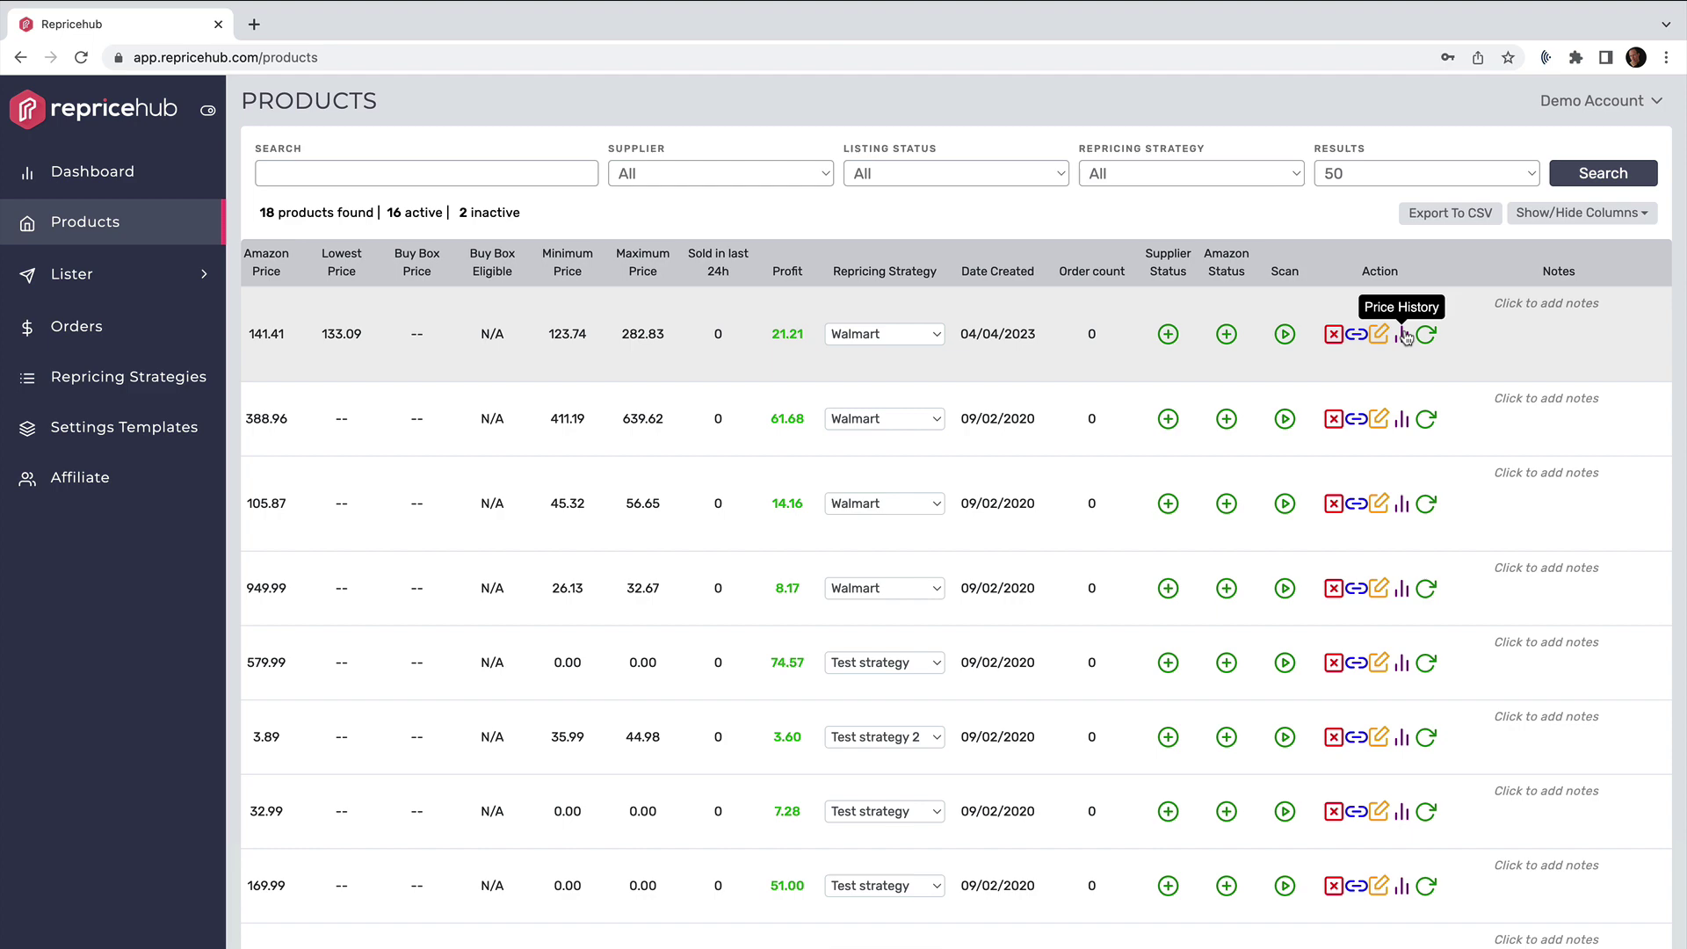
Clear the NETGEAR row's supplier shipping value, then highlight its supplier price 100.58 and Amazon price 141.41
scroll(1318, 352, left, 10)
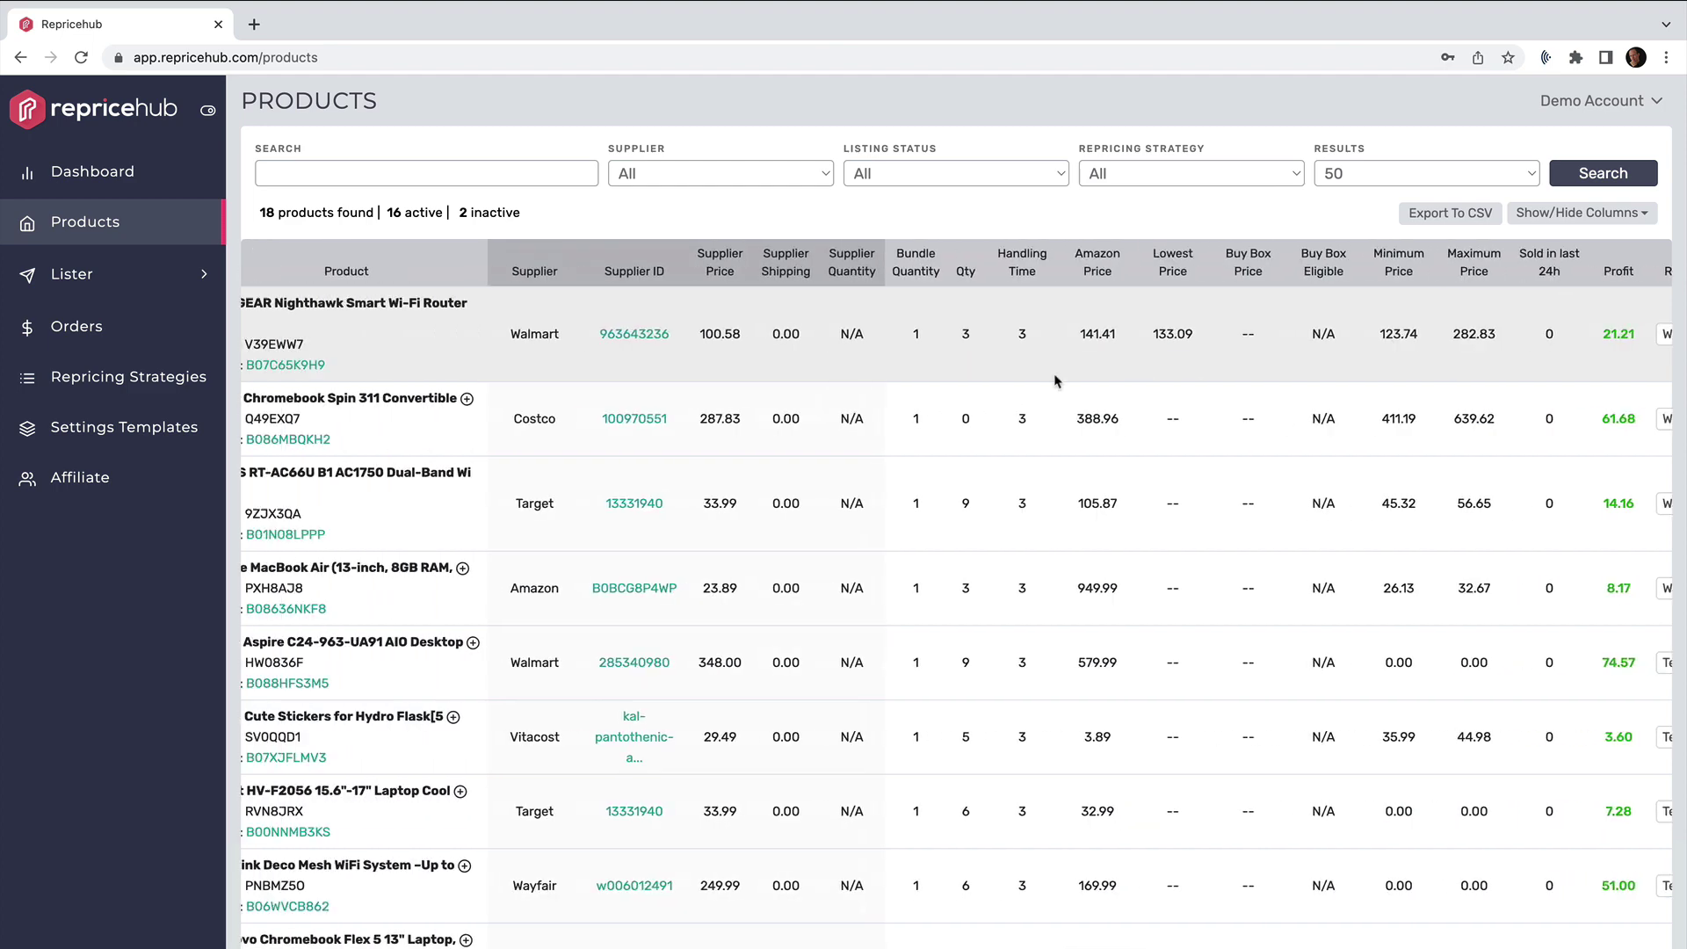
scroll(1055, 380, right, 1)
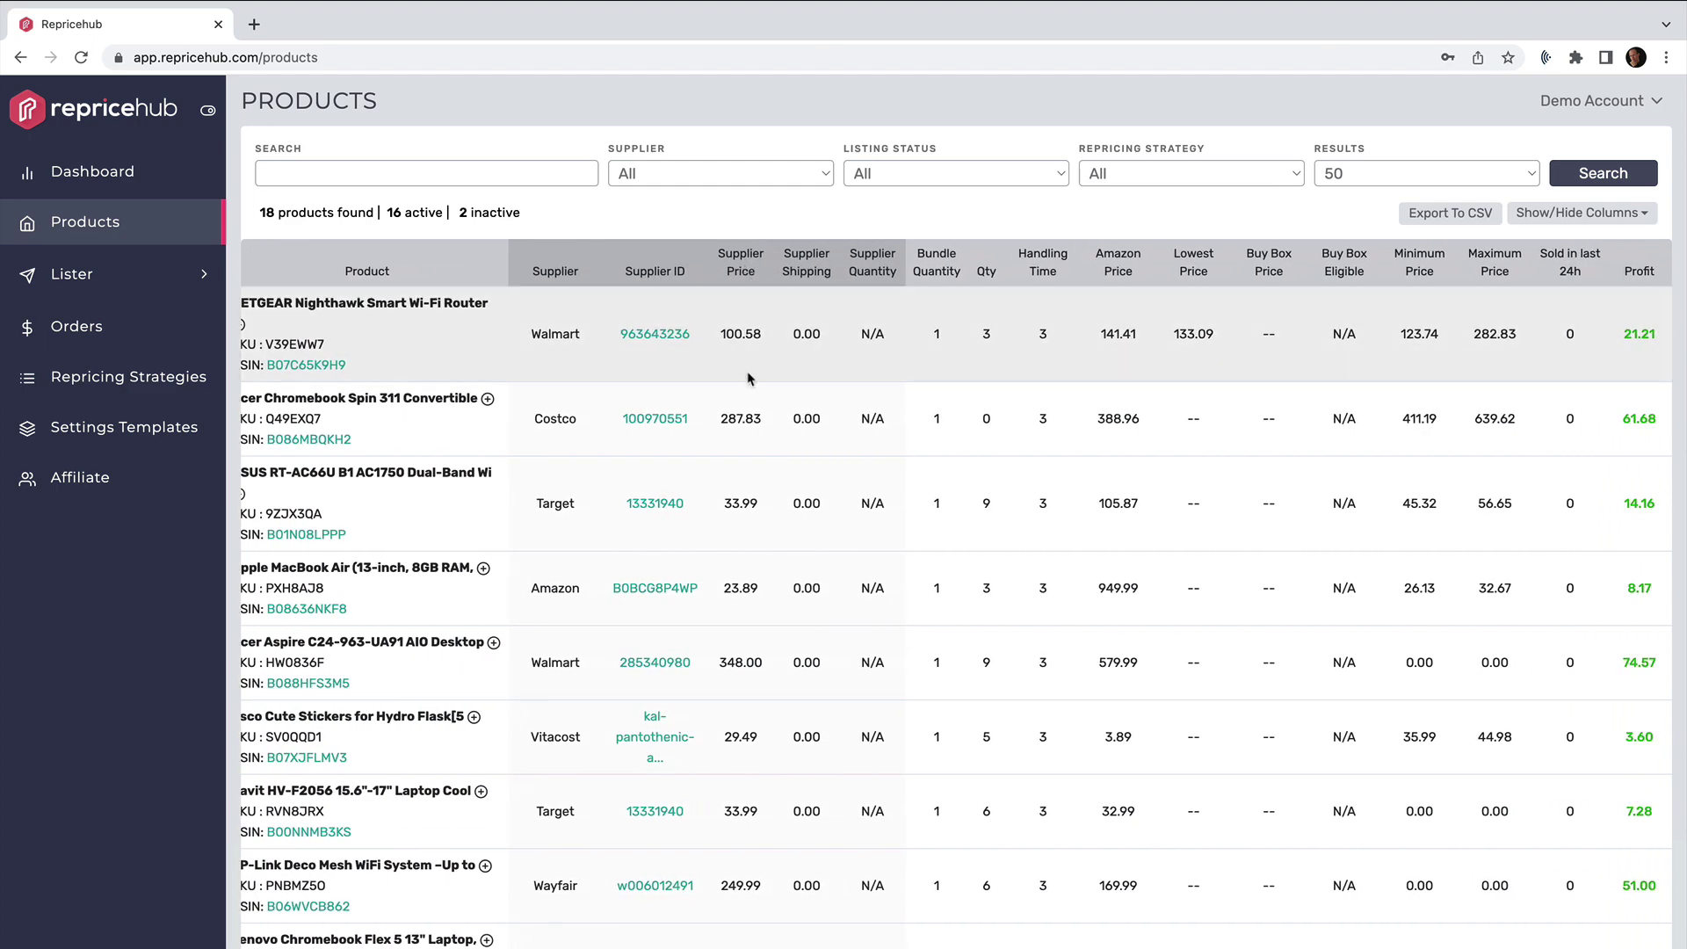
scroll(761, 485, right, 3)
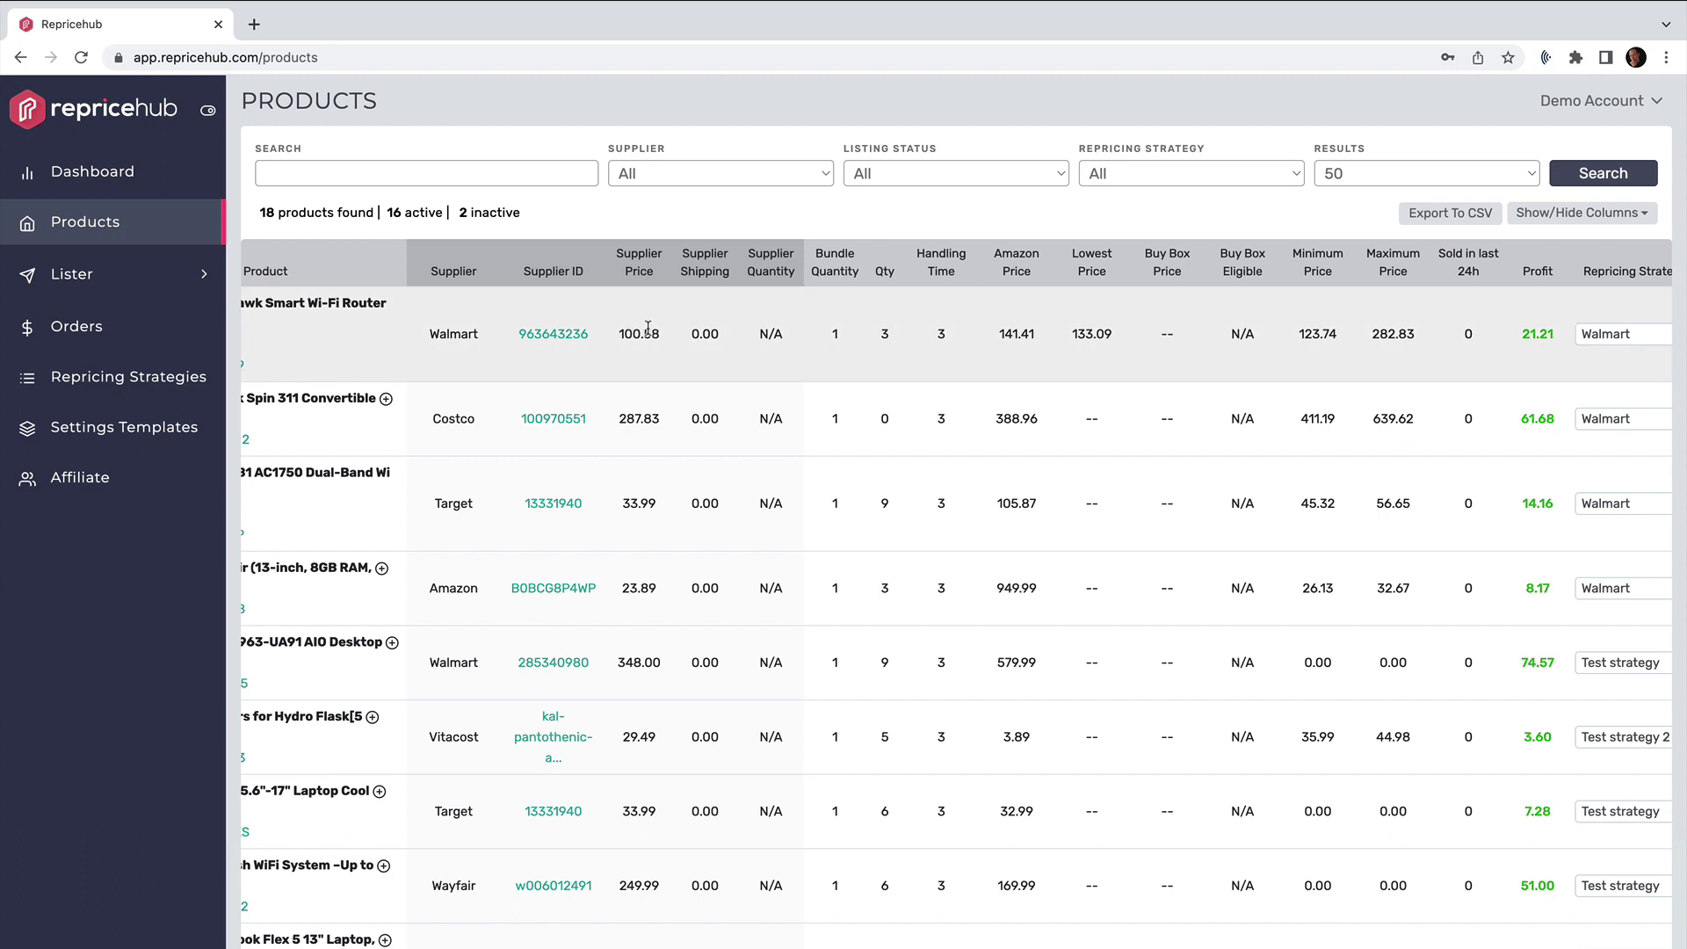
drag(692, 333, 729, 334)
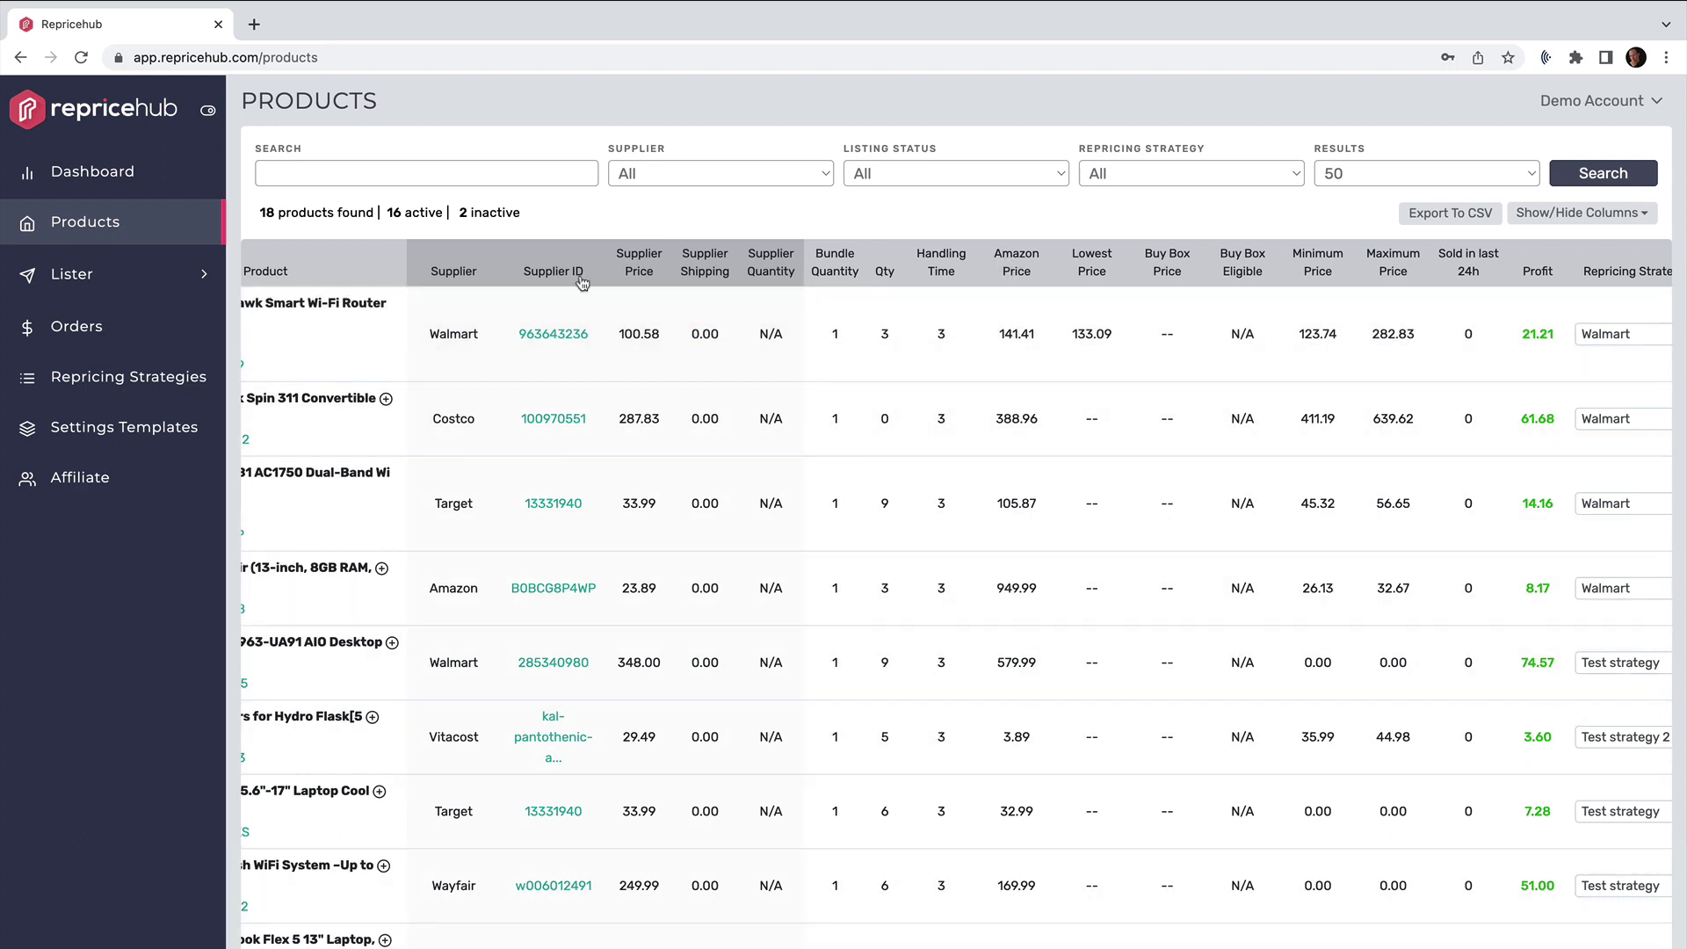
click(639, 335)
double_click(639, 334)
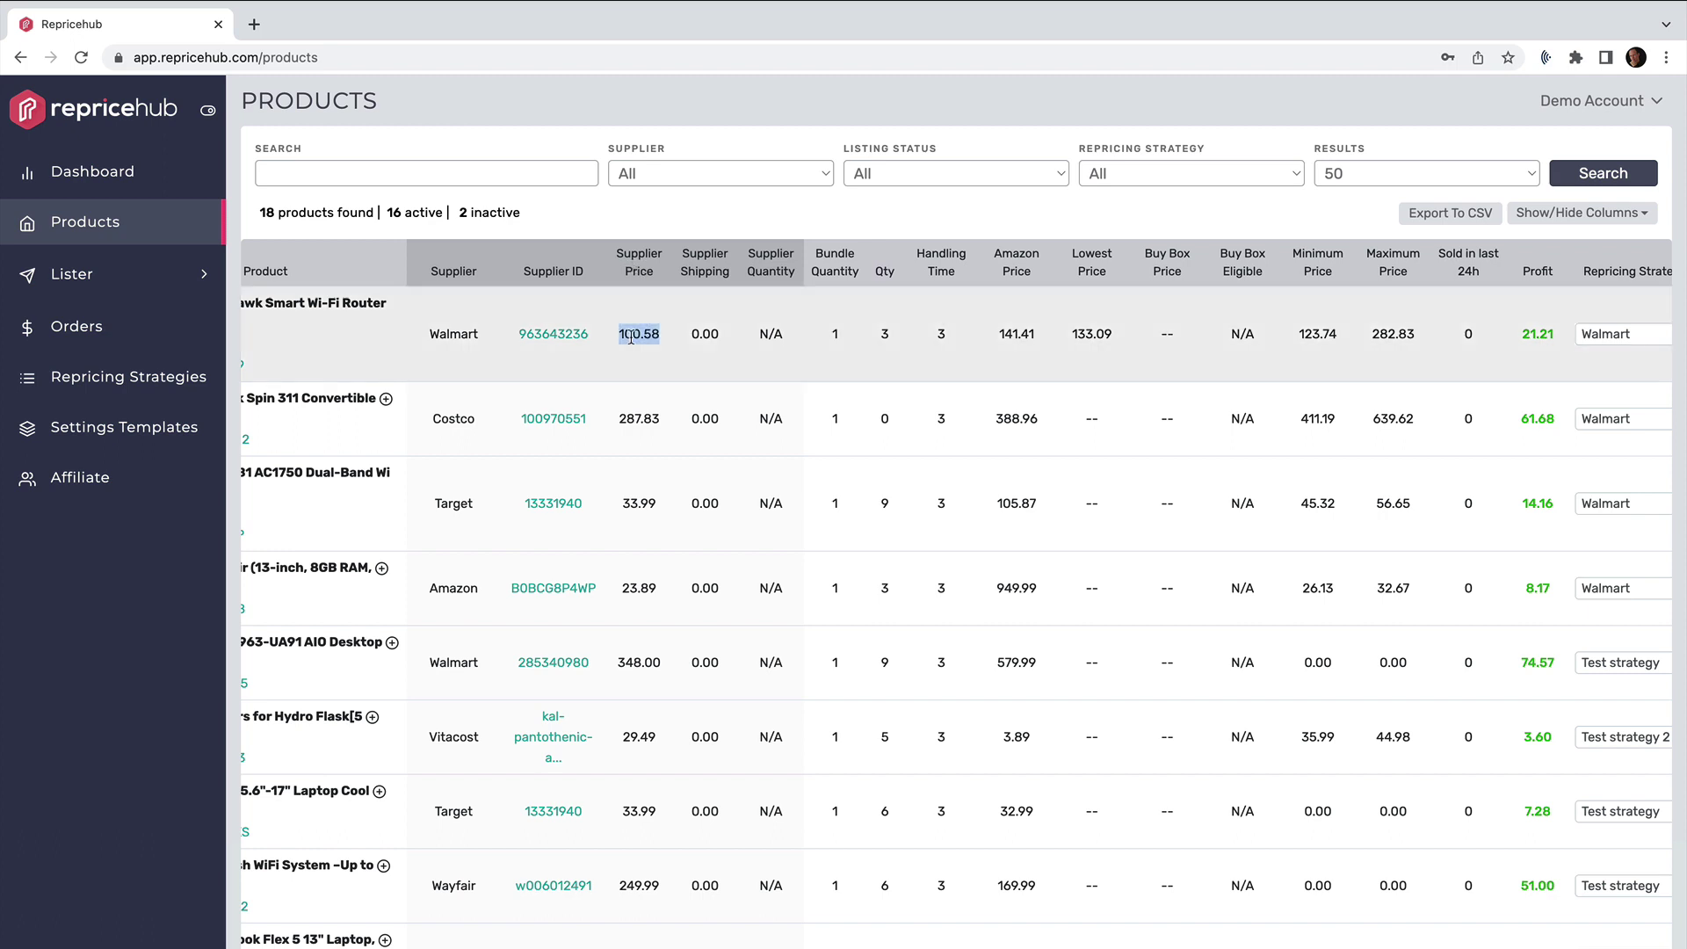
double_click(1019, 334)
Scroll across the remaining product columns and down the table
scroll(1081, 333, right, 1)
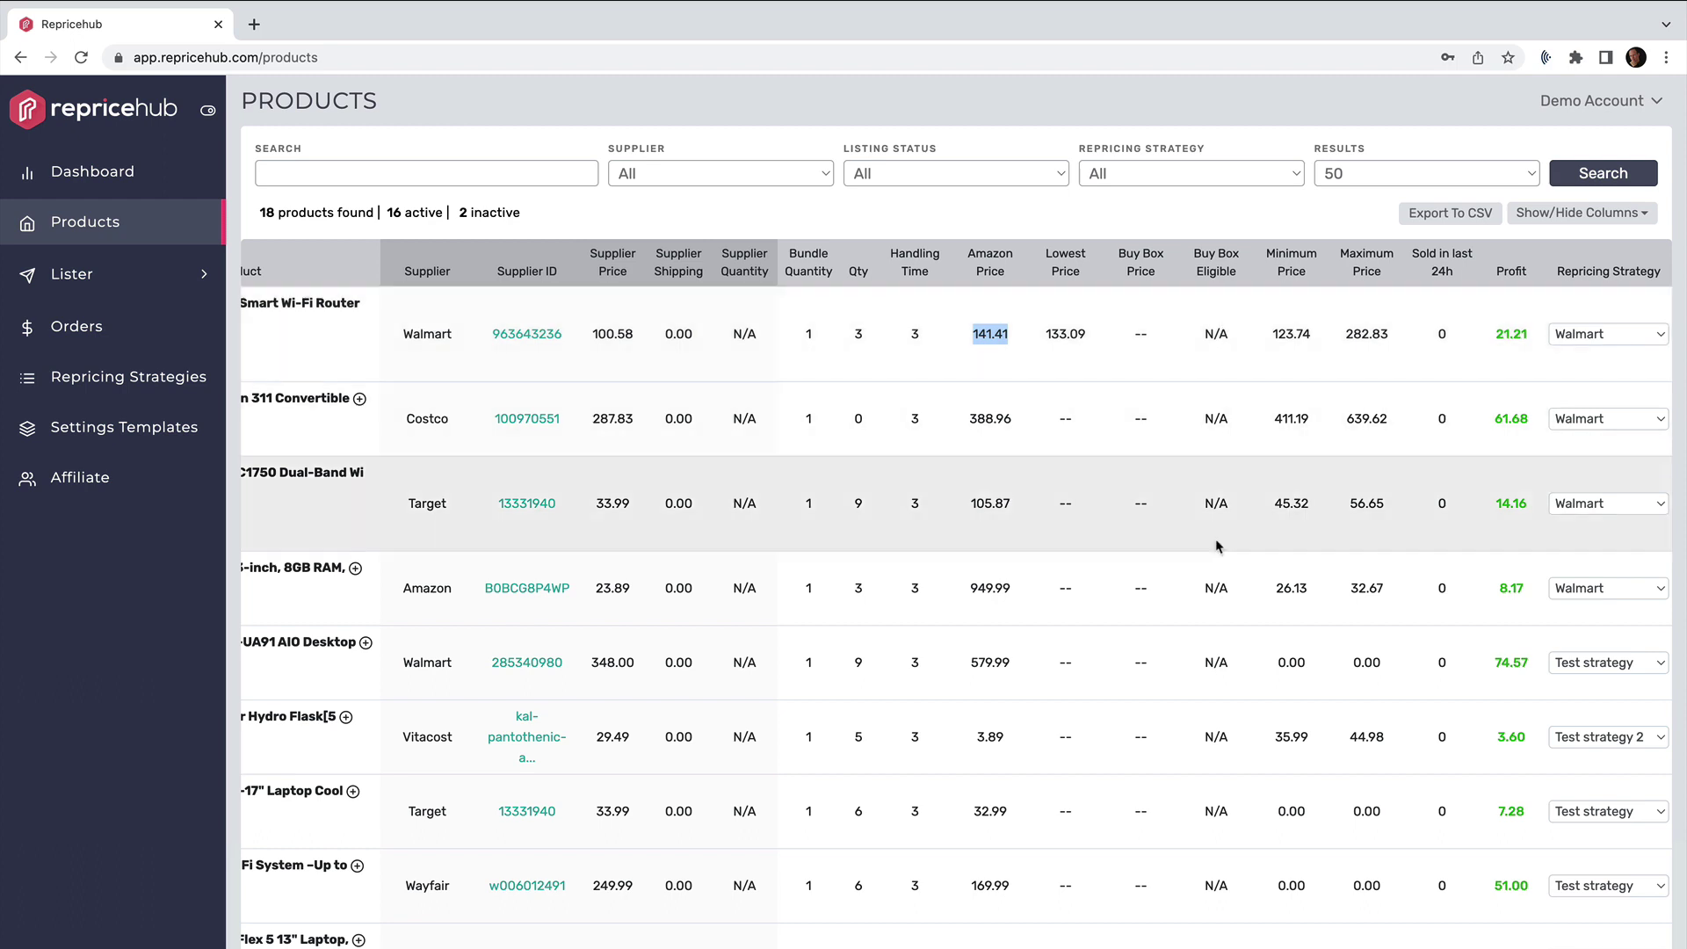
scroll(1213, 580, right, 3)
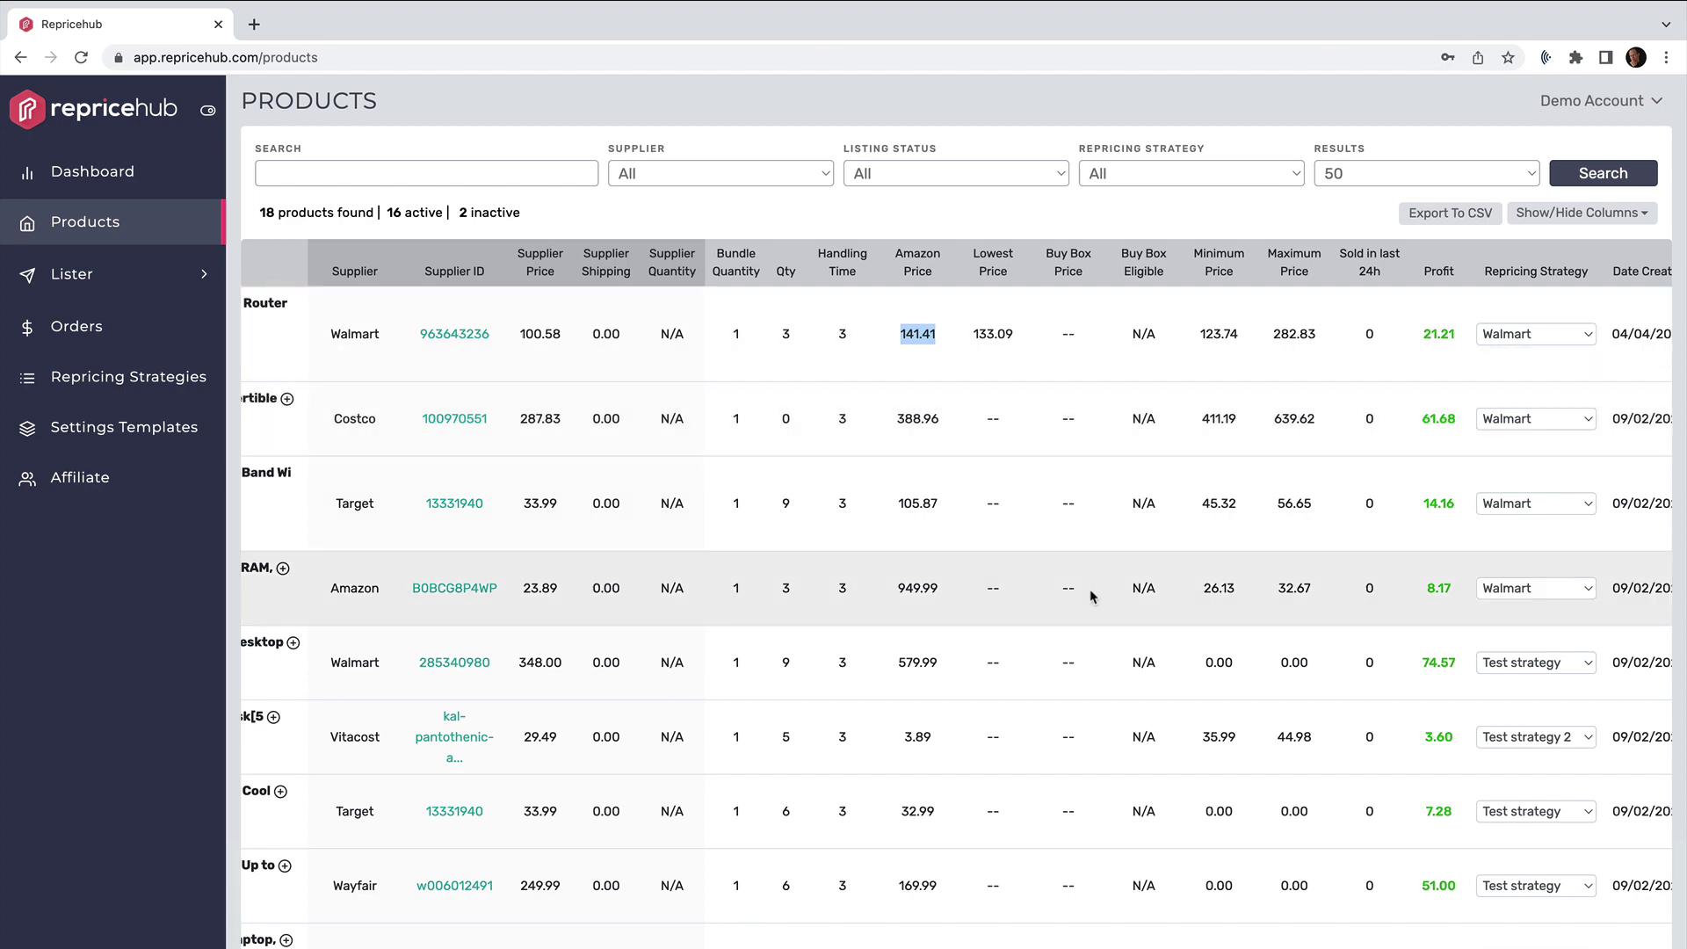
scroll(1089, 588, right, 5)
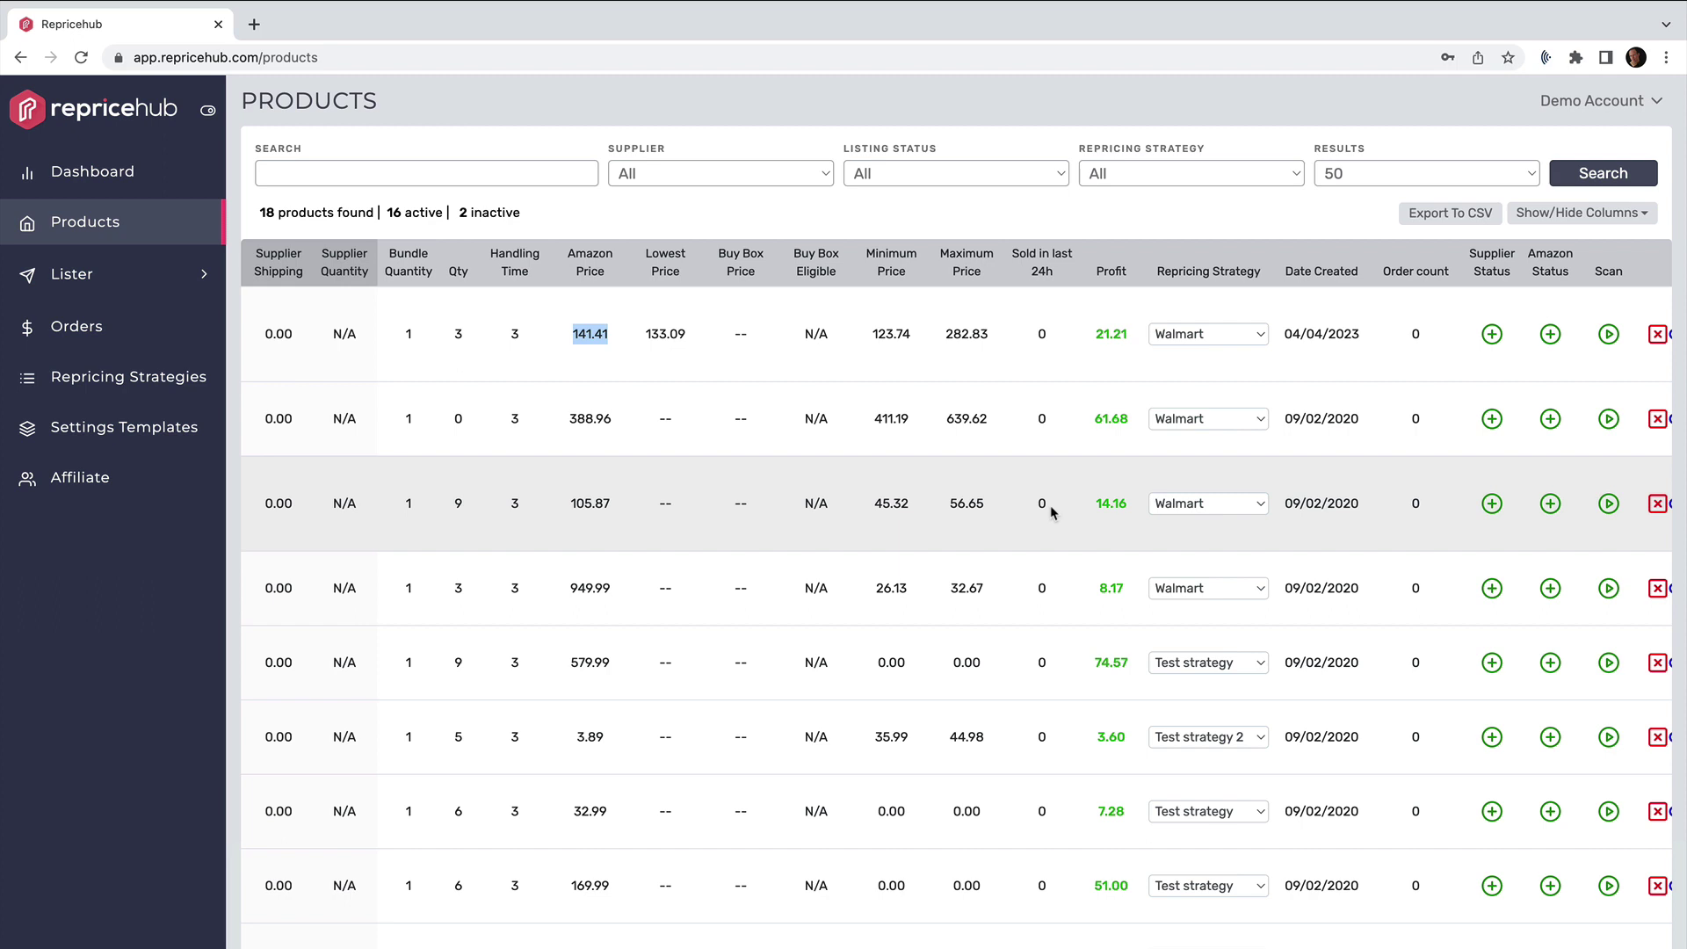
scroll(620, 374, left, 7)
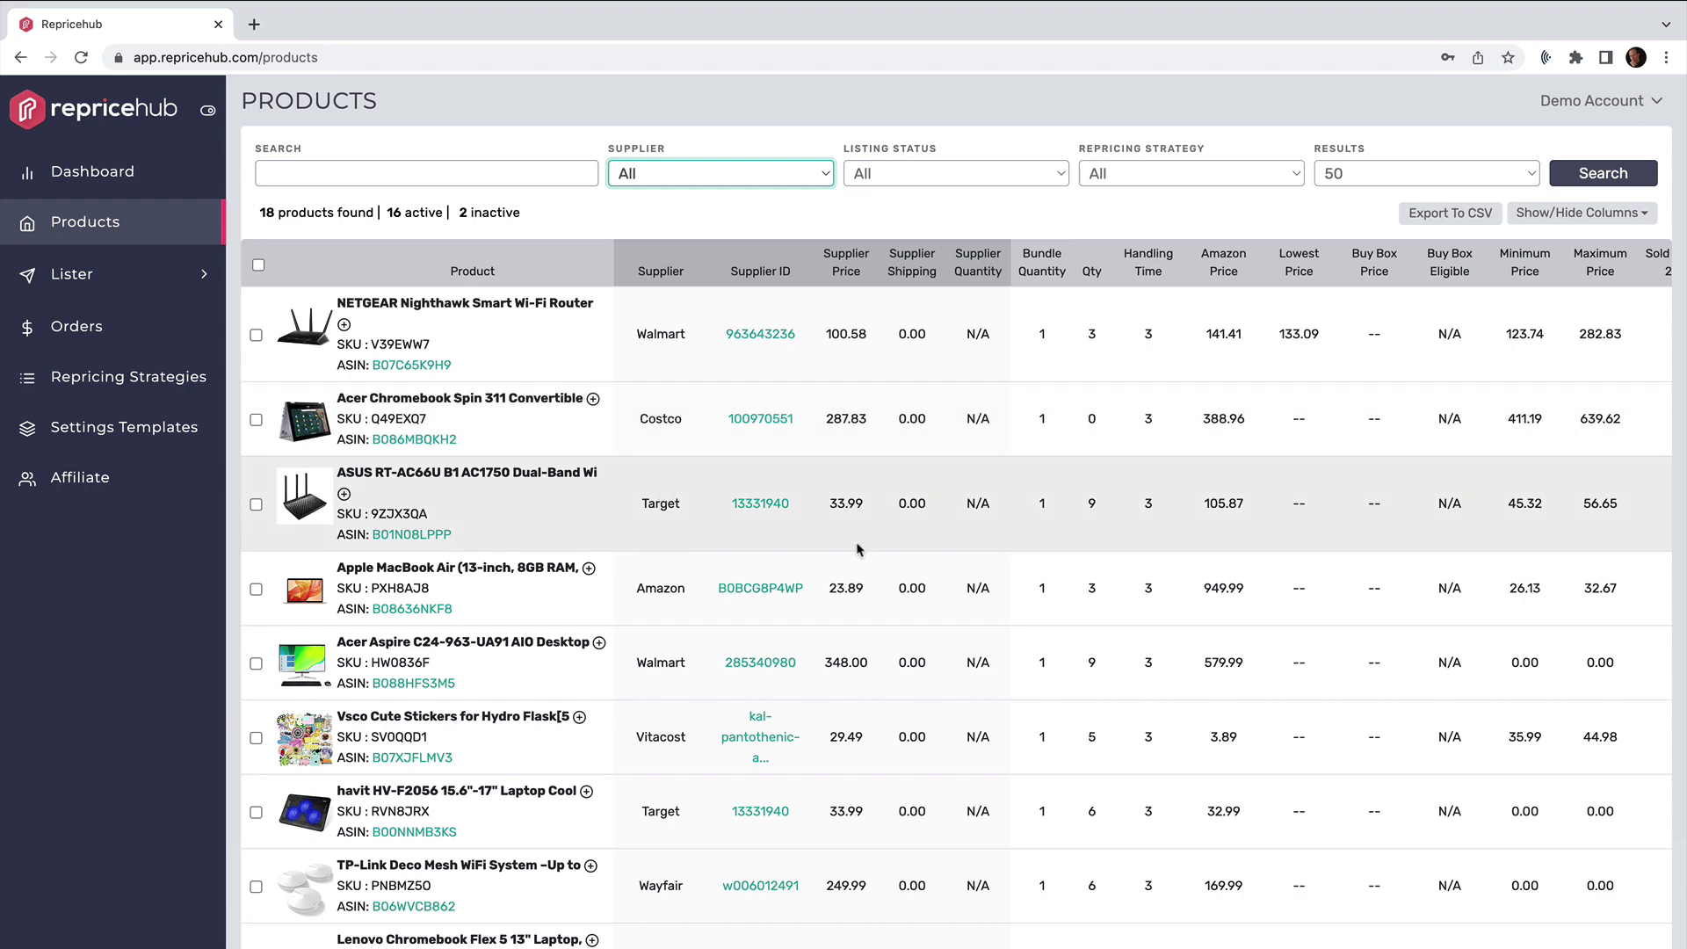
scroll(858, 563, down, 10)
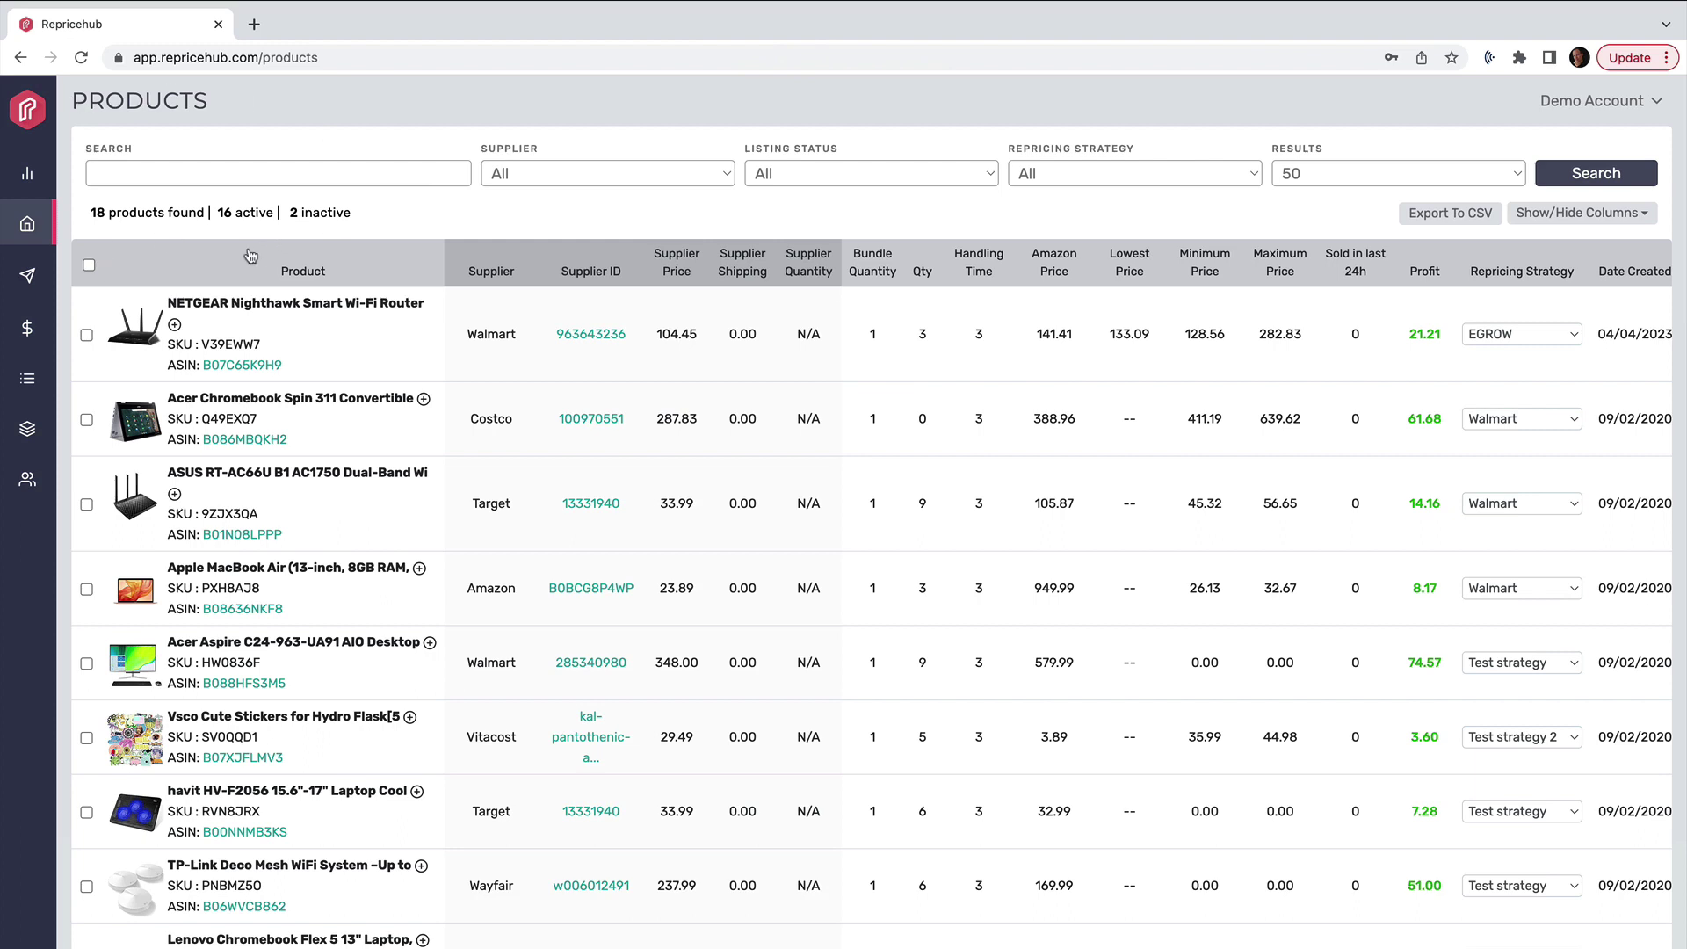
Select the NETGEAR router, Acer Chromebook and ASUS router rows and start a bulk edit
mouse_move(16, 178)
click(86, 335)
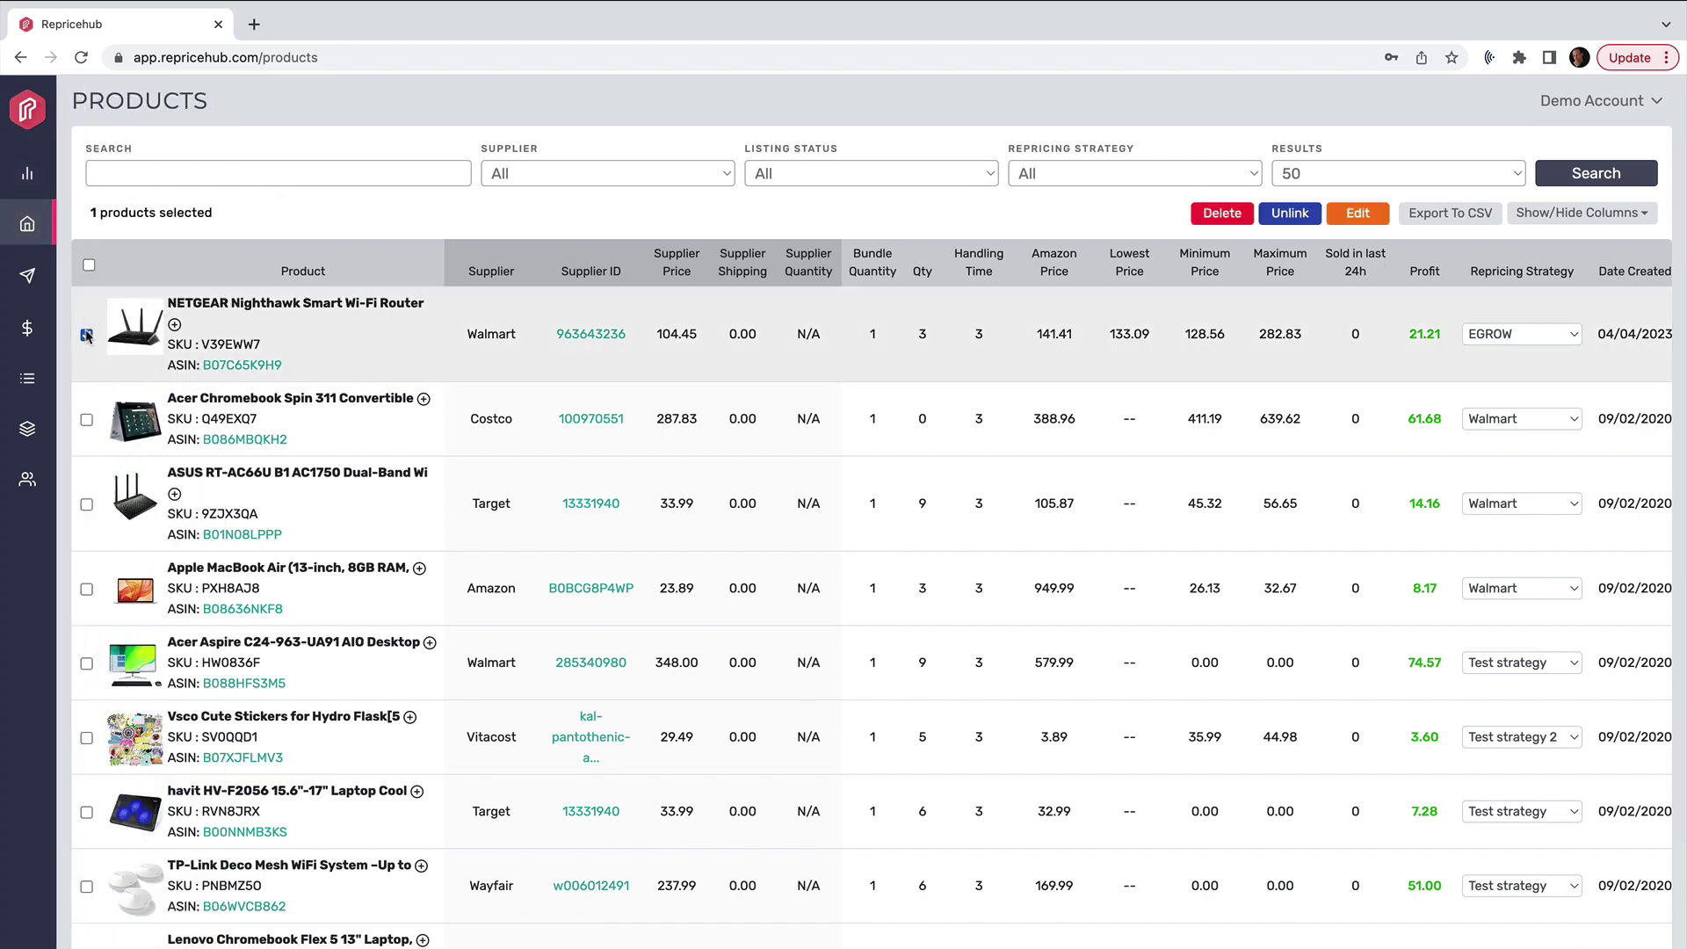
click(87, 419)
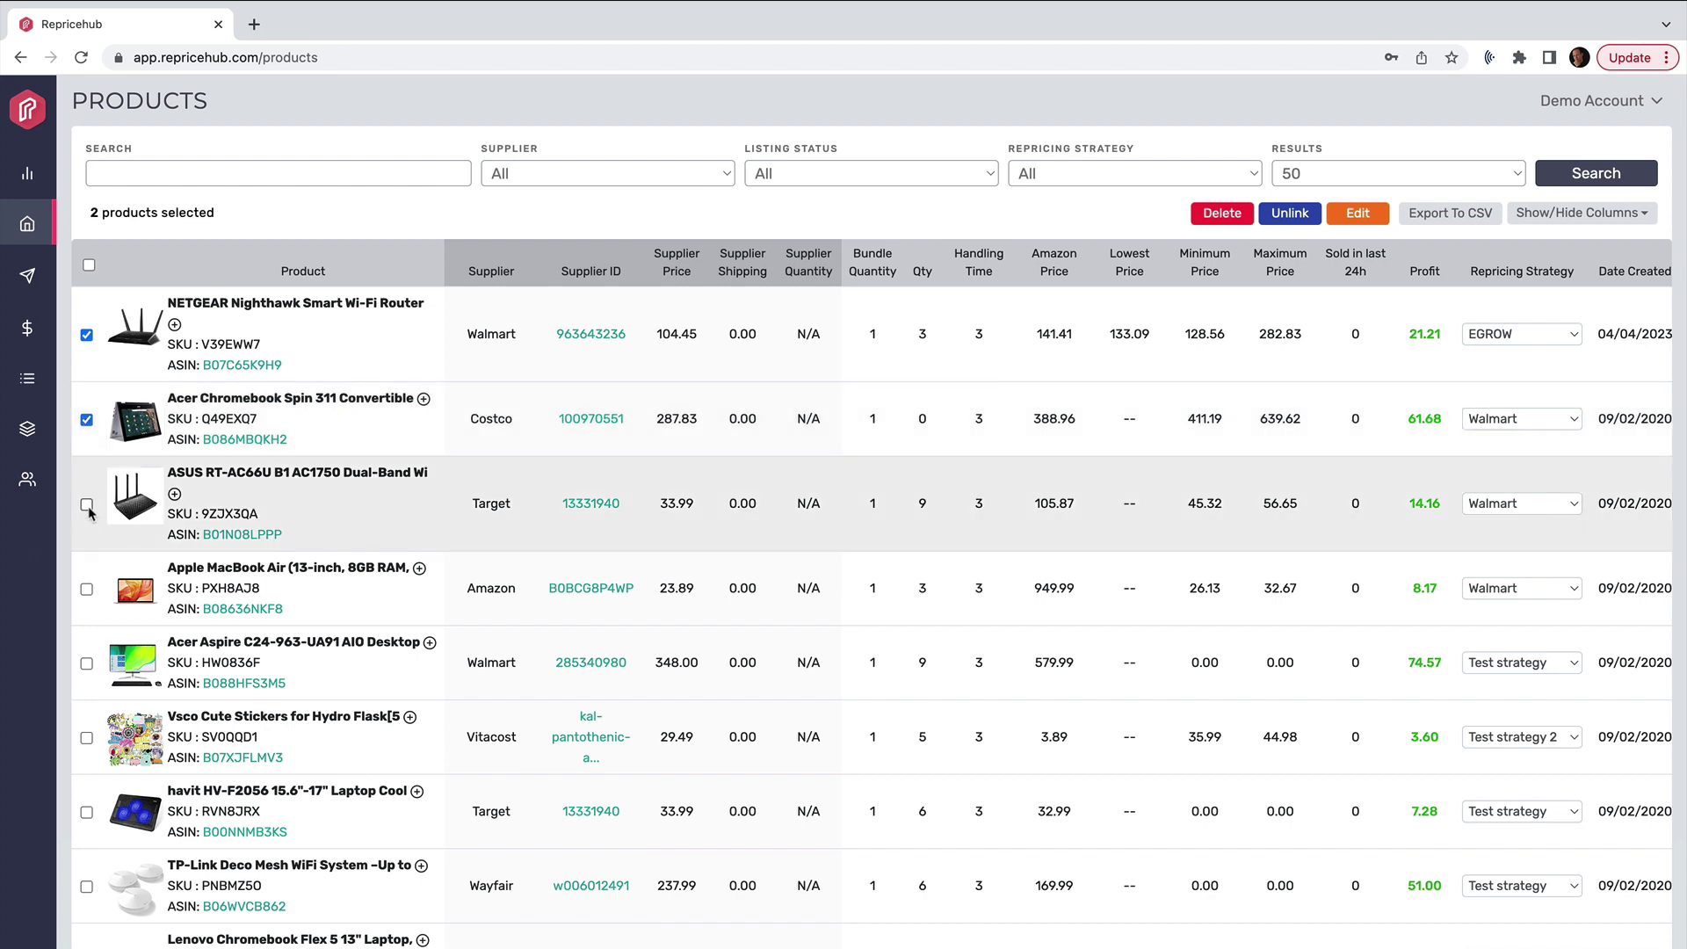
click(86, 503)
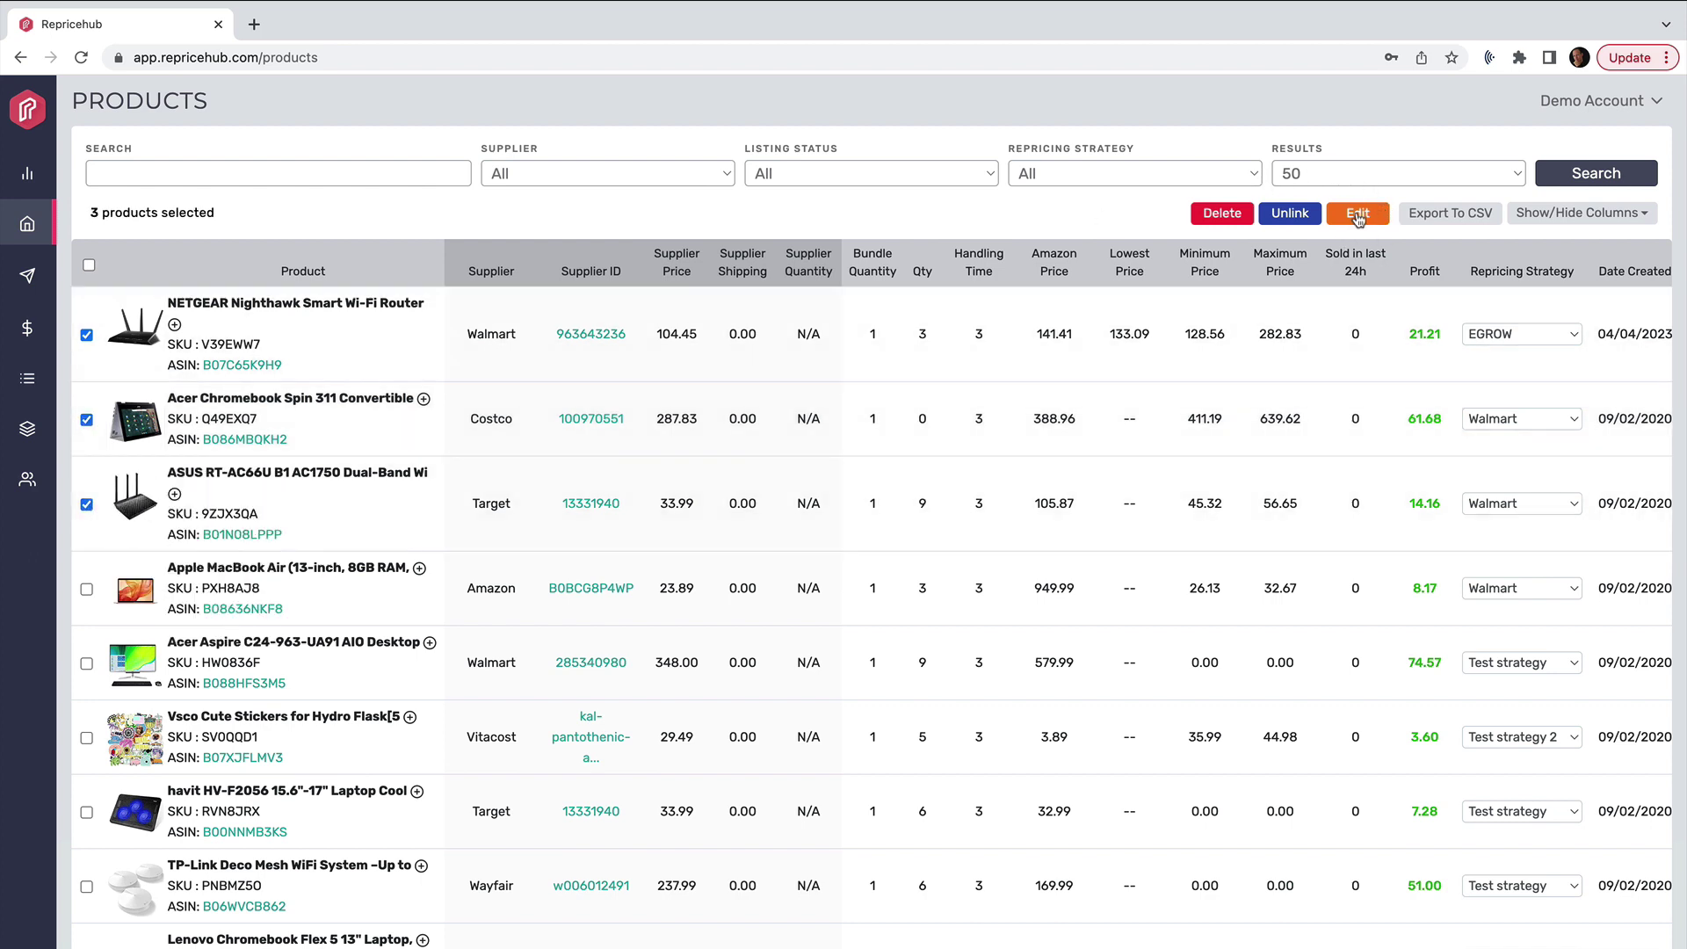
click(1358, 216)
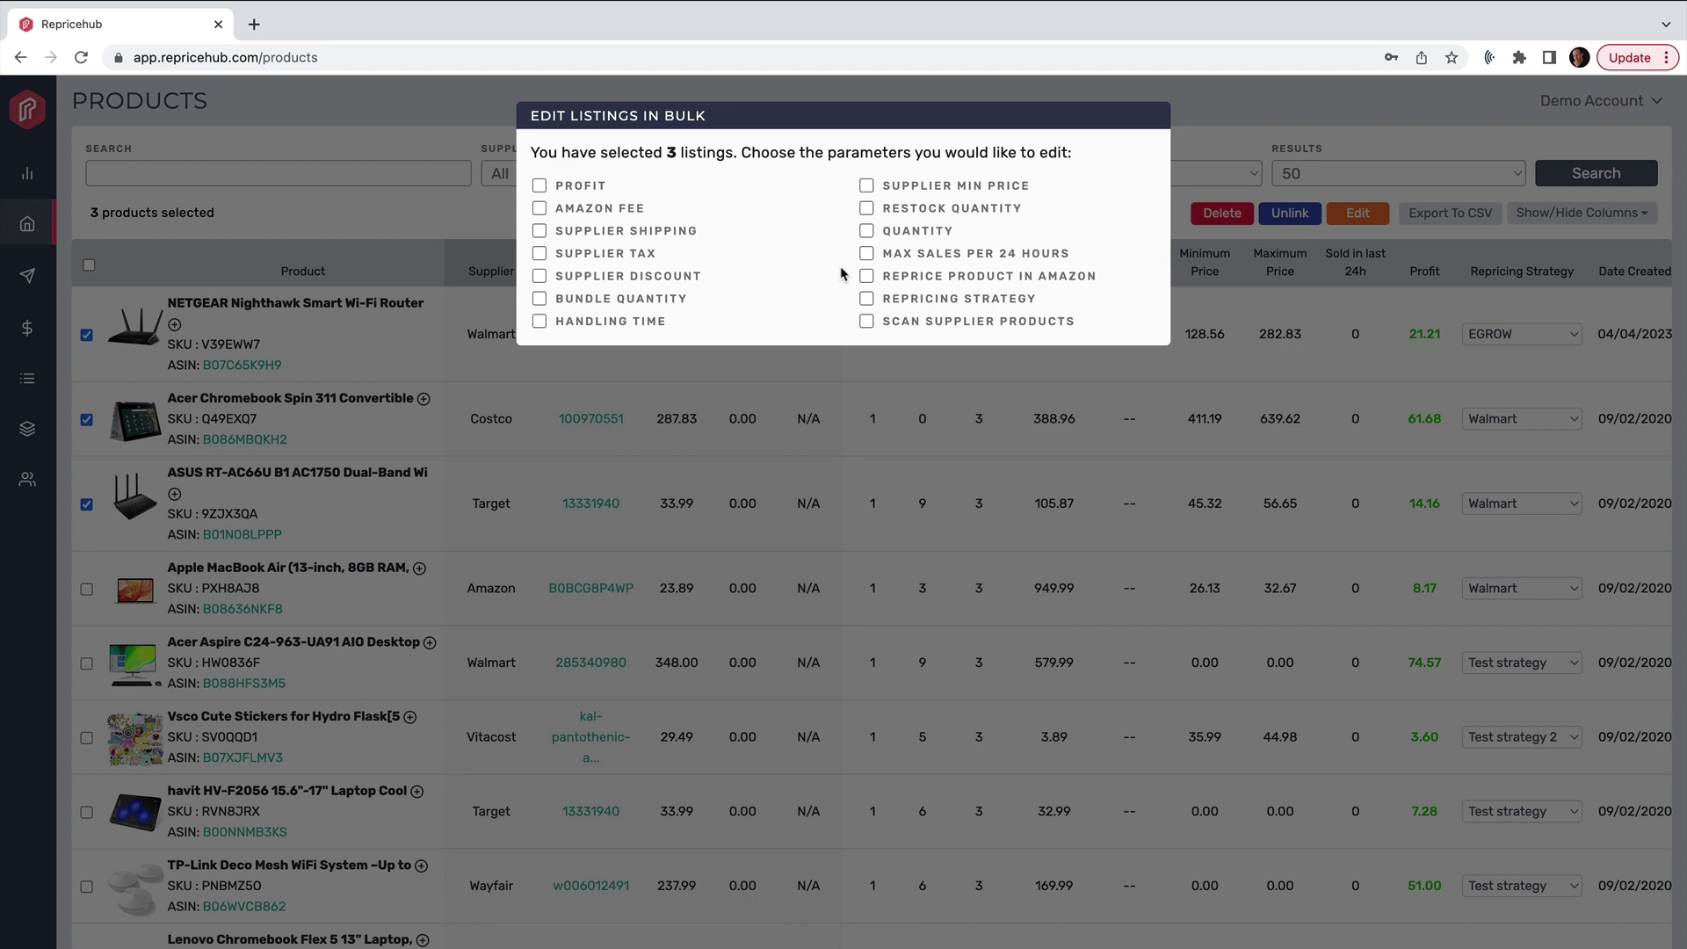
Tick Supplier Min Price in the Edit Listings in Bulk window
click(867, 186)
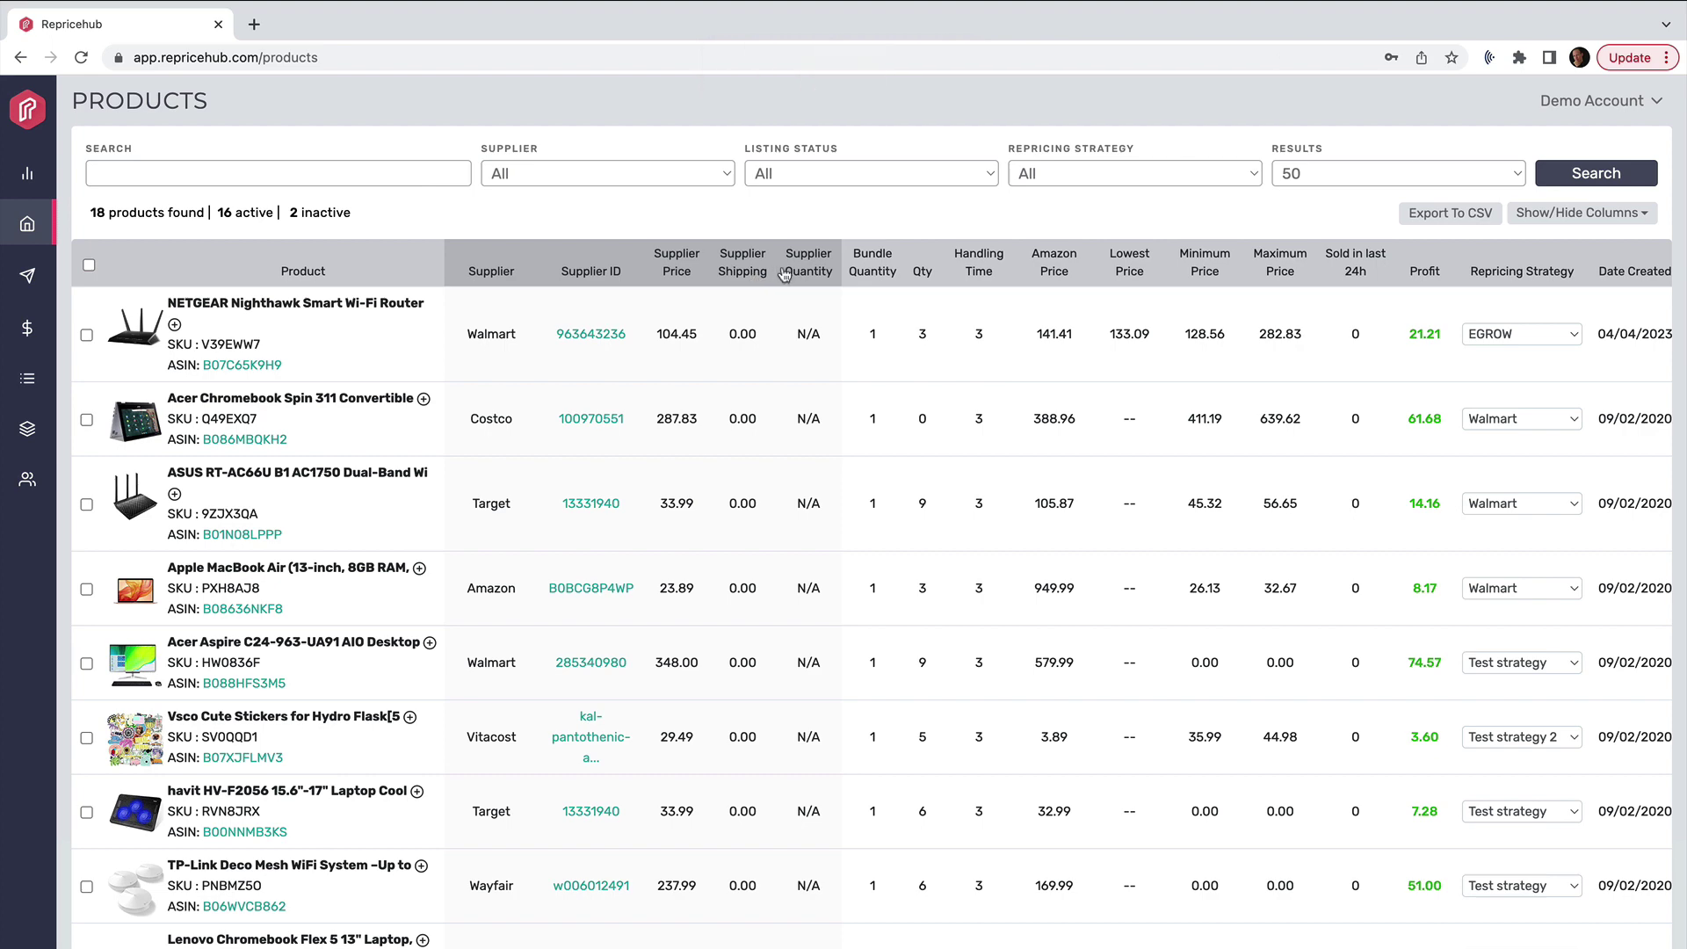
Scroll the products table to the right
scroll(1186, 299, right, 6)
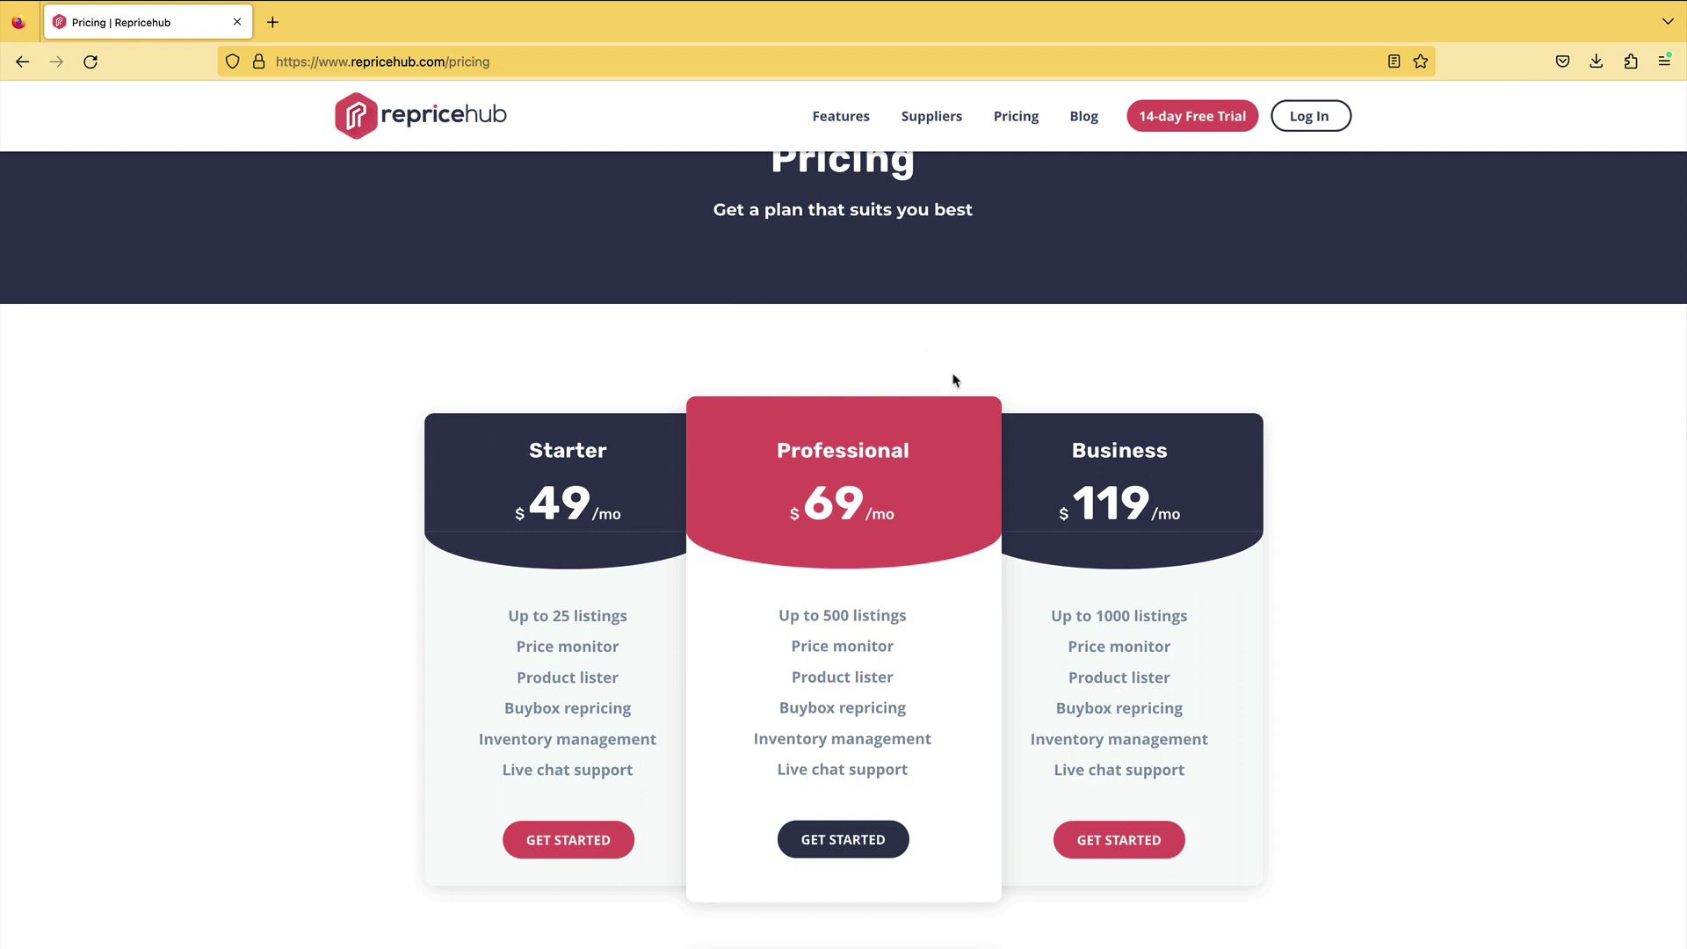
Highlight the Starter plan's 'Up to 25 listings' limit
drag(511, 612, 636, 620)
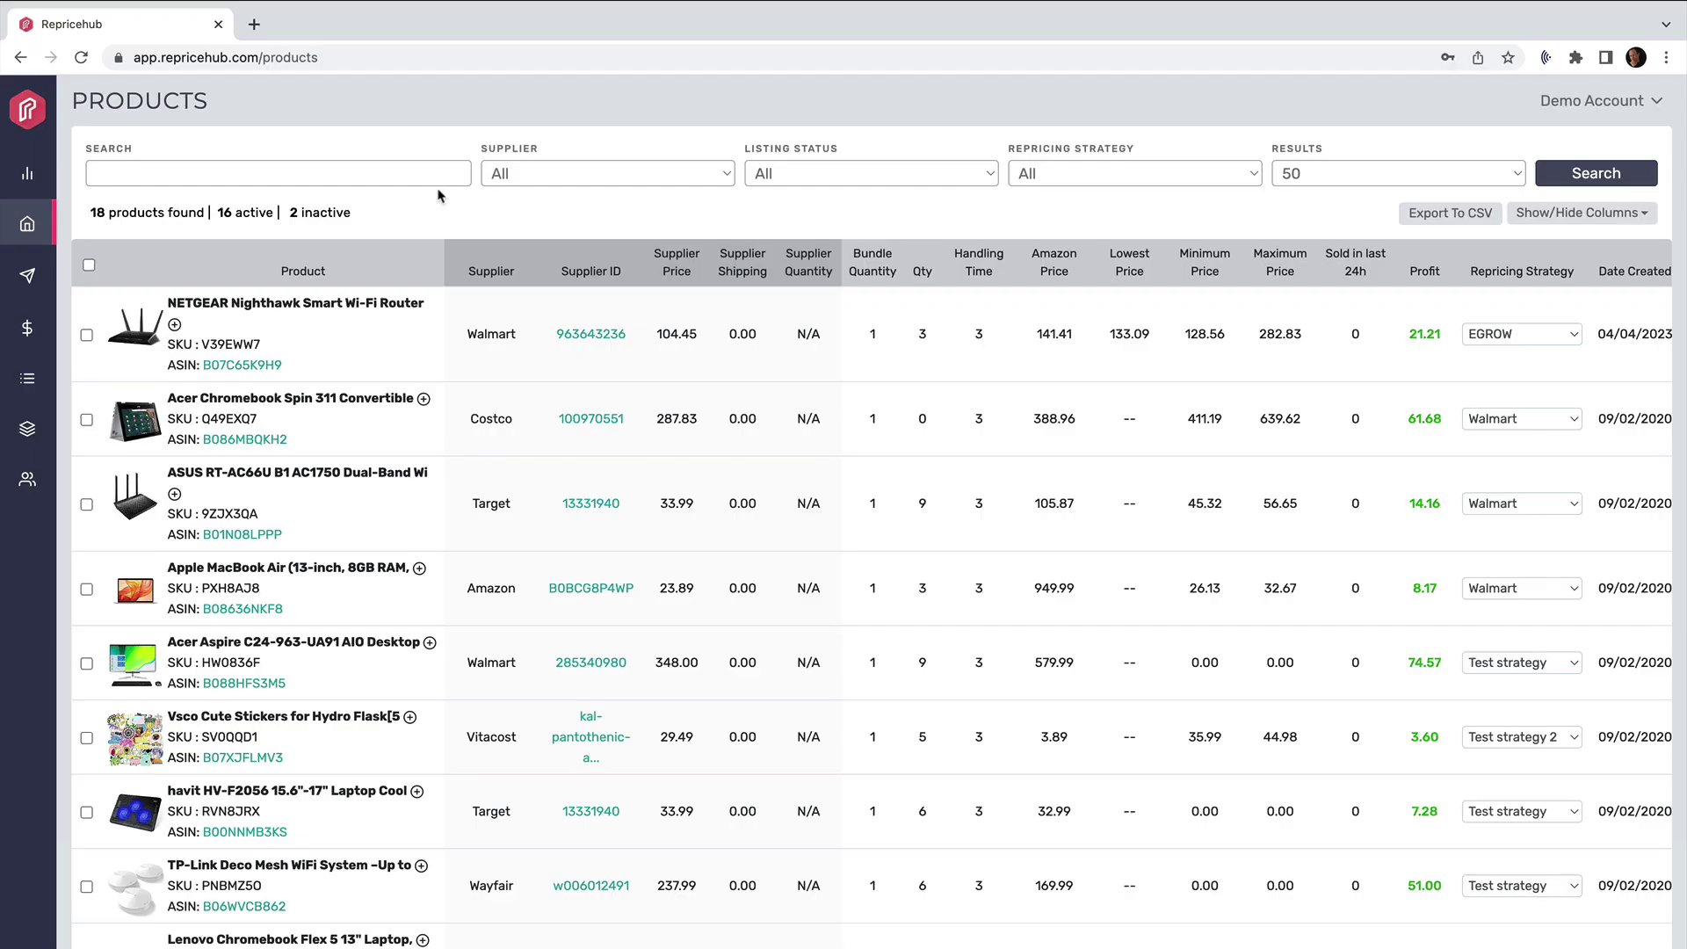
Open the NETGEAR listing's edit settings from the products table
scroll(799, 371, right, 6)
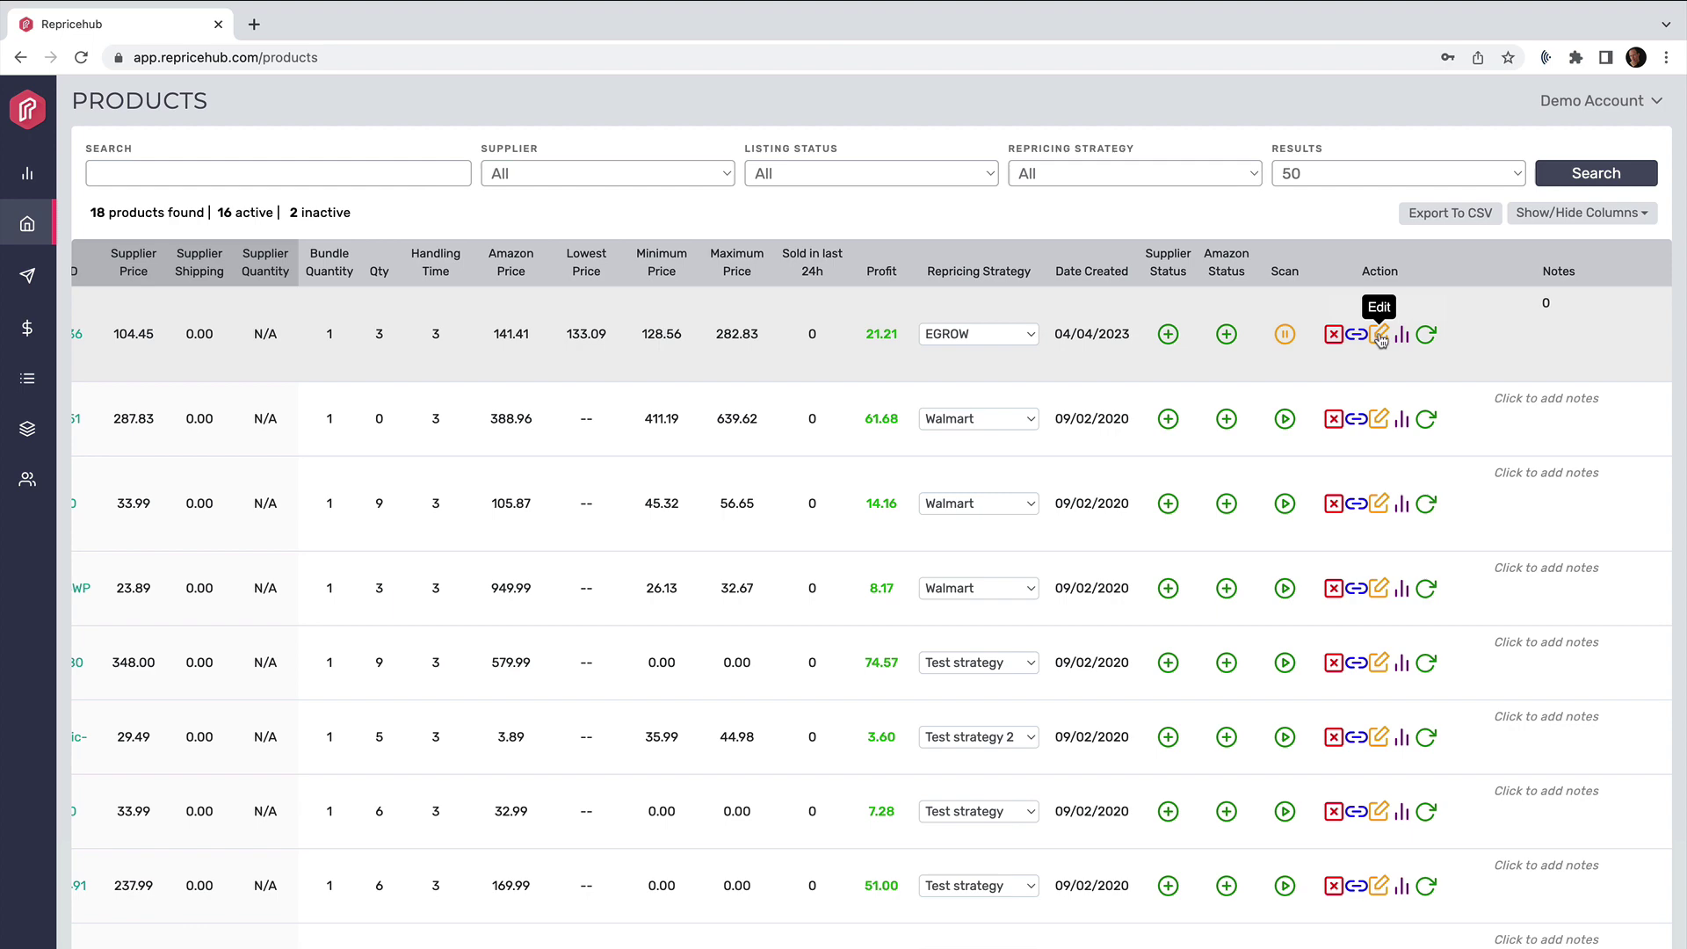
click(1381, 338)
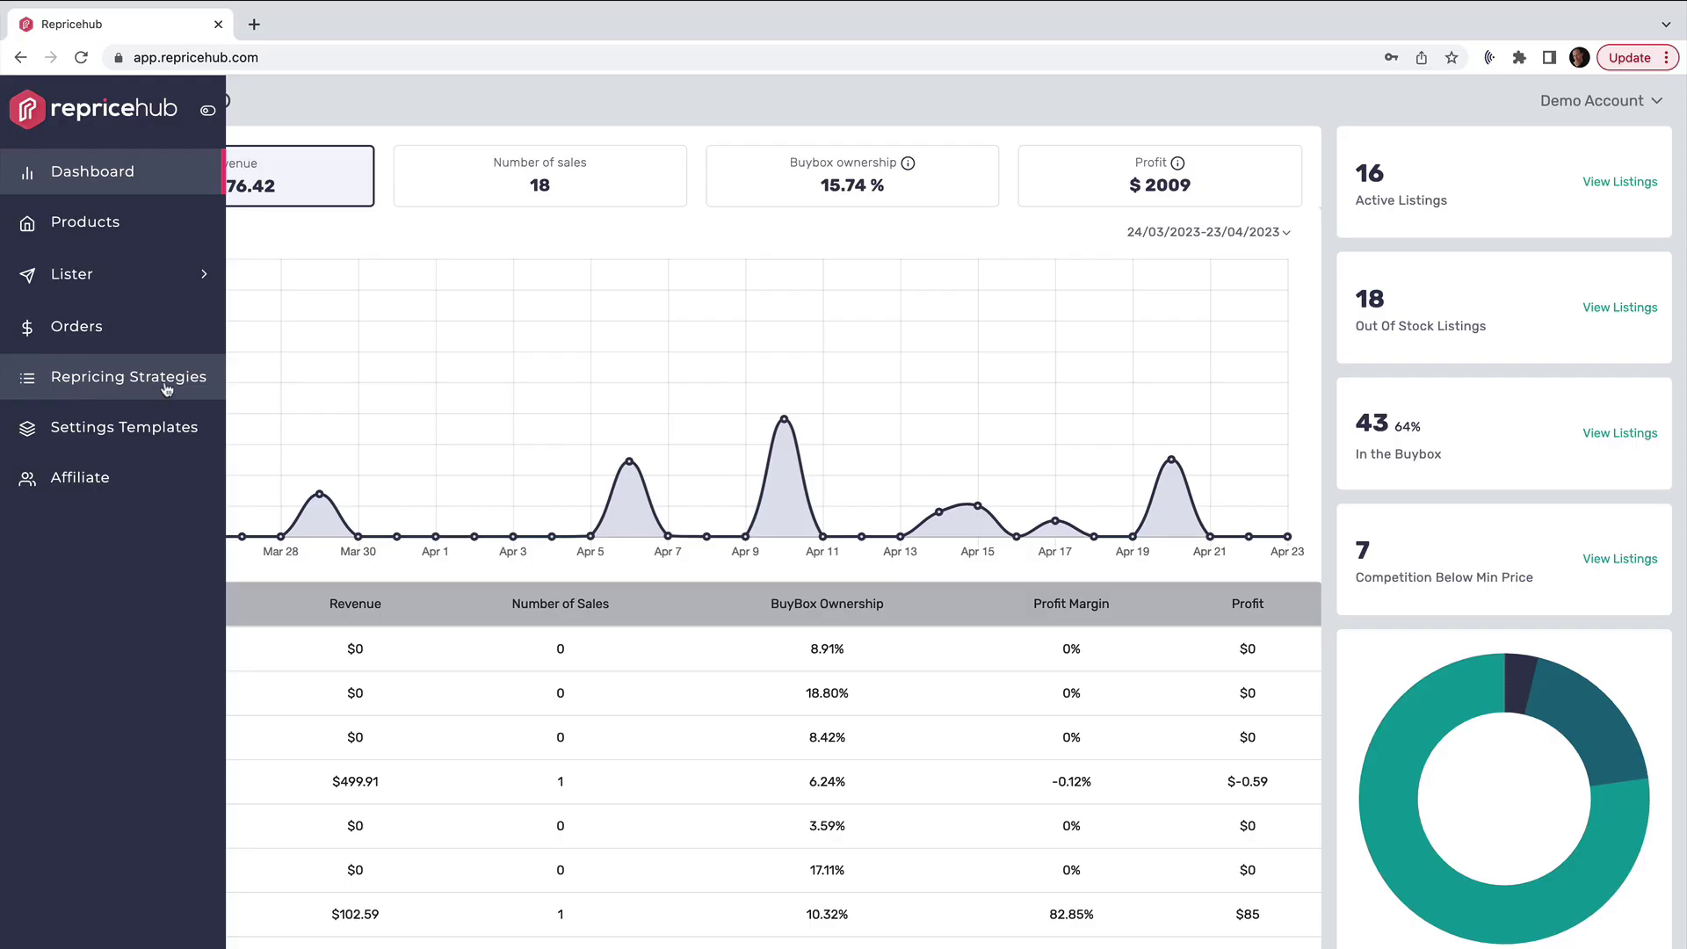
View the Repricing Strategies list, then go back to Products
click(77, 375)
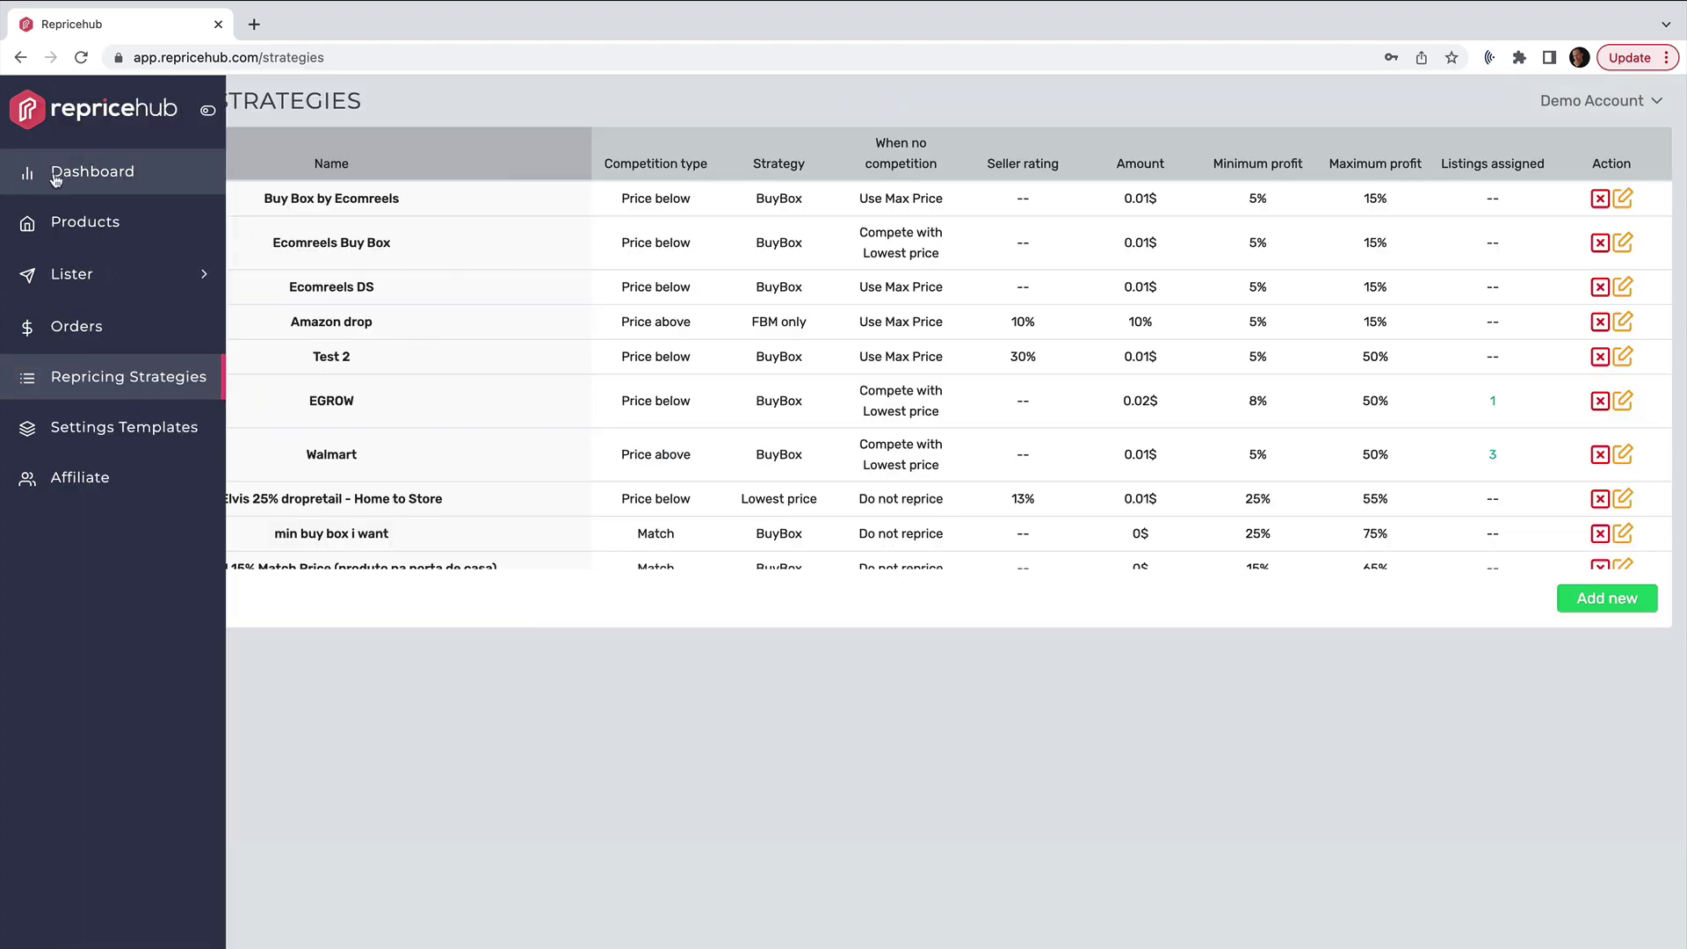
click(66, 222)
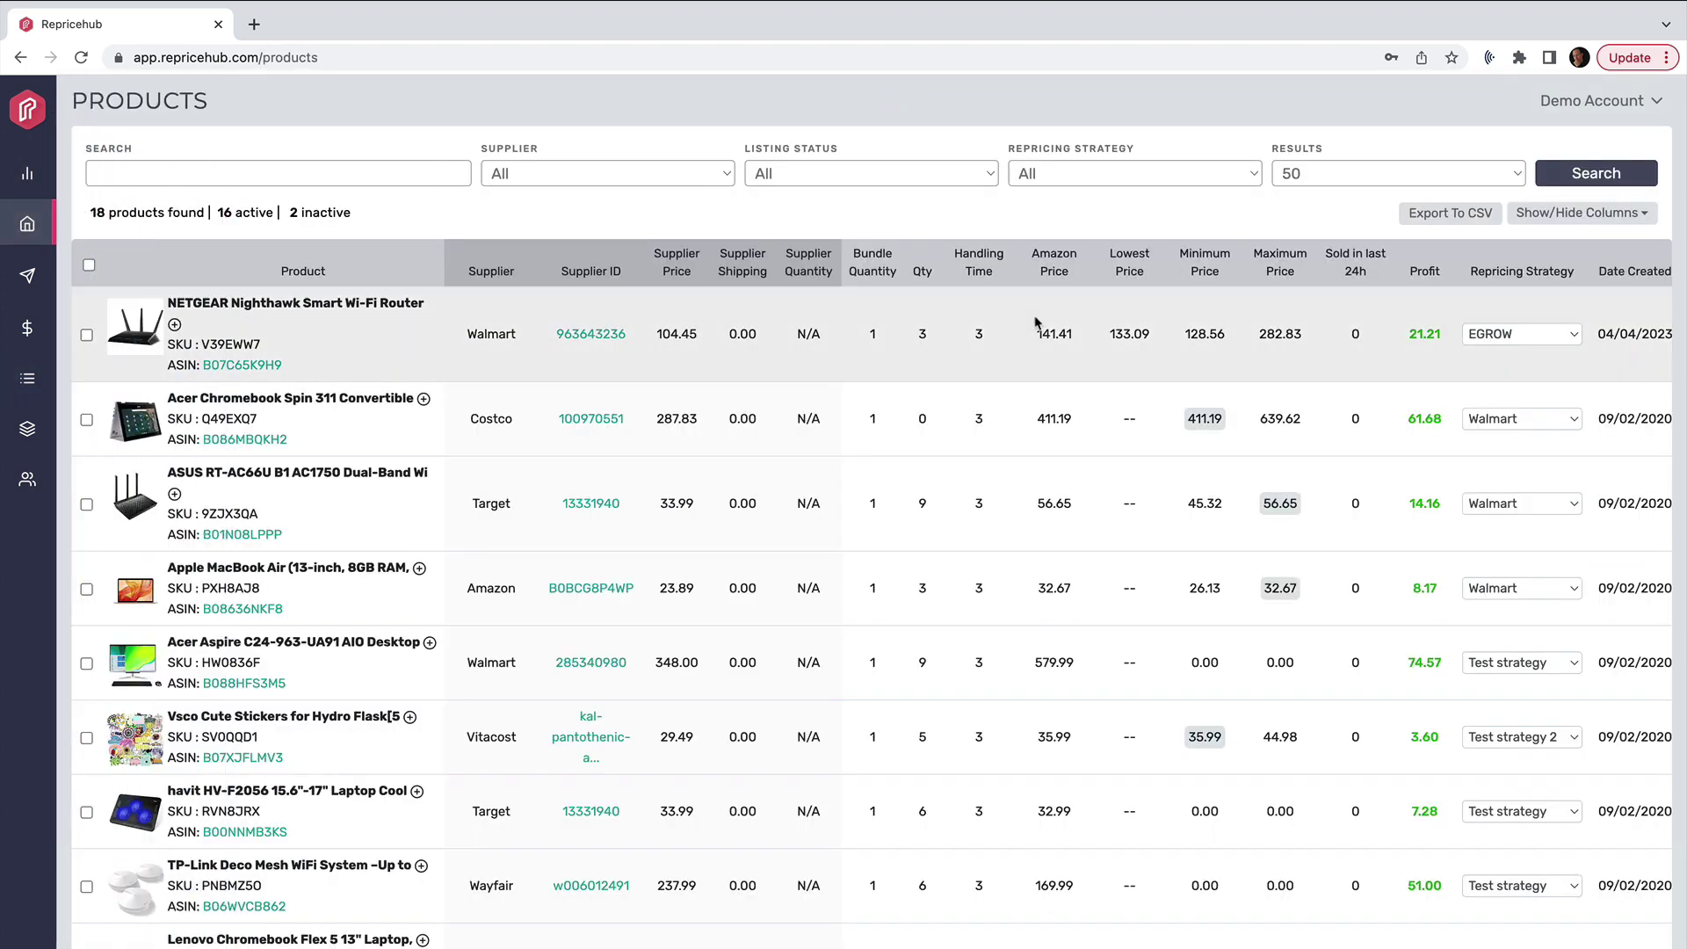
Keep EGROW as the NETGEAR listing's strategy and go to Repricing Strategies
click(1572, 337)
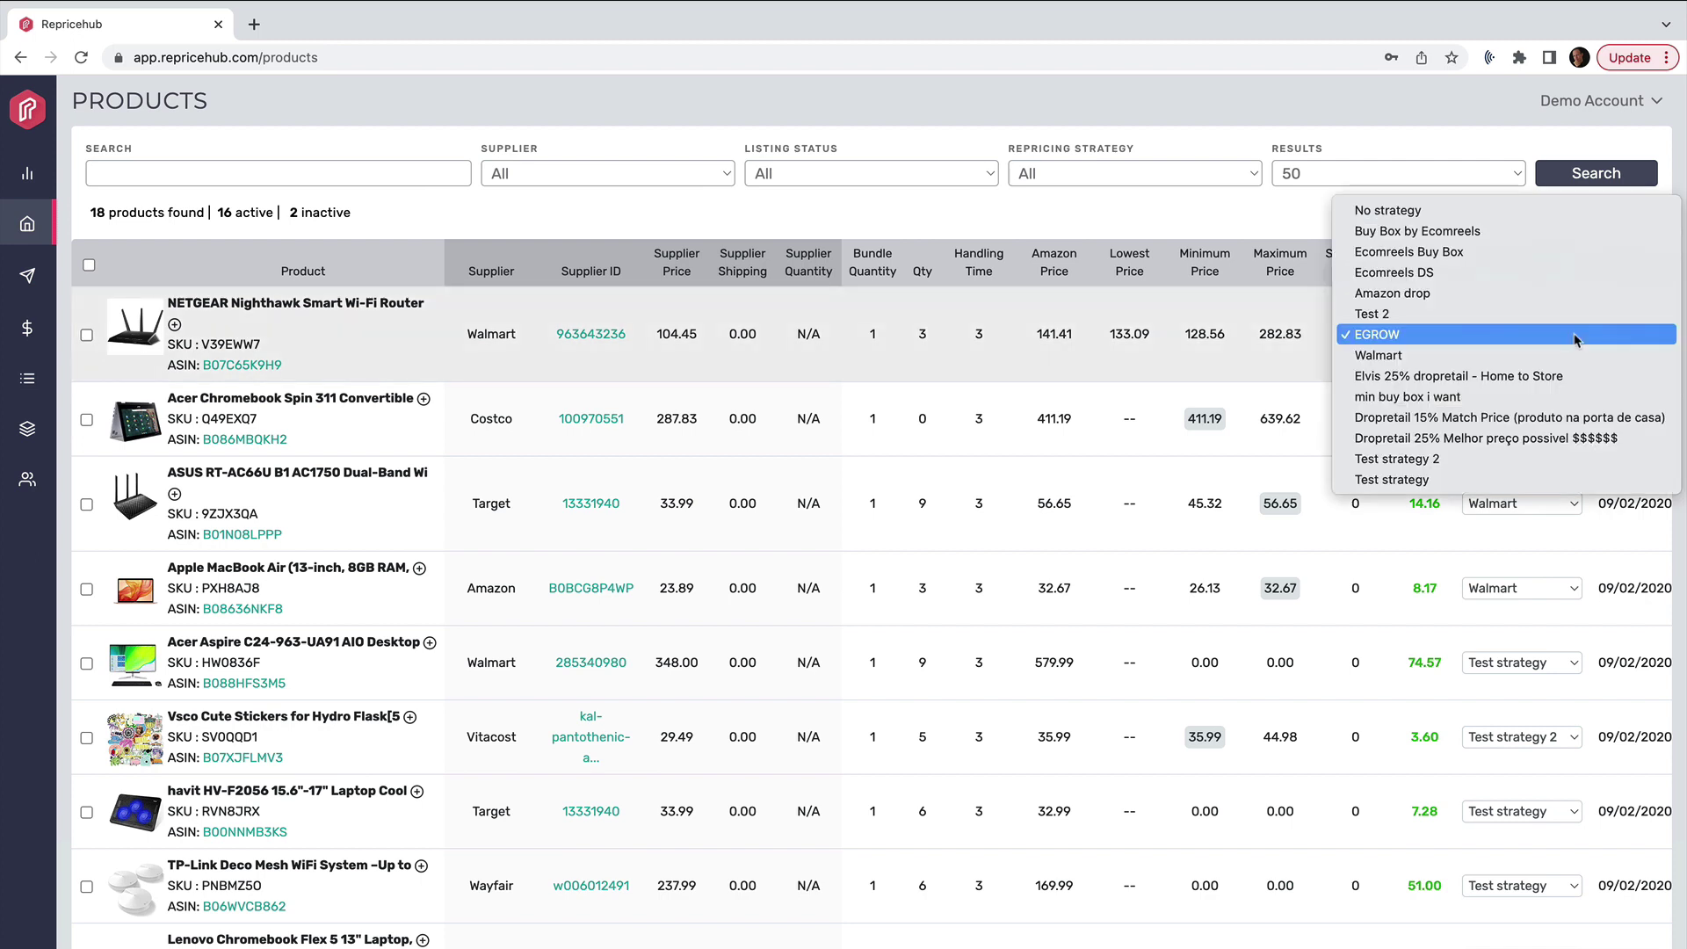
click(1381, 102)
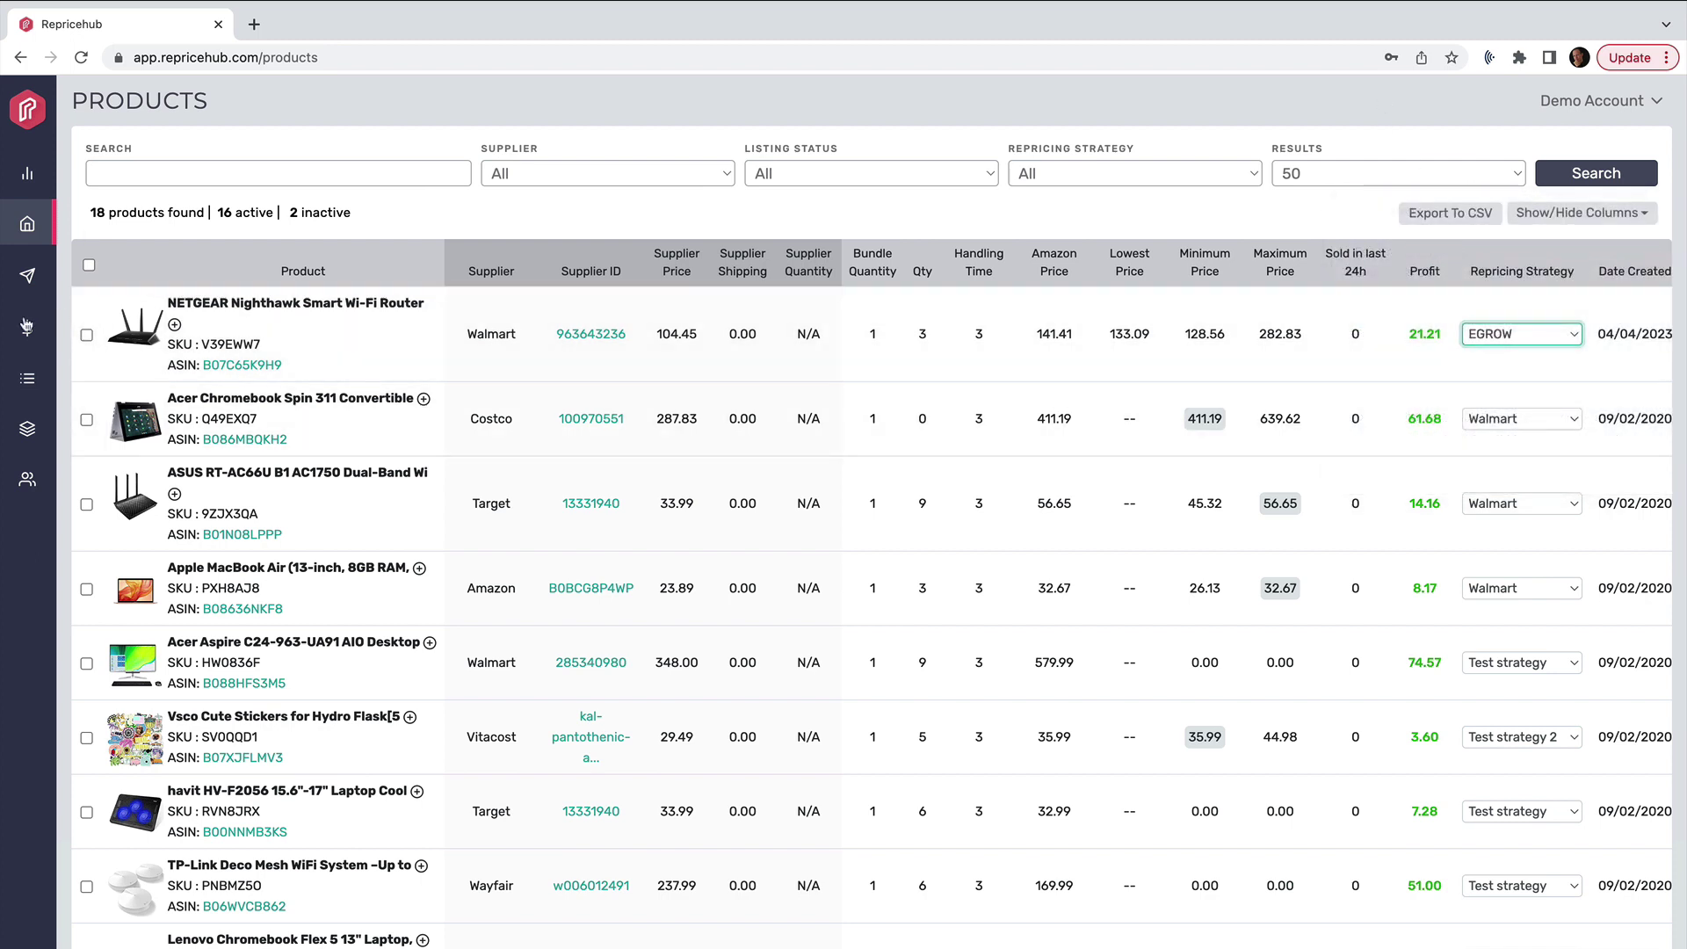
click(122, 378)
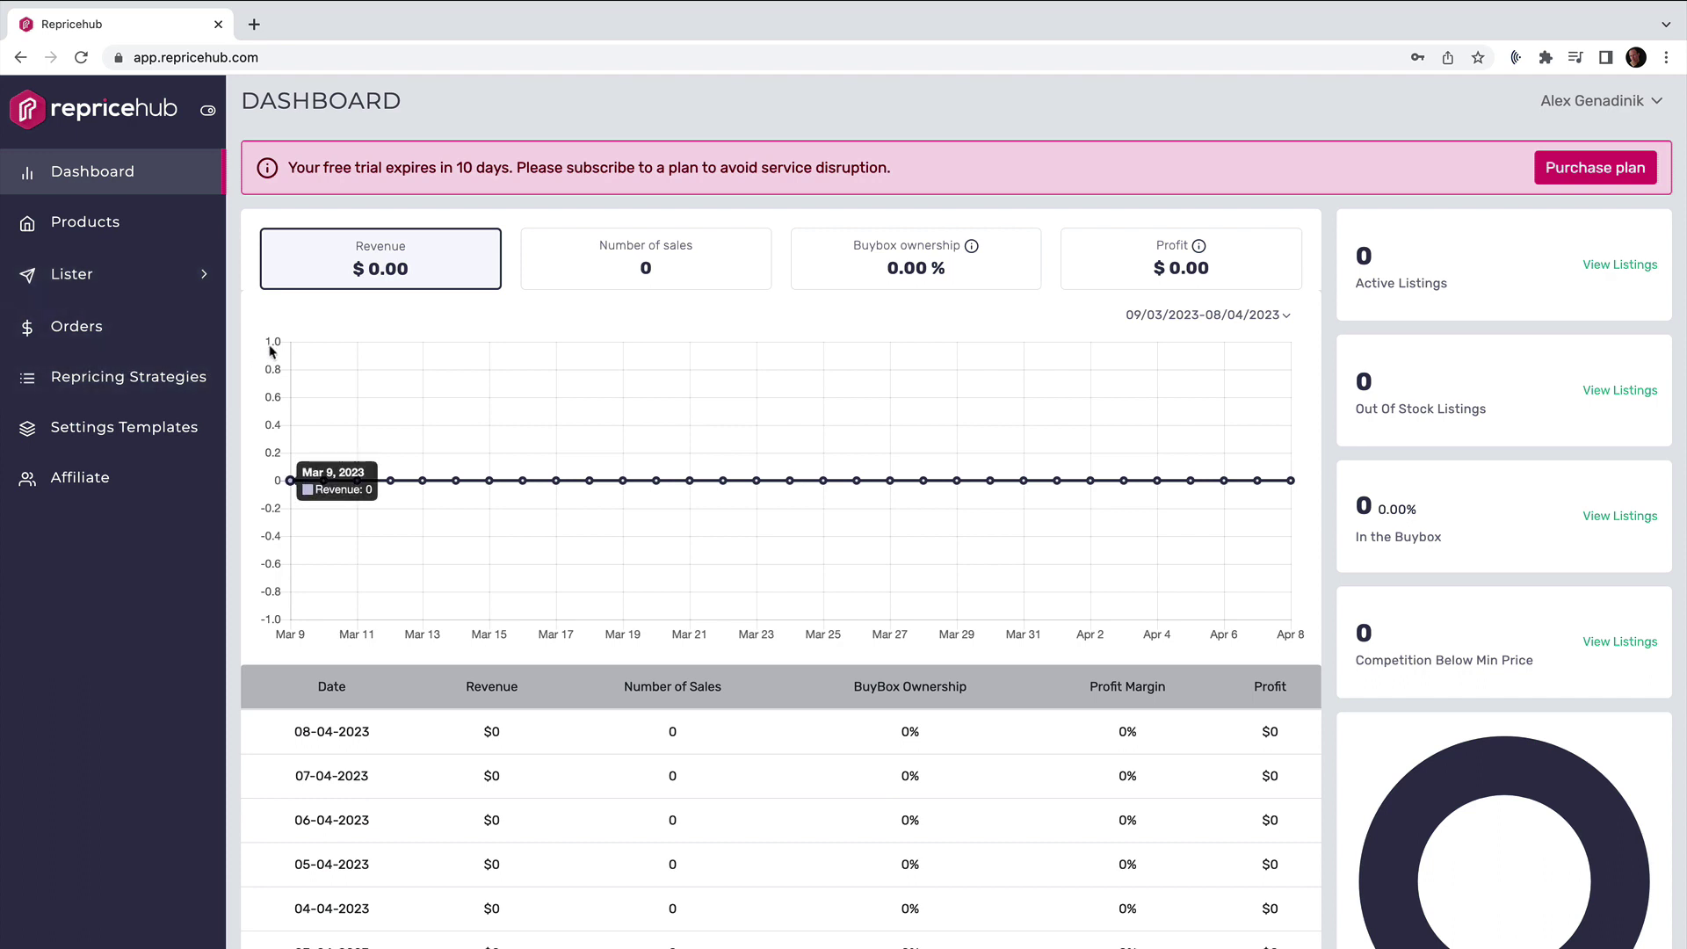
Add a new repricing strategy and enter the name 'Strategy1'
click(112, 374)
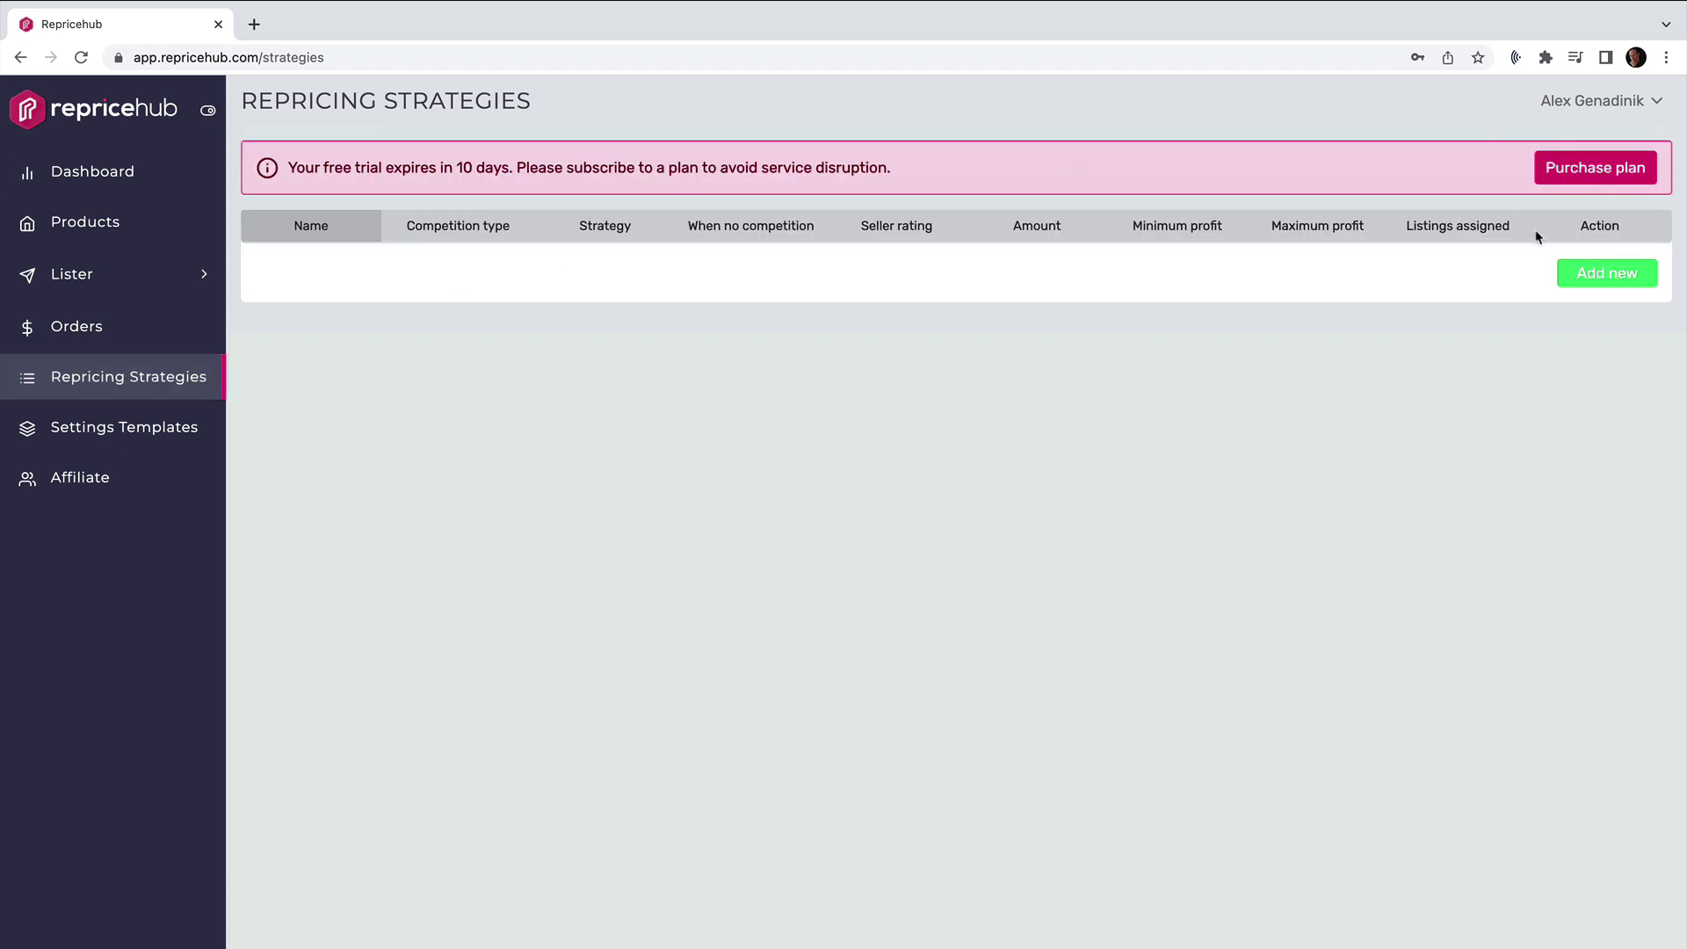
click(1603, 278)
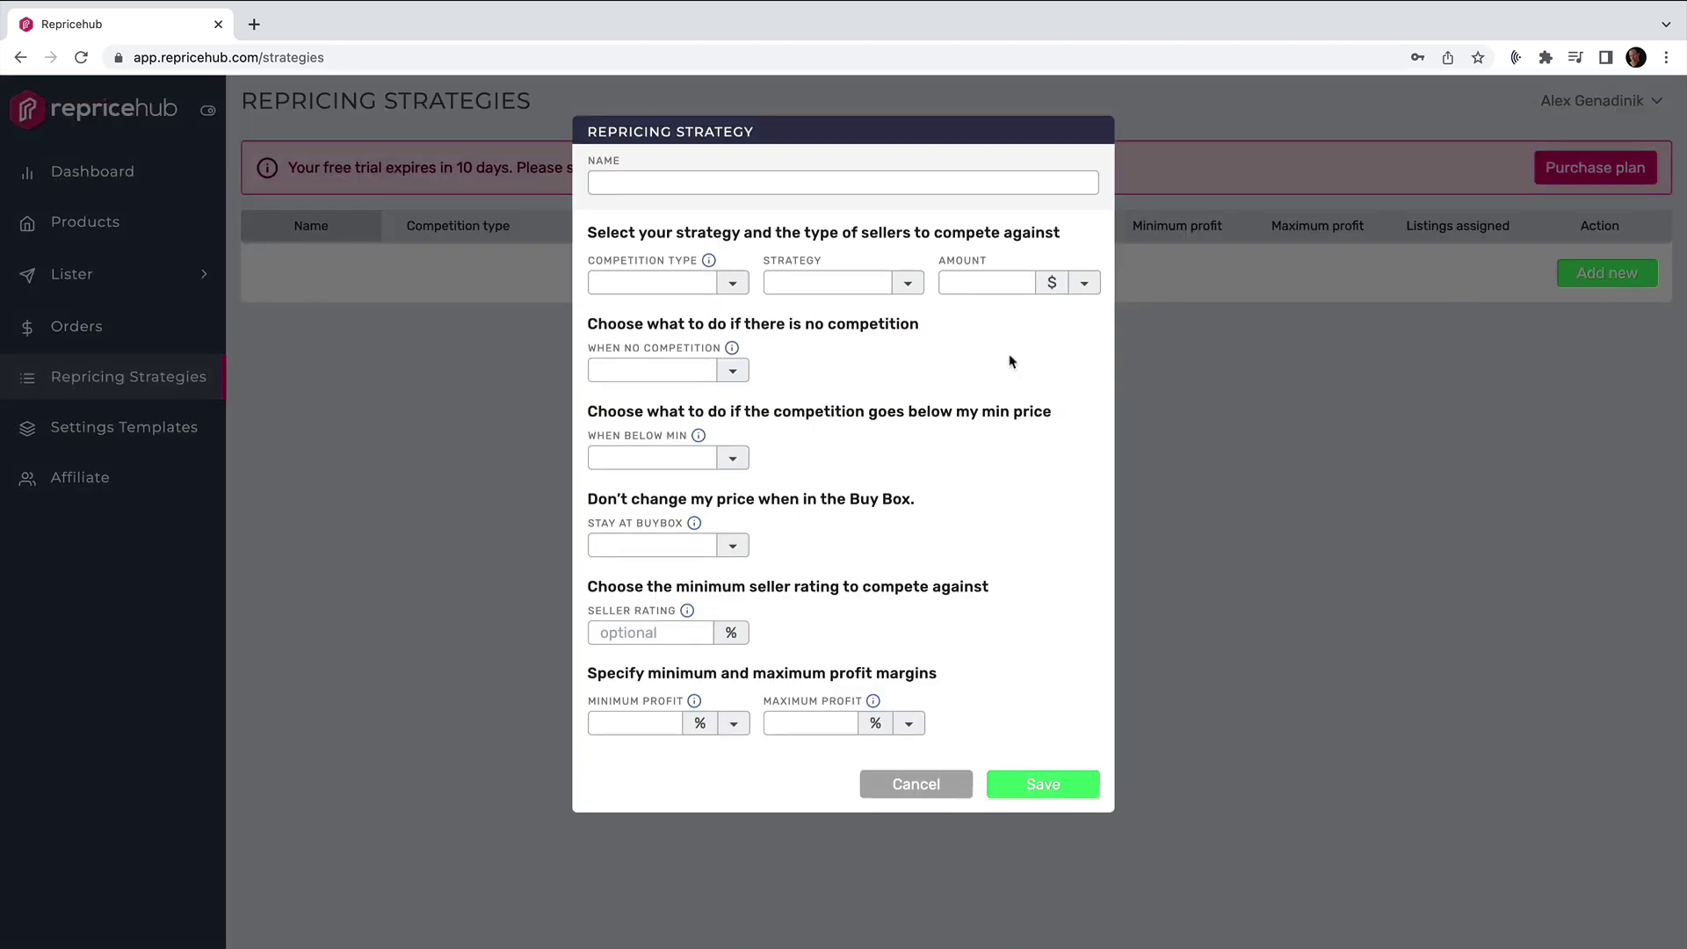
click(812, 183)
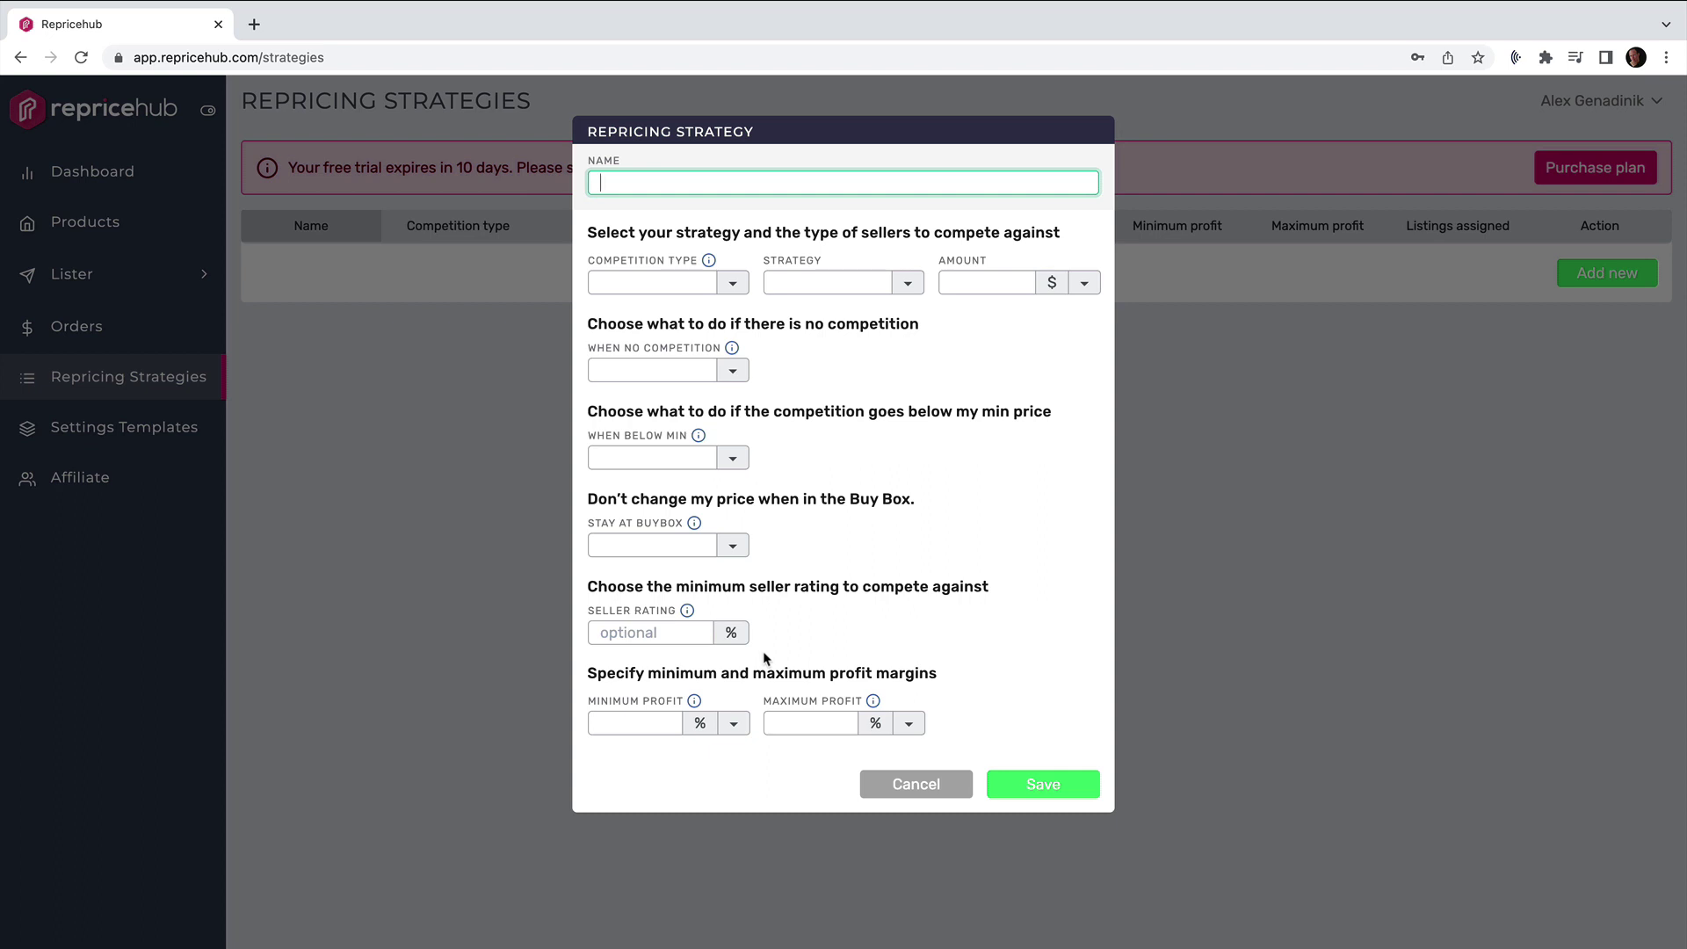
text(Strategy1)
Read the strategy fields' info tooltips and expand the Competition Type dropdown
mouse_move(711, 263)
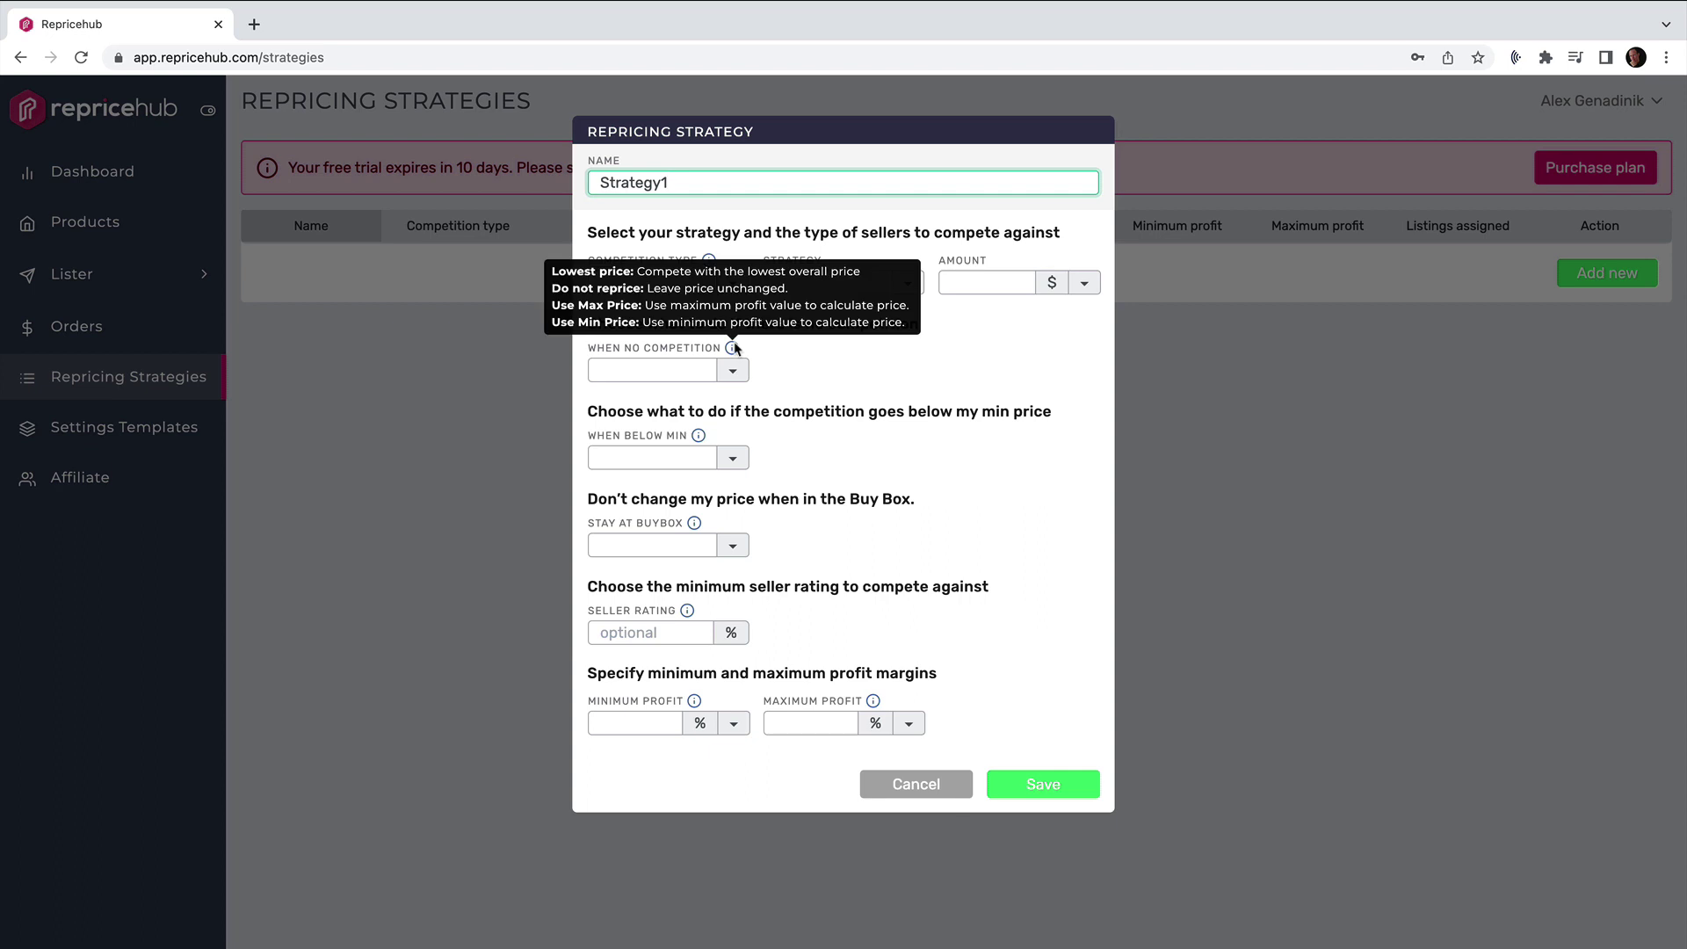
mouse_move(702, 443)
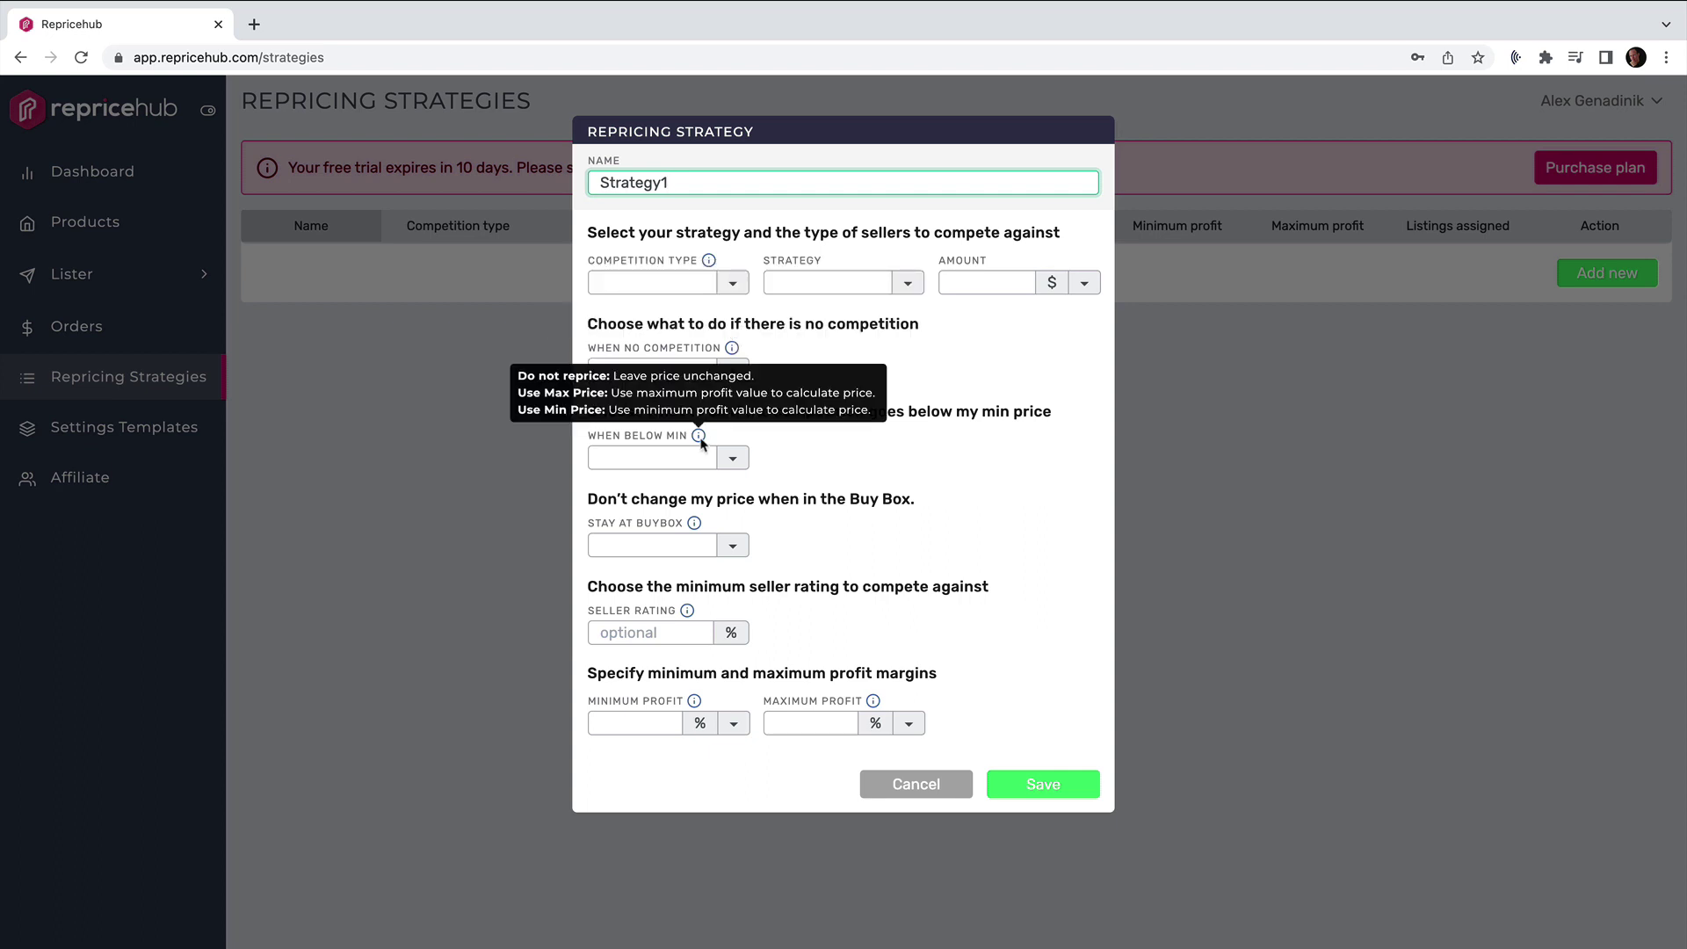
mouse_move(708, 262)
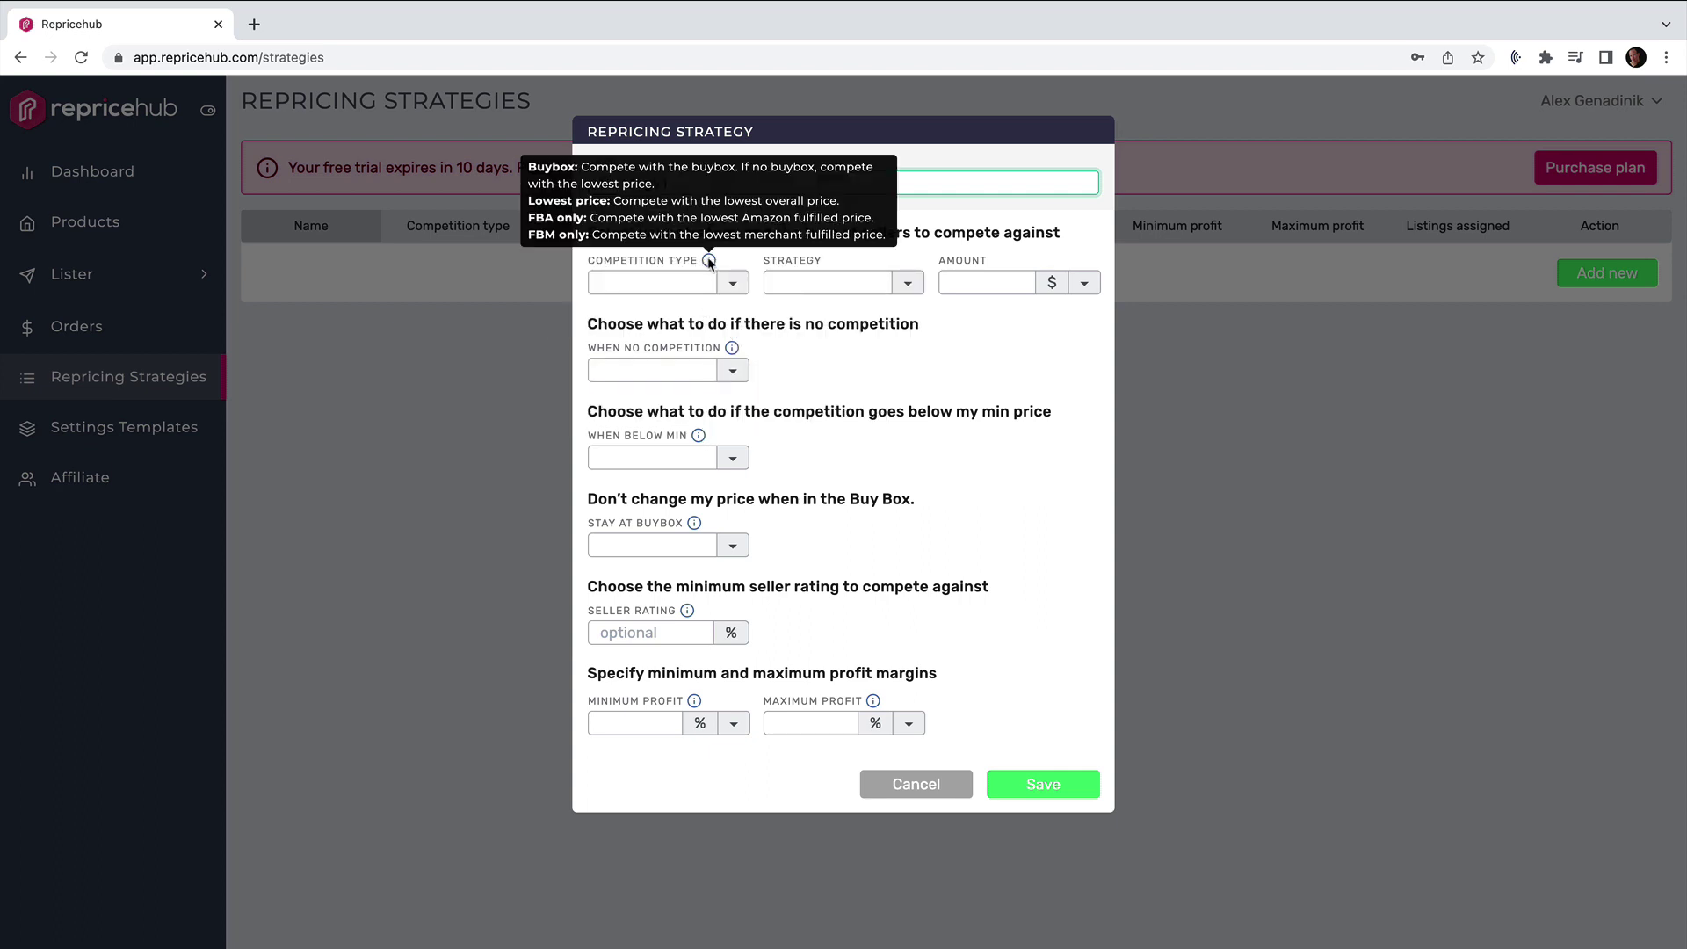
click(732, 282)
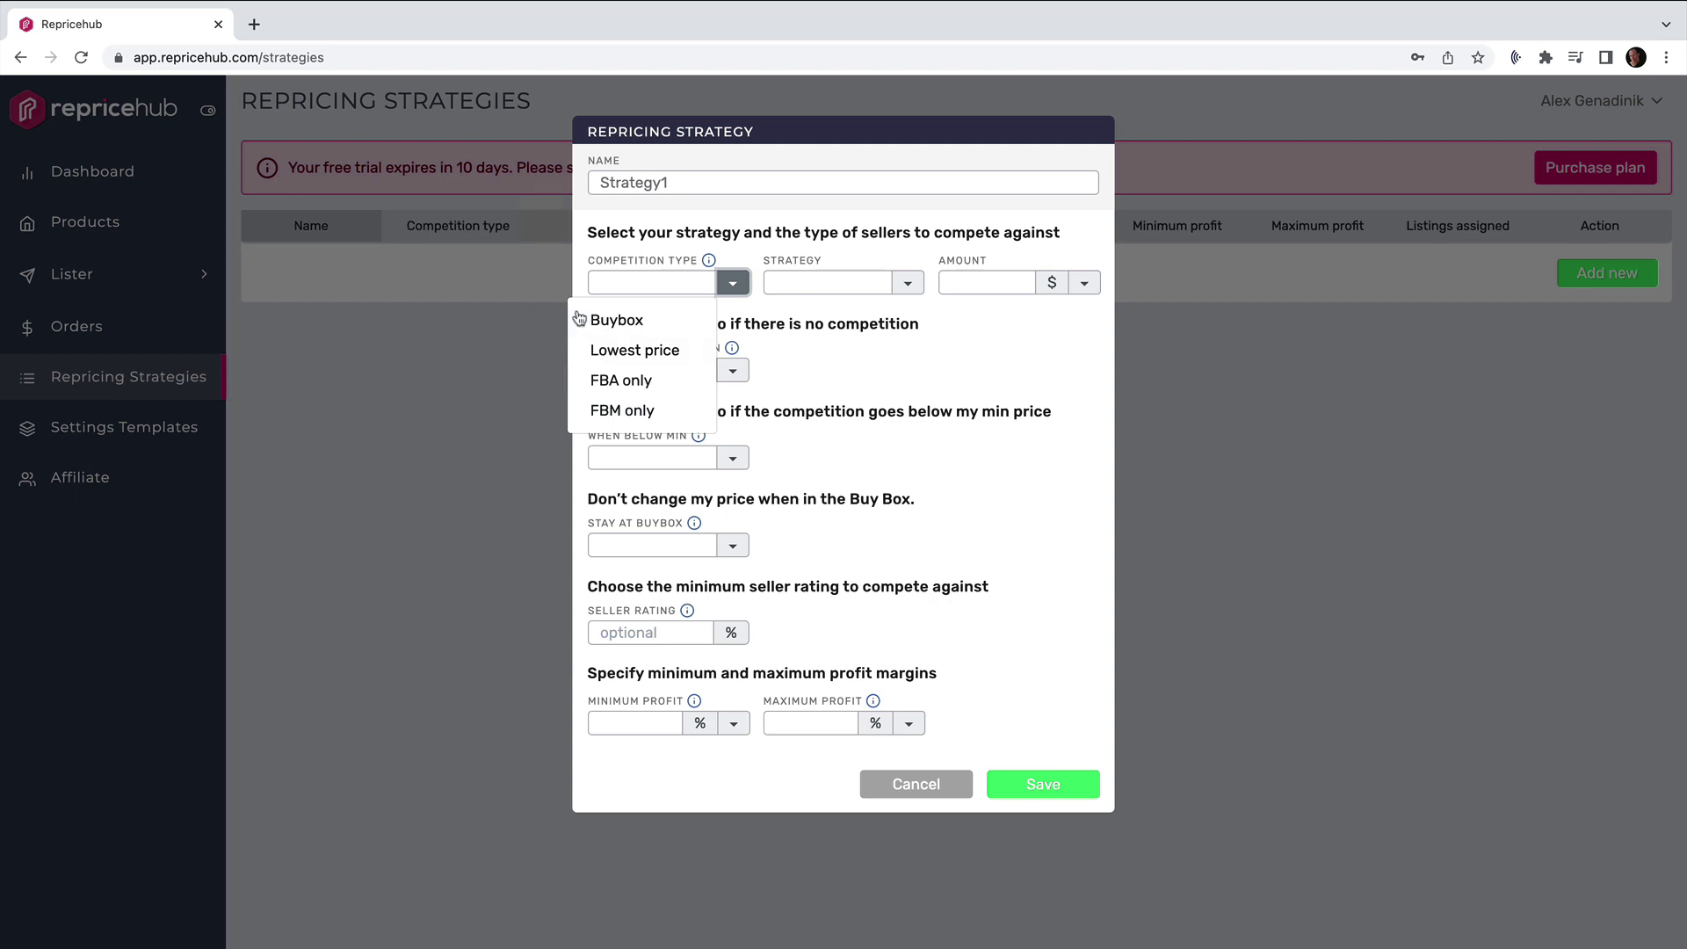
Choose BuyBox as Strategy1's competition type, then expand the Strategy choices
click(623, 325)
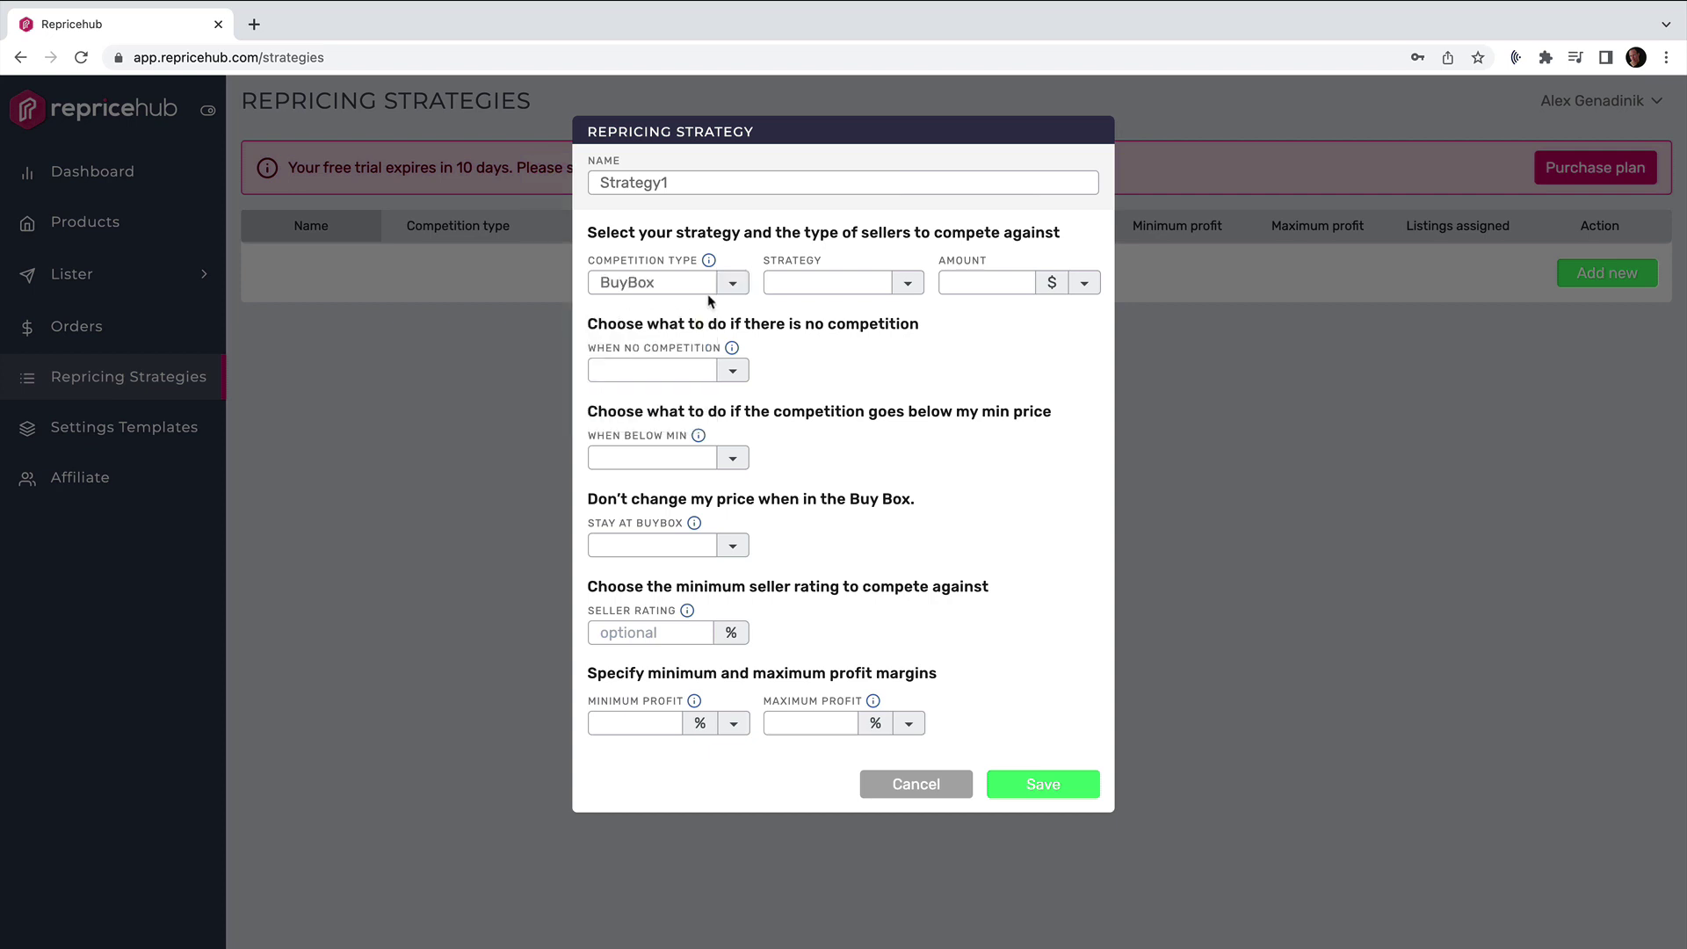
click(736, 282)
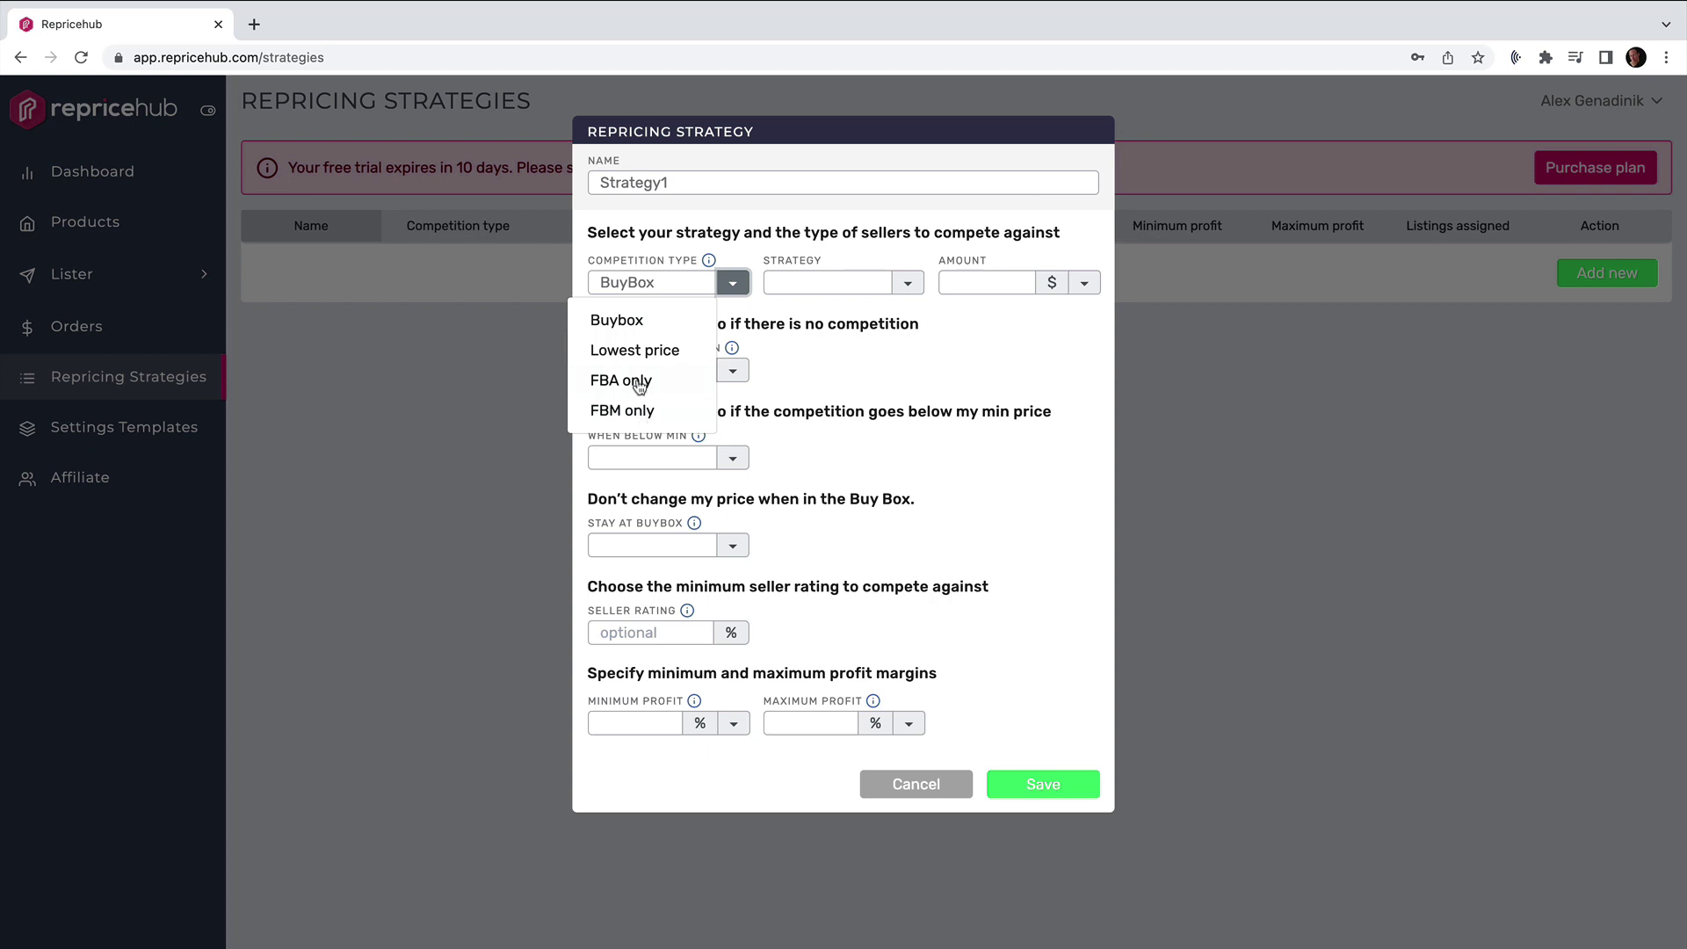
click(747, 250)
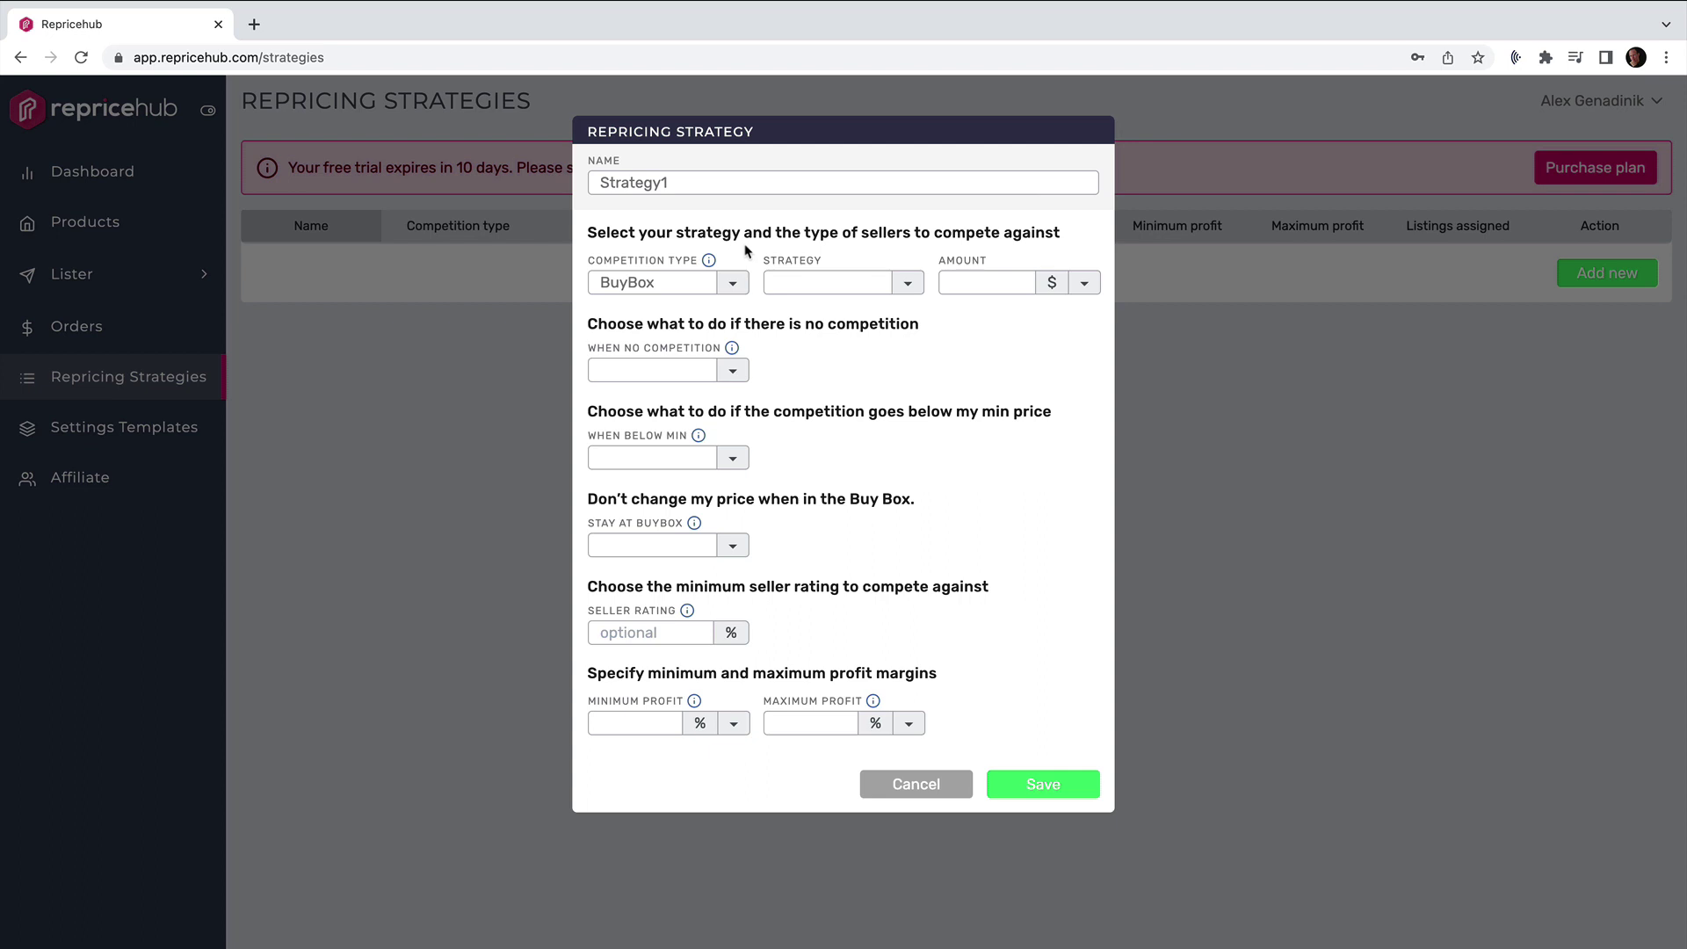
click(736, 286)
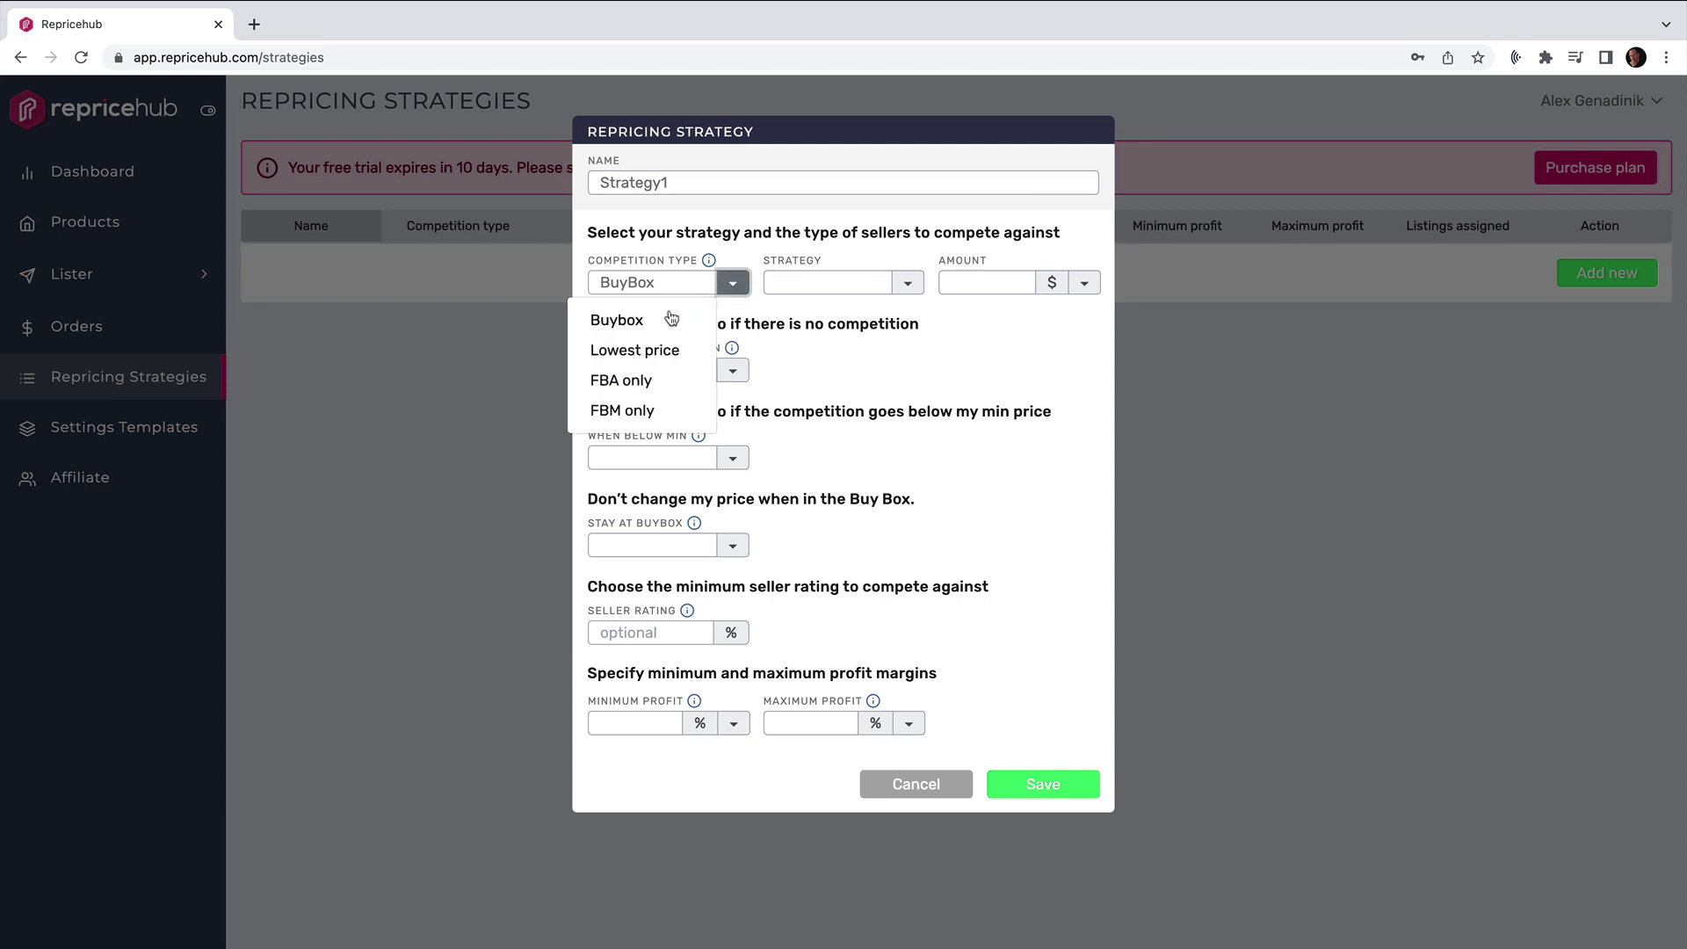
click(743, 262)
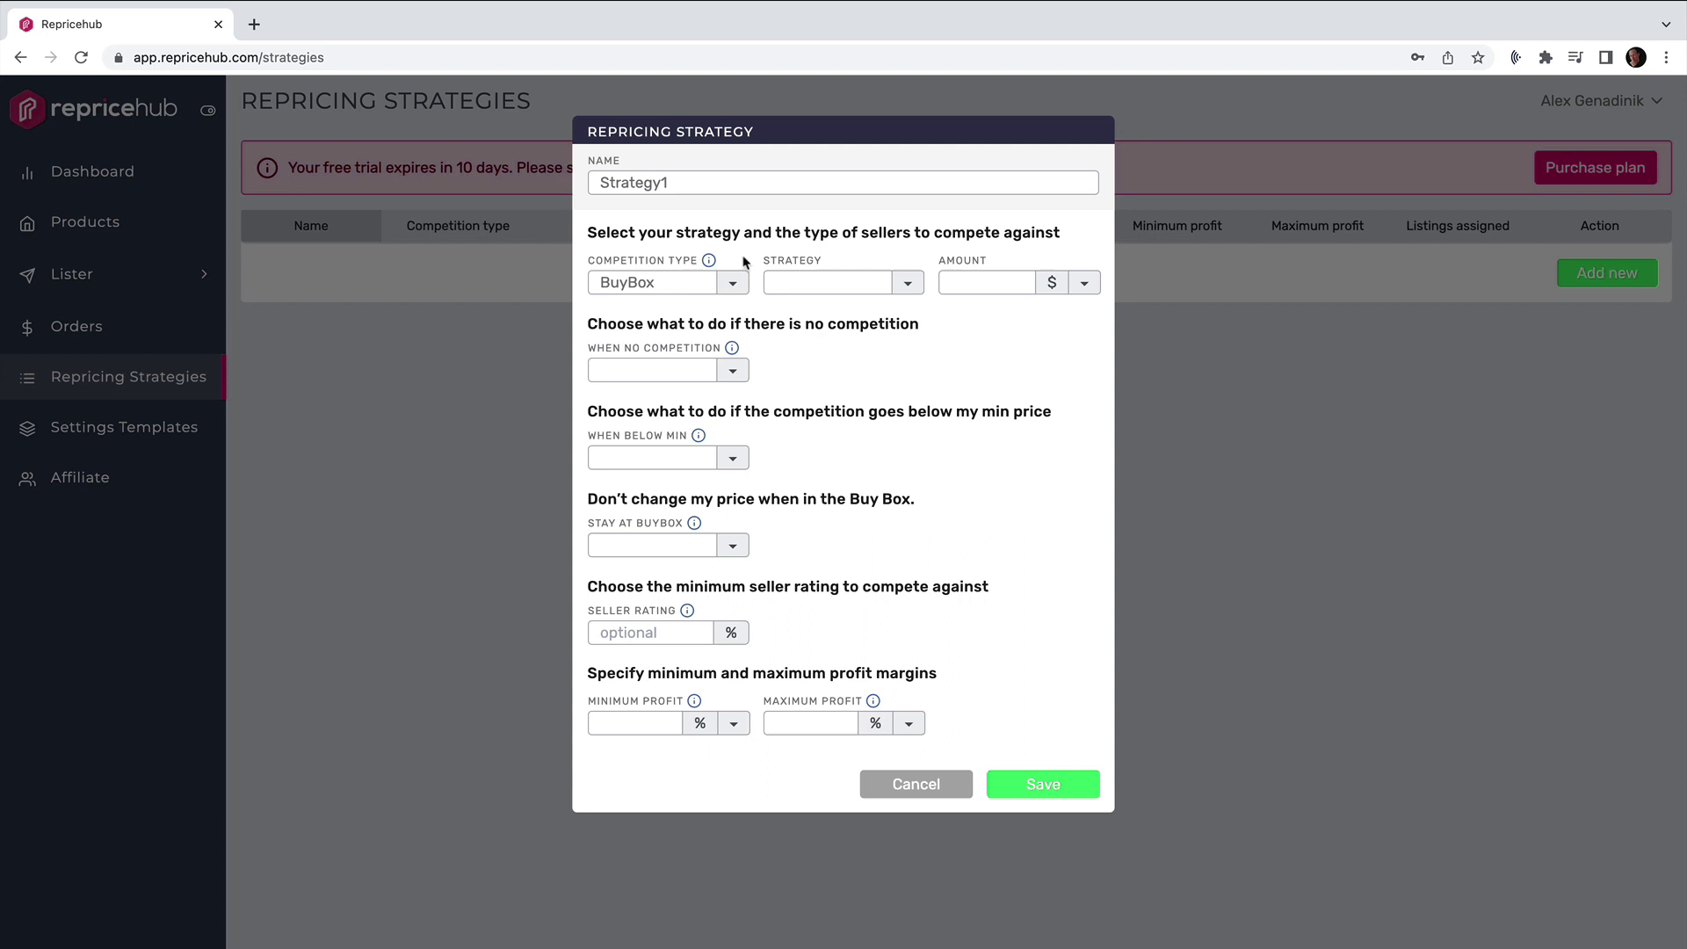
click(908, 284)
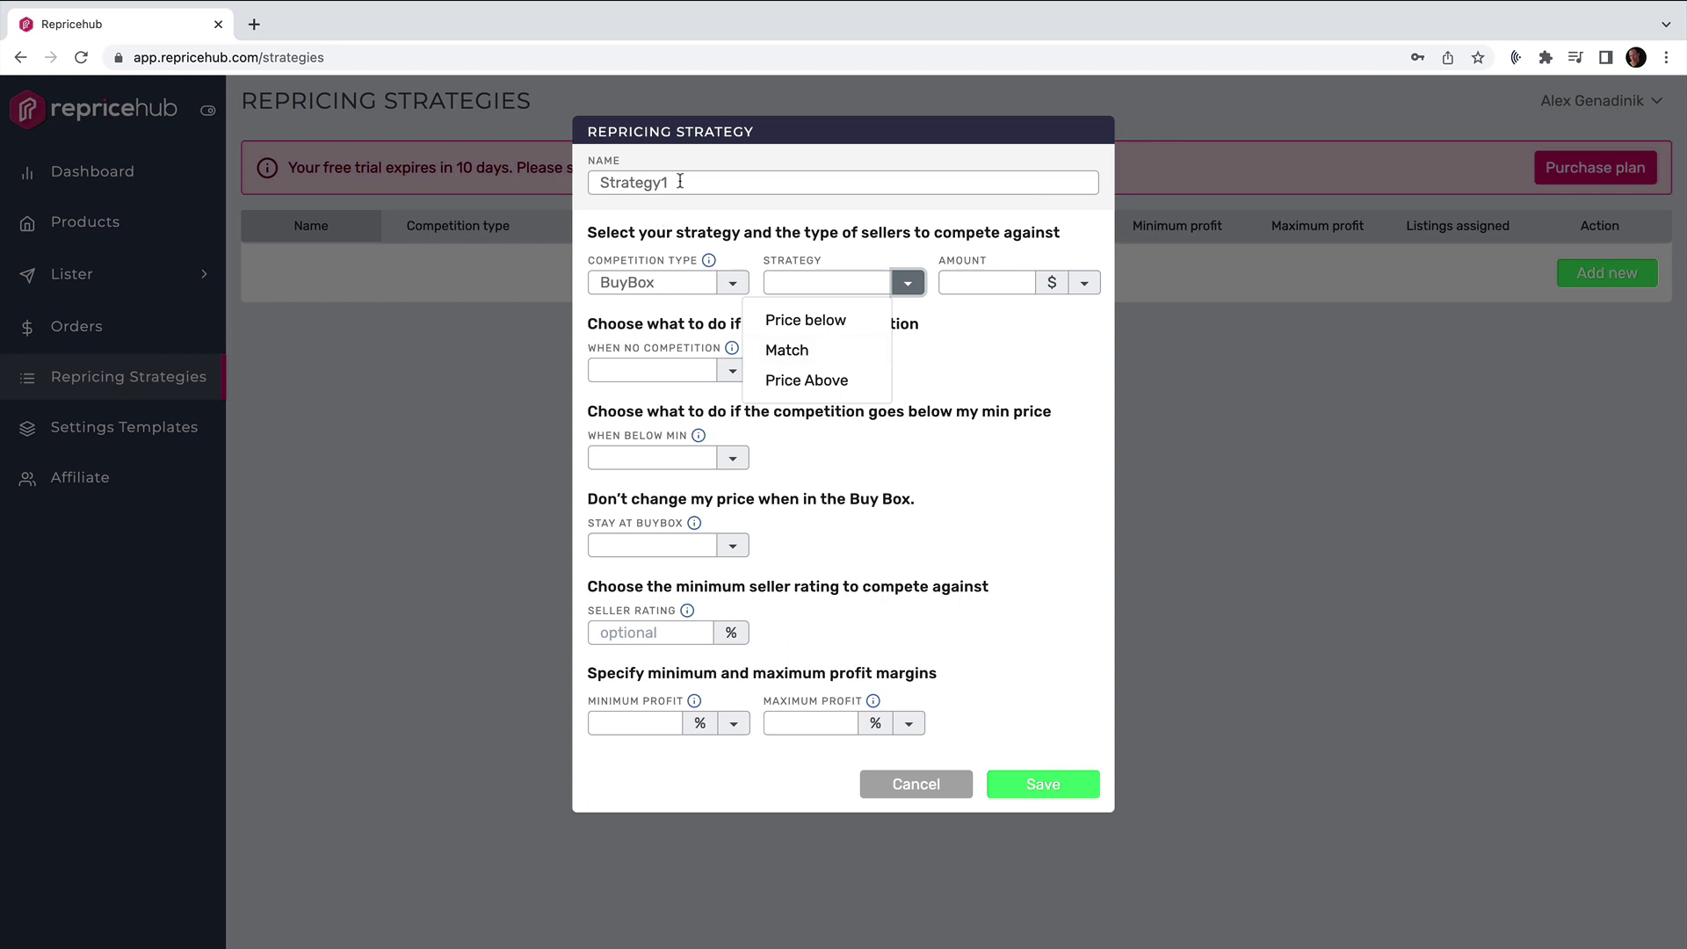
Rename Strategy1 to PriceMatch and set its strategy to Match
drag(675, 182, 595, 182)
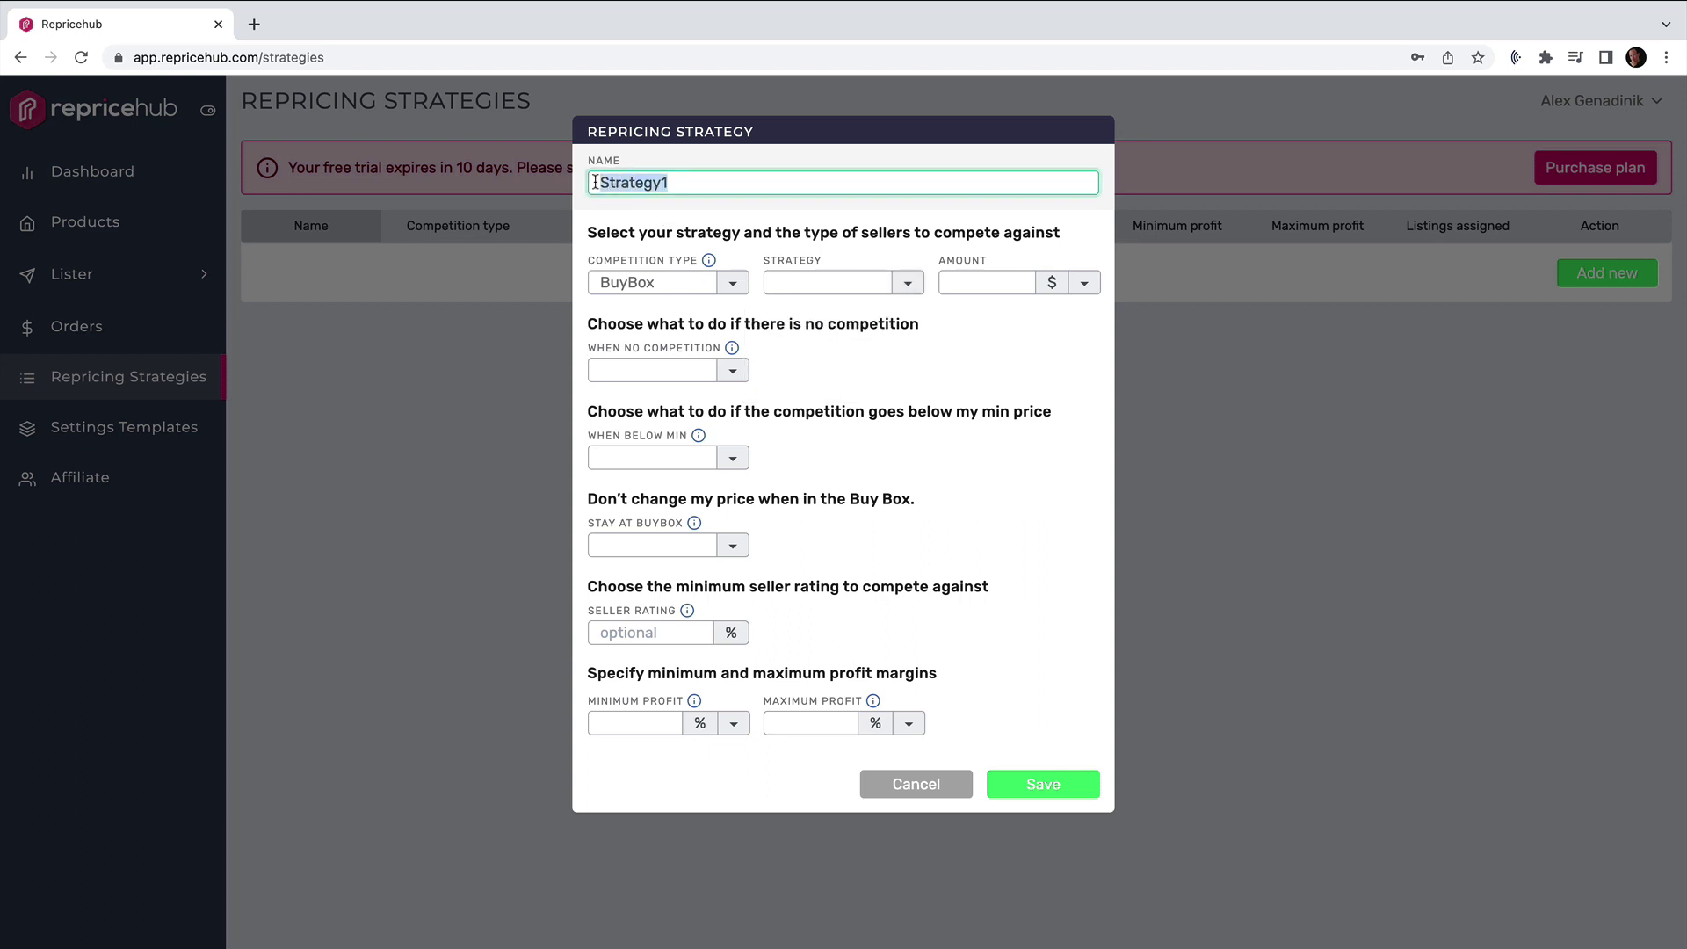
text(PriceMatch)
click(908, 282)
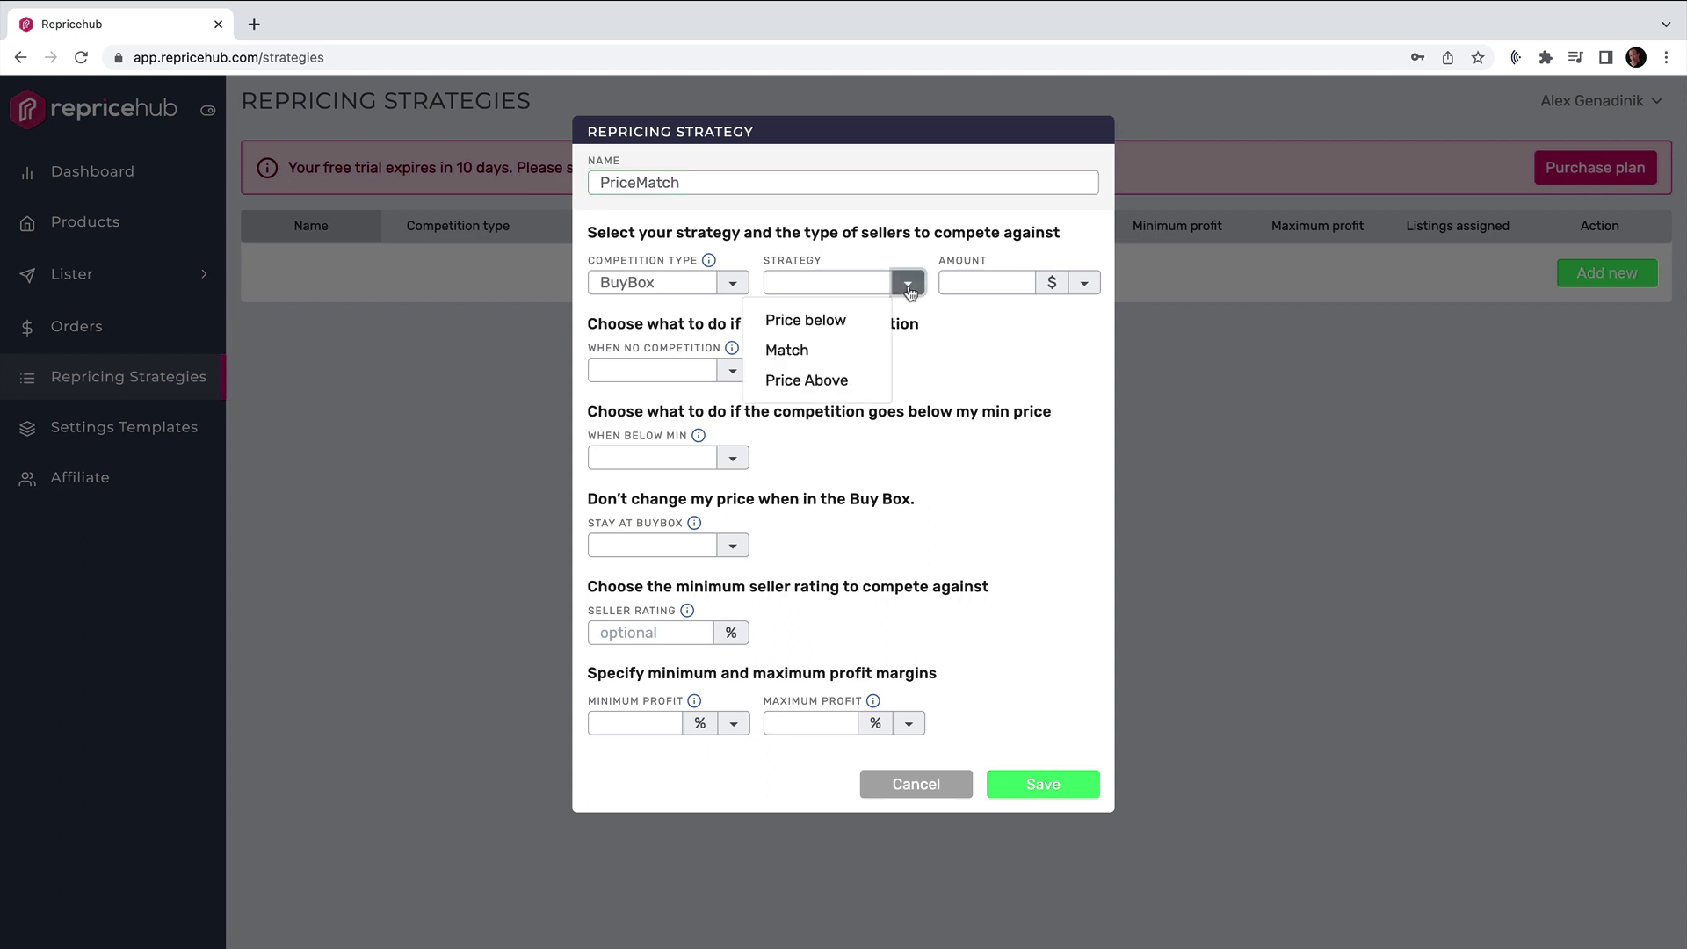
click(835, 350)
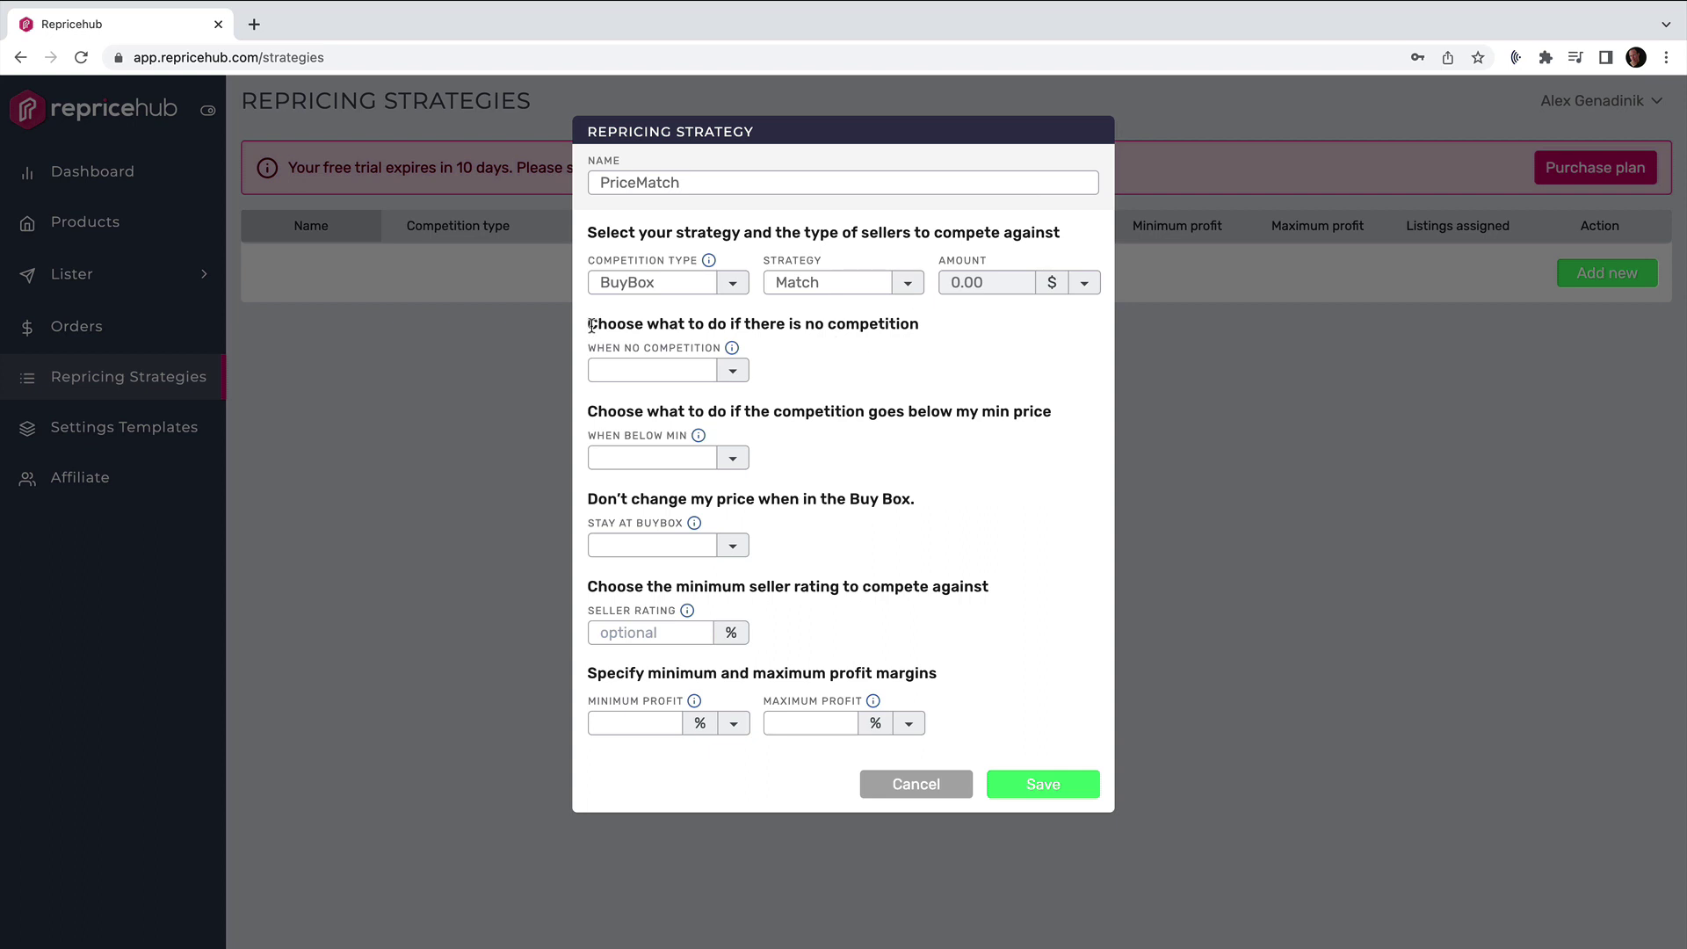
Set When No Competition to Use Max Price and When Below Min to Do Not Reprice
drag(590, 325, 896, 324)
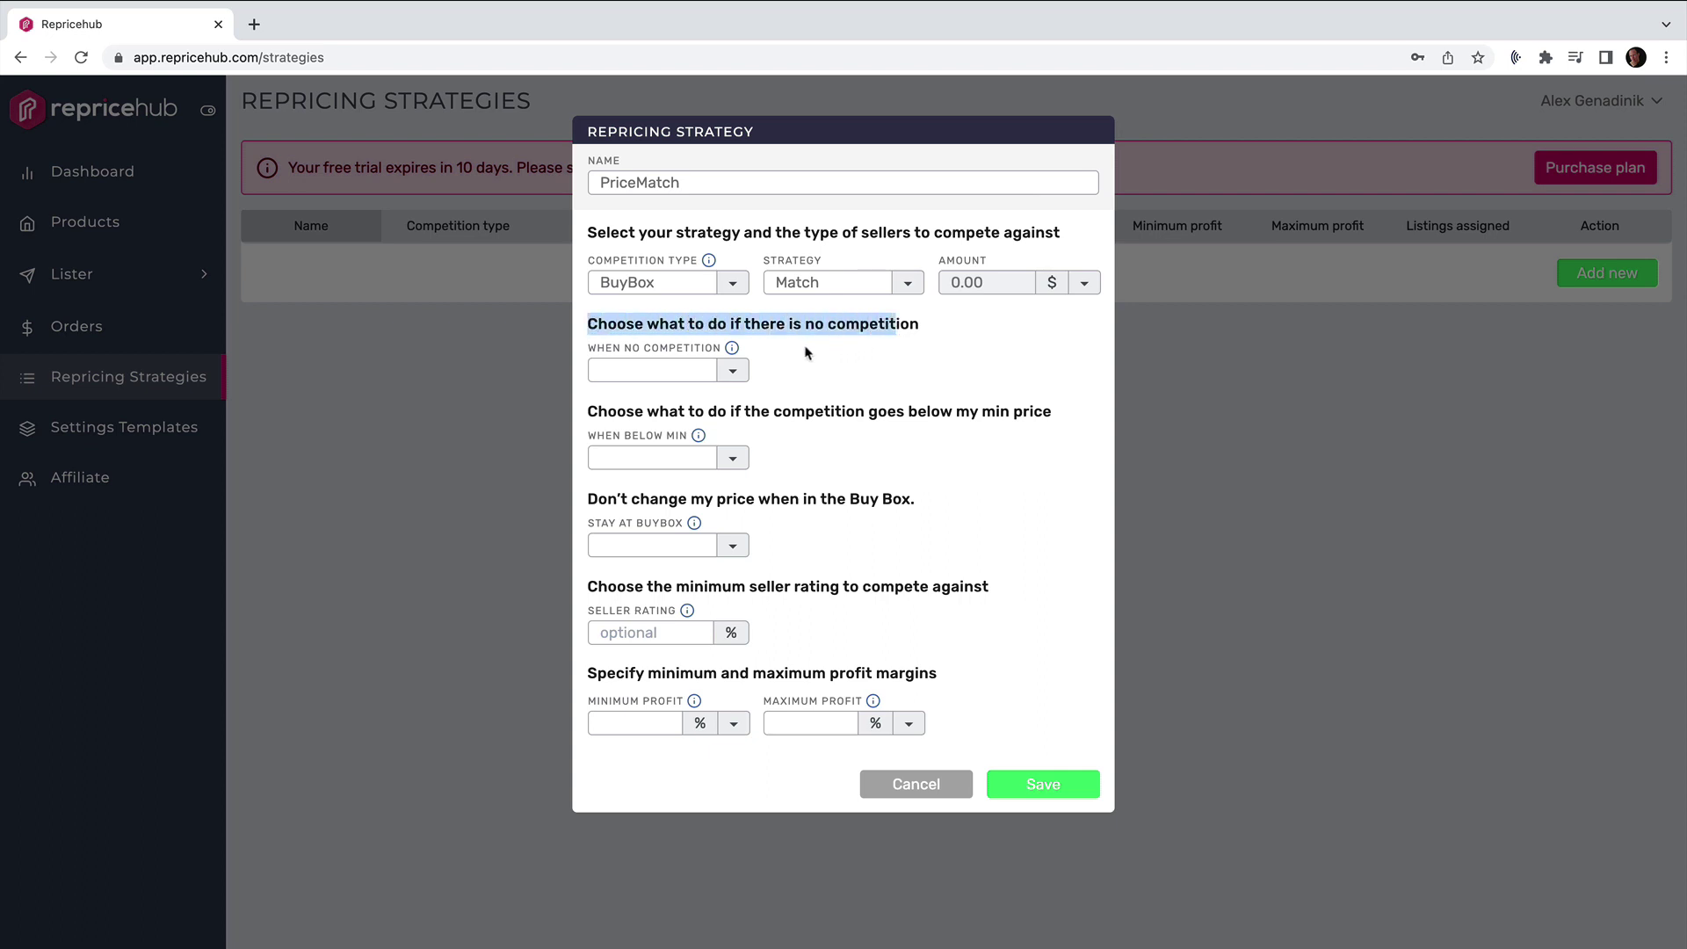
click(743, 373)
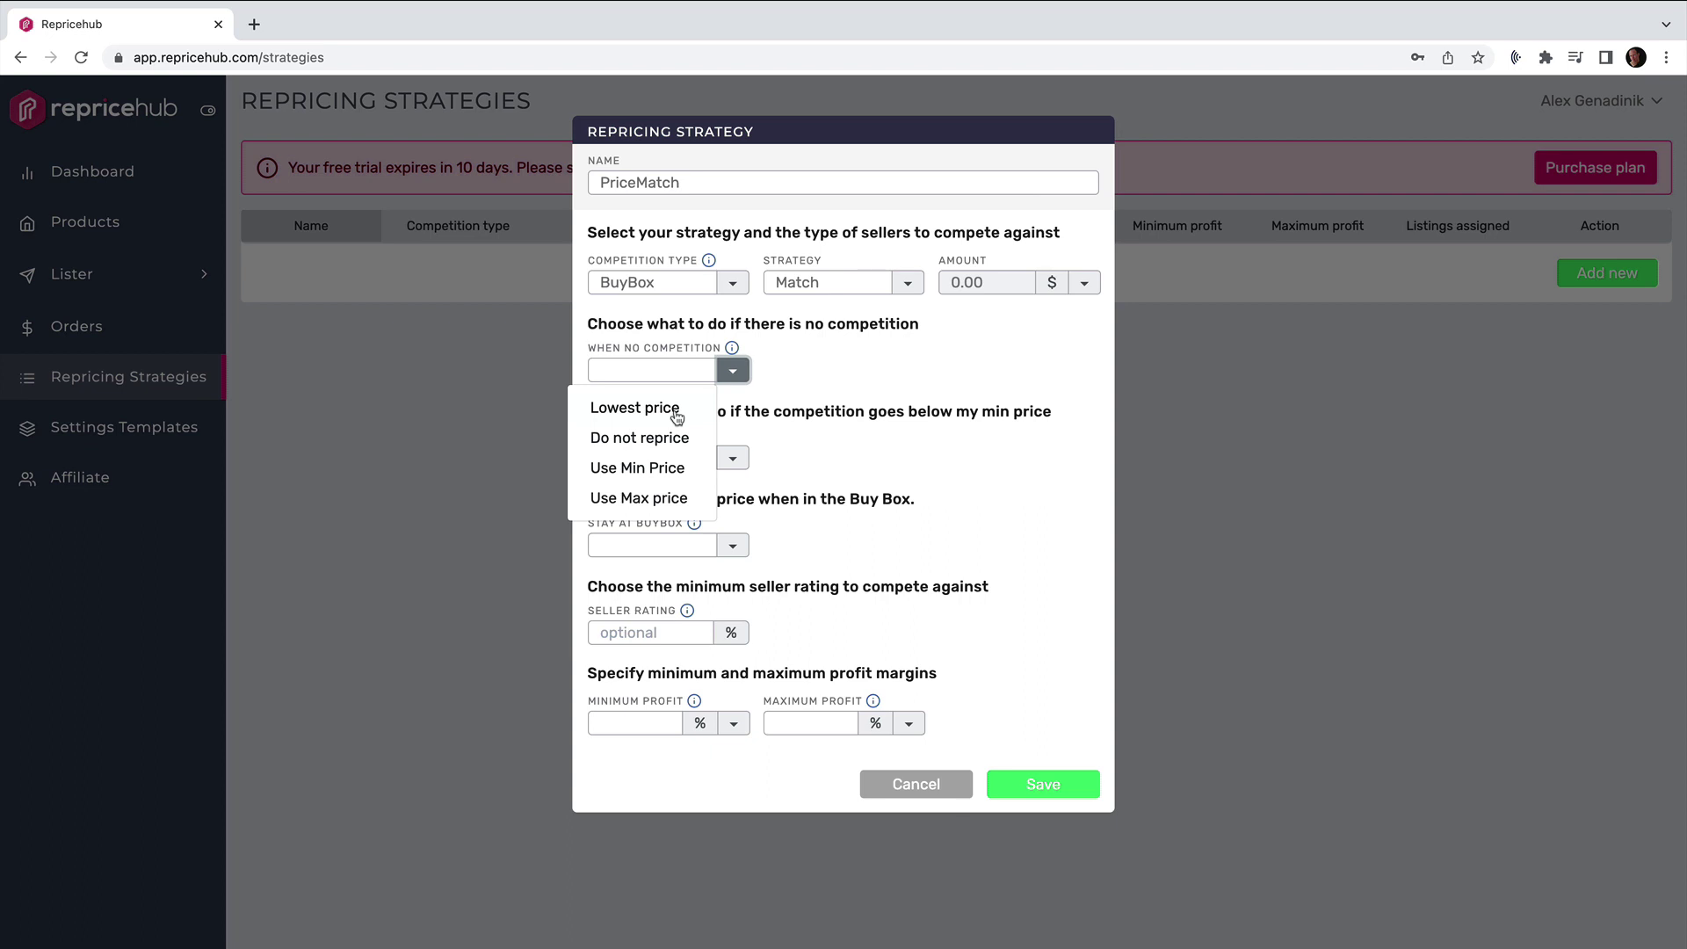
click(649, 498)
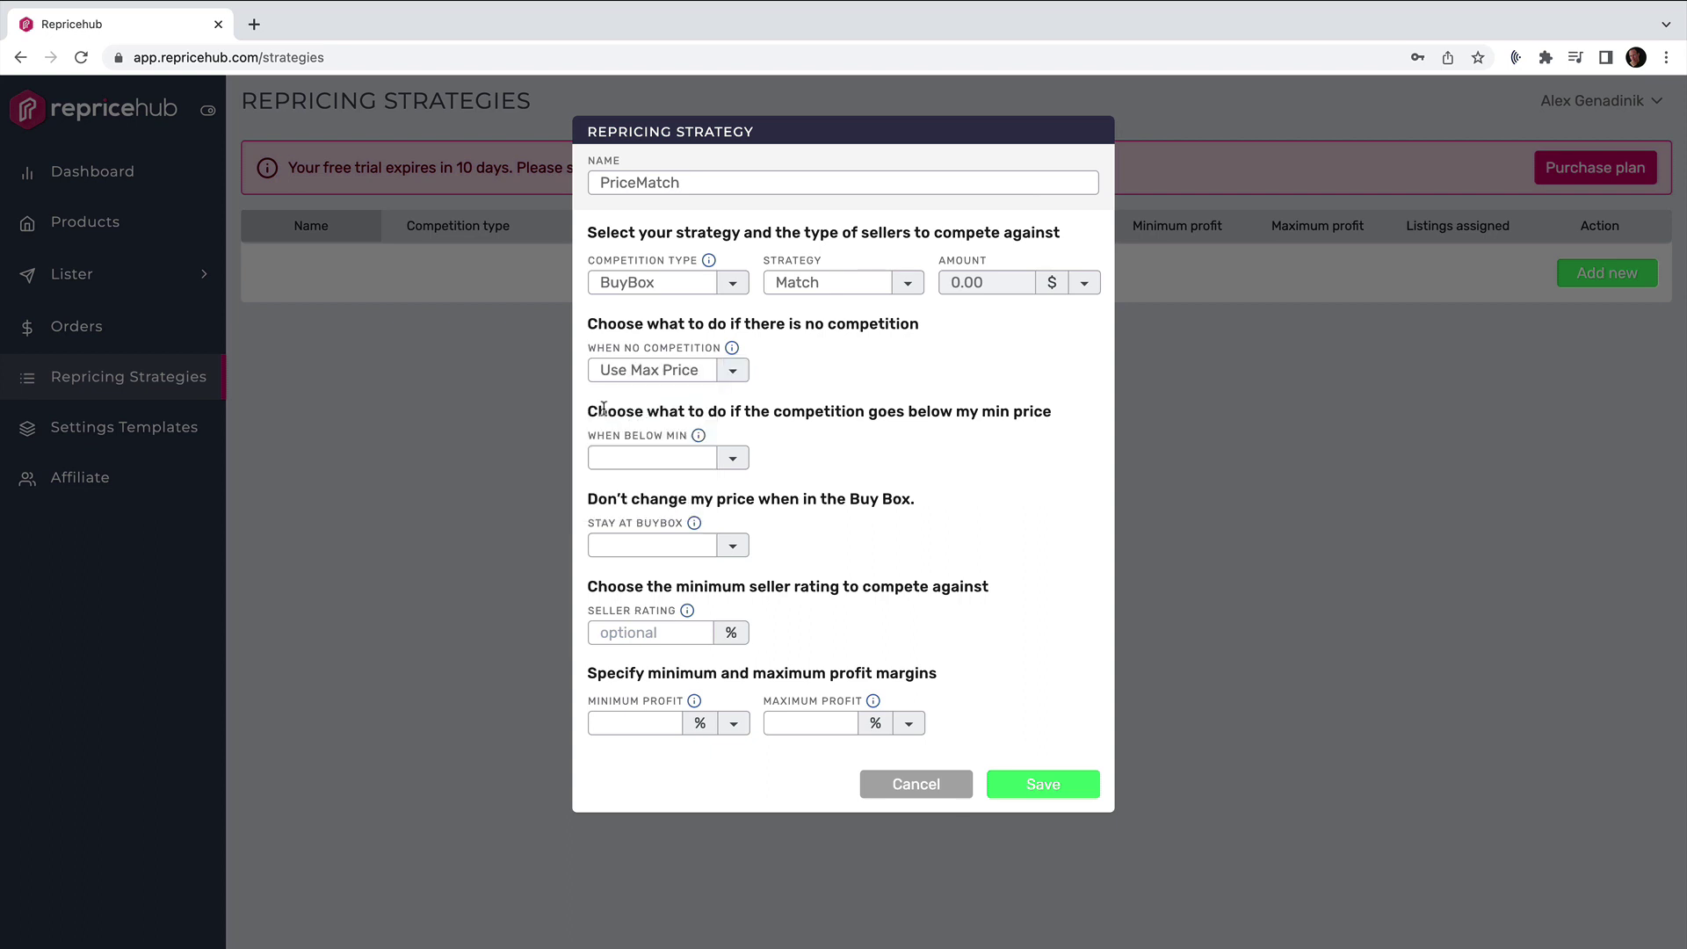
drag(589, 411, 983, 414)
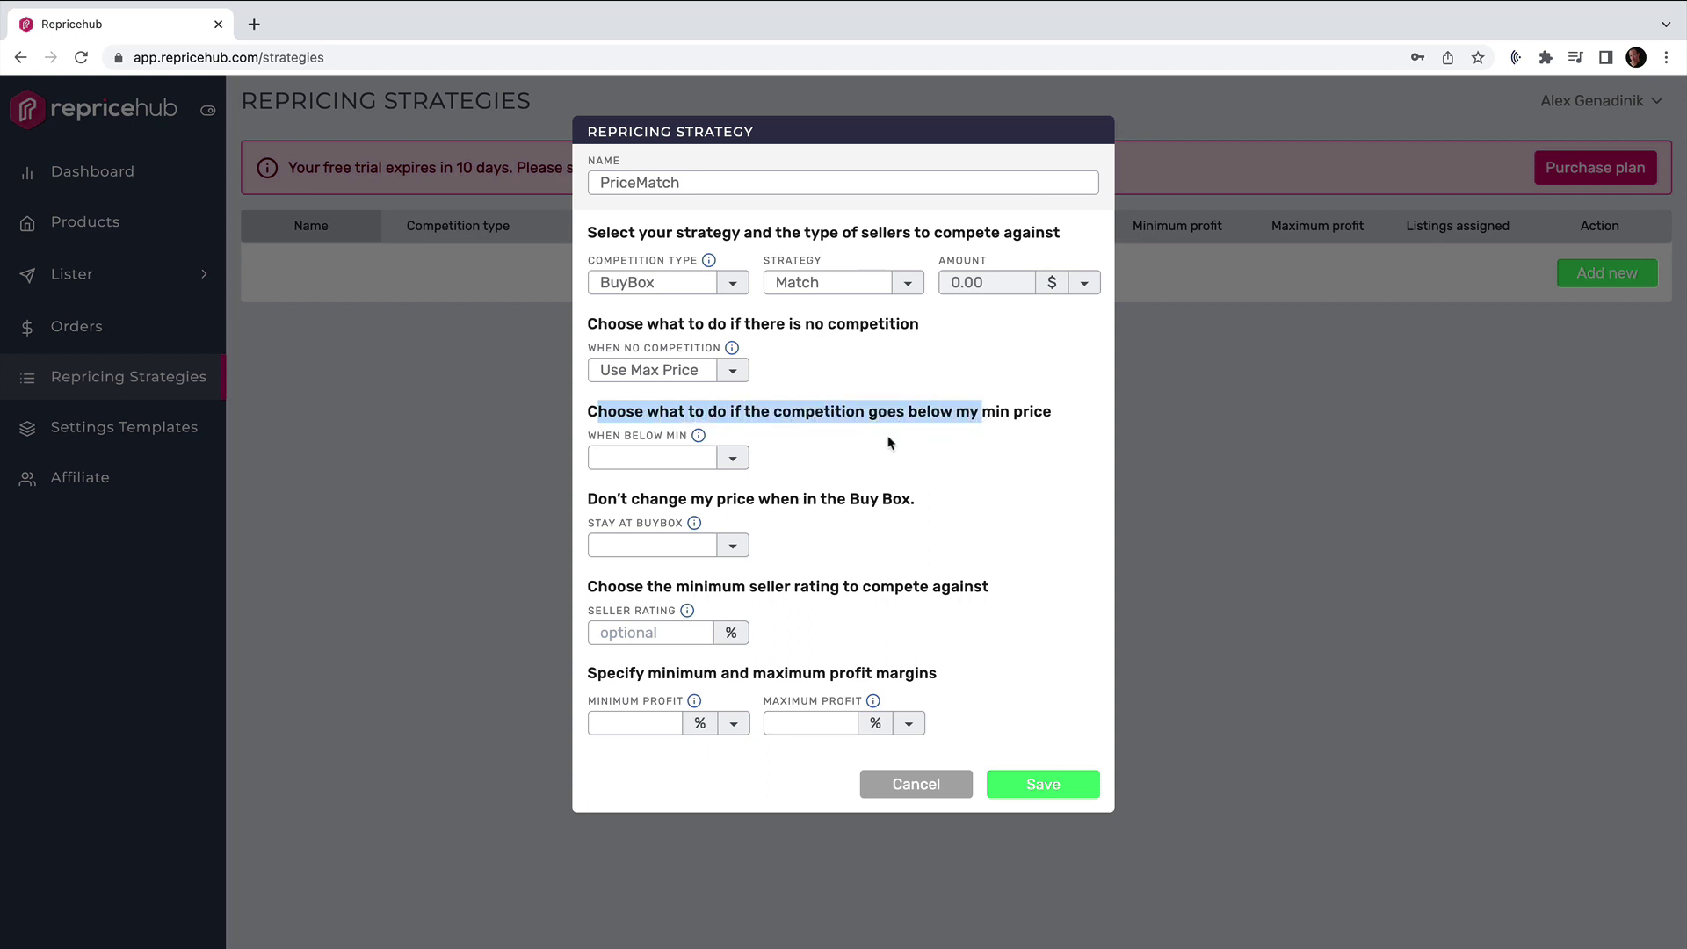
click(738, 461)
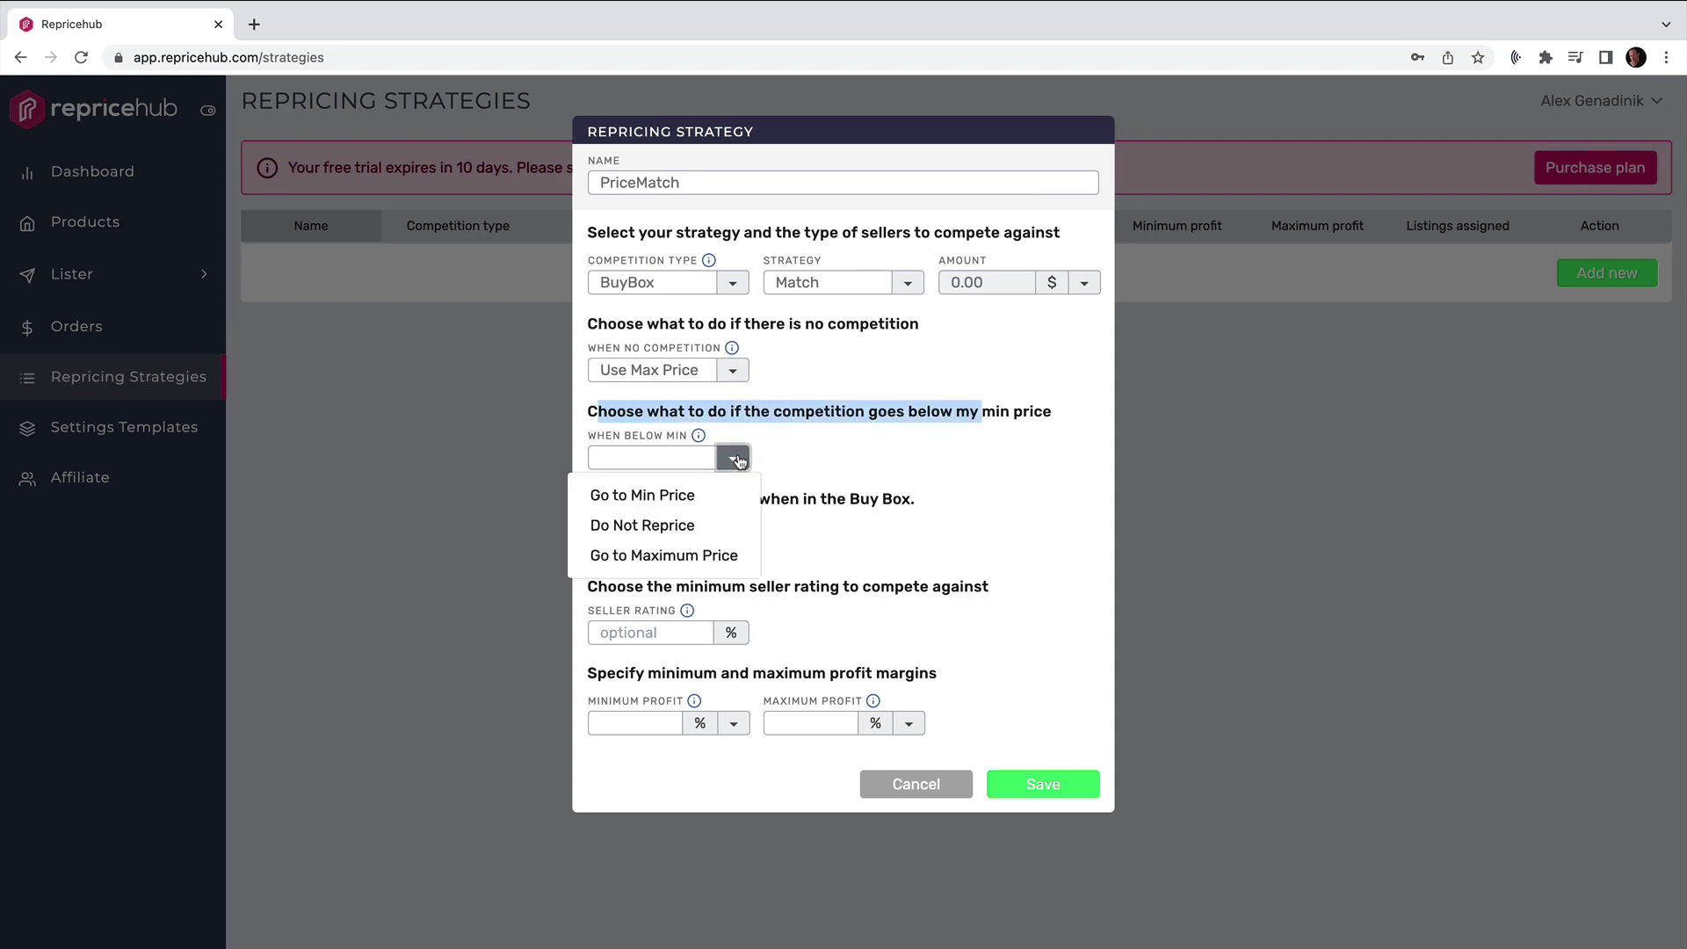
click(678, 523)
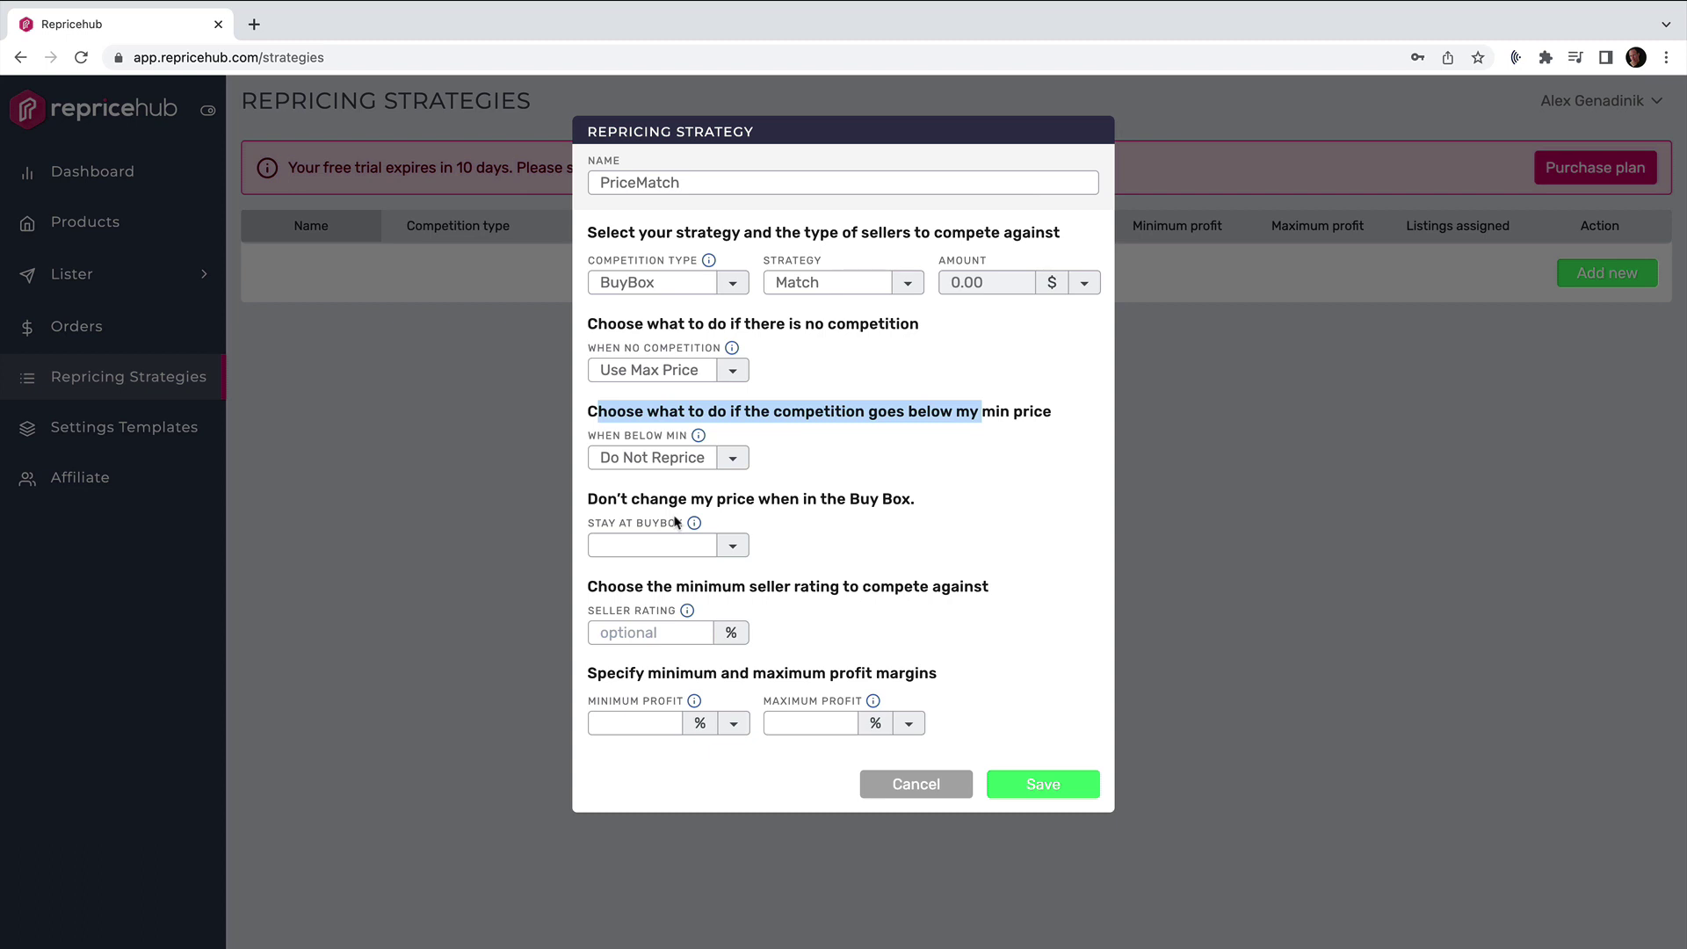
click(668, 545)
click(597, 501)
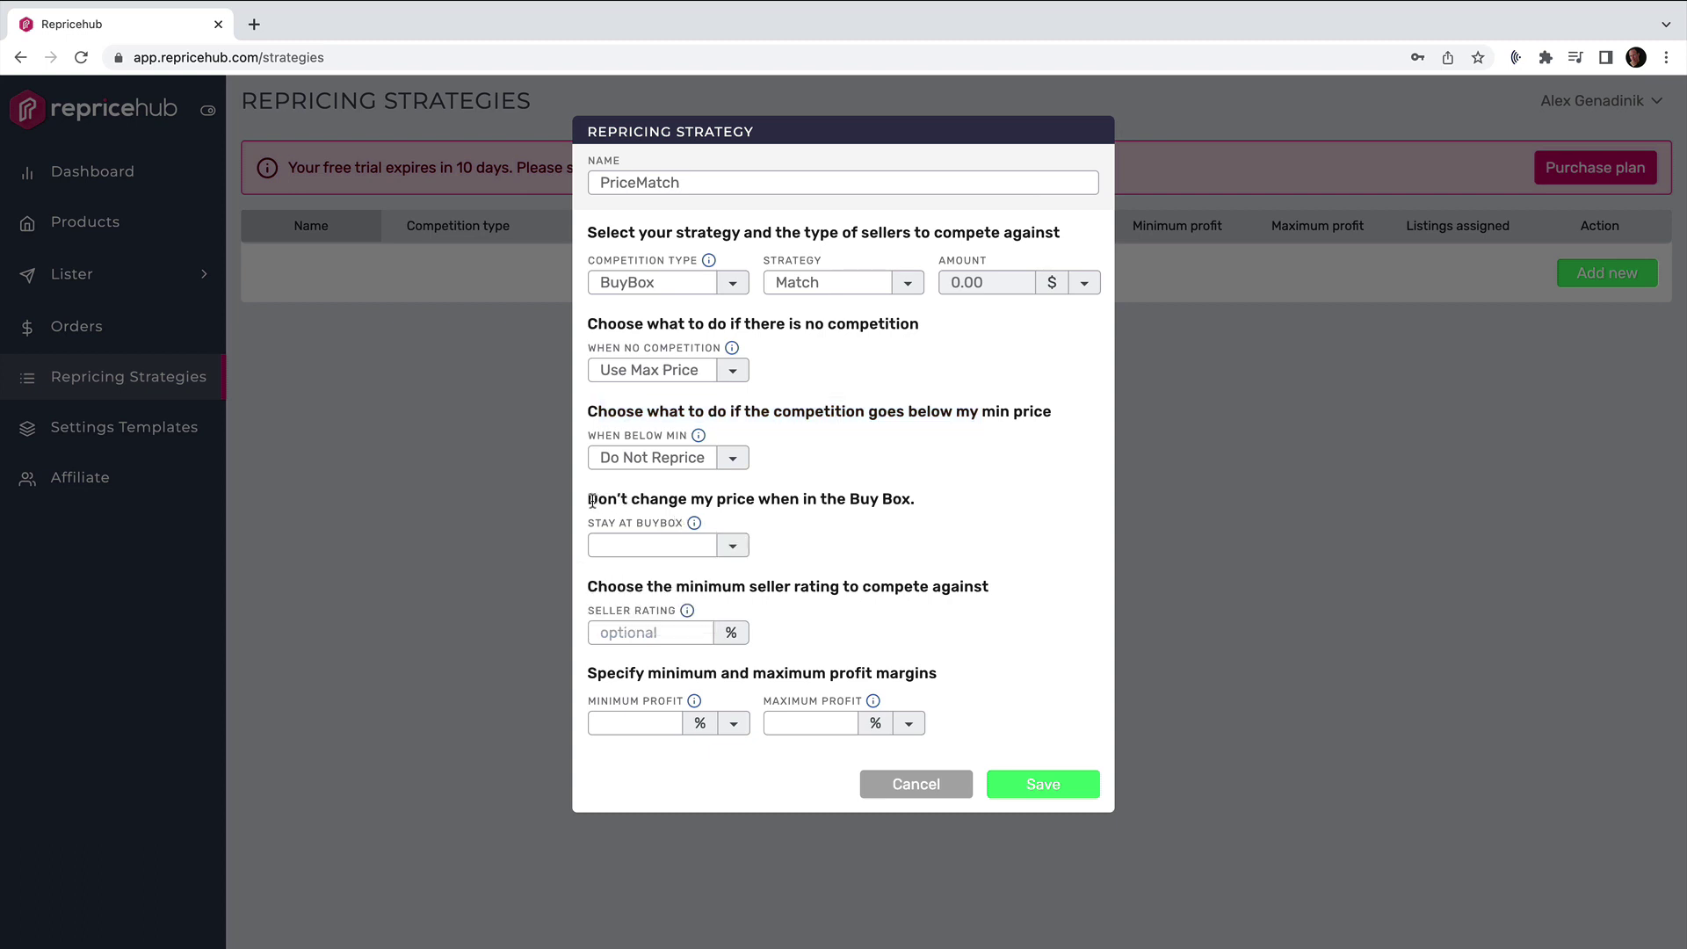
Set Stay at BuyBox to Enabled for the PriceMatch strategy
drag(588, 500, 826, 500)
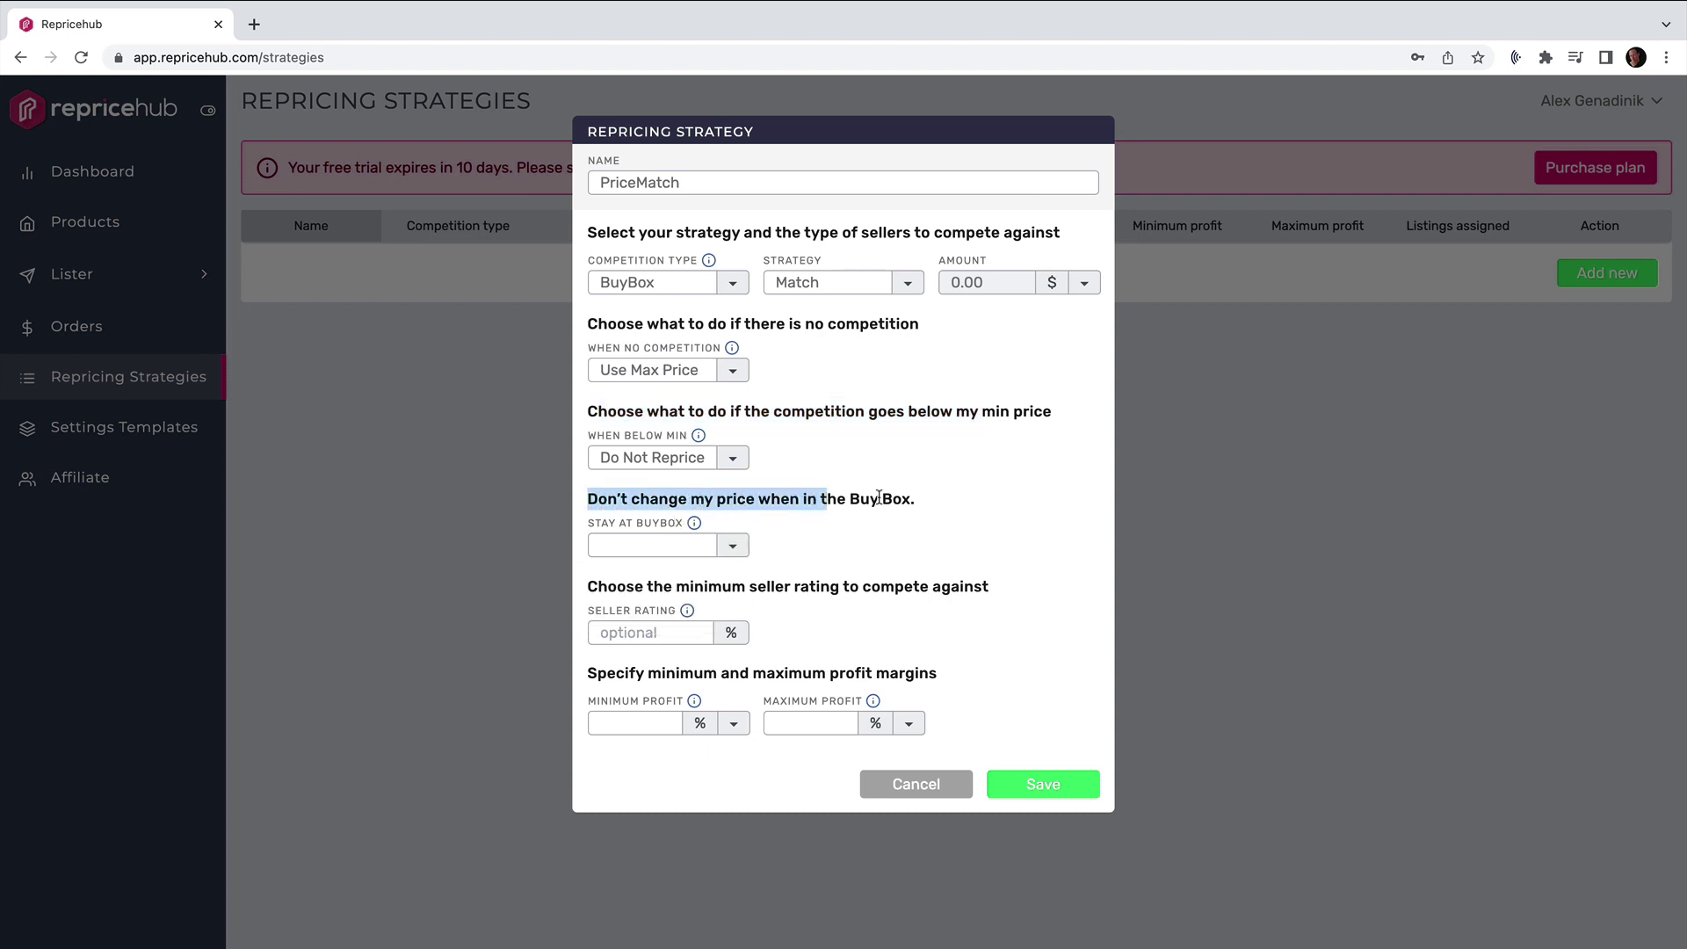
click(733, 545)
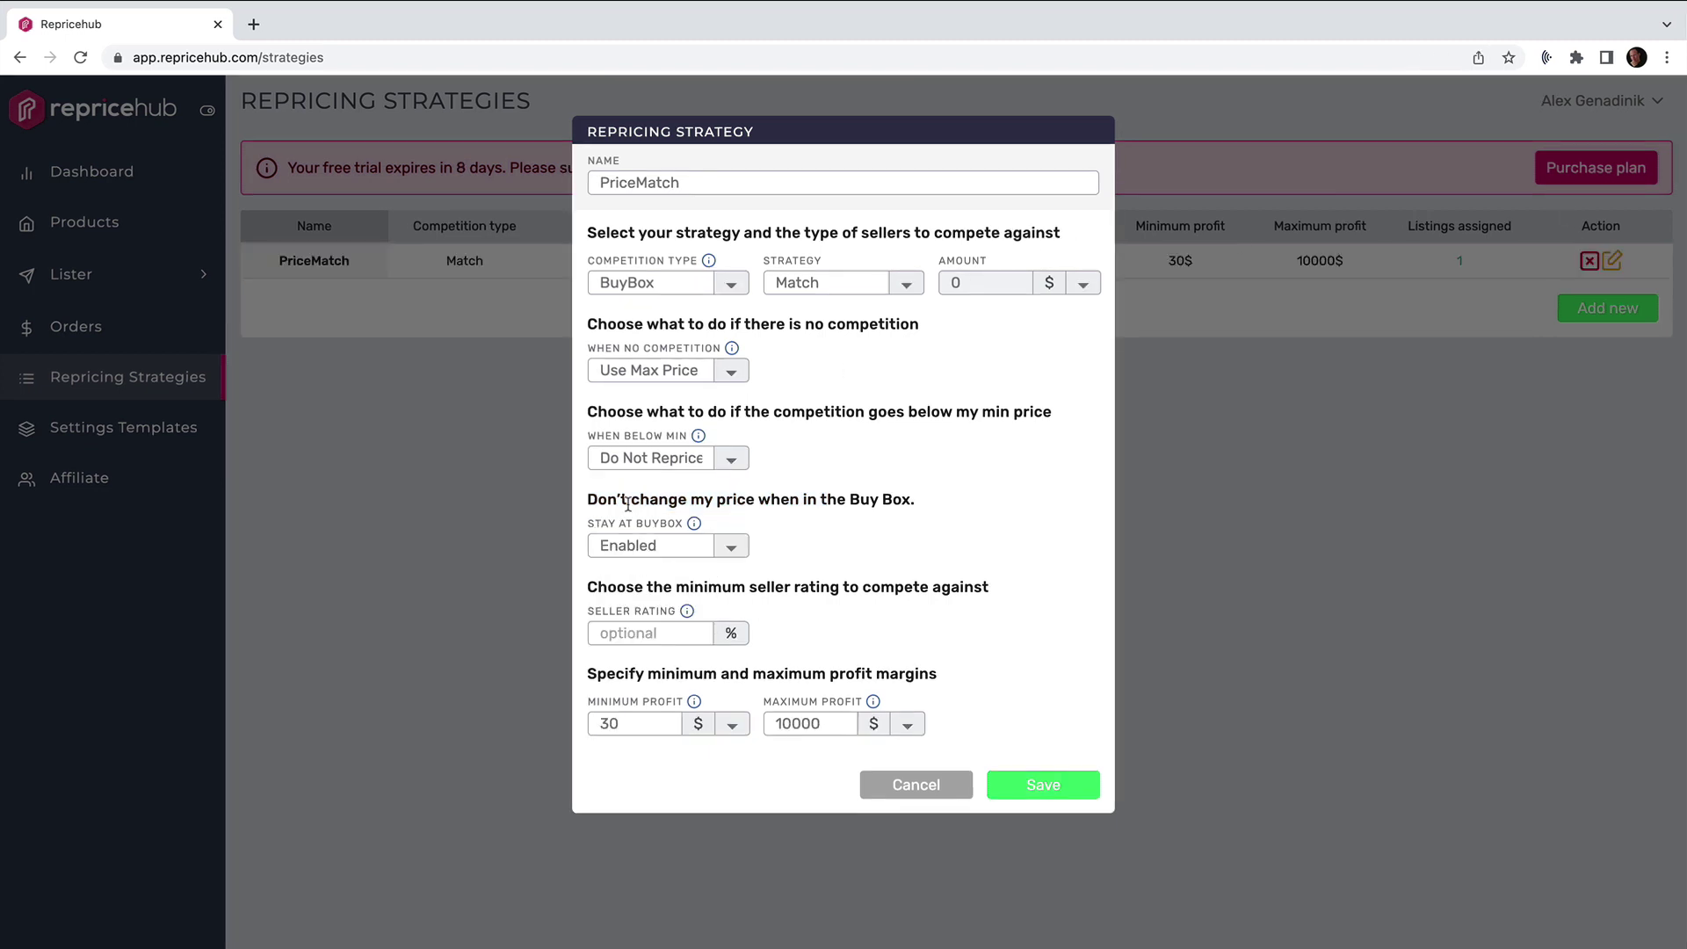
click(731, 546)
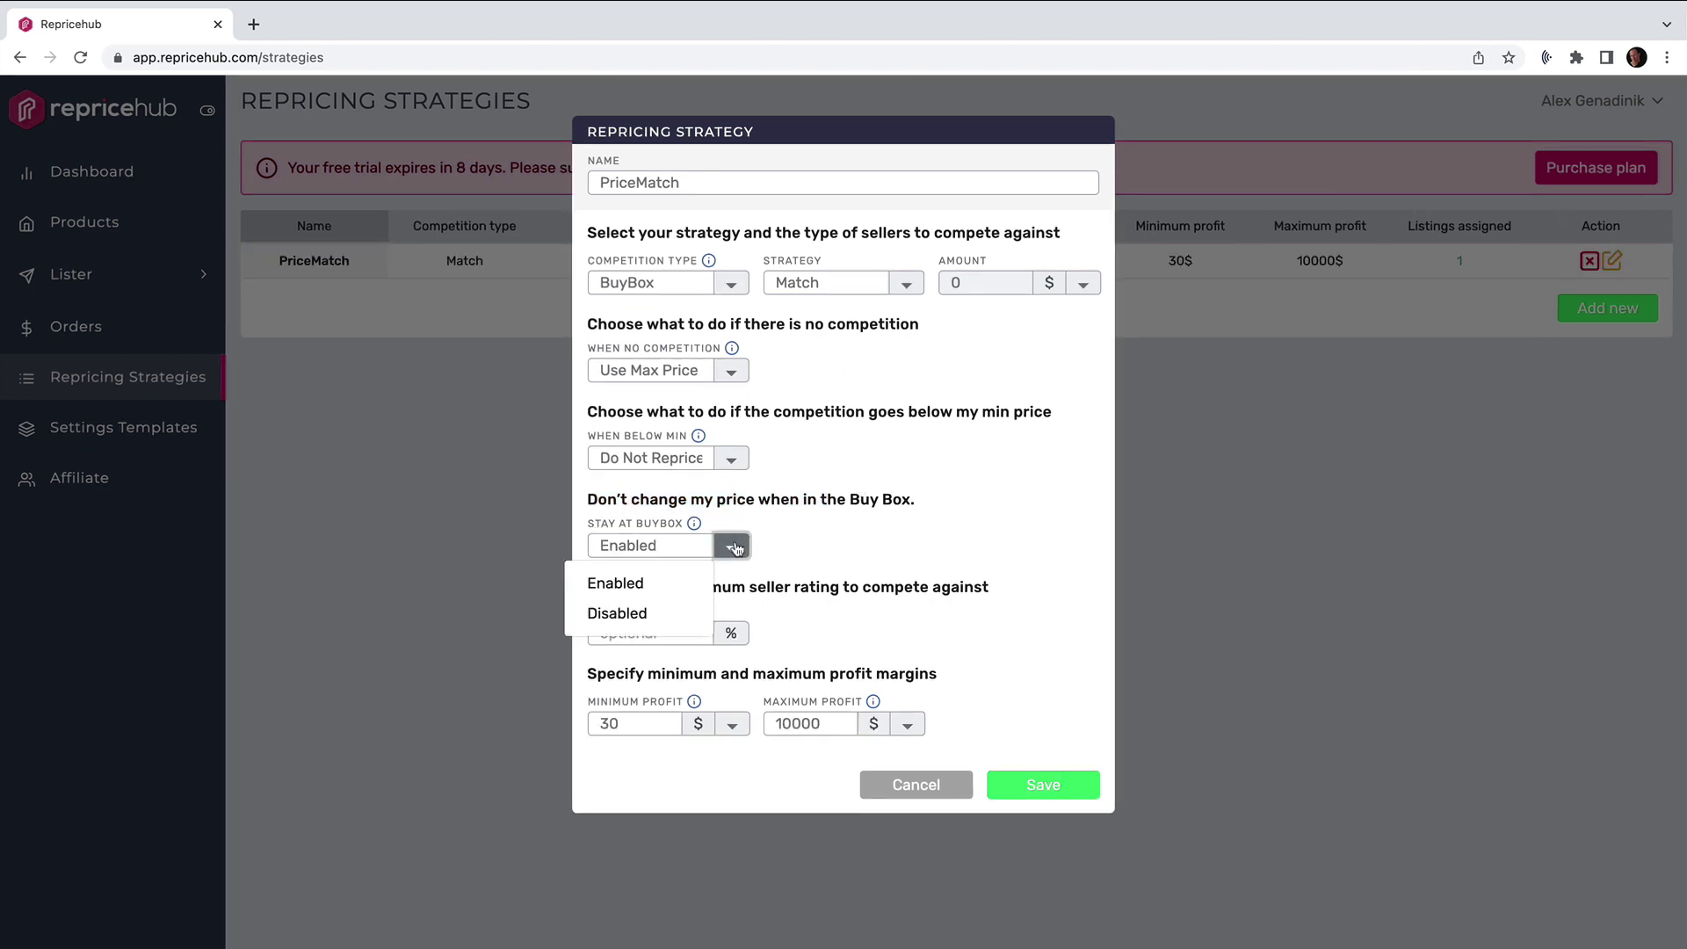
click(617, 612)
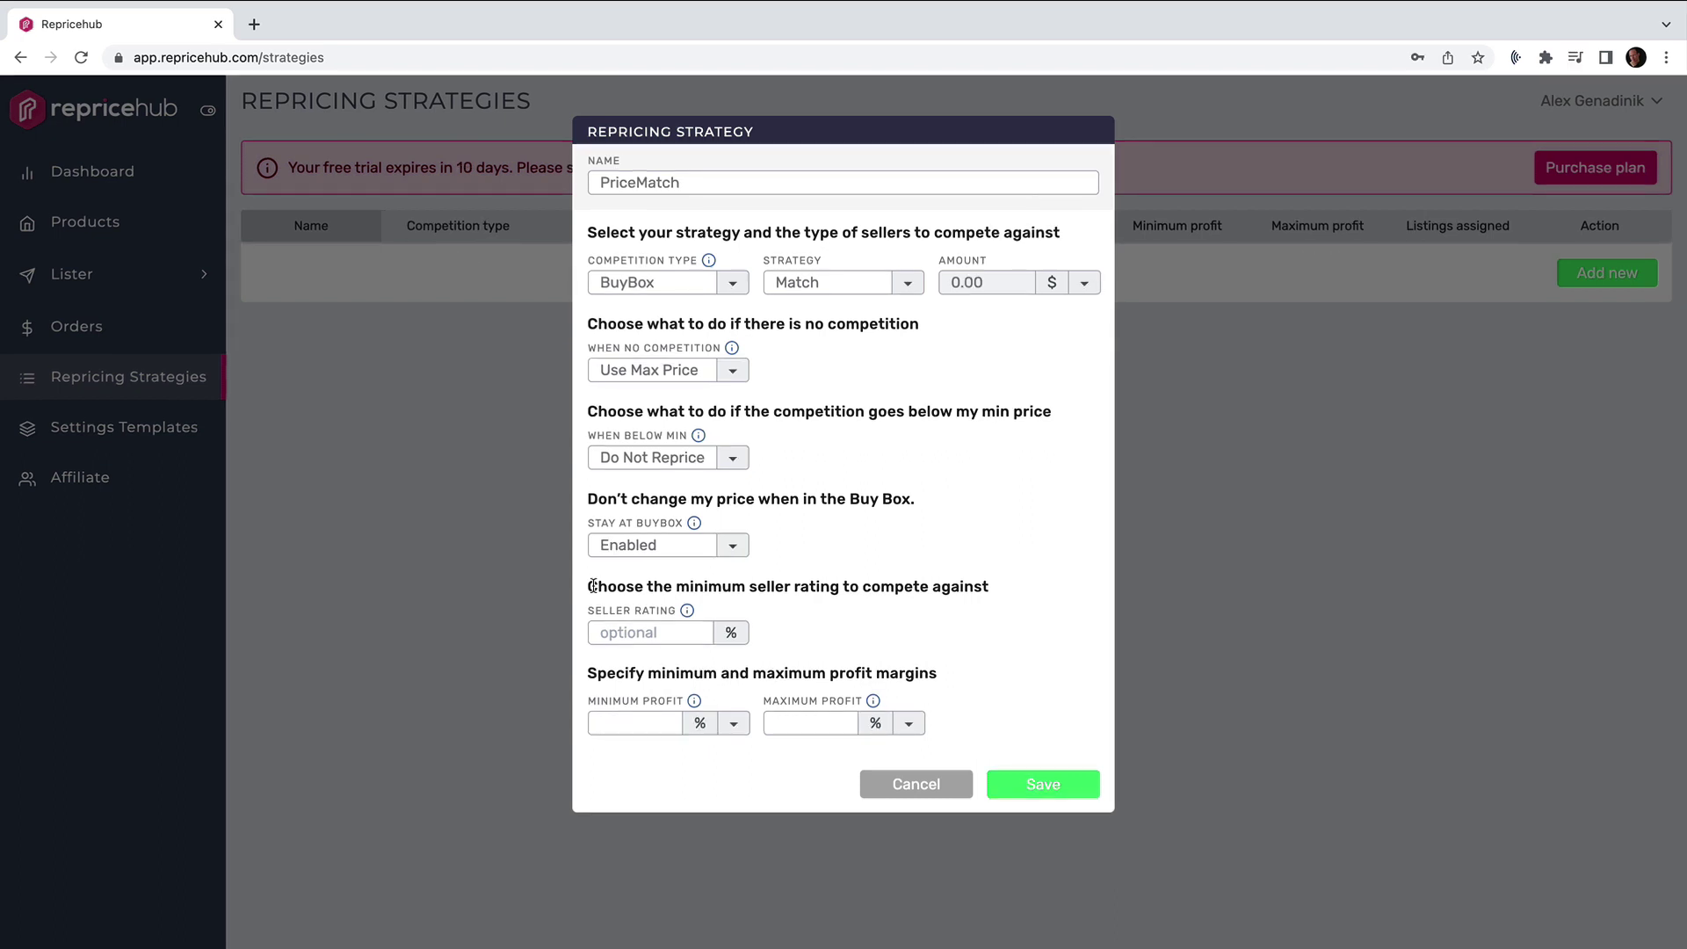
drag(593, 586, 896, 587)
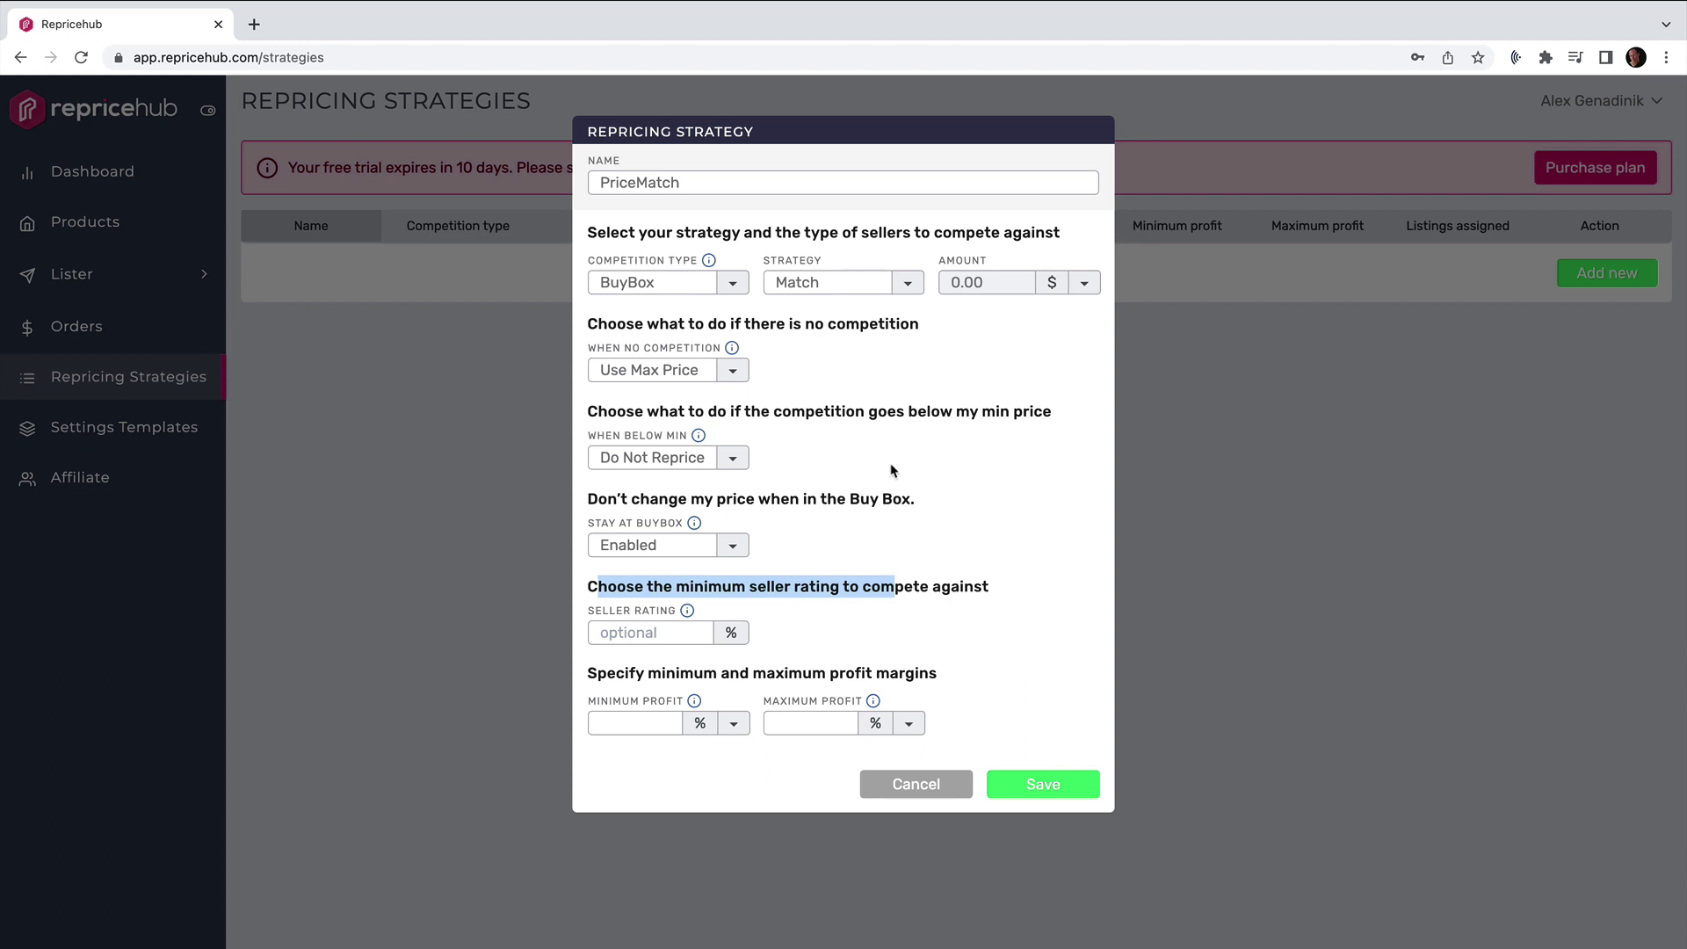
Leave the seller rating field empty
click(676, 633)
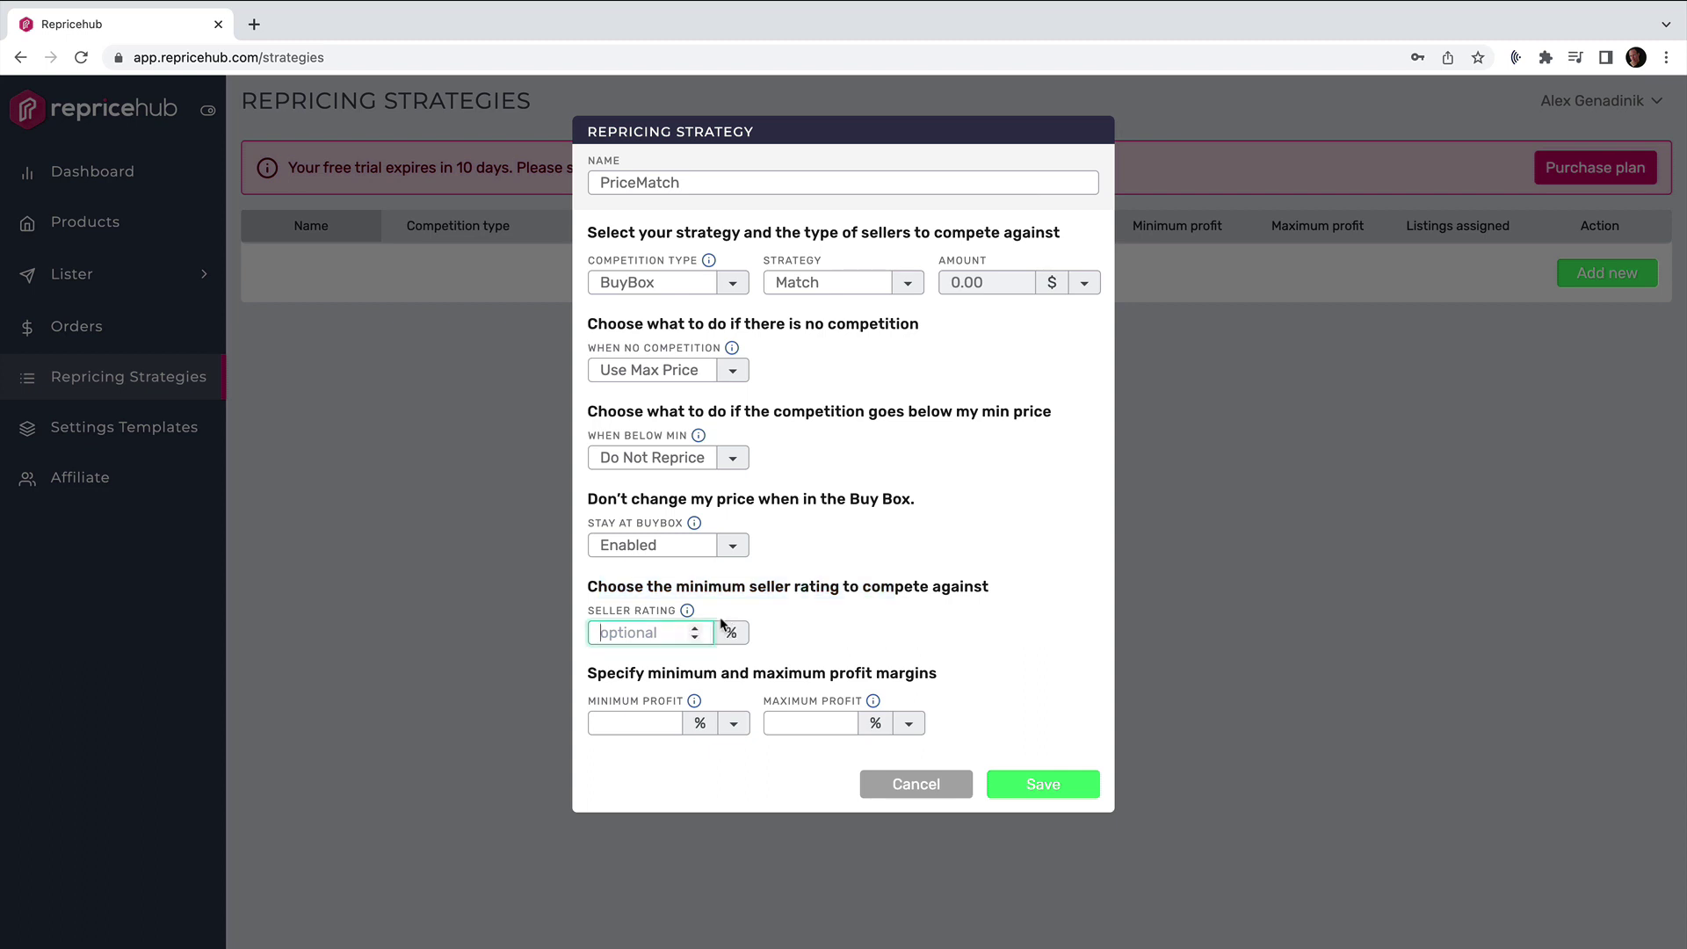
mouse_move(689, 610)
click(722, 632)
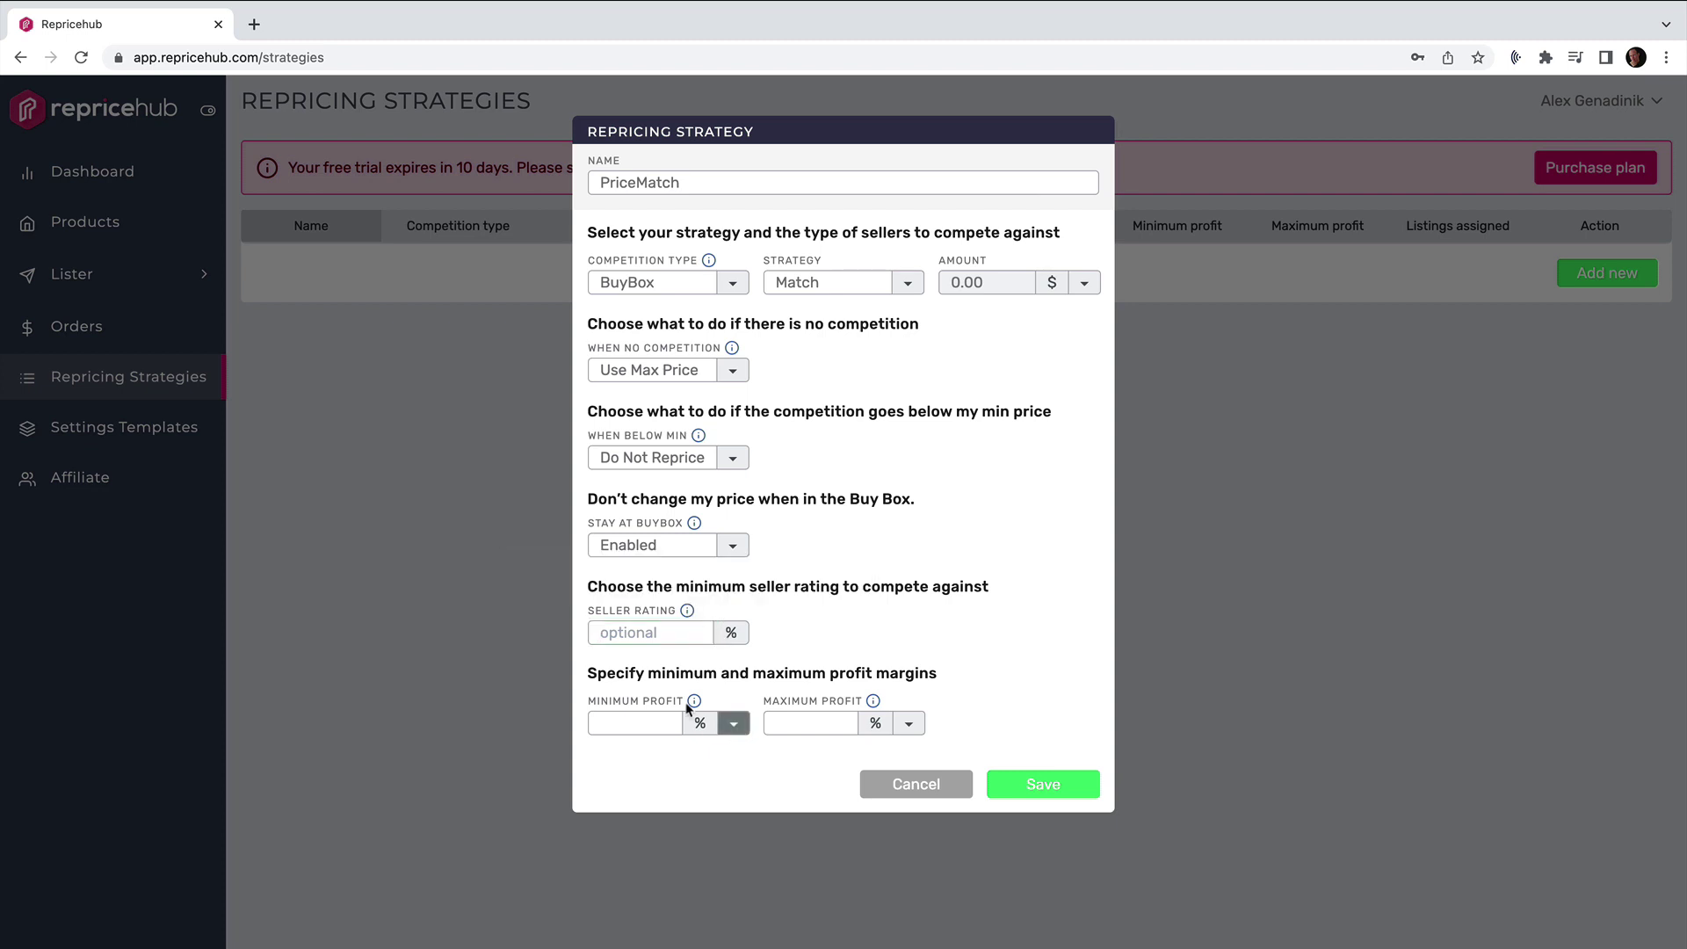
Switch minimum profit to Fixed profit $ and enter 30
drag(588, 673, 937, 677)
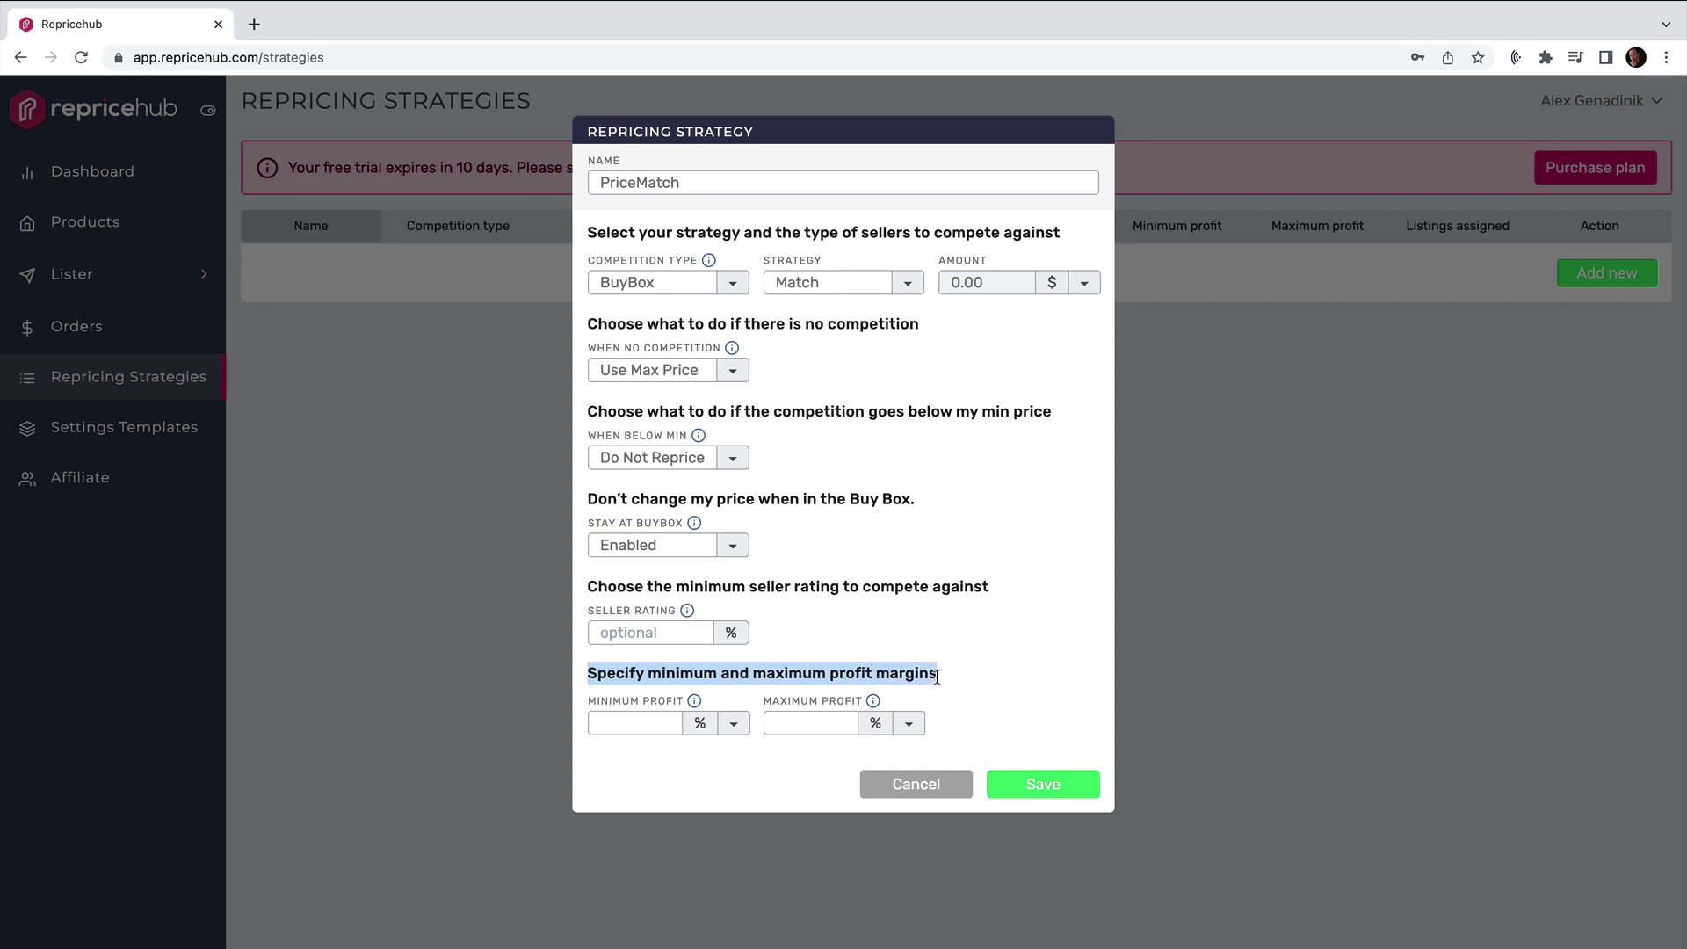
click(734, 724)
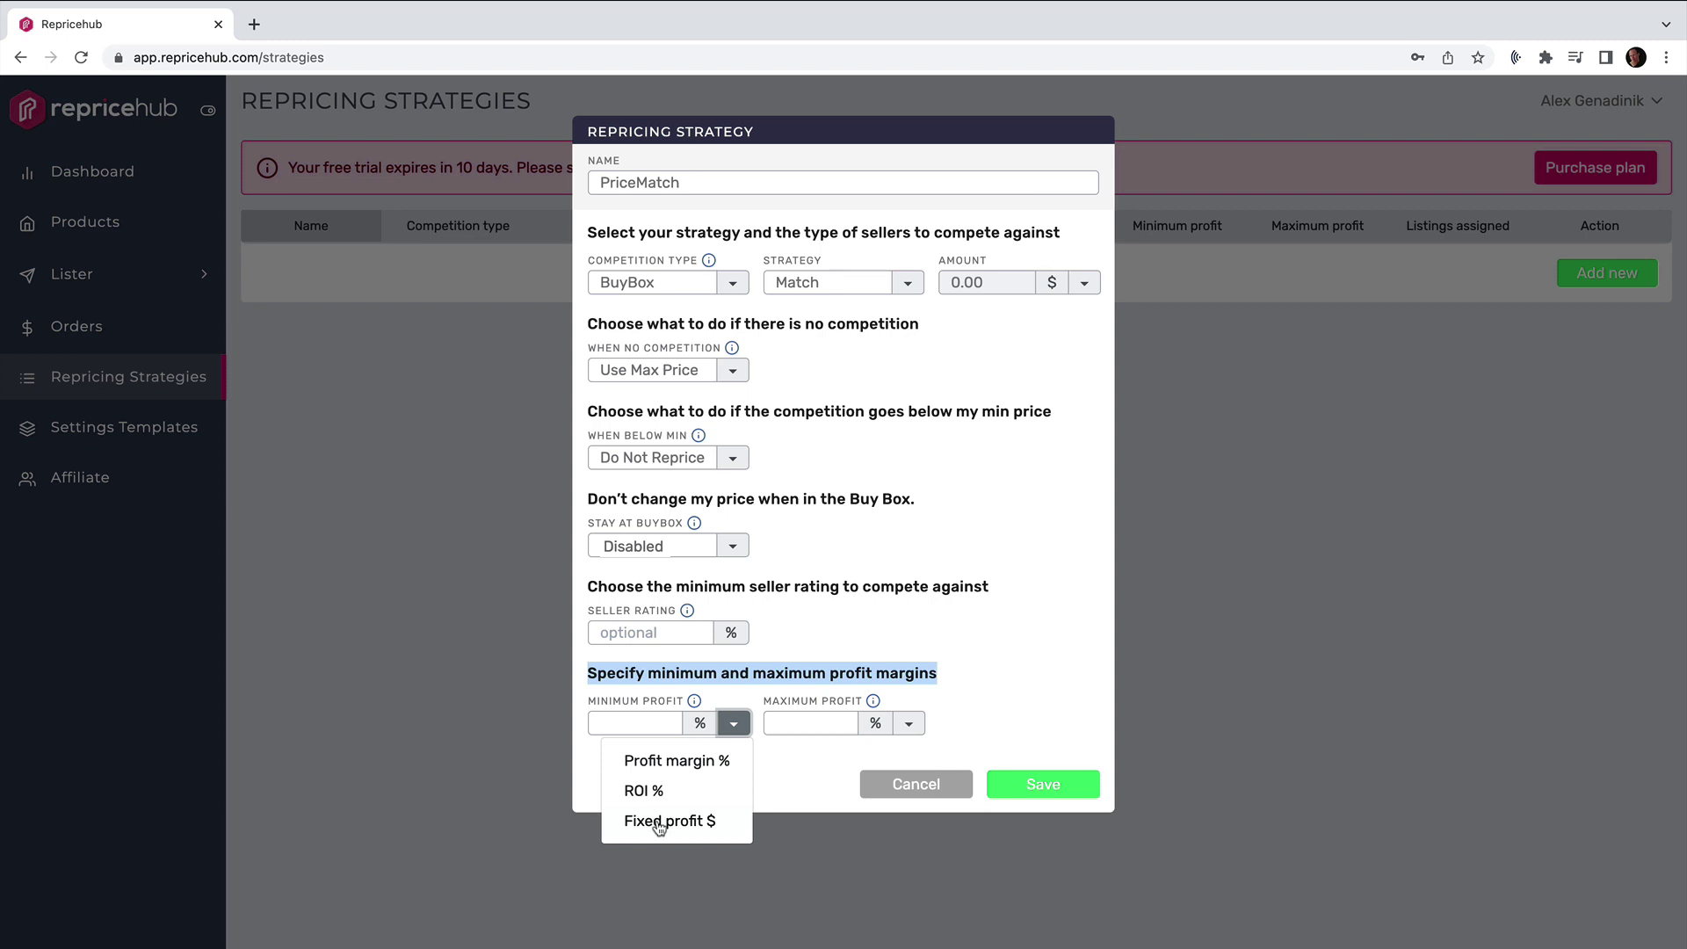
click(659, 820)
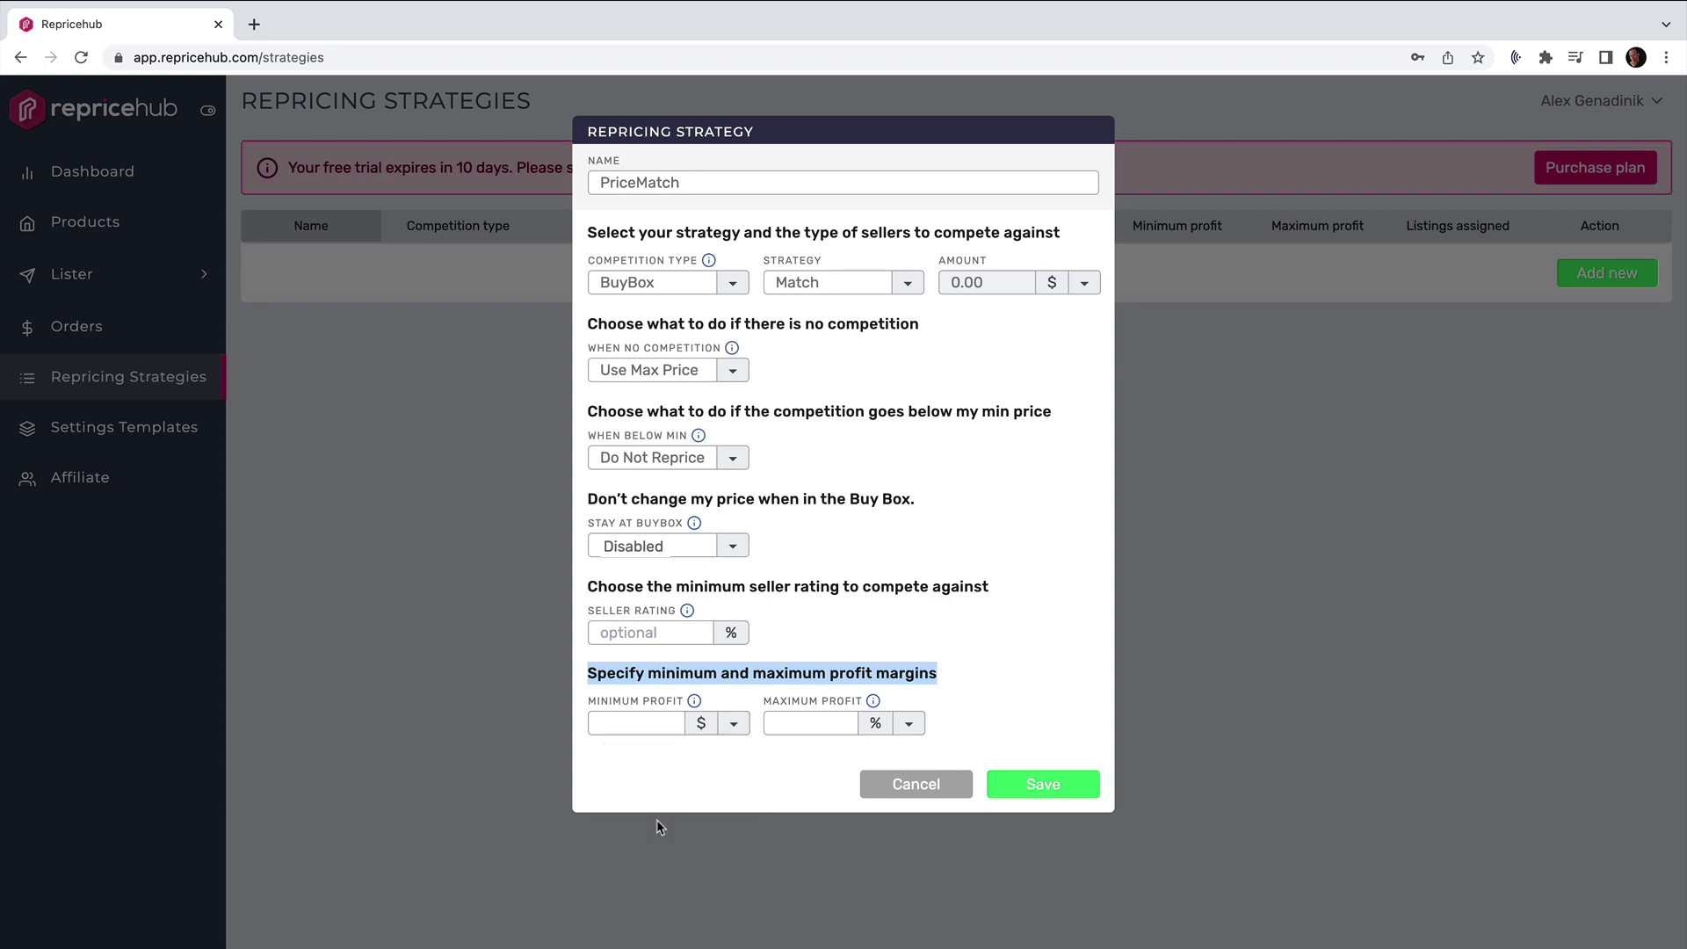
click(666, 725)
text(-1)
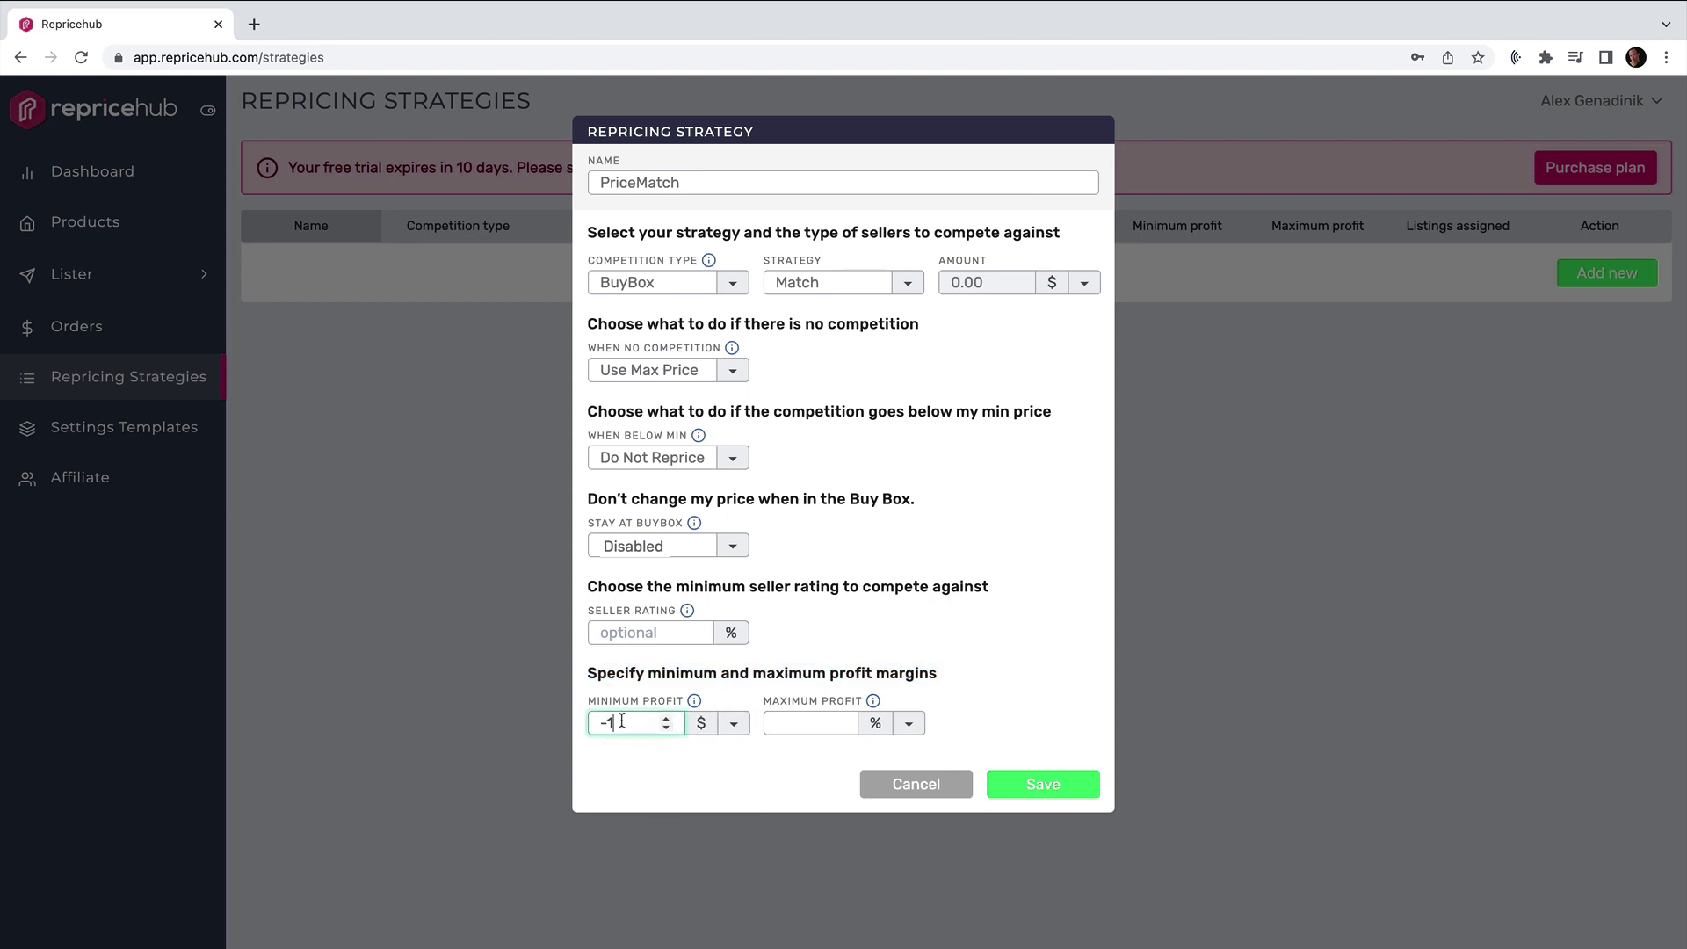
key(BackSpace)
key(BackSpace)
text(30)
click(609, 779)
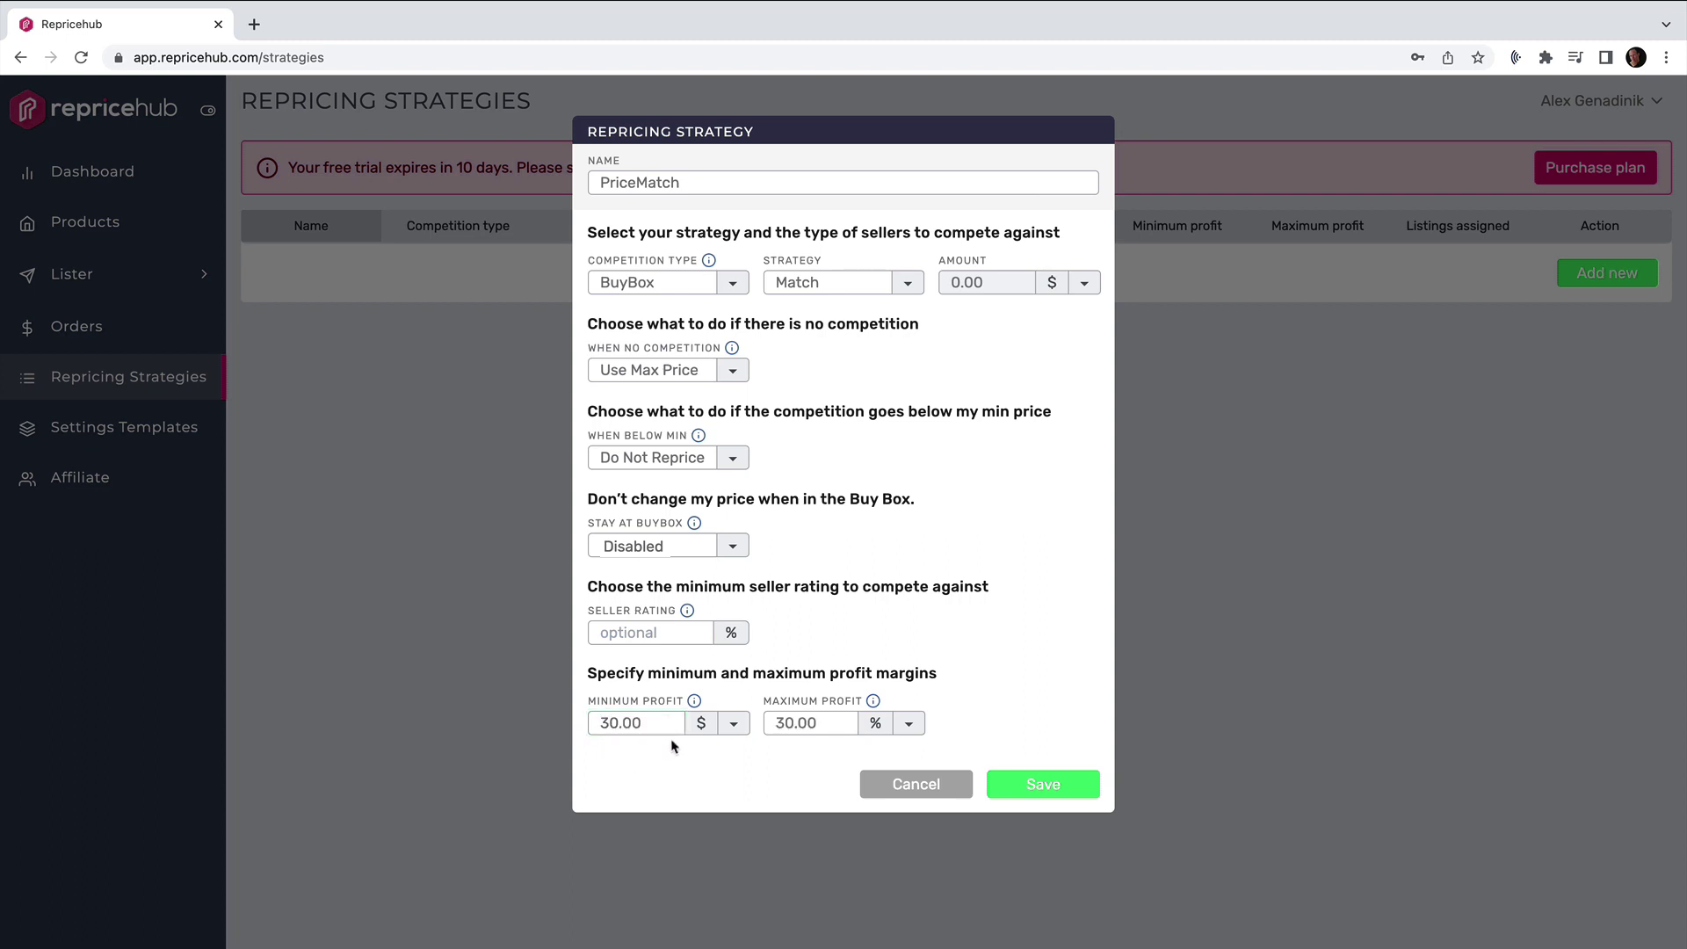
mouse_move(875, 702)
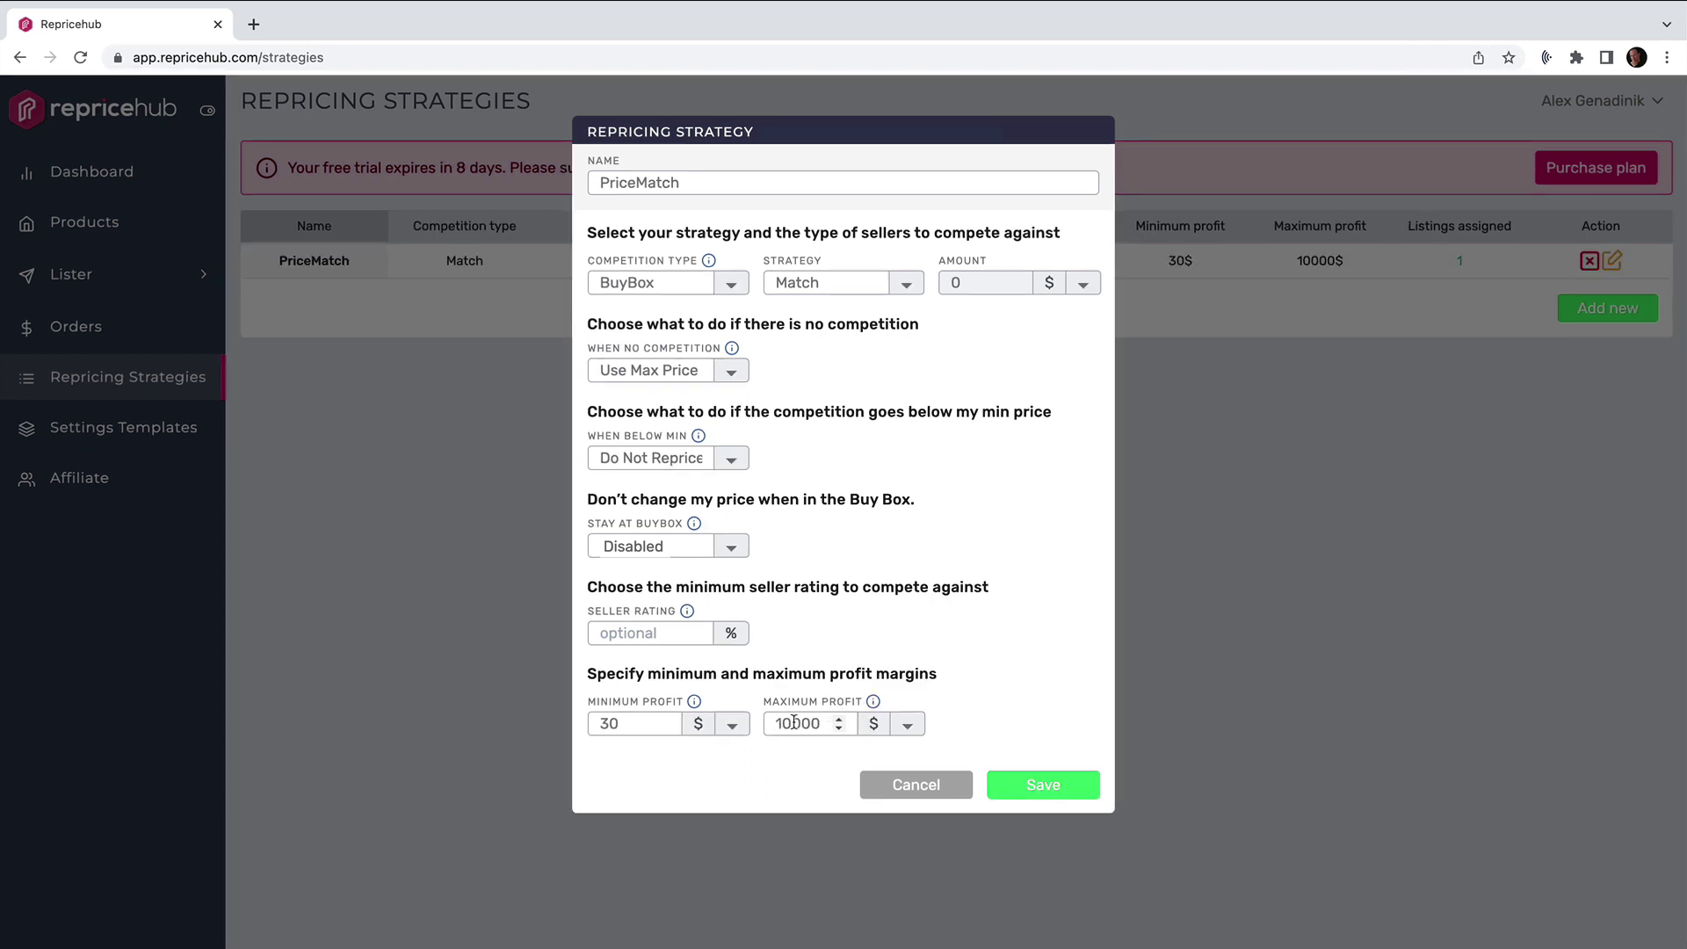
Change maximum profit to Profit margin % with value 50, then save PriceMatch
double_click(791, 722)
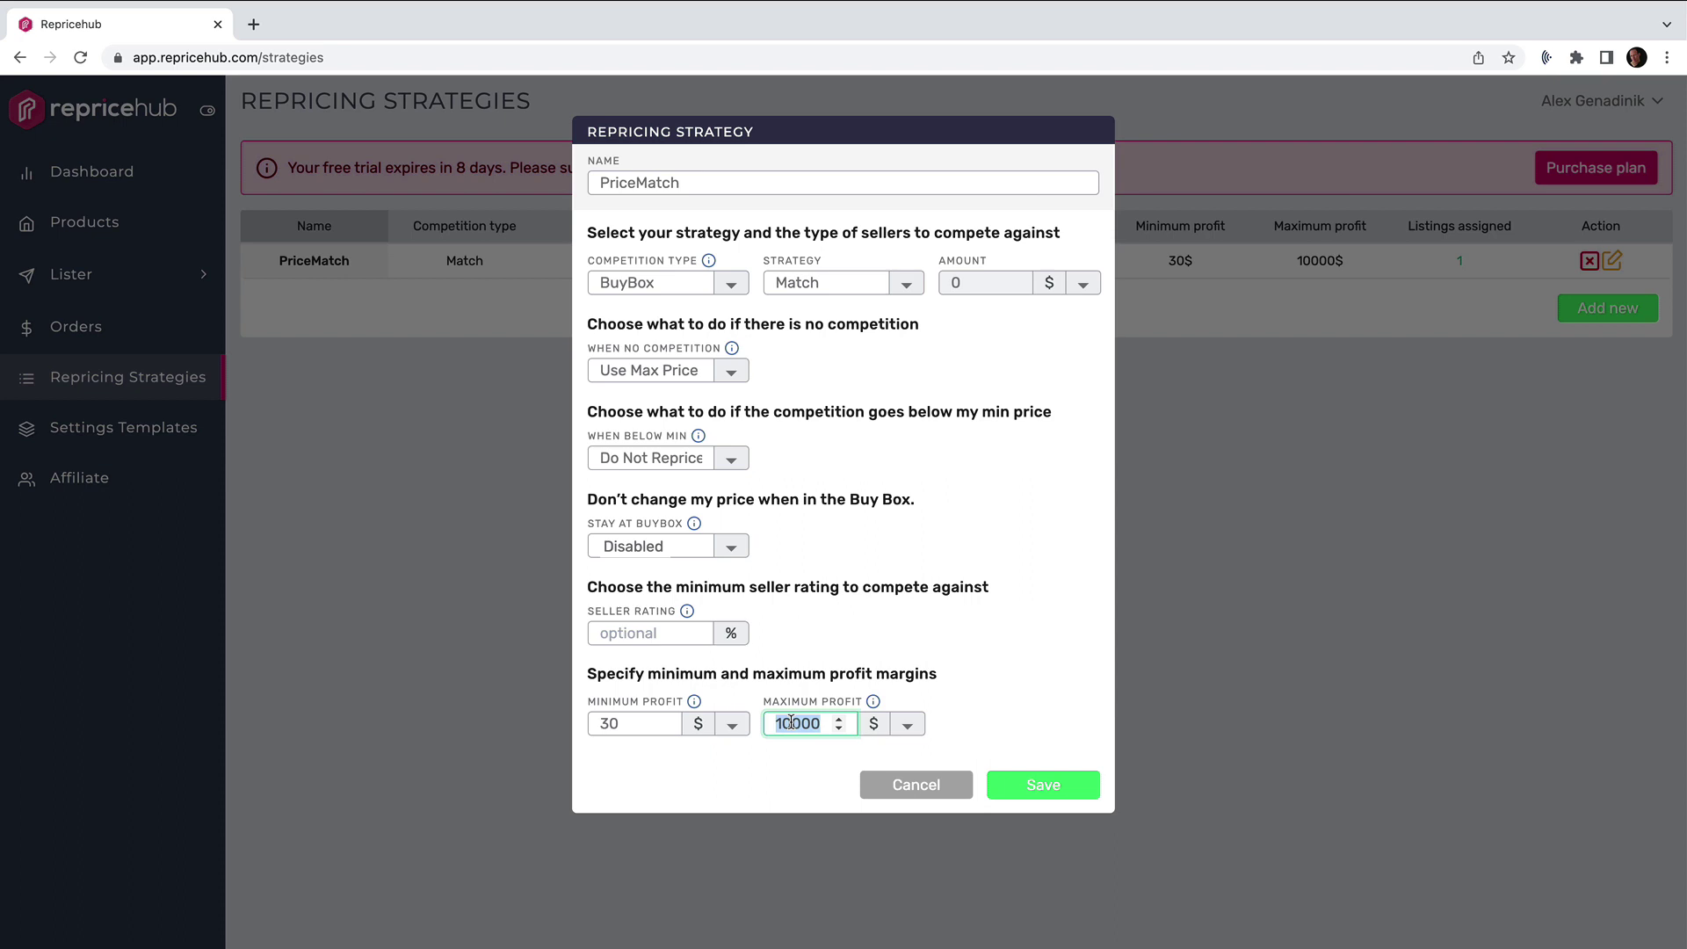
click(907, 724)
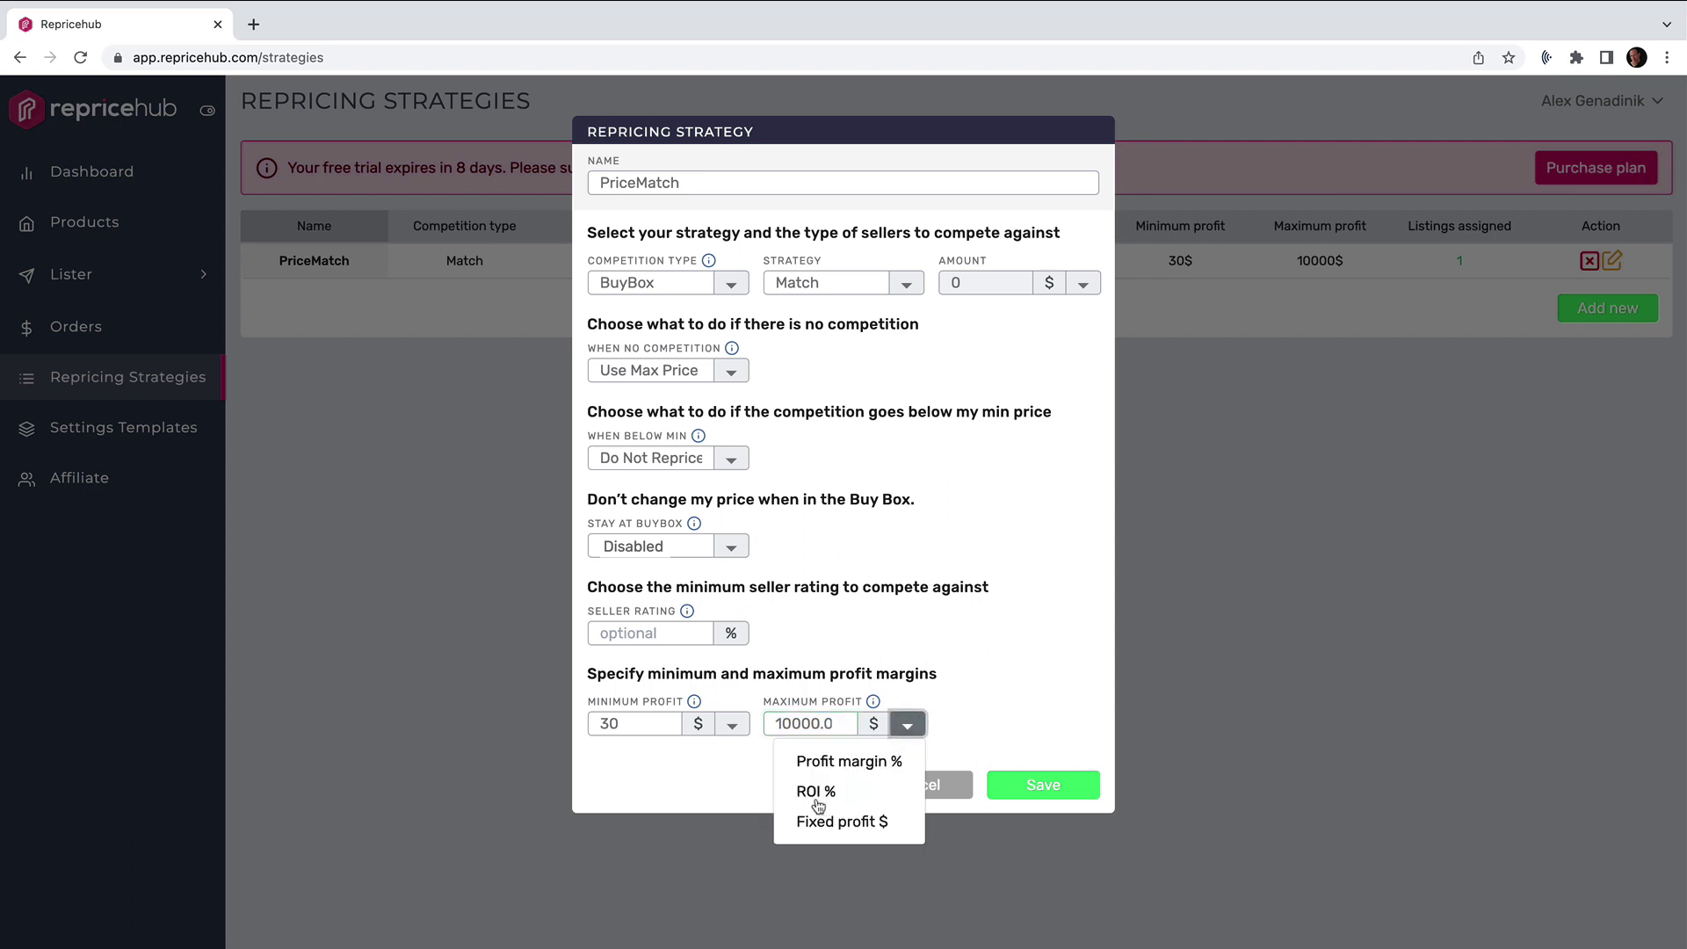
click(847, 761)
double_click(797, 723)
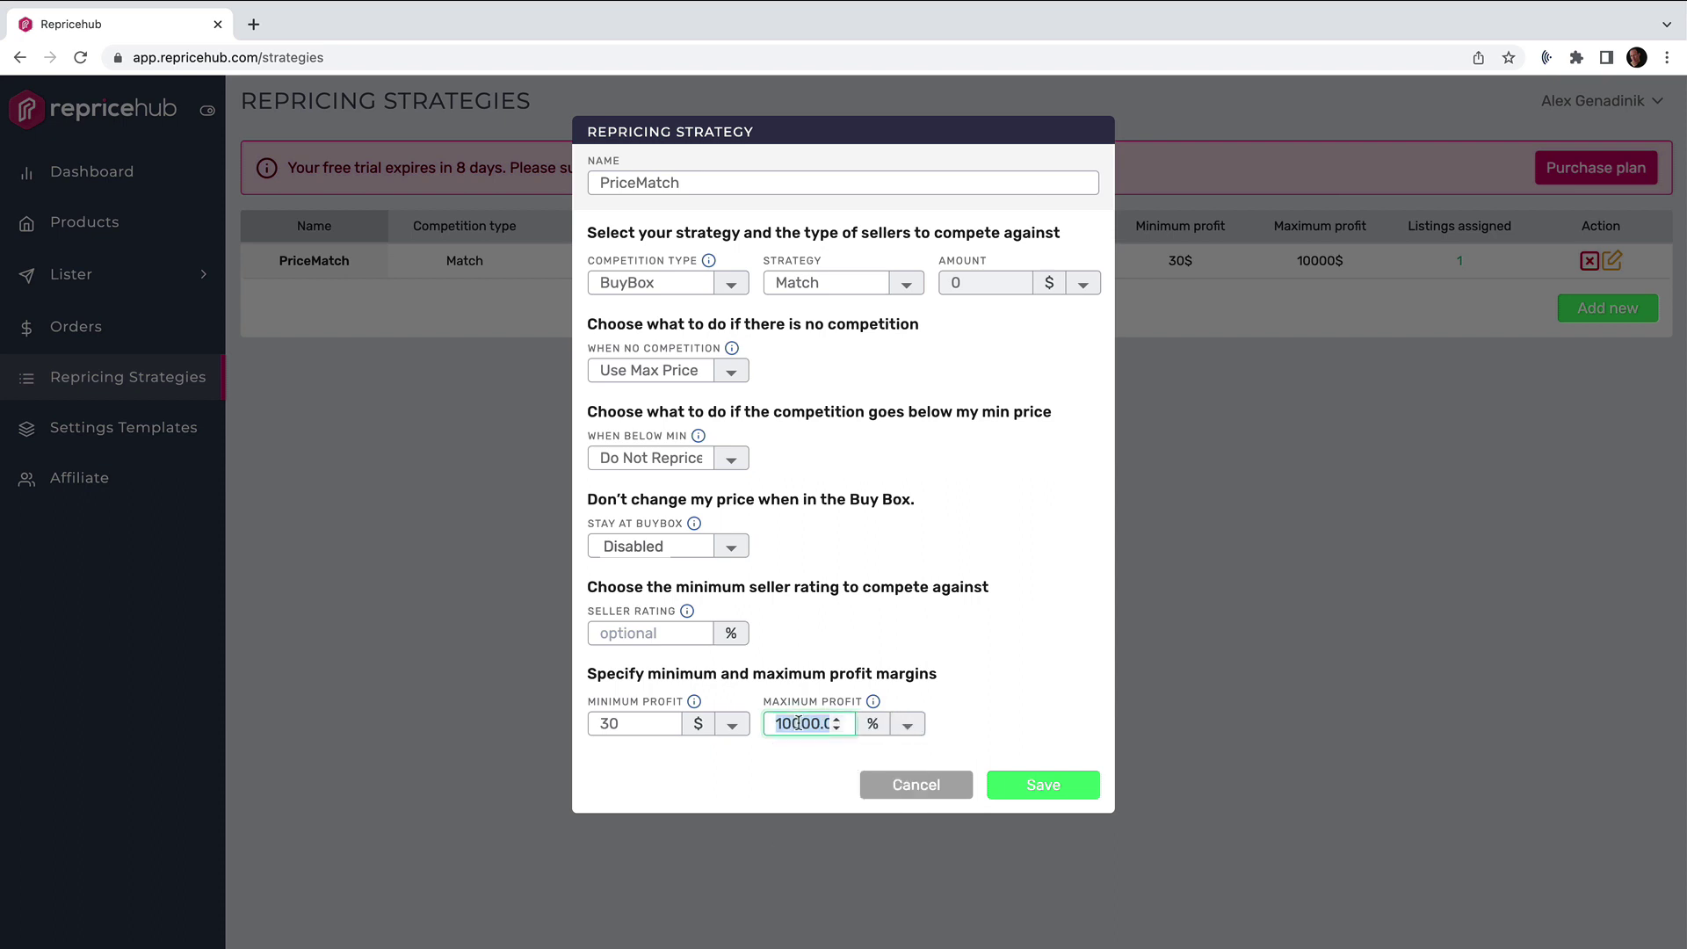
text(50)
click(995, 741)
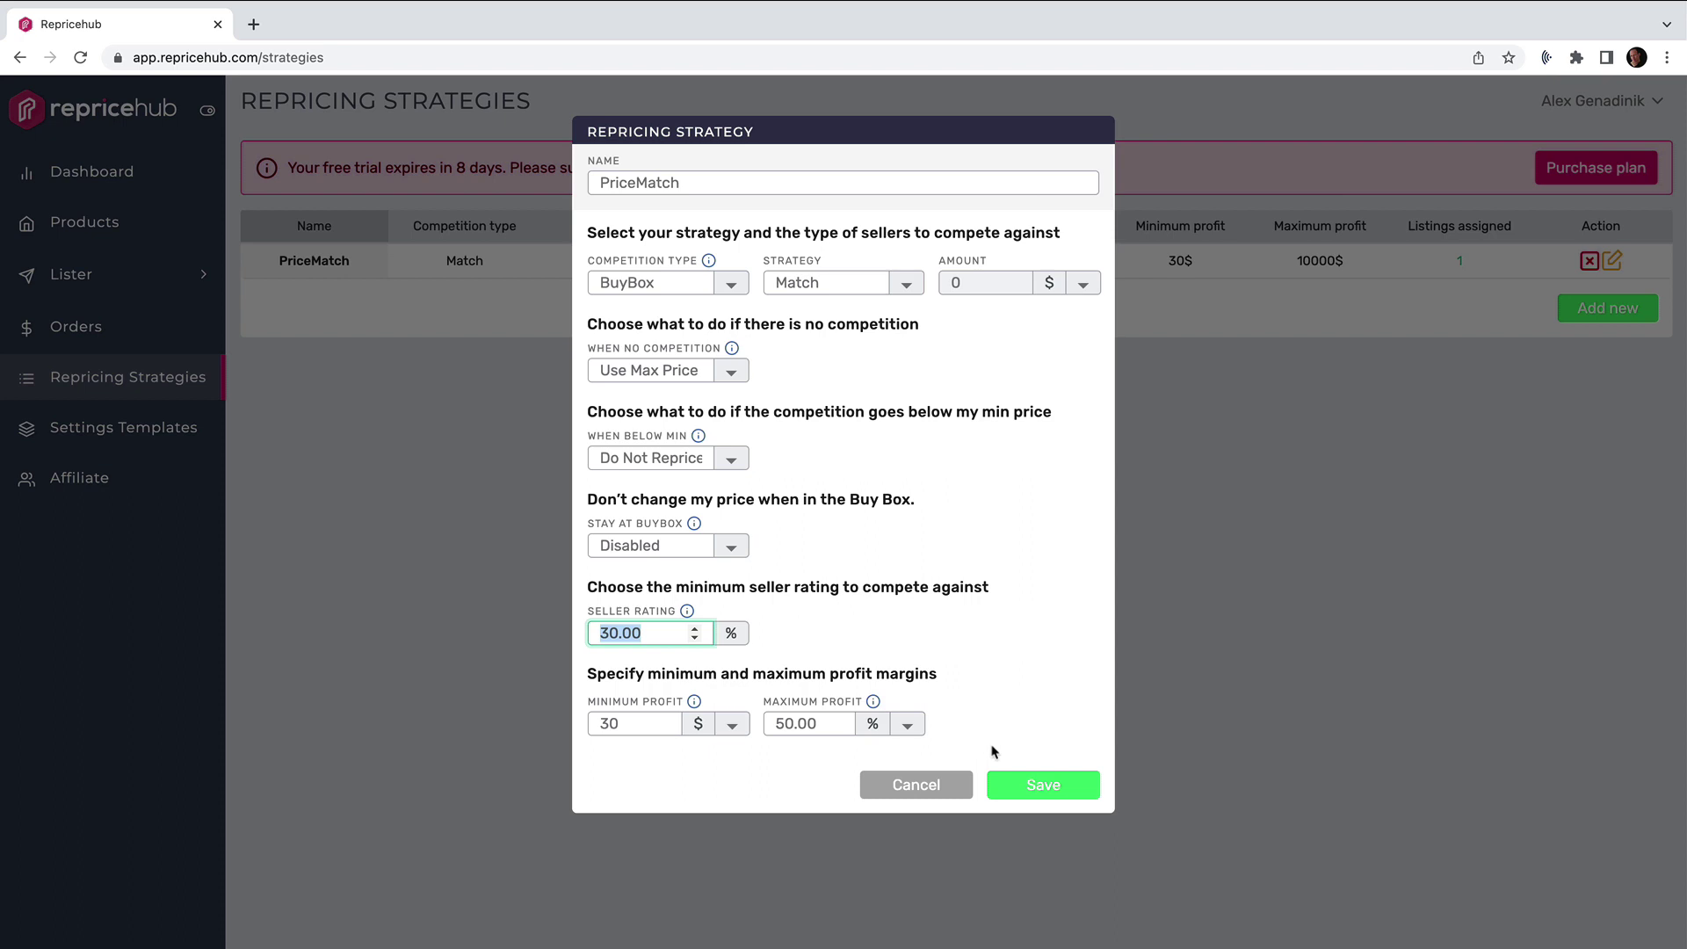
click(1039, 785)
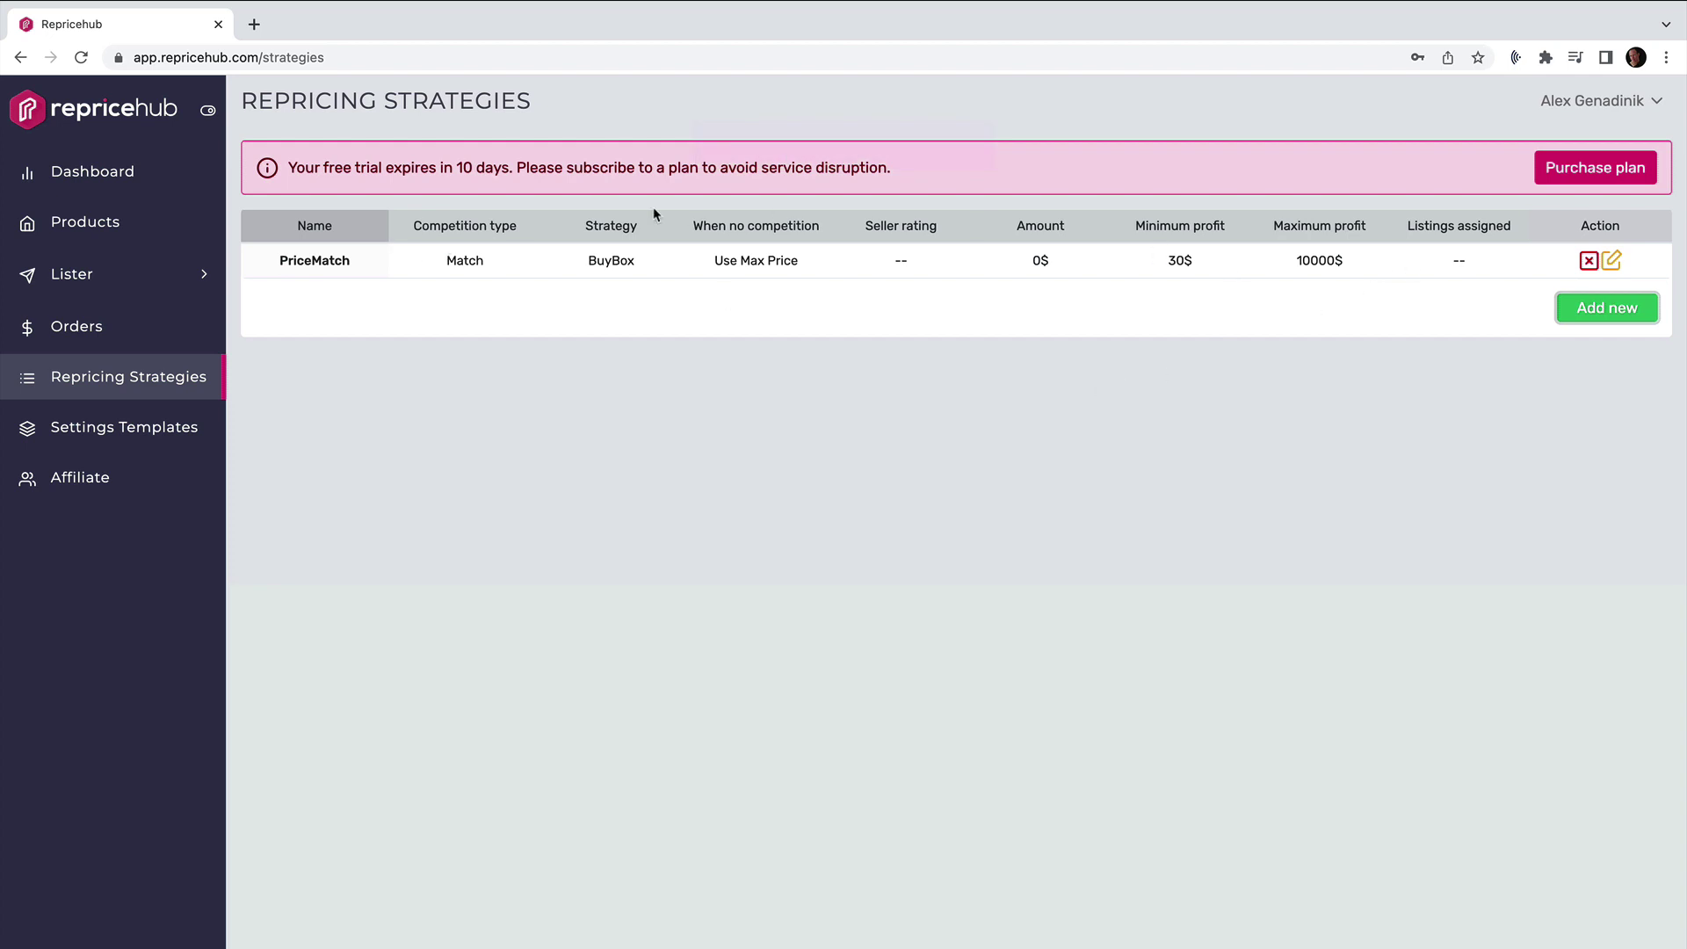
On the Products page, select the ukulele listing and open then close Edit
click(84, 222)
click(257, 409)
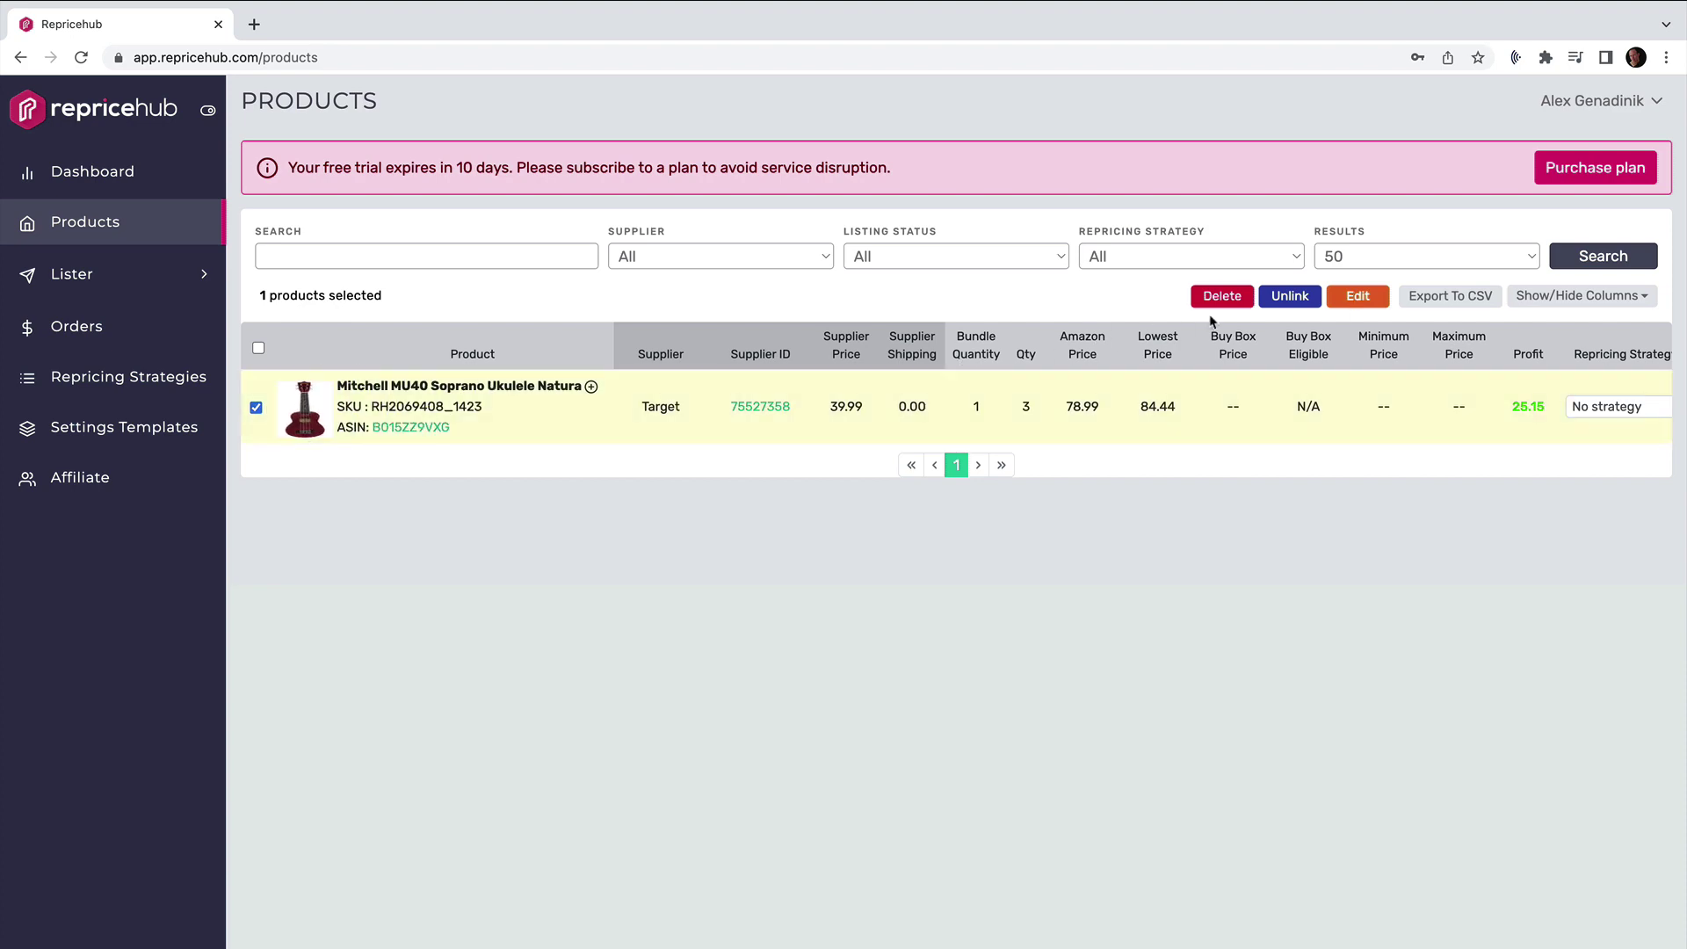
click(1369, 299)
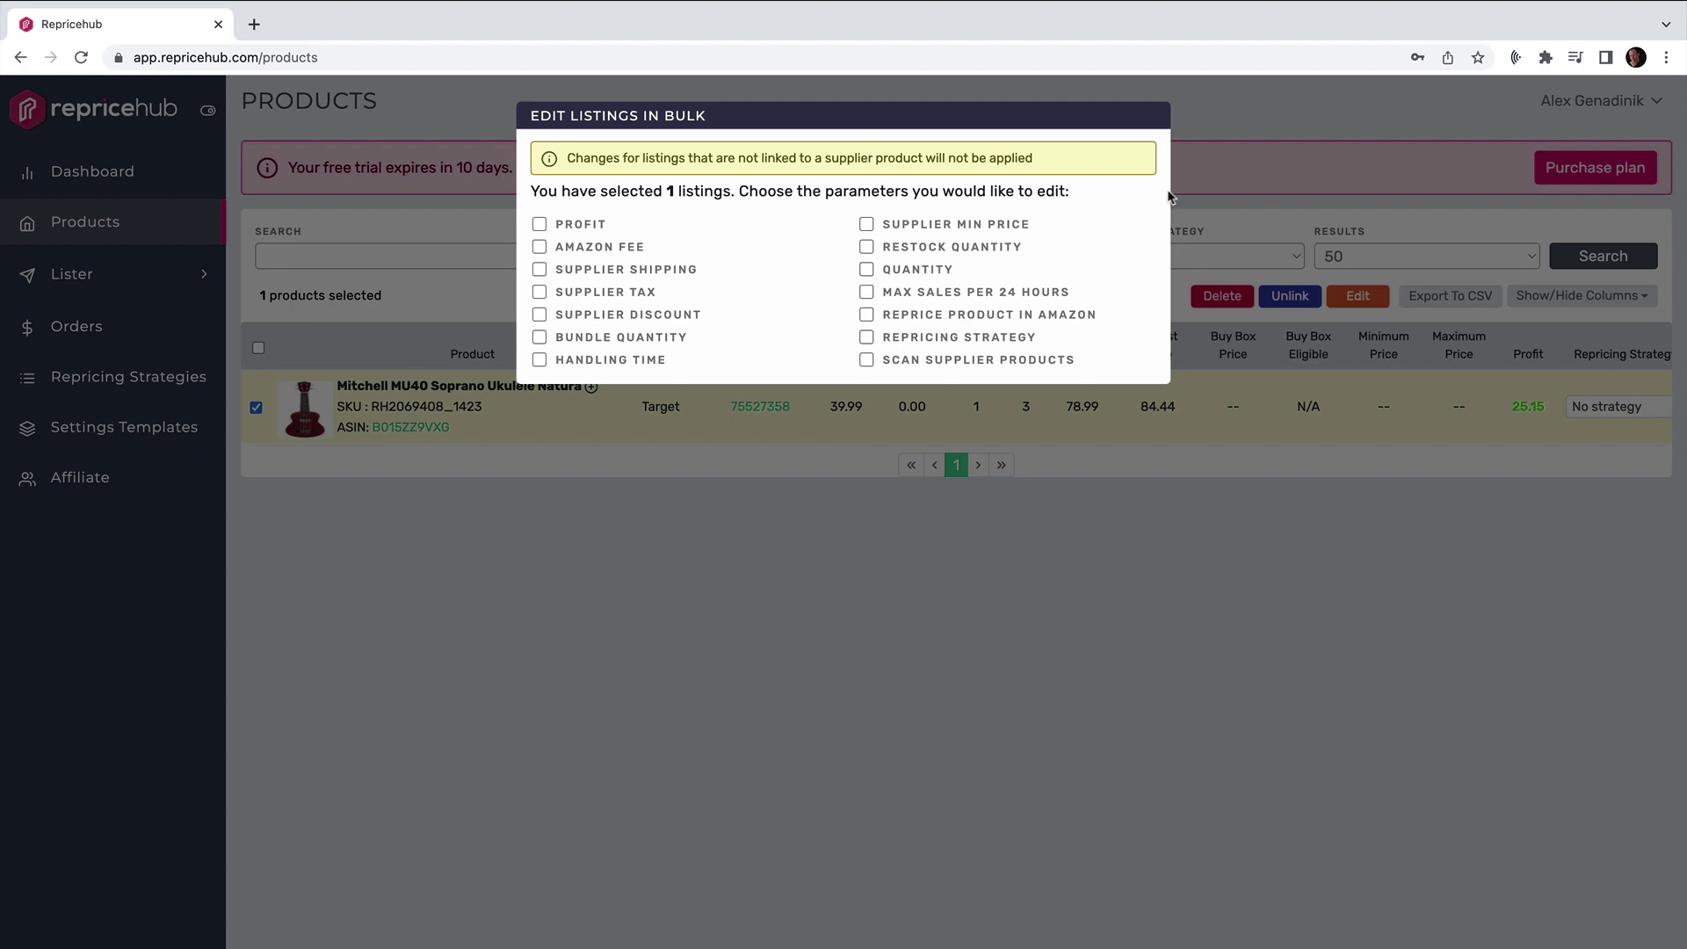
click(1232, 126)
Check the ukulele's Repricing Strategy choices, leaving it at No strategy
scroll(1040, 397, right, 6)
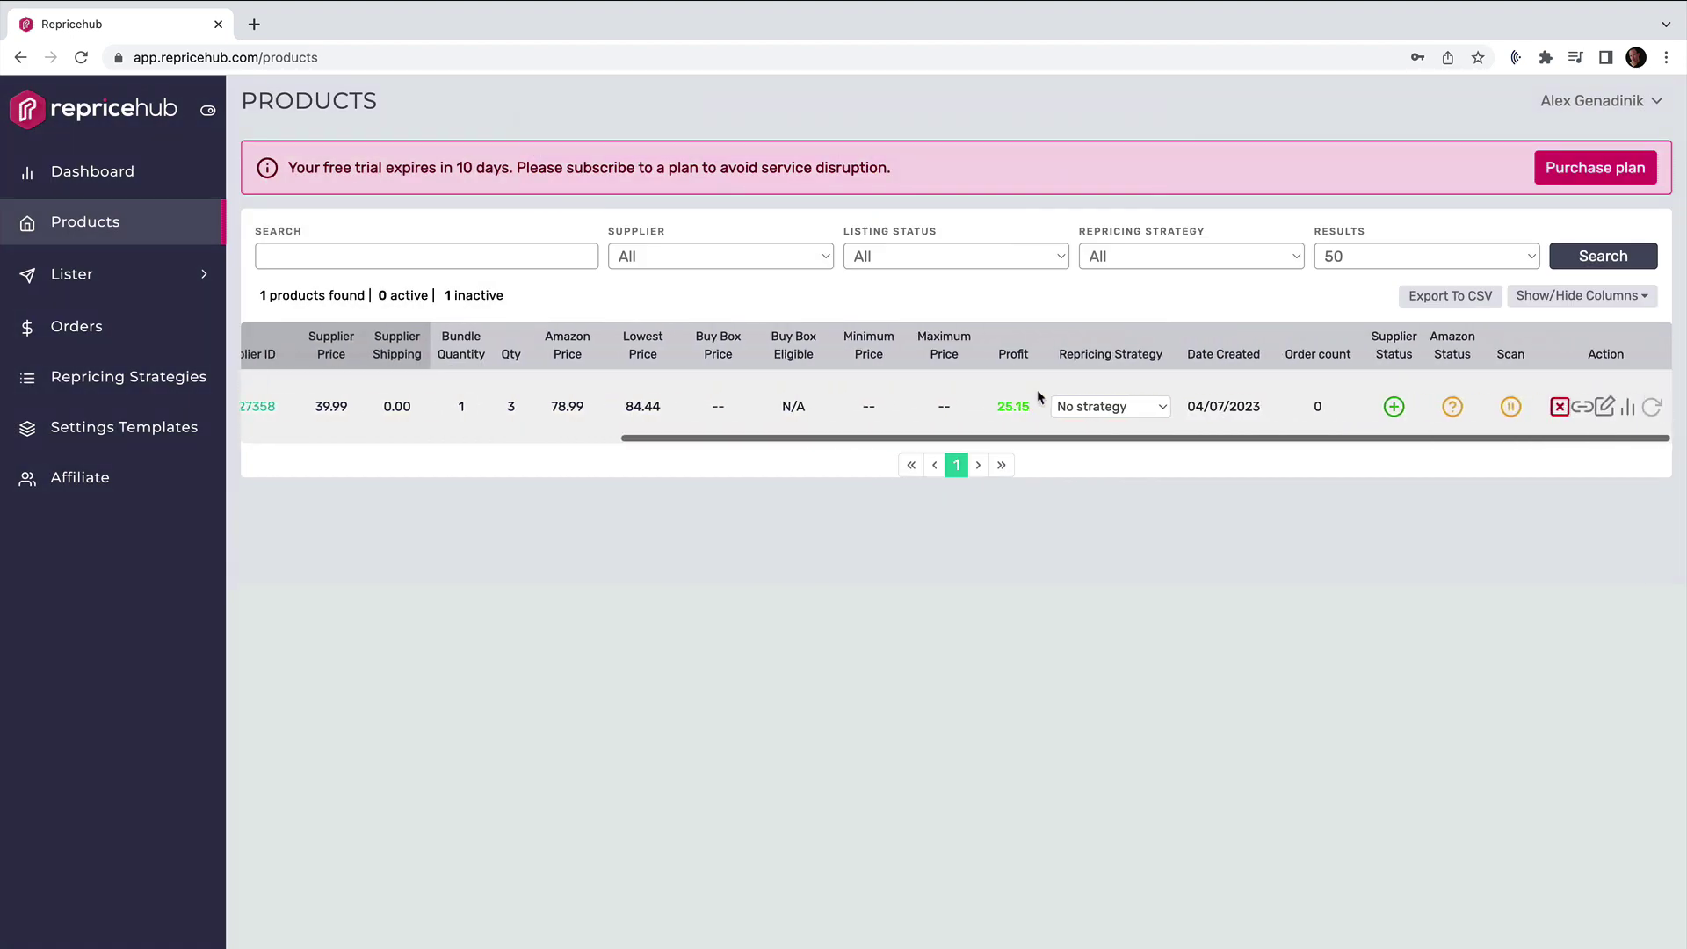
scroll(1036, 391, left, 5)
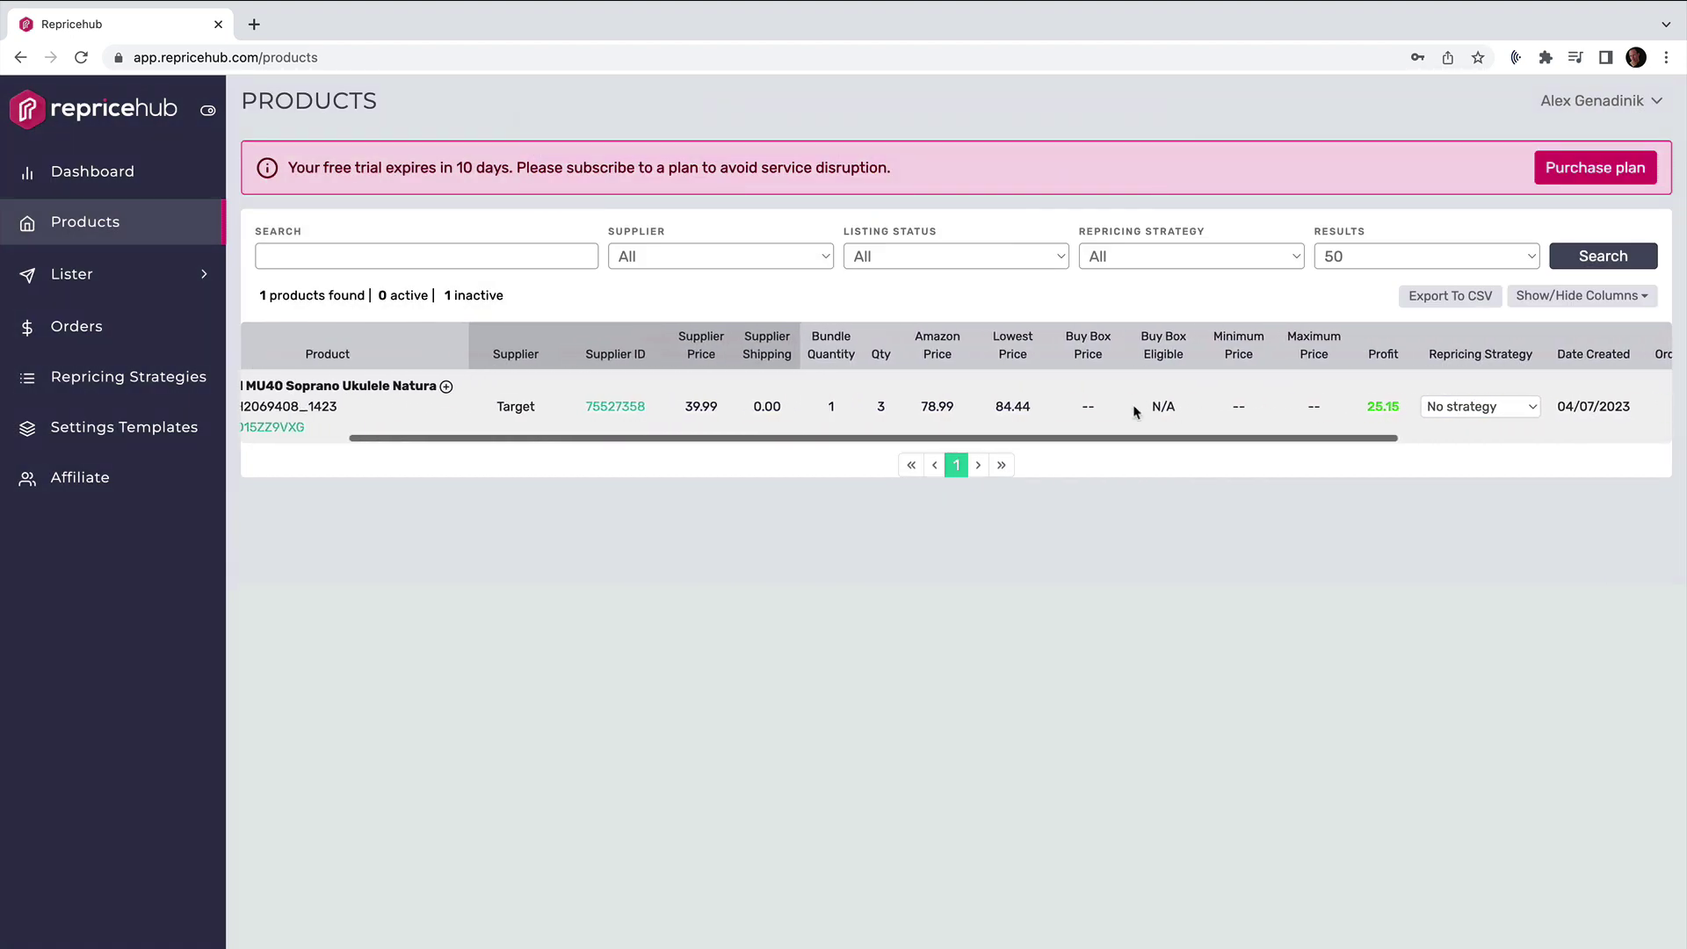
scroll(1133, 410, right, 4)
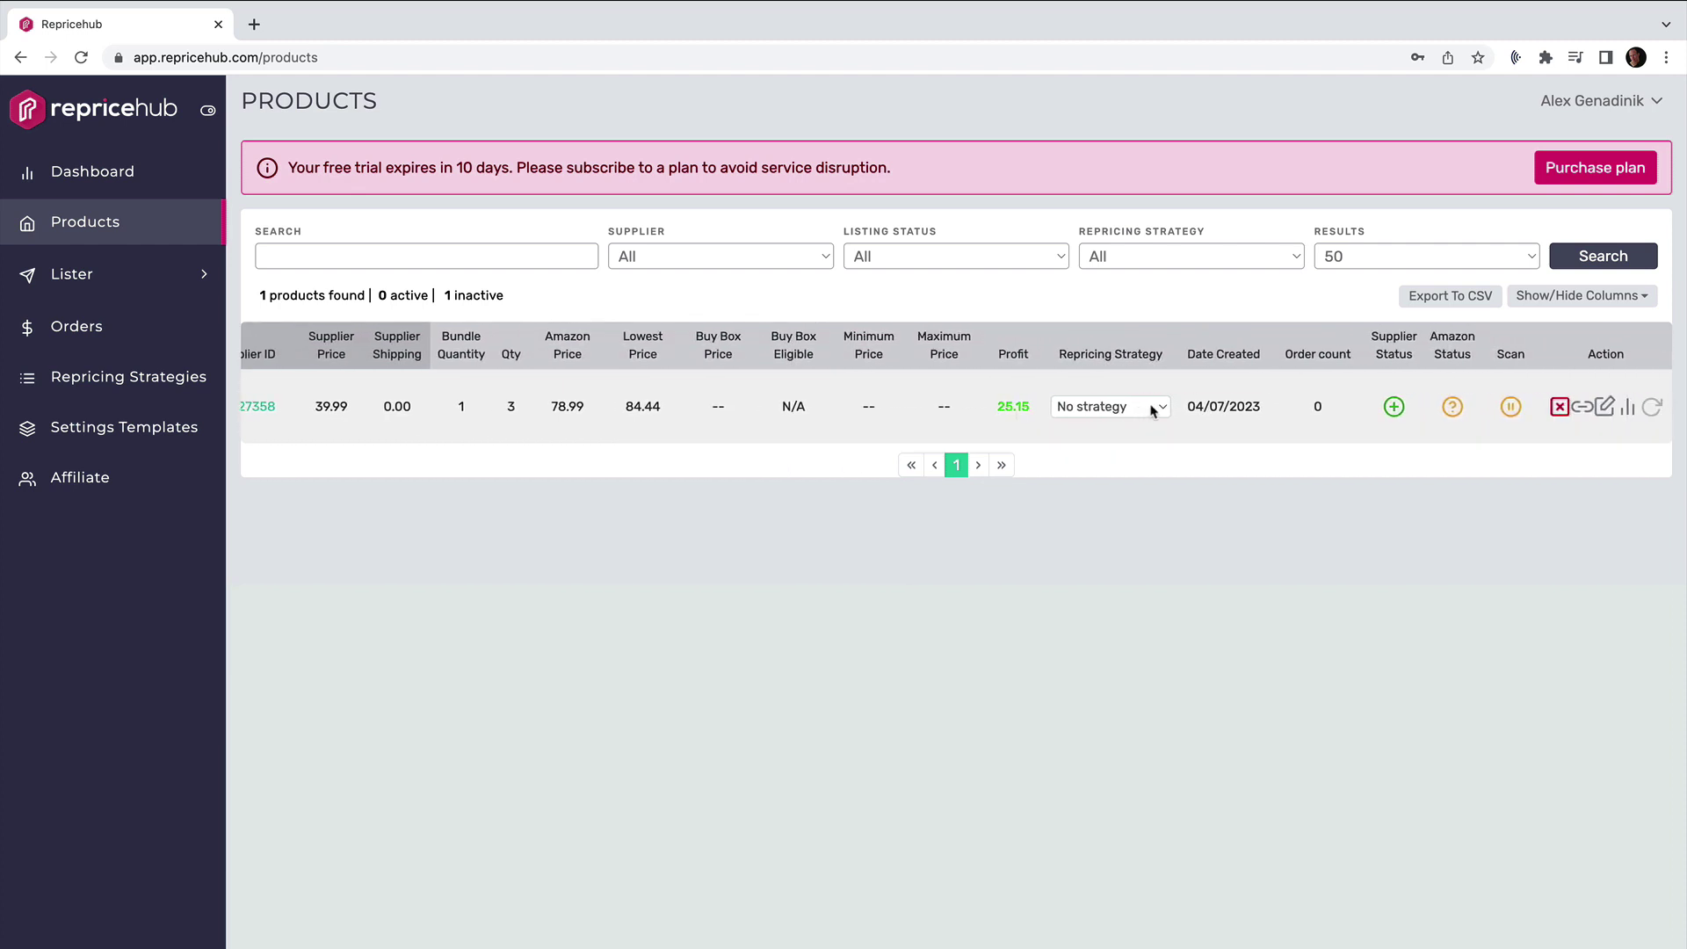
click(1152, 411)
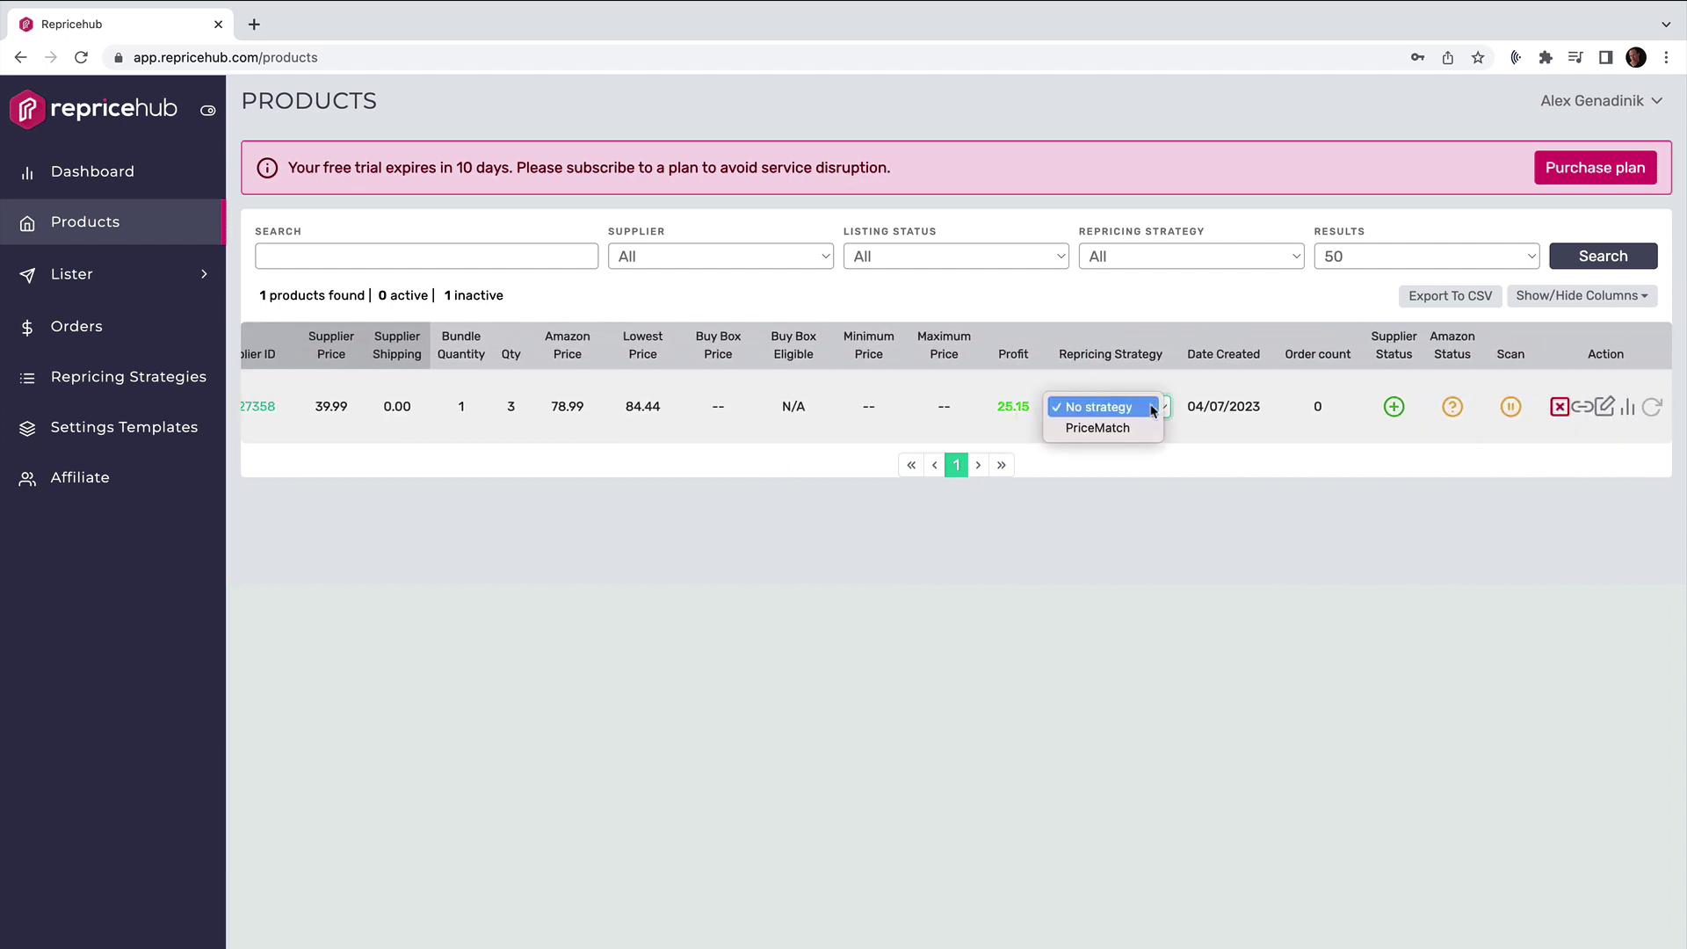
click(1089, 448)
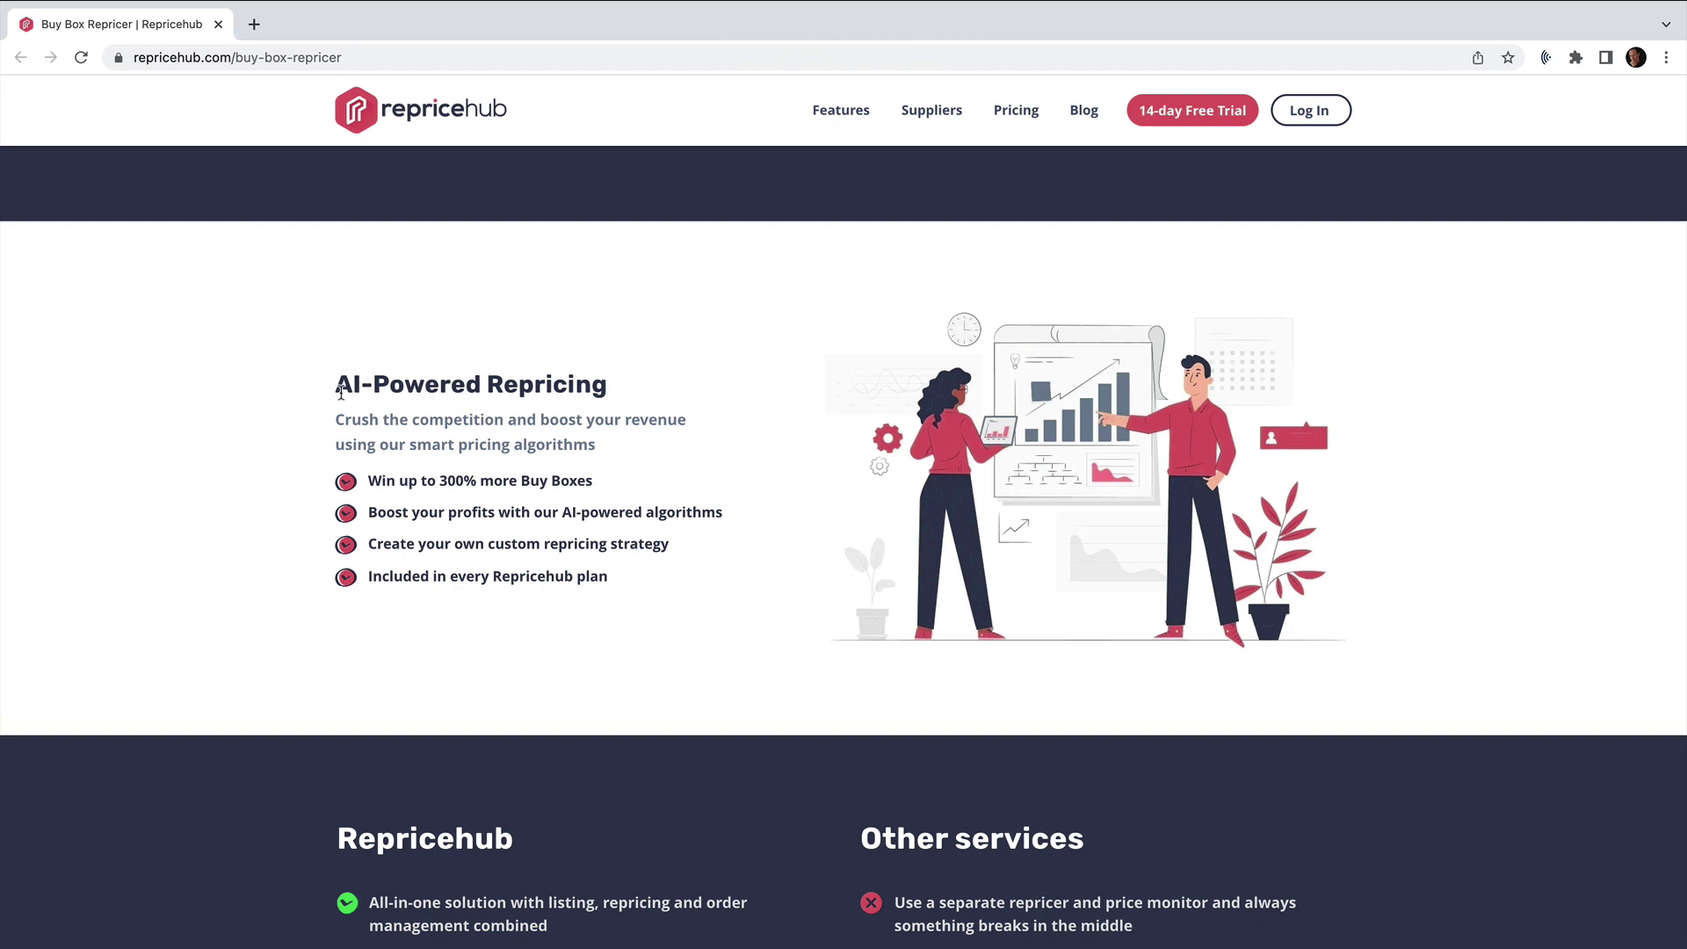
Highlight the AI-Powered Repricing heading and its last bullet point
drag(337, 387, 604, 387)
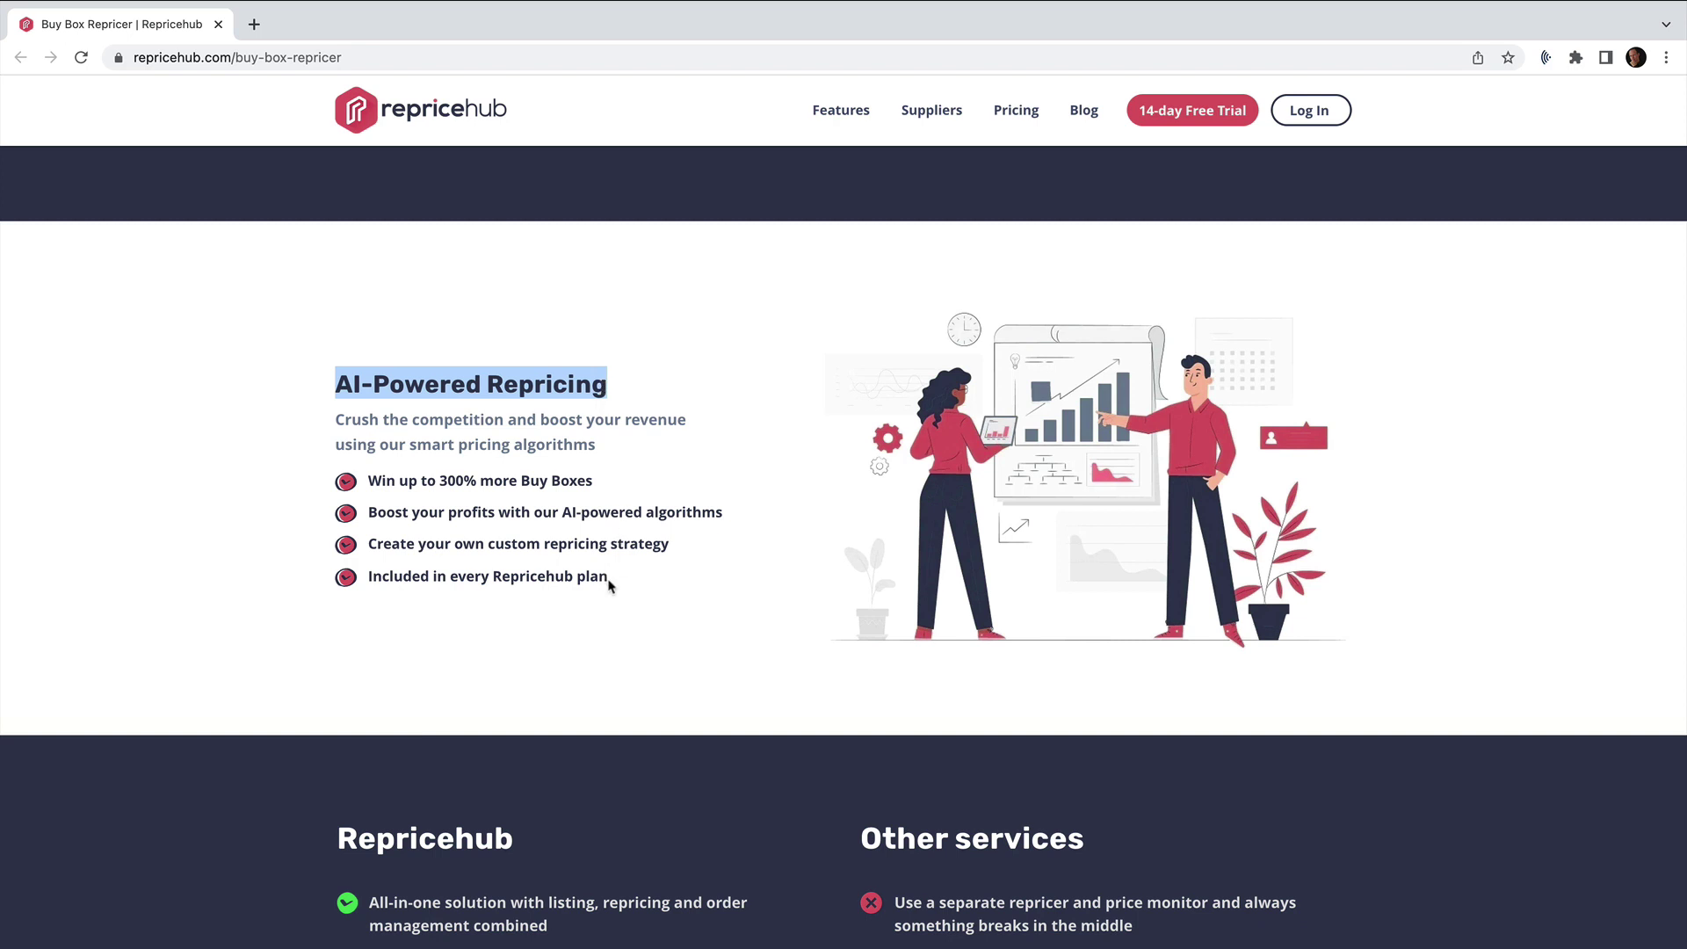
drag(608, 576, 495, 573)
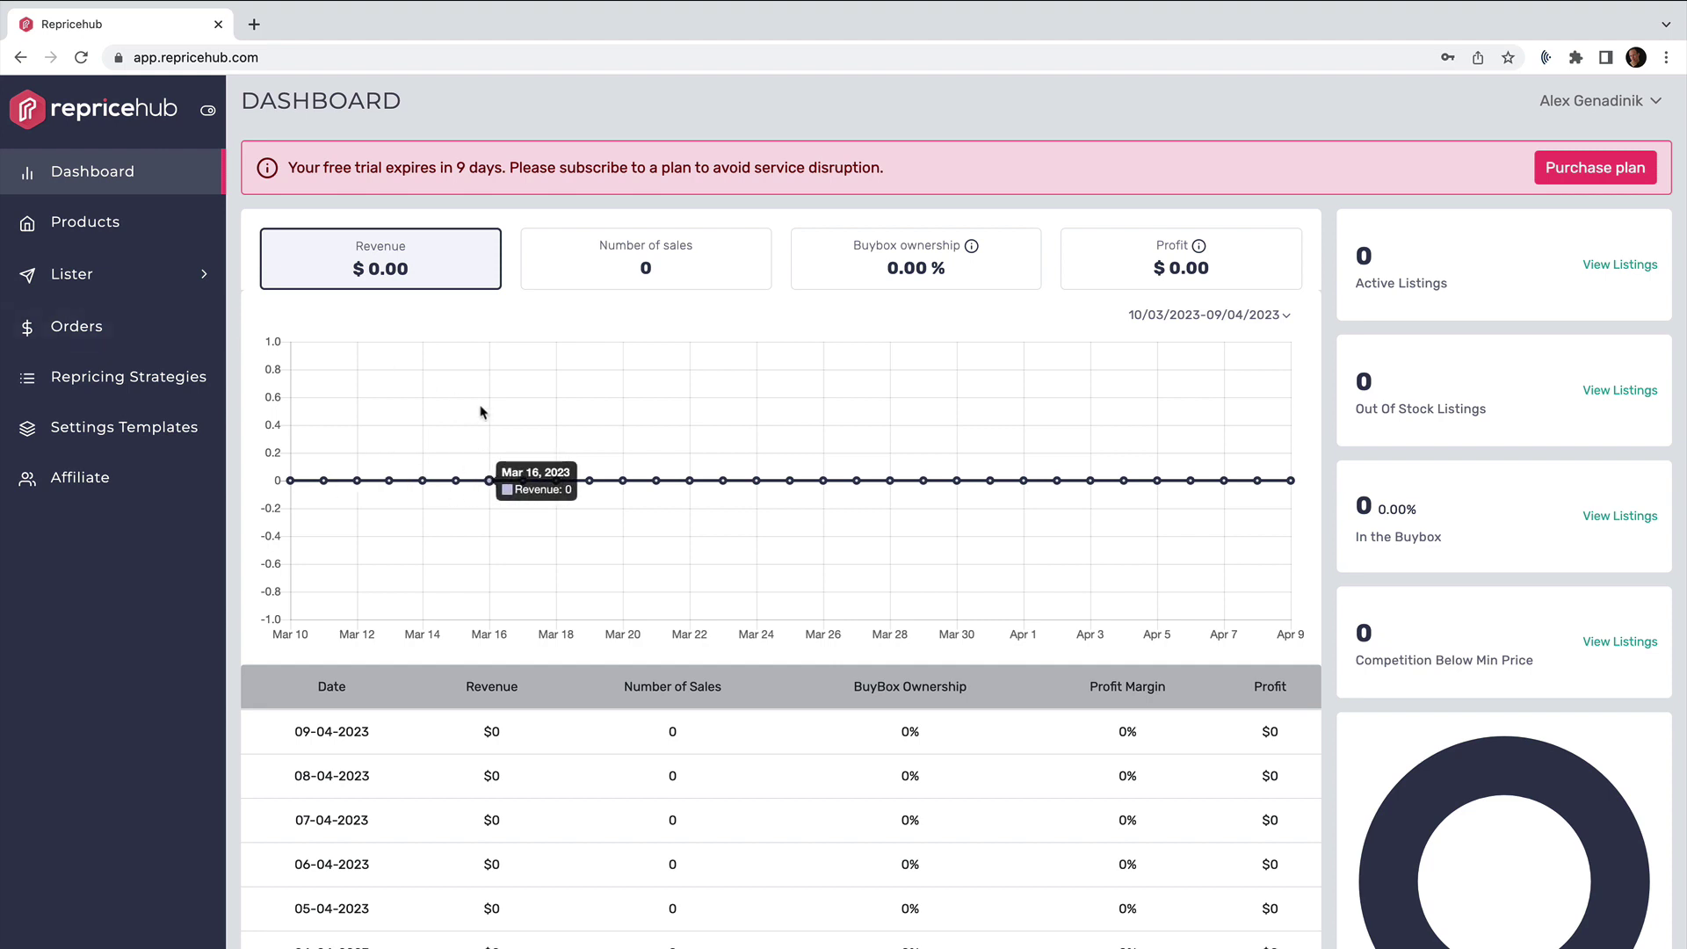
Expand Lister, view Single Lister's Settings step, then go to Settings Templates
click(180, 273)
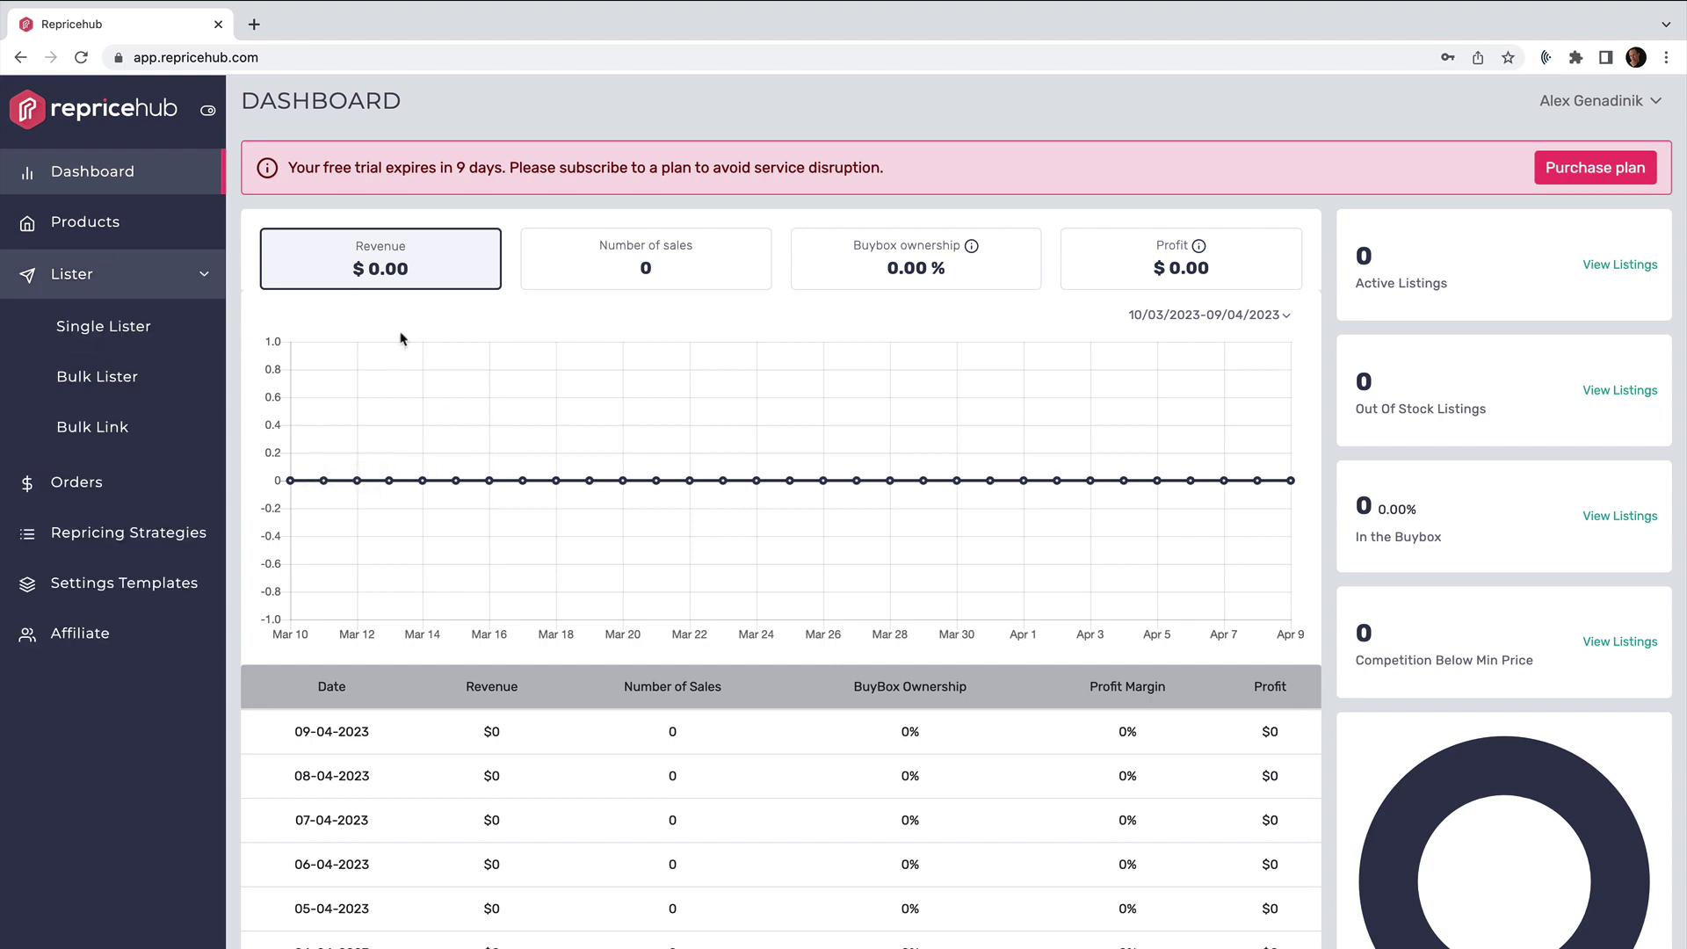
click(102, 325)
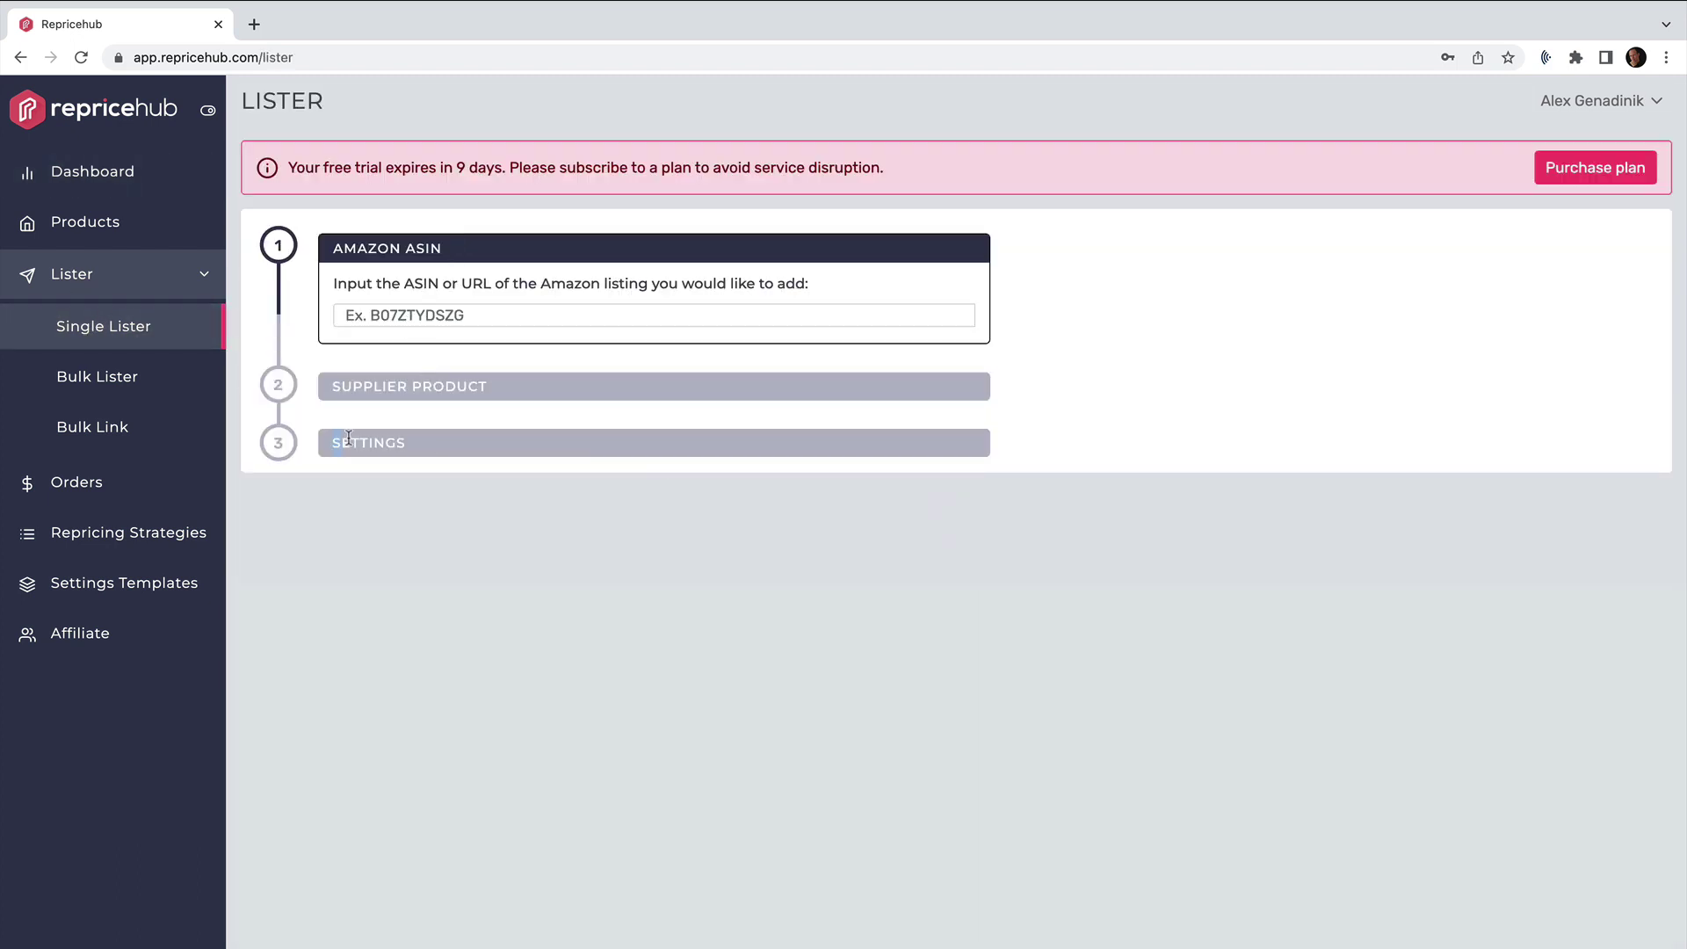
drag(349, 438, 402, 439)
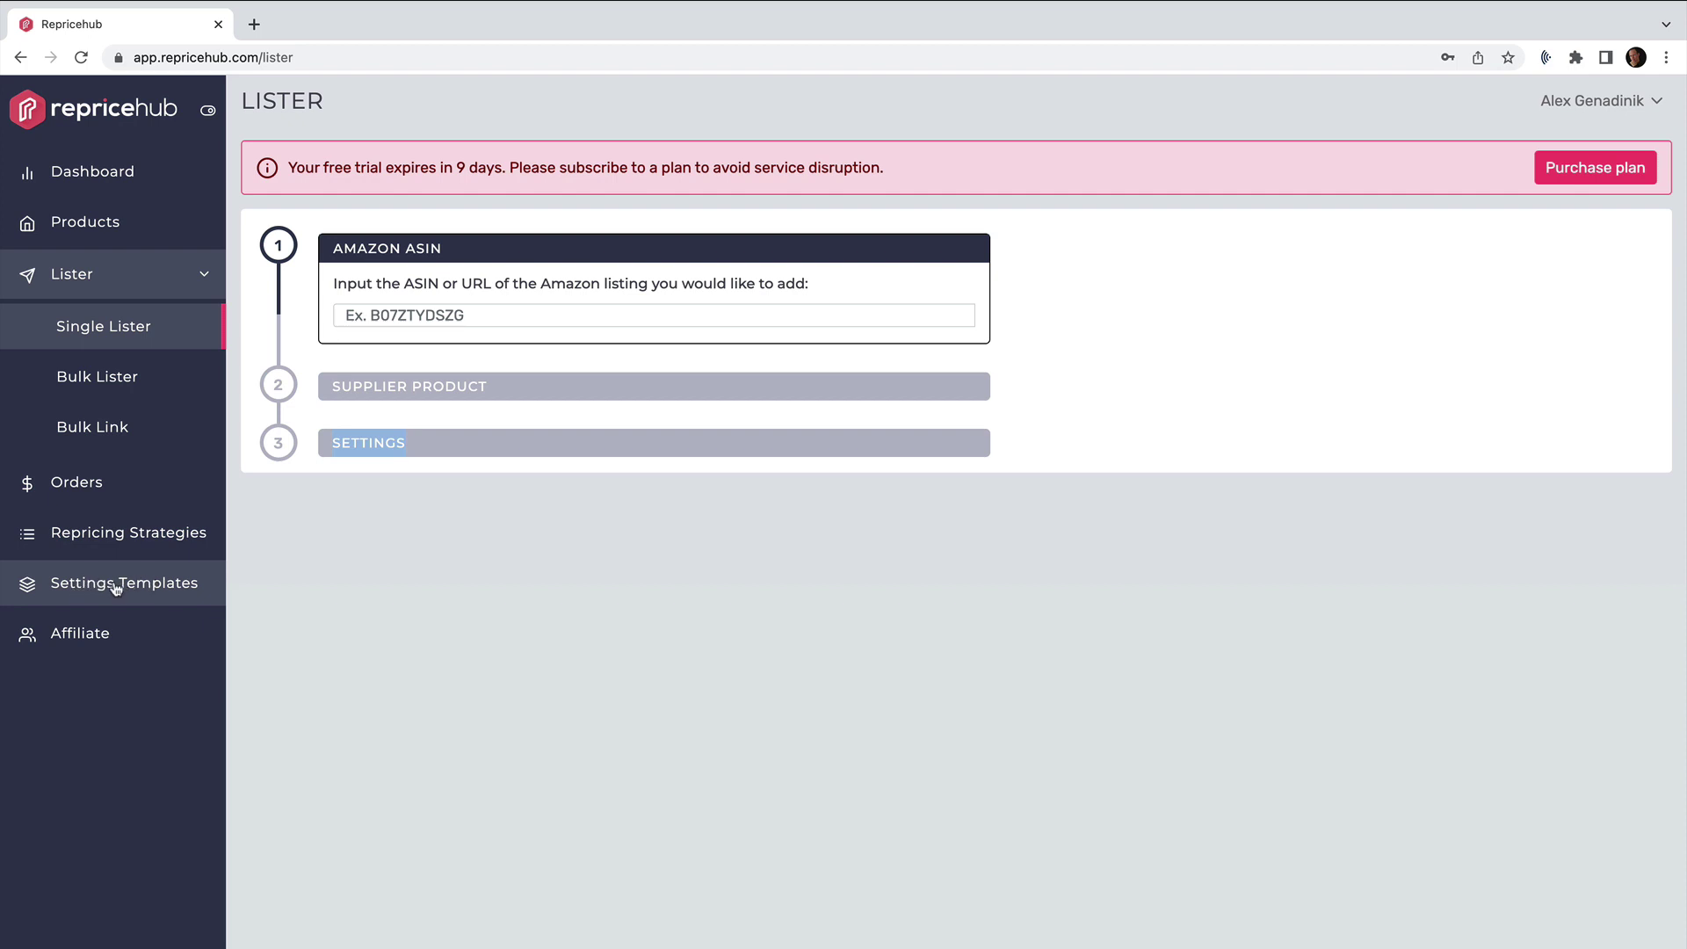
click(116, 587)
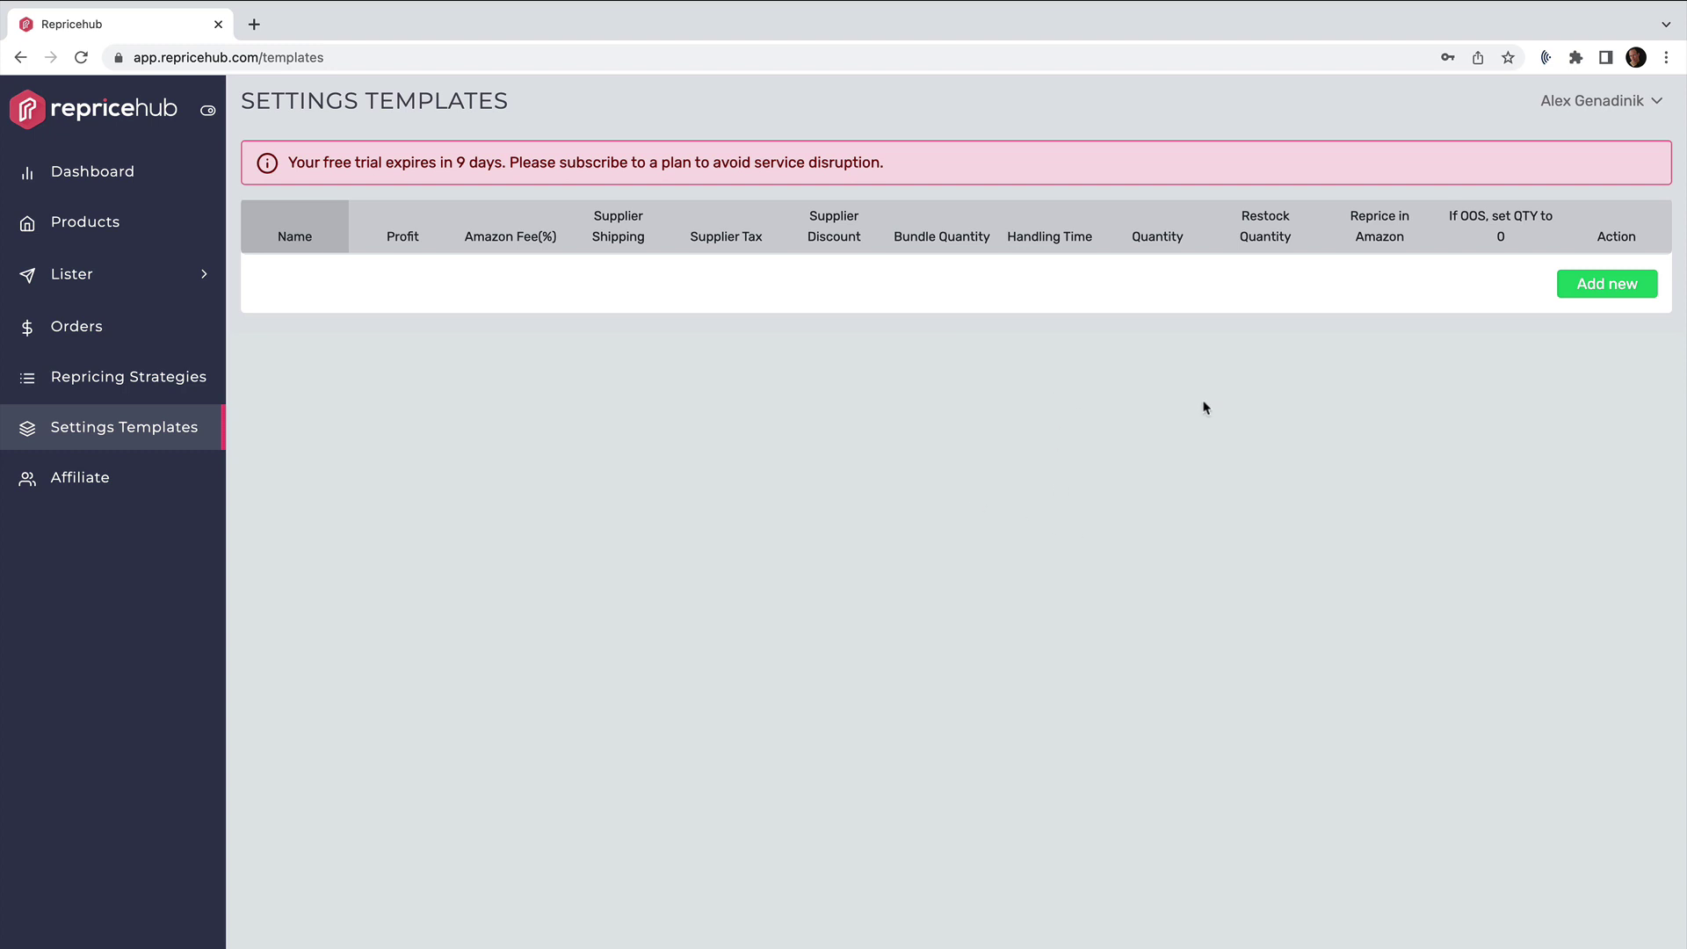
Start a new settings template with profit set to a fixed $35
click(1595, 291)
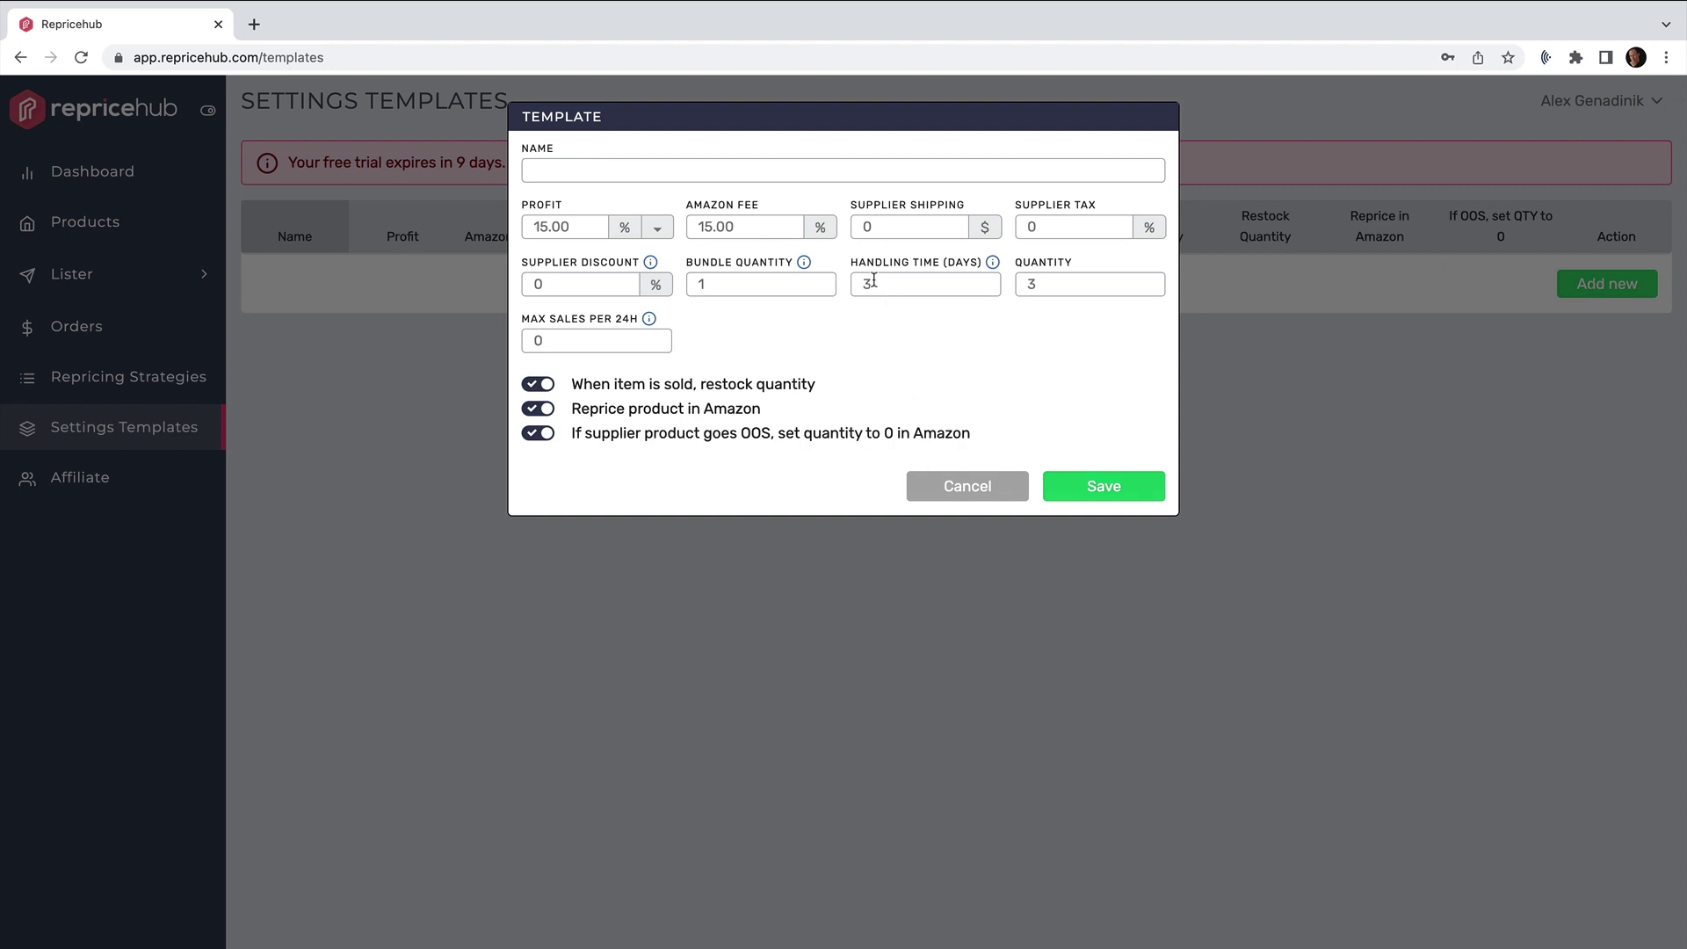
click(1035, 226)
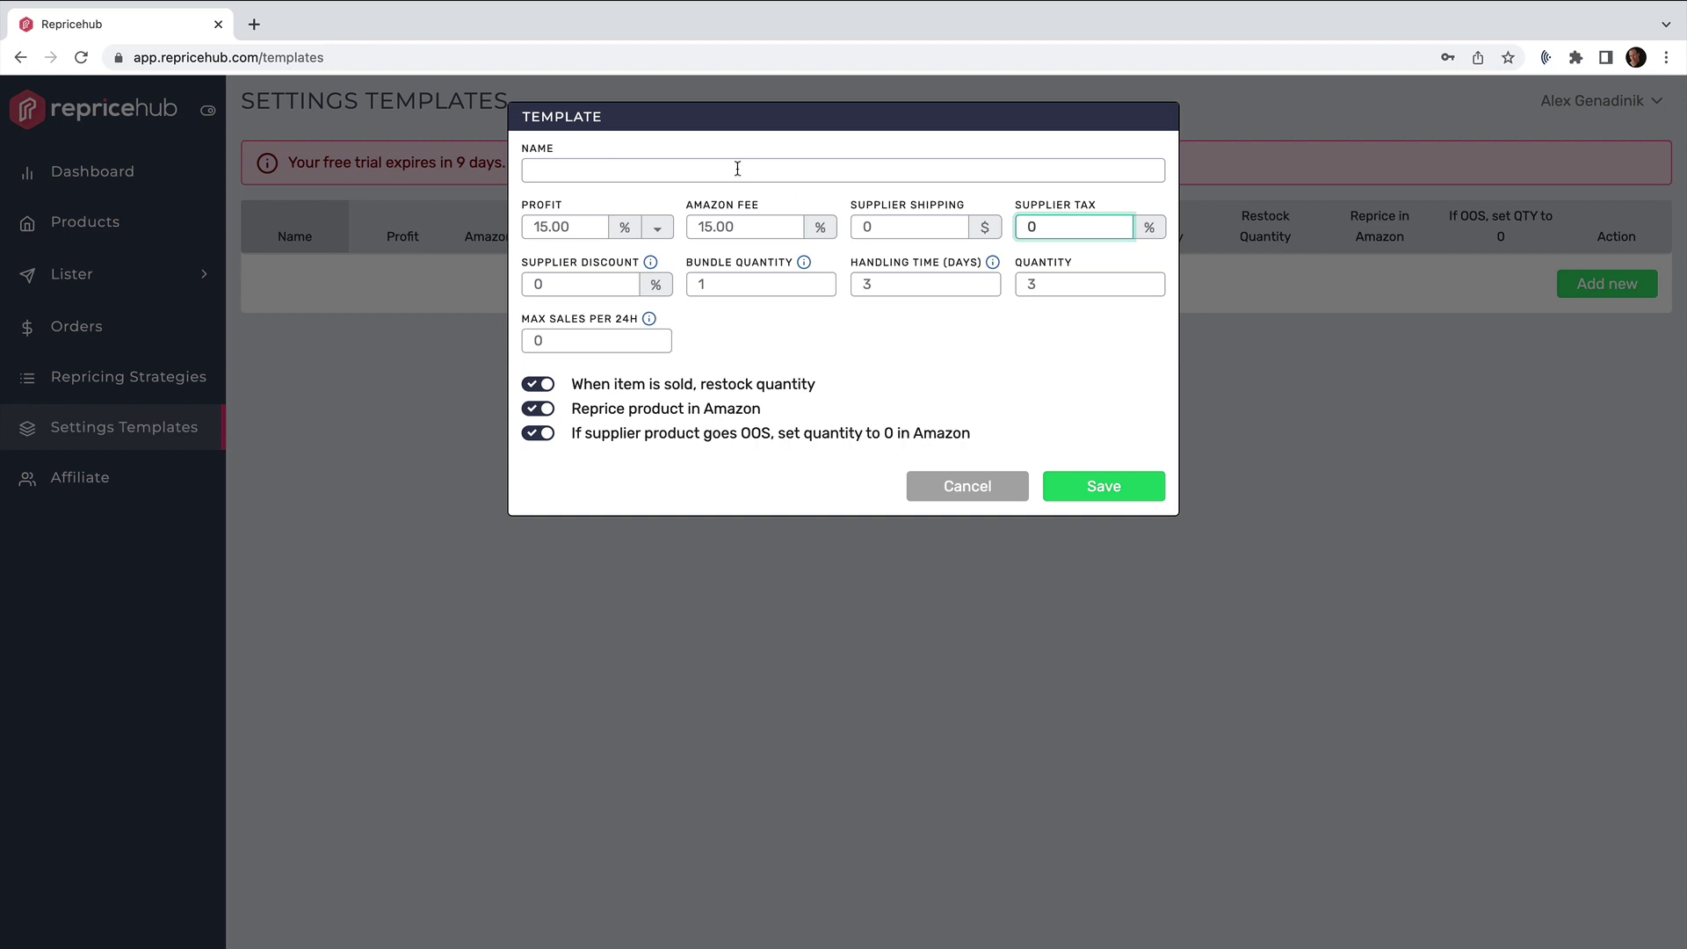
click(659, 230)
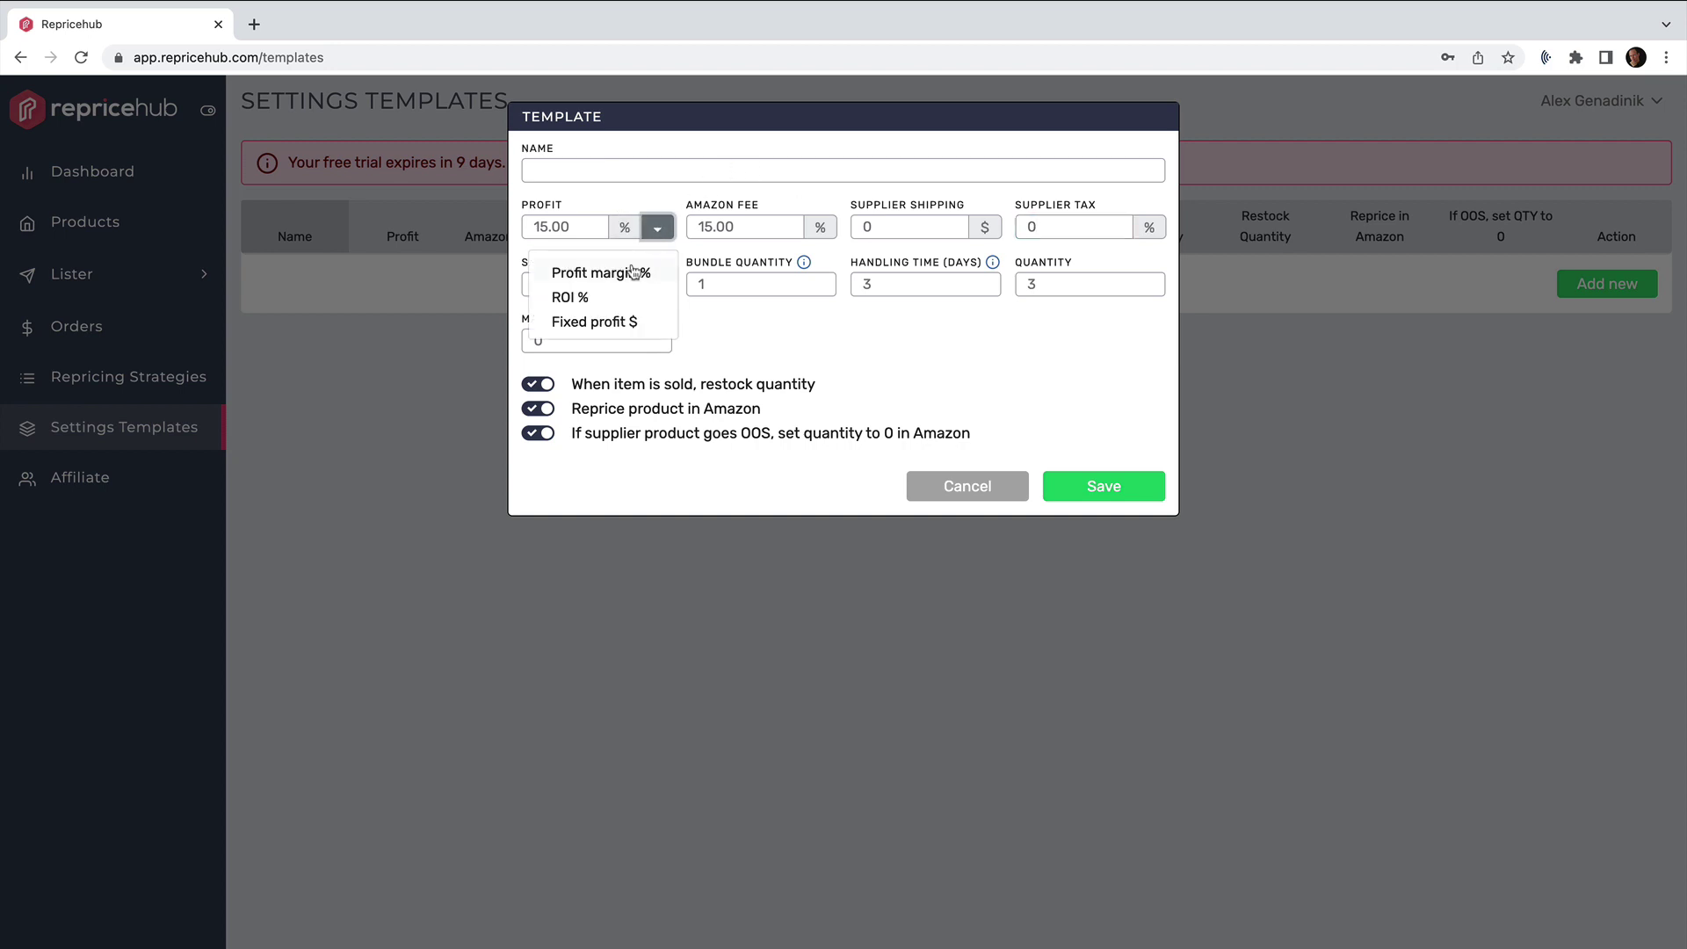
click(580, 323)
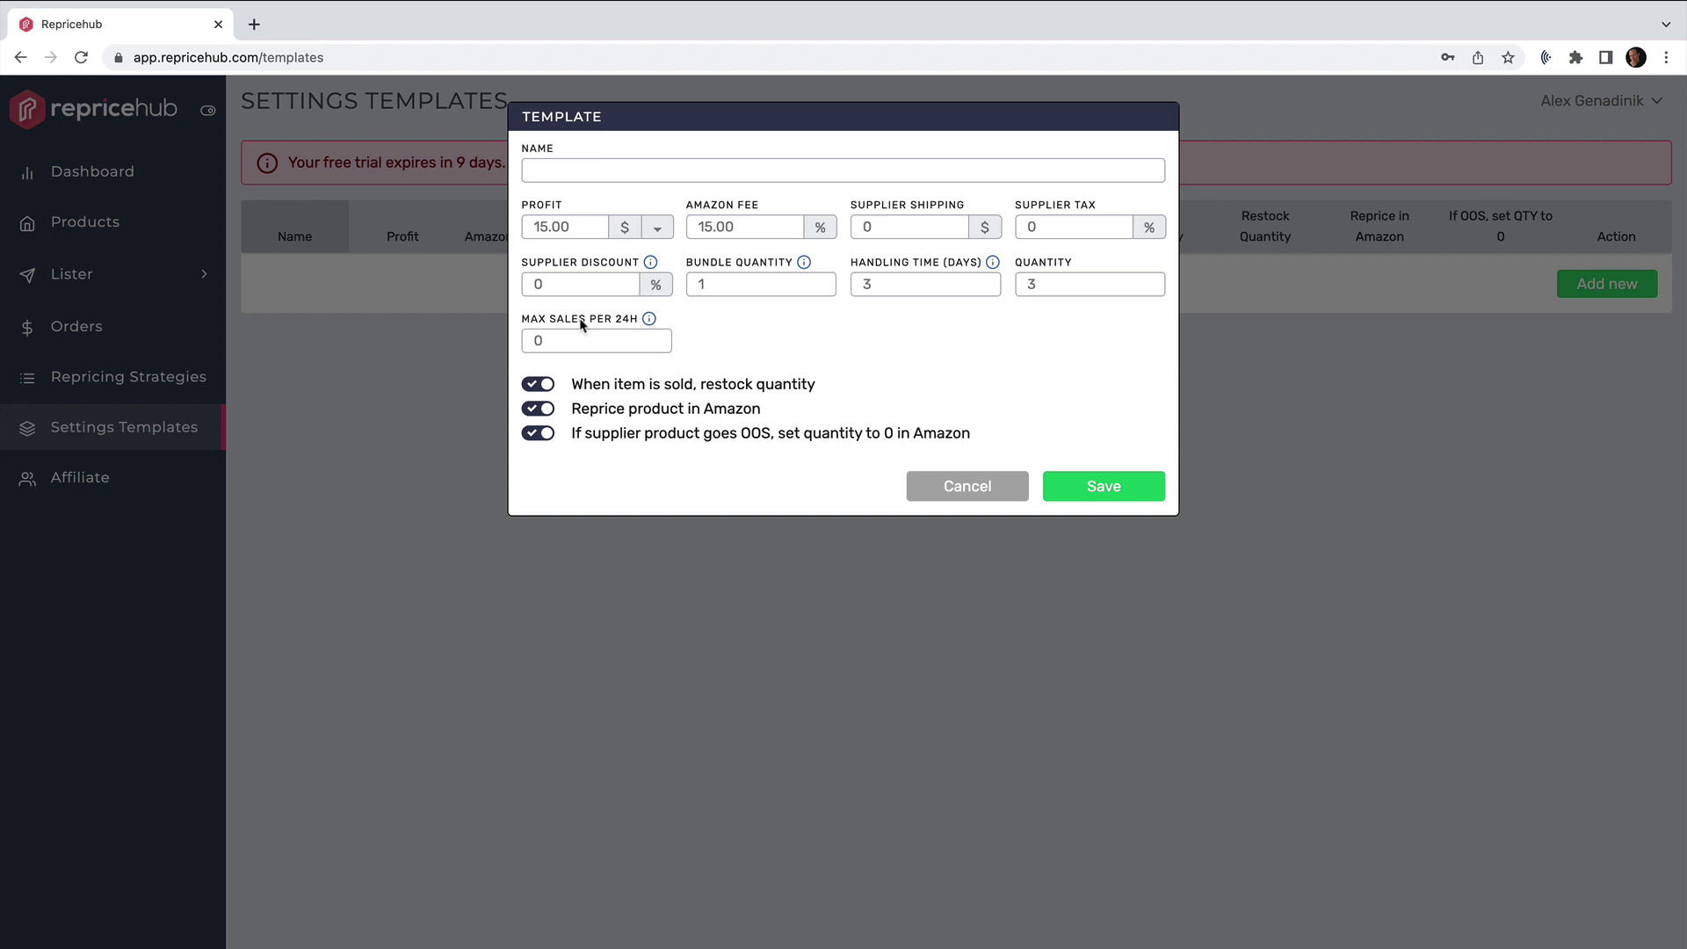
click(653, 228)
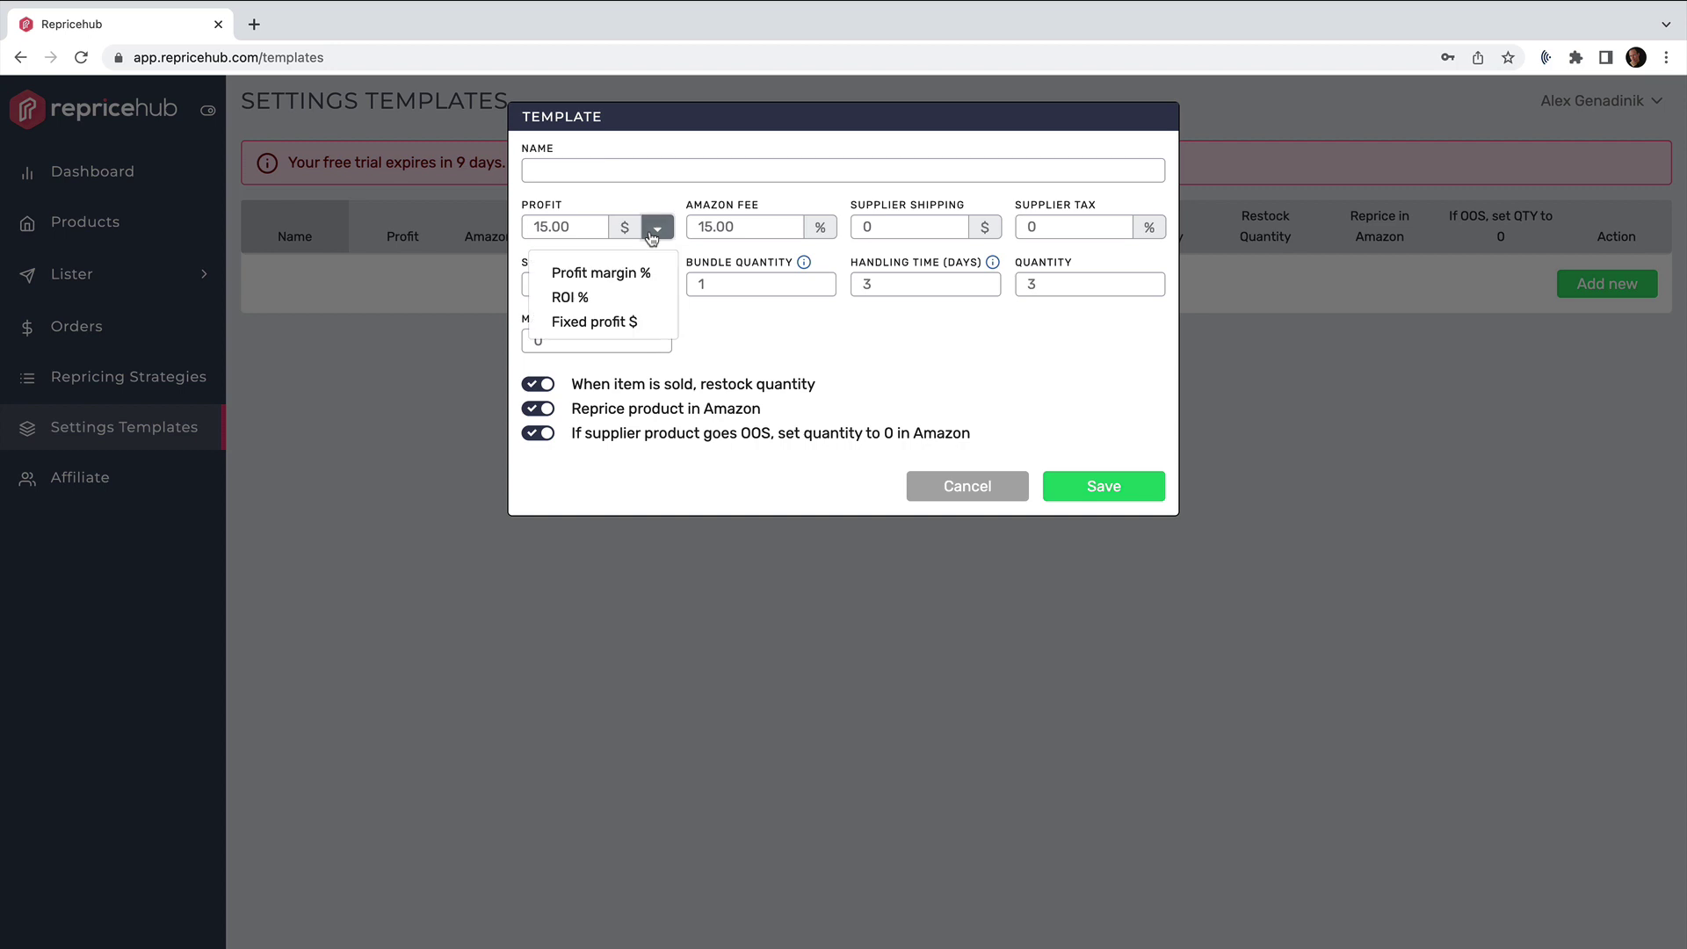
click(593, 324)
drag(549, 227, 530, 227)
text(35)
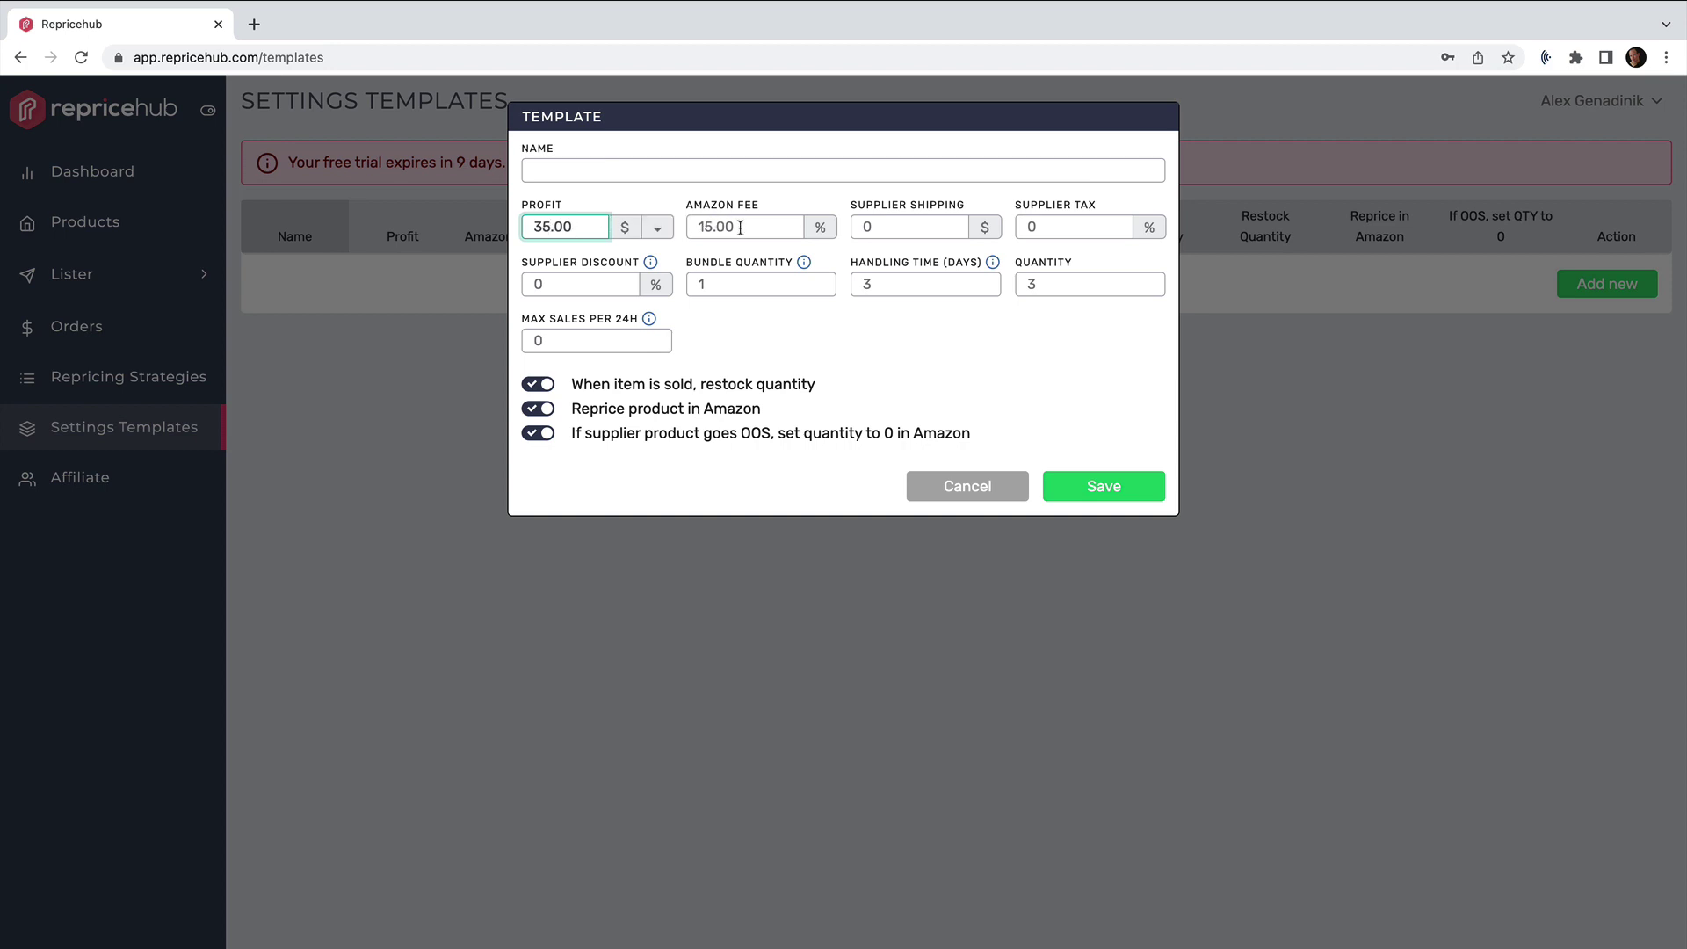
Keep the 15% Amazon fee and set Supplier Tax to 10%
drag(745, 226, 697, 228)
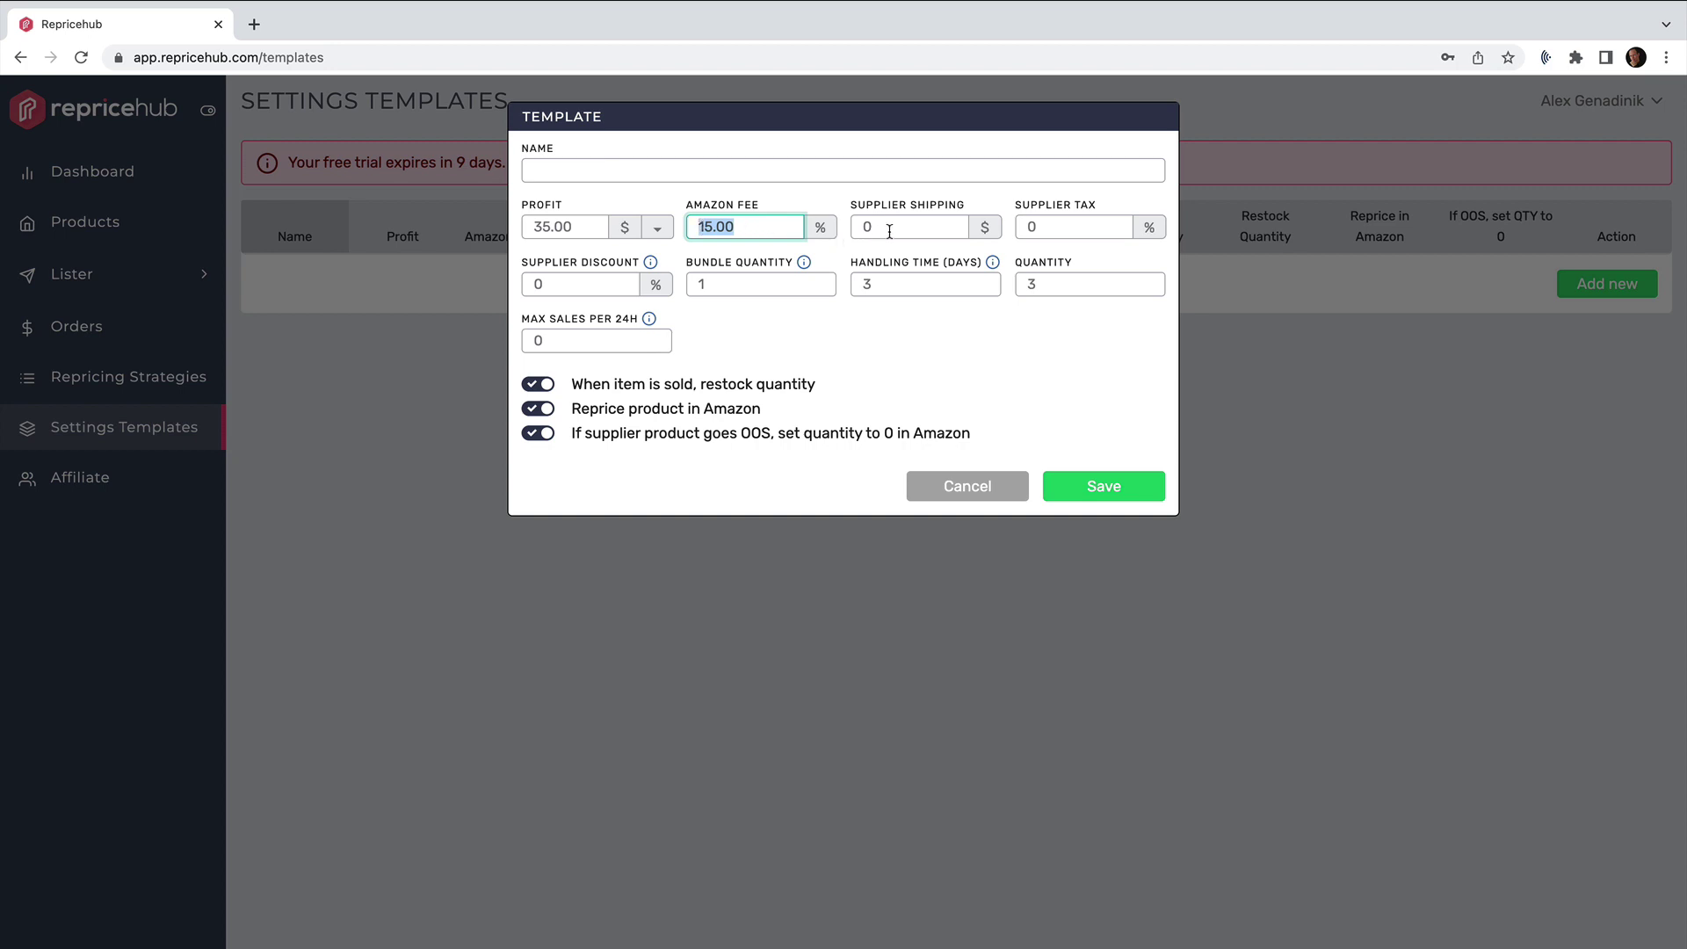
click(917, 227)
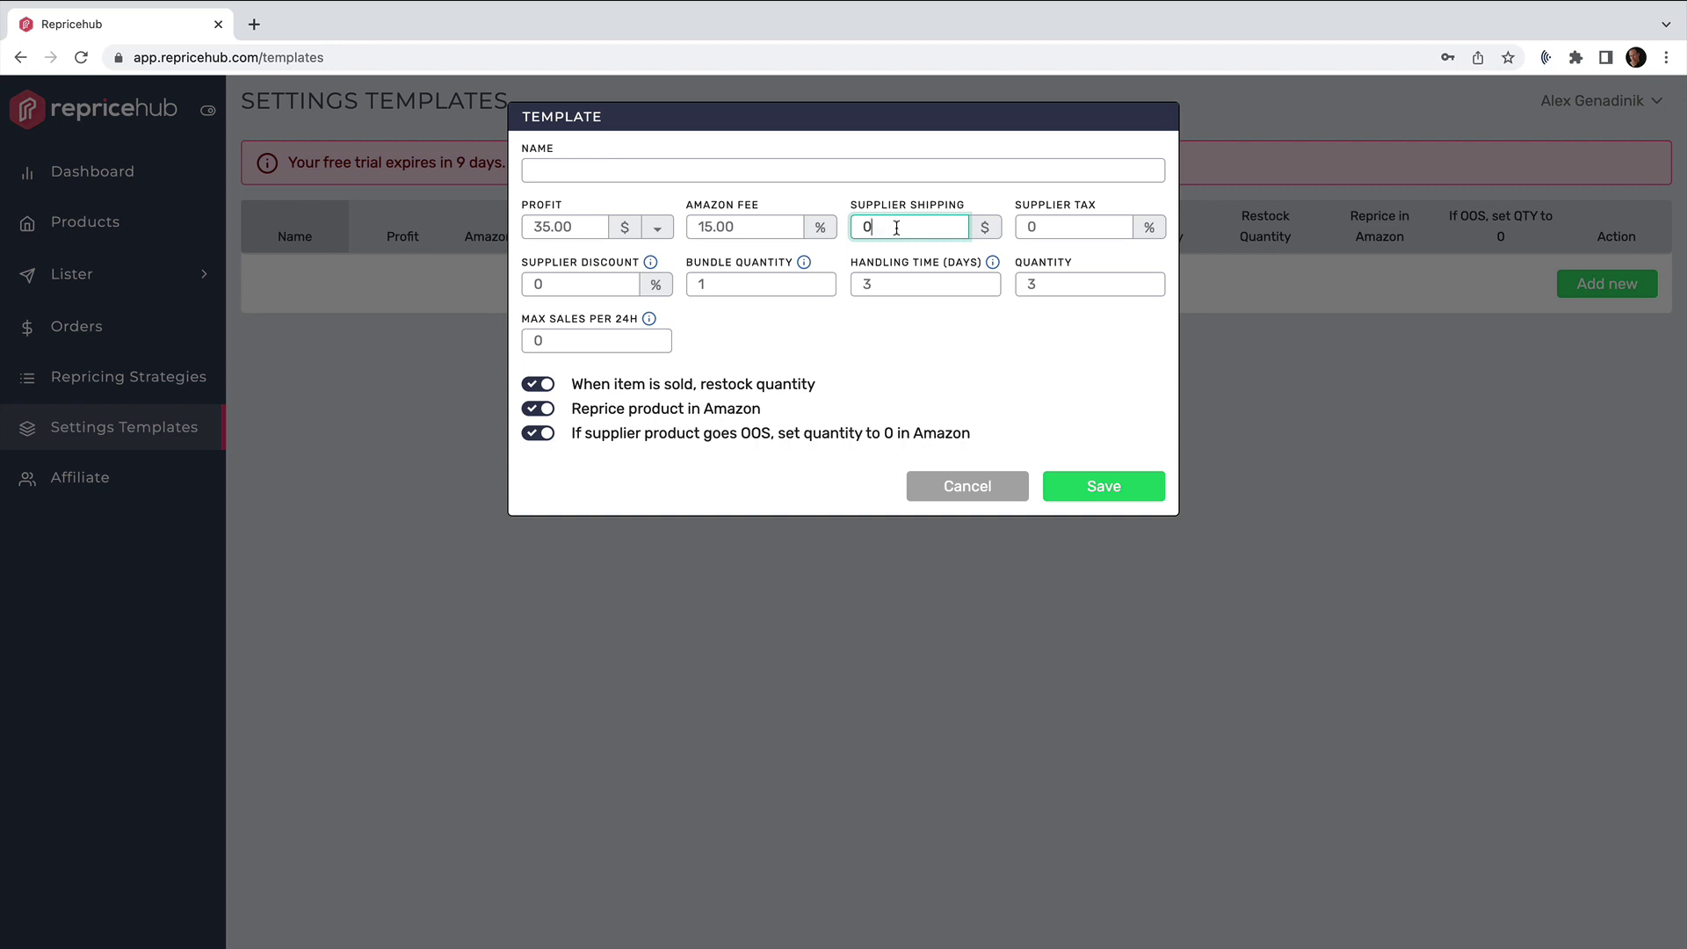
key(super+a)
click(1068, 224)
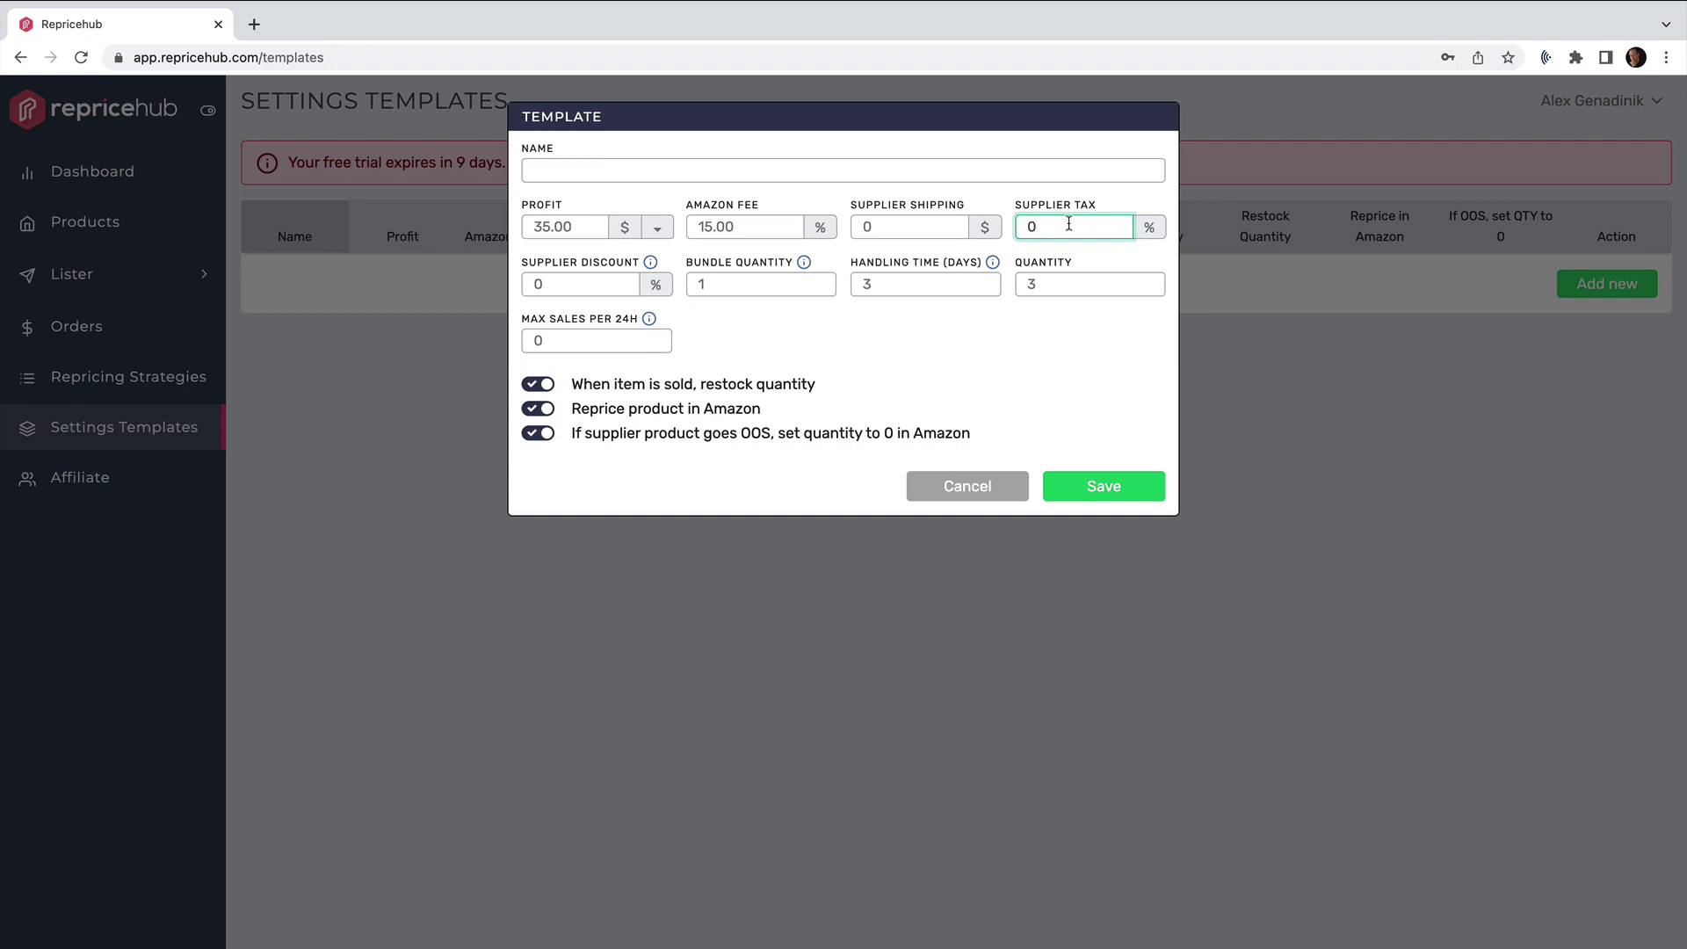
text(10)
key(Home)
key(Delete)
key(BackSpace)
key(BackSpace)
text(10)
click(653, 211)
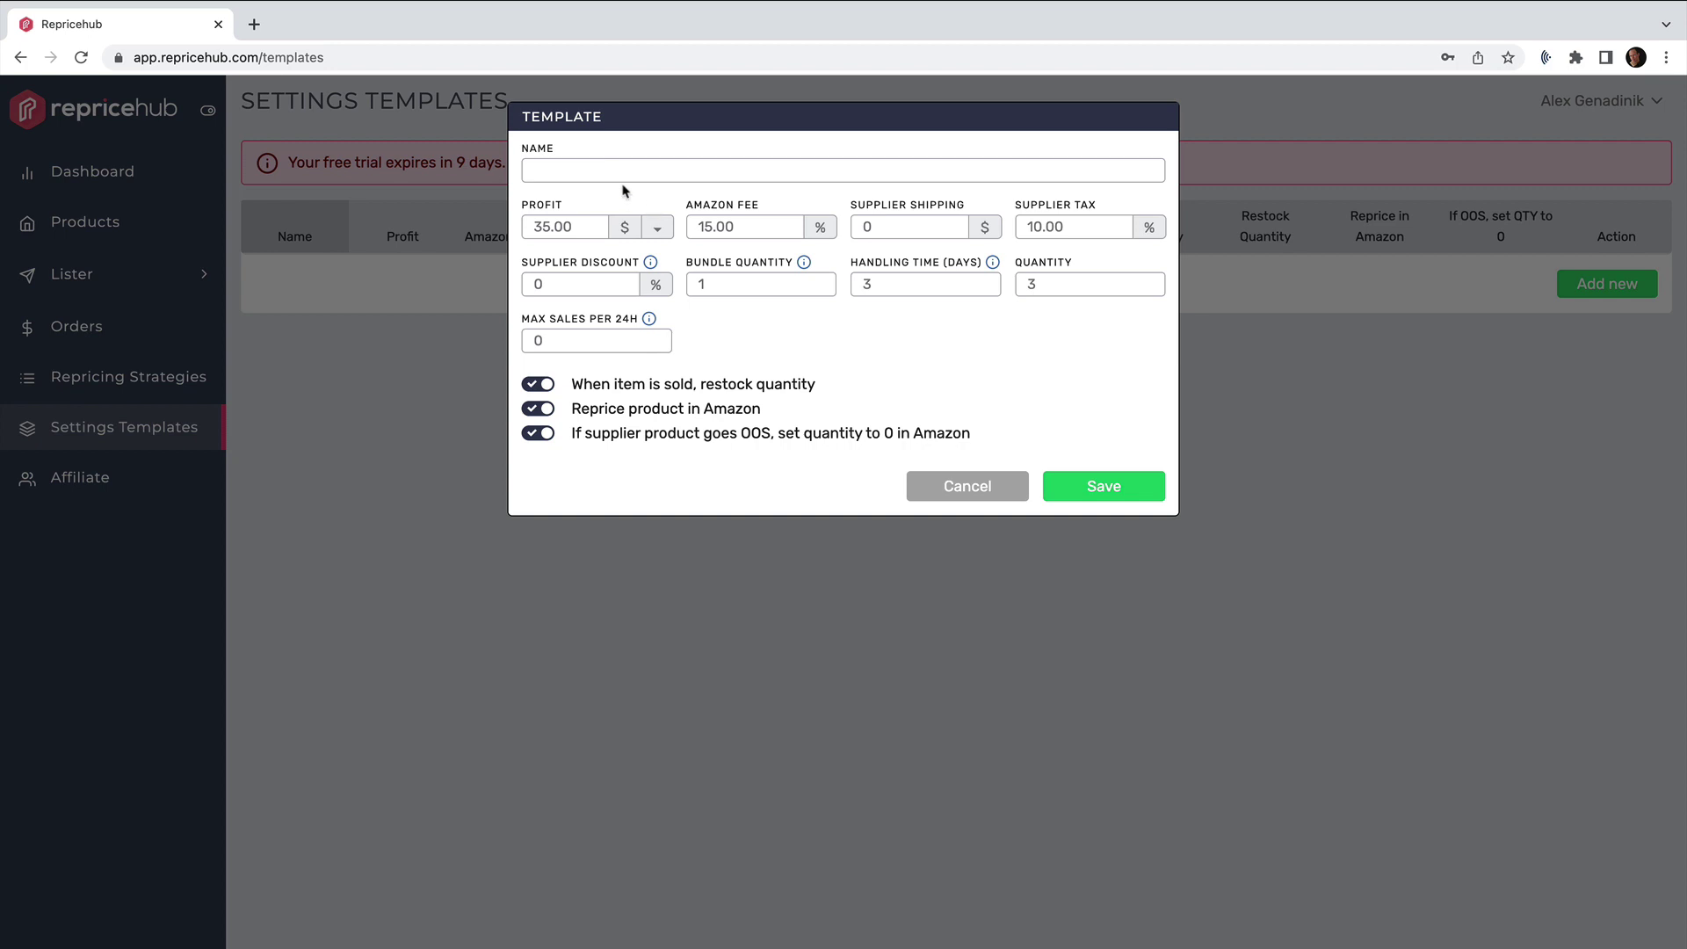
Set Supplier Discount to 6%
double_click(559, 285)
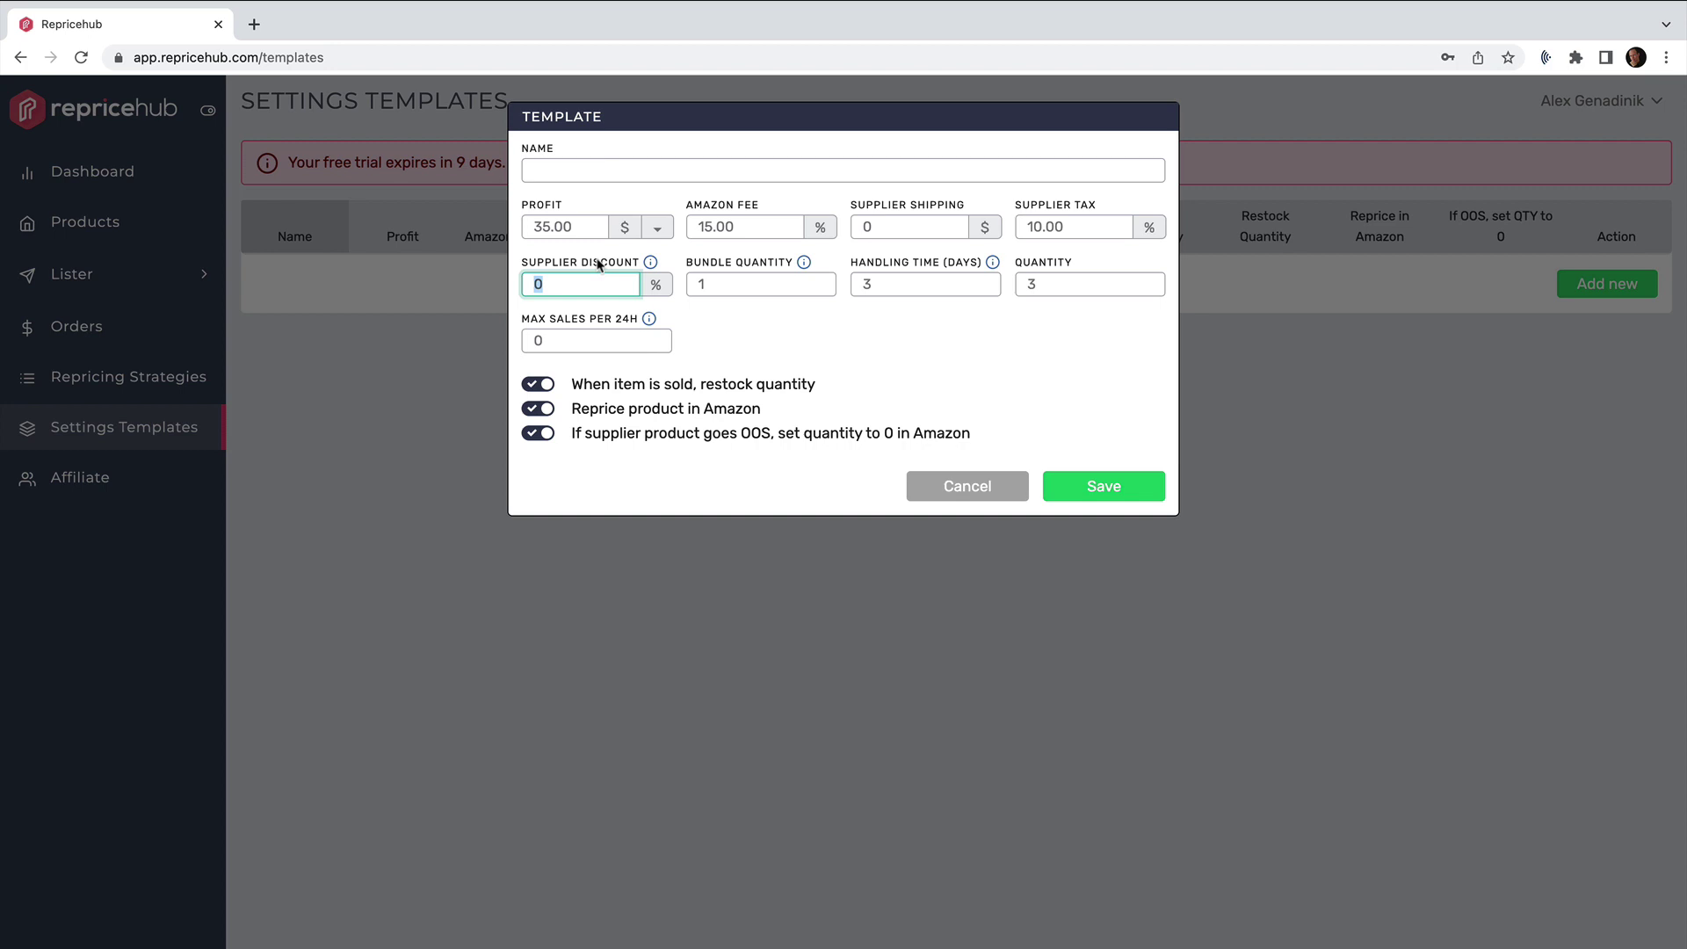
text(6)
click(637, 178)
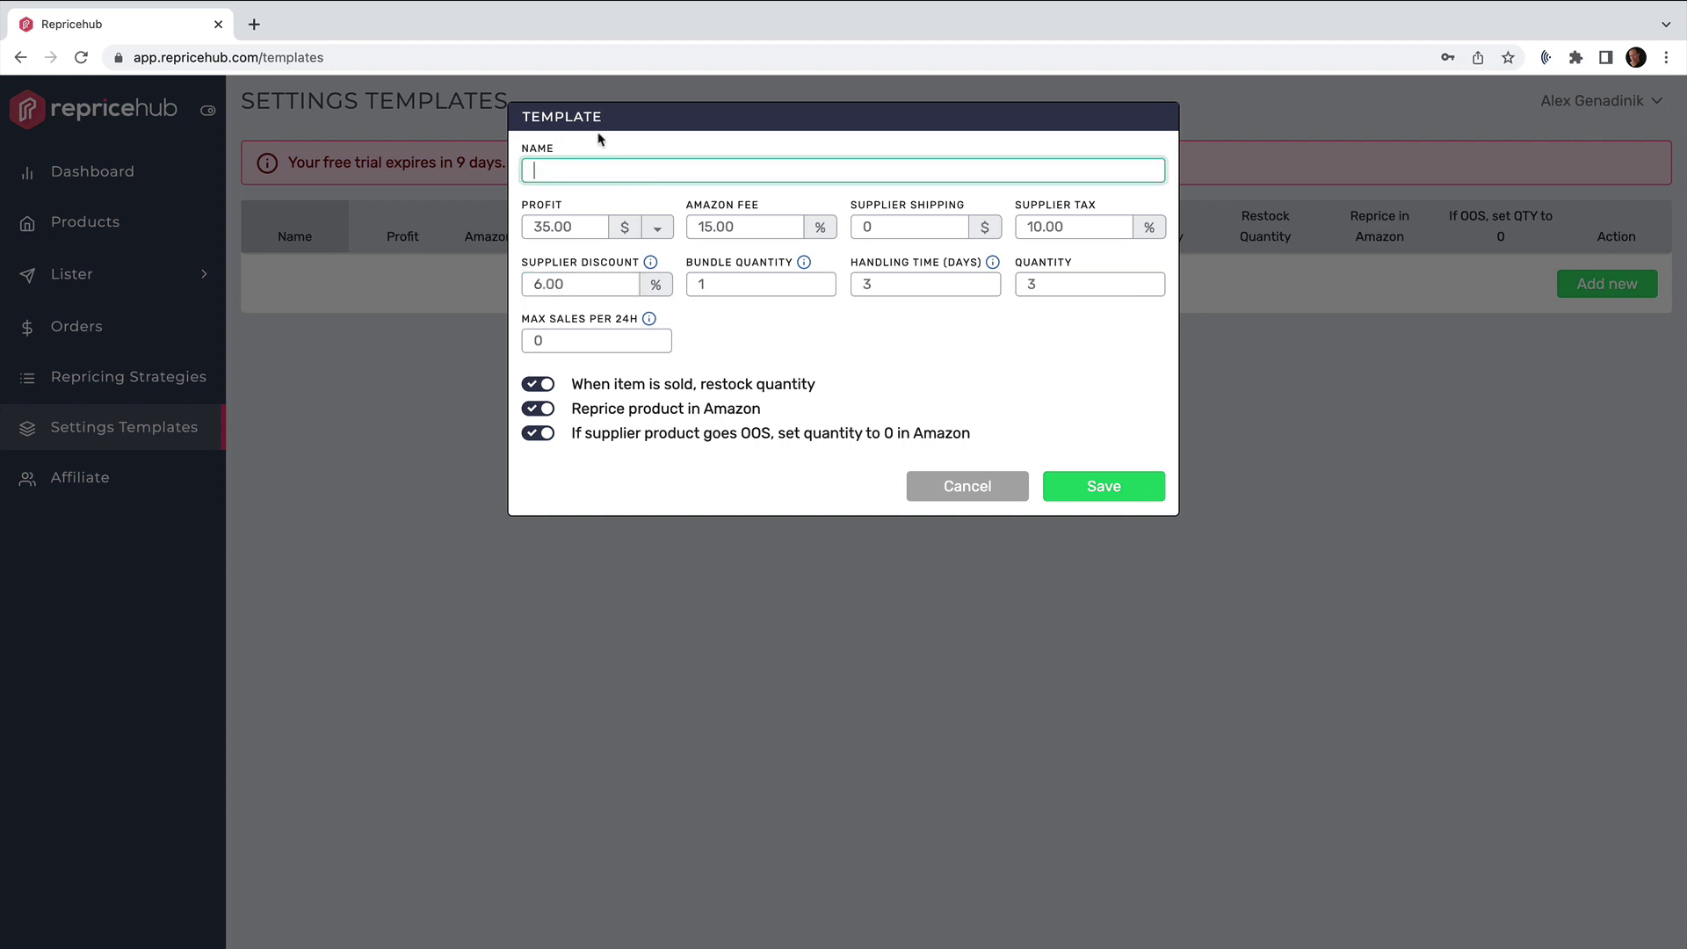
Name the template HomeDepot and set Handling Time to 5 days
text(HmeDepot)
click(544, 169)
text(o)
double_click(860, 285)
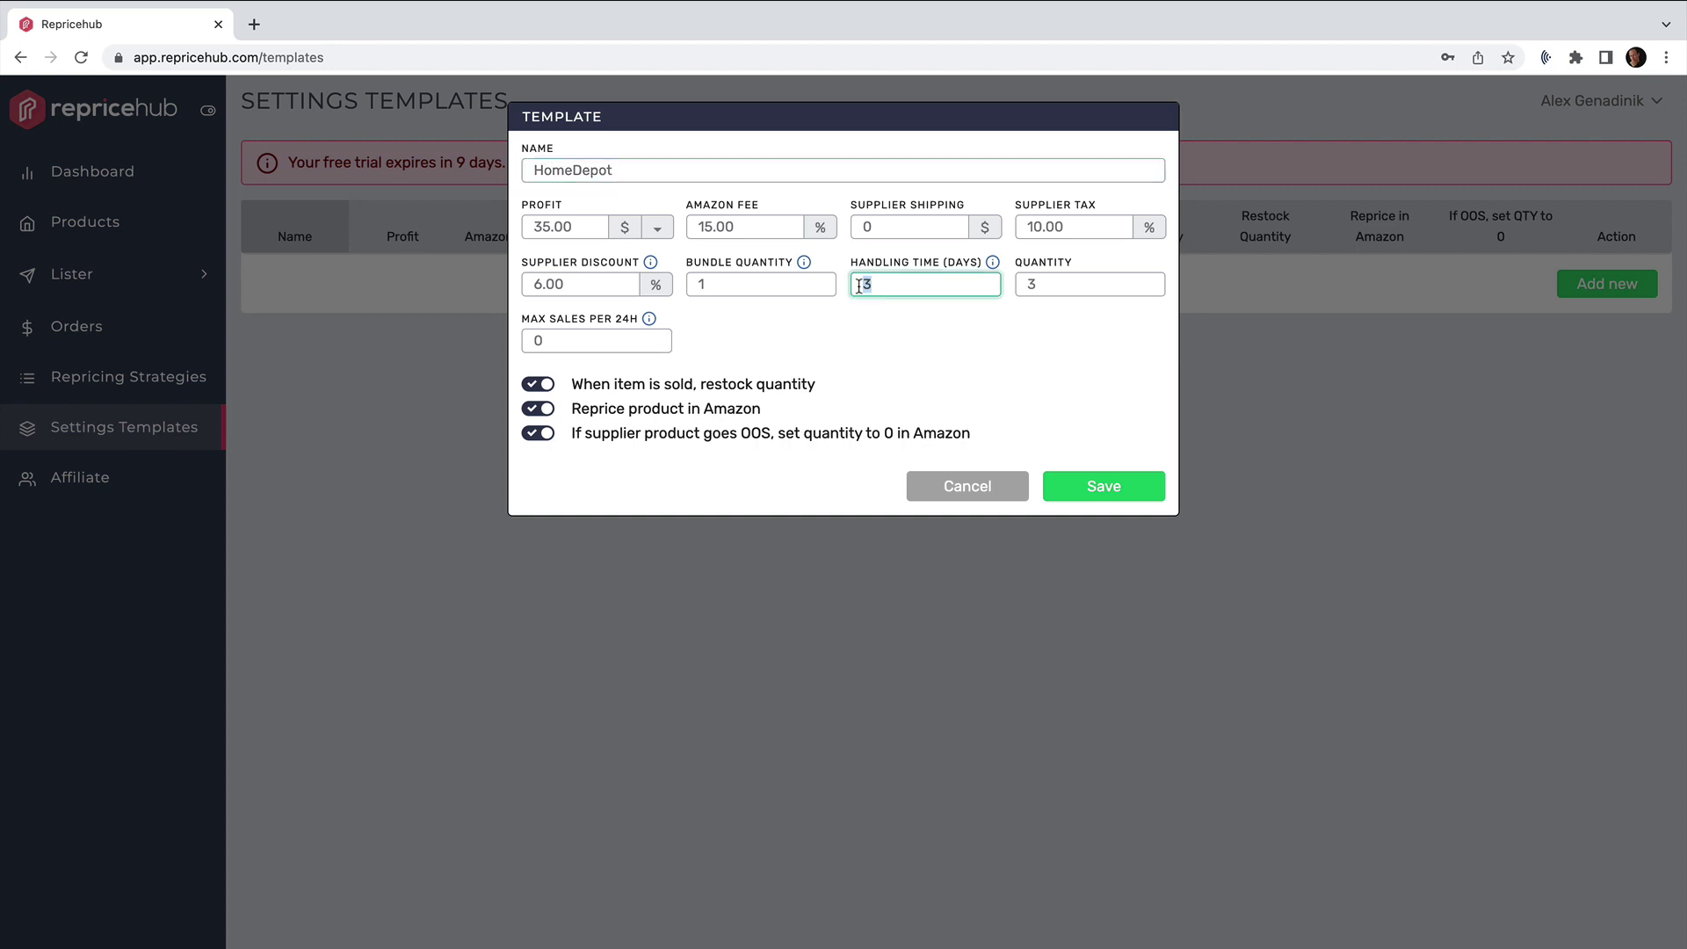
text(5)
click(900, 334)
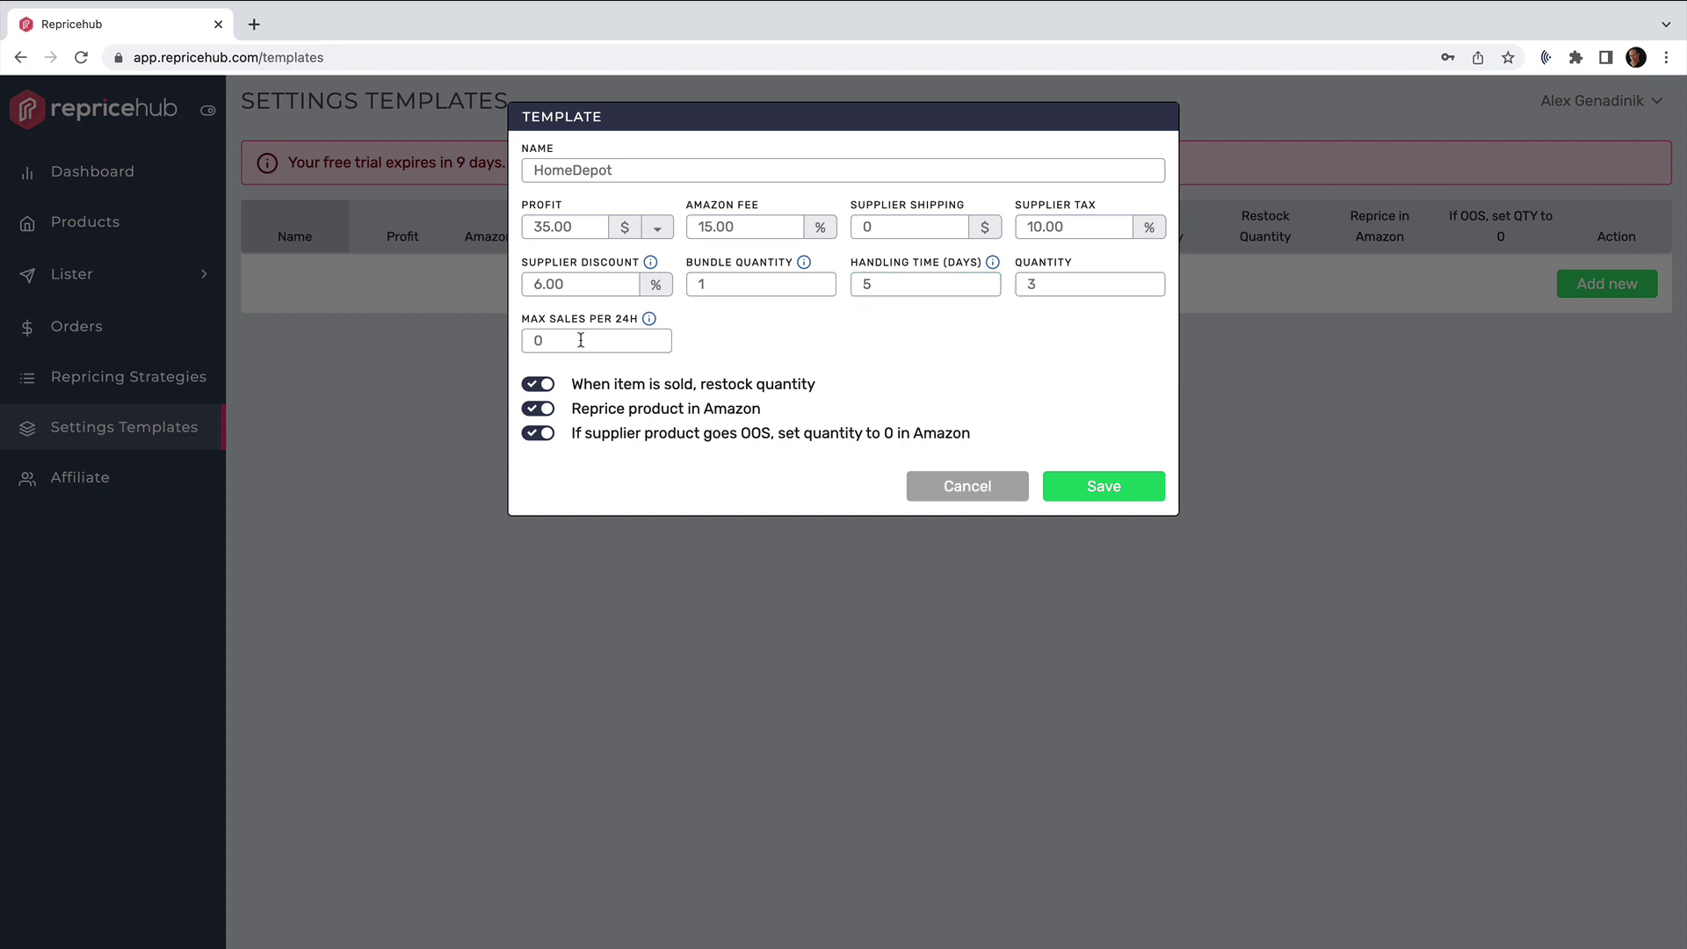
Set Max Sales per 24H to 5, keep quantity 3, and save the template
double_click(525, 340)
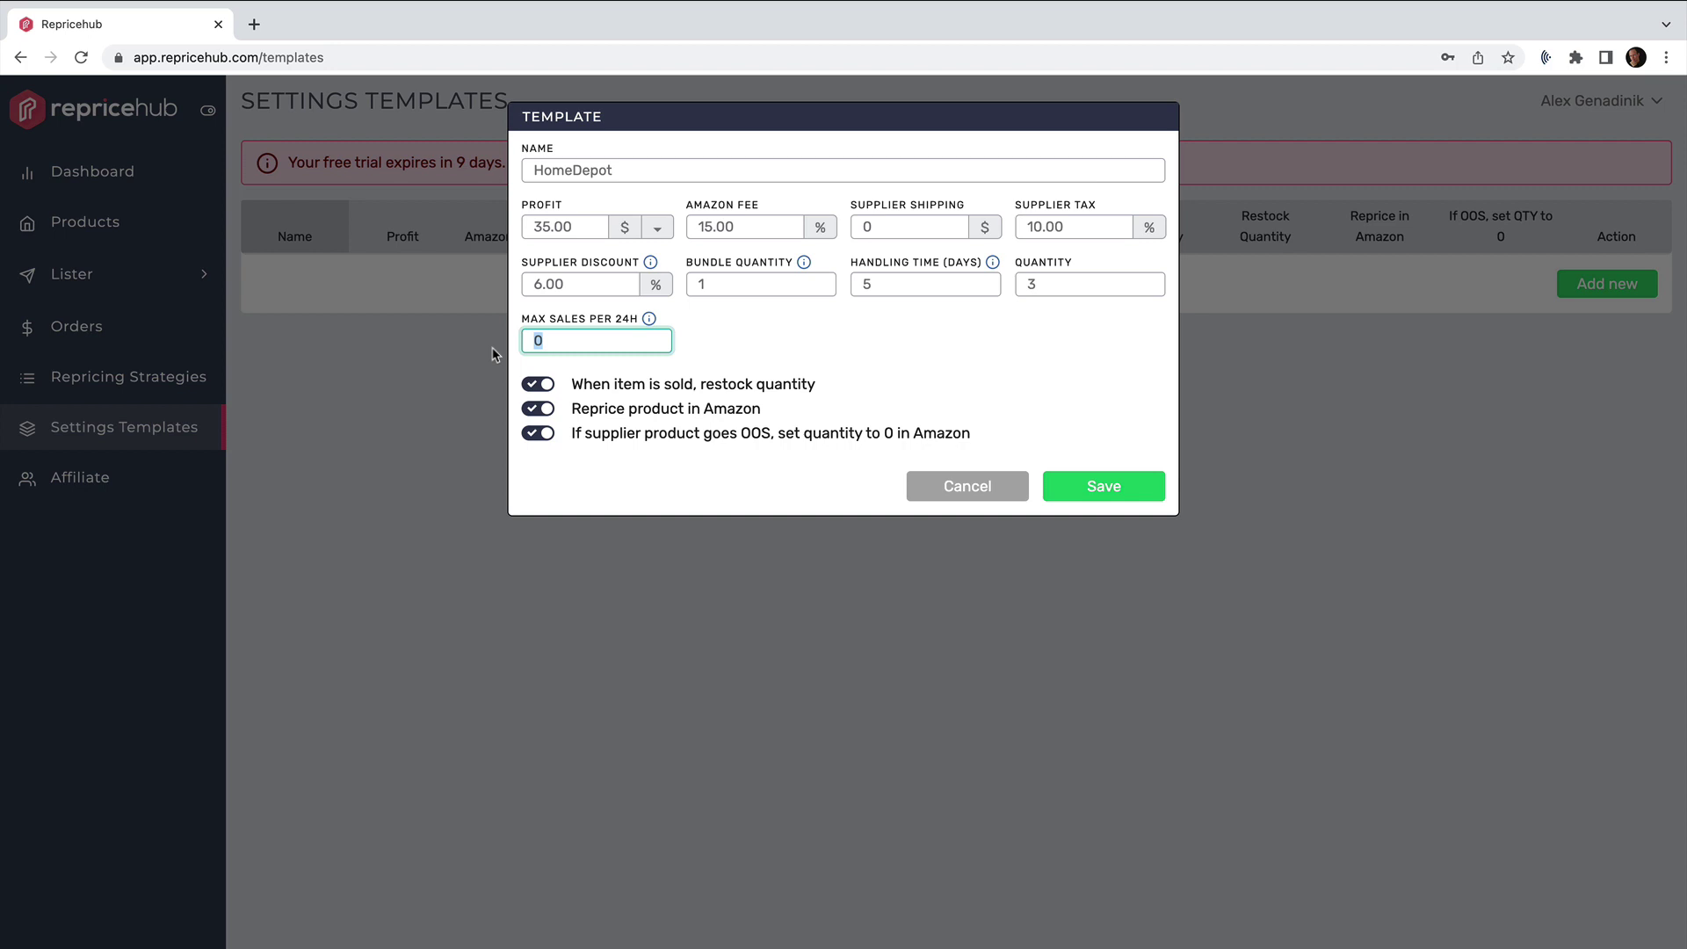
click(547, 334)
key(BackSpace)
text(5)
drag(543, 341, 521, 343)
click(545, 421)
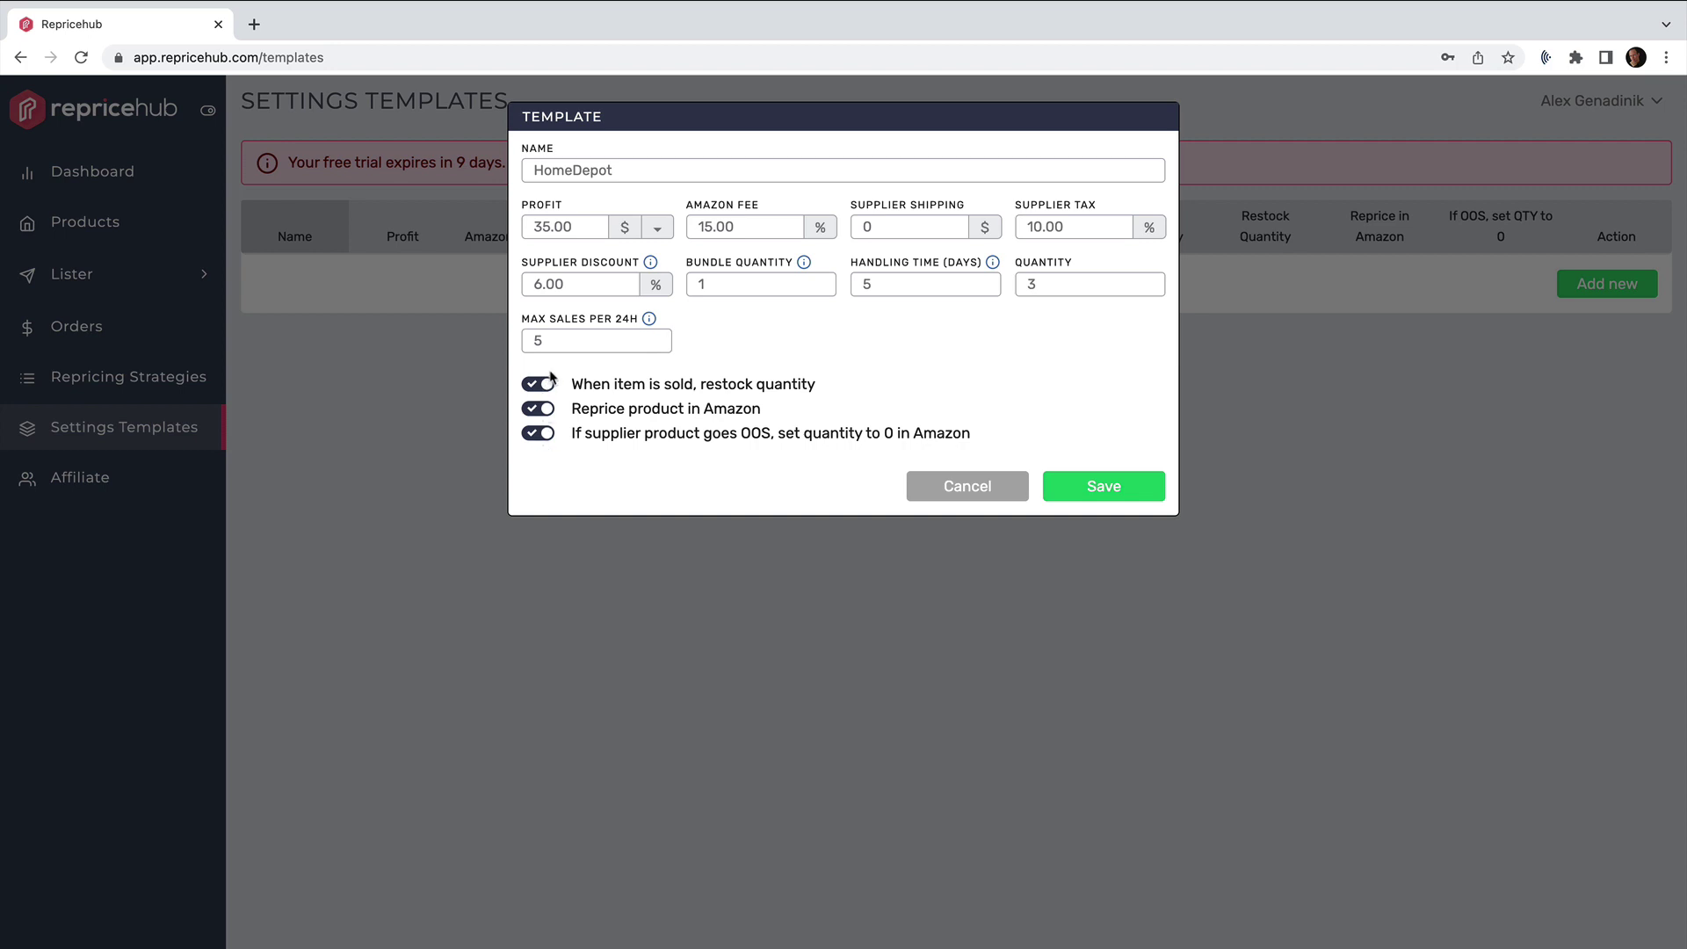
click(1063, 279)
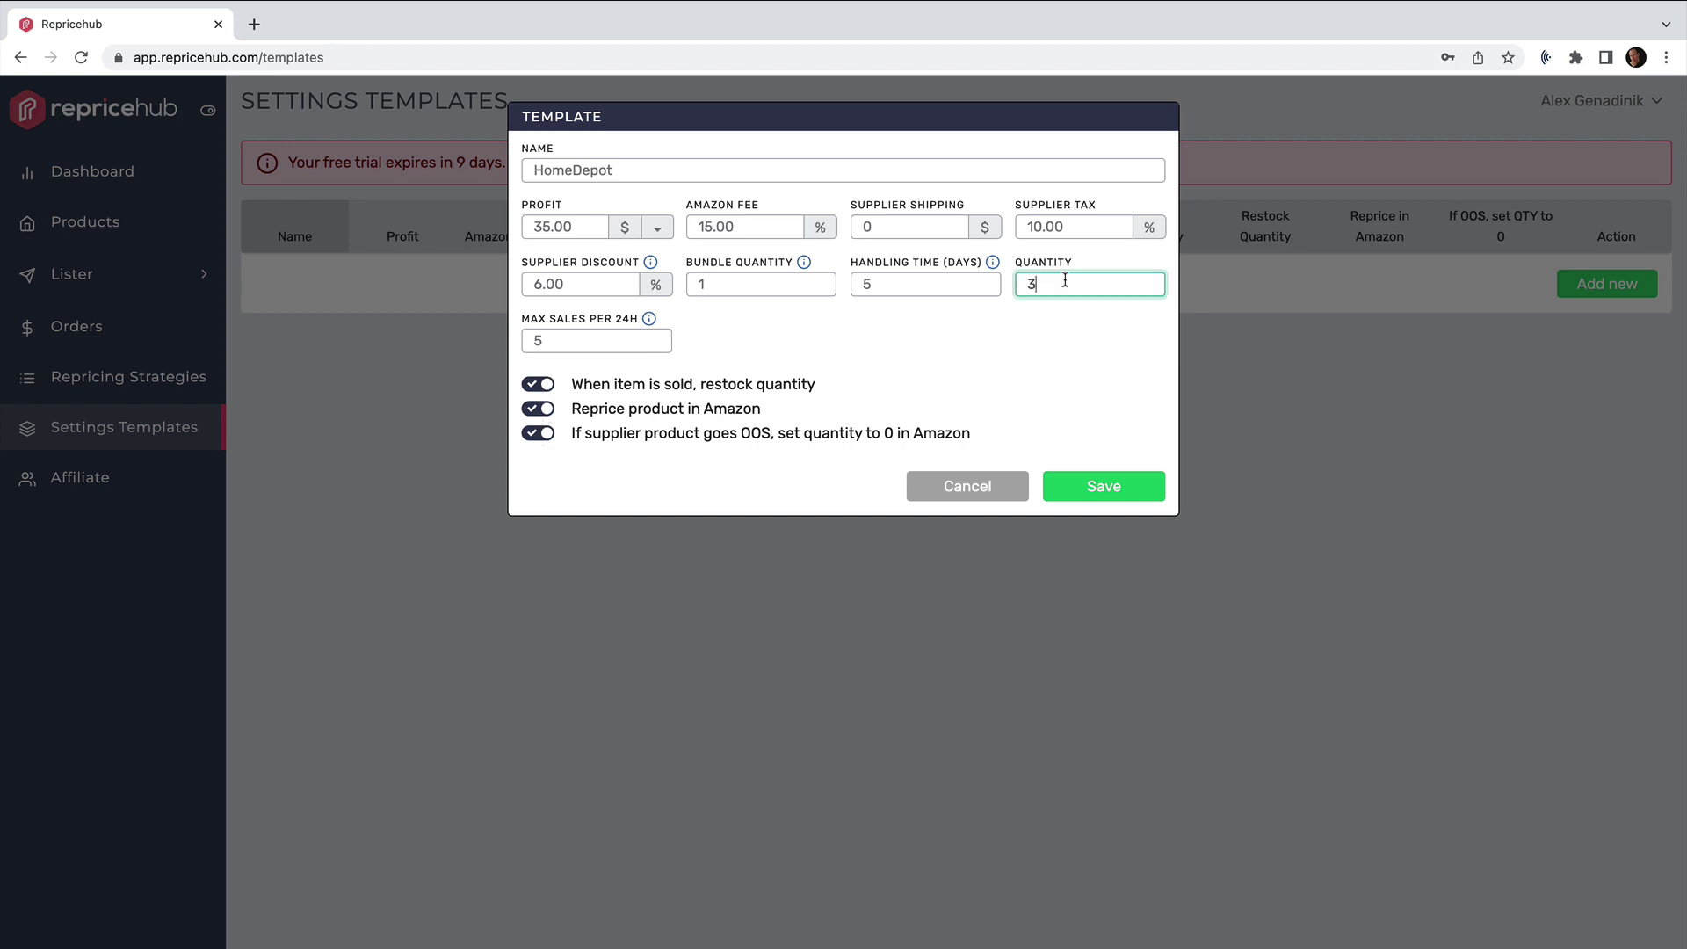
click(1098, 489)
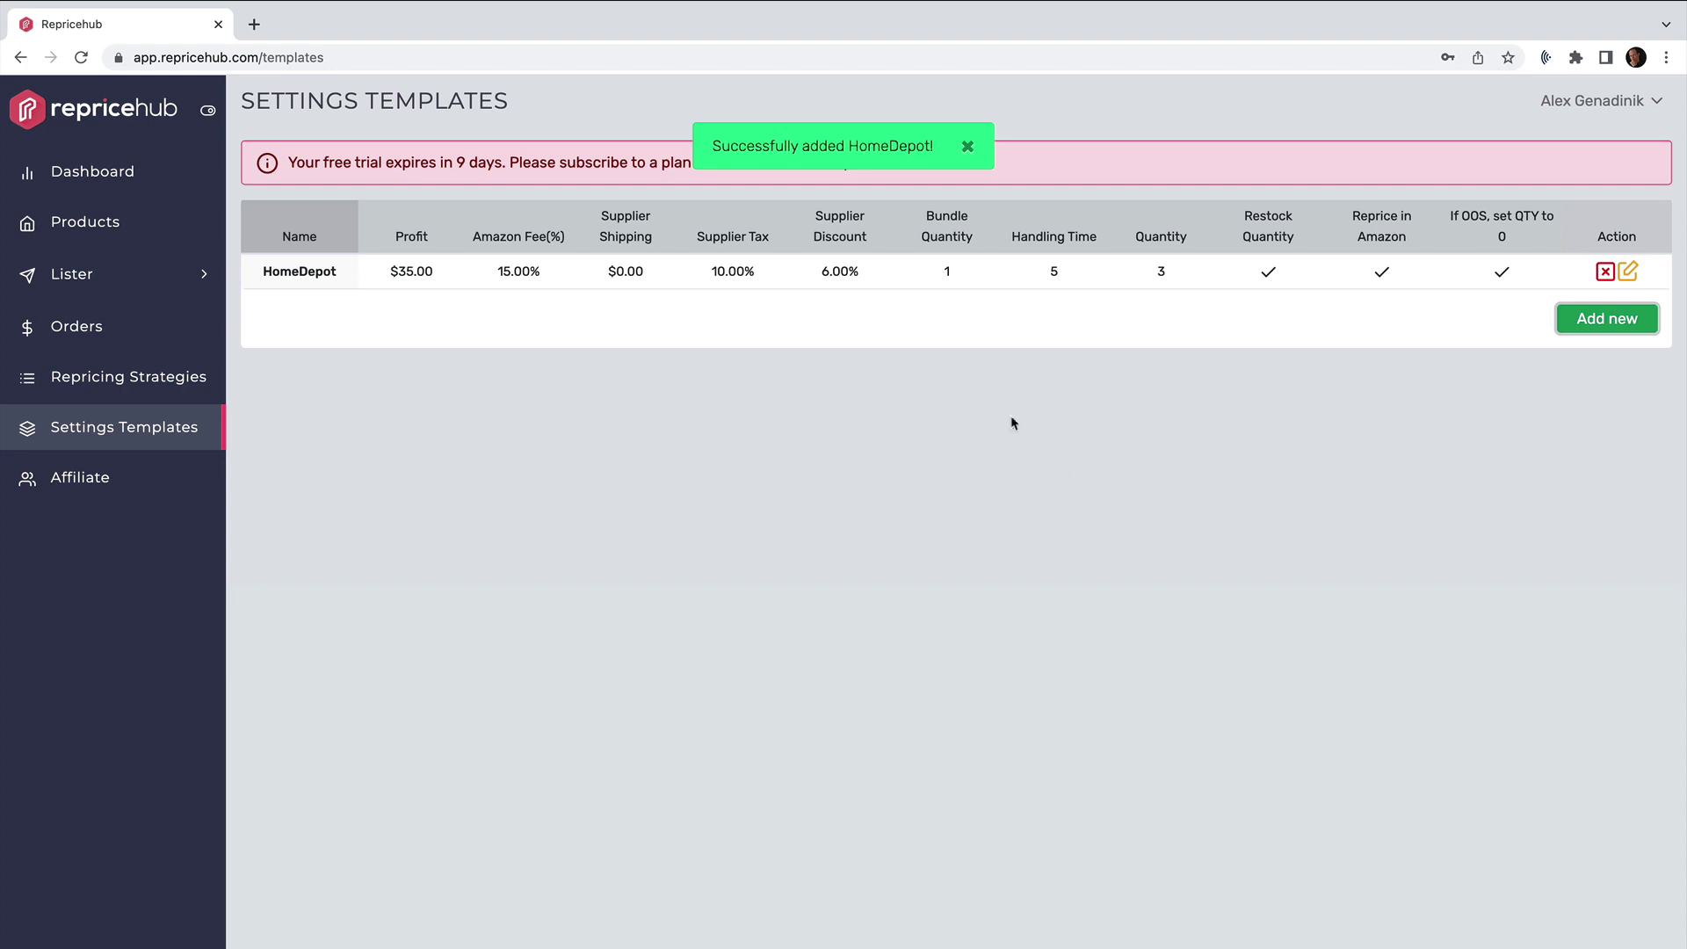
Dismiss the success notification and return to the Dashboard showing $4776.42 revenue and $2564 profit
click(914, 152)
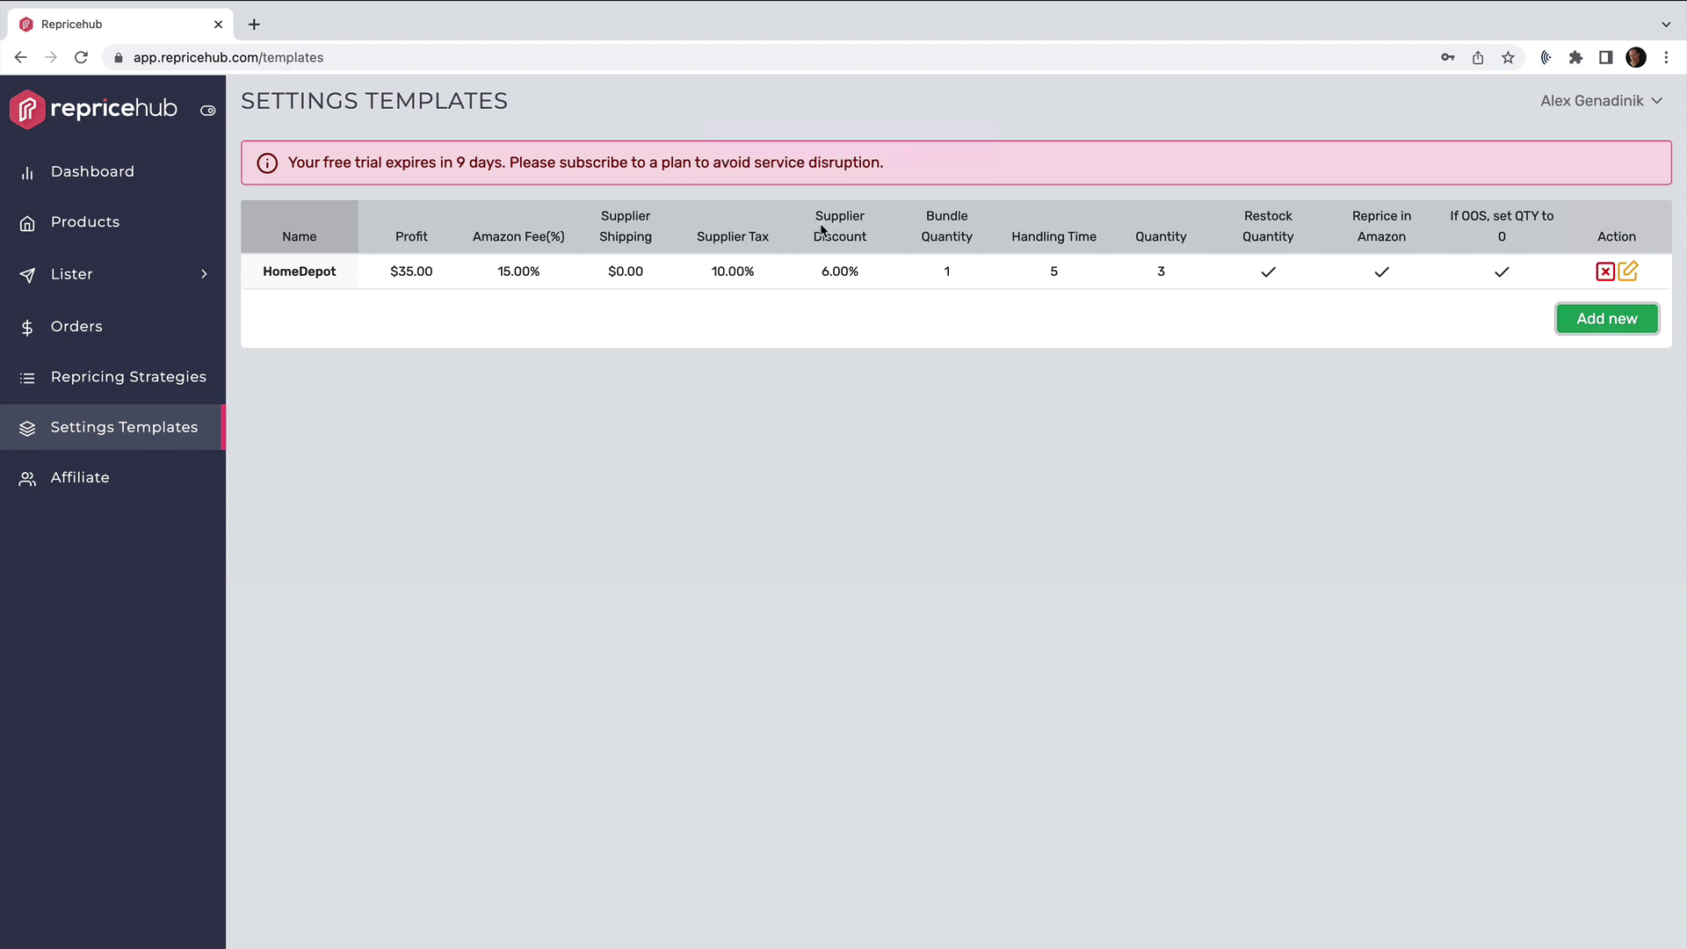
click(91, 273)
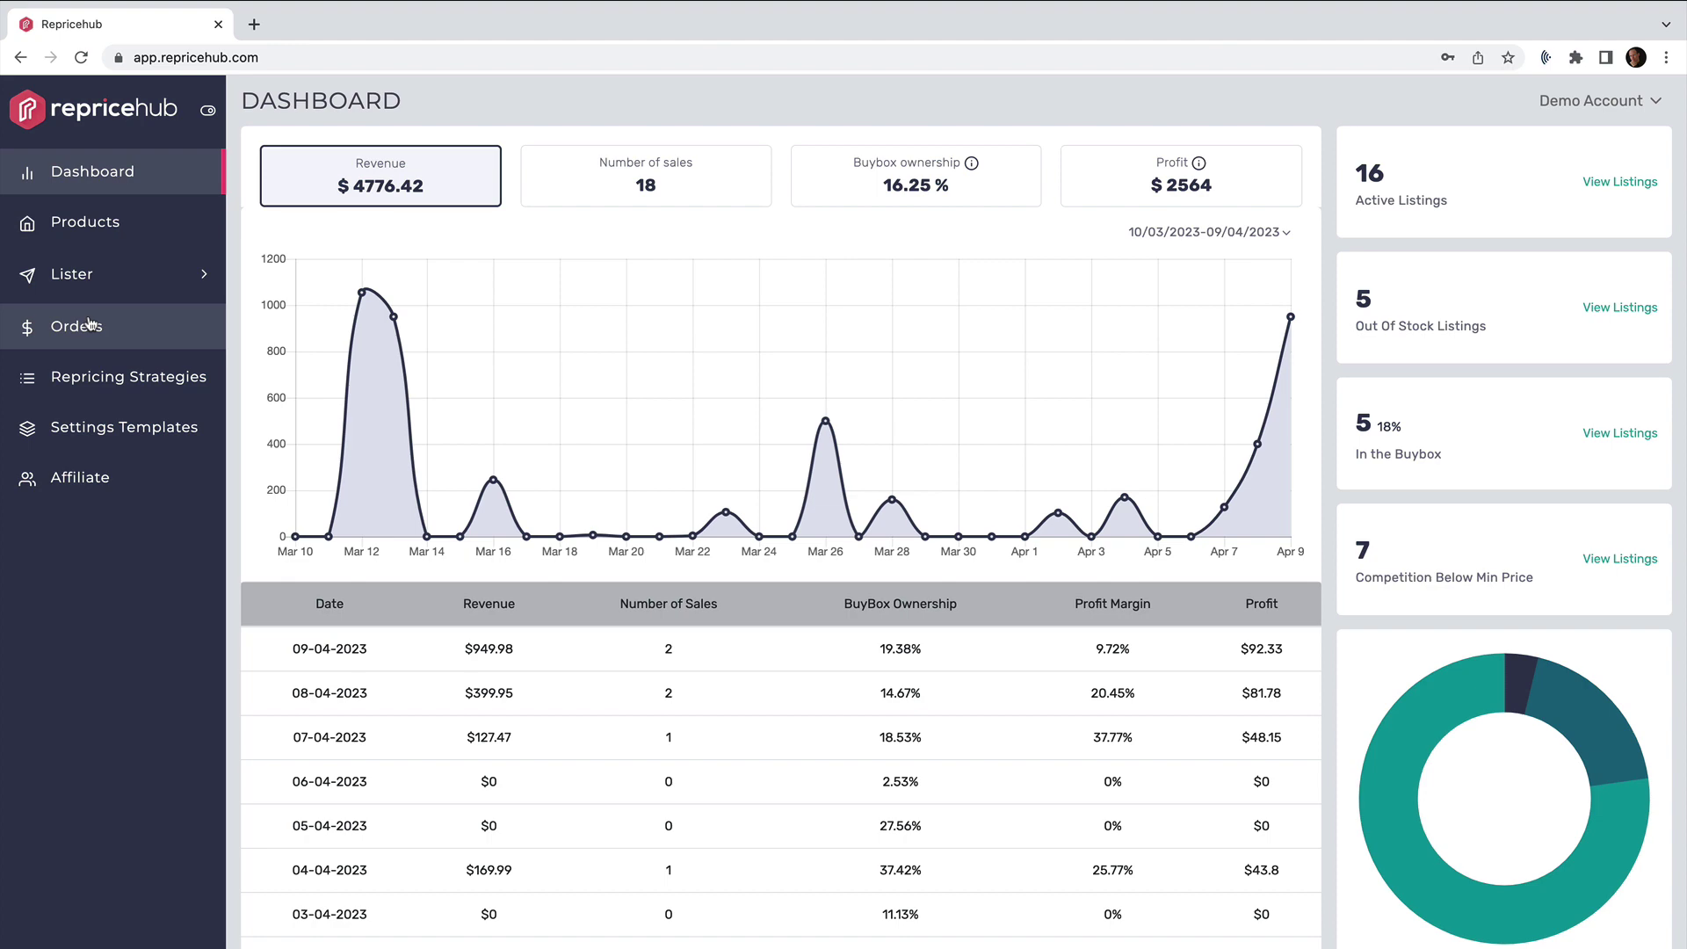
Open Amazon Orders listing 36 orders from 04/02/2023 to 04/10/2023
click(78, 328)
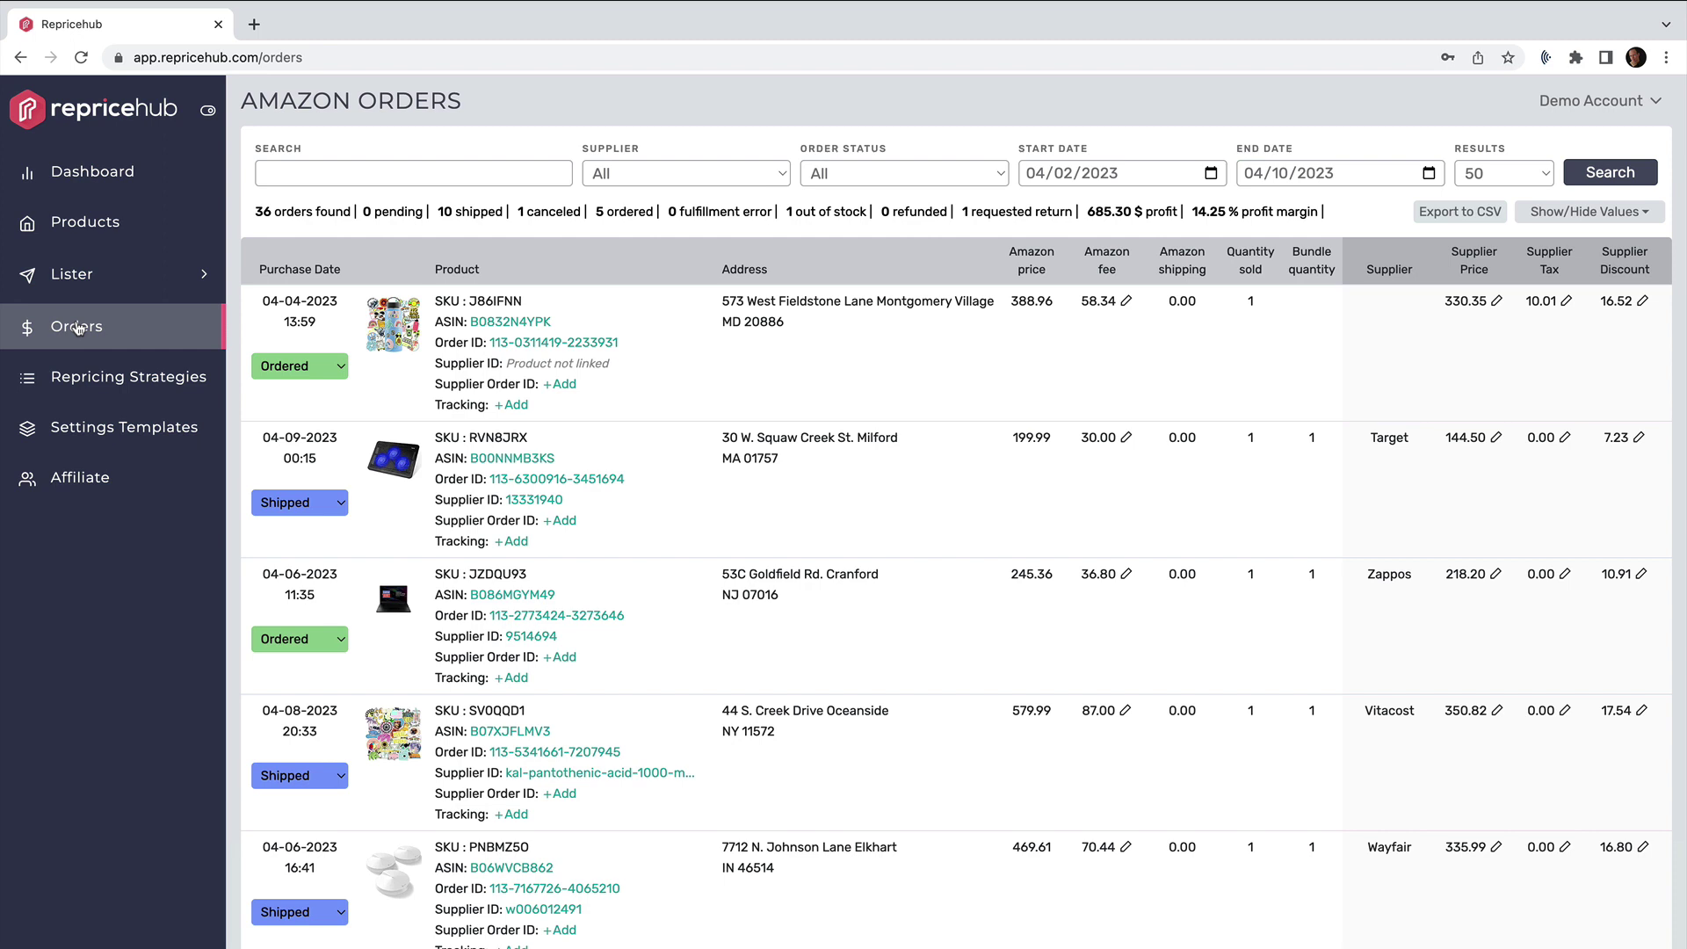
click(344, 367)
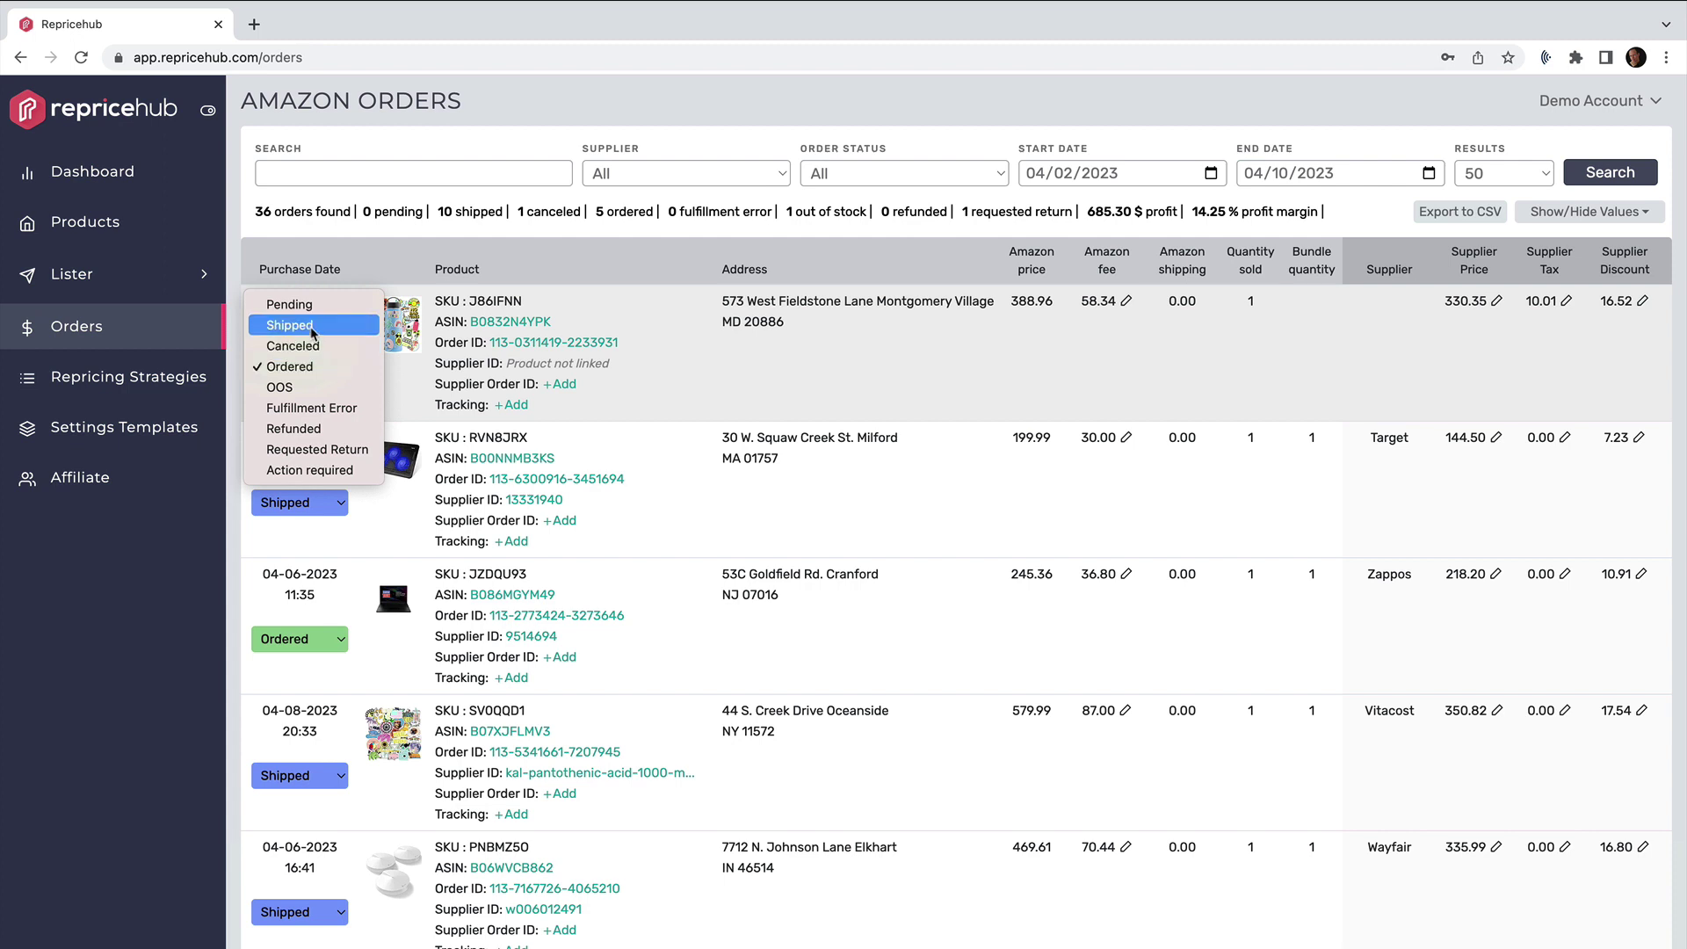
click(313, 327)
click(326, 364)
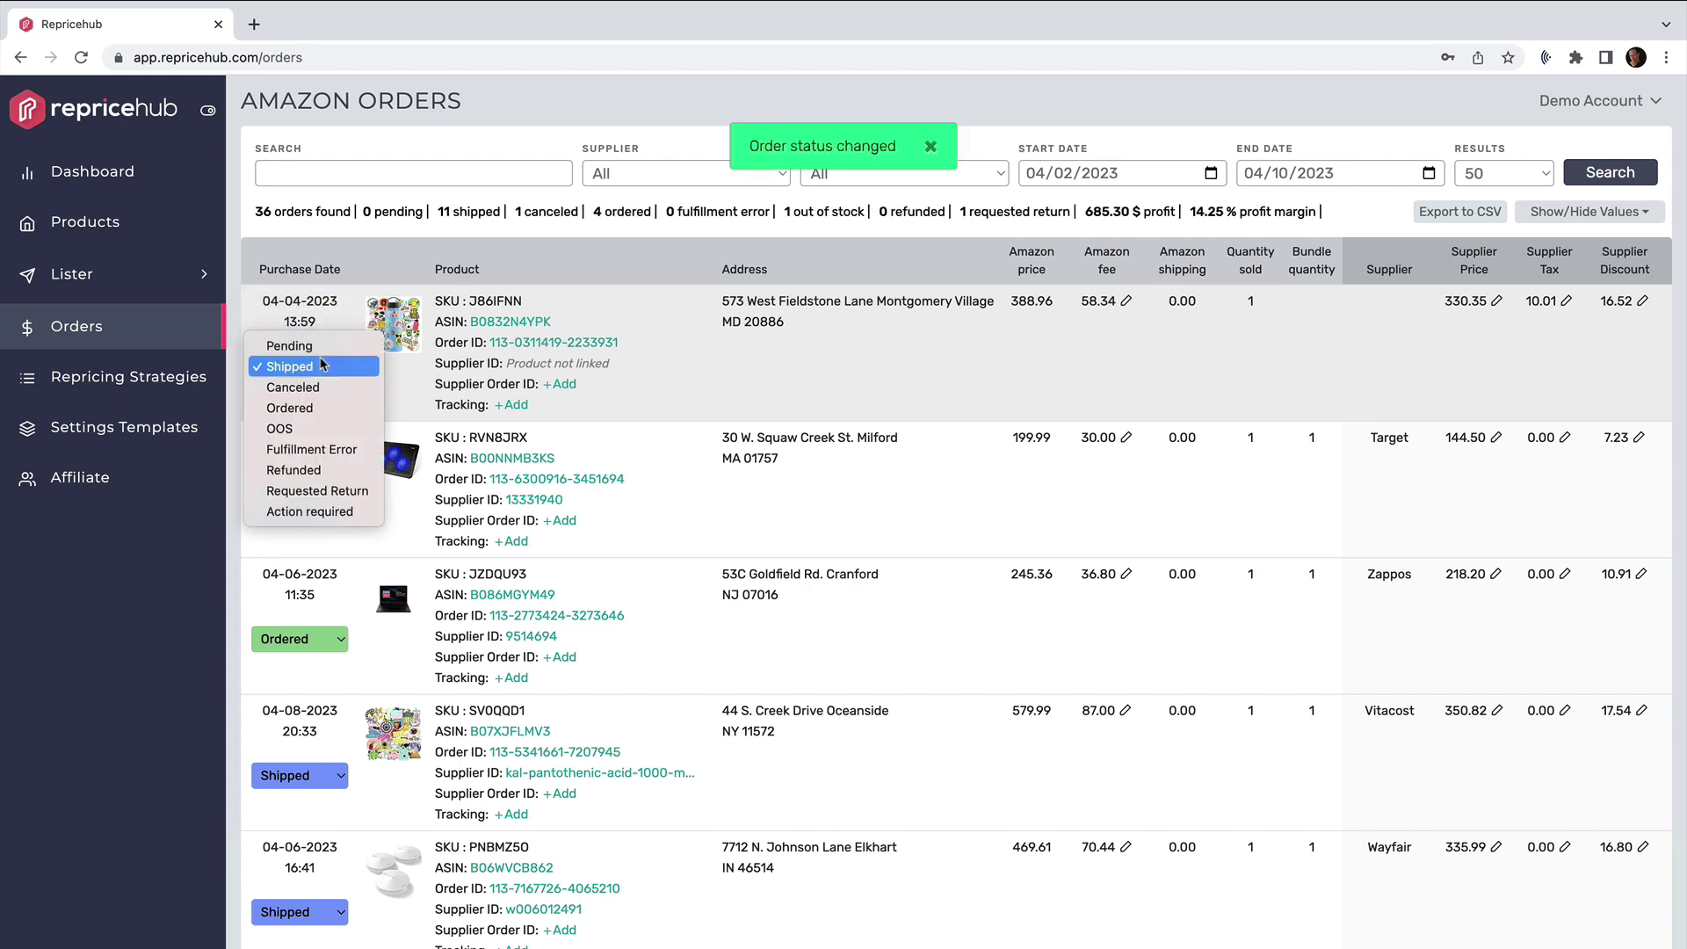
click(314, 407)
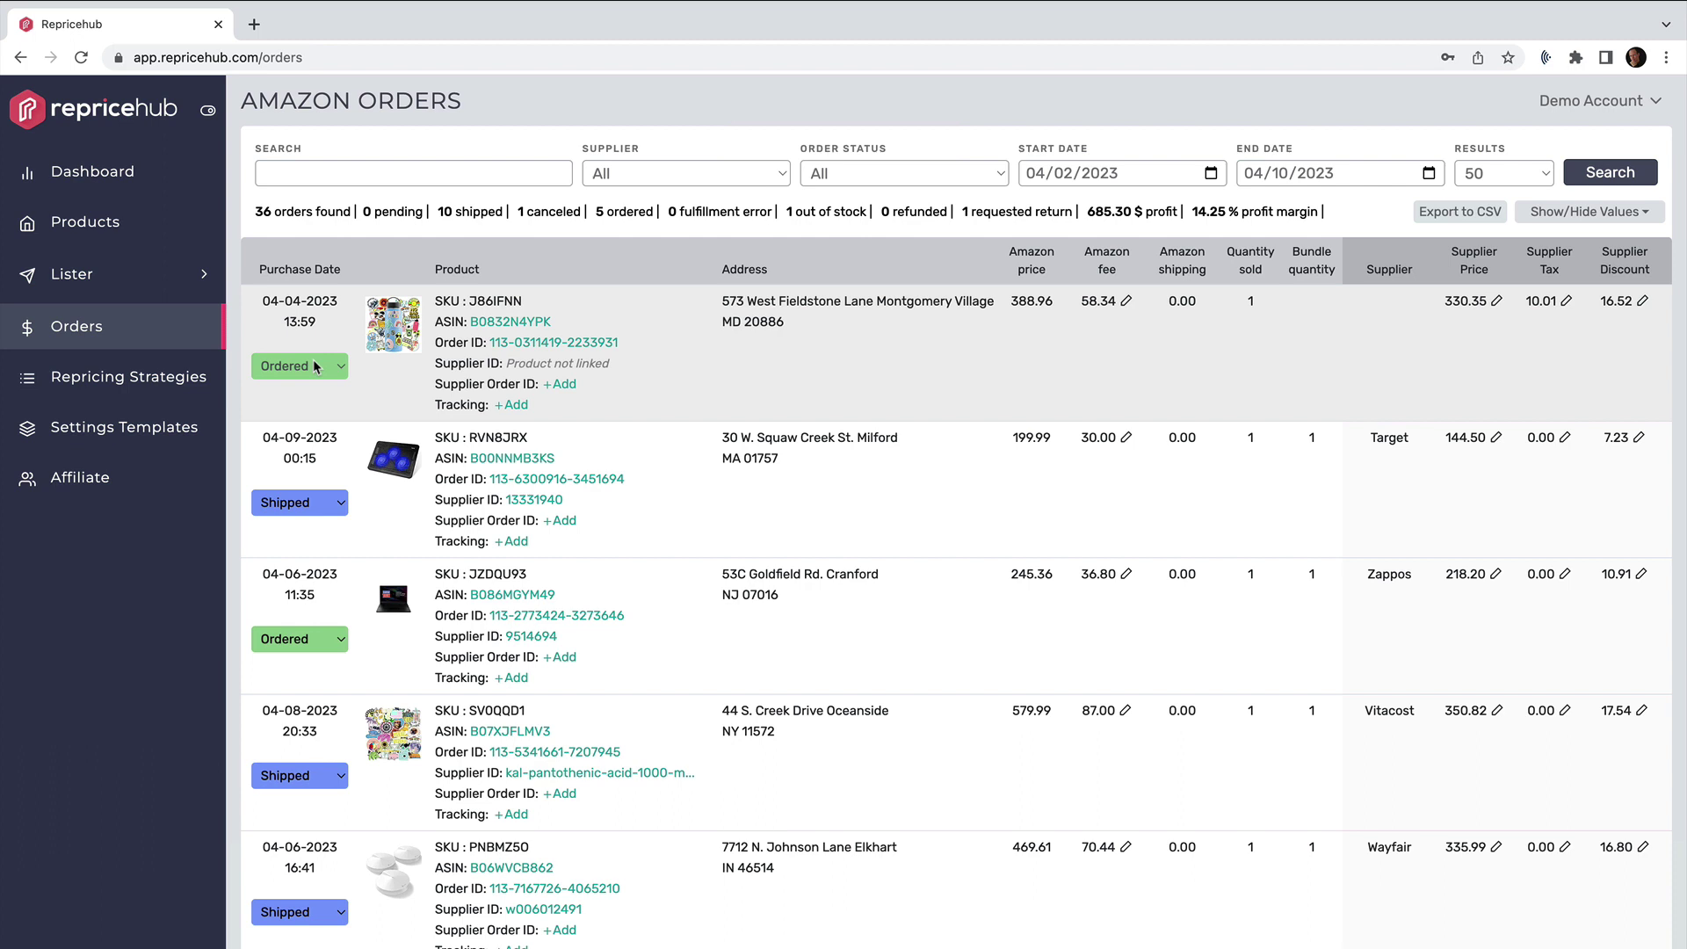
scroll(1249, 286, right, 1)
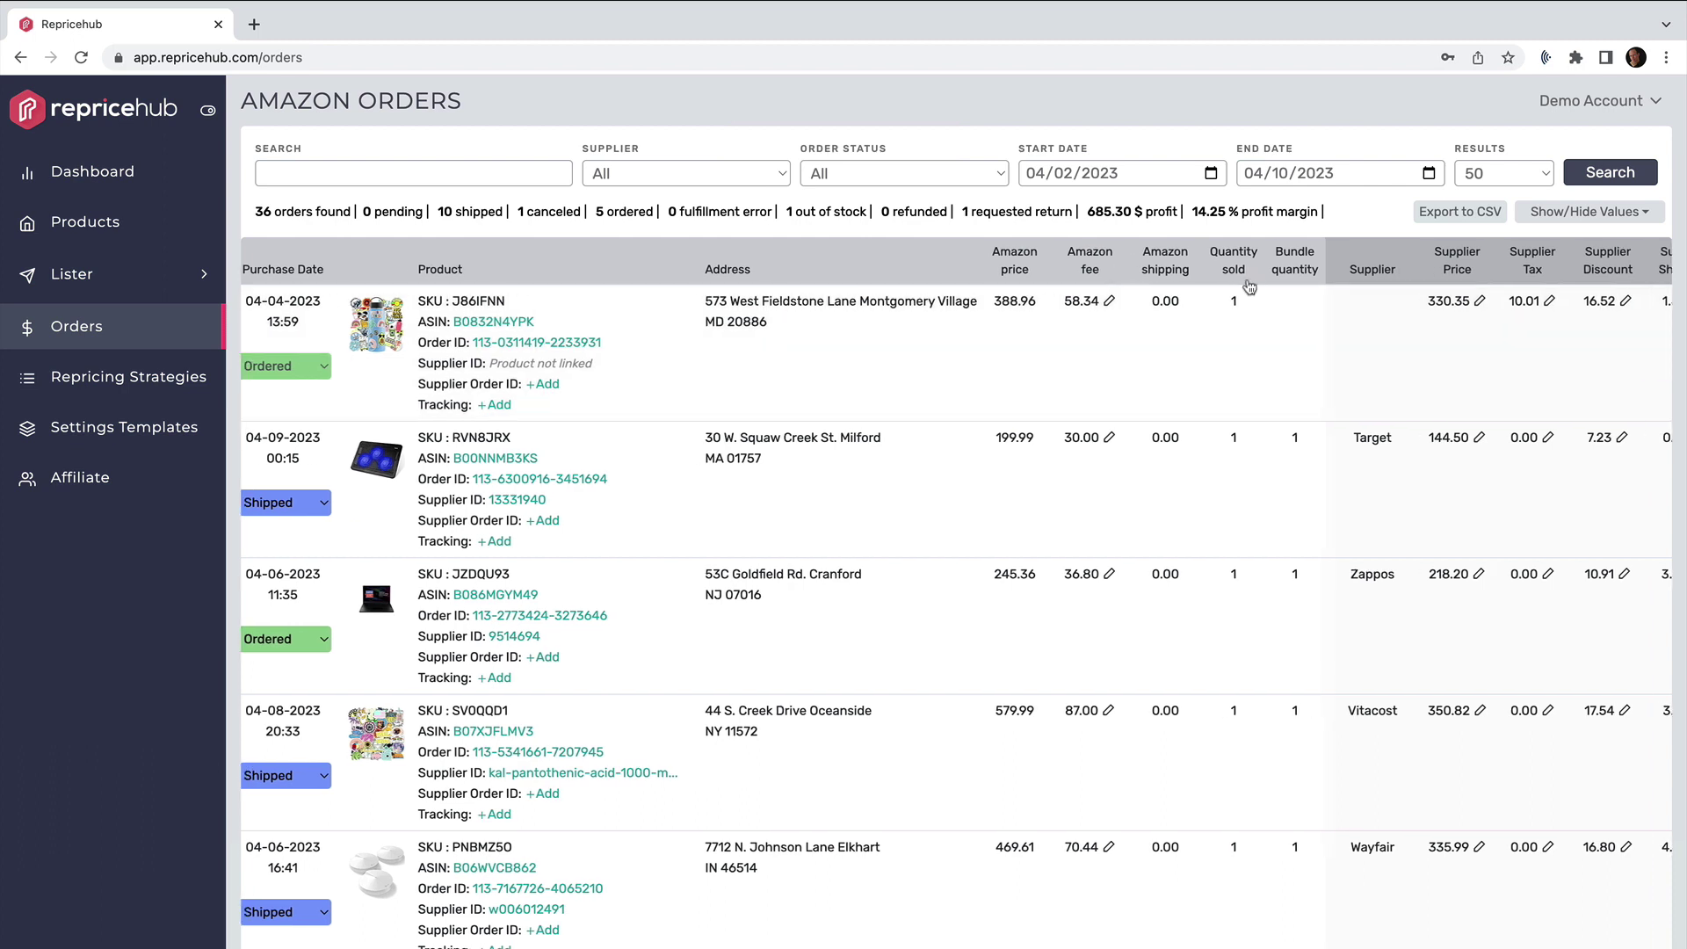
scroll(1246, 283, right, 2)
scroll(1116, 280, right, 10)
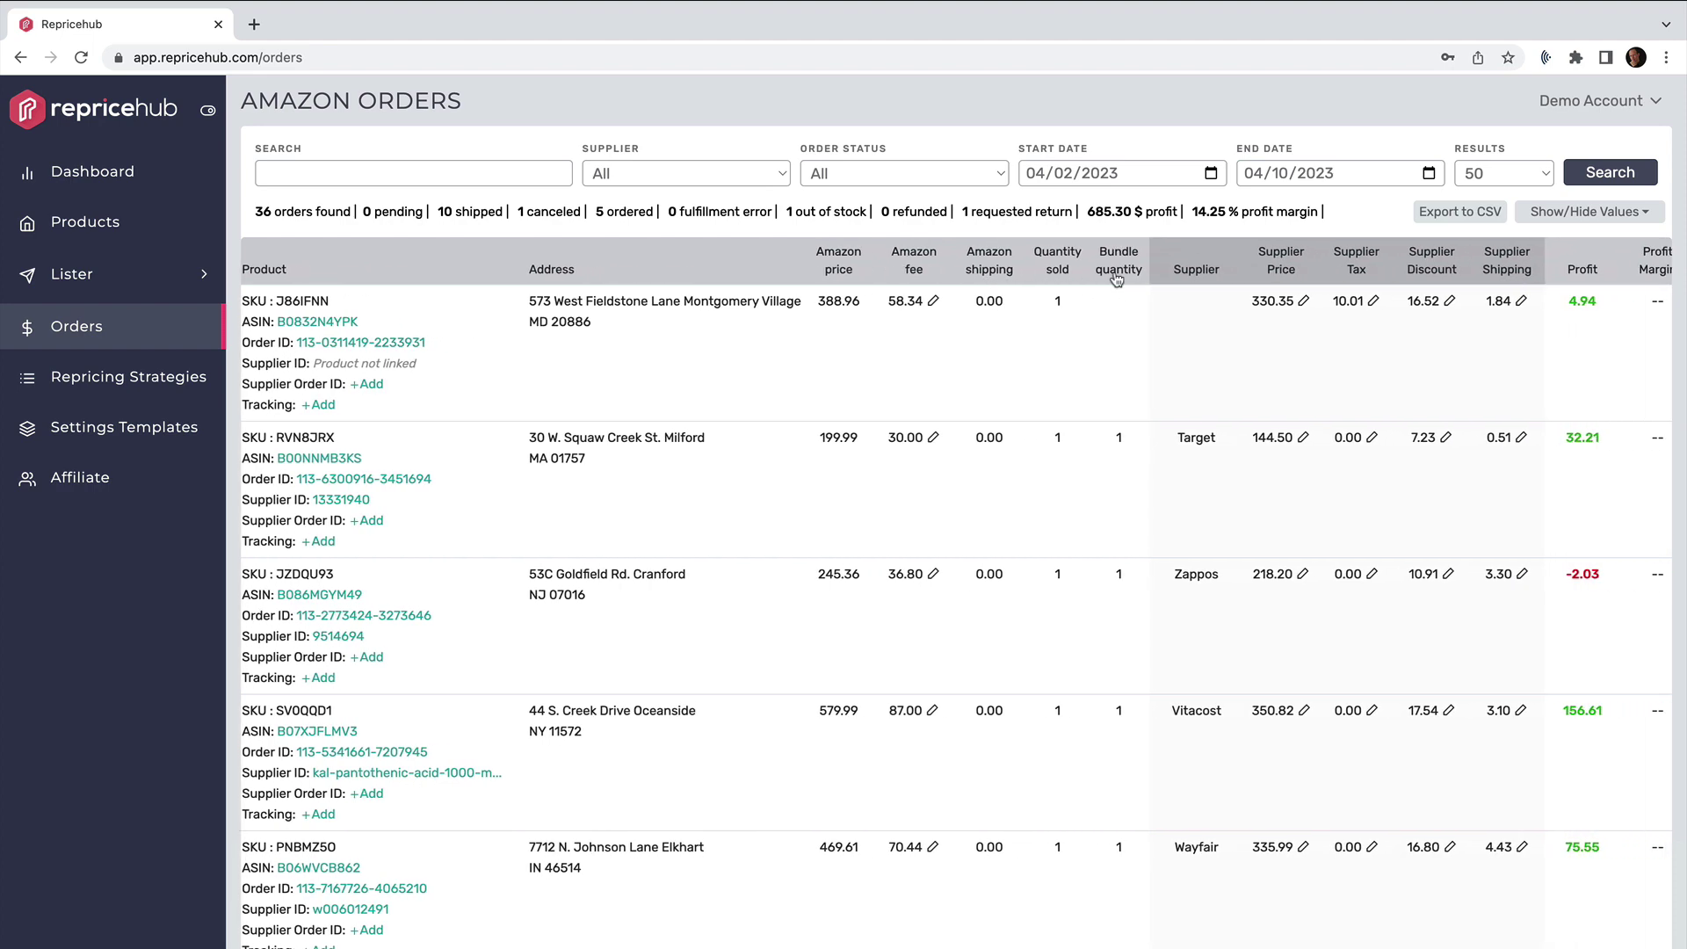
scroll(1198, 274, left, 2)
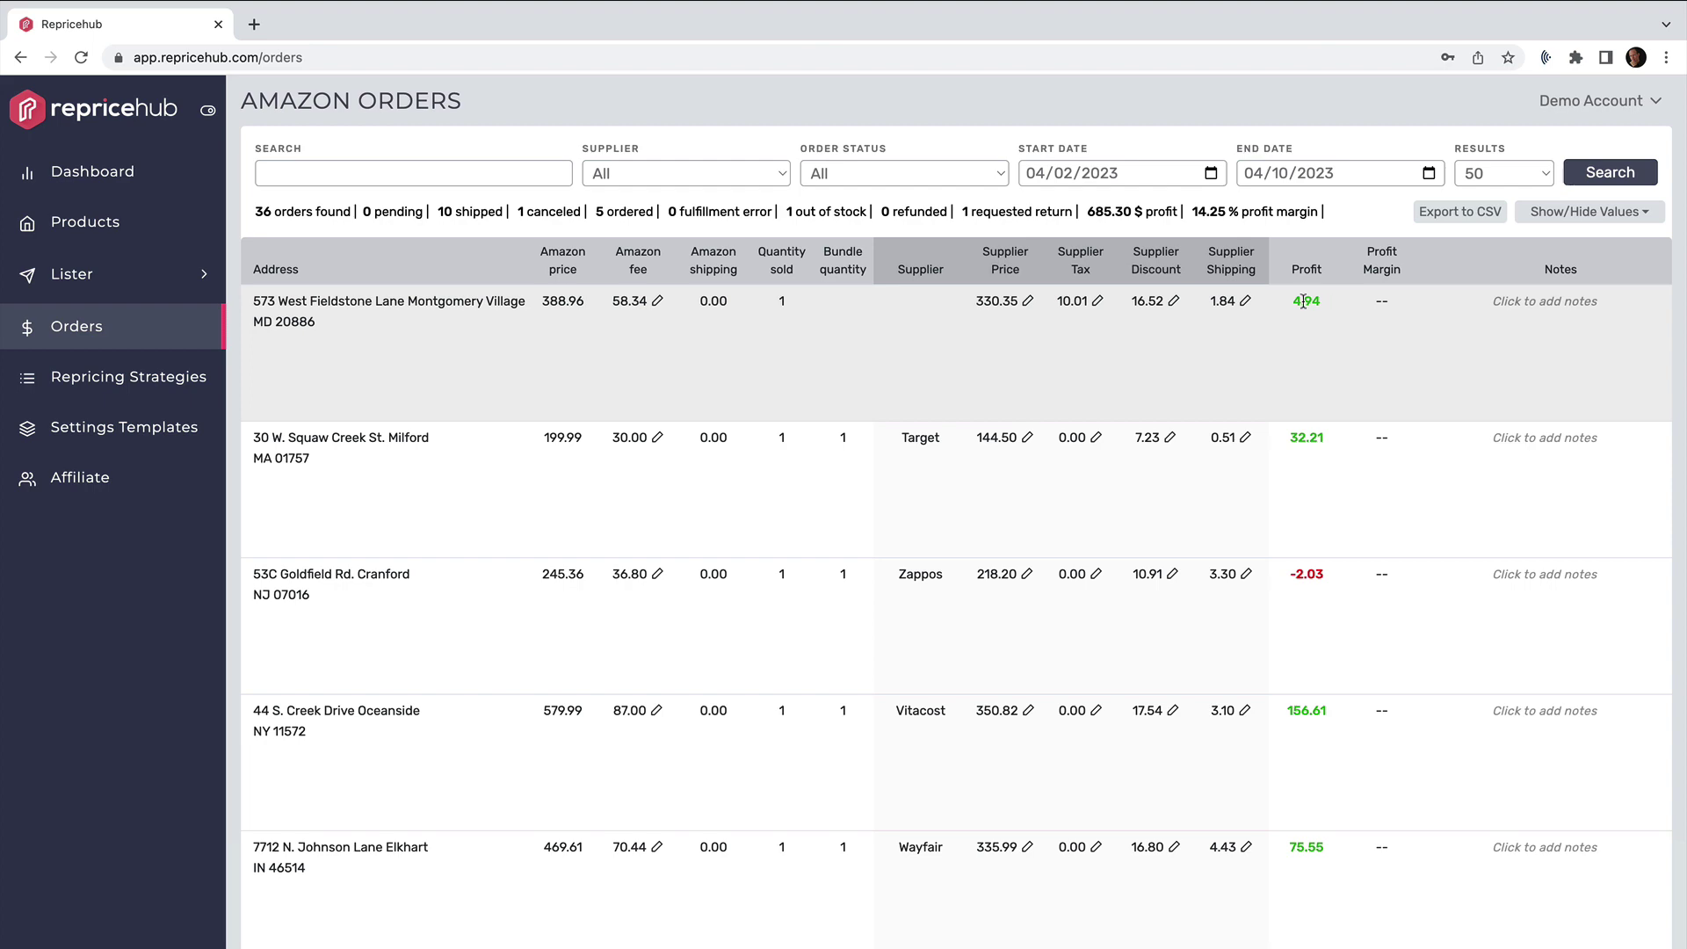
scroll(1303, 301, left, 5)
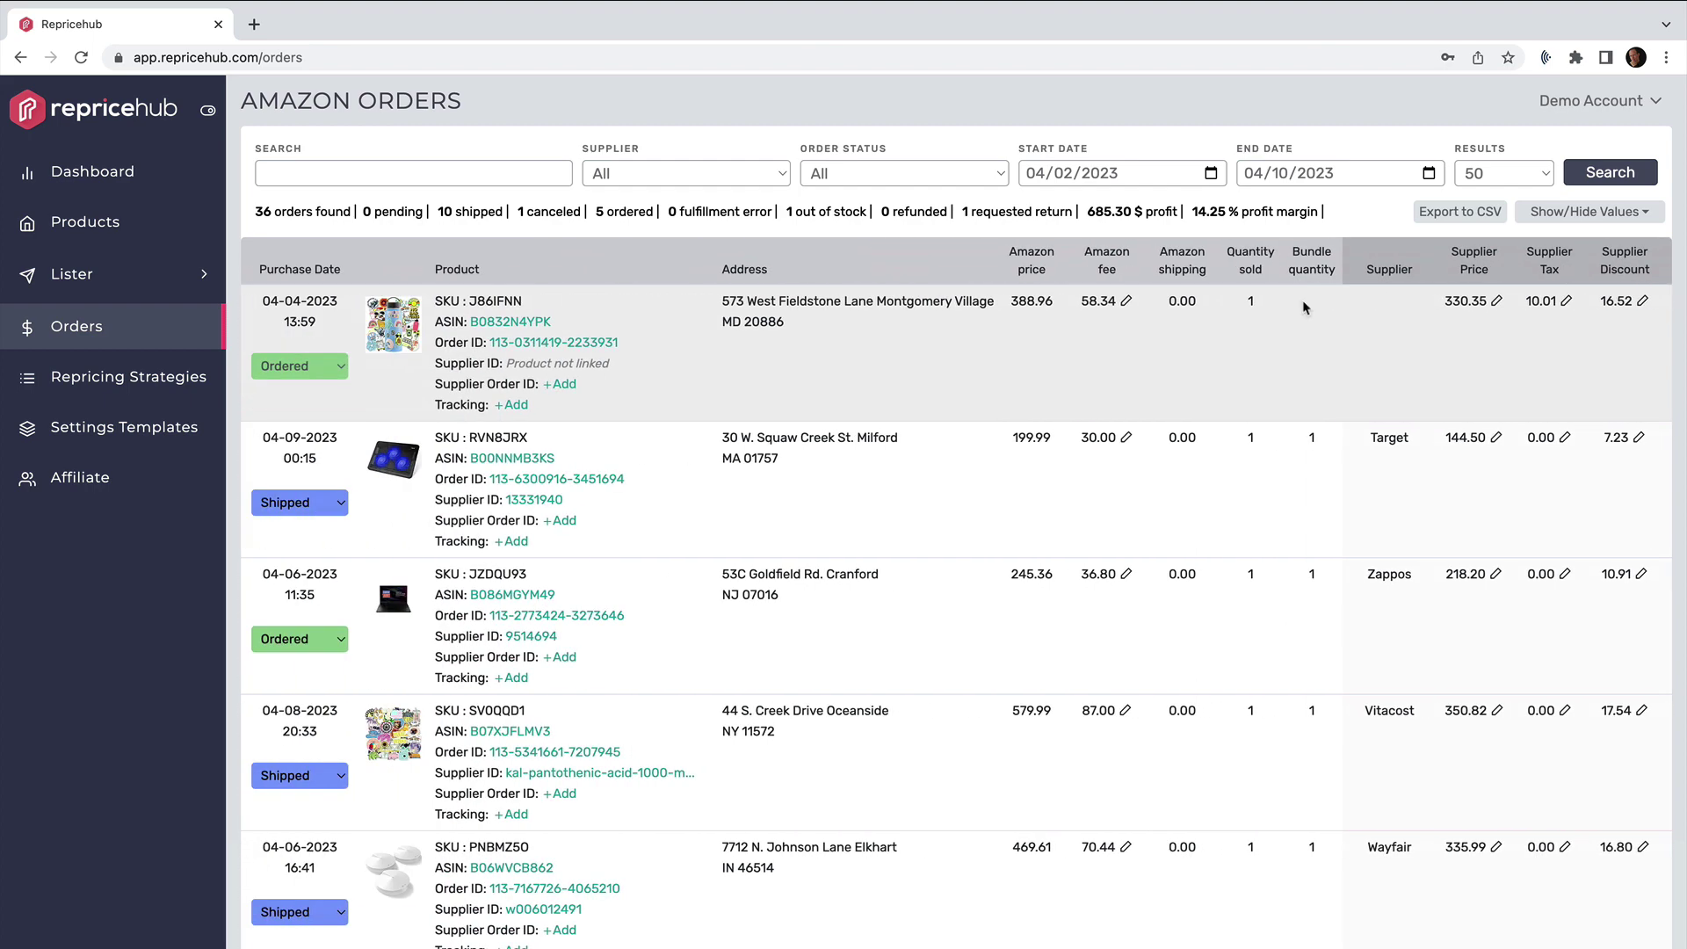
scroll(1303, 304, right, 5)
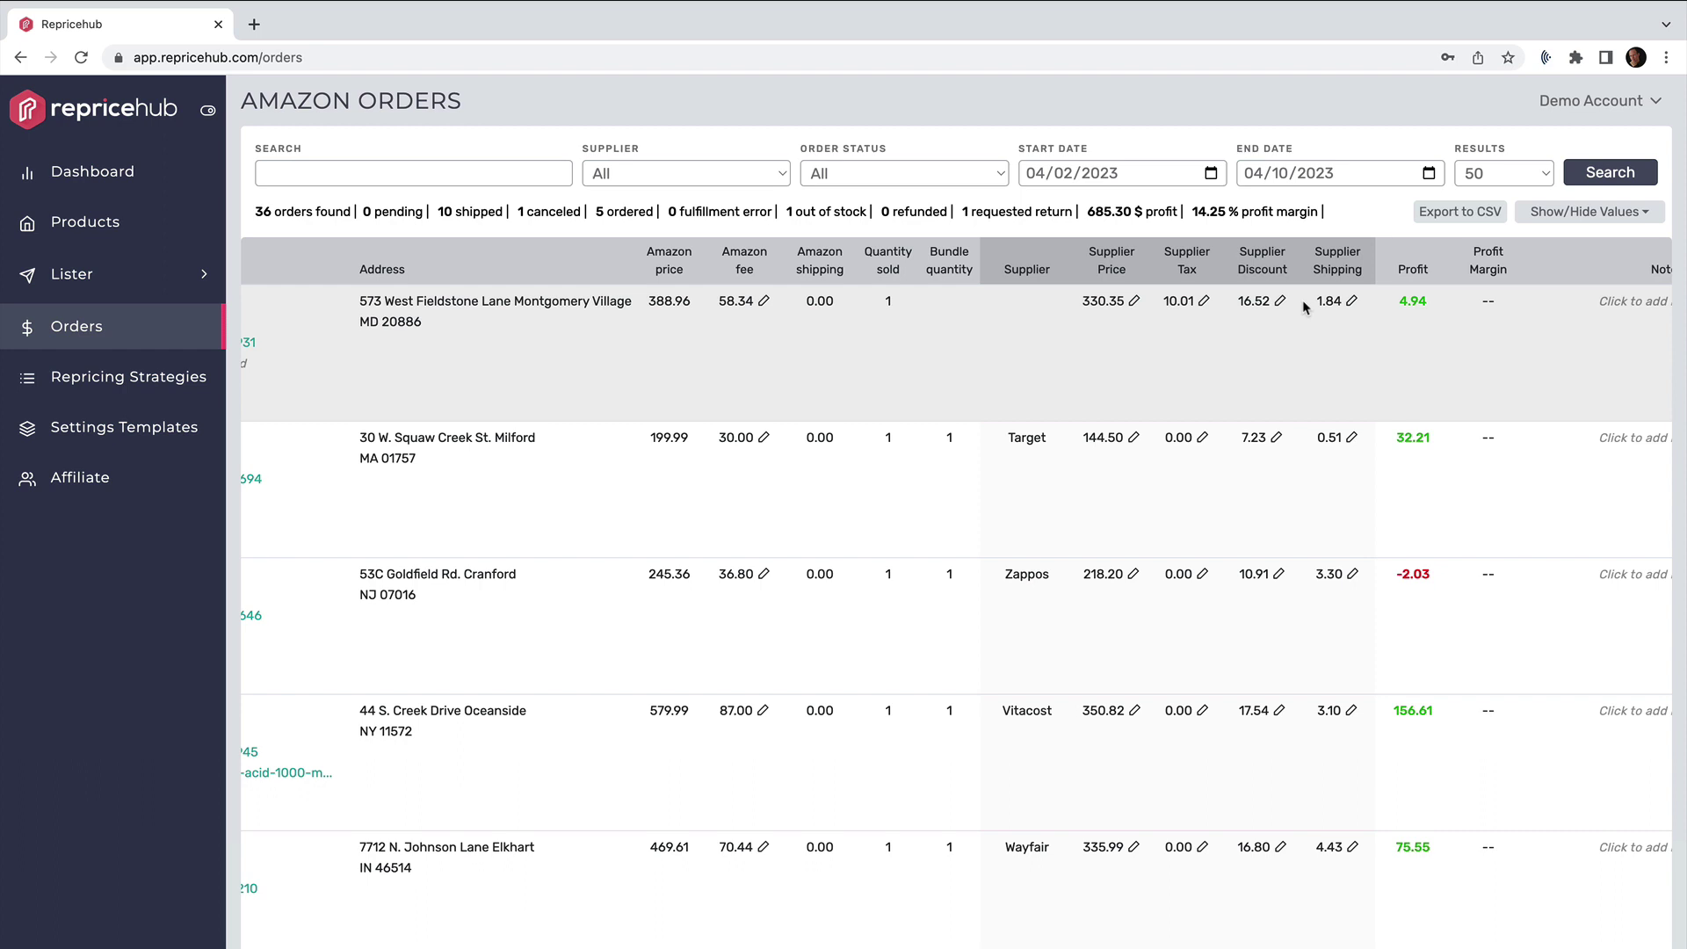
scroll(1010, 413, left, 5)
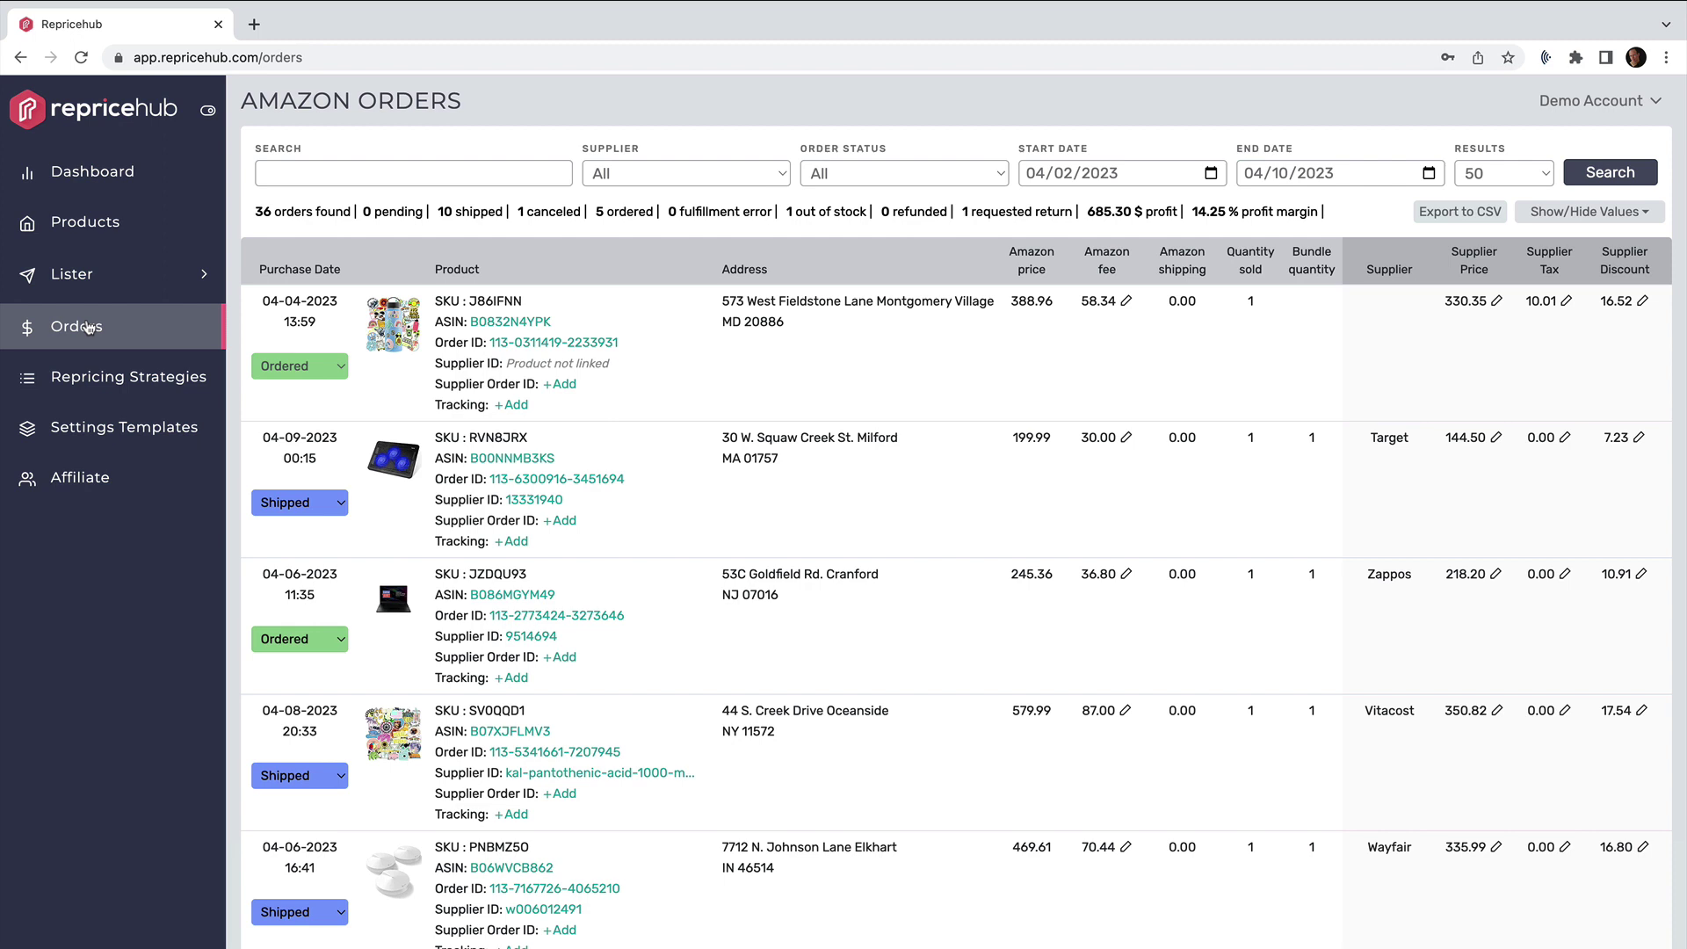
mouse_move(393, 369)
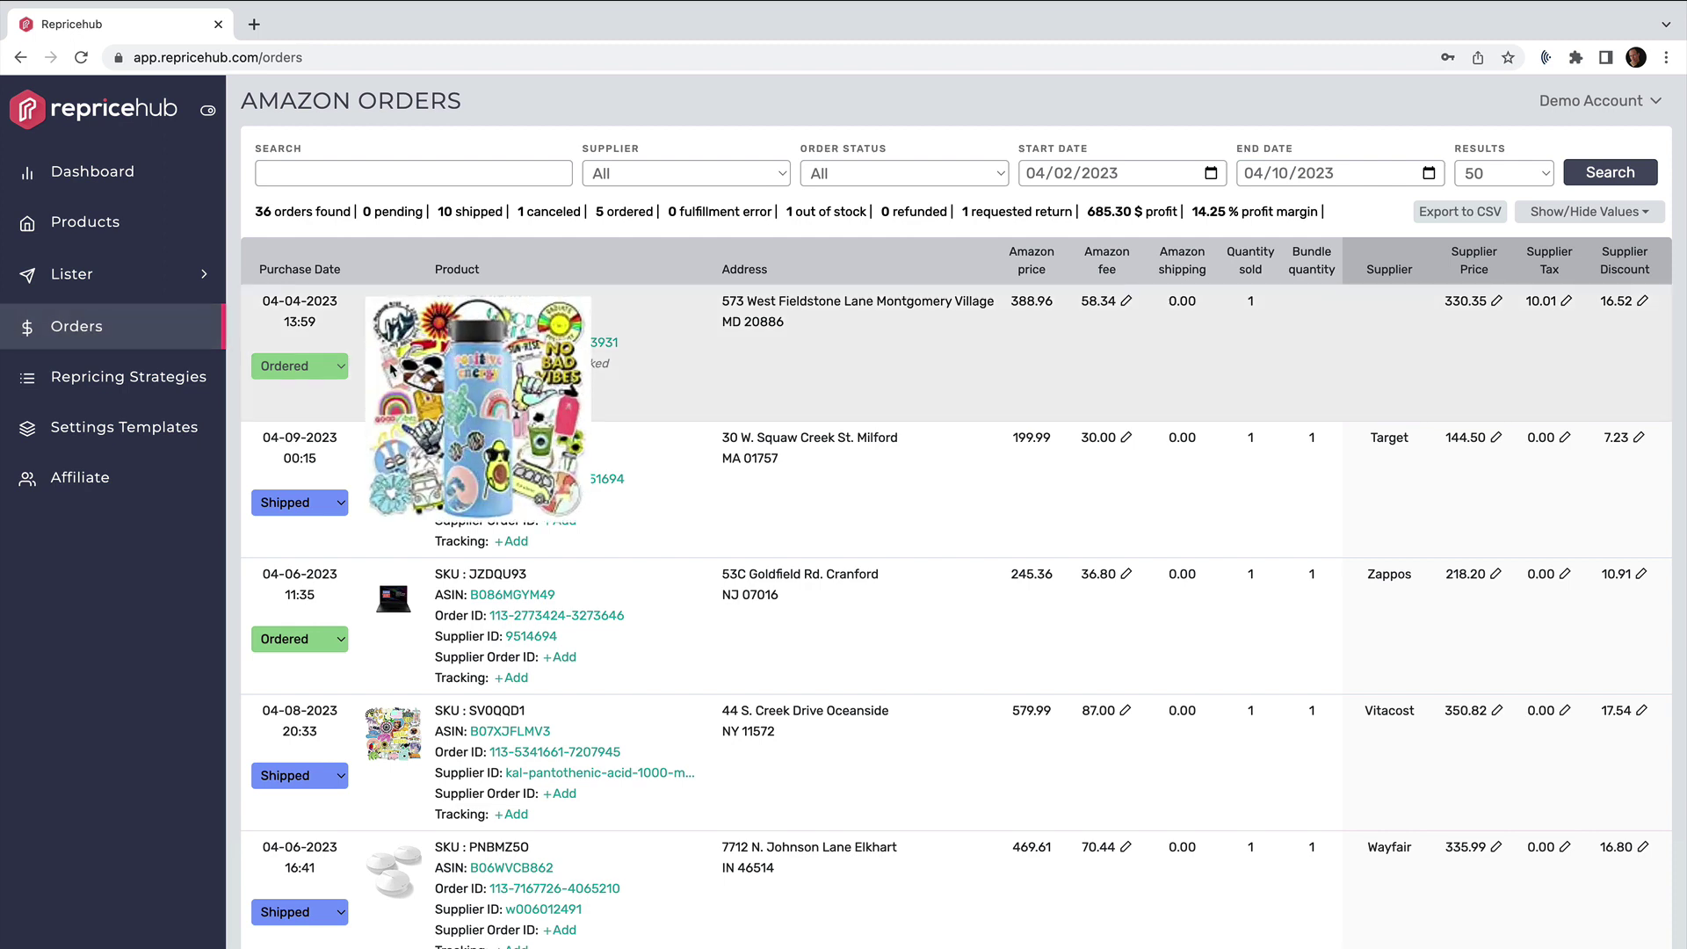